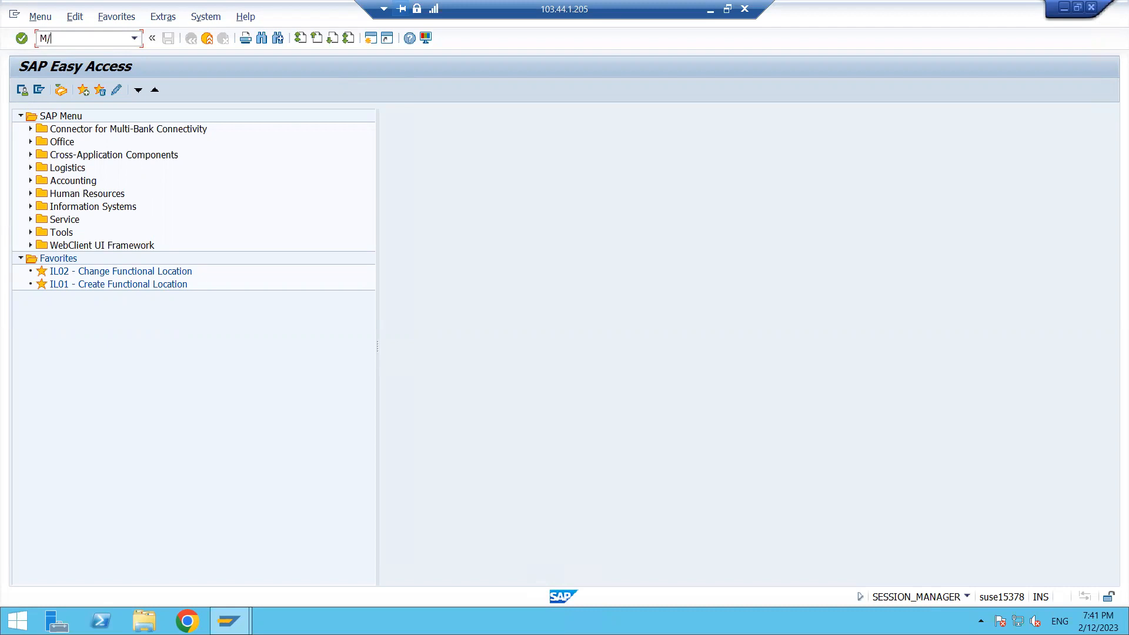
- Run transaction SPRO and open the SAP Reference IMG structure
key("BackSpace")
key("BackSpace")
key("BackSpace")
key("BackSpace")
type("SPRO")
key("Return")
left_click(65, 93)
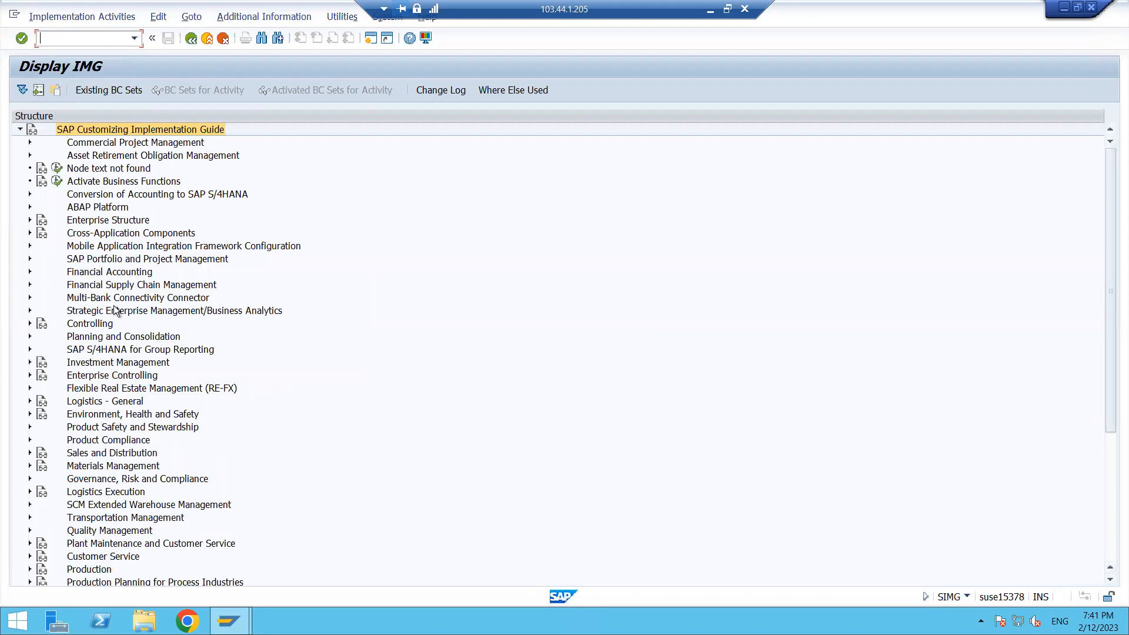
- Expand Materials Management and its Purchasing node in the implementation guide
left_click(112, 466)
left_click(30, 466)
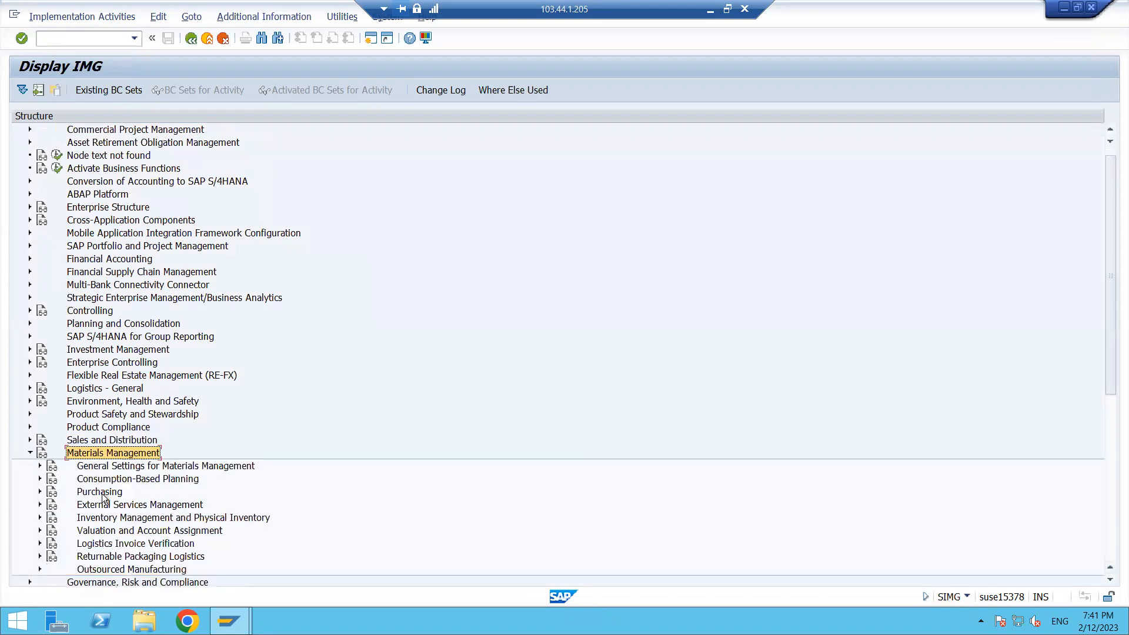
left_click(99, 492)
left_click(39, 491)
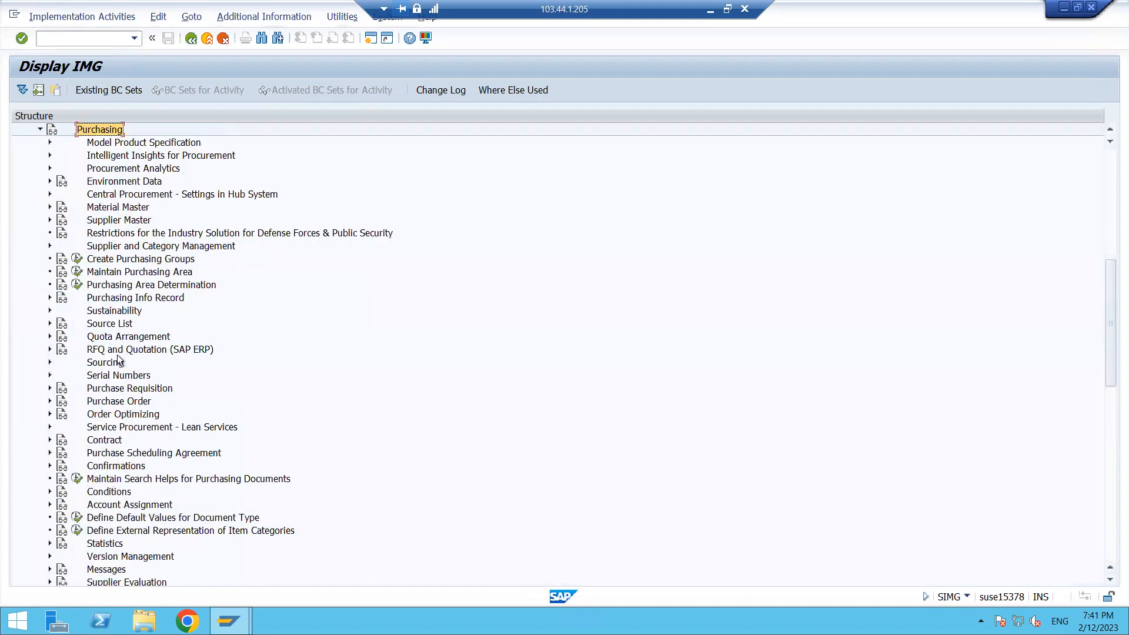
- Locate the Conditions node under Purchasing and expand it
left_click(122, 493)
scroll(231, 446, "down", 1)
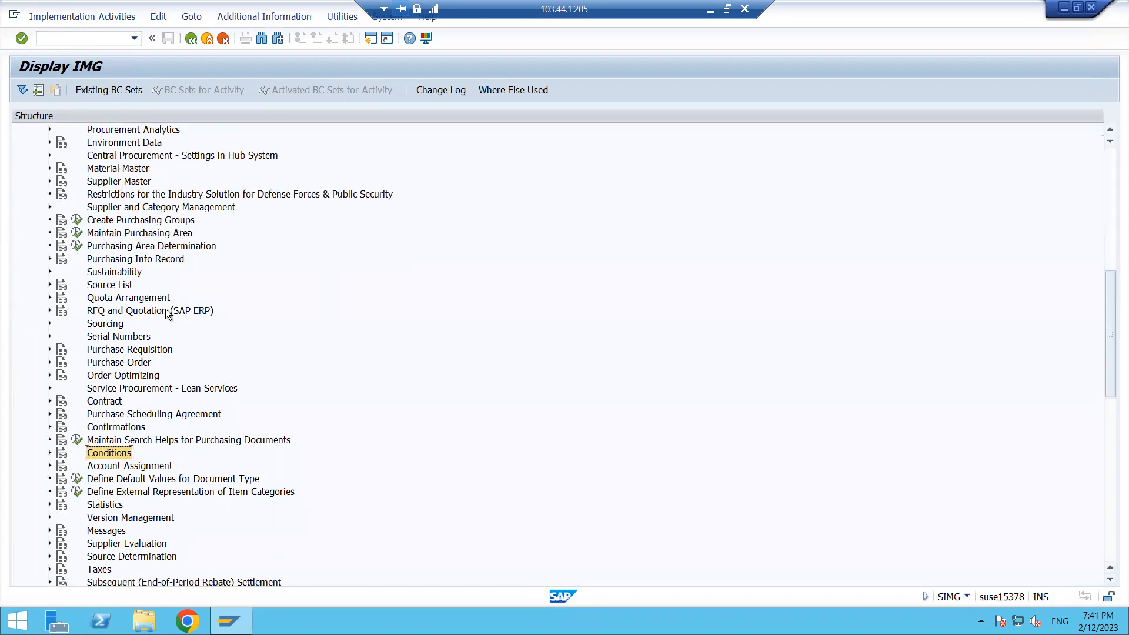
scroll(235, 403, "down", 1)
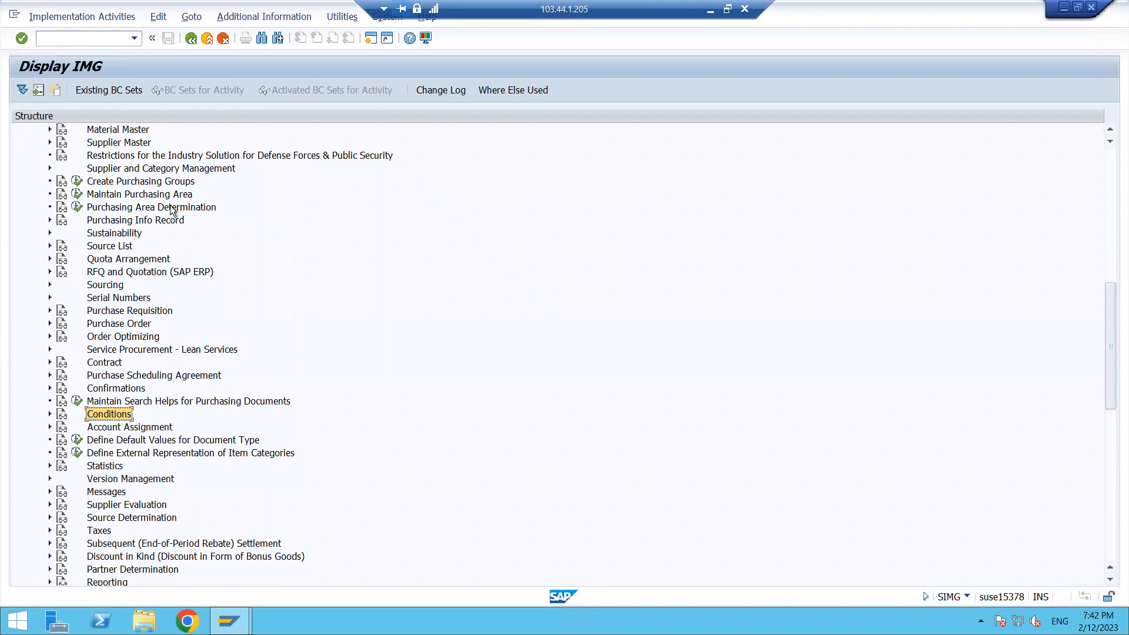
scroll(211, 256, "up", 5)
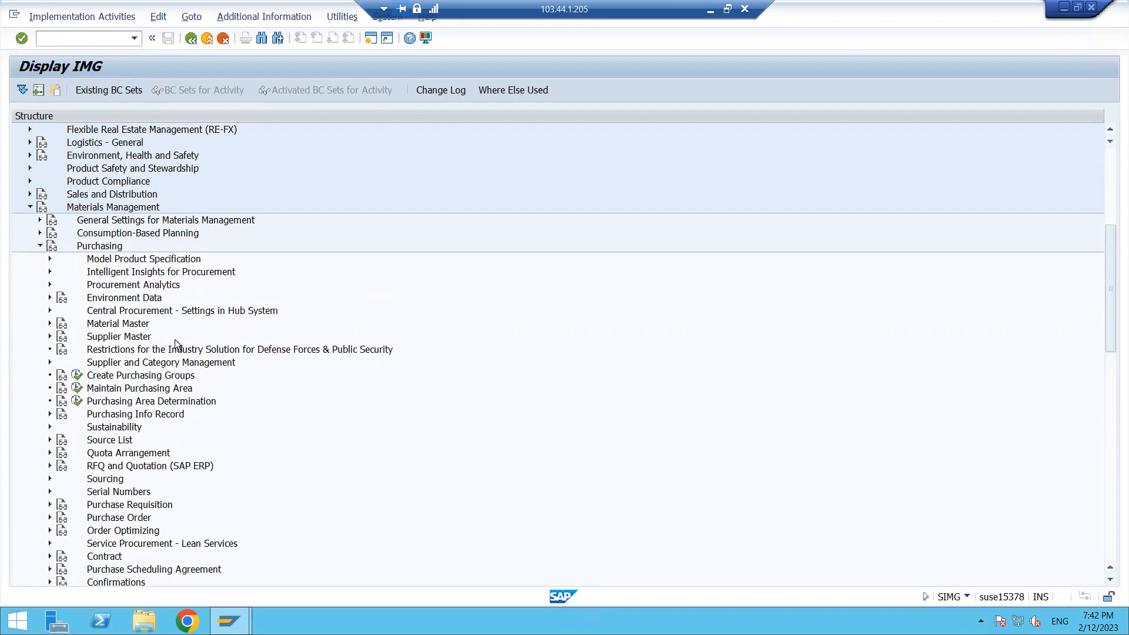
scroll(223, 383, "down", 1)
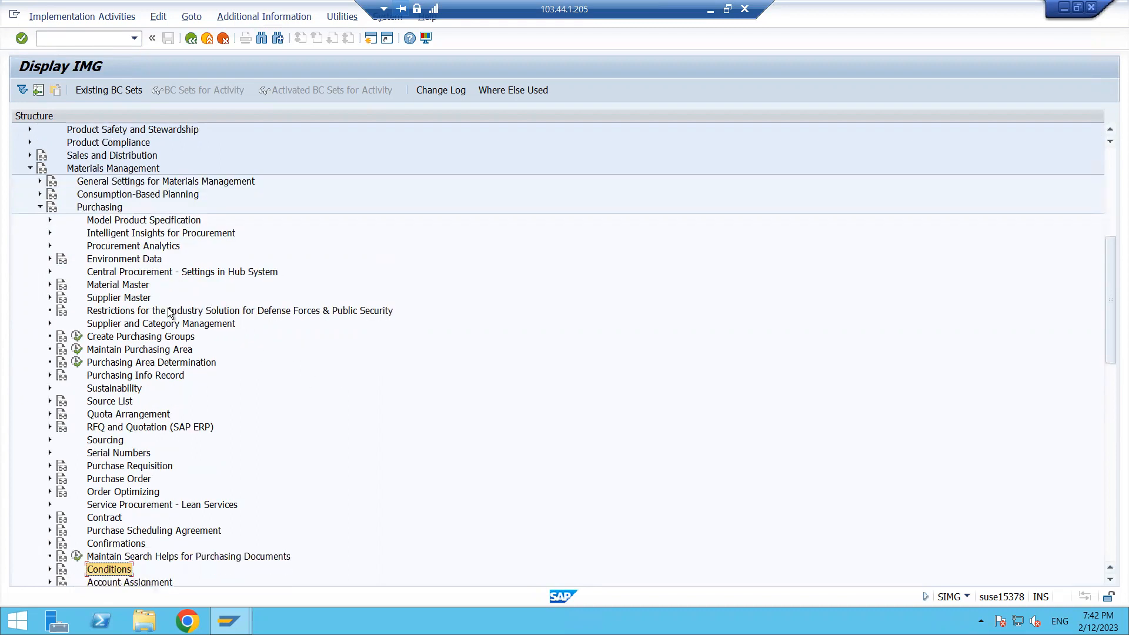
scroll(276, 456, "down", 2)
scroll(277, 454, "down", 3)
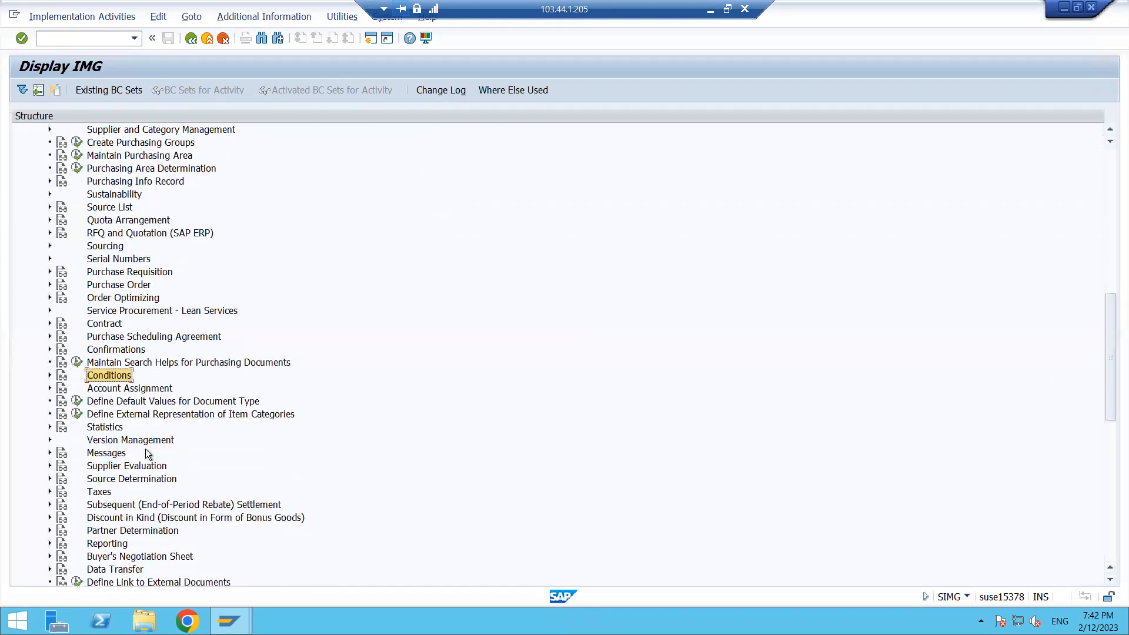
left_click(50, 375)
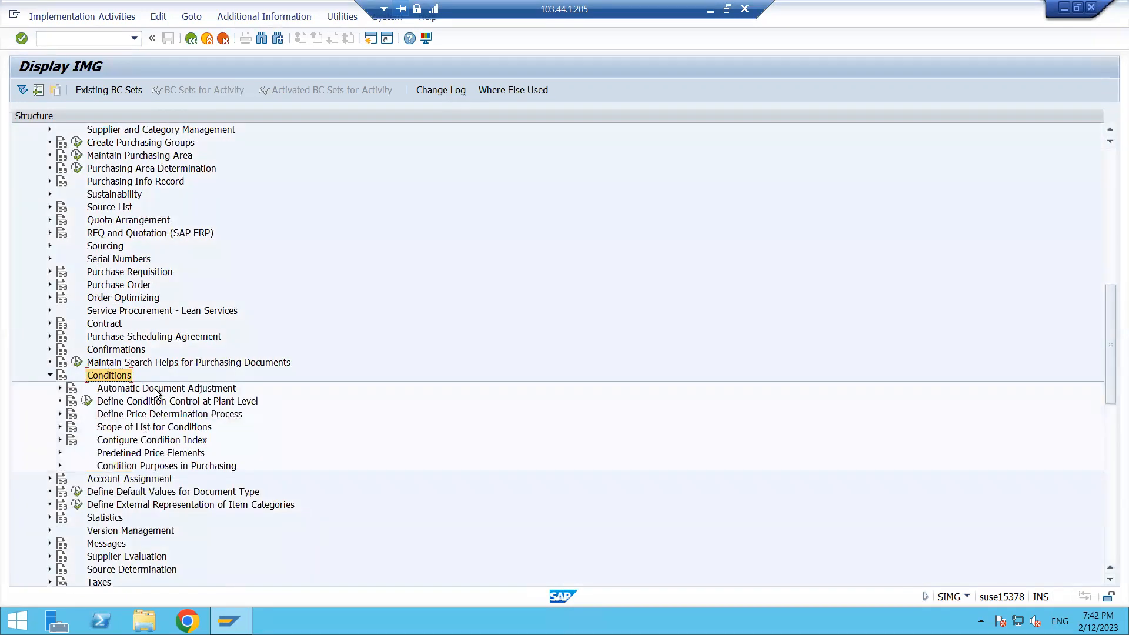
- Expand Define Price Determination Process under Conditions
scroll(182, 406, "down", 1)
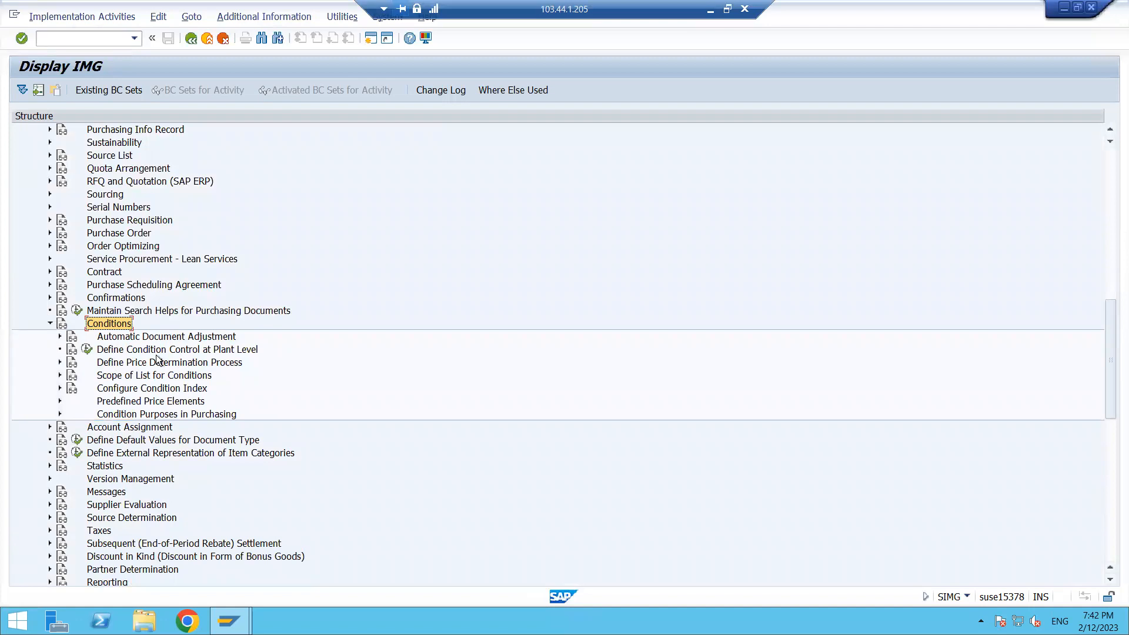
left_click(168, 364)
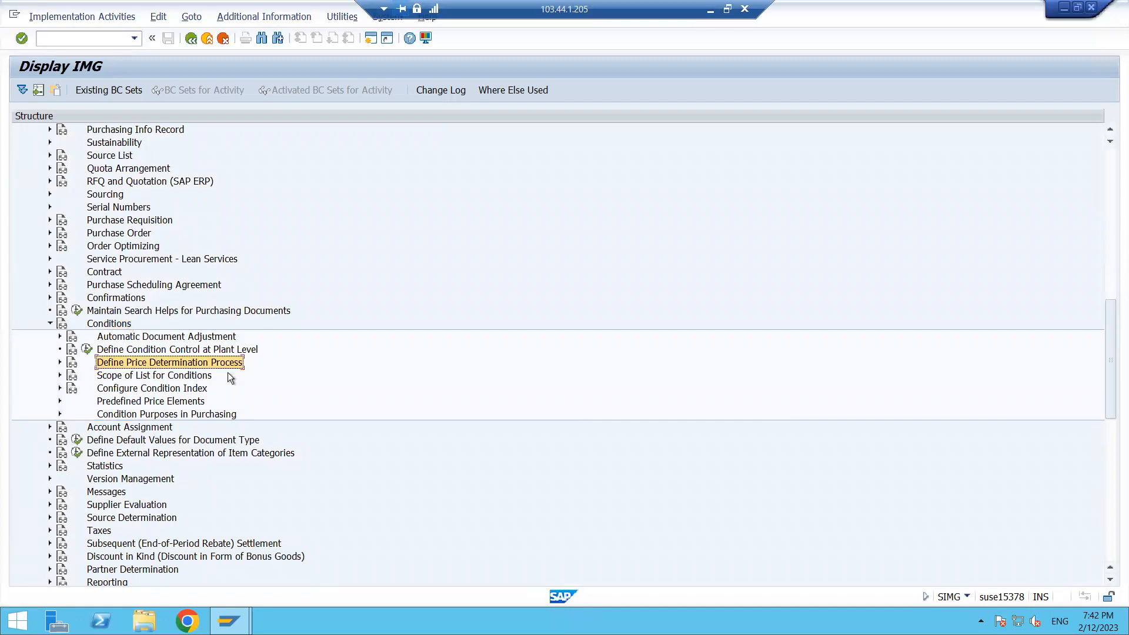
left_click(60, 363)
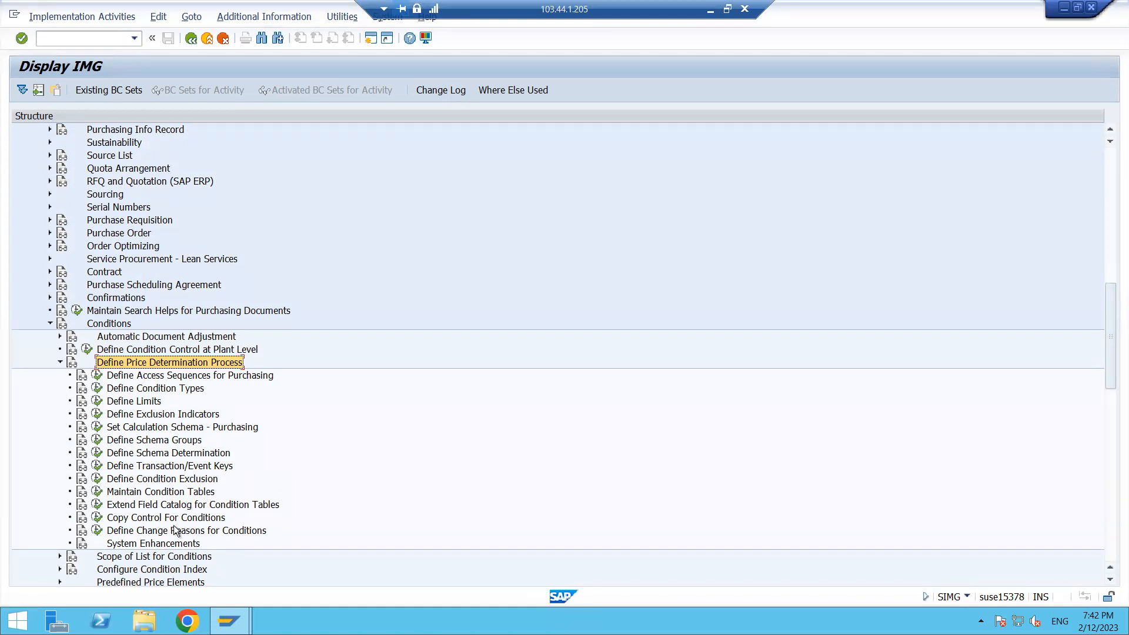
- Execute Maintain Condition Tables and choose the Create Condition Table activity
left_click(166, 493)
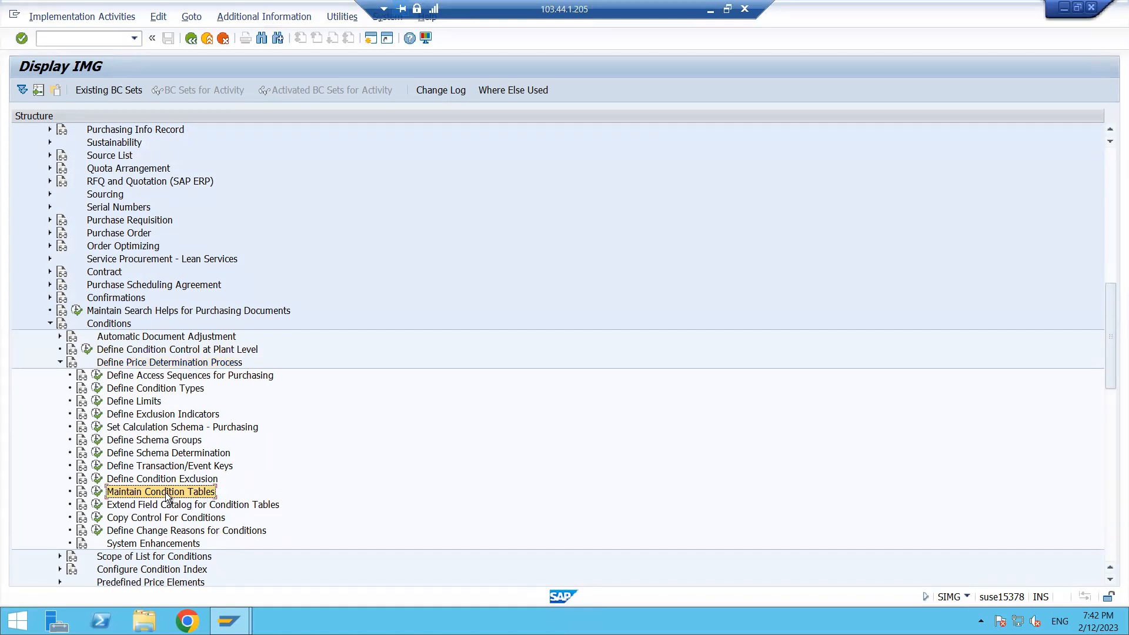
left_click(97, 493)
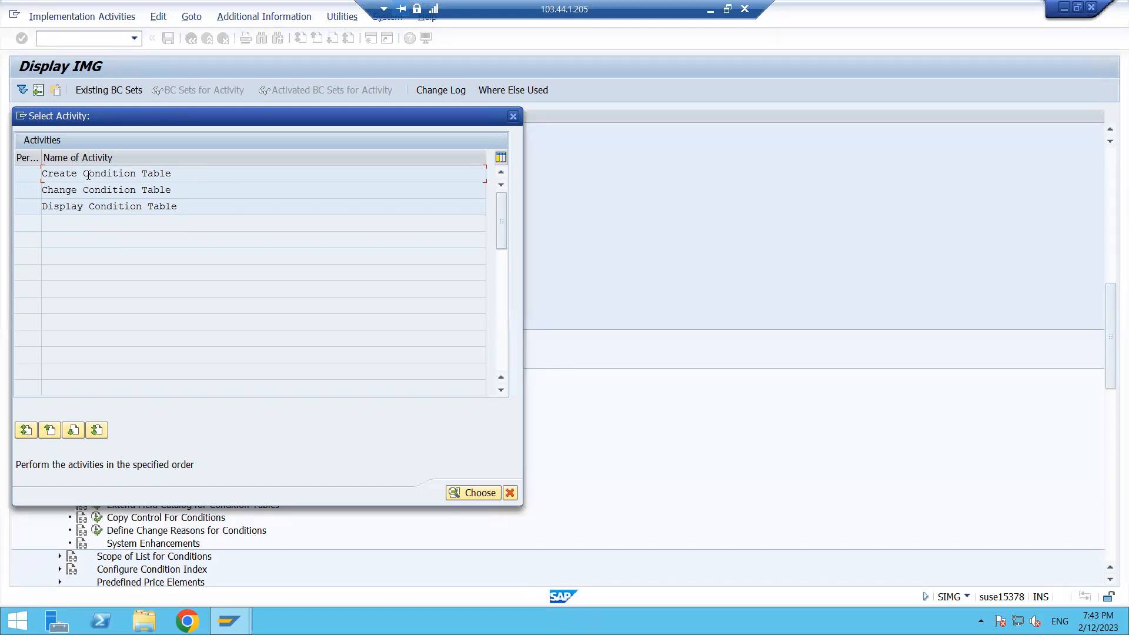
double_click(141, 174)
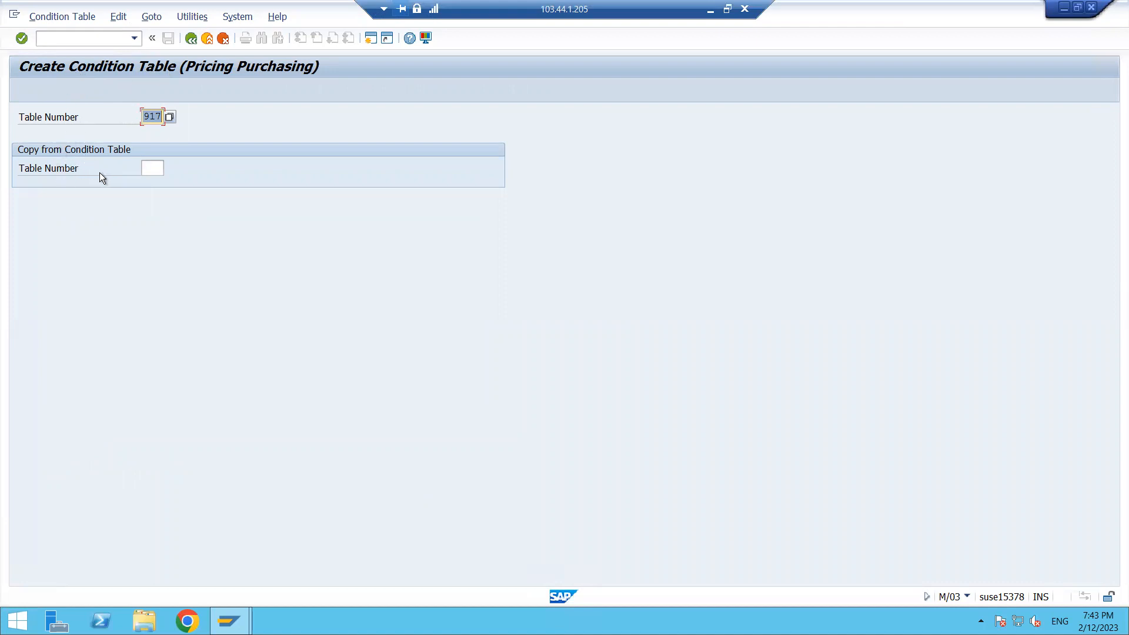
- View the list of existing condition tables available as a copy reference, and close it without choosing one
left_click(157, 167)
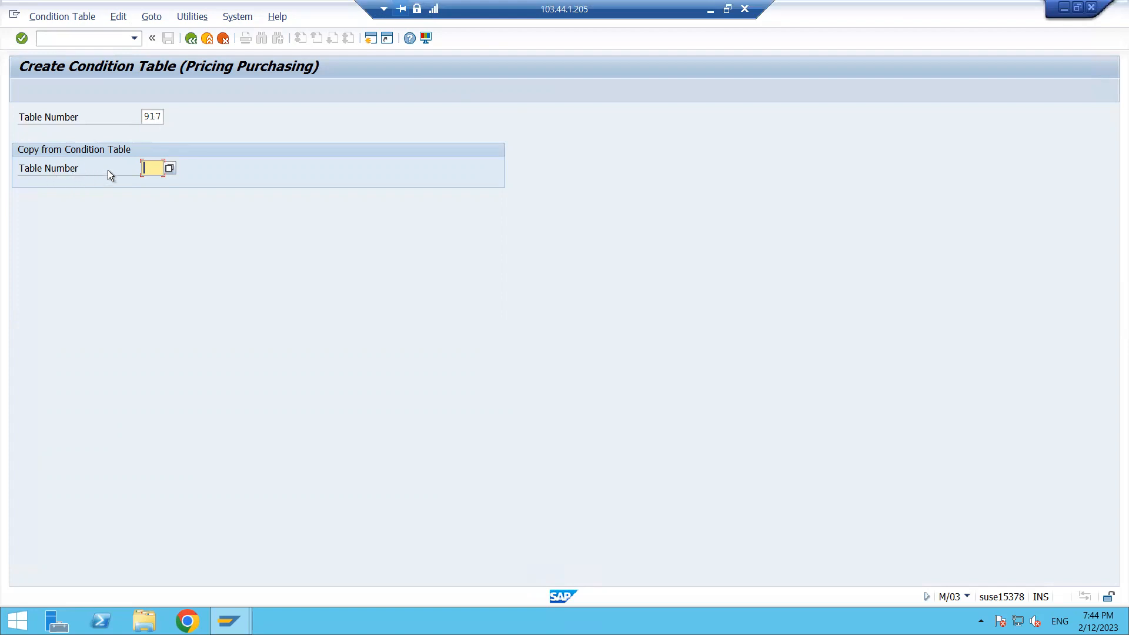
left_click(169, 169)
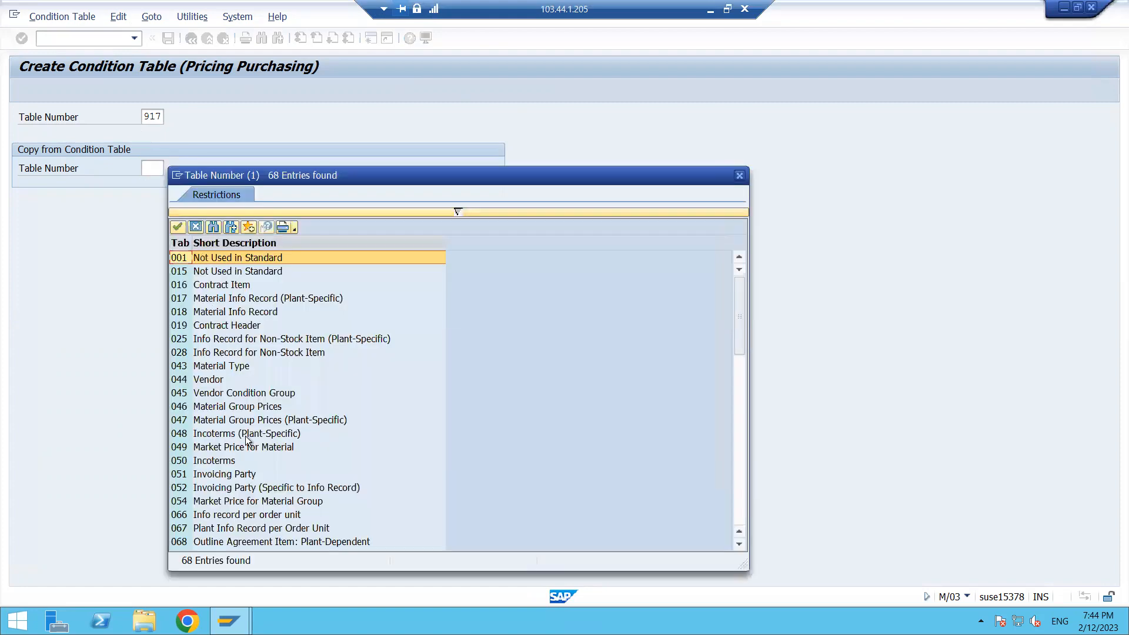
left_click(195, 230)
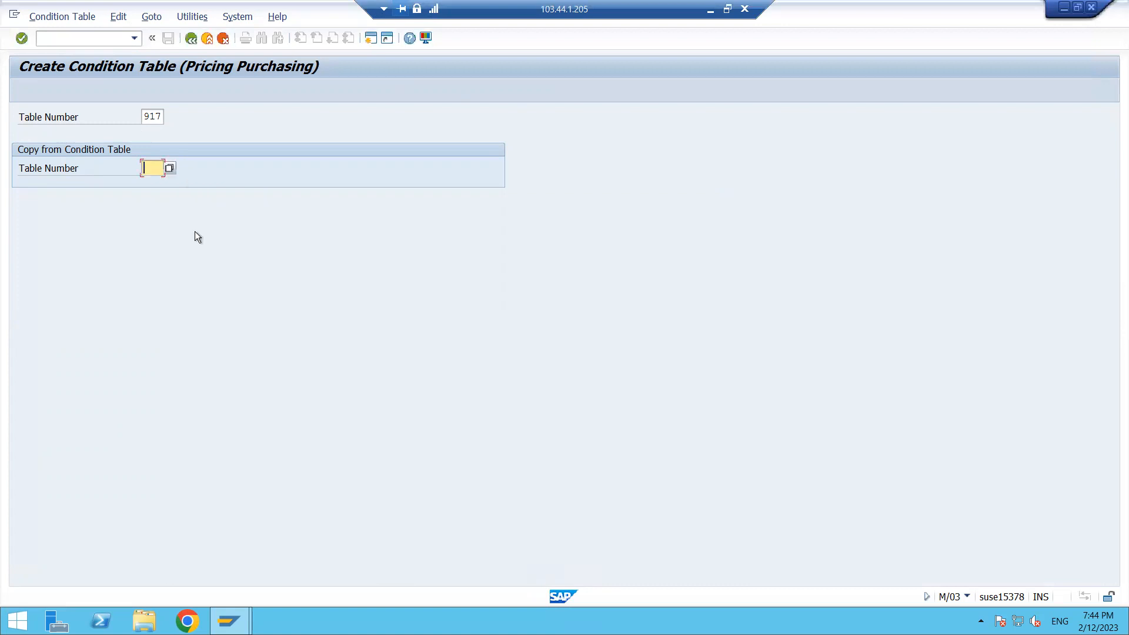
- Set the new condition table's number to 918 and continue to its field overview
left_click(156, 122)
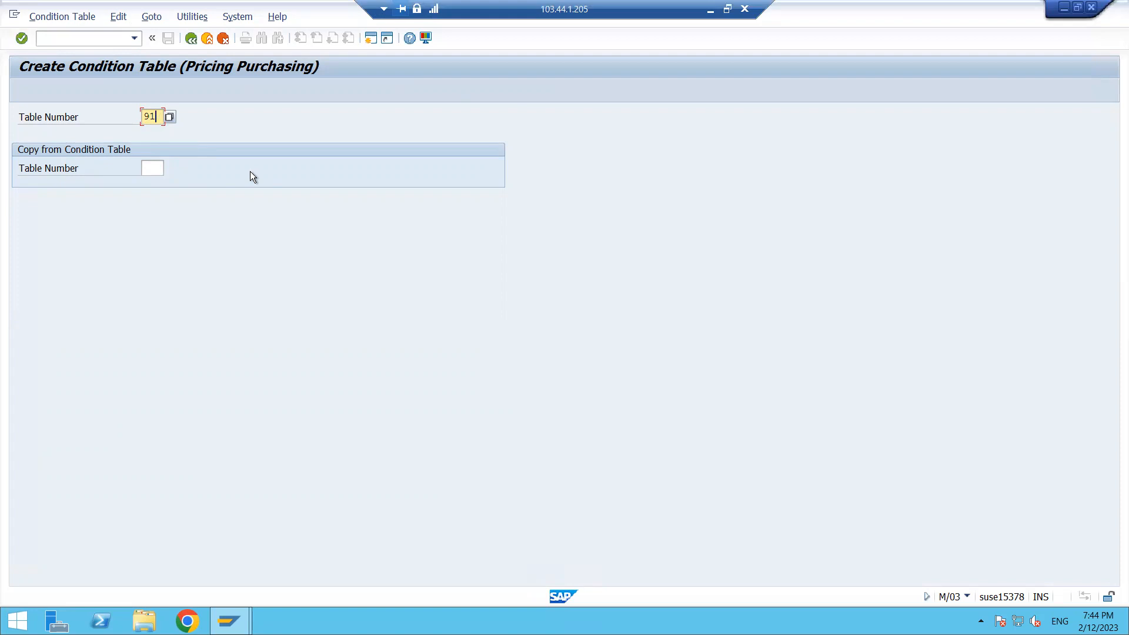
type("8")
key("Return")
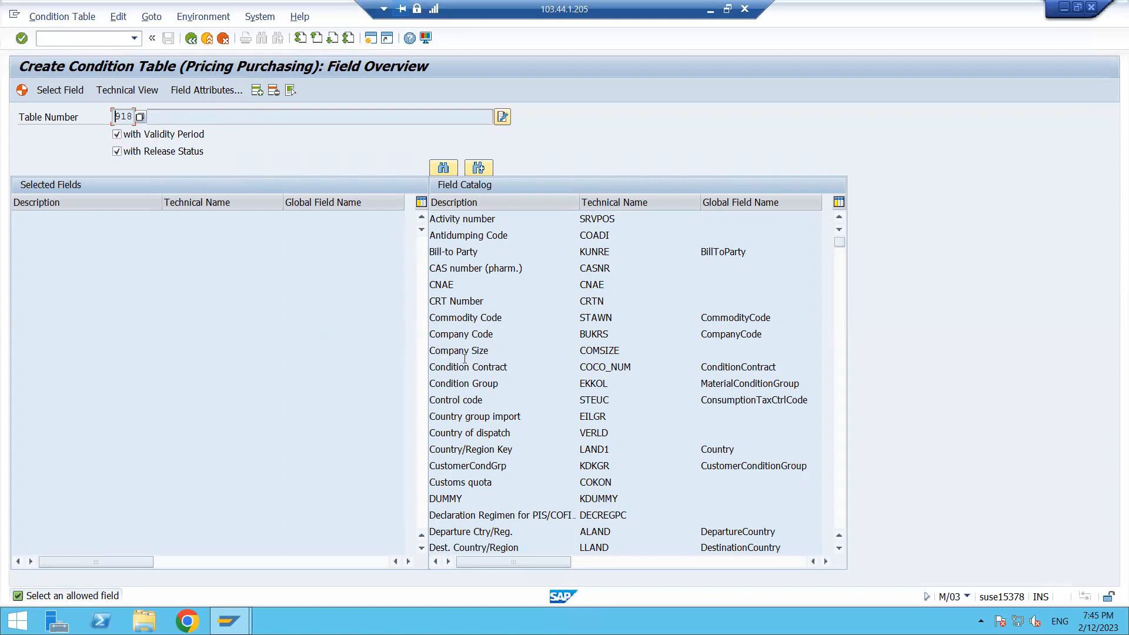
- Add the Company Code field (BUKRS) from the field catalog to the selected fields of table 918
scroll(488, 393, "down", 8)
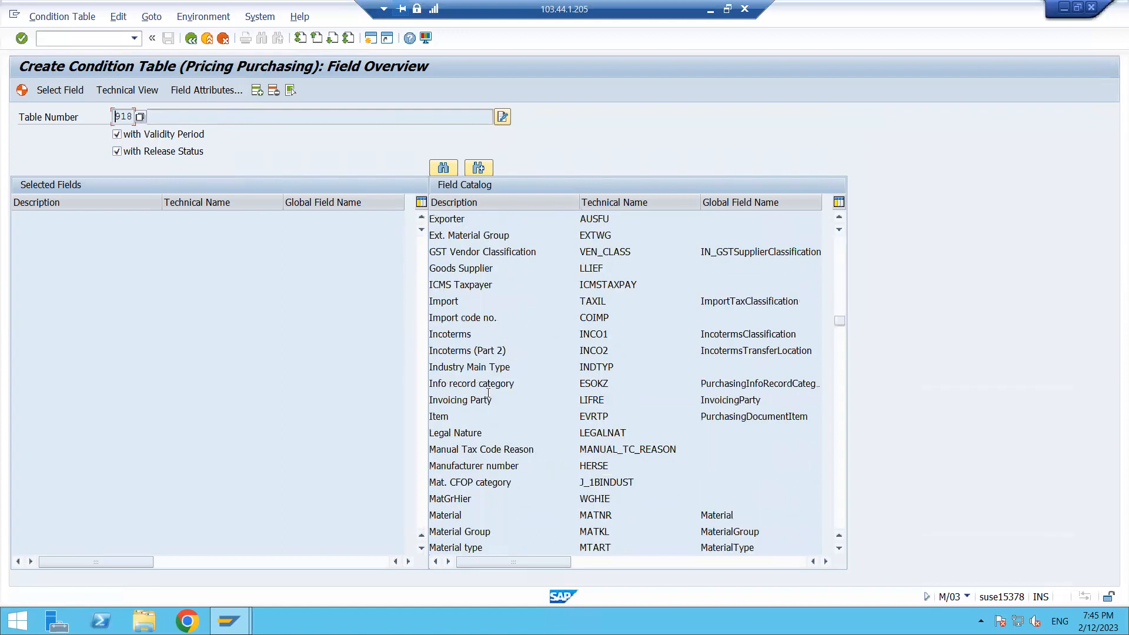
scroll(488, 392, "up", 8)
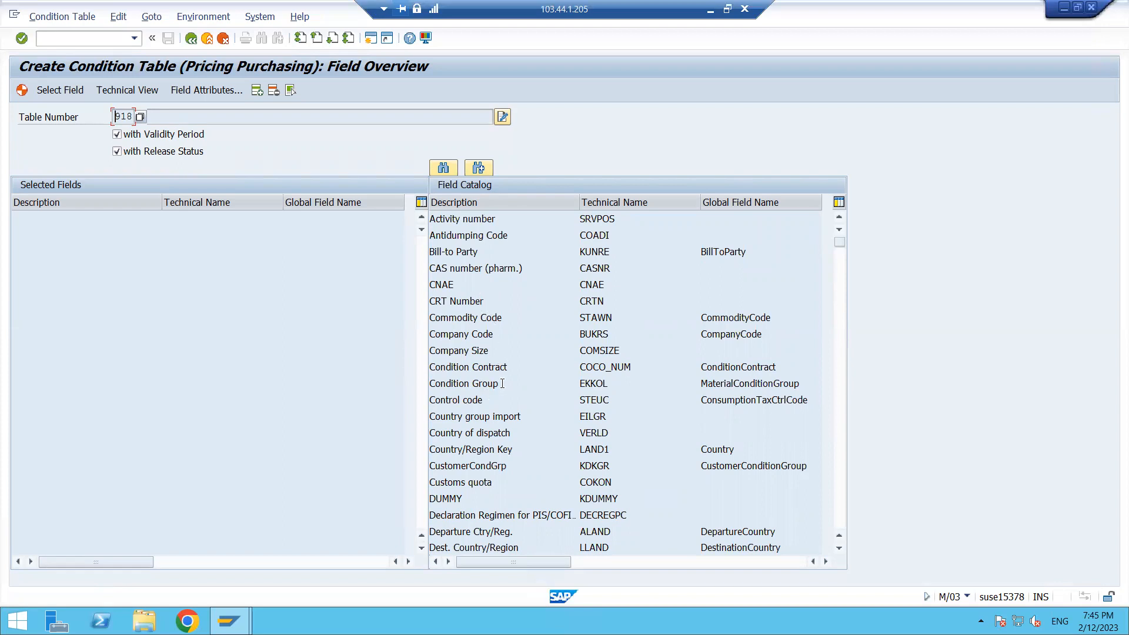
left_click(473, 335)
double_click(459, 334)
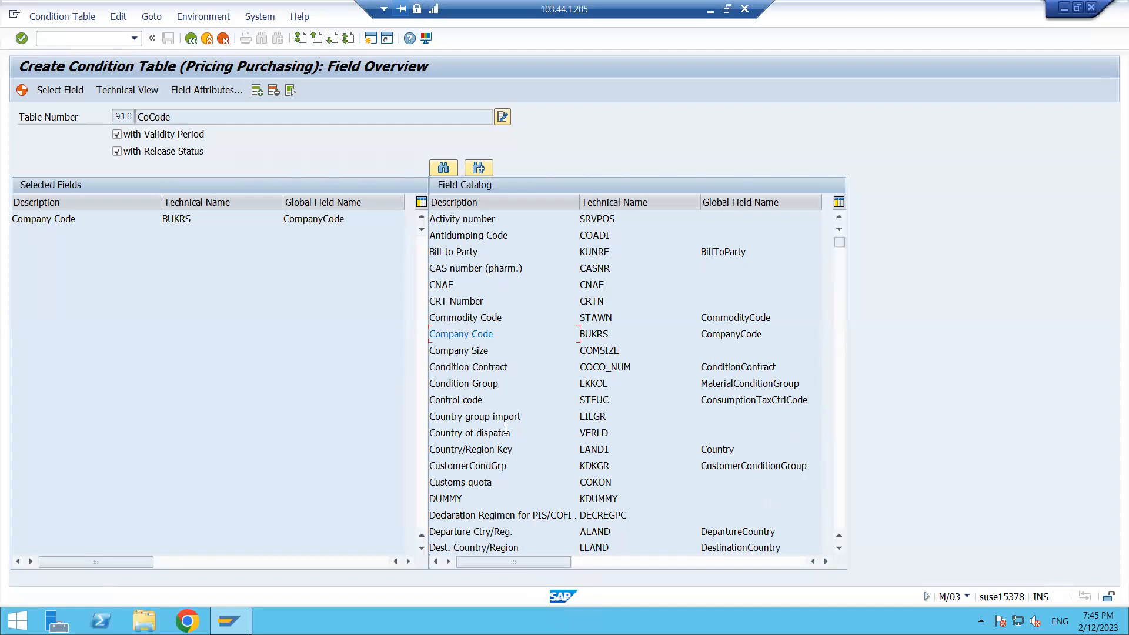
- Add the Supplier field (LIFNR) from the field catalog to the selected fields of table 918
scroll(506, 431, "down", 3)
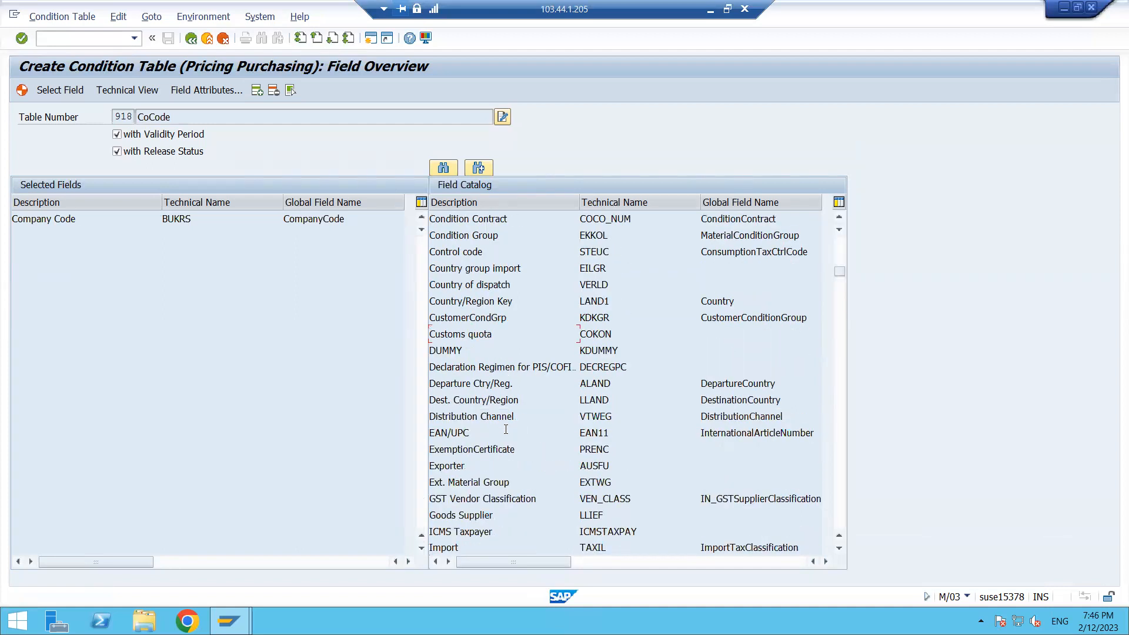
scroll(505, 430, "down", 2)
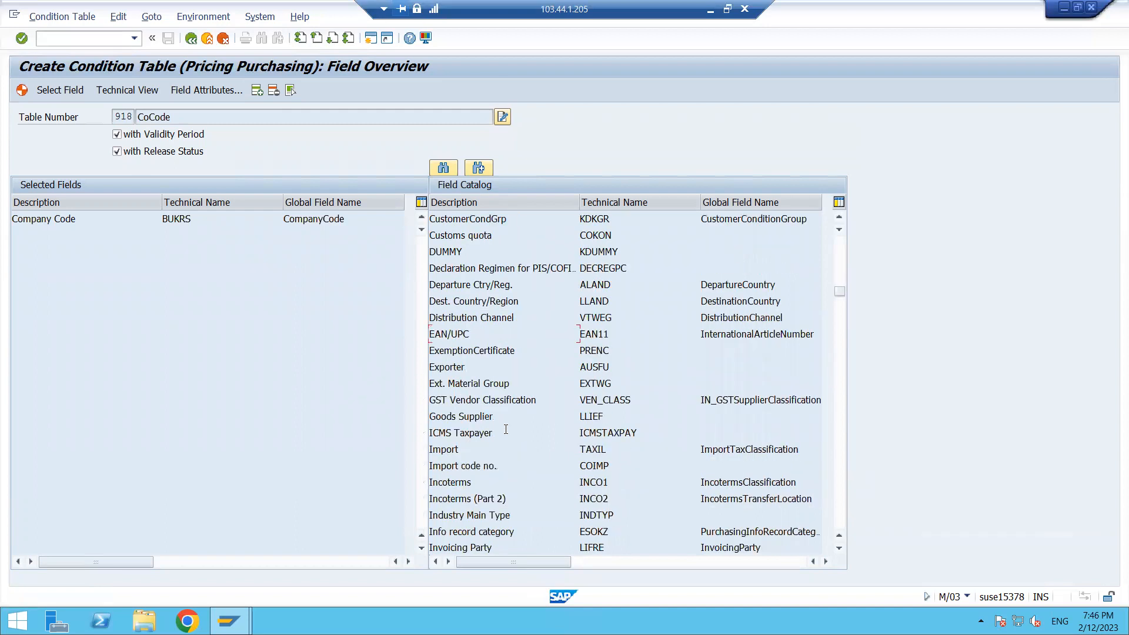
scroll(508, 428, "down", 5)
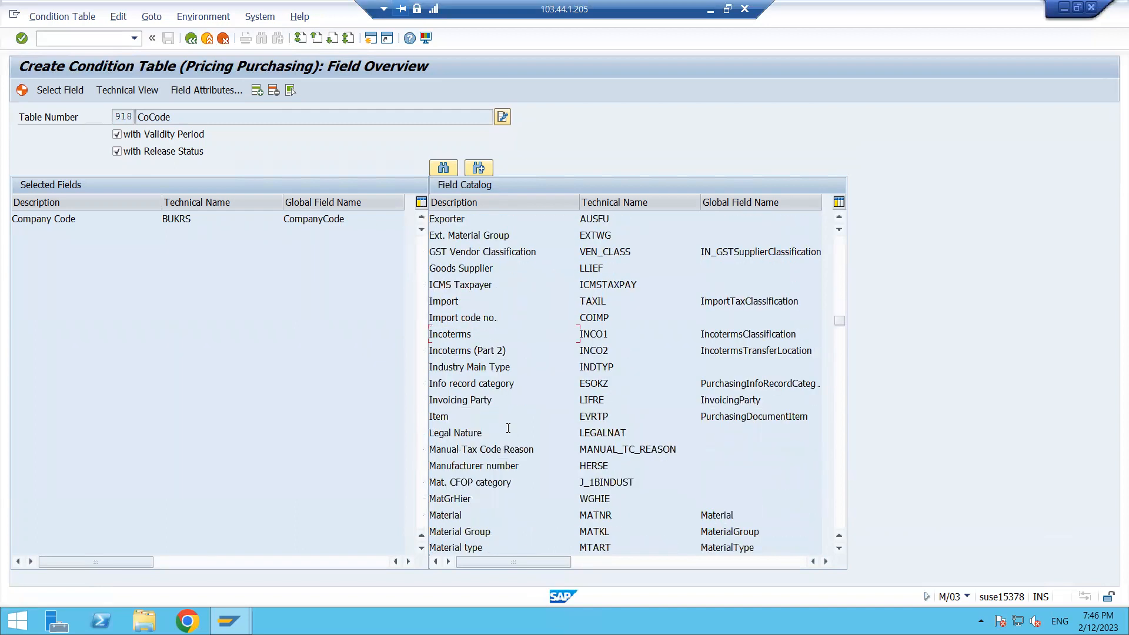
scroll(508, 428, "down", 6)
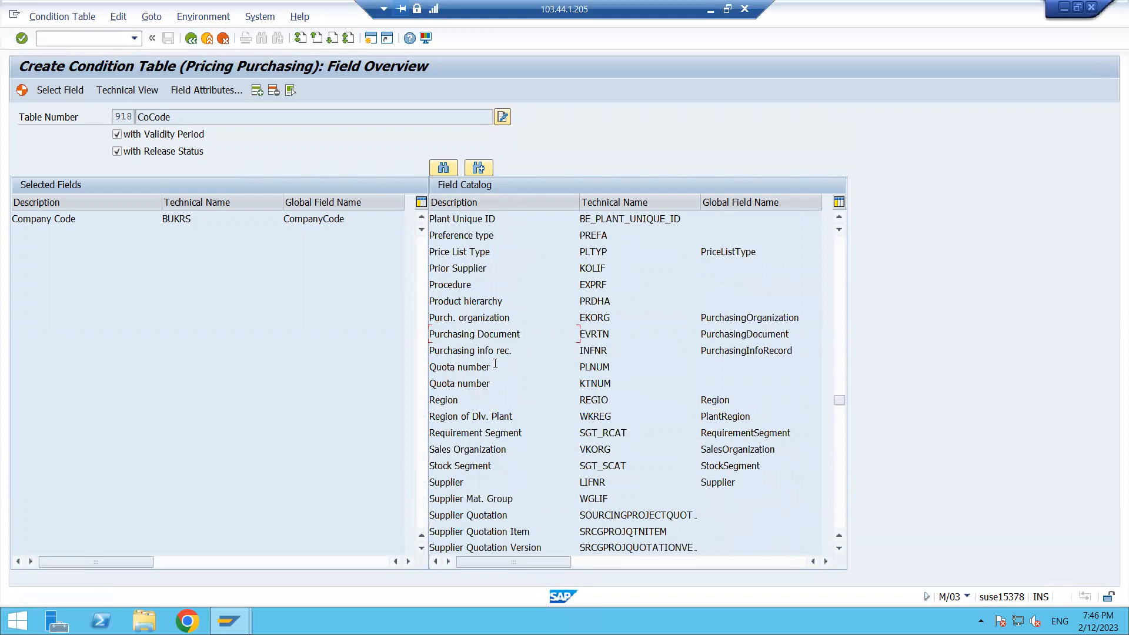
scroll(547, 450, "down", 3)
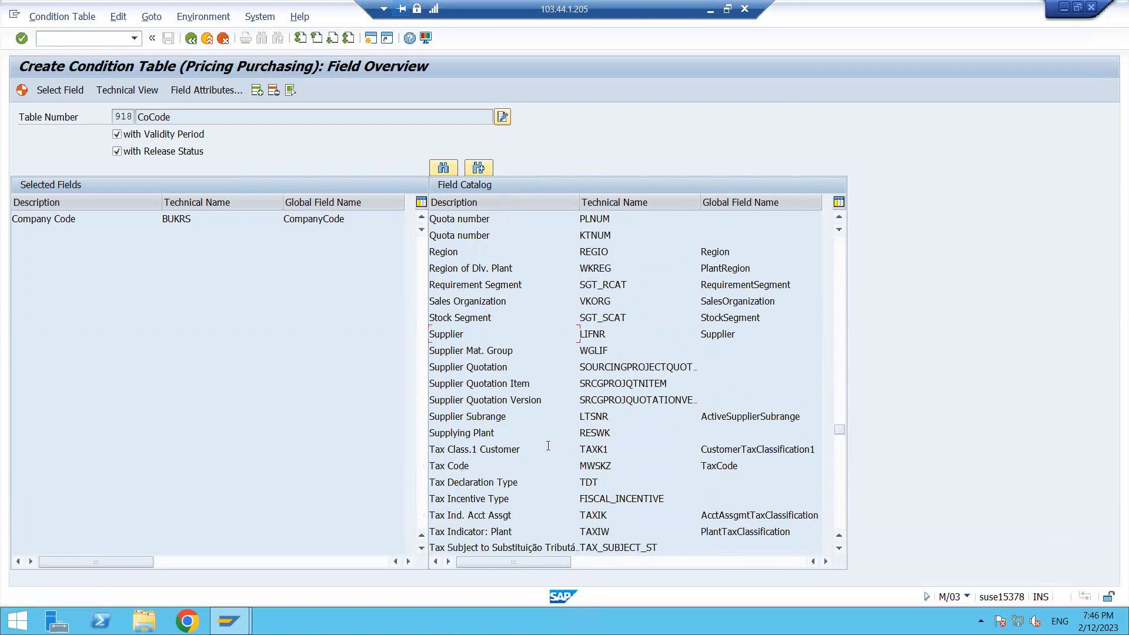
double_click(464, 334)
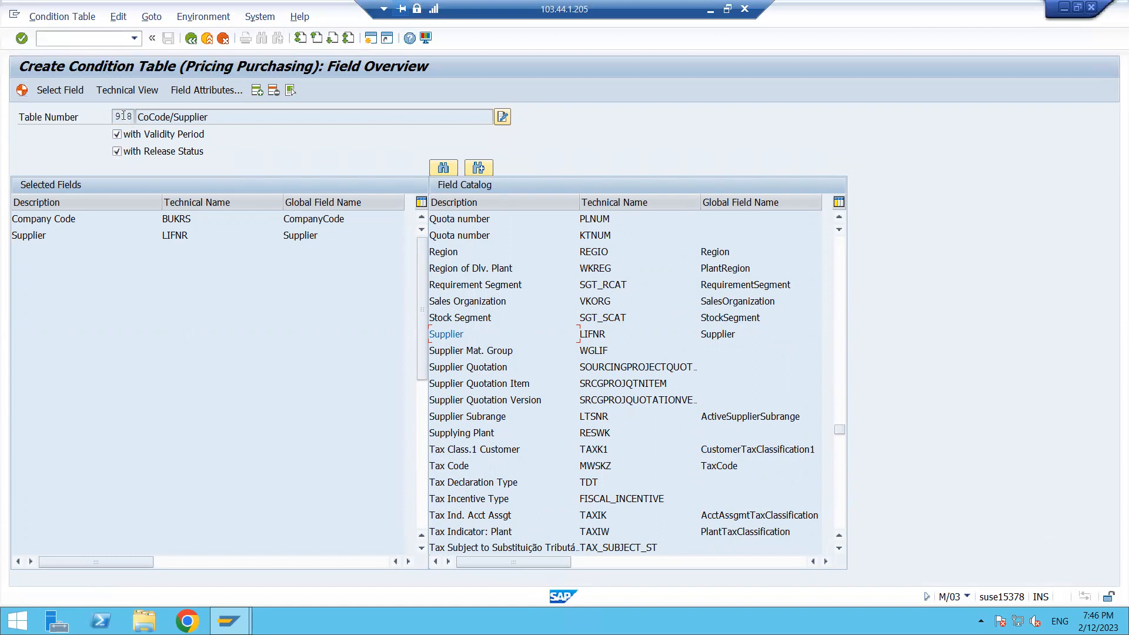
- Generate condition table 918 and save it as a local object
left_click(24, 96)
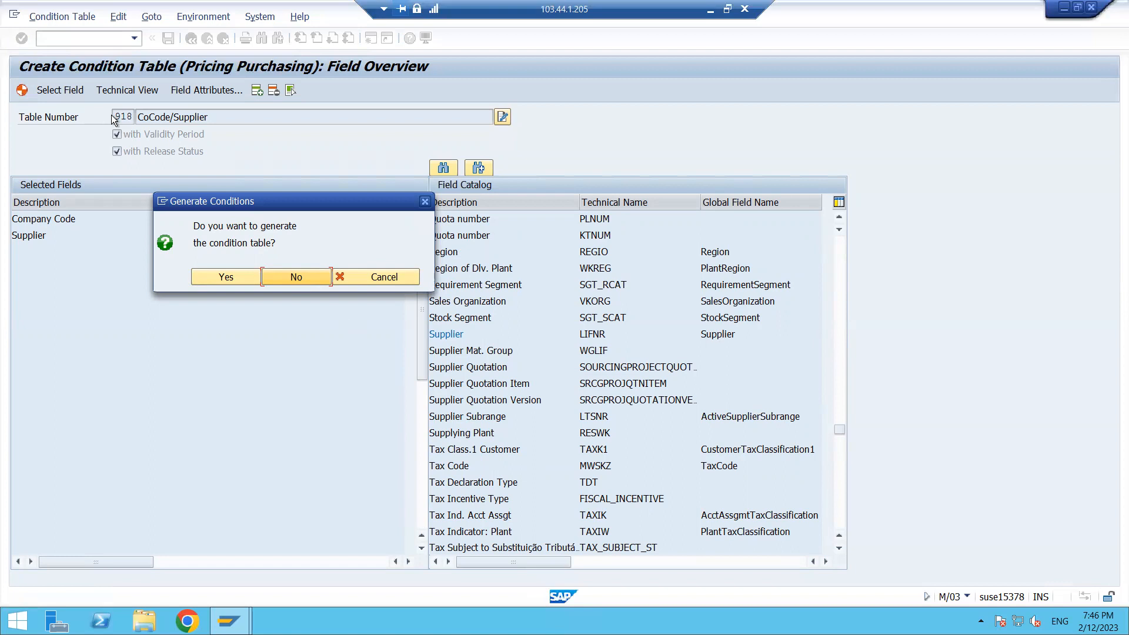
left_click(227, 278)
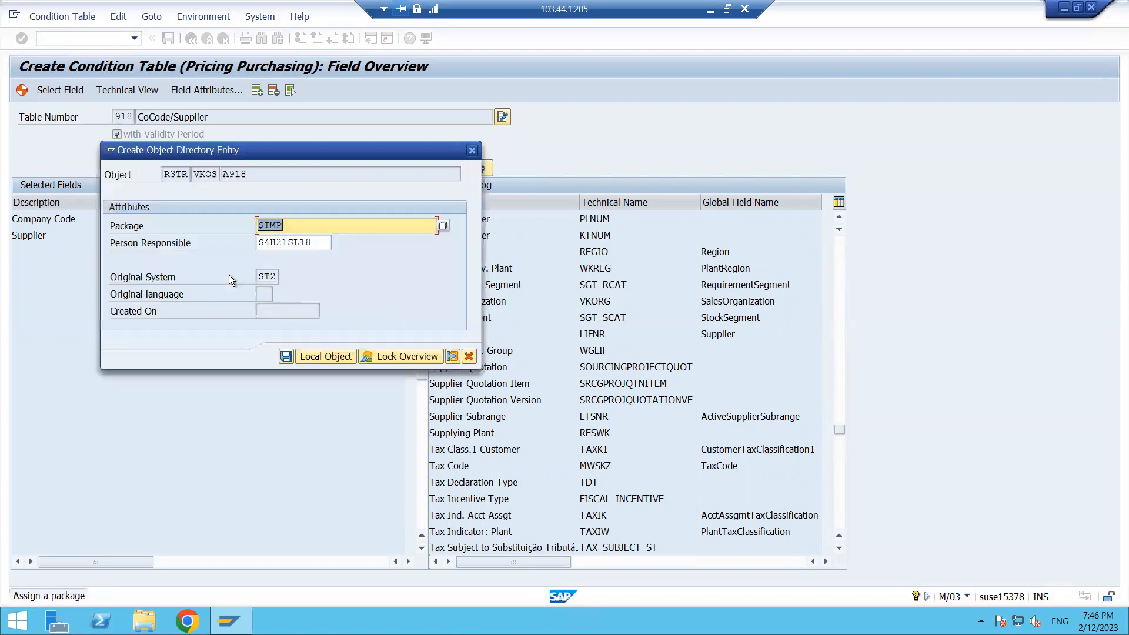
left_click(337, 355)
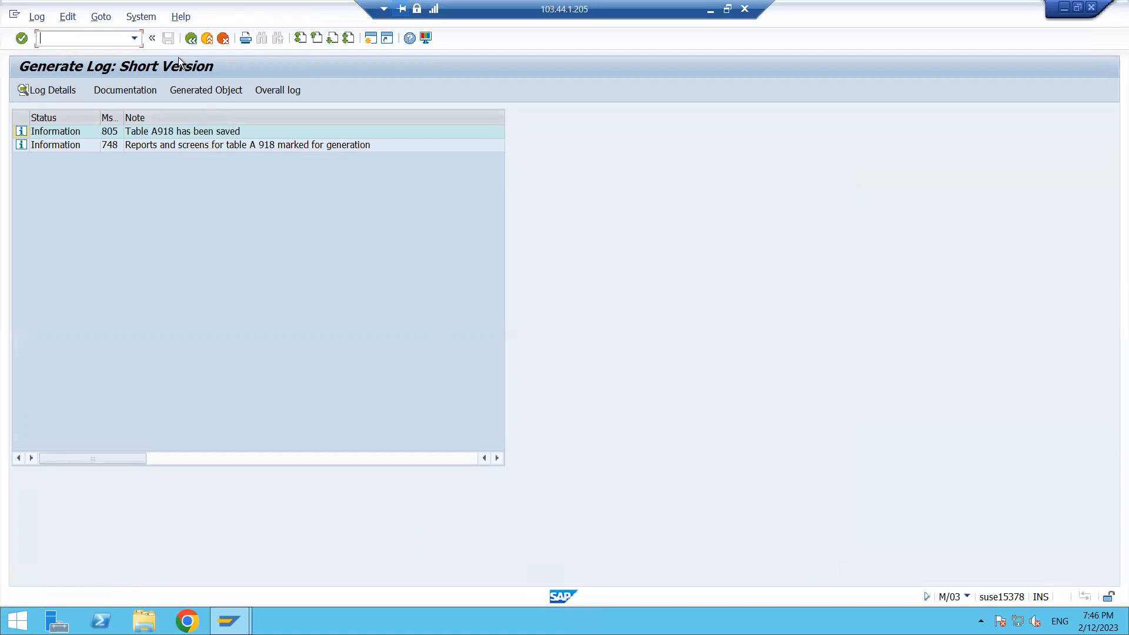
- Leave the generation log and try to create condition table 918 a second time
left_click(193, 40)
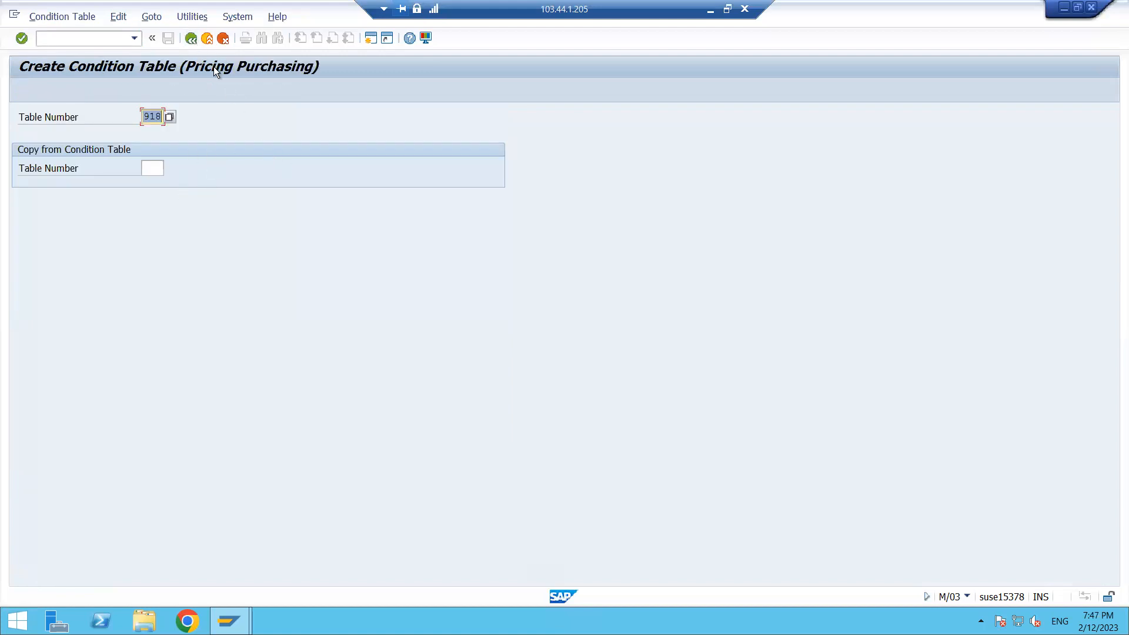
left_click(192, 40)
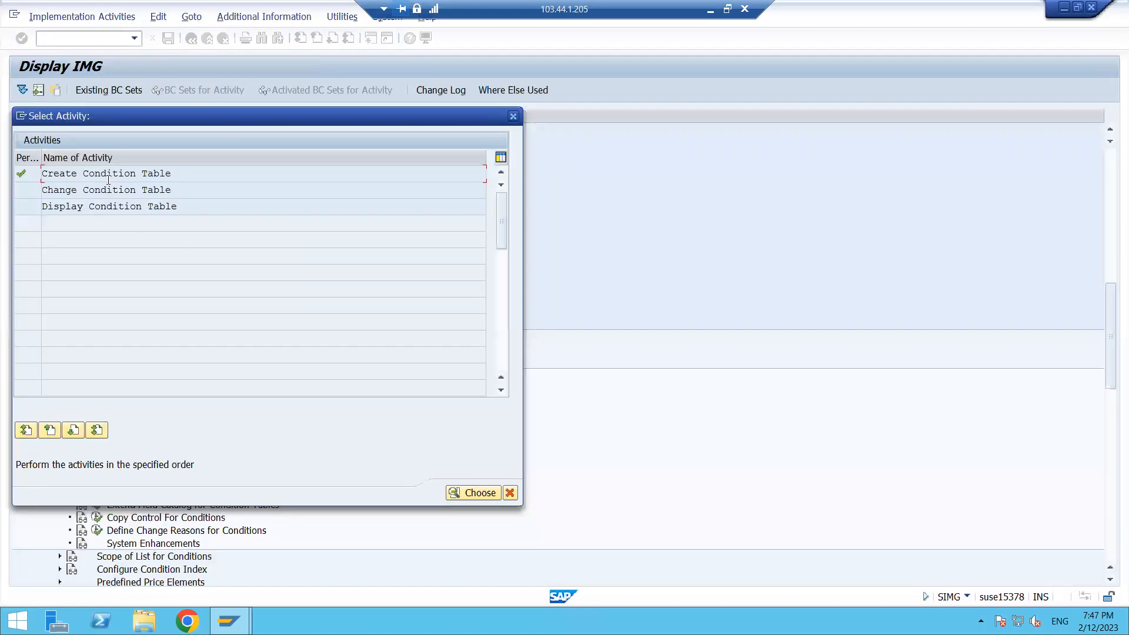
double_click(113, 175)
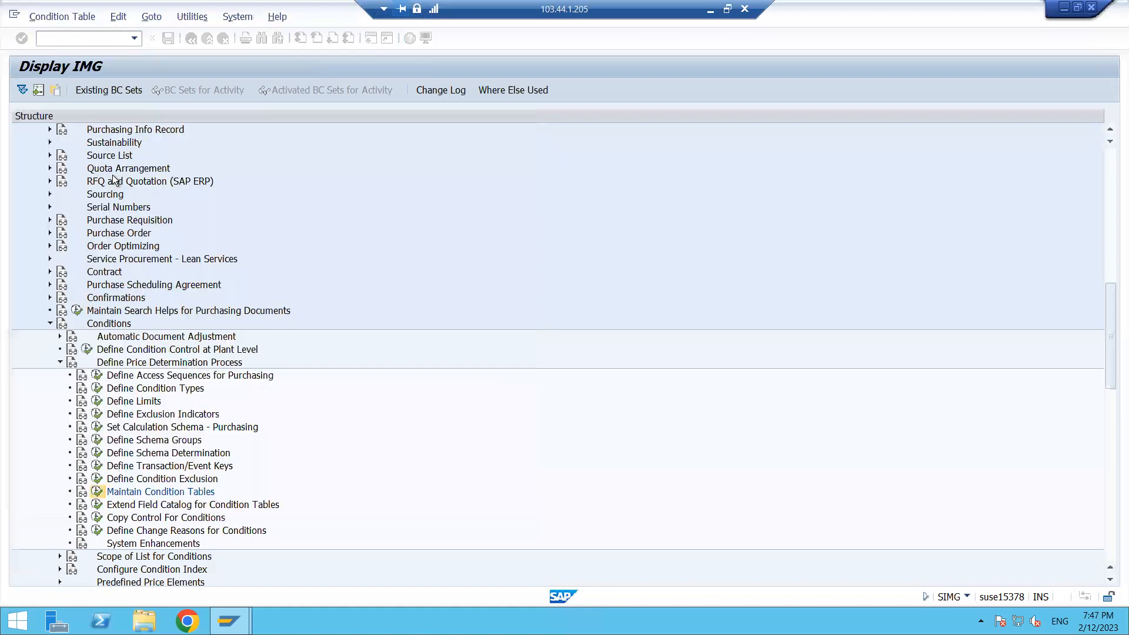
key("Return")
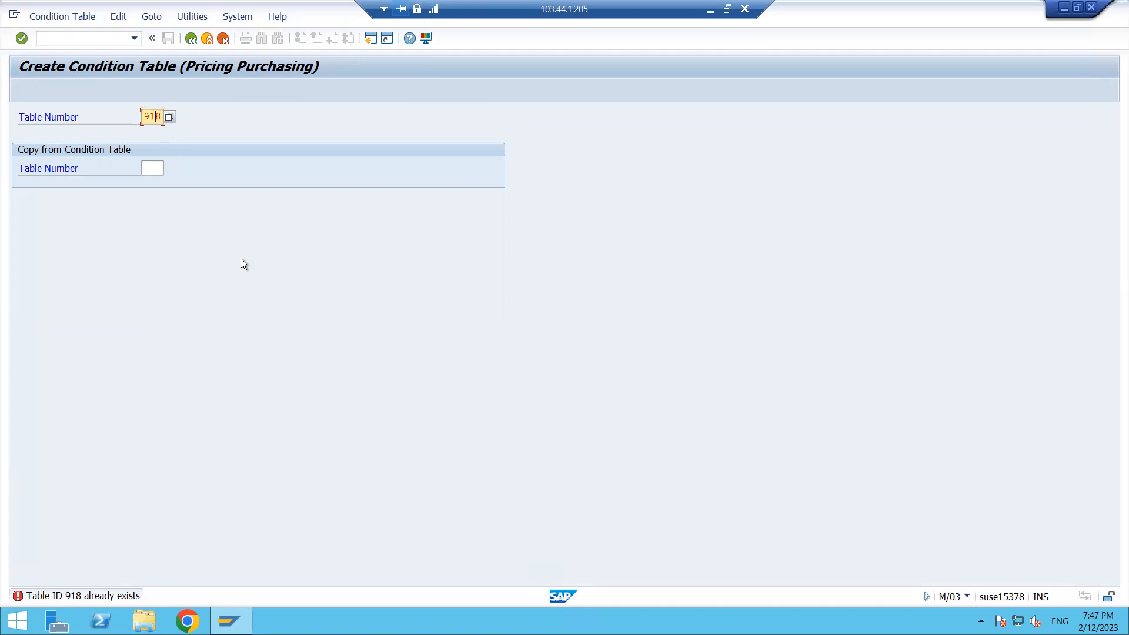
- Review the field overview of table 918 in Change Condition Table, then close the condition table activities
left_click(189, 40)
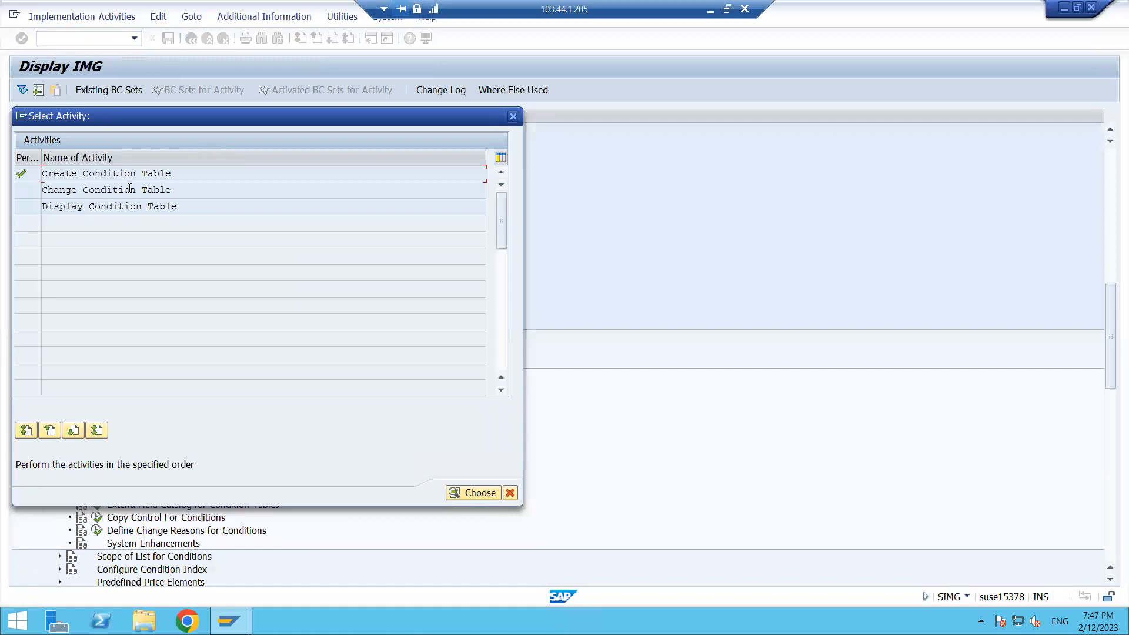
double_click(135, 188)
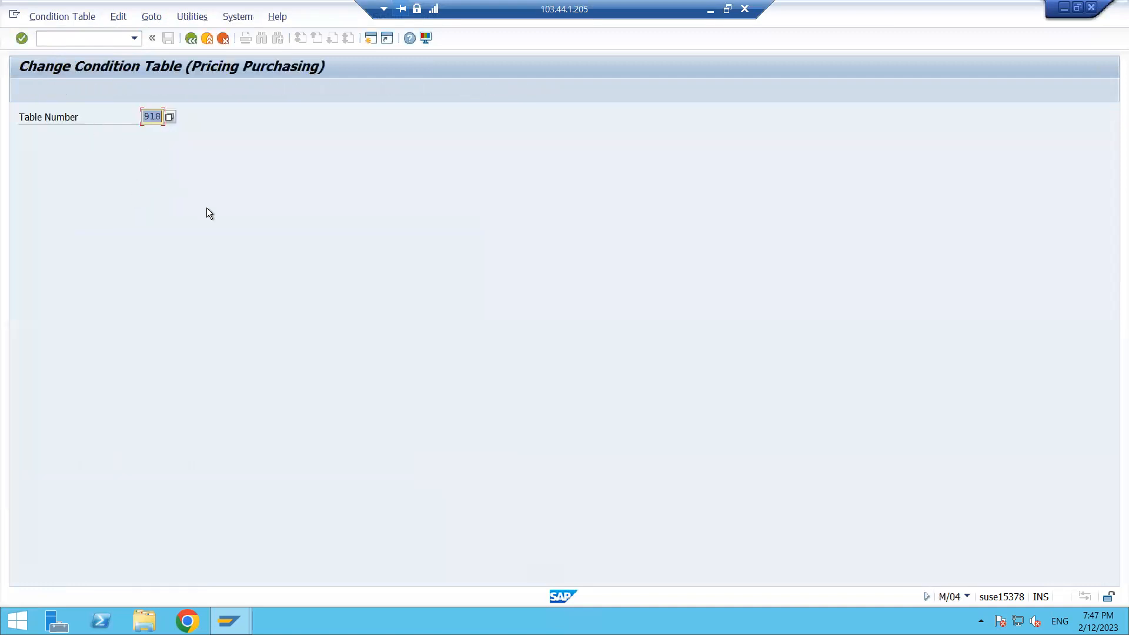
key("Return")
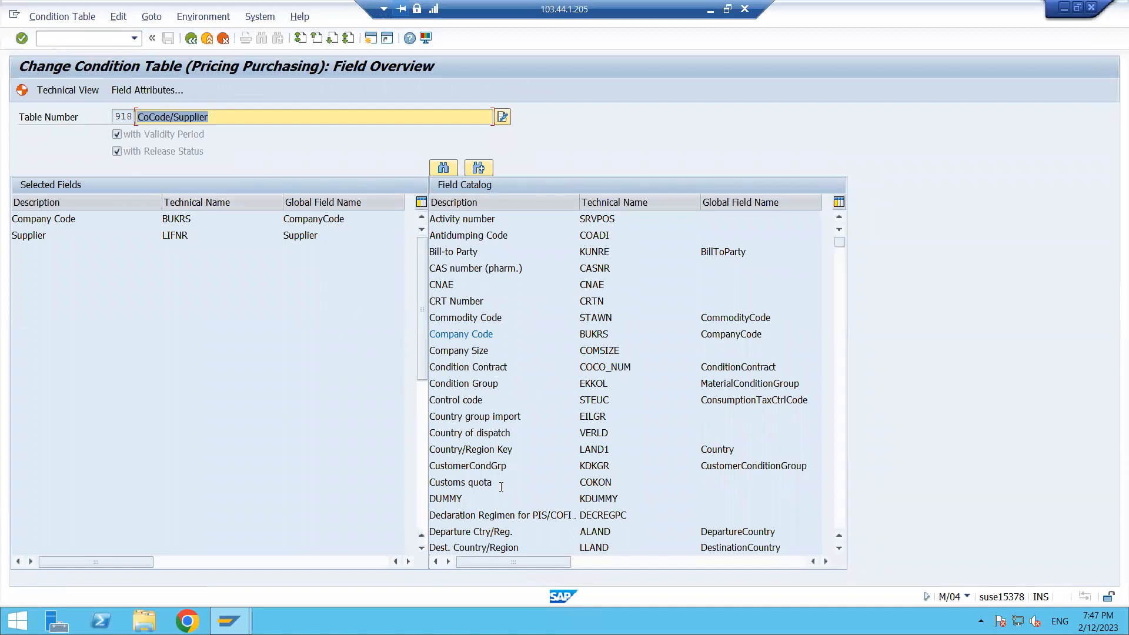
left_click(192, 42)
left_click(192, 42)
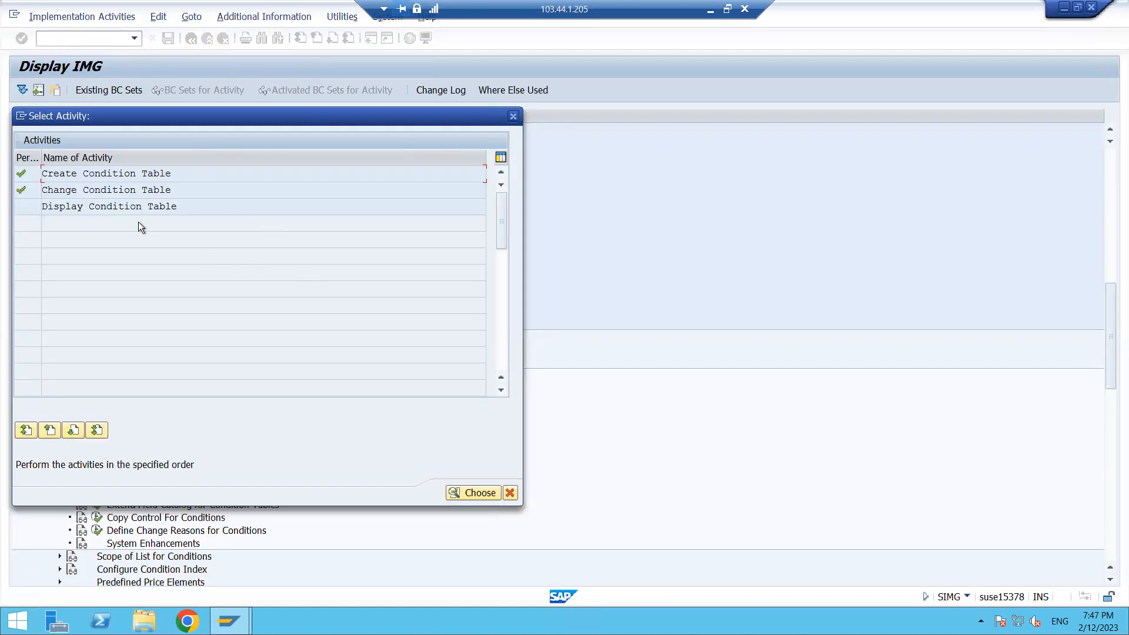
left_click(511, 117)
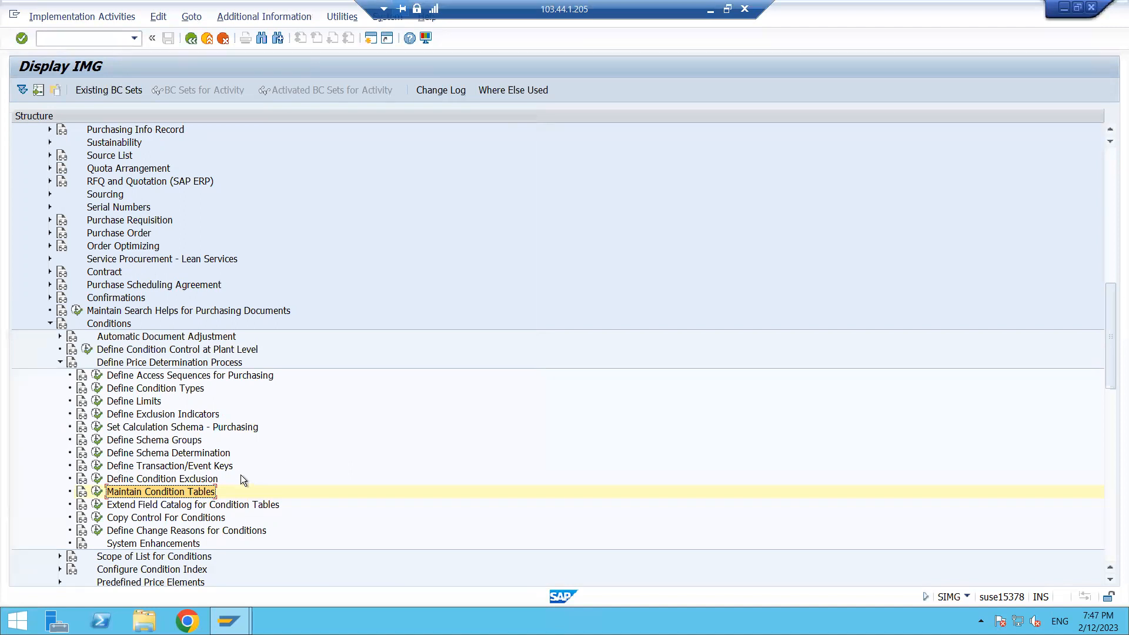
- Open Define Access Sequences for Purchasing from the price determination process and acknowledge the cross-client notice
left_click(159, 378)
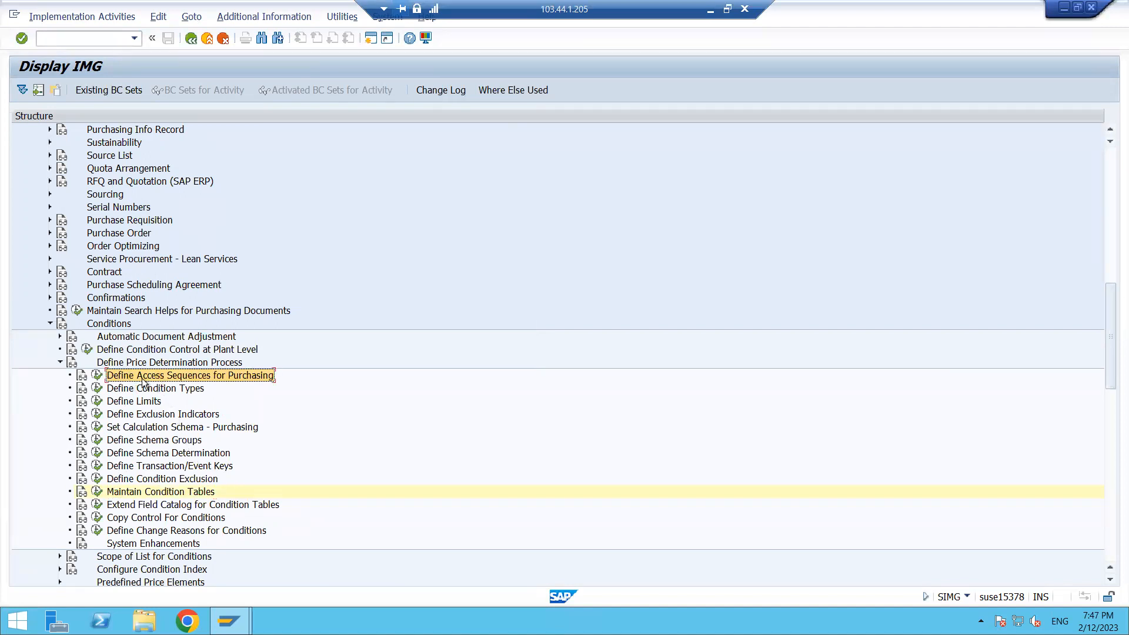
left_click(98, 376)
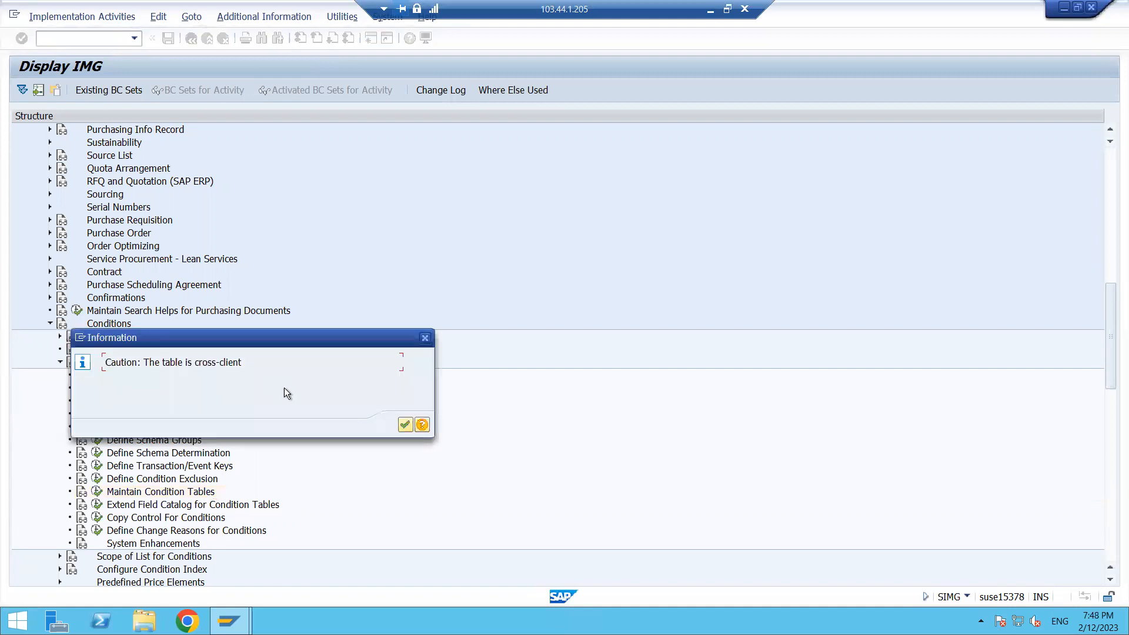
key("Return")
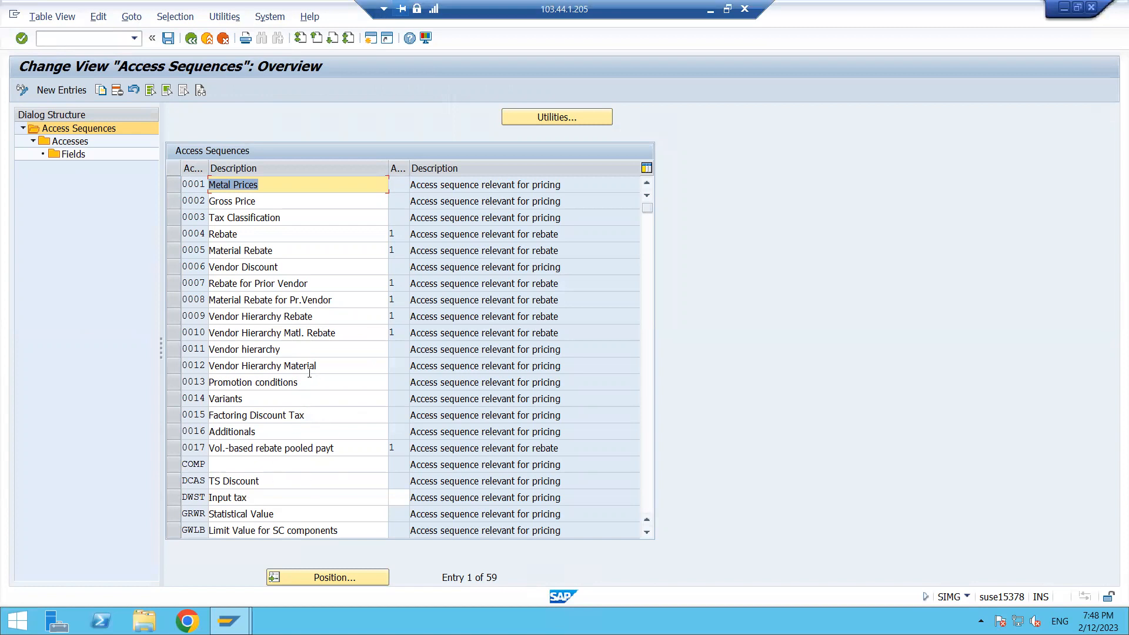
left_click(174, 186)
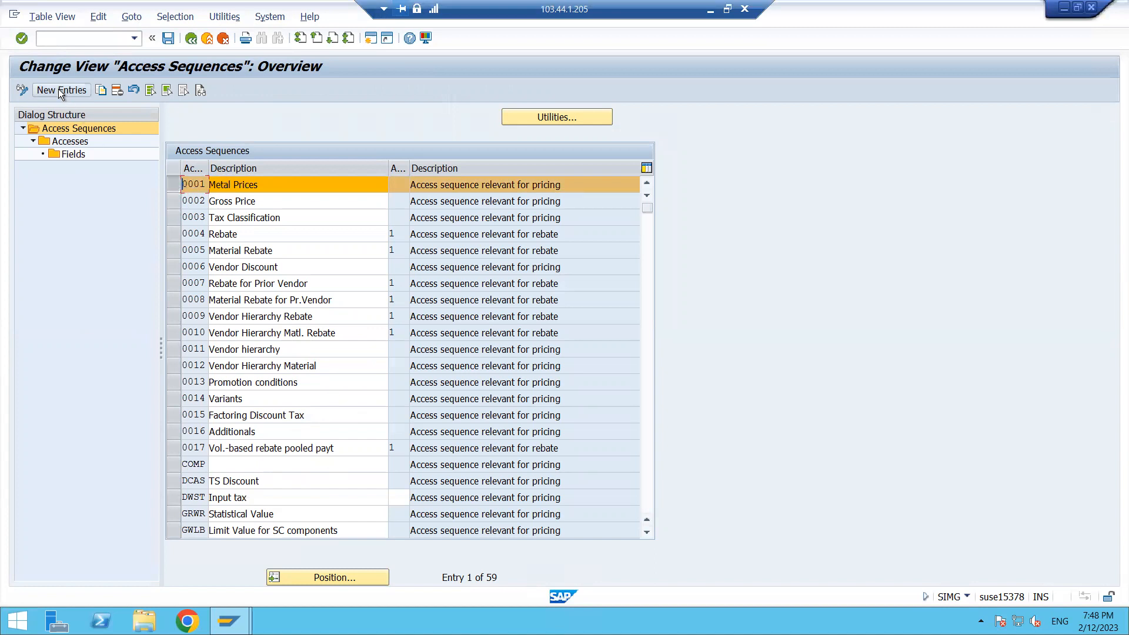
left_click(108, 94)
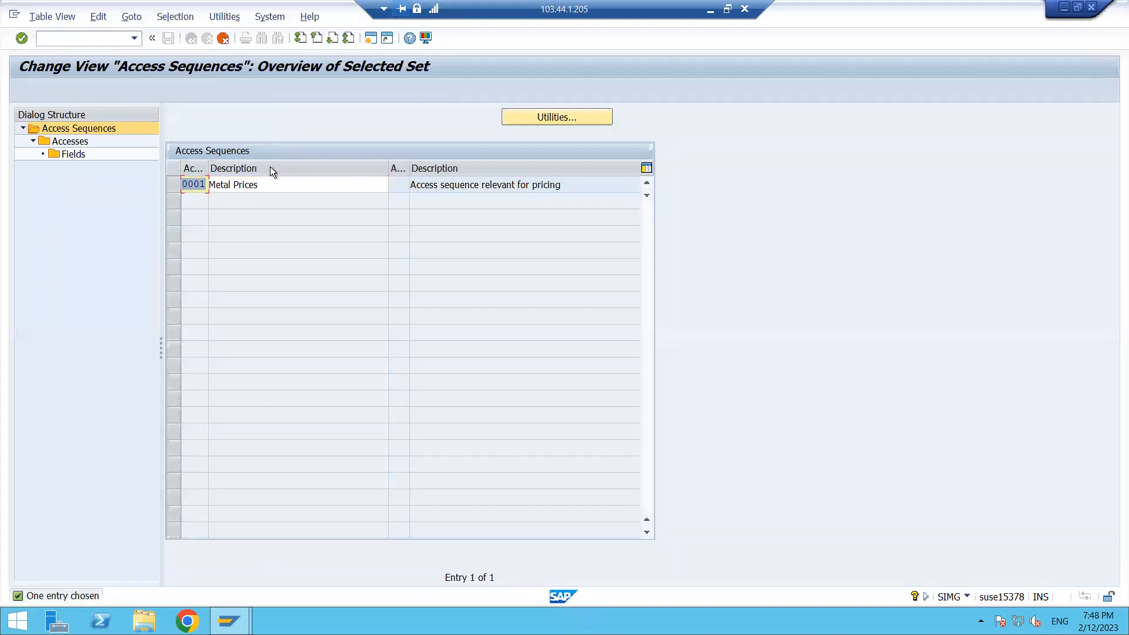
left_click(223, 38)
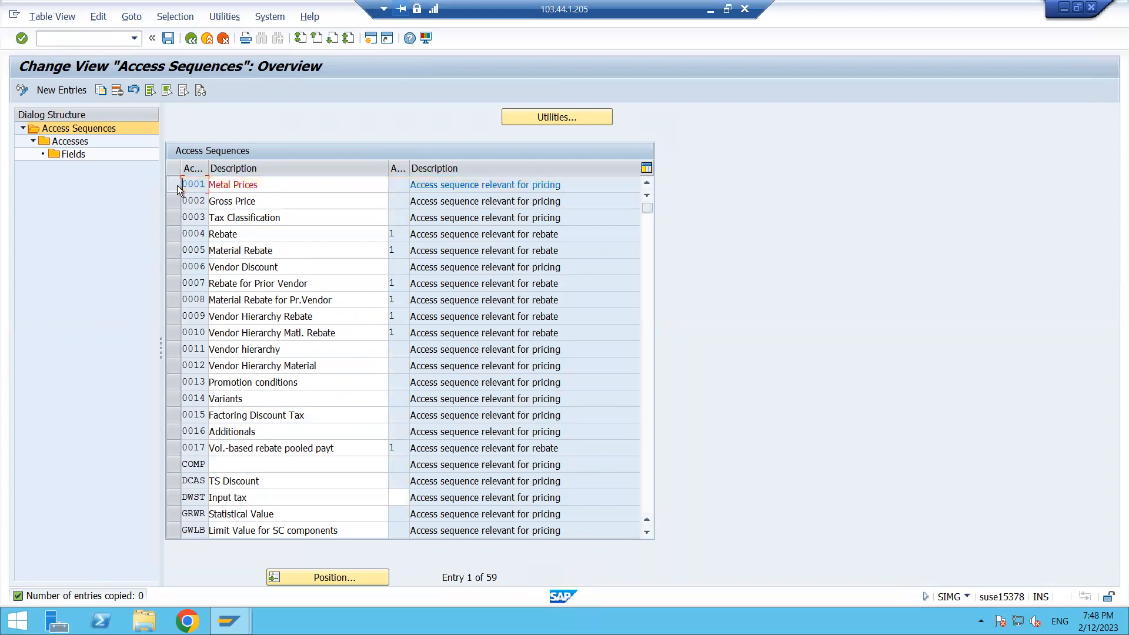
left_click(178, 185)
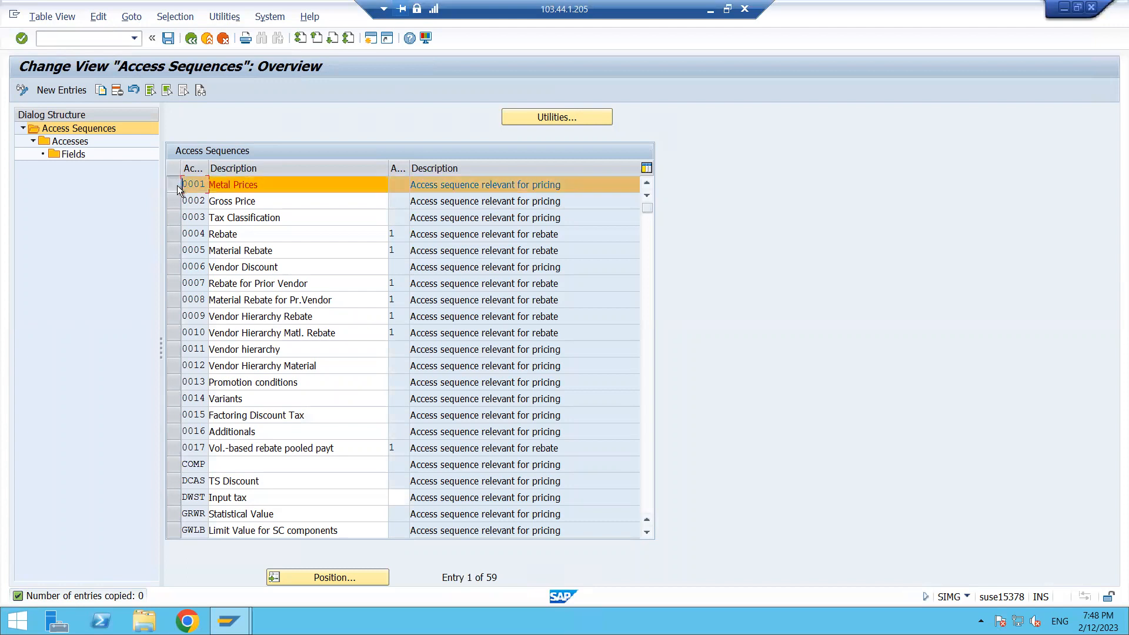
double_click(74, 153)
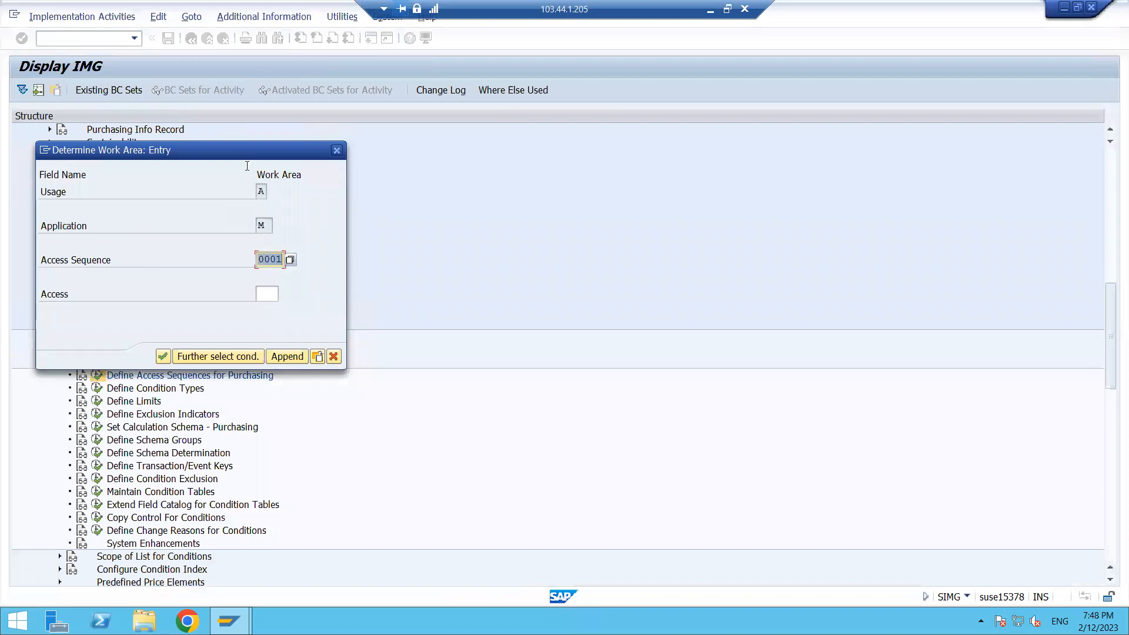
left_click(335, 150)
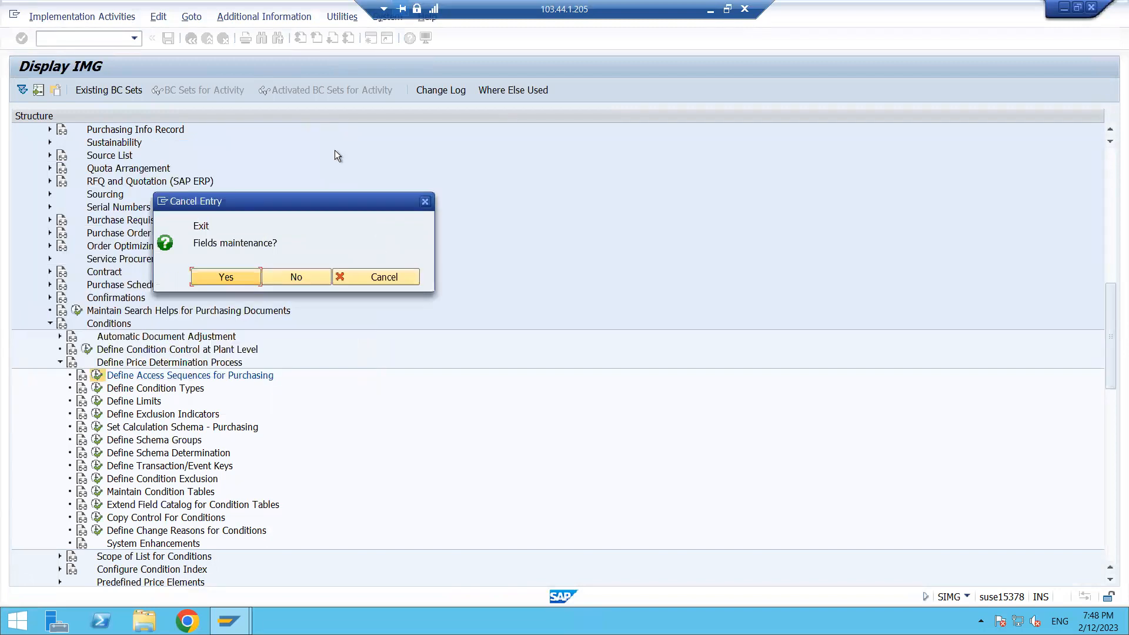
left_click(246, 276)
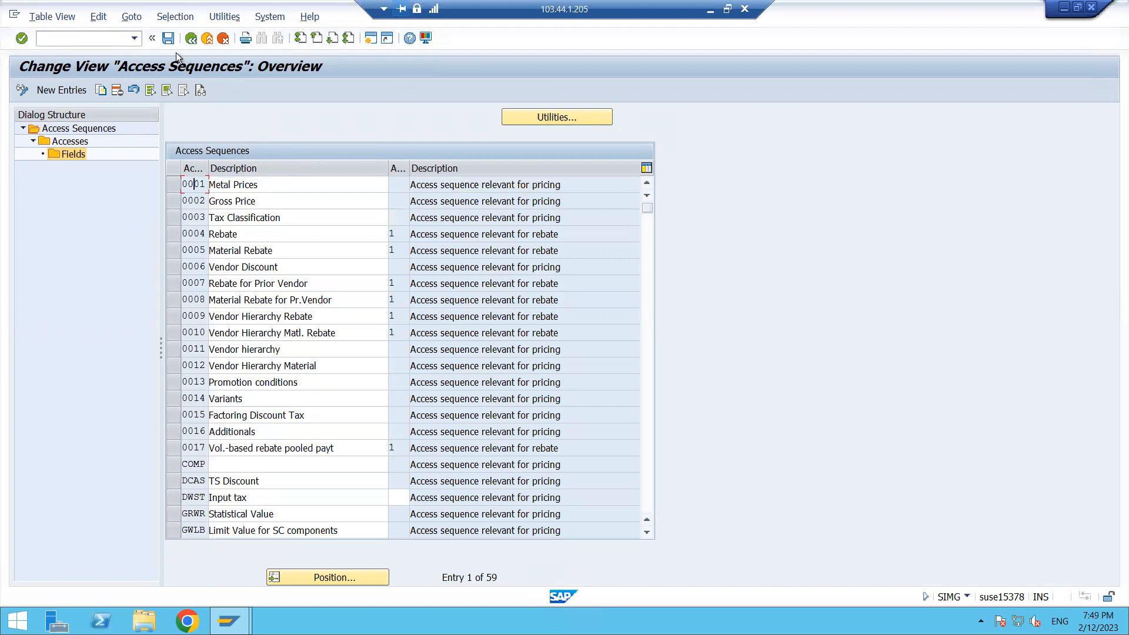
- Leave the access sequences, open Set Pricing Condition Types - Purchasing under Define Condition Types, and select condition type FRA1
left_click(192, 41)
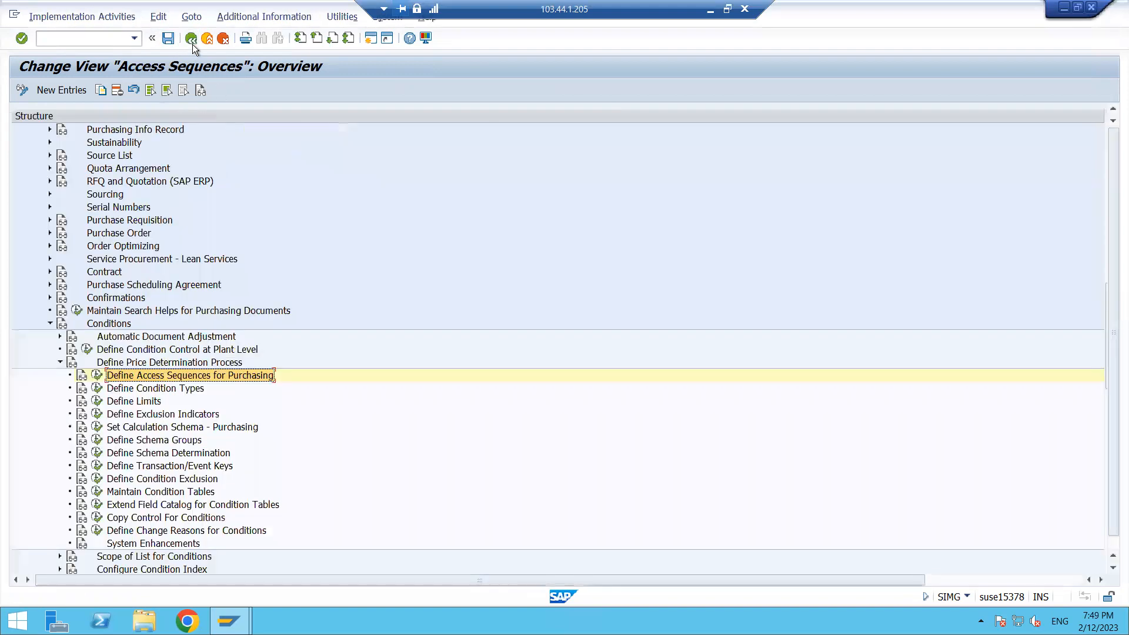
left_click(168, 389)
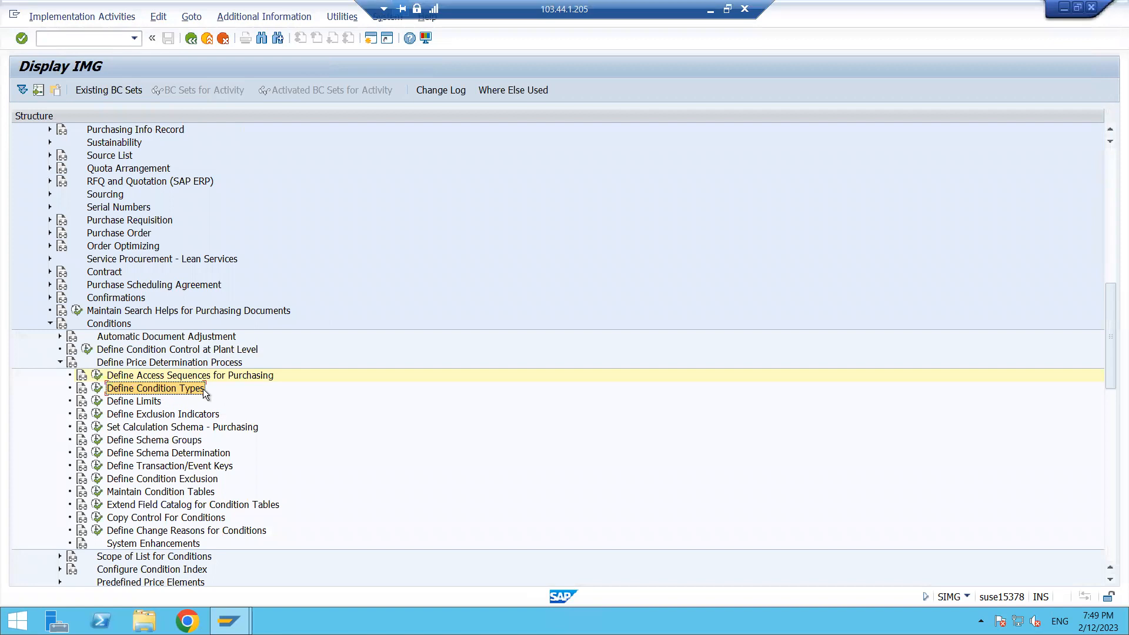
left_click(97, 389)
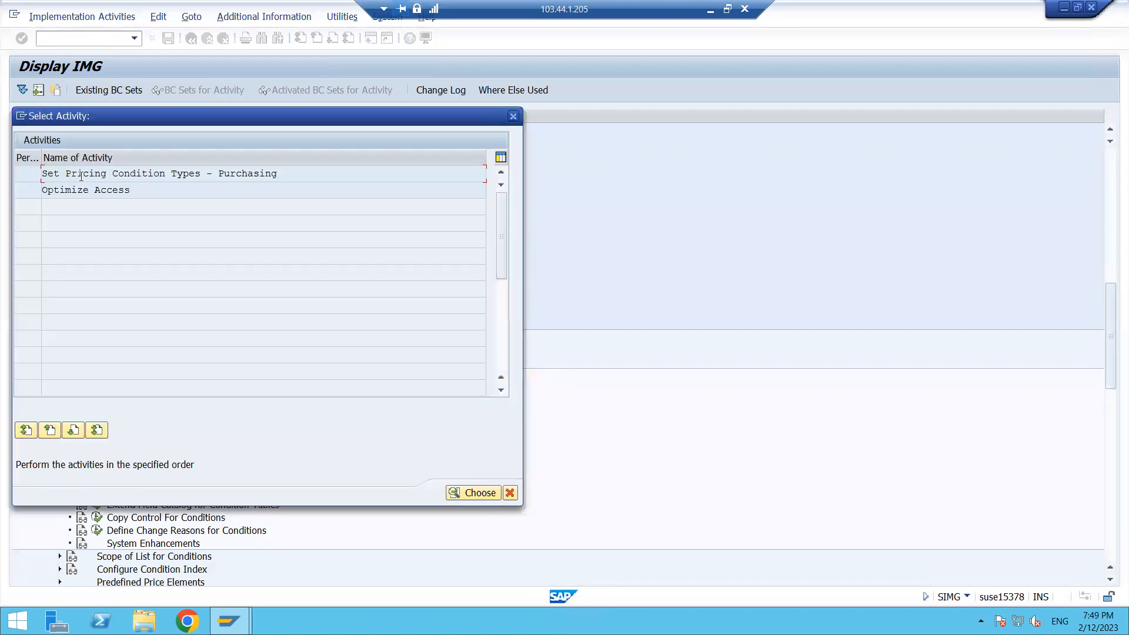
left_click_drag(67, 175, 197, 175)
double_click(288, 177)
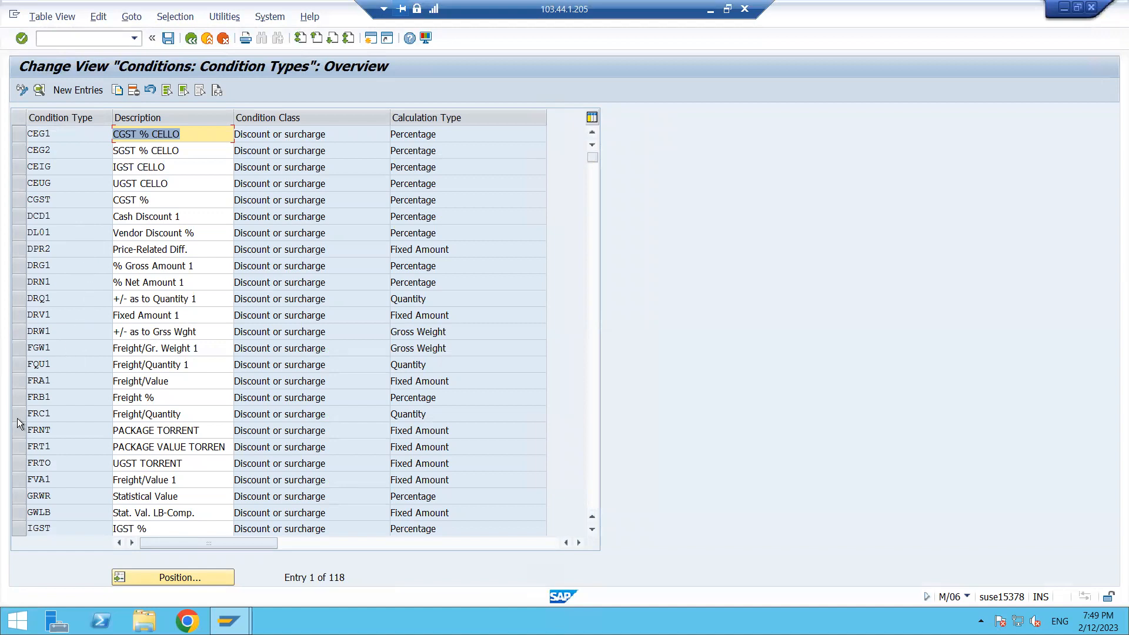
left_click(18, 381)
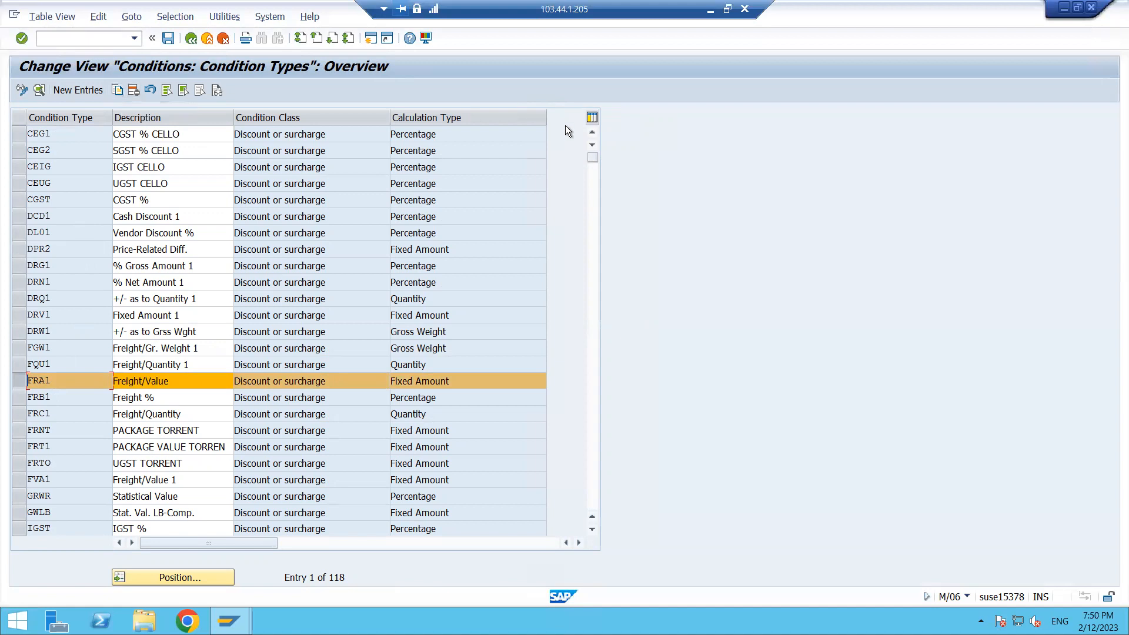
- Switch to the pricing procedure workbook in Excel and examine procedure ZM1230 and its list of condition types
left_click(710, 10)
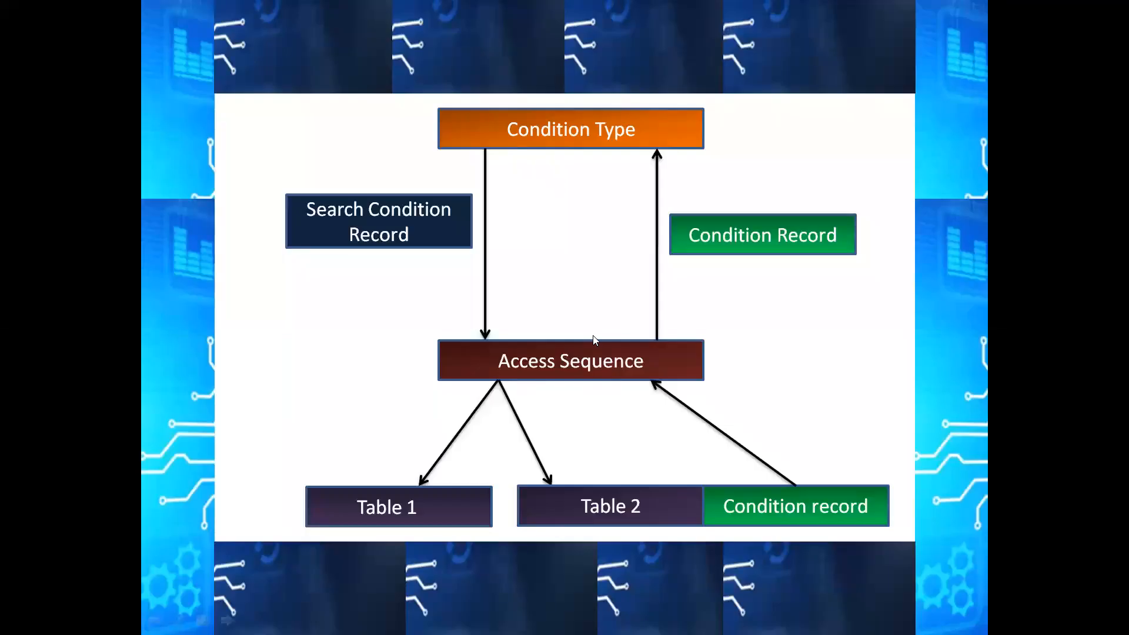
key("alt+Tab")
left_click(595, 340)
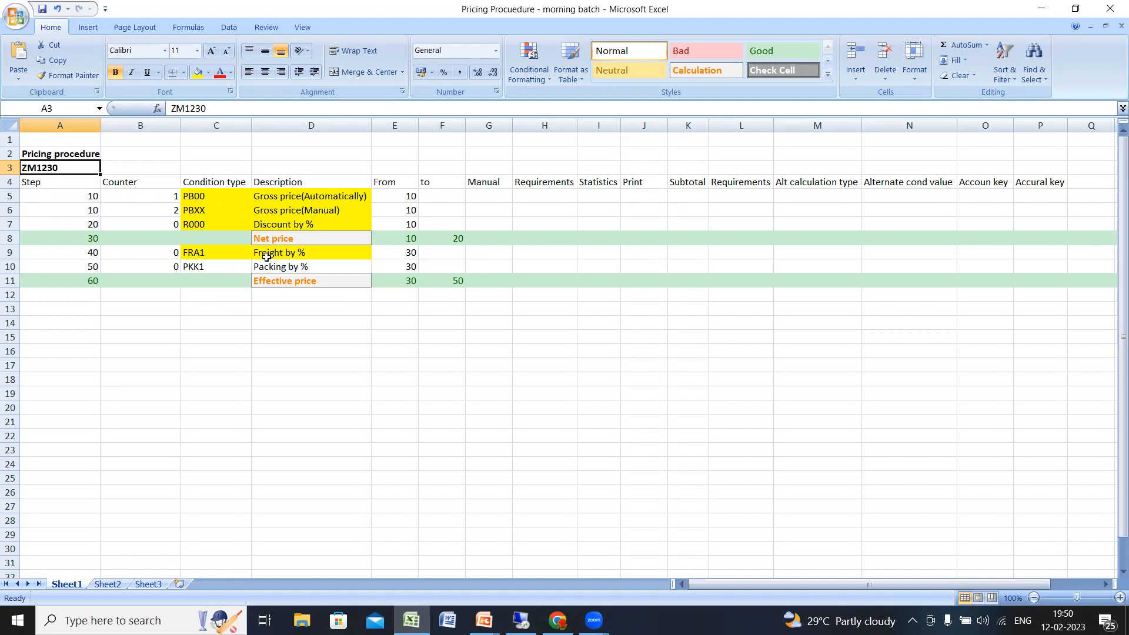
left_click(207, 363)
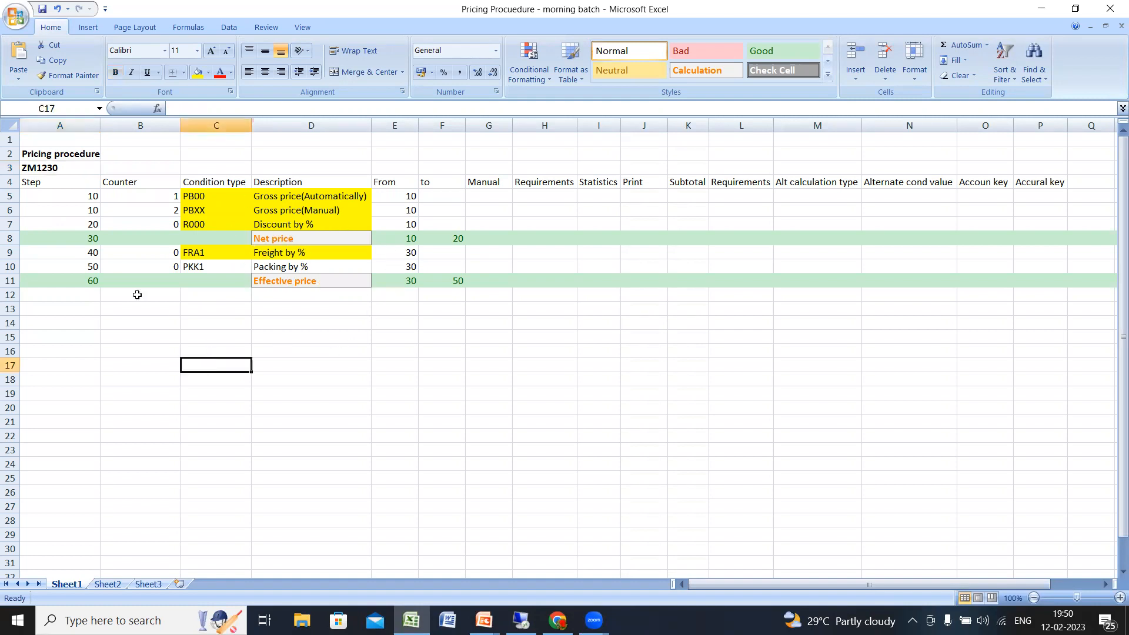
left_click(41, 168)
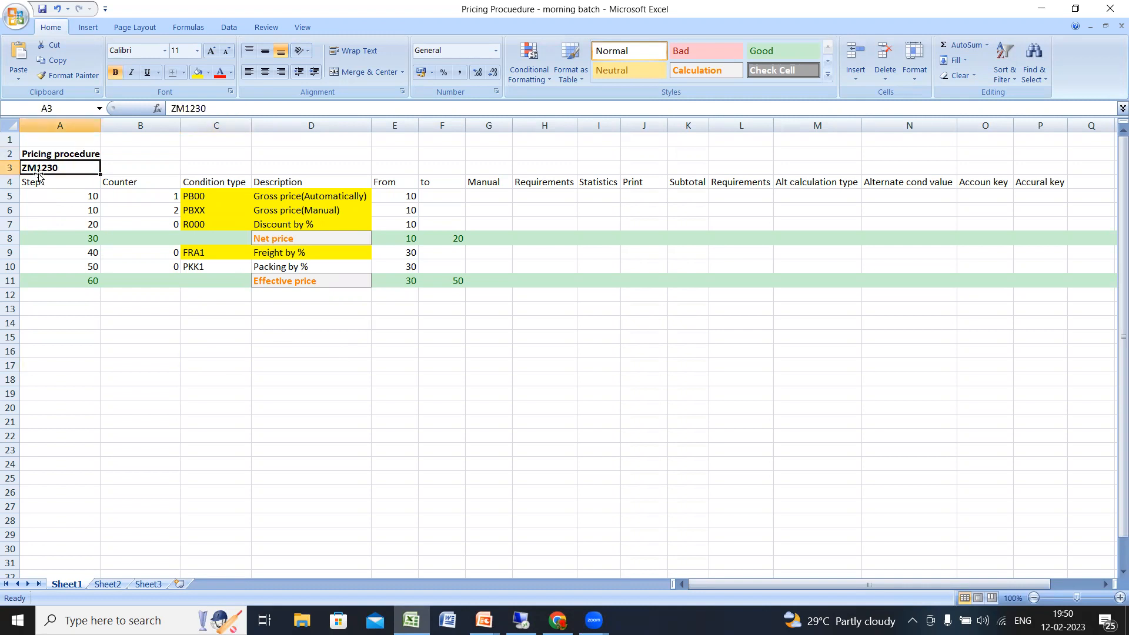
left_click(76, 292)
left_click(49, 169)
left_click(198, 195)
left_click_drag(198, 195, 196, 266)
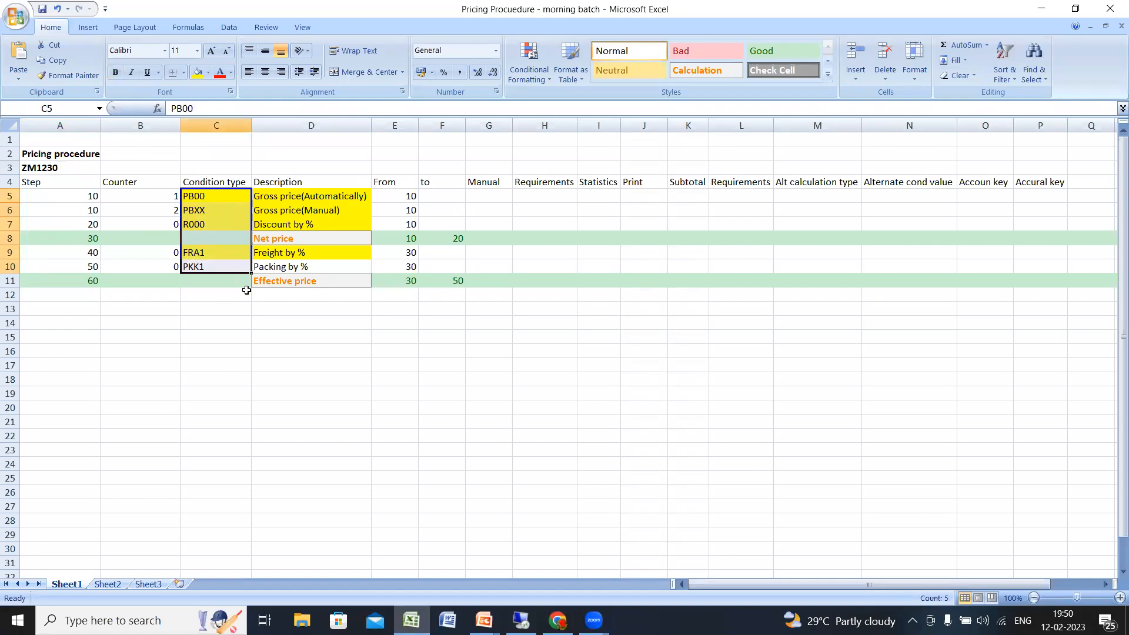
left_click(260, 323)
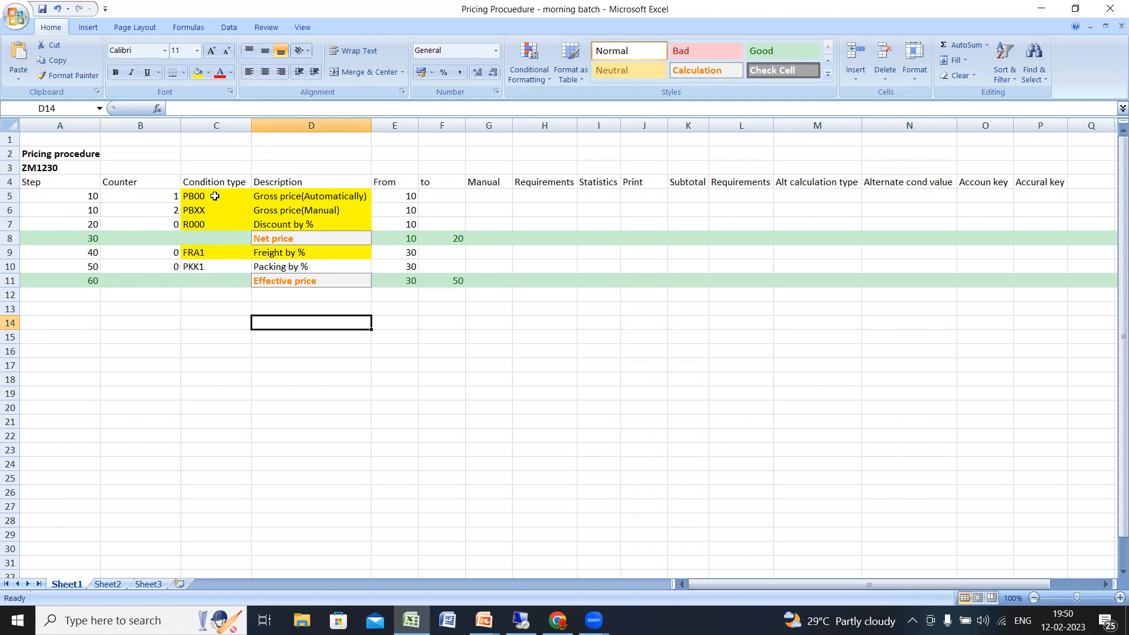
- Examine the PB00 gross price, manual gross price, discount, net price and FRA1 freight rows of the pricing procedure
left_click(215, 196)
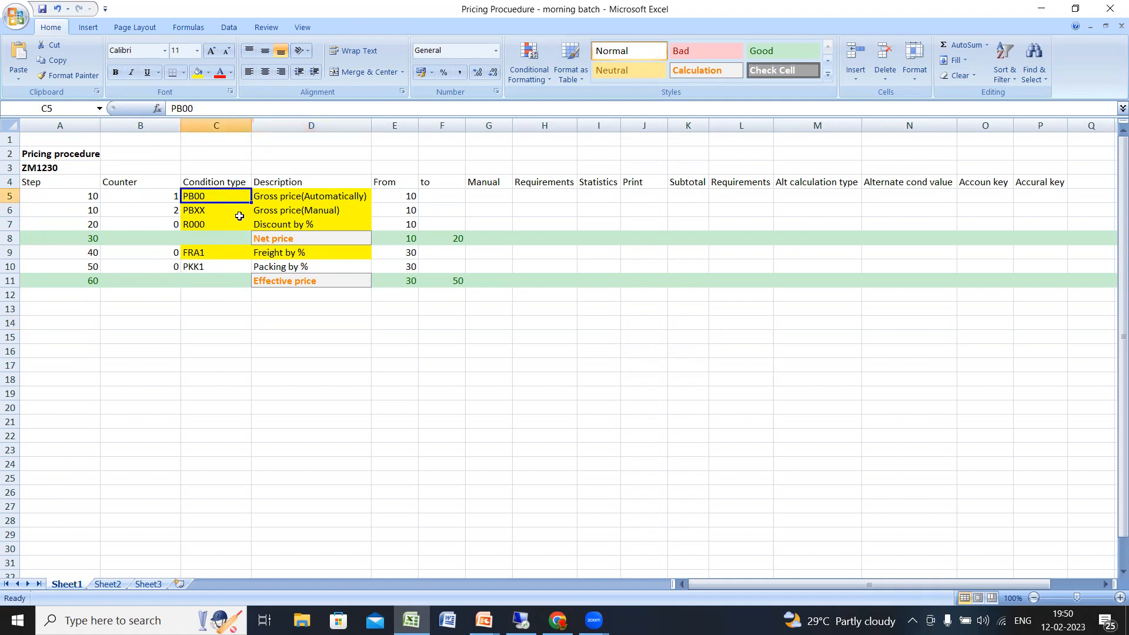
left_click(303, 197)
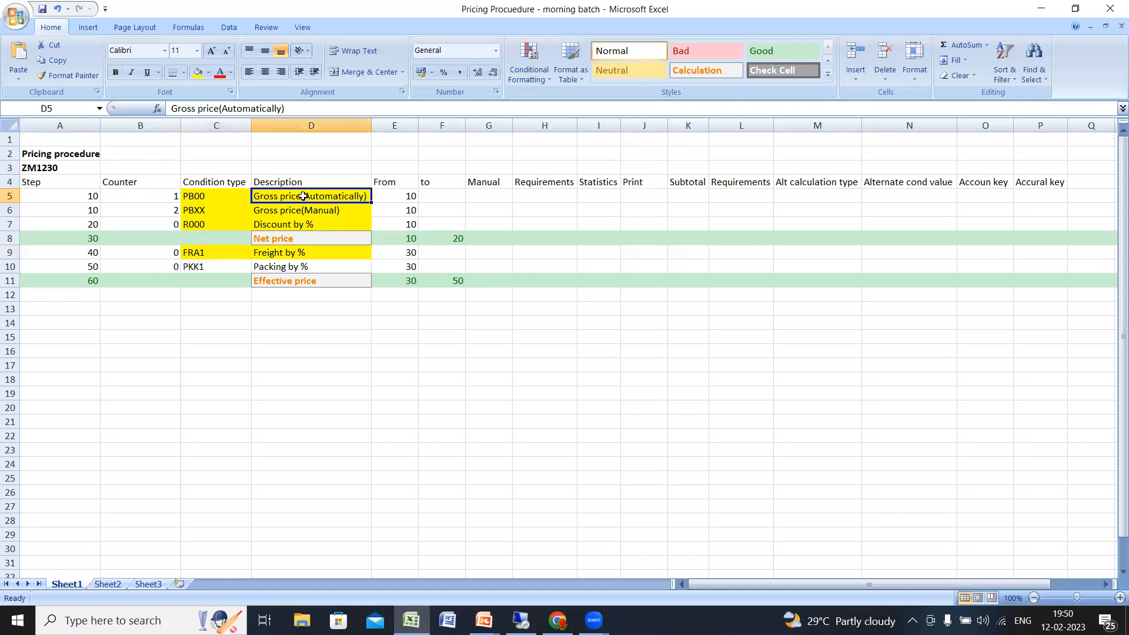
left_click(305, 211)
left_click(298, 226)
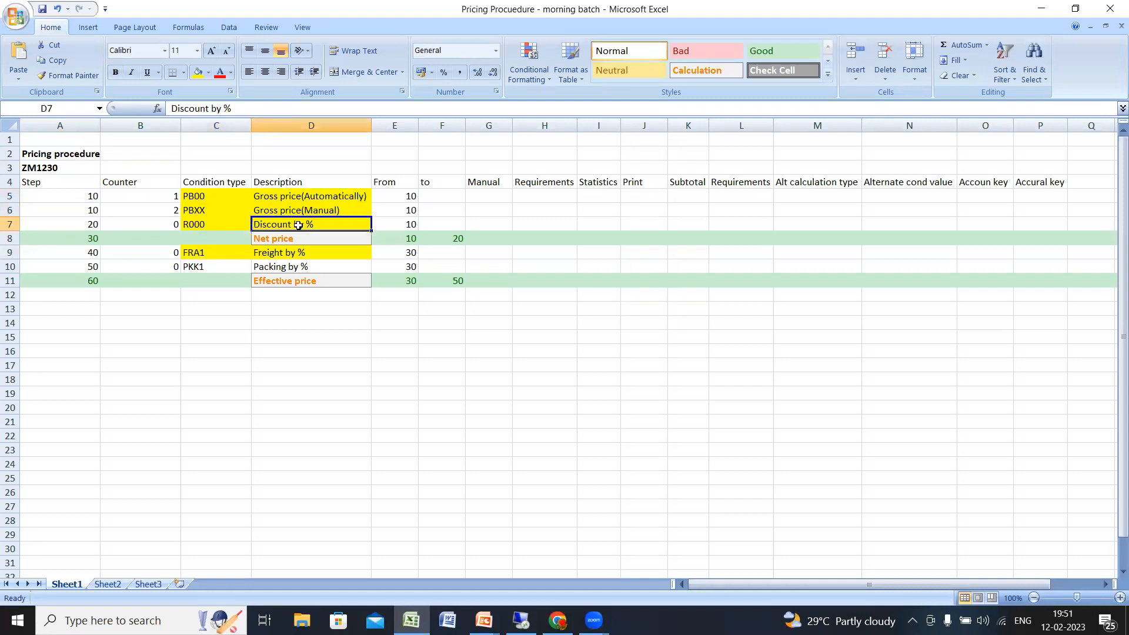
left_click(283, 241)
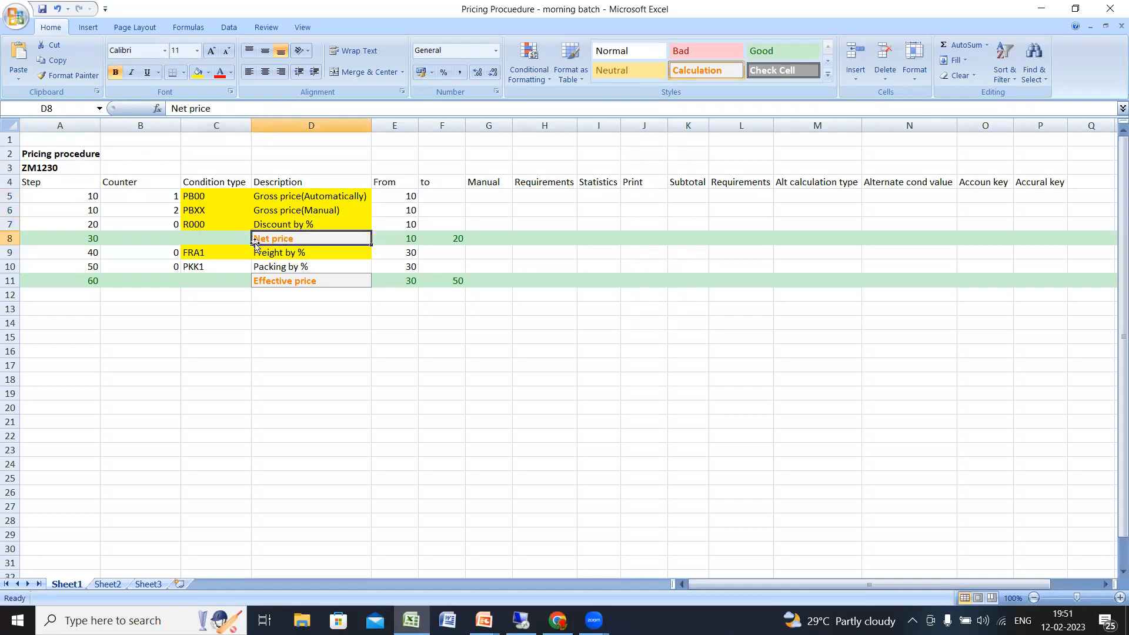
left_click(215, 255)
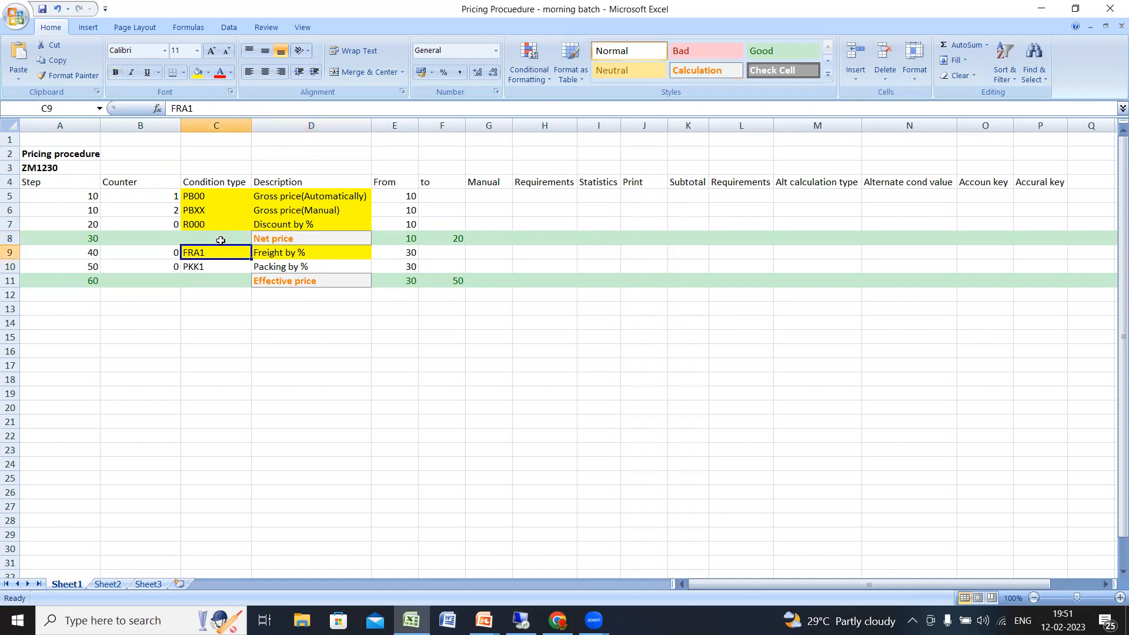
- Change the condition type of the Packing by % row in the pricing procedure sheet to PKK7
left_click(213, 268)
double_click(214, 268)
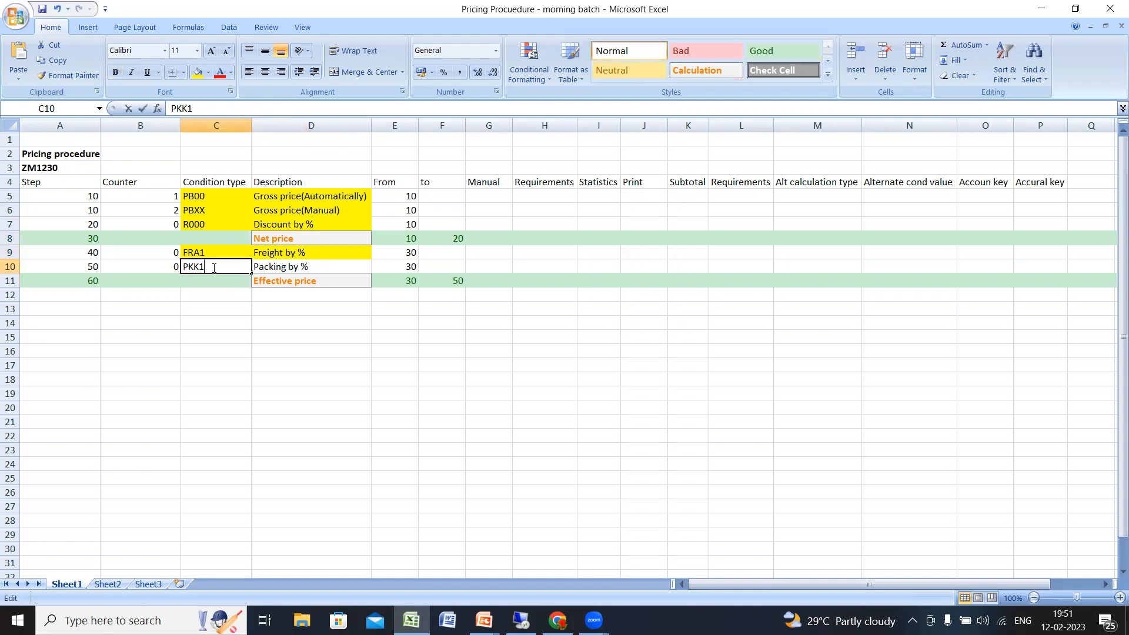
key("BackSpace")
type("7")
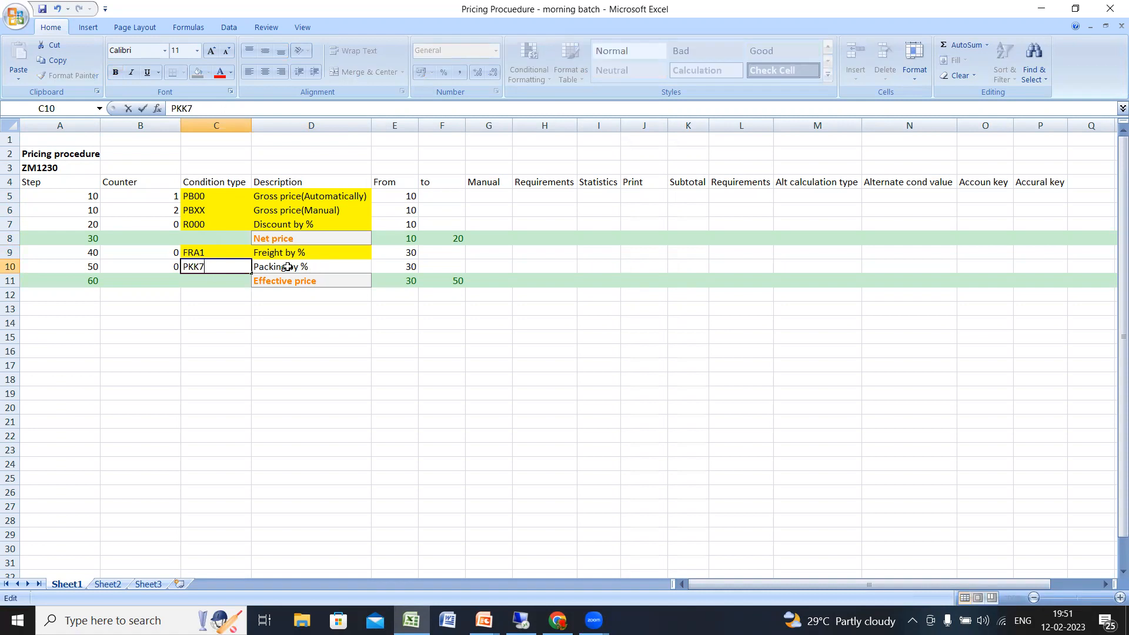
left_click(307, 267)
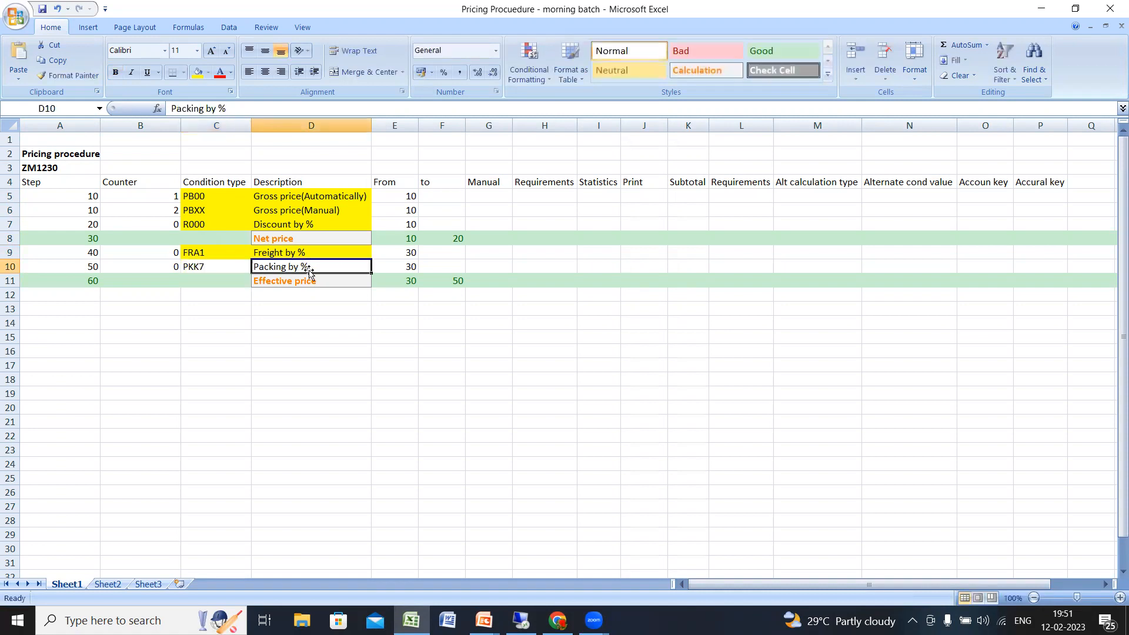
left_click(219, 270)
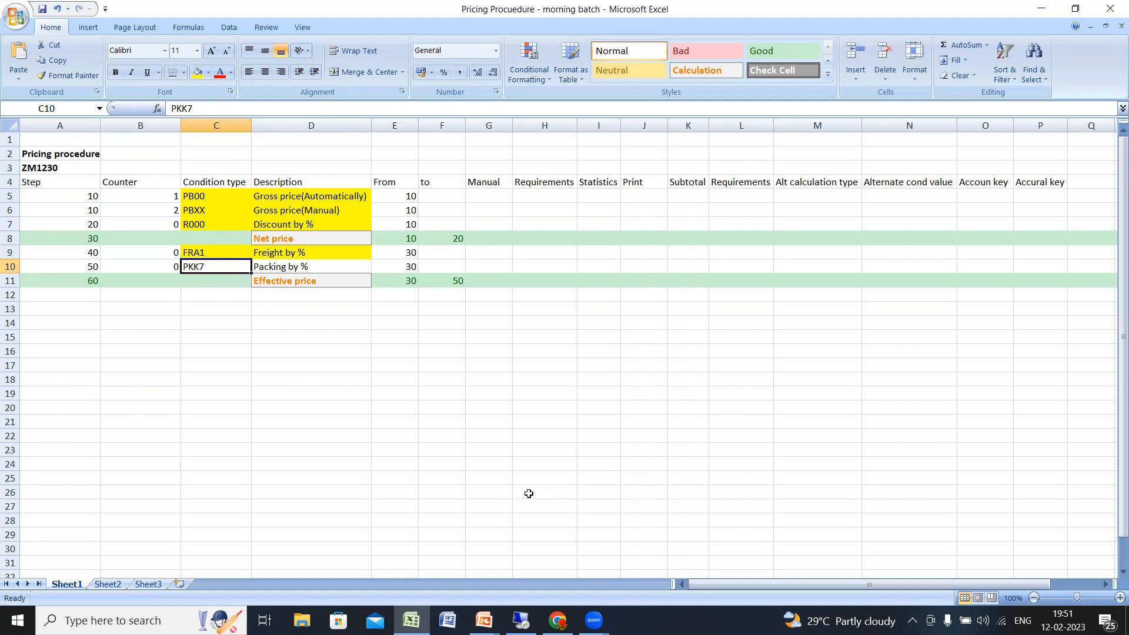
- Switch to SAP, position the condition types list at PBXX and open the details of that condition type
left_click(521, 620)
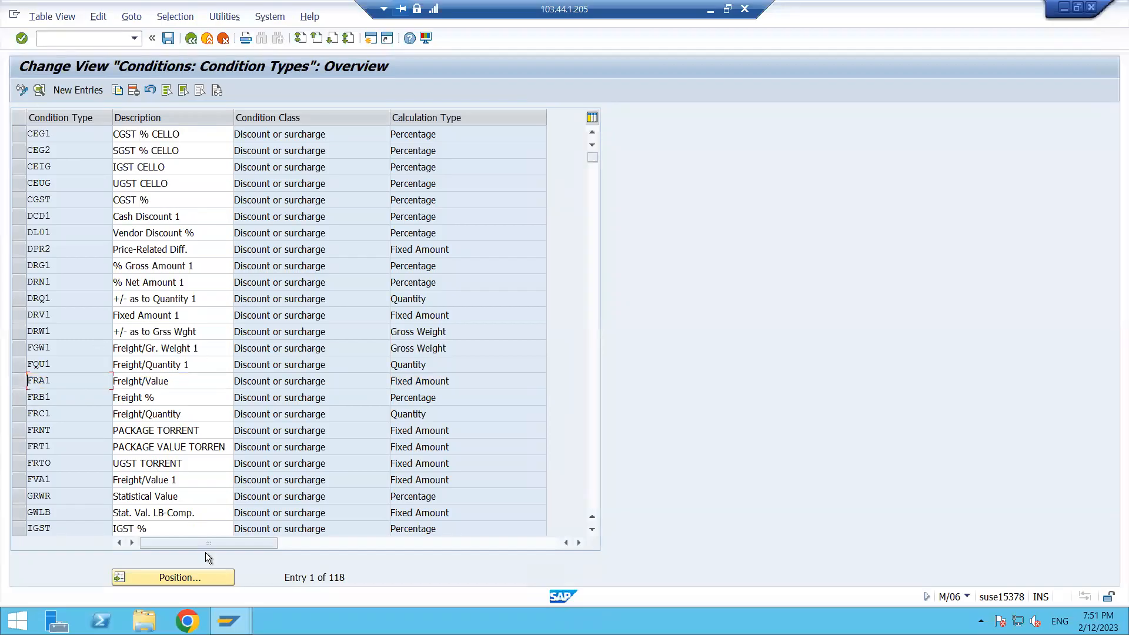
left_click(195, 581)
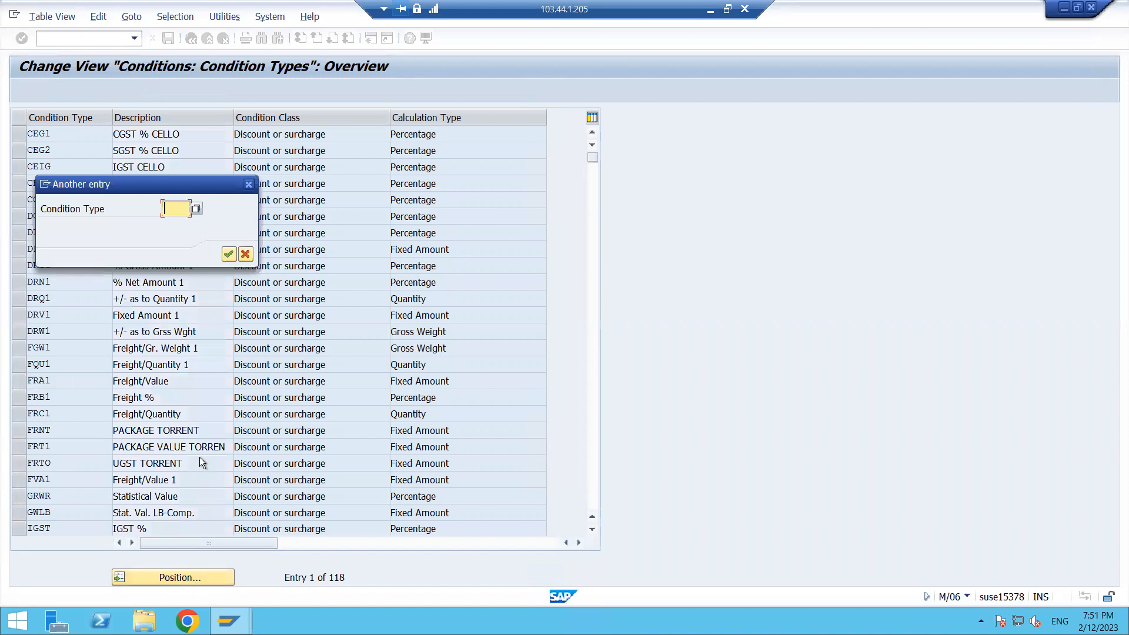
type("PB")
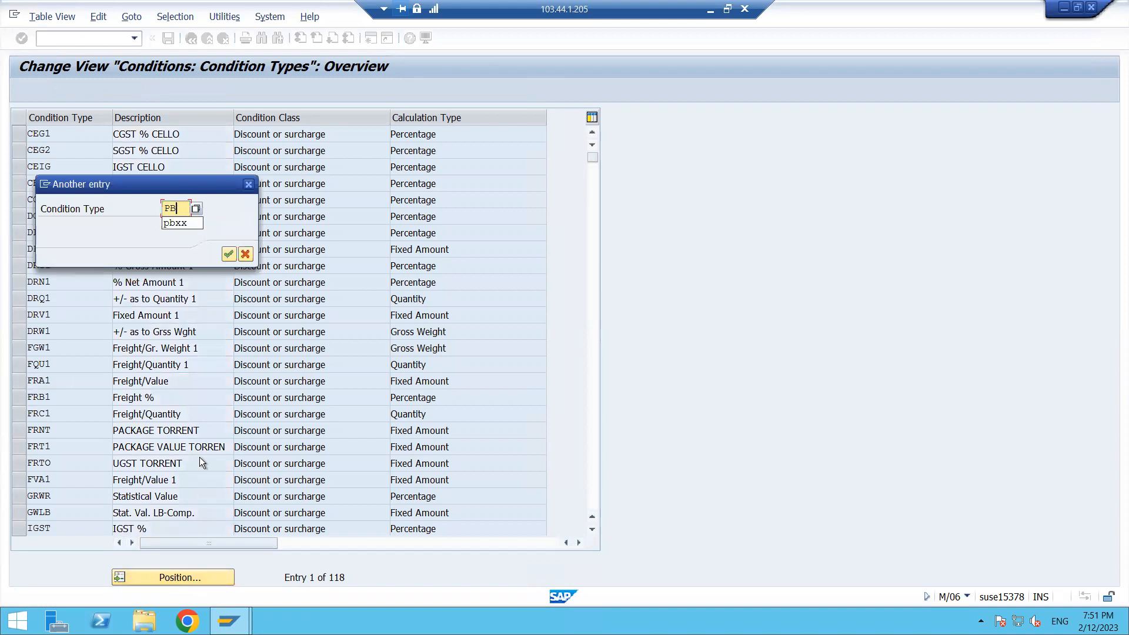
type("XX")
key("Return")
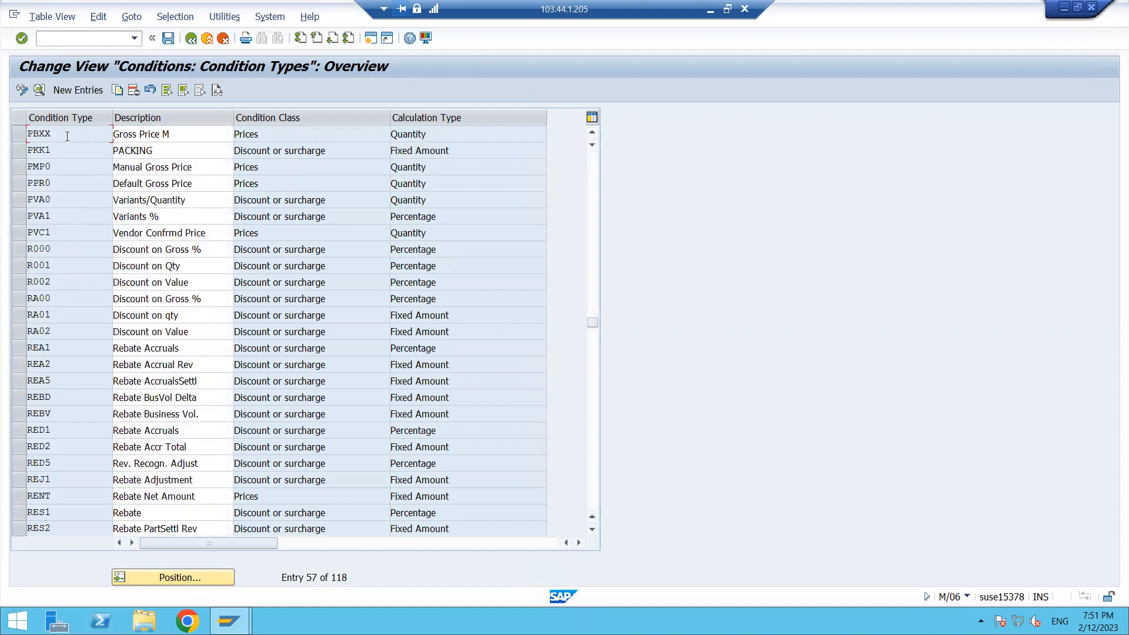
left_click(20, 135)
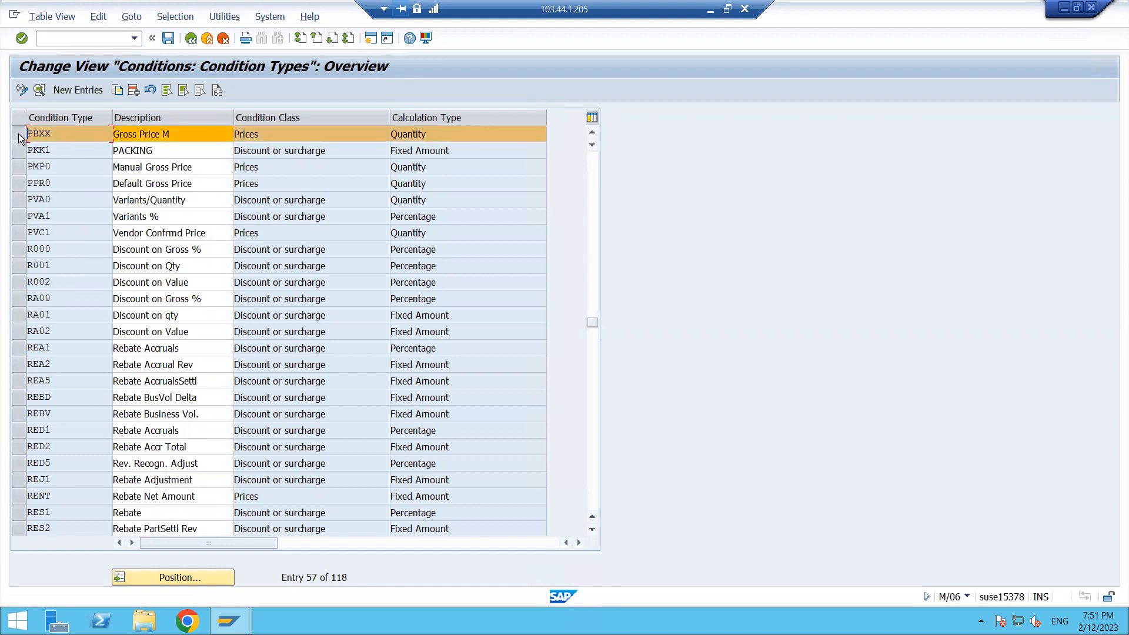
left_click(39, 90)
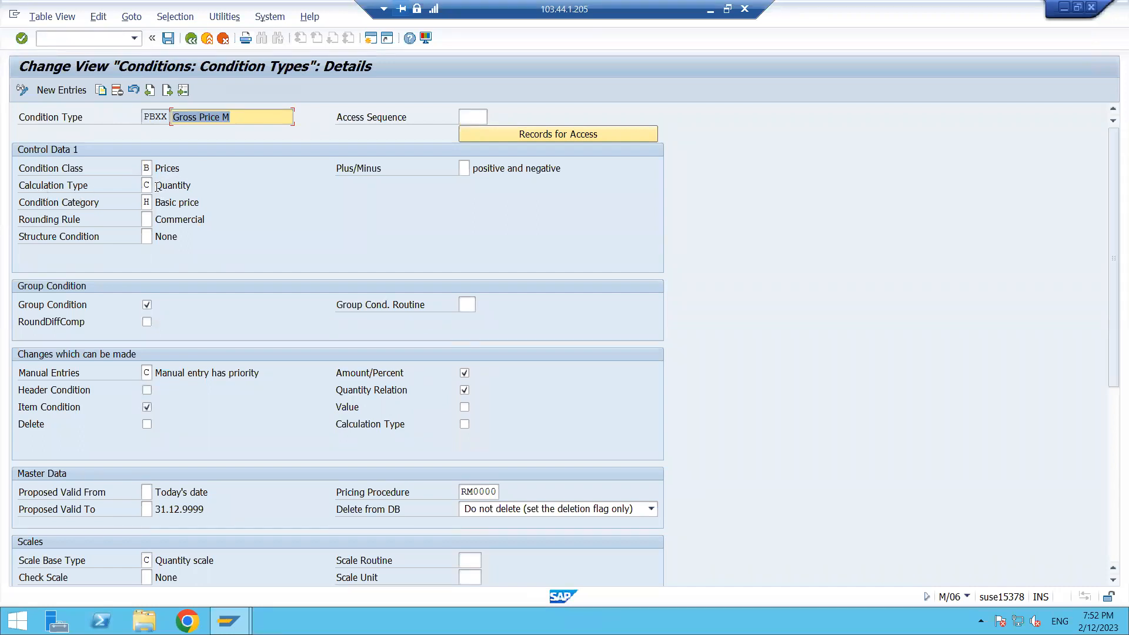
- Examine the calculation type of PBXX and the available condition categories, leaving the category list without choosing one
left_click_drag(192, 186, 156, 185)
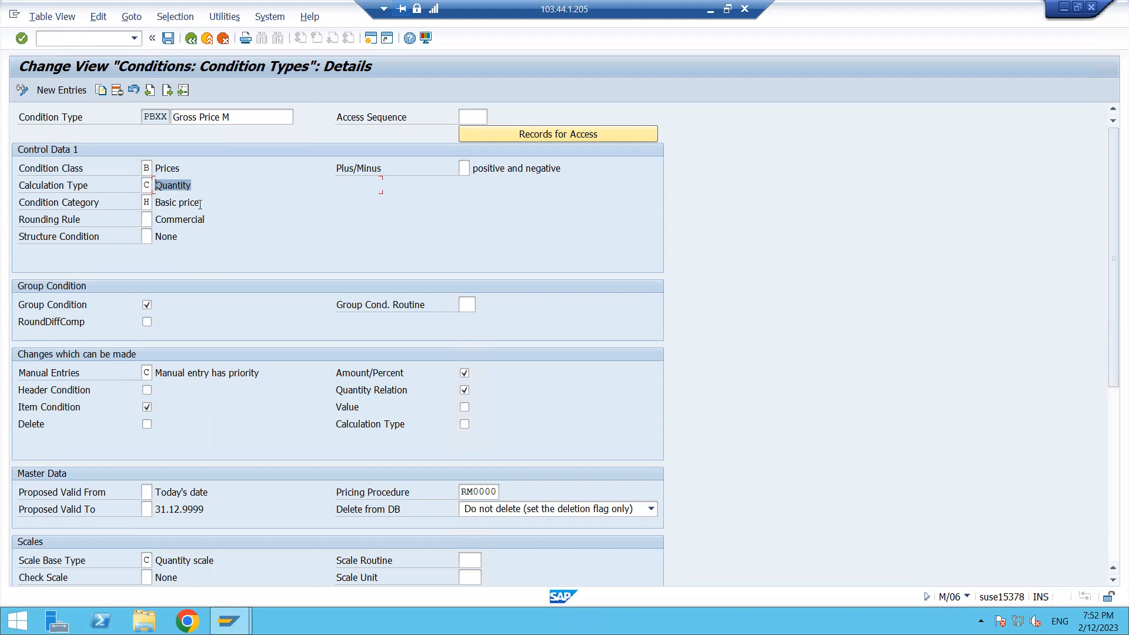
left_click_drag(200, 203, 132, 202)
left_click(151, 204)
left_click(155, 206)
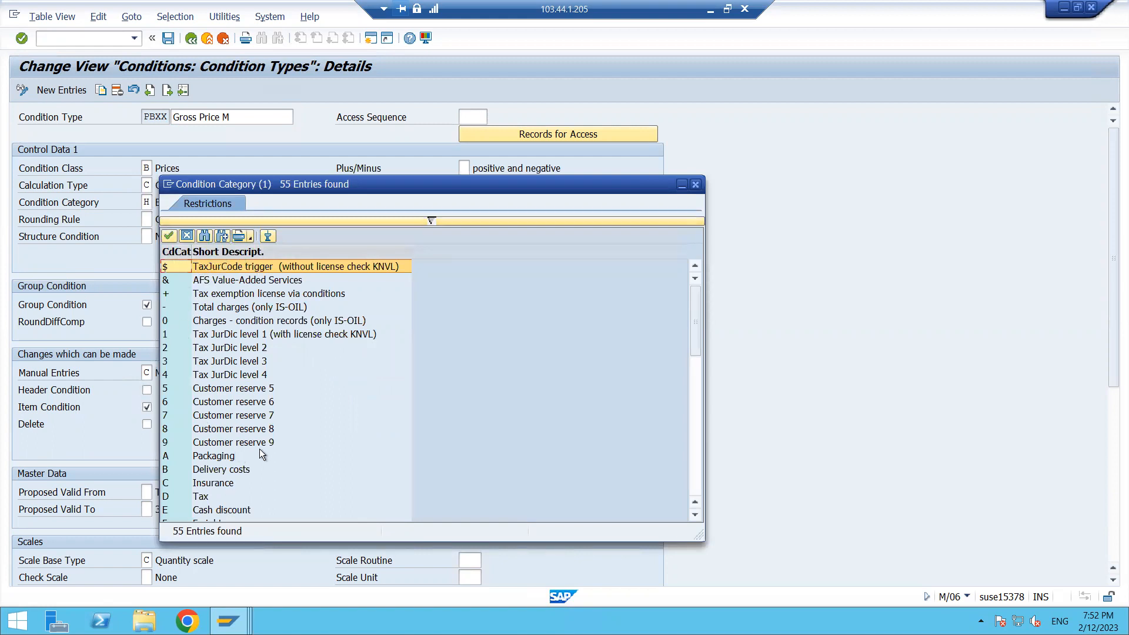
scroll(263, 446, "down", 4)
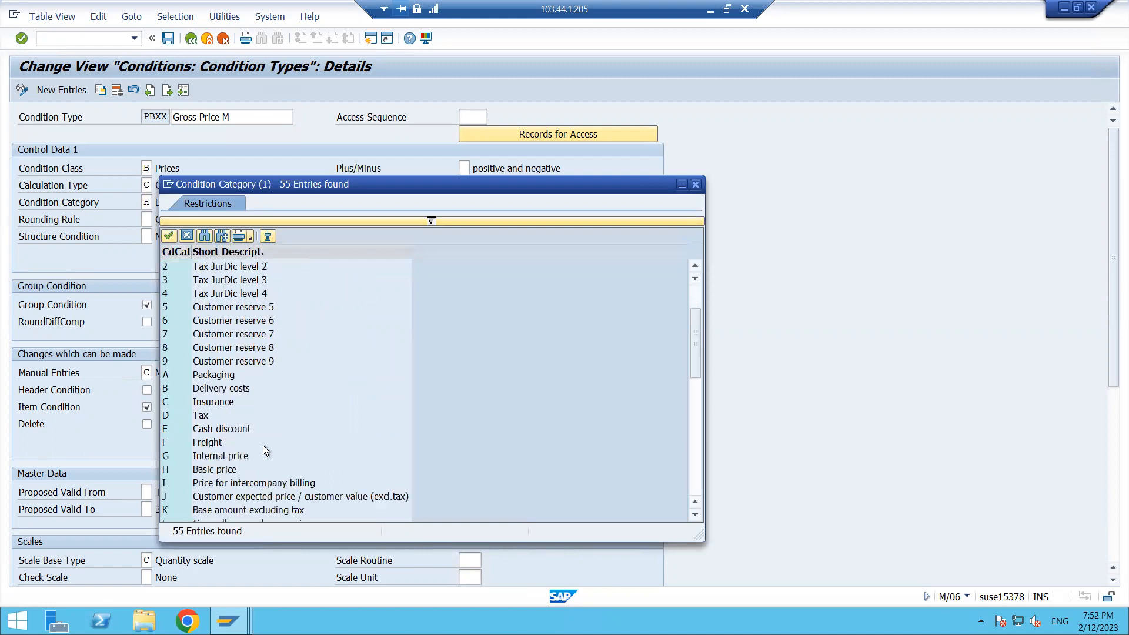
left_click(695, 184)
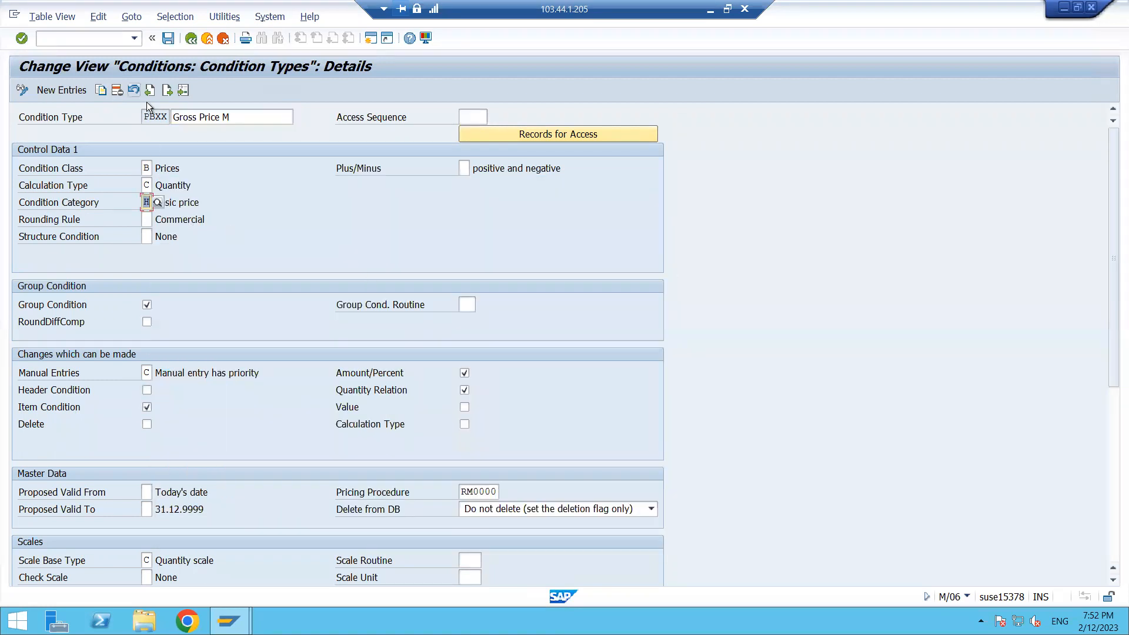
left_click(325, 200)
- Assign access sequence 0001 Metal Prices to PBXX, save it in the MM: P2P customizing request and return to the overview
left_click(471, 119)
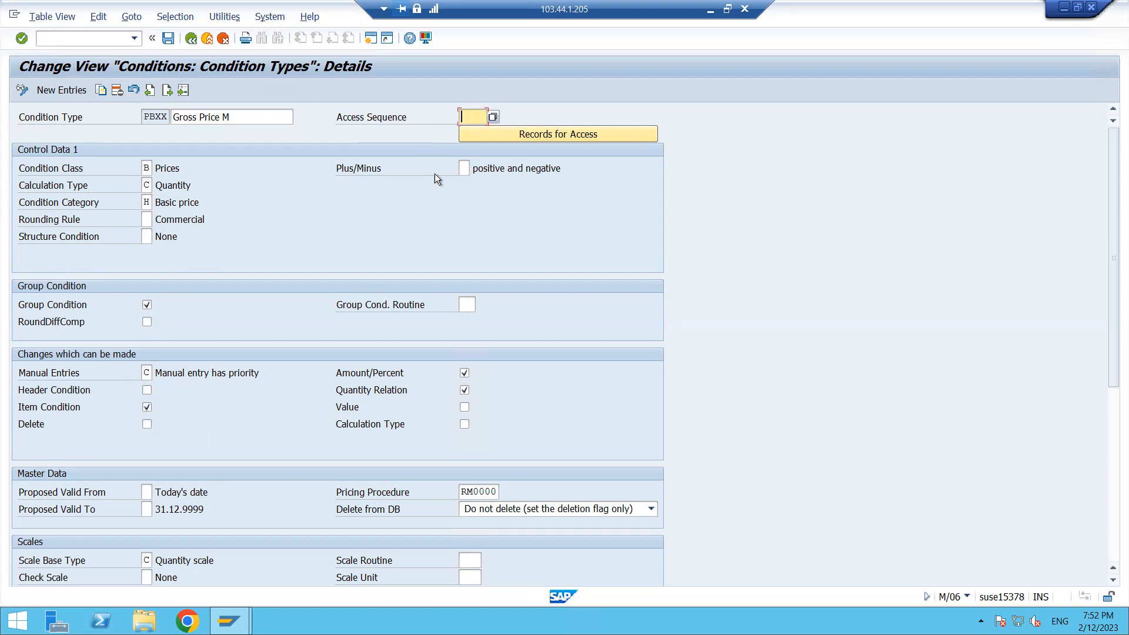
left_click(493, 117)
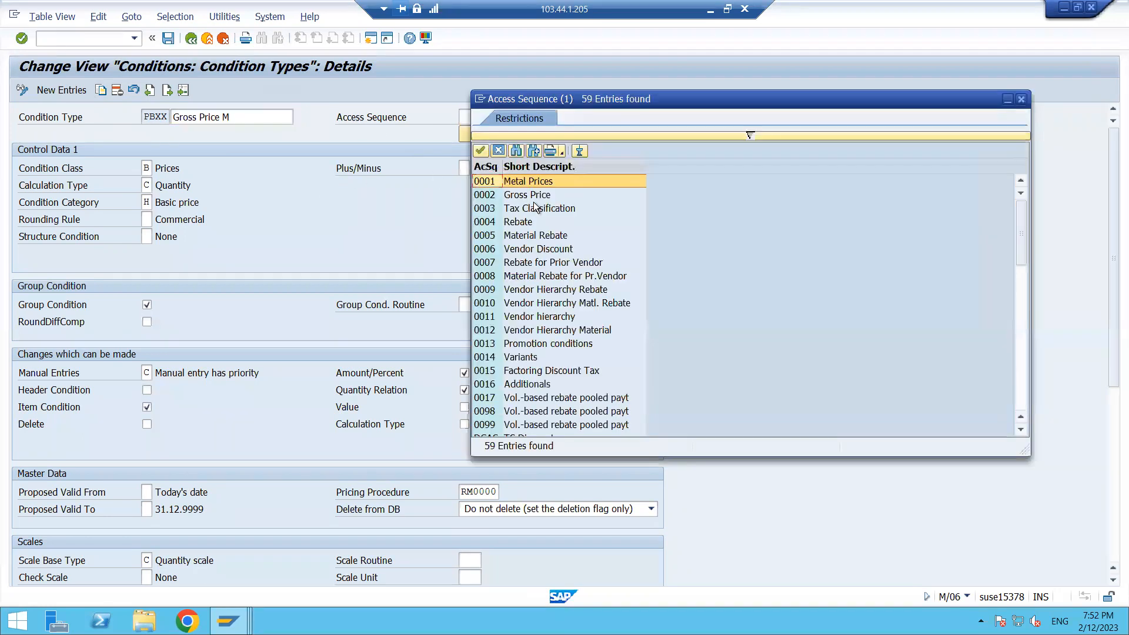
double_click(527, 182)
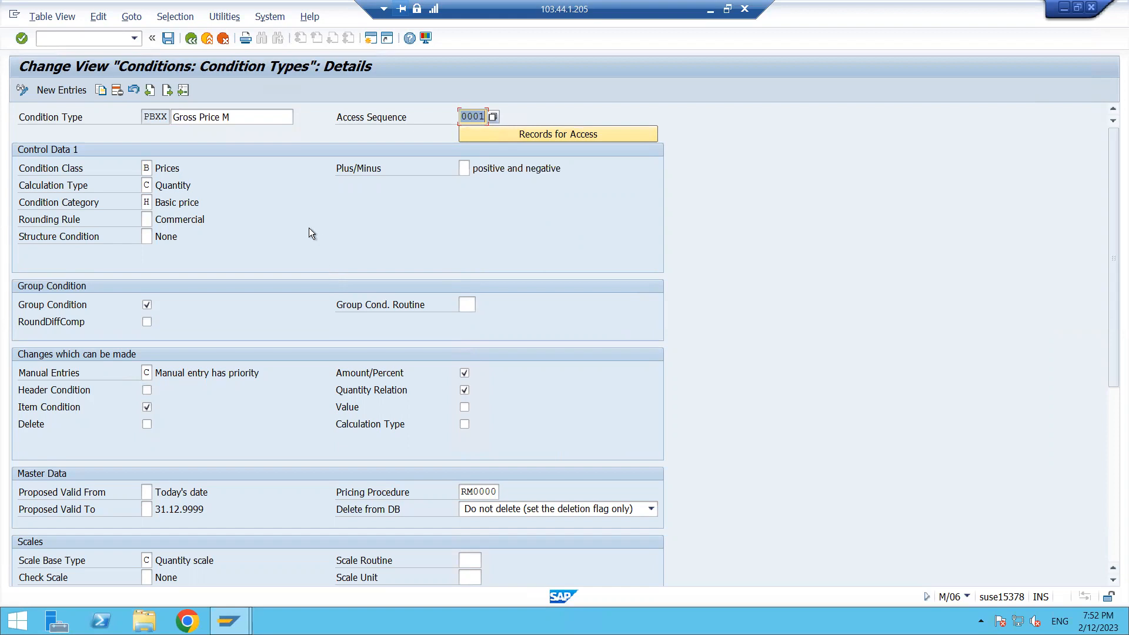
left_click(168, 39)
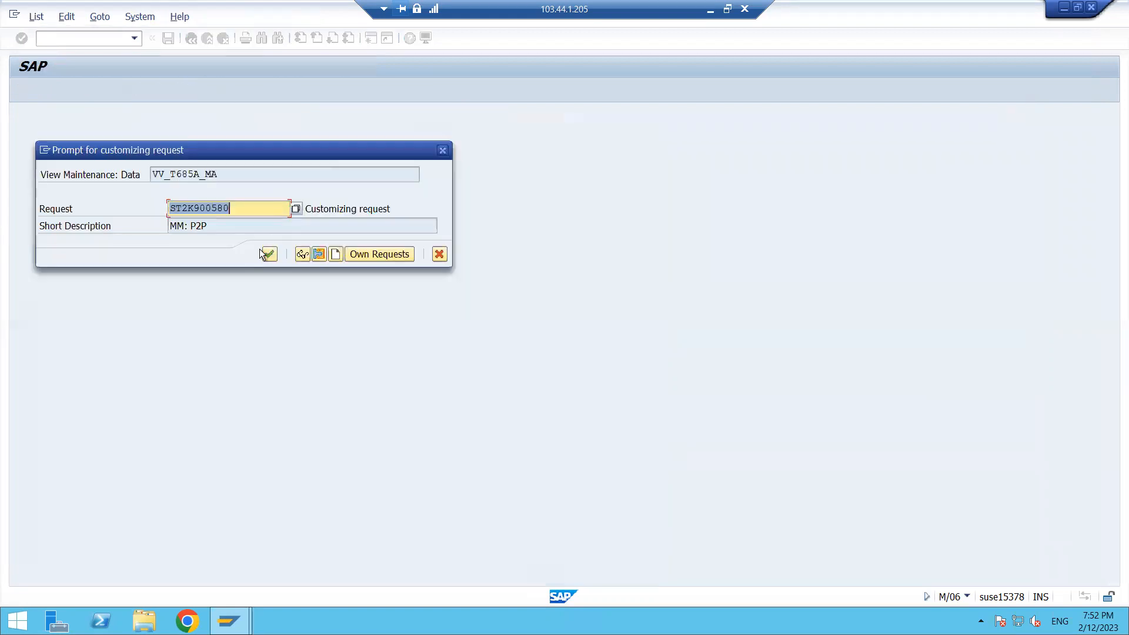
left_click(262, 251)
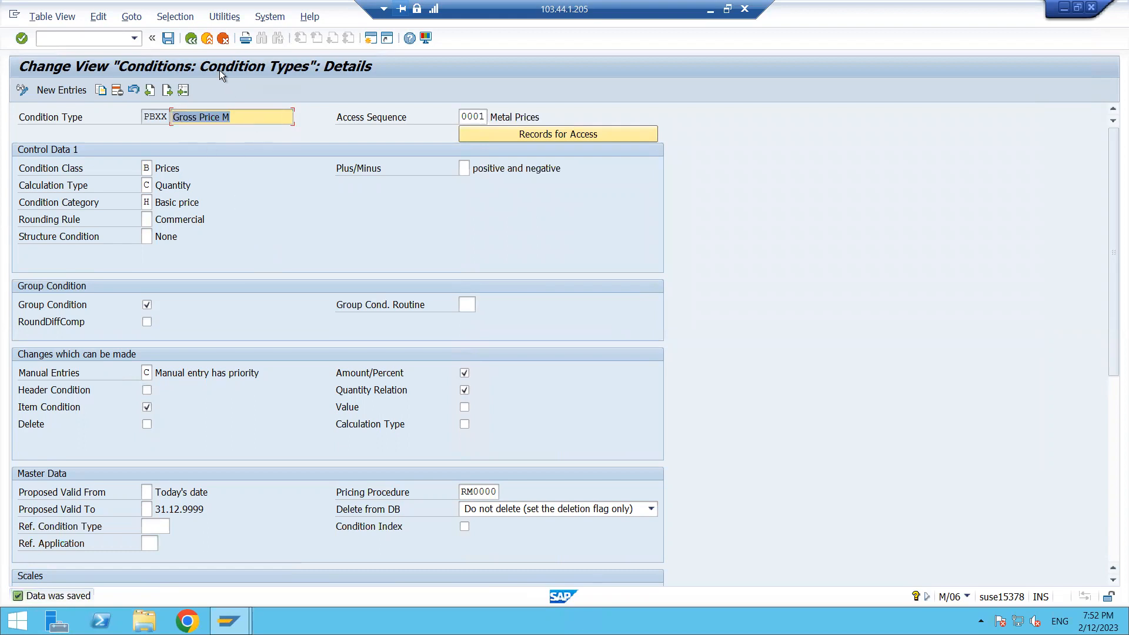
left_click(193, 44)
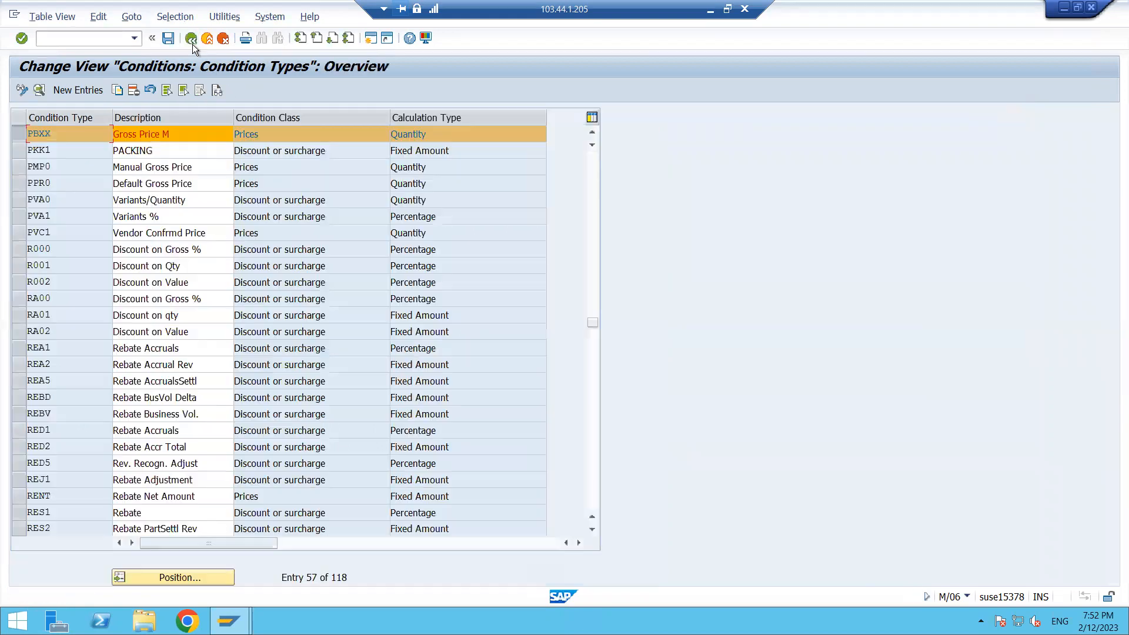
left_click(17, 133)
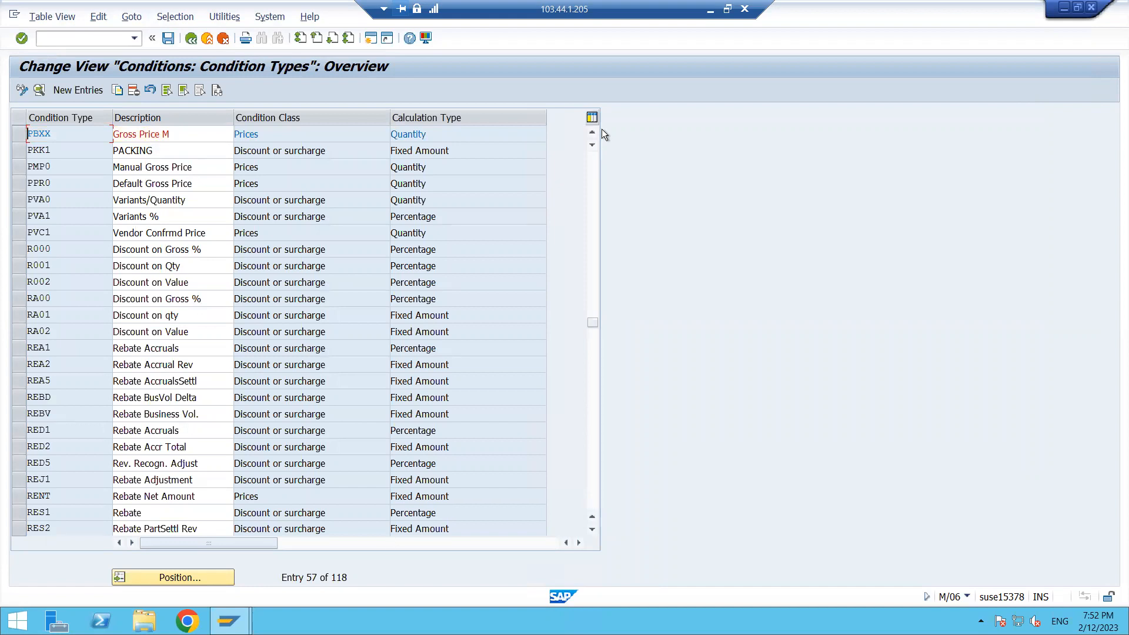
- Switch to the pricing procedure workbook in Excel and compare the PB00 and PBXX gross price rows
left_click(709, 14)
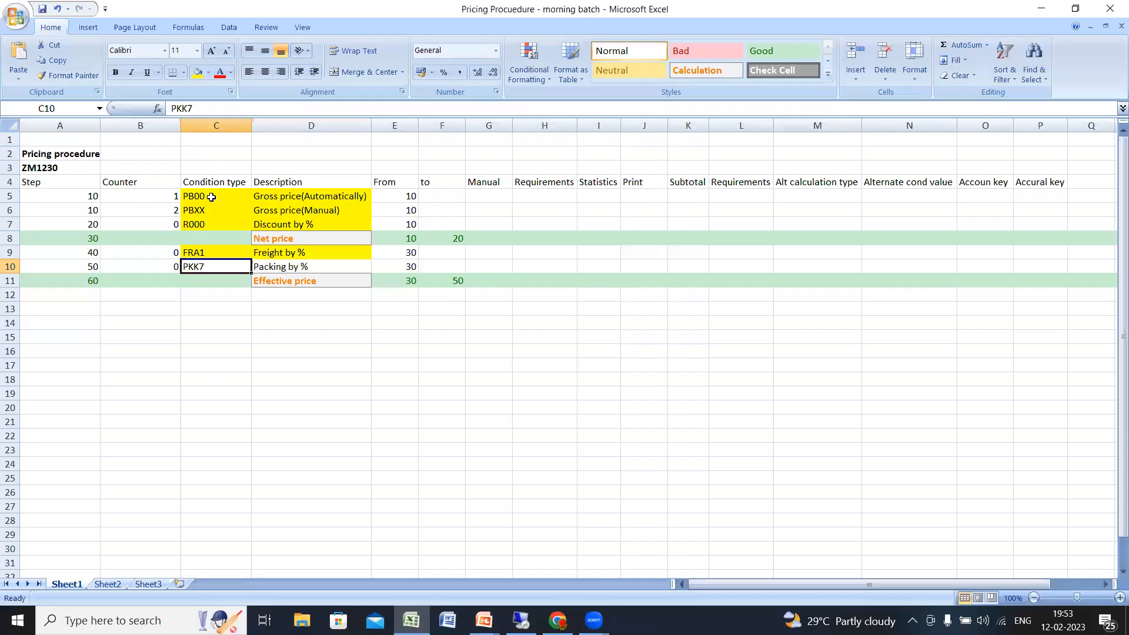
left_click(216, 196)
left_click(215, 211)
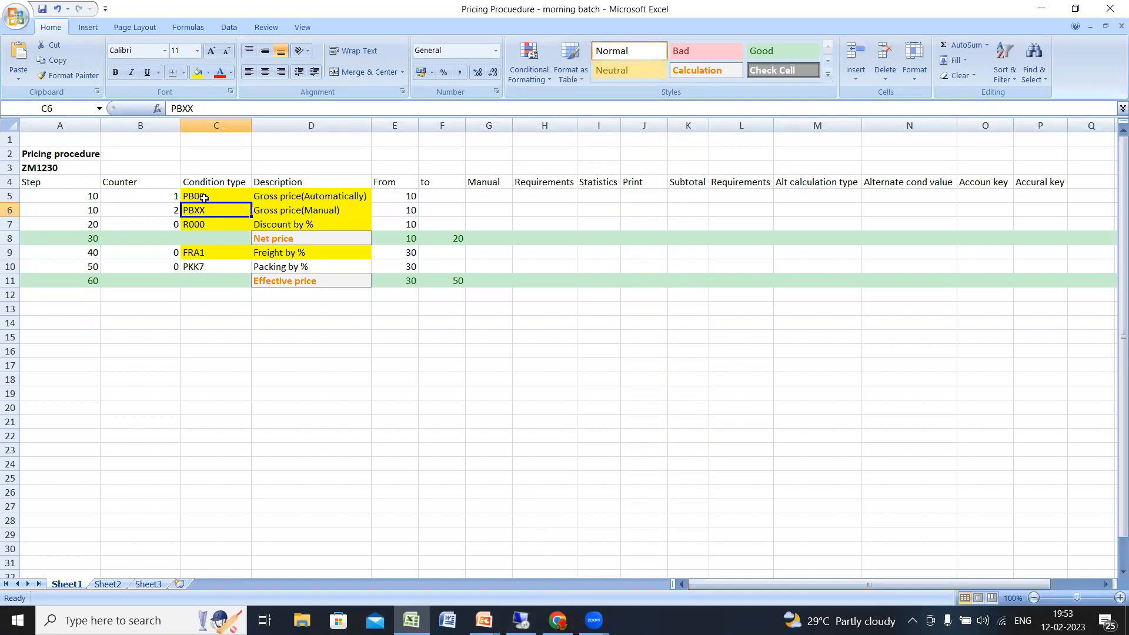
- Switch back to SAP, open condition type PB00 to check its access sequence, and return to the overview
left_click(532, 614)
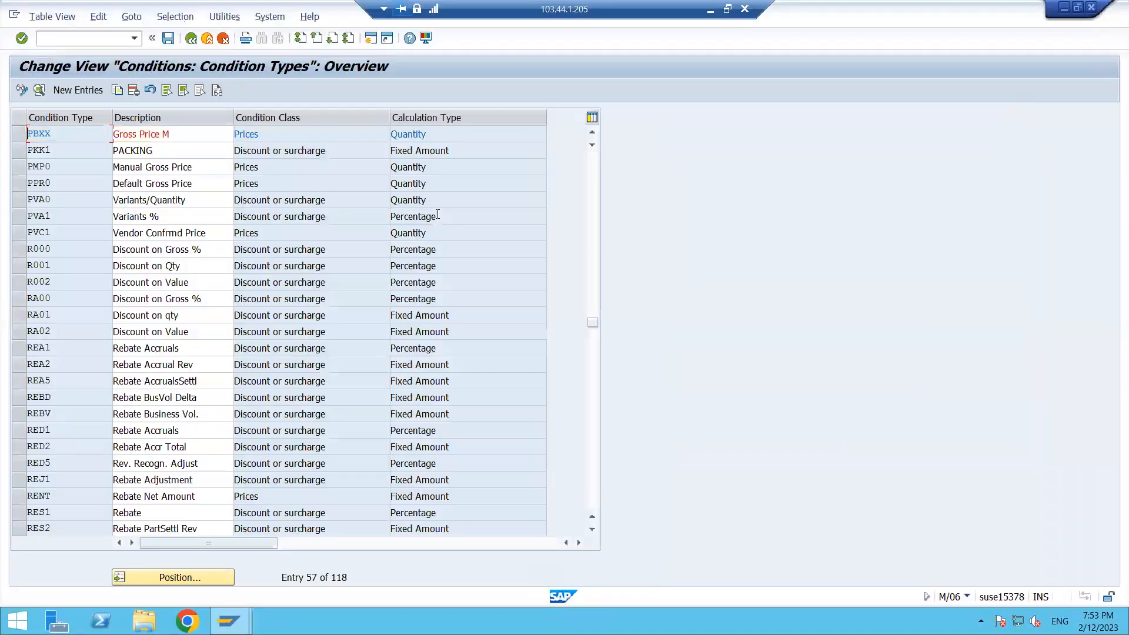
scroll(55, 150, "up", 1)
left_click(66, 173)
double_click(46, 172)
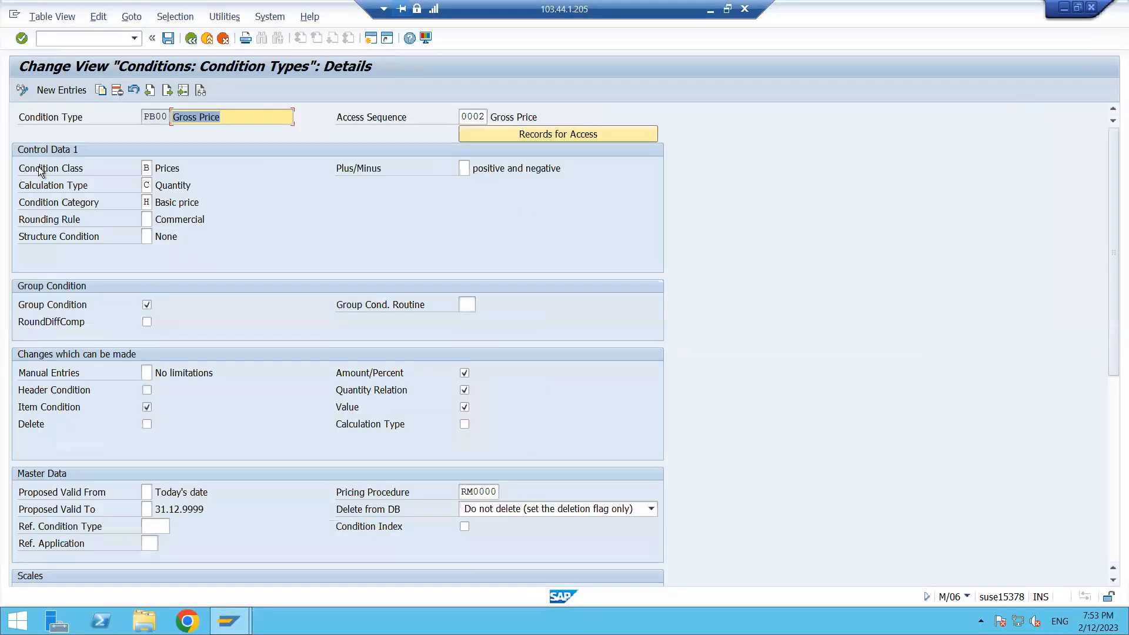
left_click(481, 117)
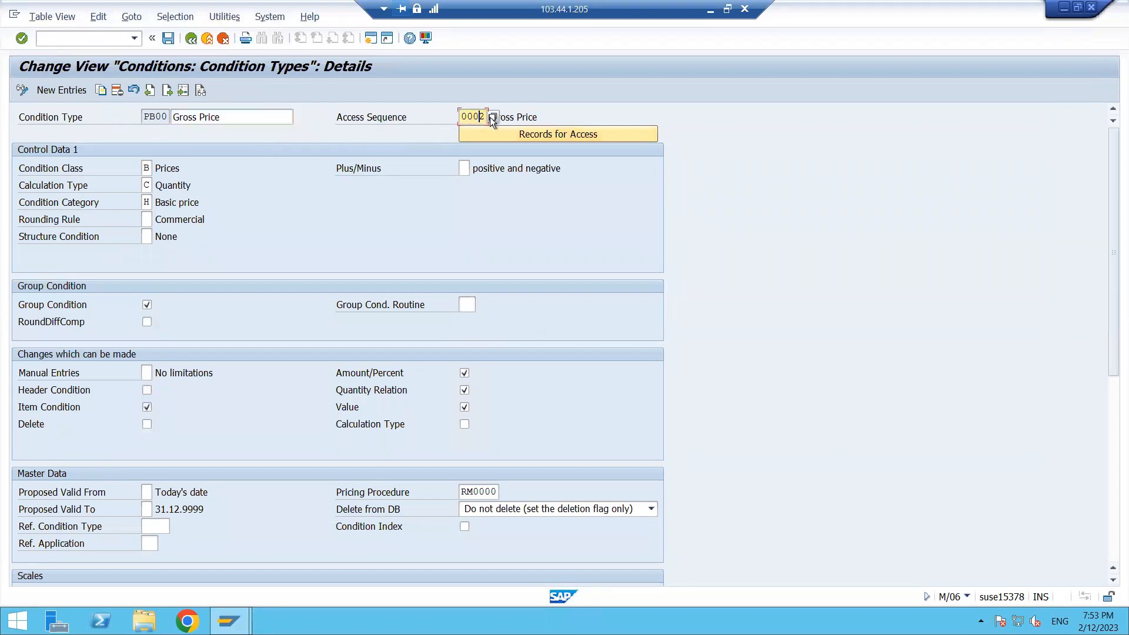
left_click(501, 120)
left_click(195, 41)
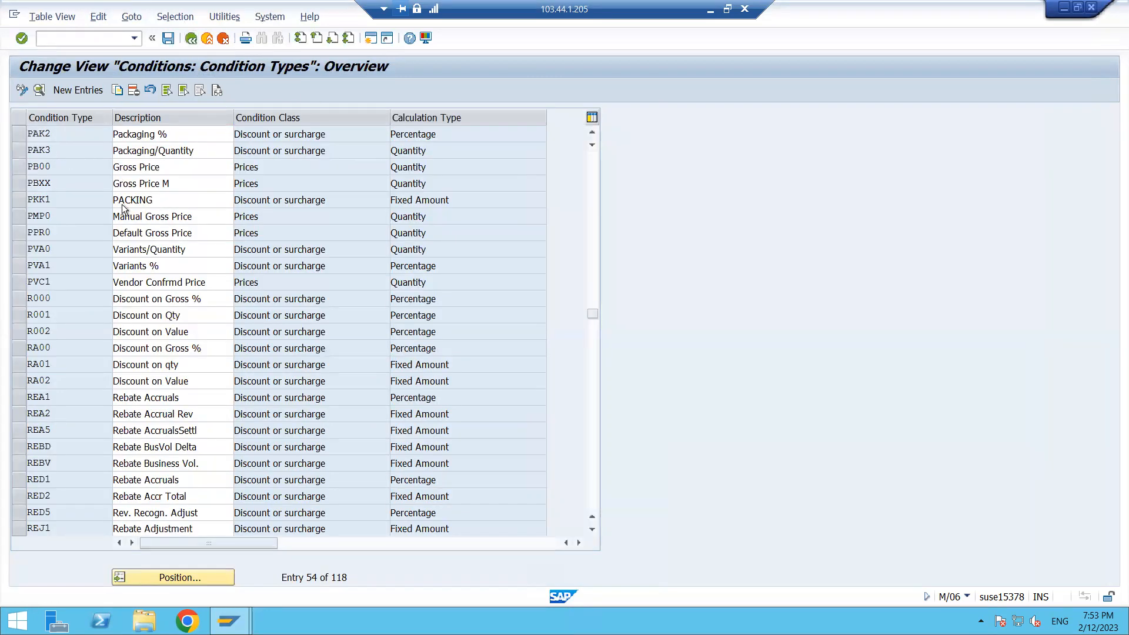
- Open condition type PBXX, assign access sequence 0002 Gross Price, save it and return to the overview
scroll(122, 203, "up", 1)
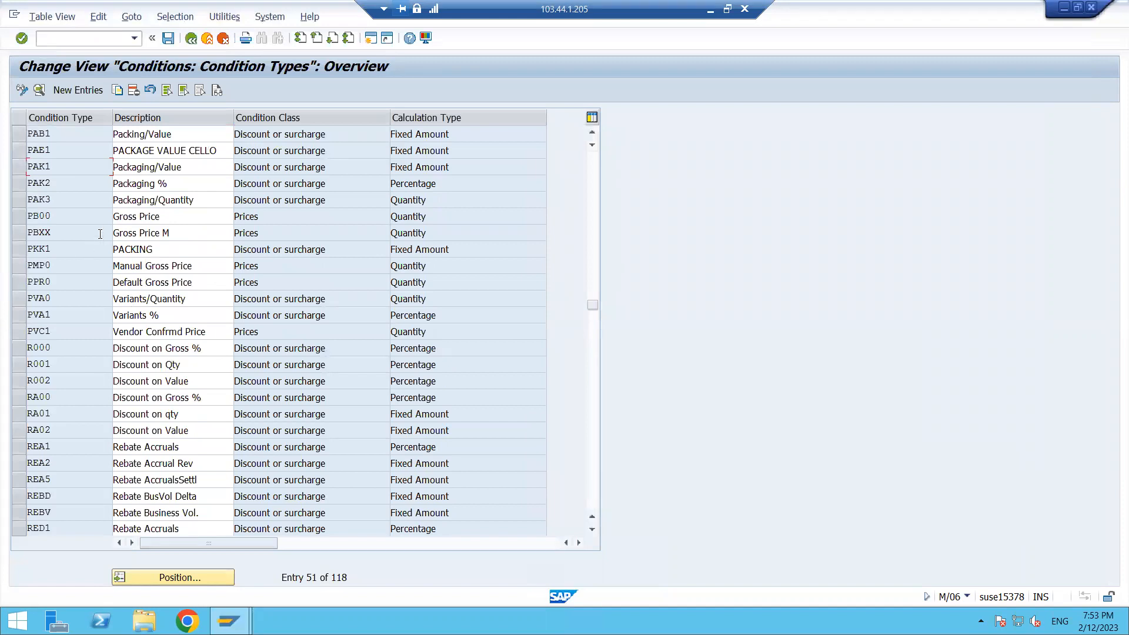
double_click(52, 232)
left_click(465, 116)
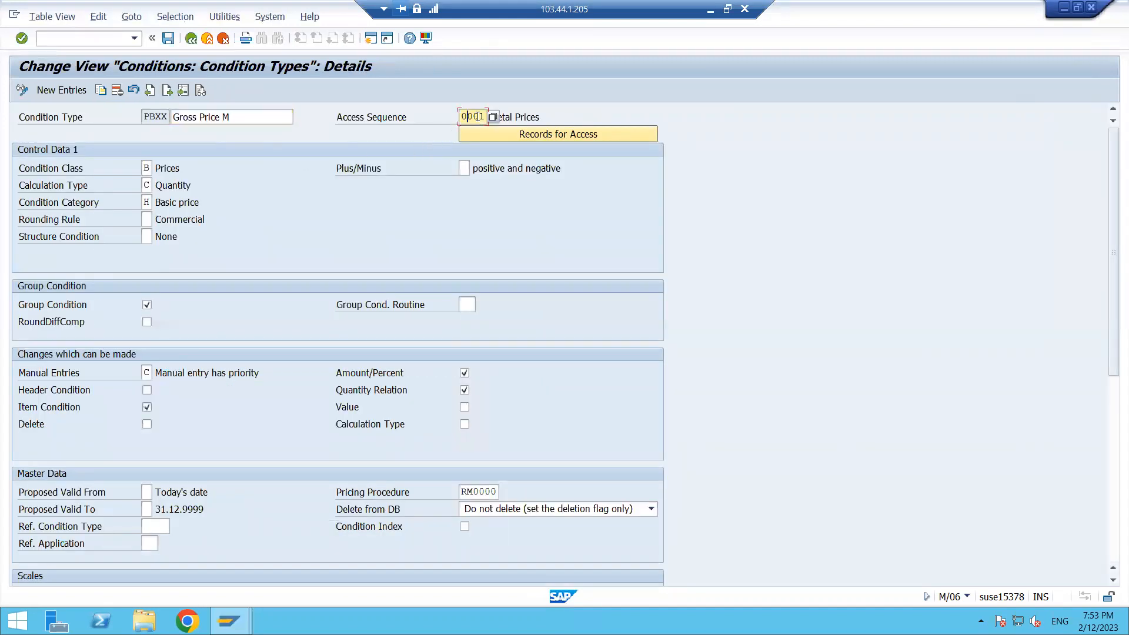
left_click(493, 132)
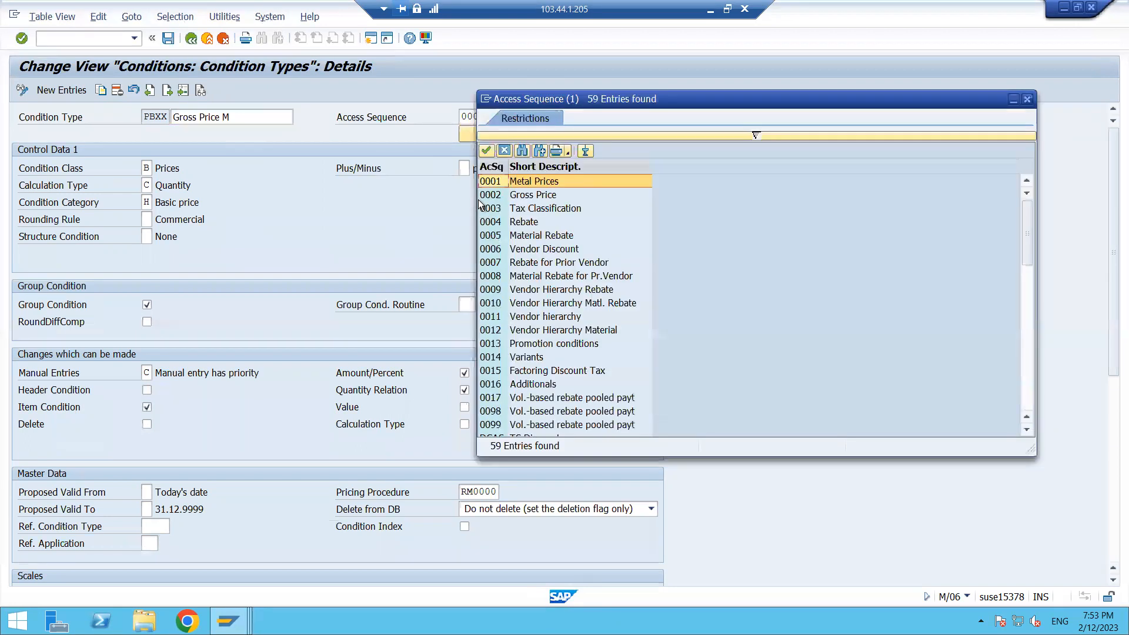
left_click(537, 200)
double_click(538, 200)
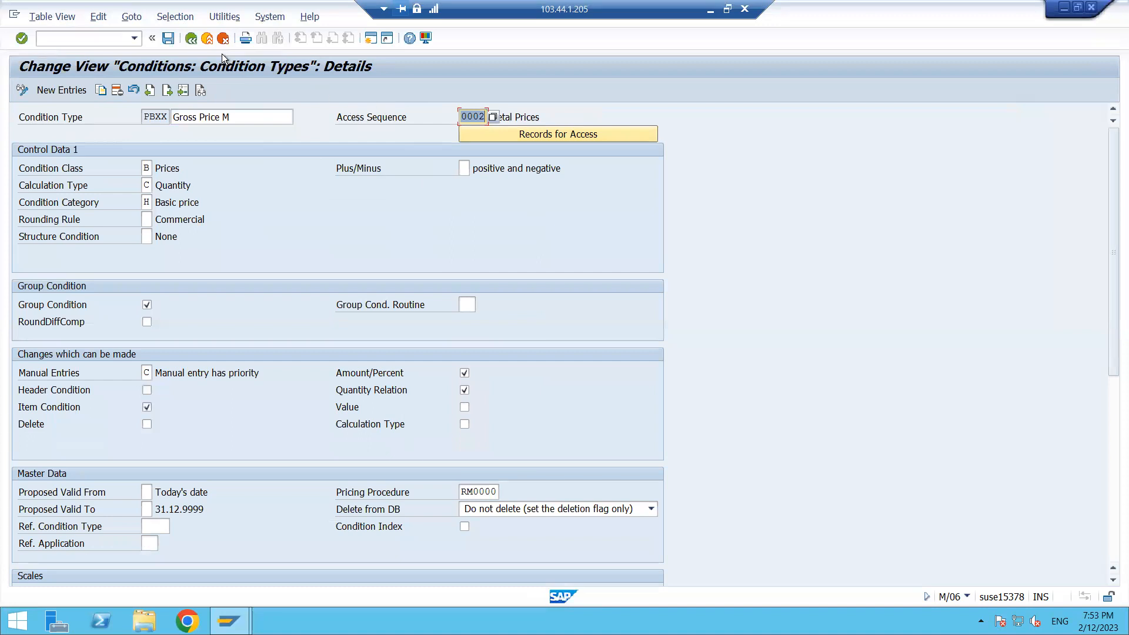
left_click(167, 39)
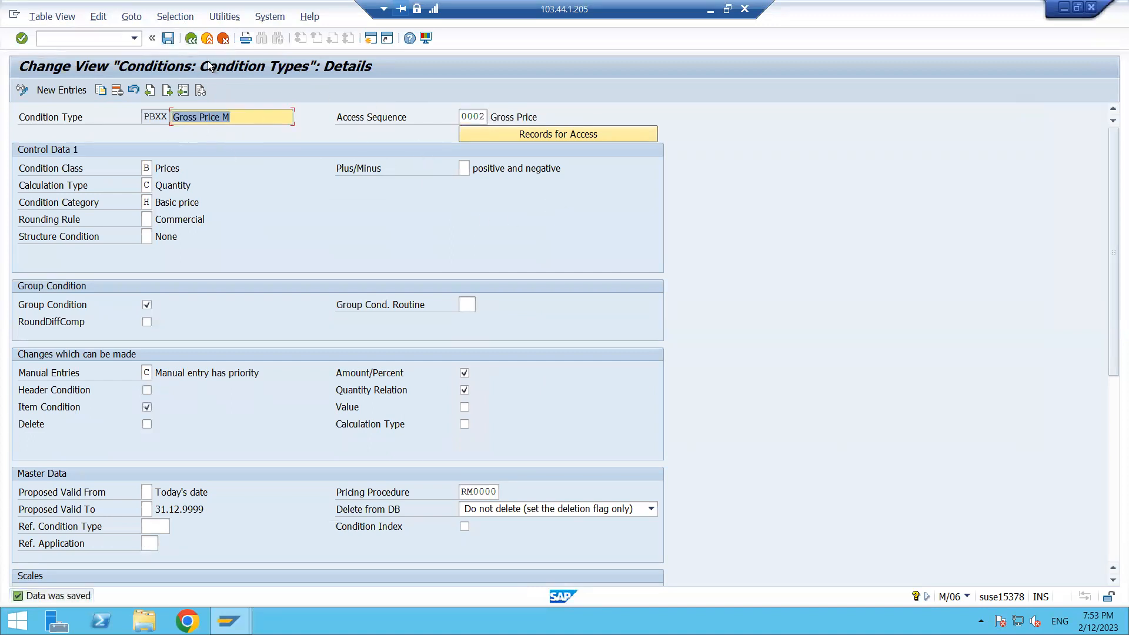
left_click(190, 39)
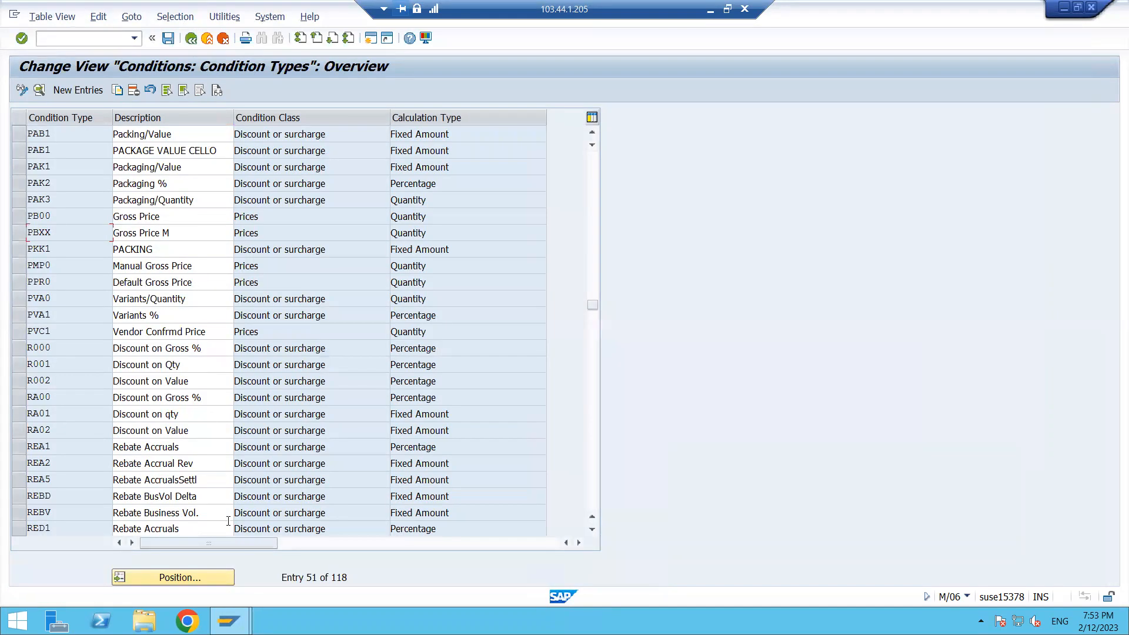
- Examine the PB00 and PBXX gross price entries in the condition types overview
left_click(59, 217)
left_click_drag(59, 215, 27, 214)
left_click(59, 216)
left_click(52, 232)
key("shift+Home")
left_click_drag(74, 217, 26, 217)
- Position the condition types list at the gross discount condition type R000
left_click(178, 579)
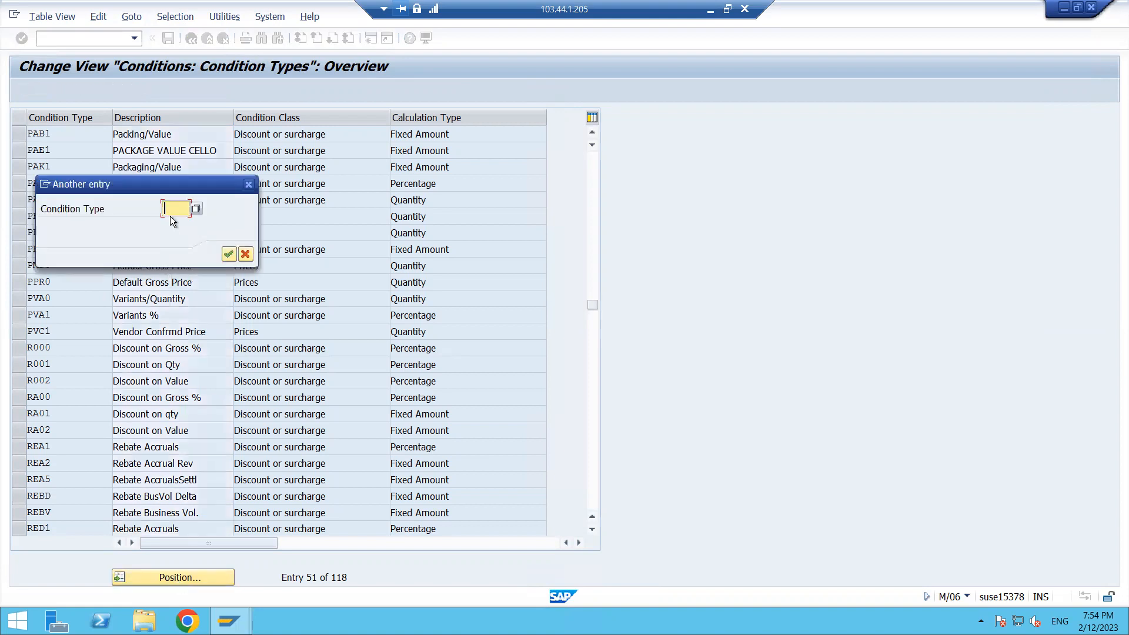
type("R000")
key("Return")
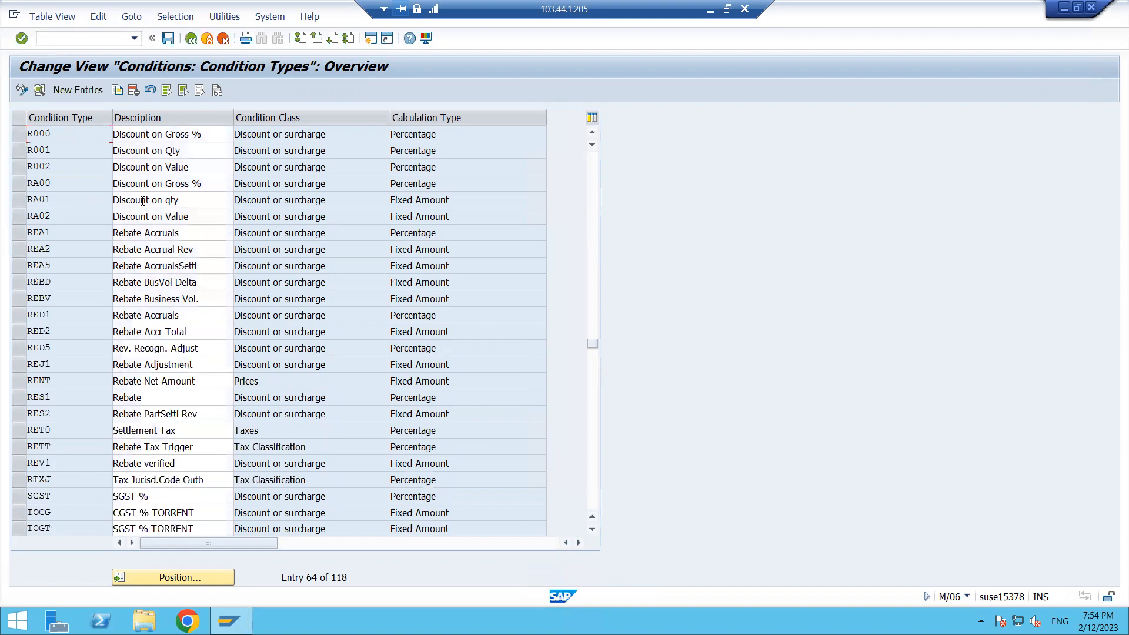
- Examine the discount condition types R000, R001 and R002 and their descriptions in the overview
left_click_drag(6, 136, 130, 137)
left_click(62, 132)
left_click_drag(205, 137, 166, 167)
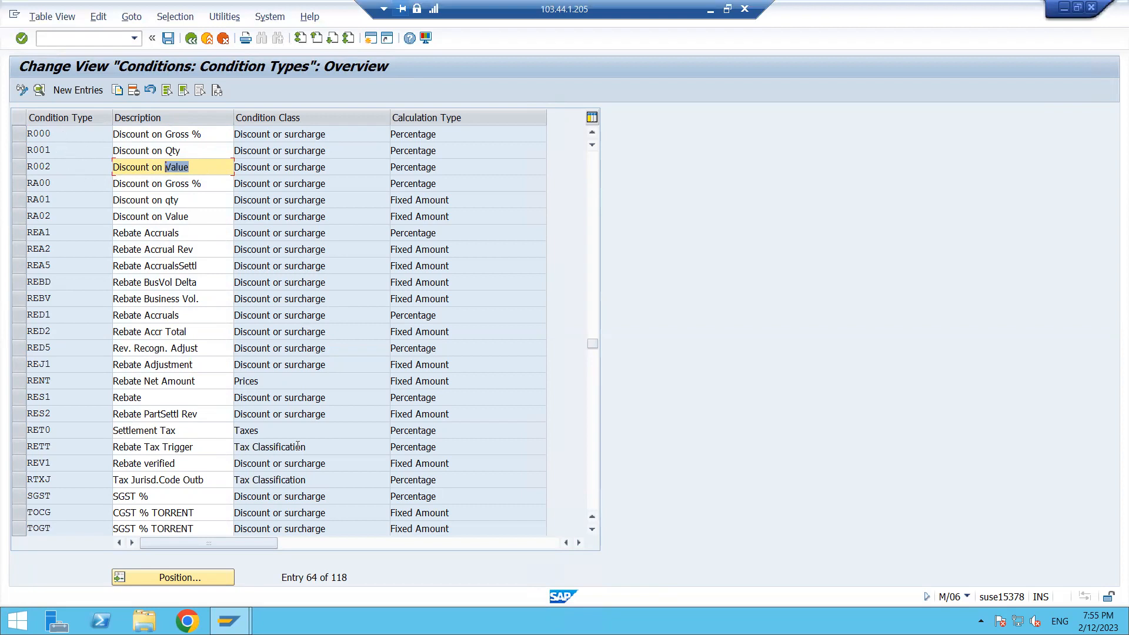
- Switch to Excel and review the R000 discount by % row of the pricing procedure plan
left_click(710, 9)
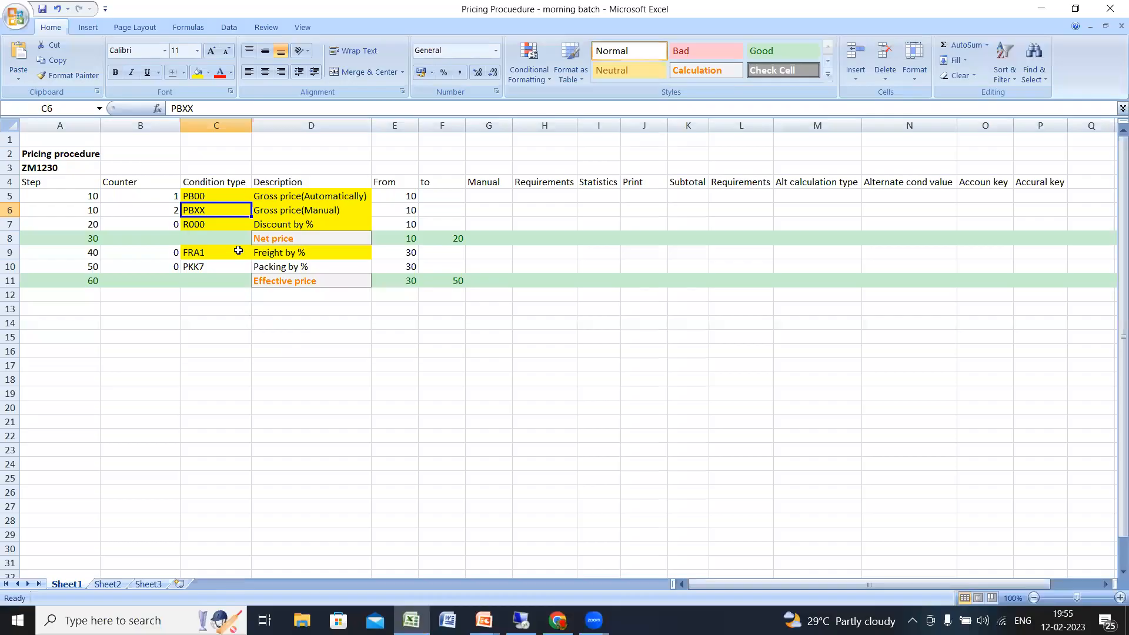
left_click(209, 224)
left_click(311, 229)
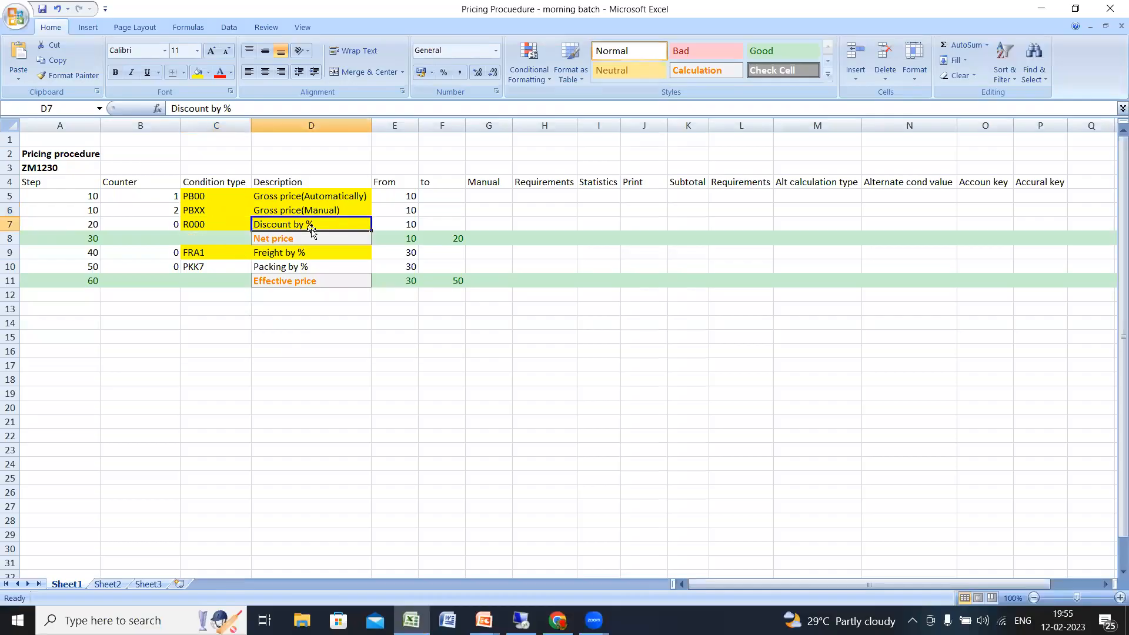
left_click(232, 226)
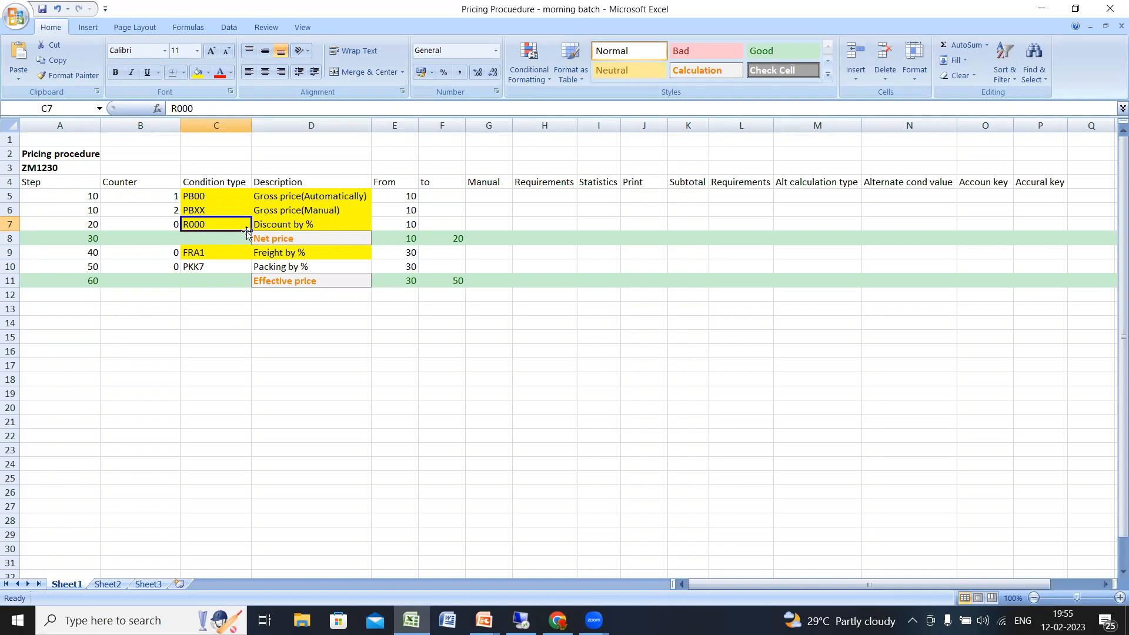
left_click(341, 223)
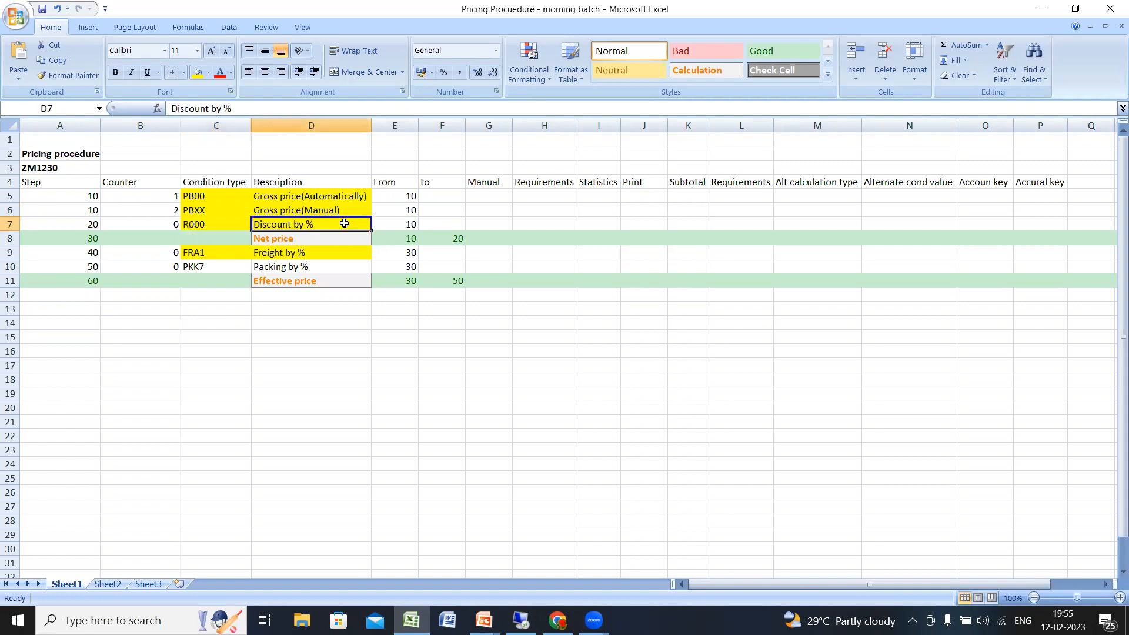
left_click(211, 222)
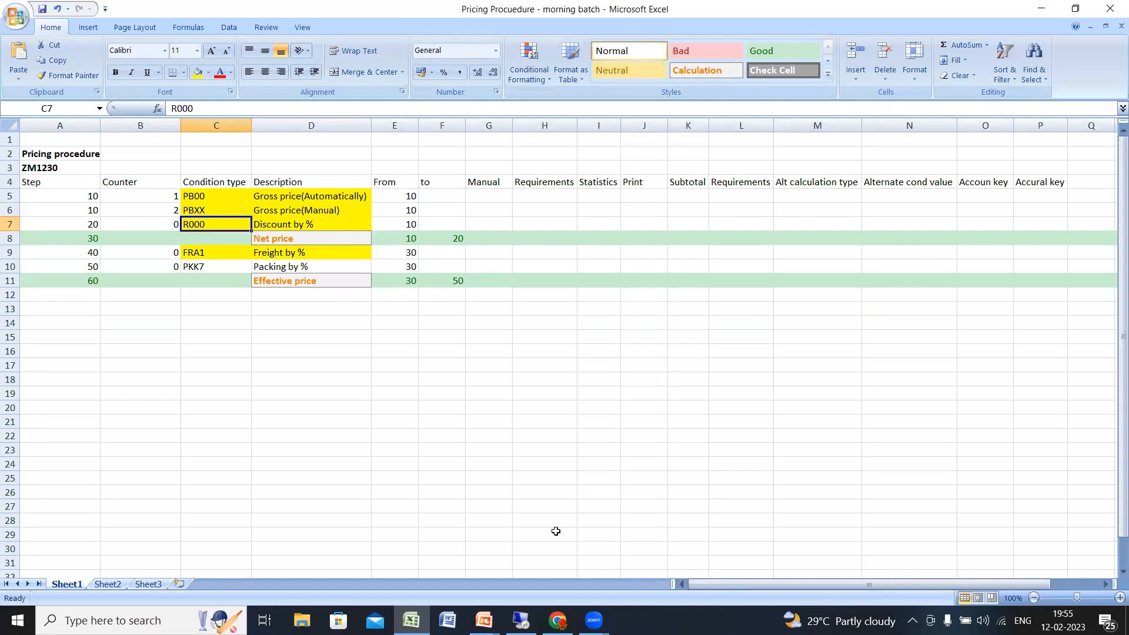
- Switch back to SAP and position the condition types list at FRA1
left_click(521, 621)
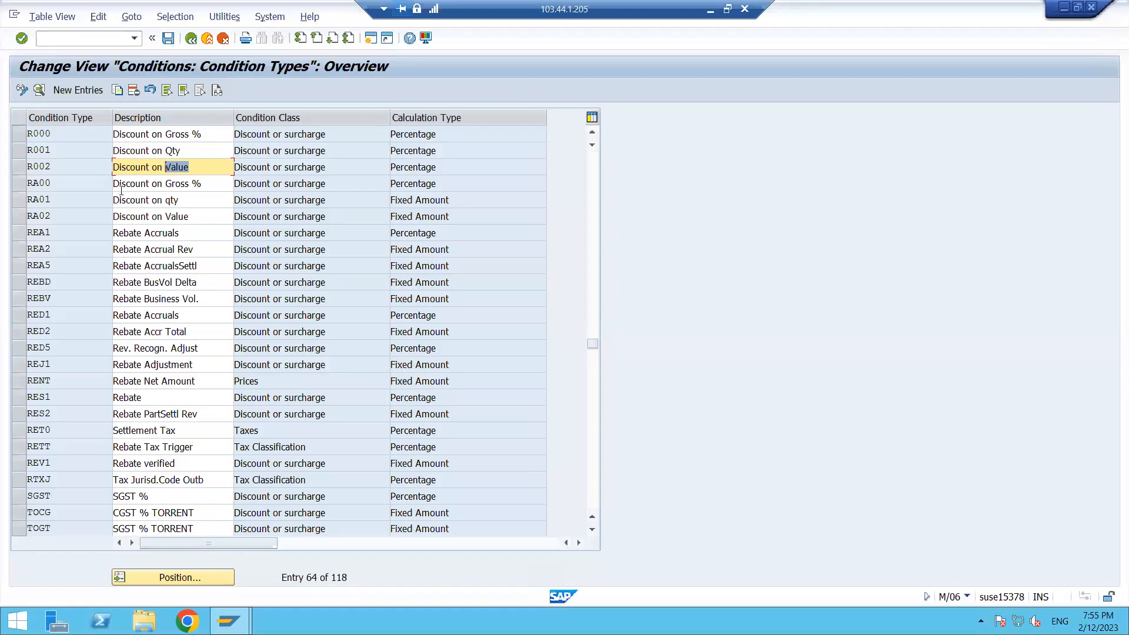
left_click(181, 577)
type("FRA1")
key("Return")
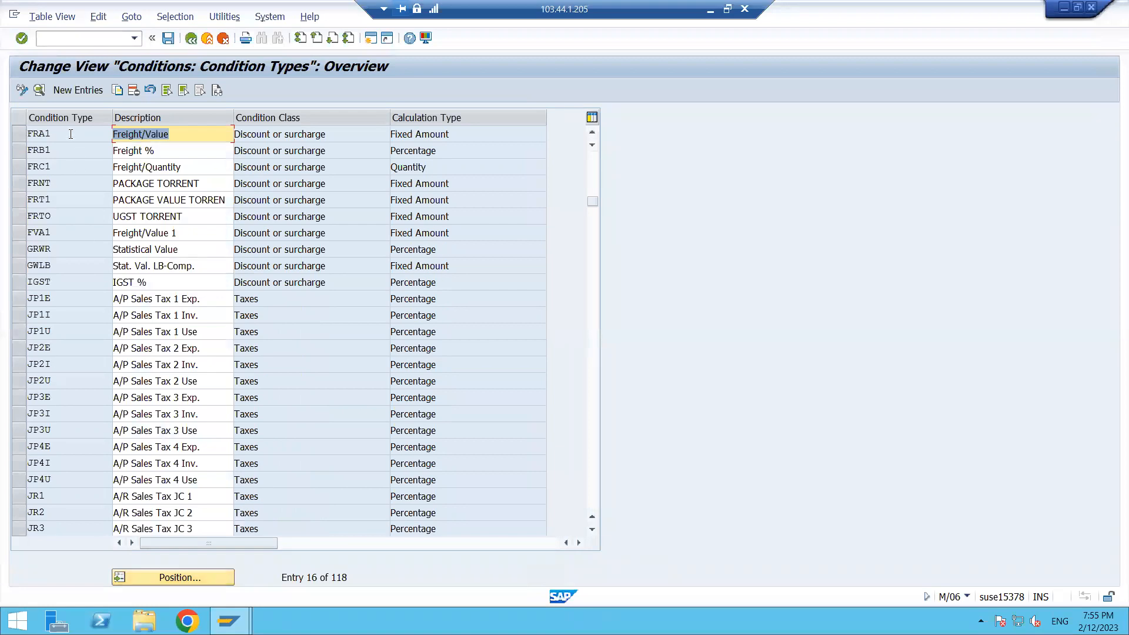
- Compare the descriptions of the freight condition types FRA1, FRB1 and FRC1 in the overview
left_click_drag(70, 135, 13, 143)
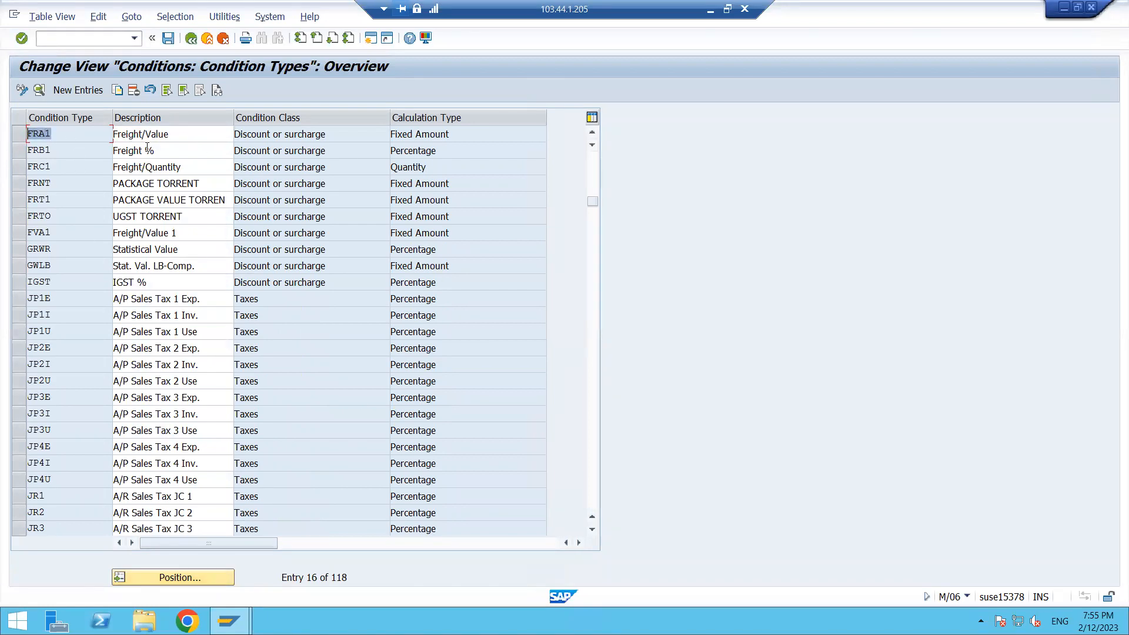
left_click(65, 150)
left_click(61, 136)
left_click(178, 137)
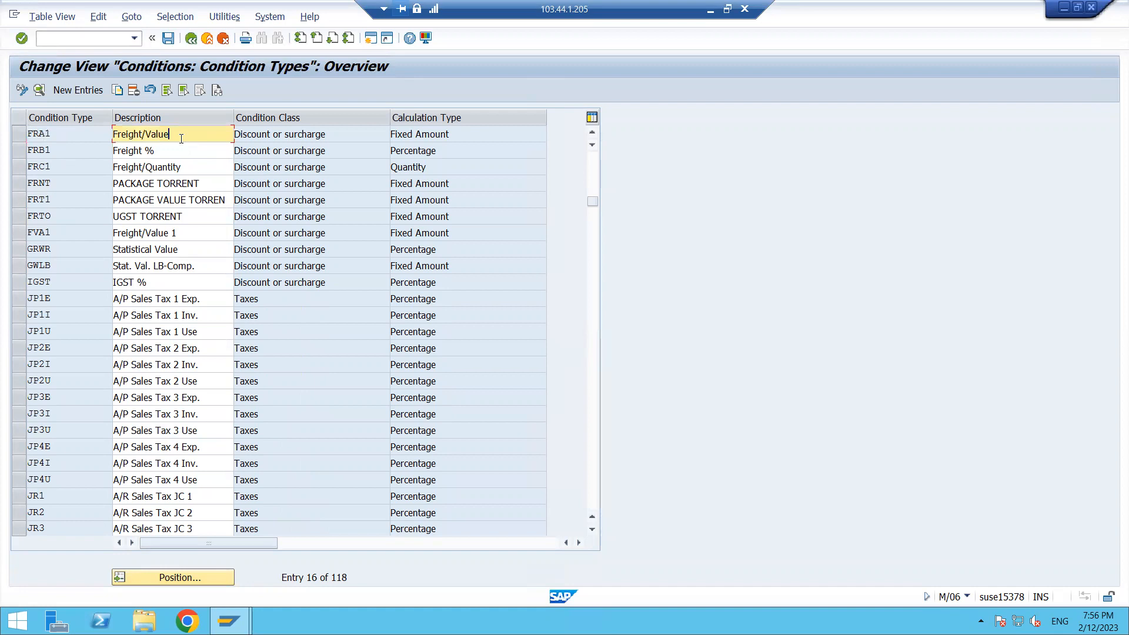
left_click_drag(181, 139, 112, 151)
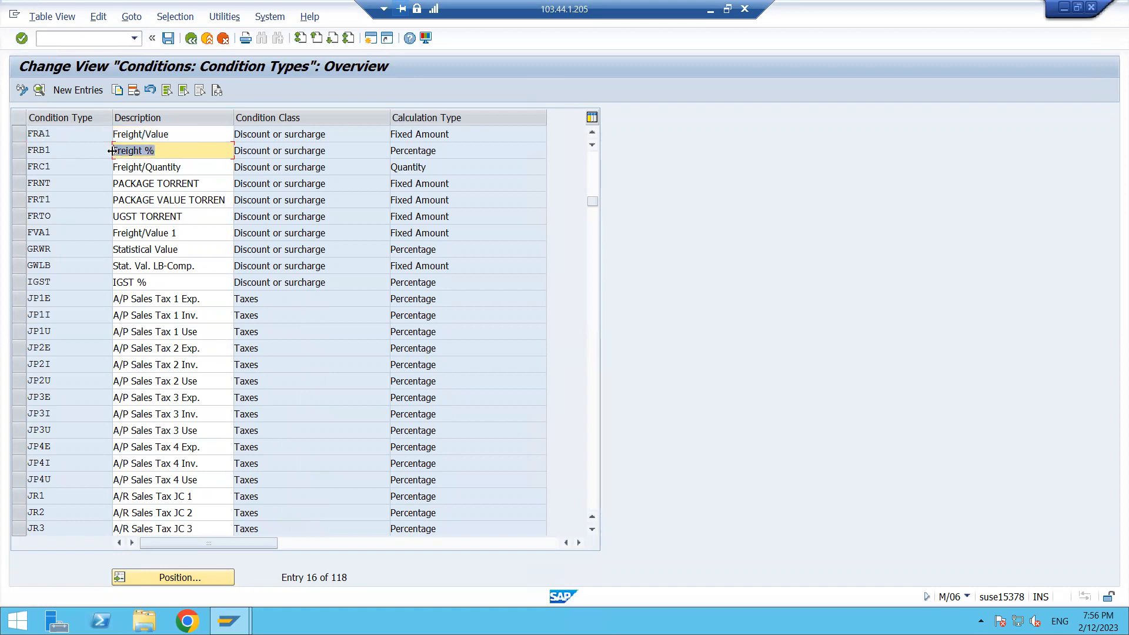
left_click_drag(231, 167, 108, 167)
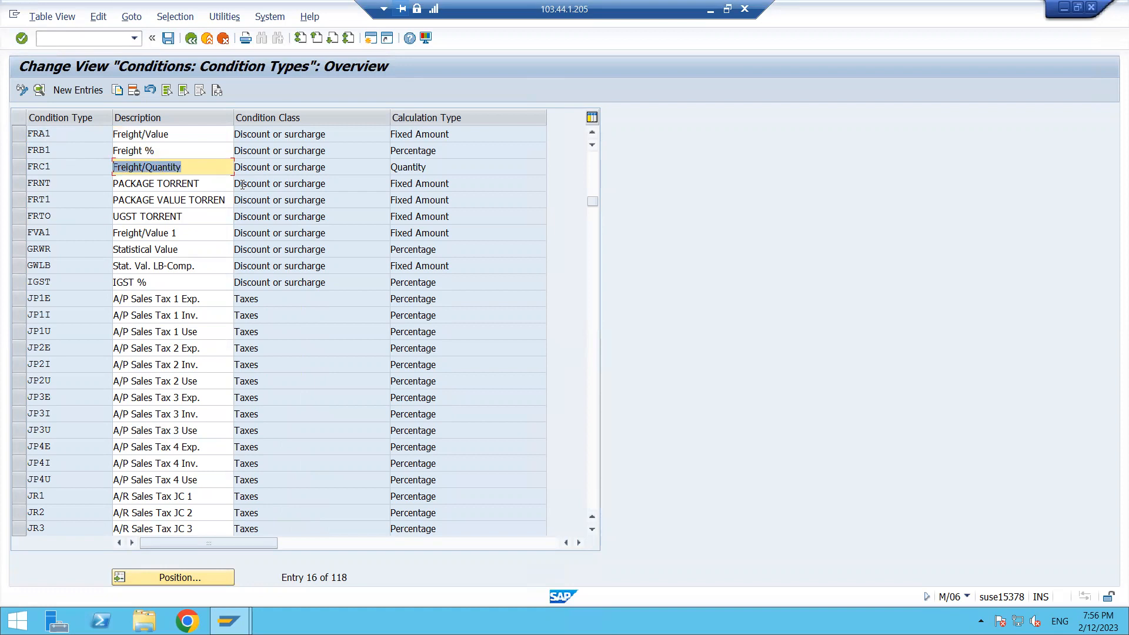
left_click(199, 171)
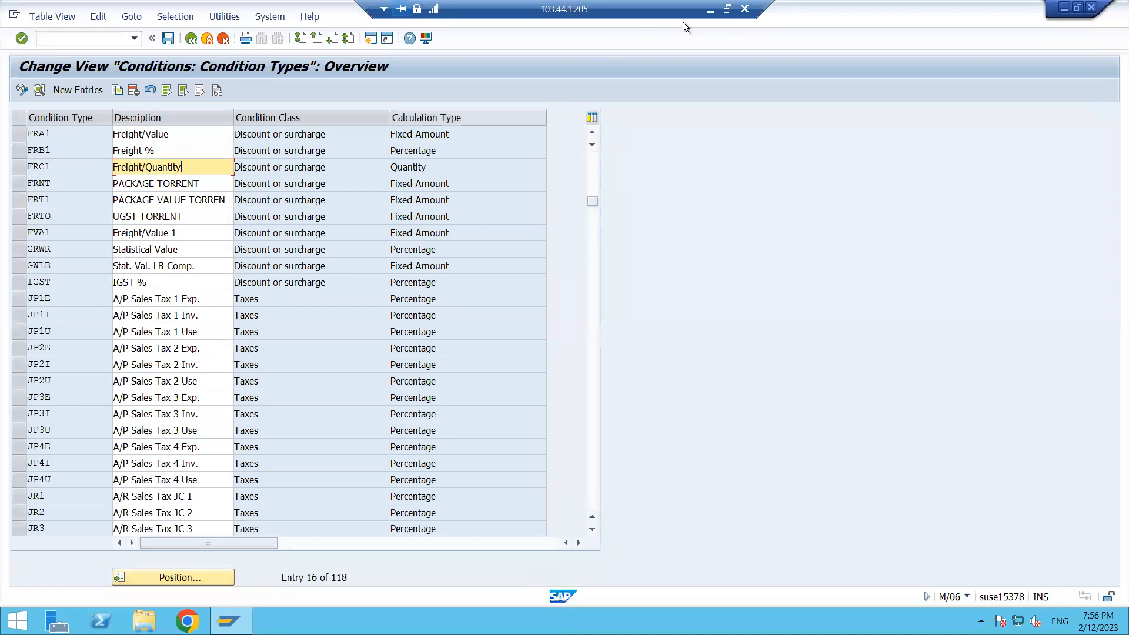
- Check the FRA1 freight by % row in the Excel plan against the freight % condition type FRB1 in SAP
left_click(712, 15)
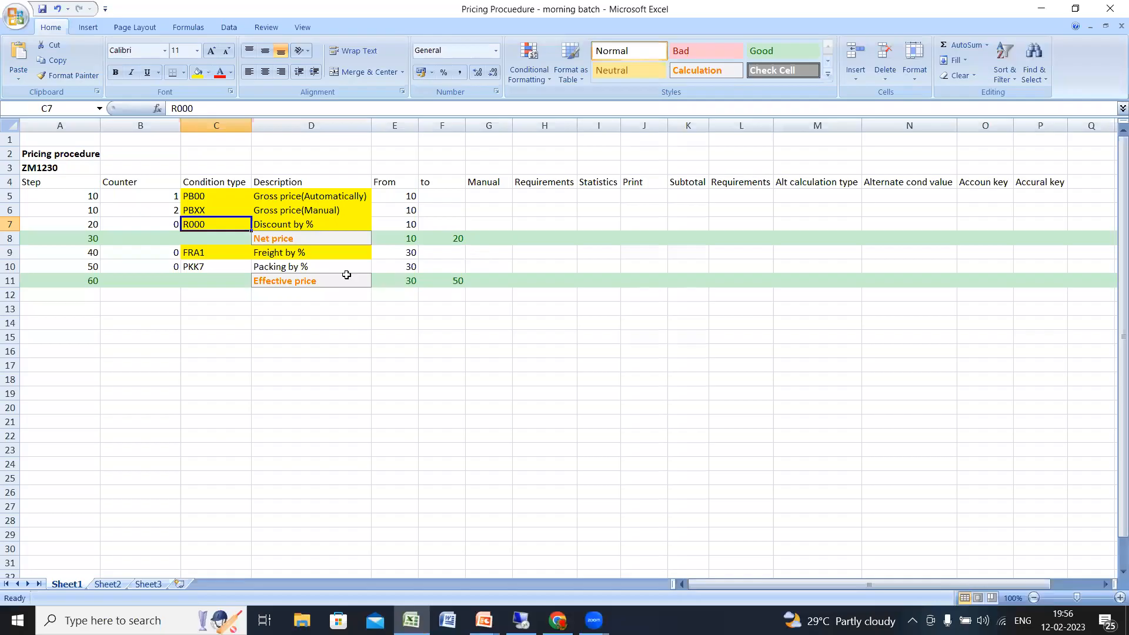
left_click(273, 255)
left_click(213, 254)
left_click(302, 253)
left_click(227, 253)
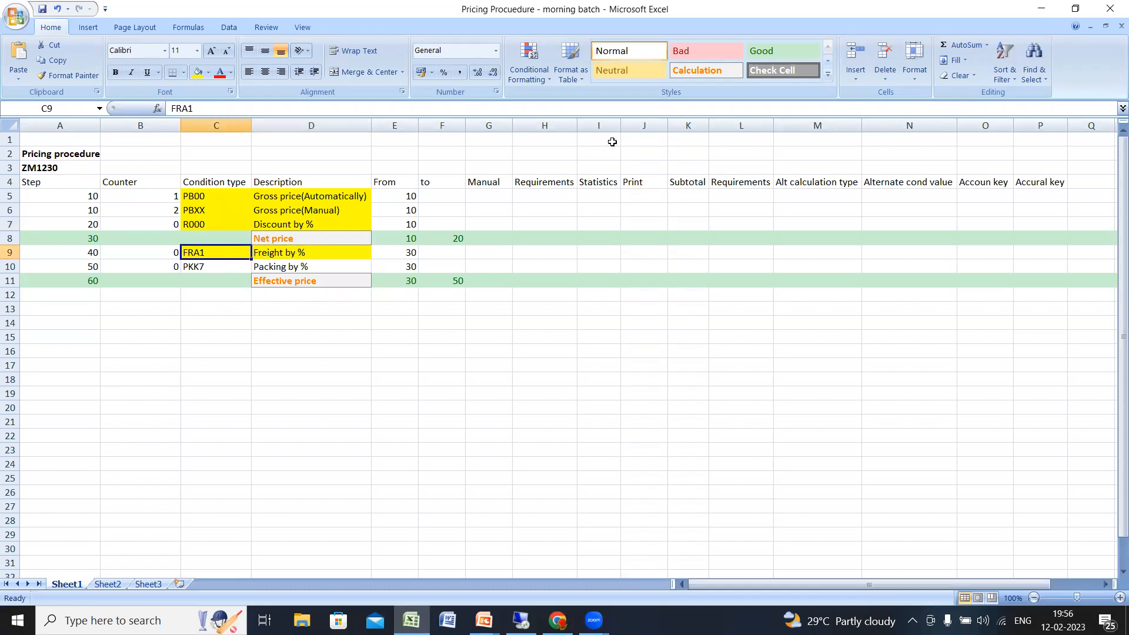
left_click(521, 621)
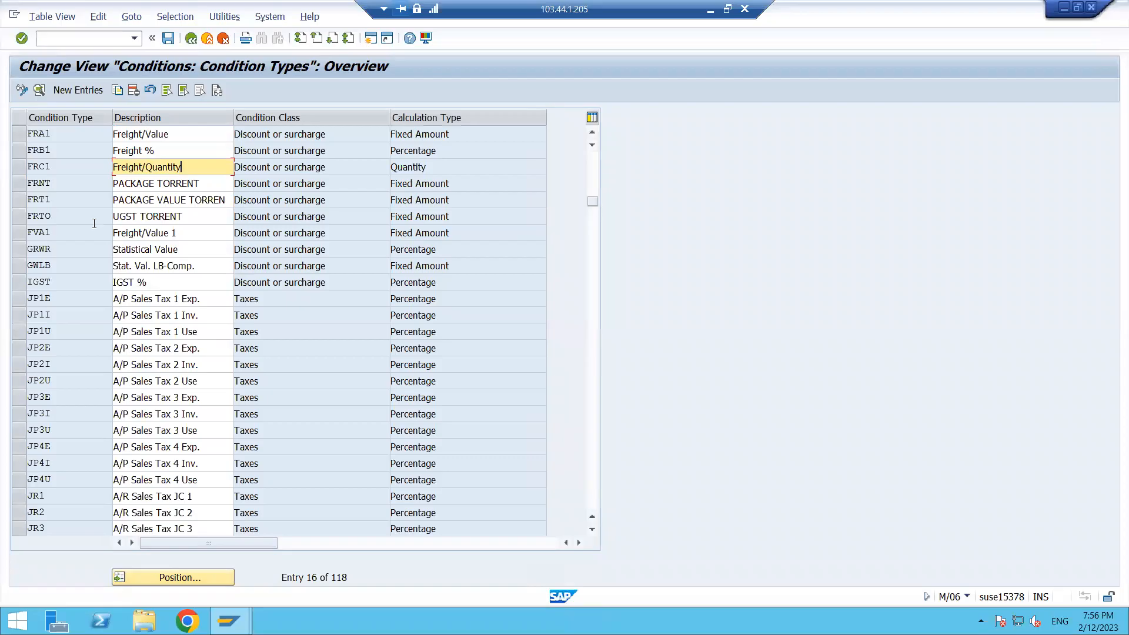
left_click_drag(188, 136, 114, 151)
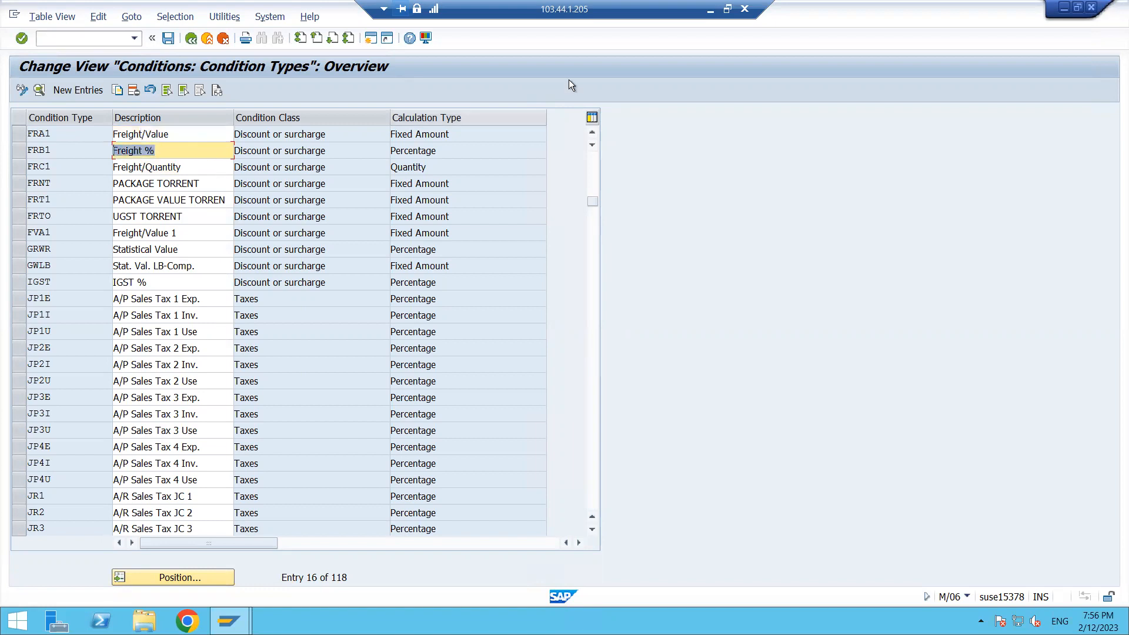
- Switch to Excel, change the condition type of the freight by % row to FRB1, and check the freight and packing rows
left_click(710, 9)
double_click(216, 253)
key("BackSpace")
type("B")
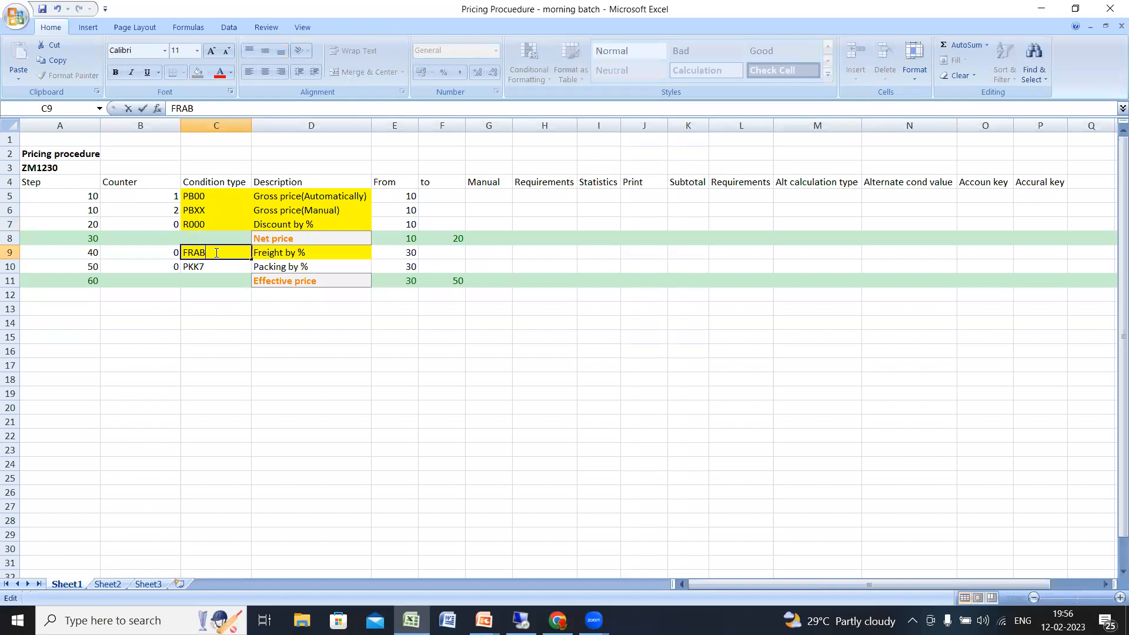
key("BackSpace")
key("BackSpace")
type("B1")
key("Return")
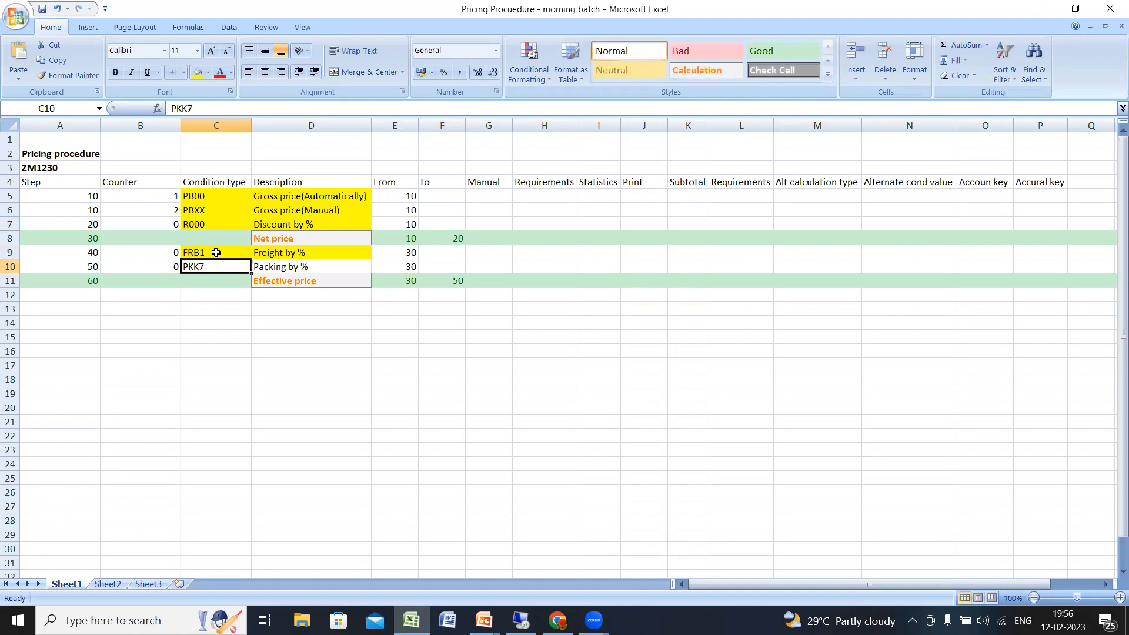
left_click(216, 252)
left_click(309, 257)
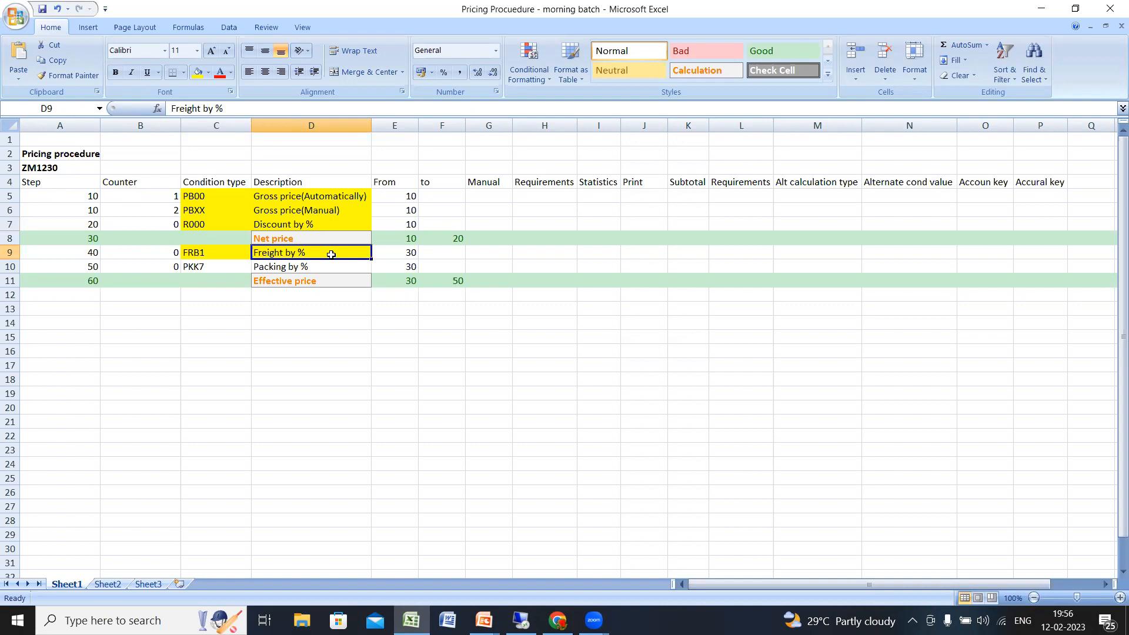
left_click(207, 266)
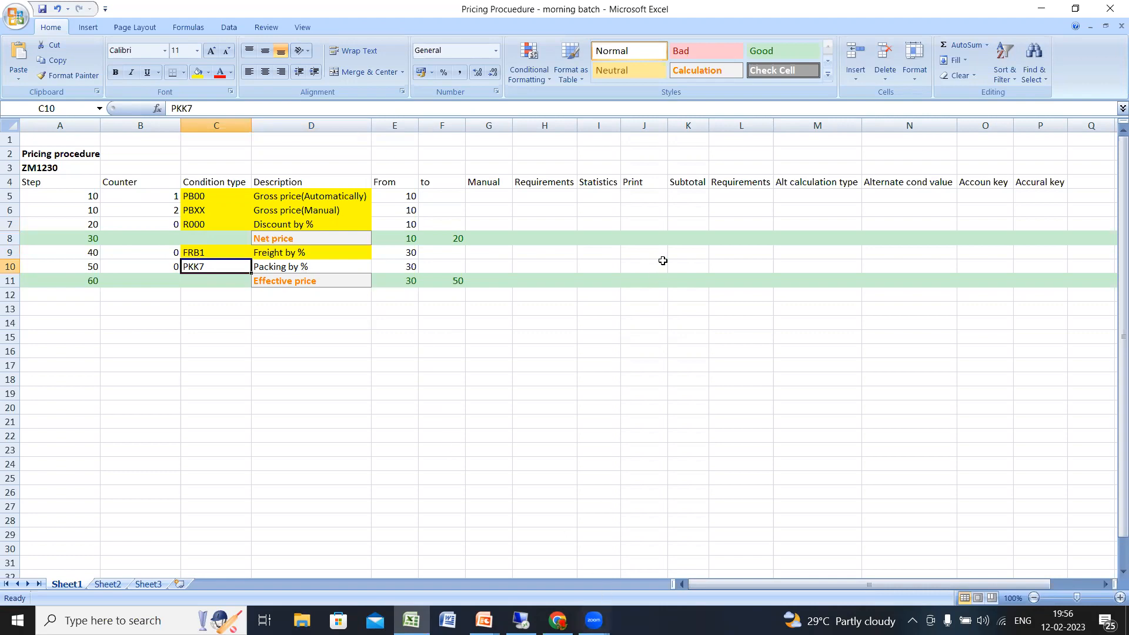
- Switch back to SAP and look up condition type PKK7 in the condition types list
left_click(520, 620)
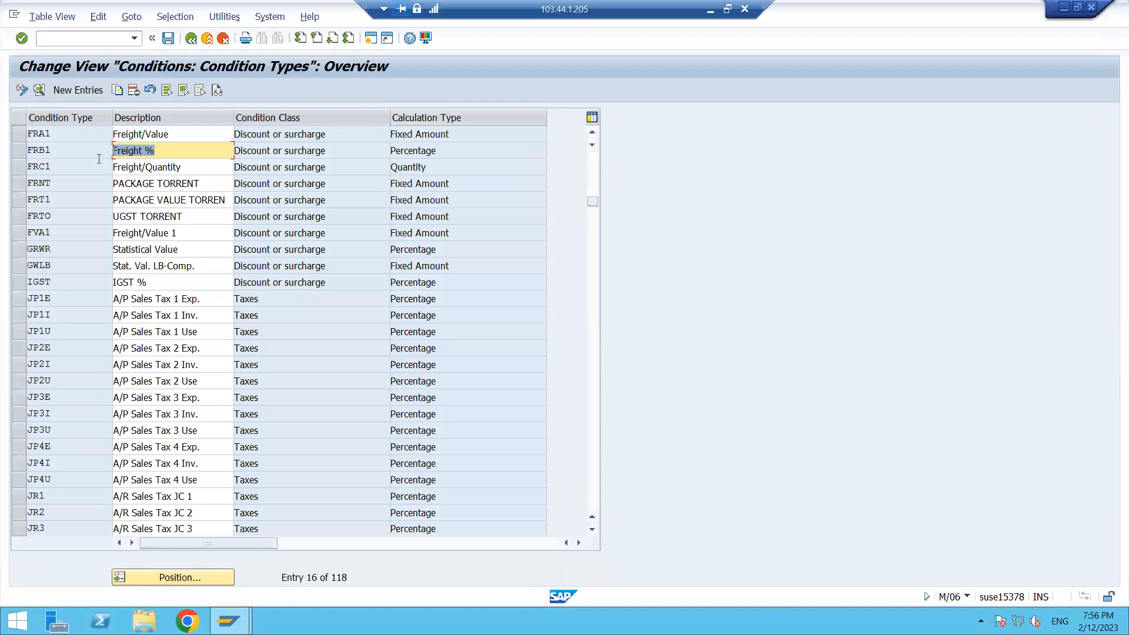
left_click(200, 578)
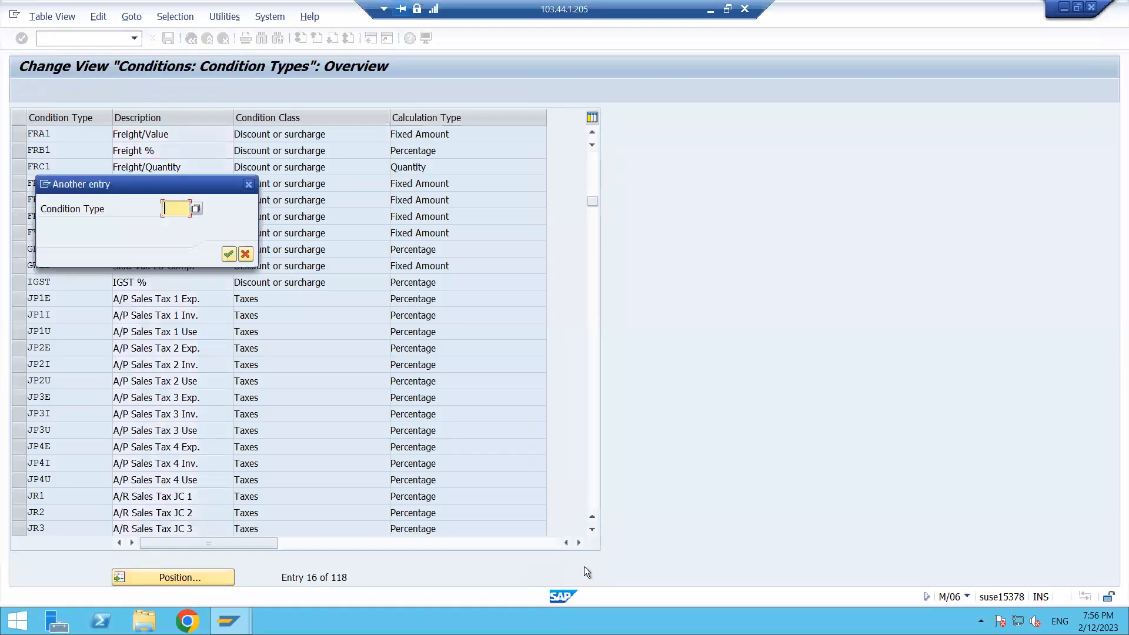
type("PKK7")
key("Return")
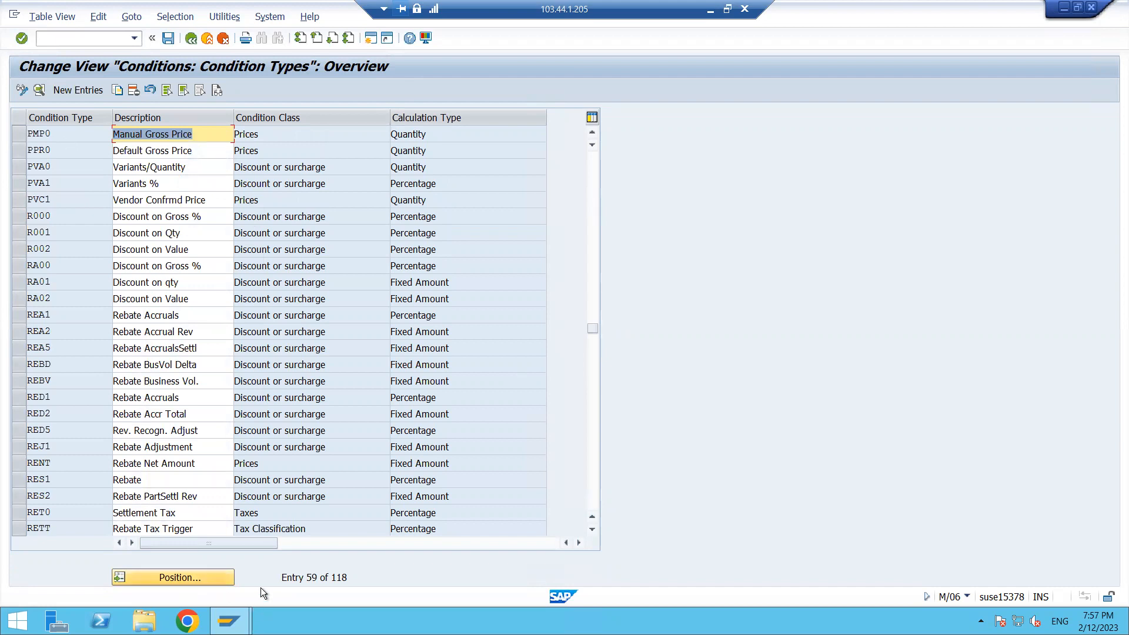
- Locate the freight condition type FRA1, copy it as new condition type PKK7, and save the entry
left_click(203, 579)
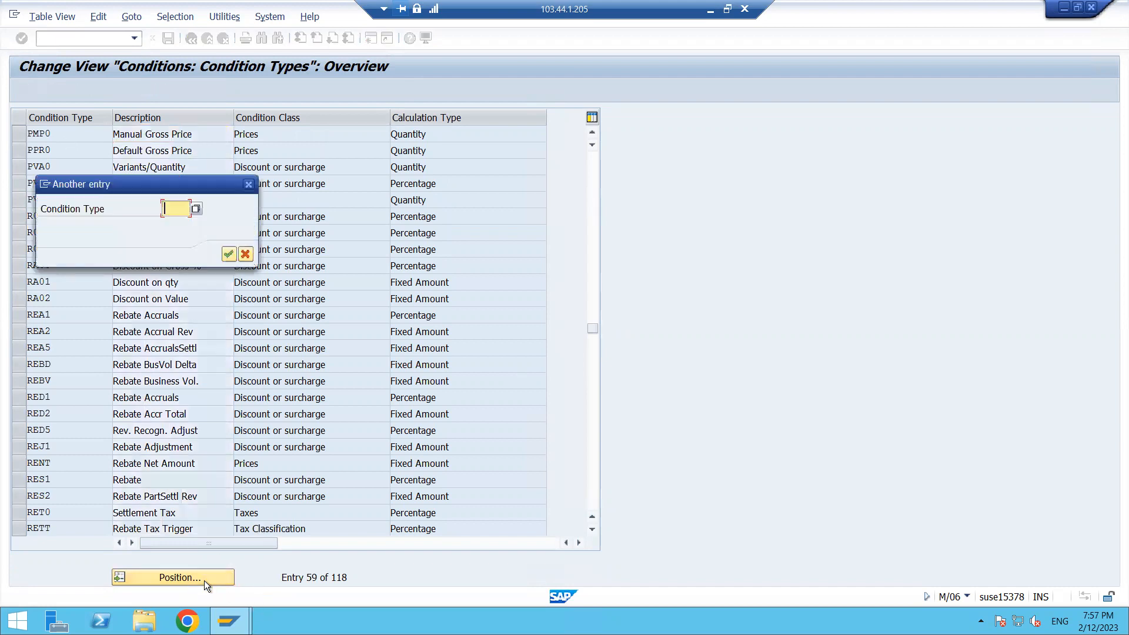
type("FRA1")
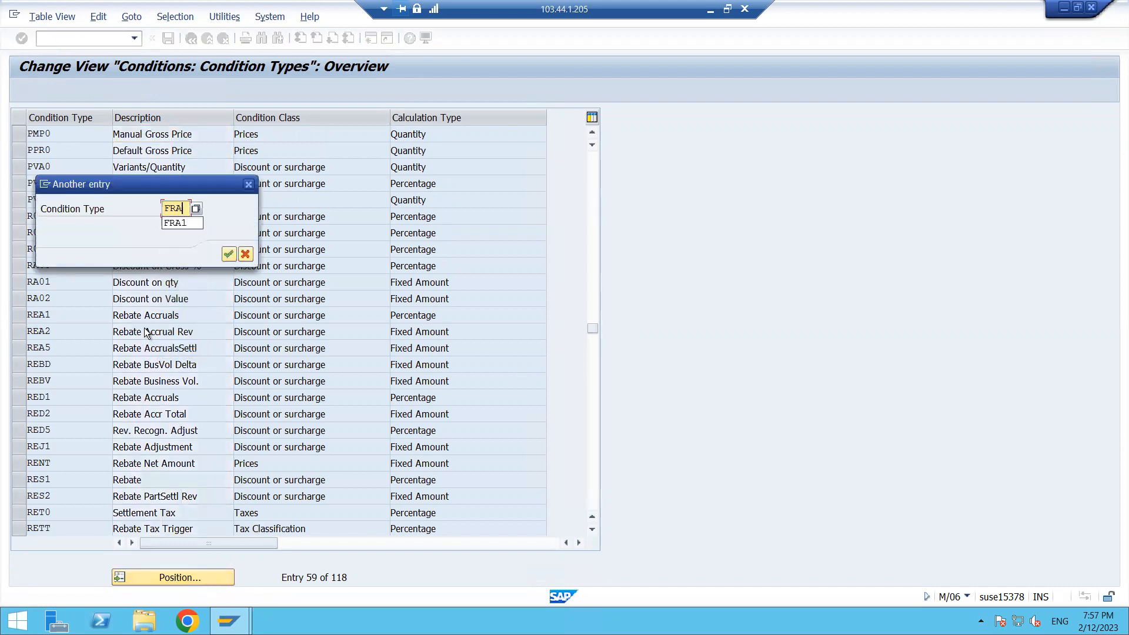
key("Return")
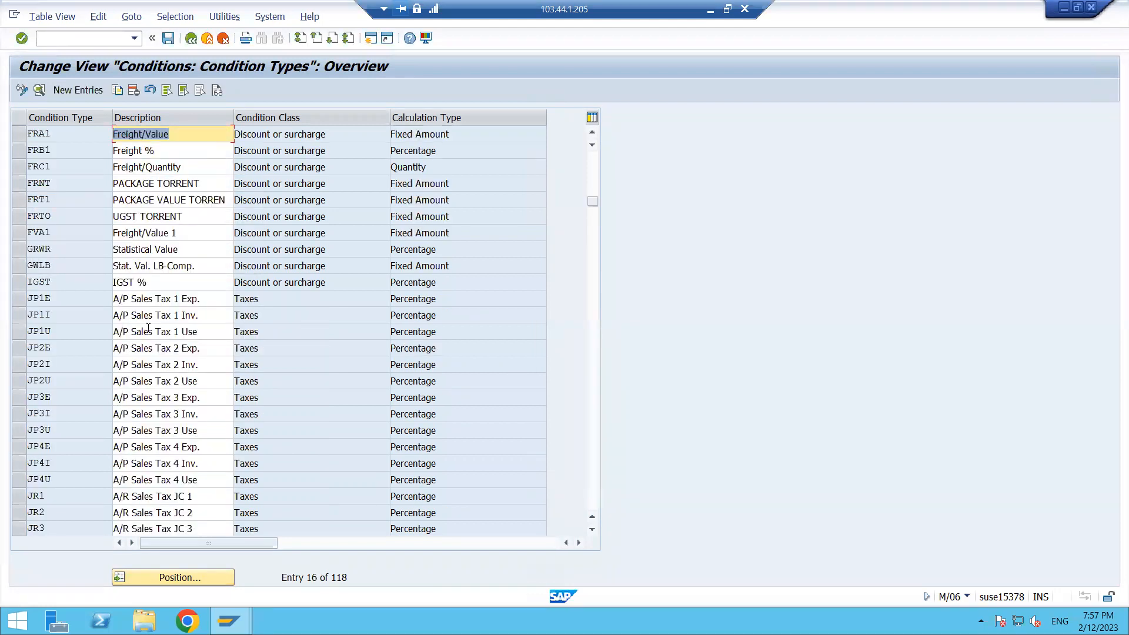
left_click(19, 133)
left_click(118, 90)
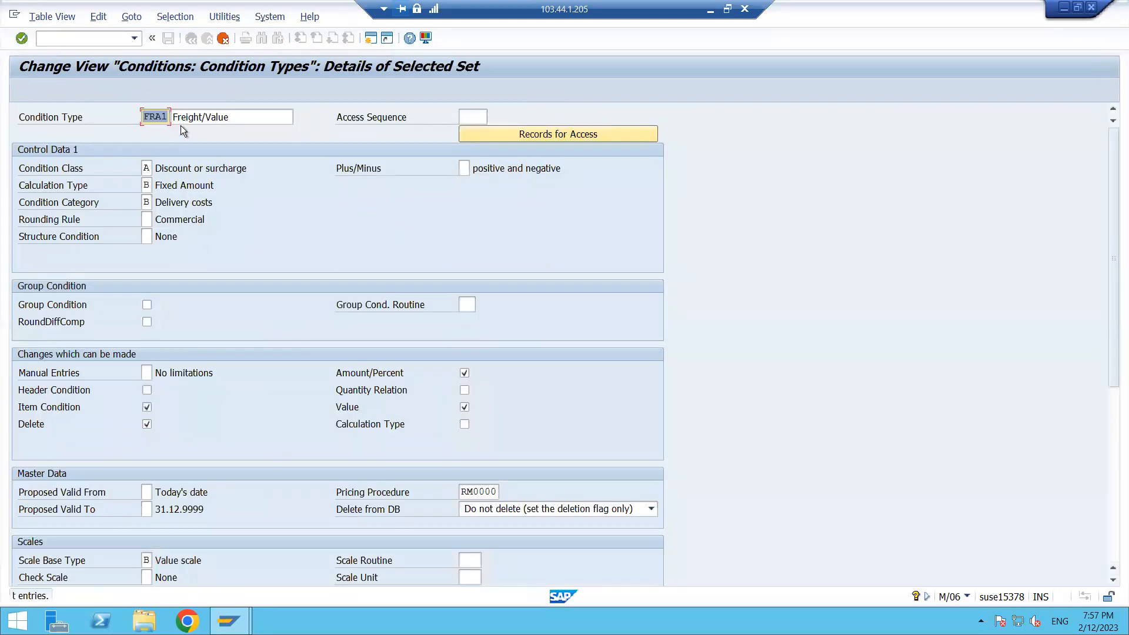
type("FR")
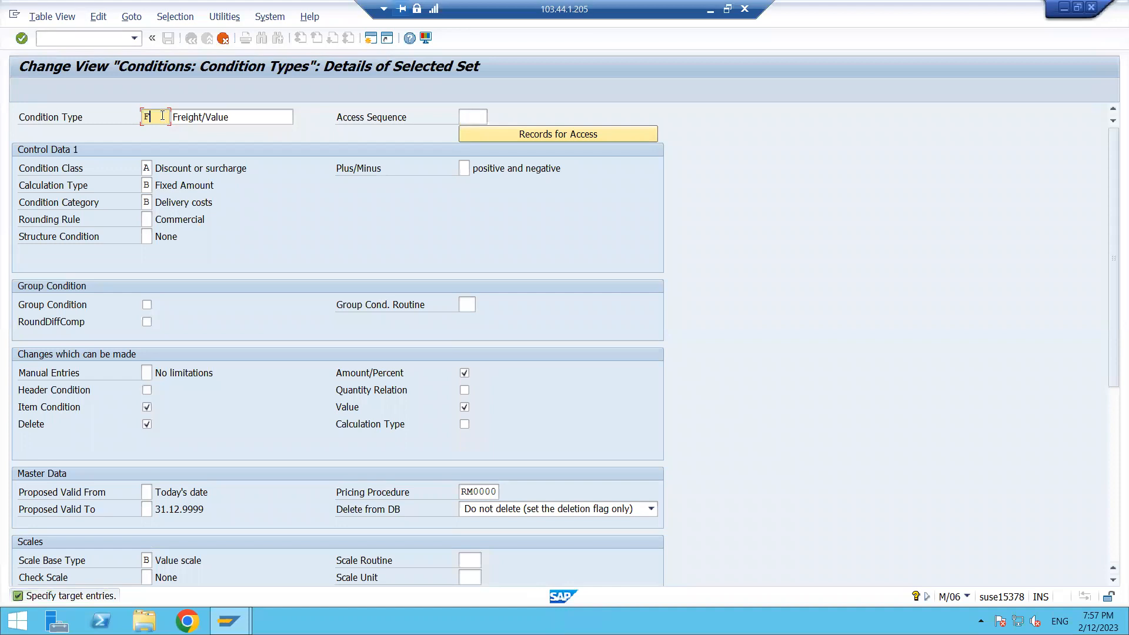
key("BackSpace")
key("BackSpace")
type("PKK1")
key("Tab")
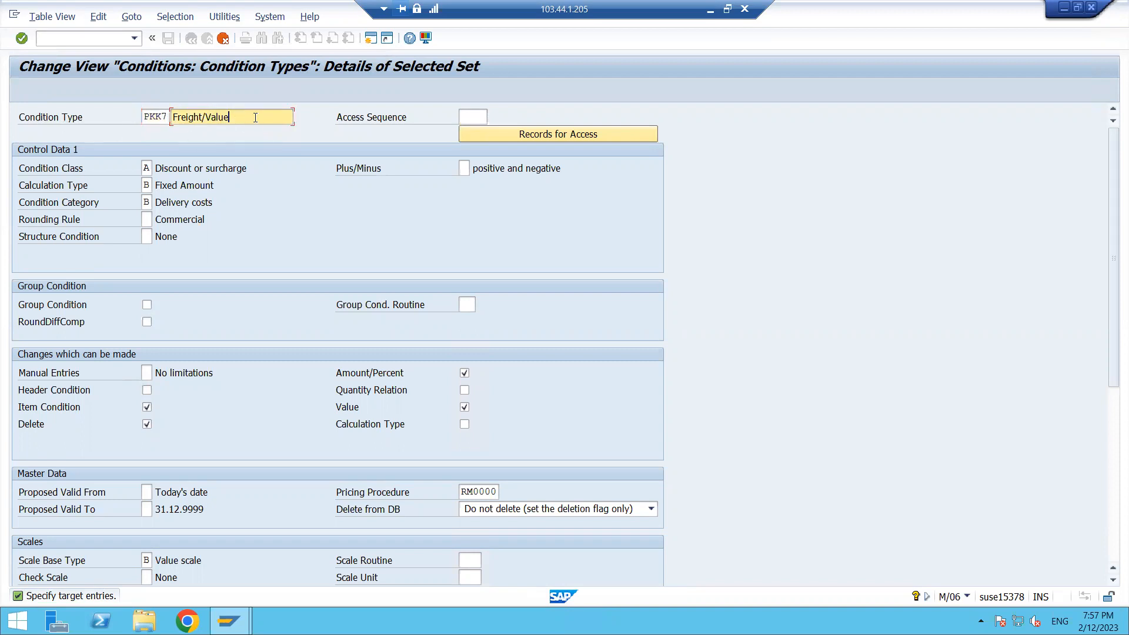
left_click(470, 118)
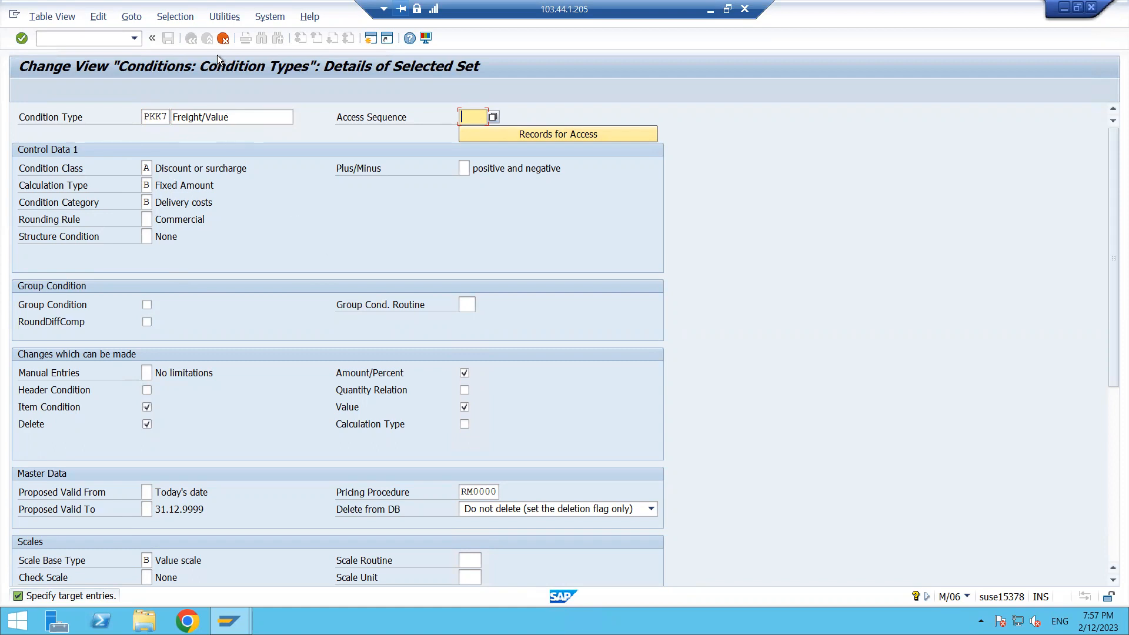
key("Return")
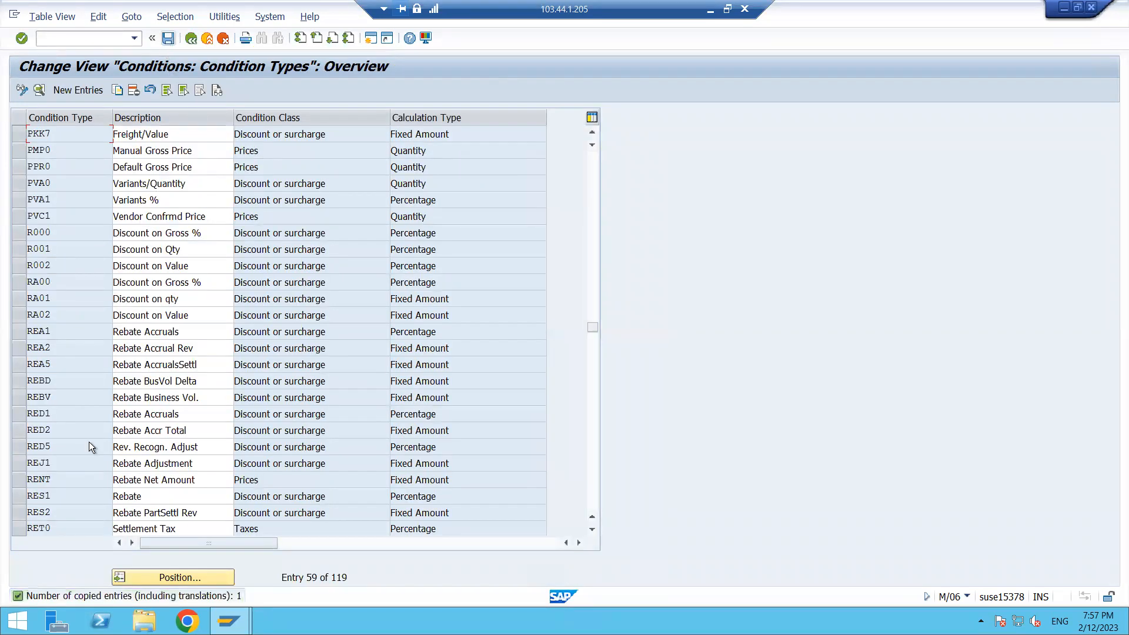
left_click(168, 37)
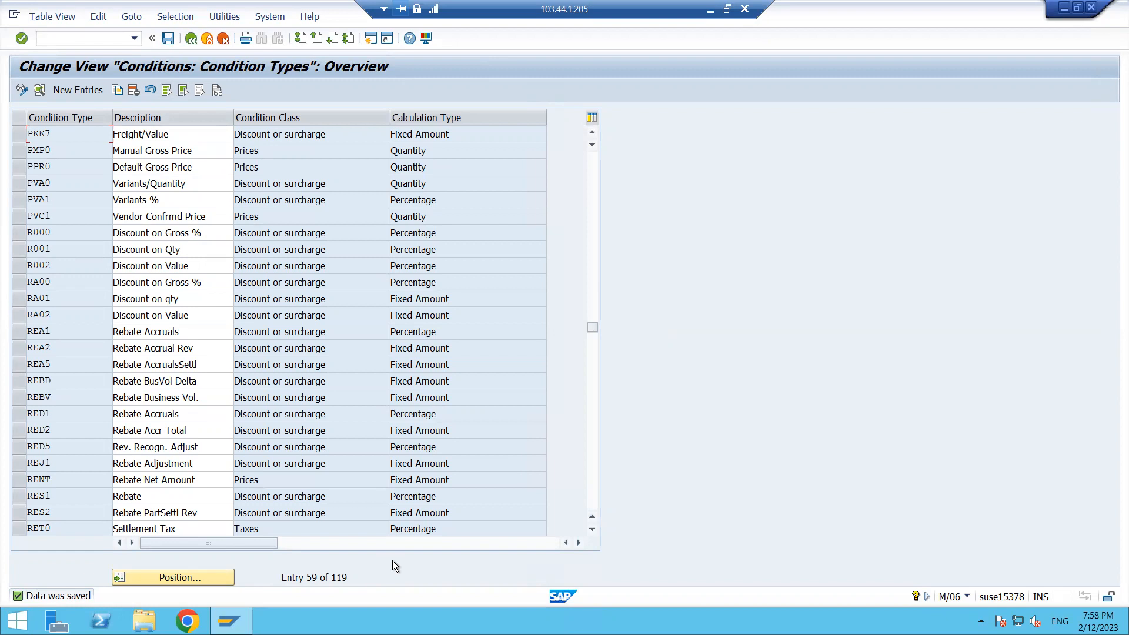
- Switch to Excel and review the planned condition types PB00, R000, FRB1 and PKK7
left_click(711, 10)
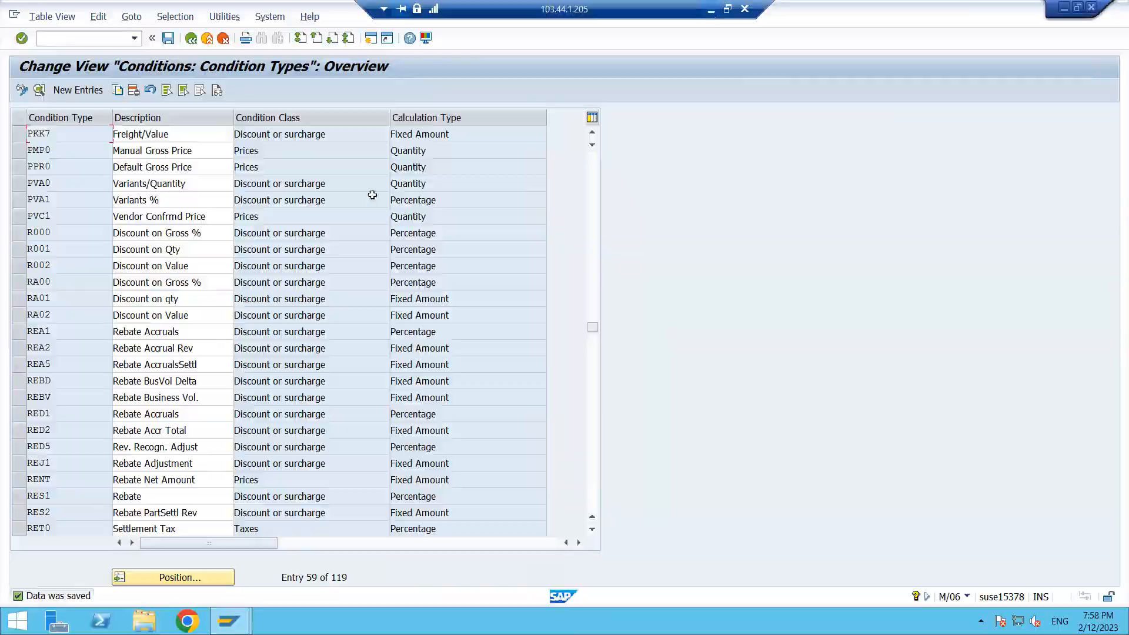
left_click(218, 197)
left_click(217, 221)
left_click(221, 255)
left_click(226, 268)
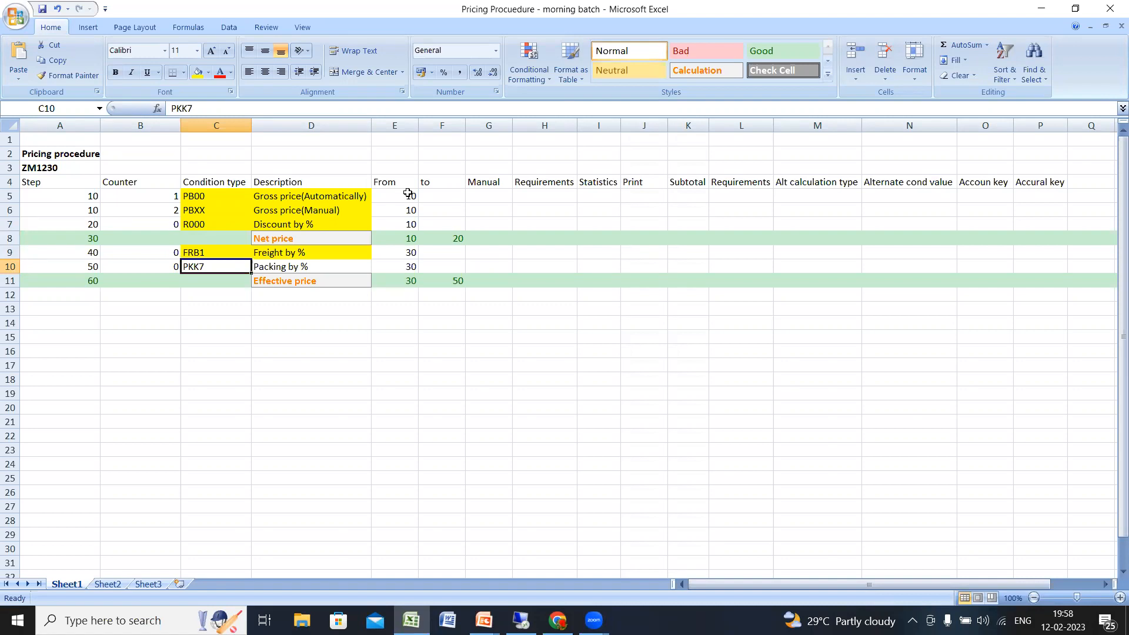
- Save the pricing procedure workbook and switch back to SAP
left_click(239, 222)
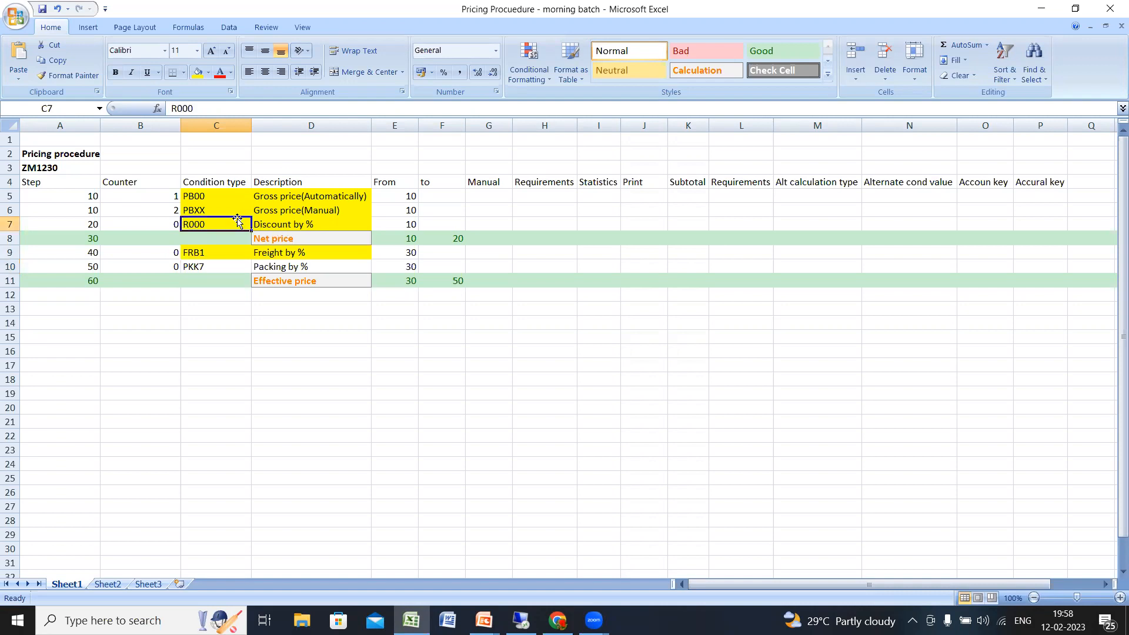
left_click(41, 12)
left_click(524, 615)
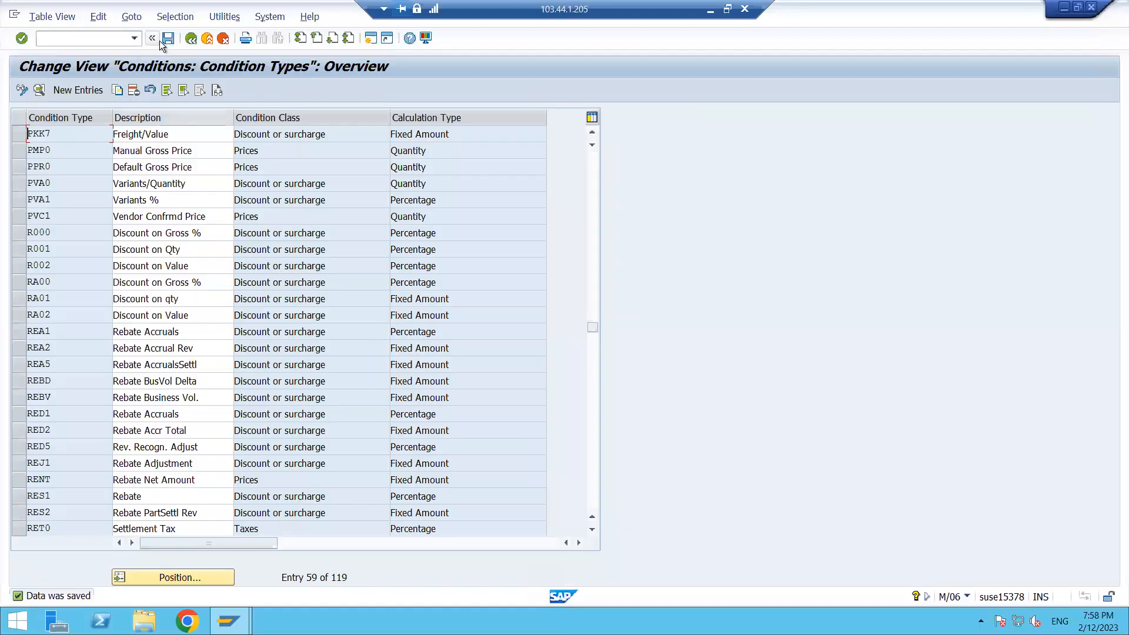
- Leave the condition types overview and its activity selection, and open the Set Calculation Schema - Purchasing activity
left_click(158, 41)
left_click(40, 41)
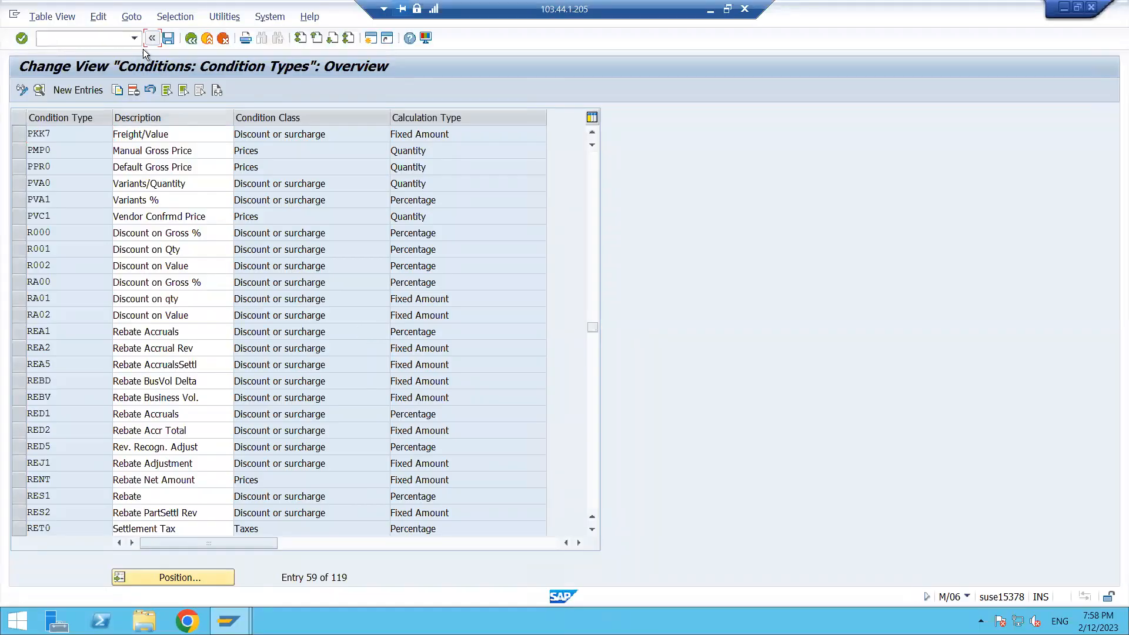
left_click(167, 40)
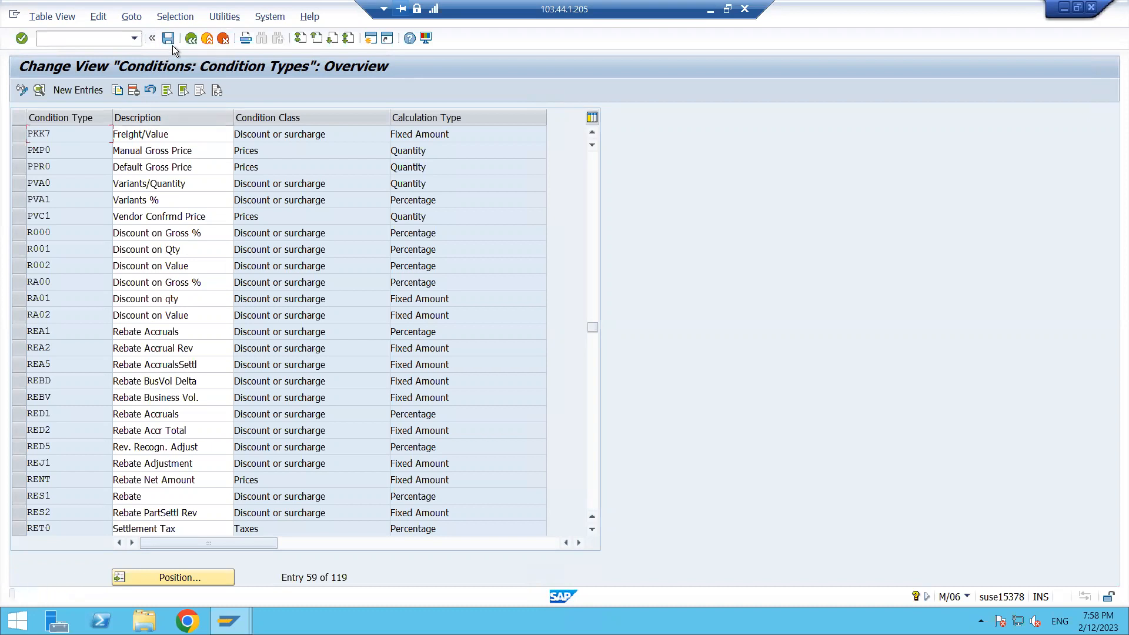
left_click(189, 38)
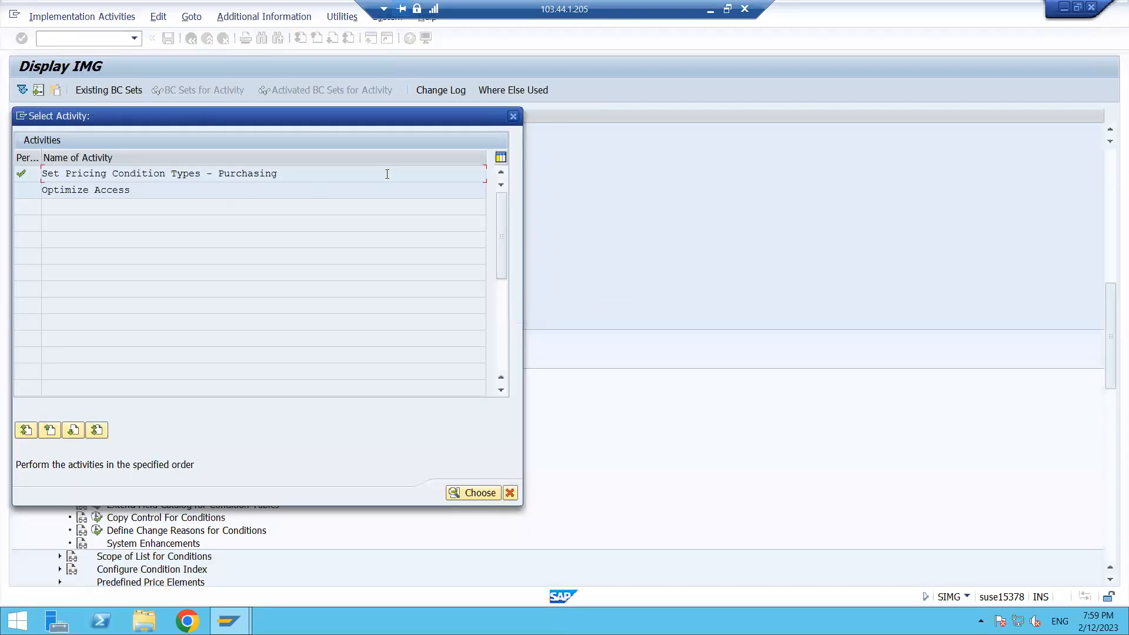
left_click(514, 116)
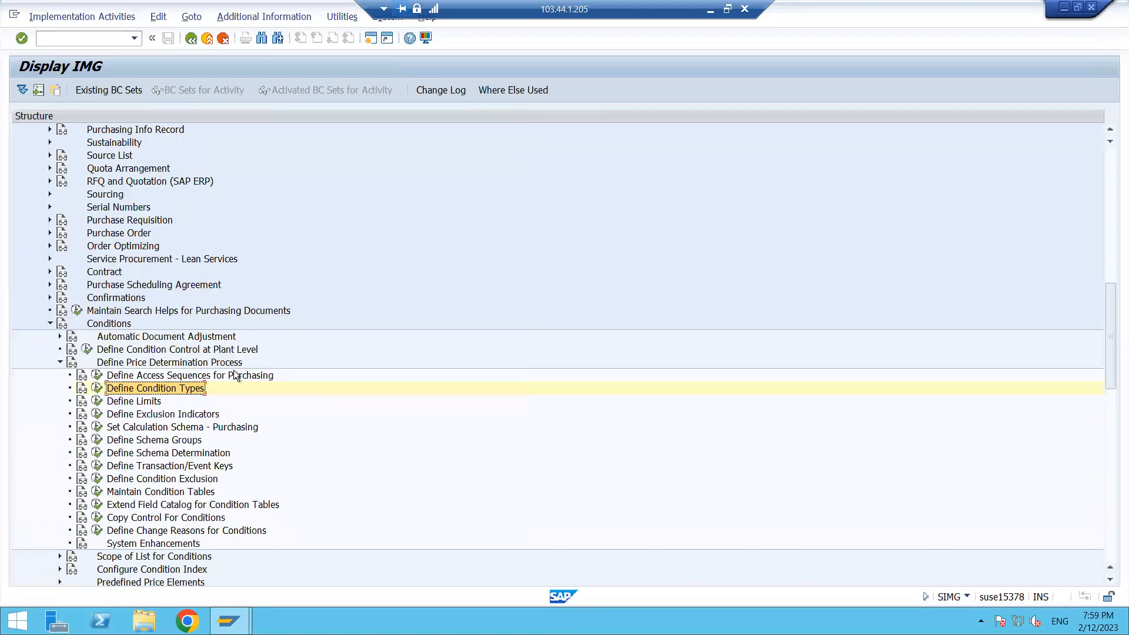
left_click(165, 426)
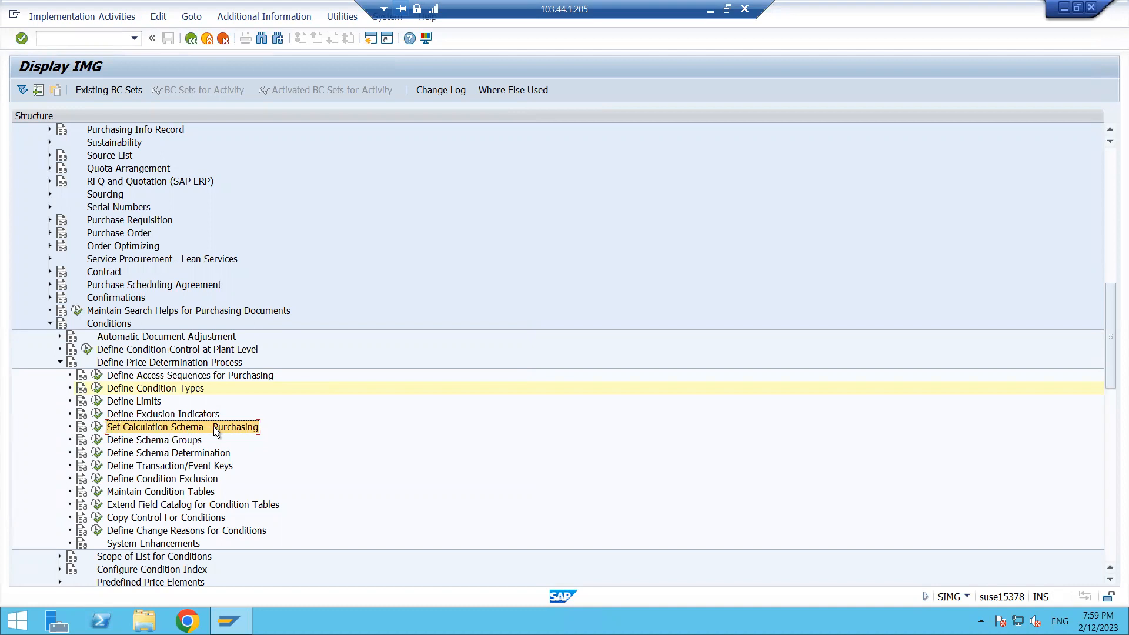
left_click(97, 427)
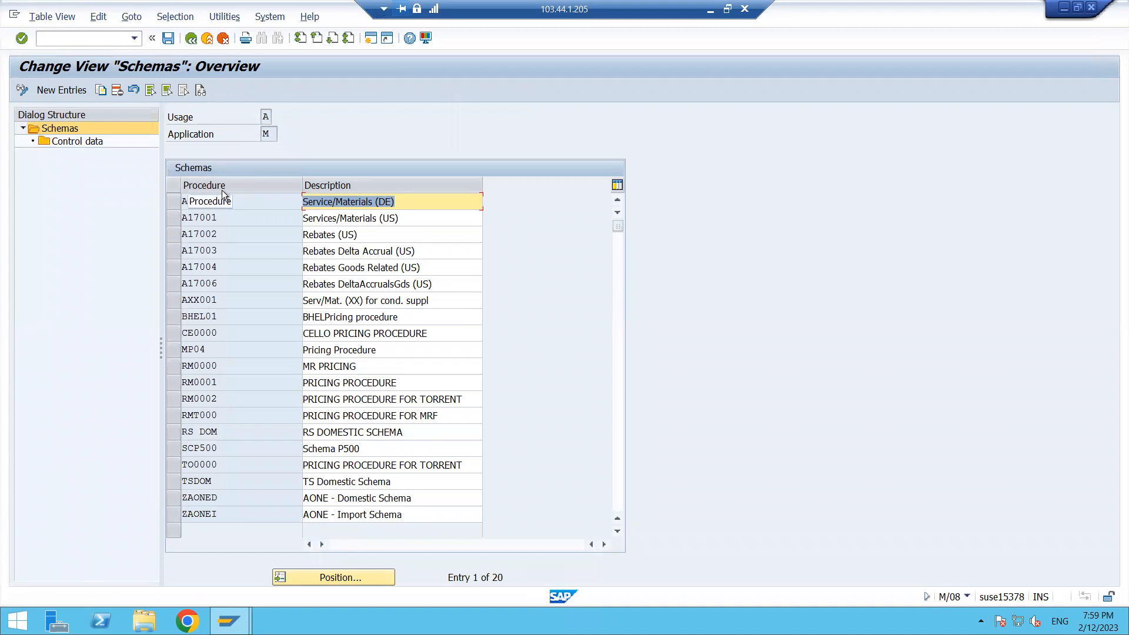
- Switch to Excel and review the pricing procedure's column headings from Step to Accural key
left_click(710, 10)
left_click(49, 183)
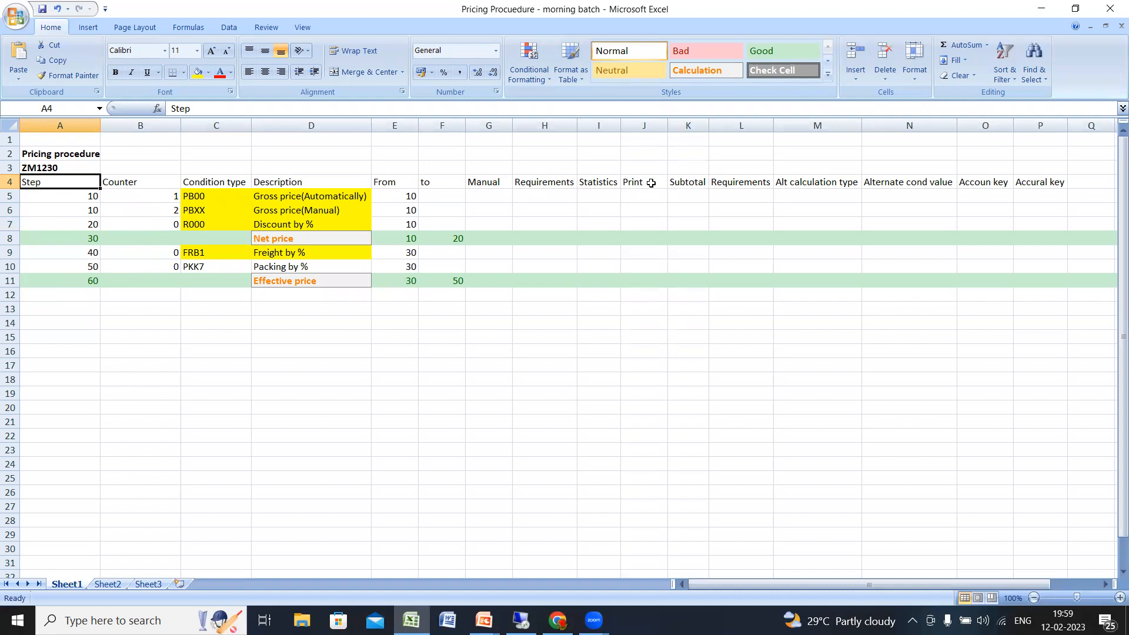
left_click(689, 181)
left_click(742, 183)
left_click(824, 184)
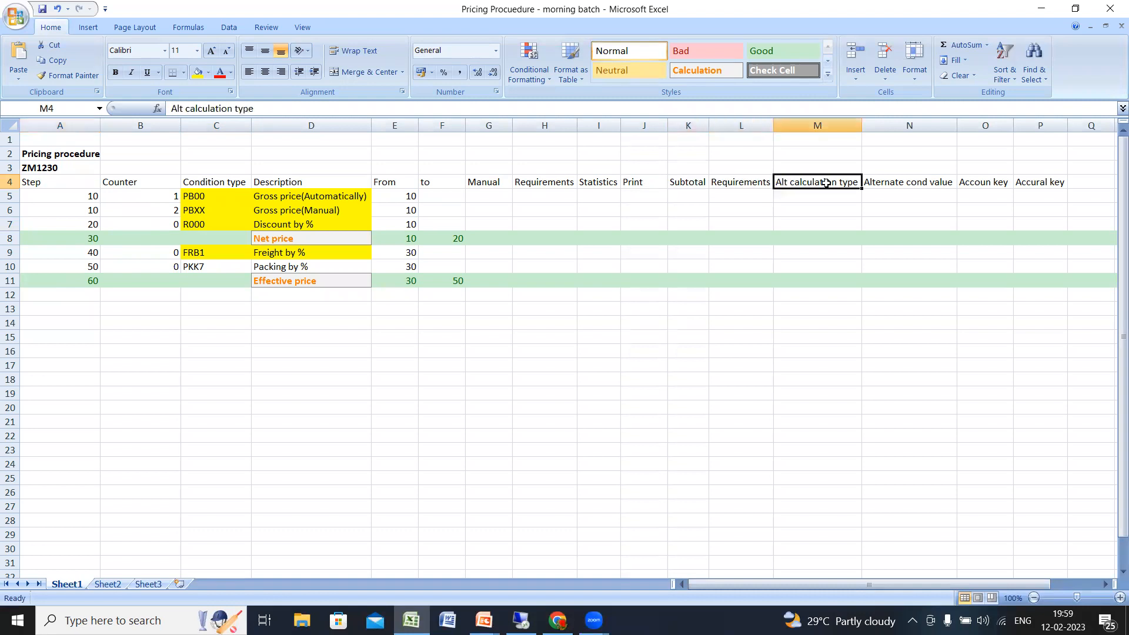
left_click(900, 183)
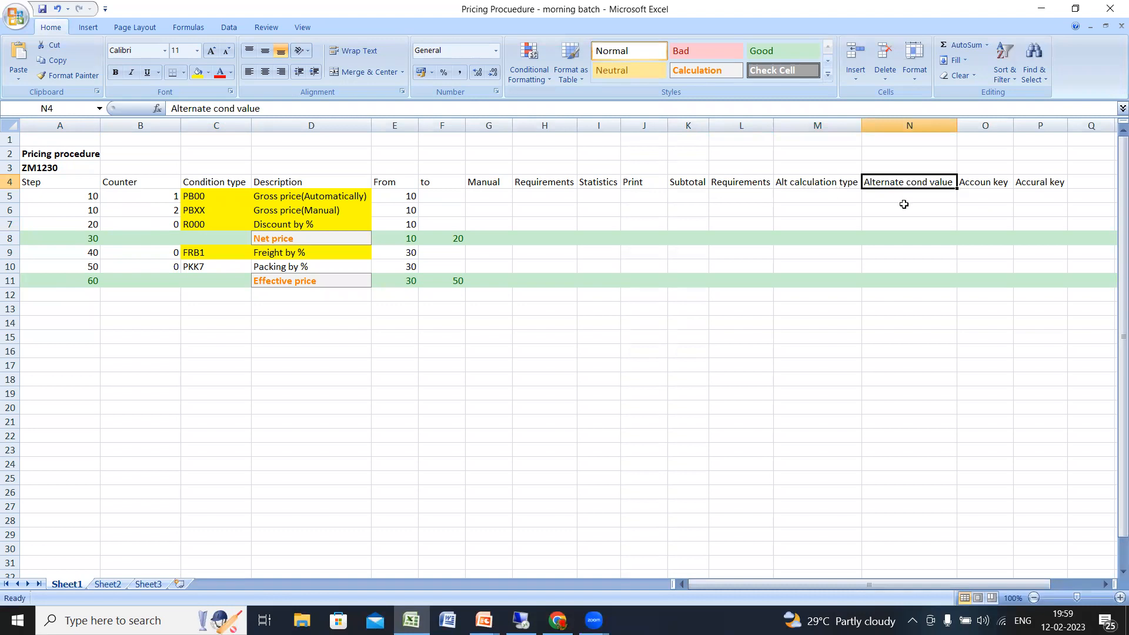
left_click(1003, 183)
left_click(1036, 189)
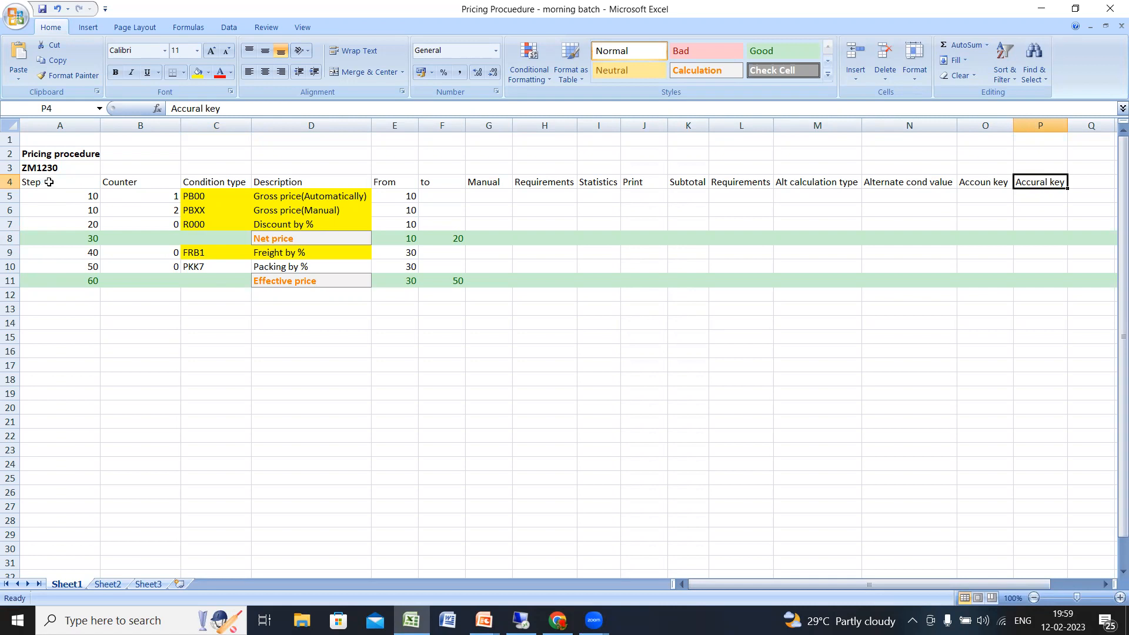
- Examine the Step column and compare the step numbers of the PB00 and PBXX rows
left_click(49, 182)
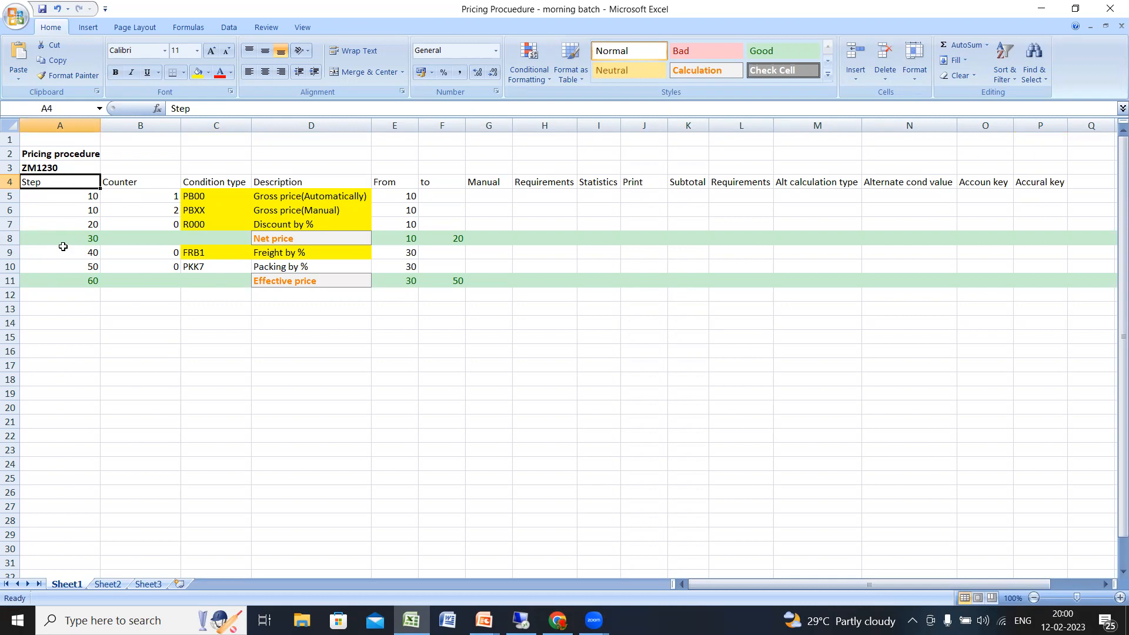
left_click(83, 196)
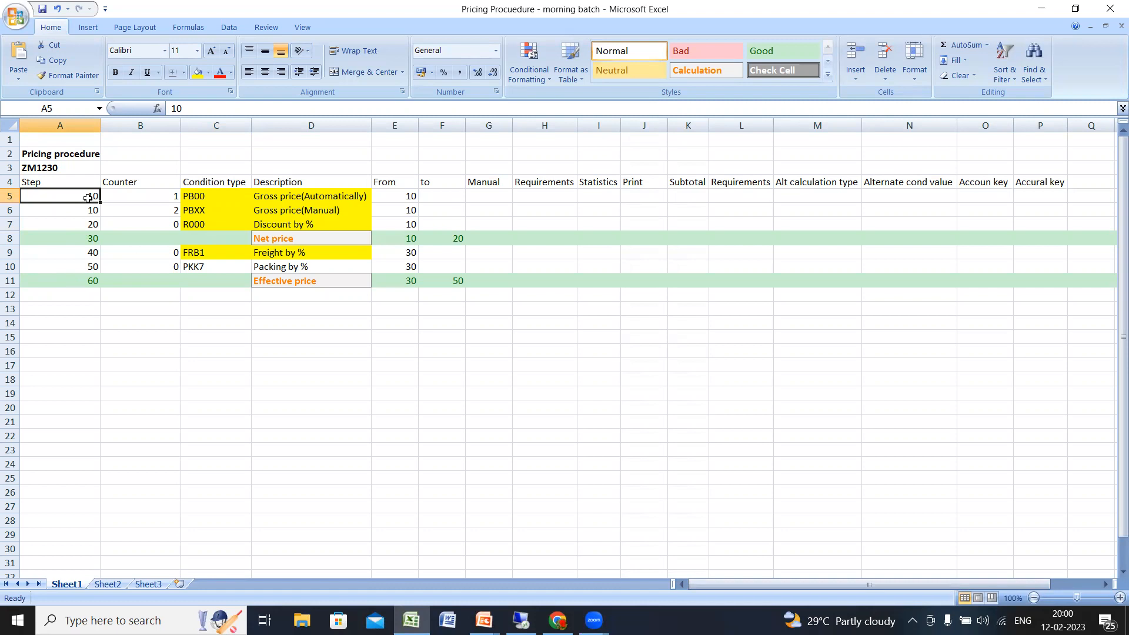
left_click_drag(86, 197, 85, 210)
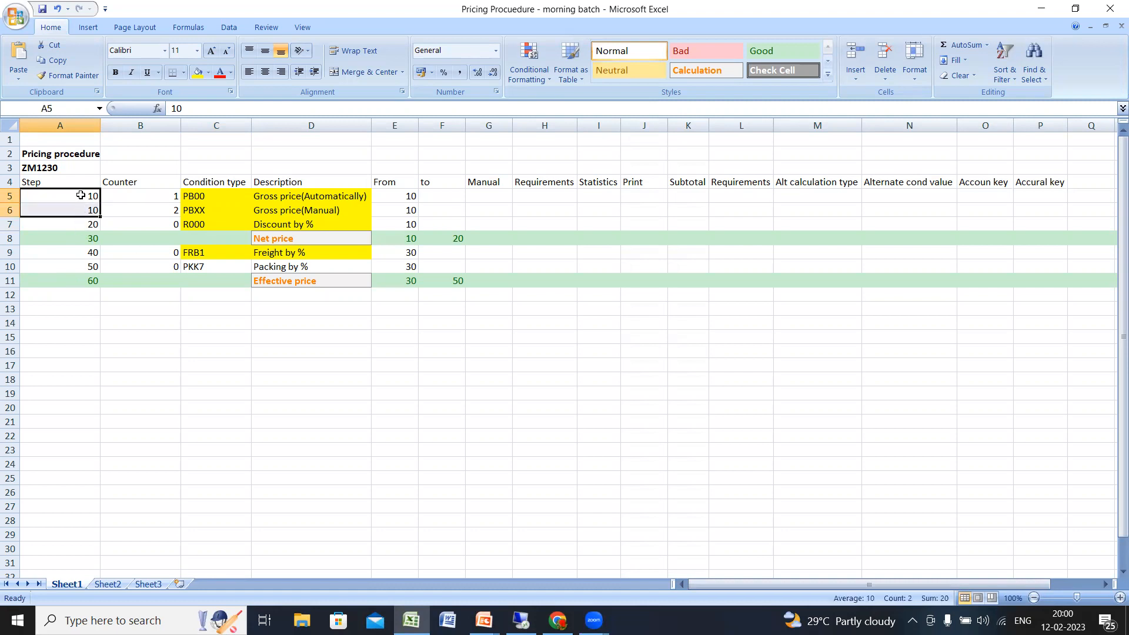
left_click(81, 198)
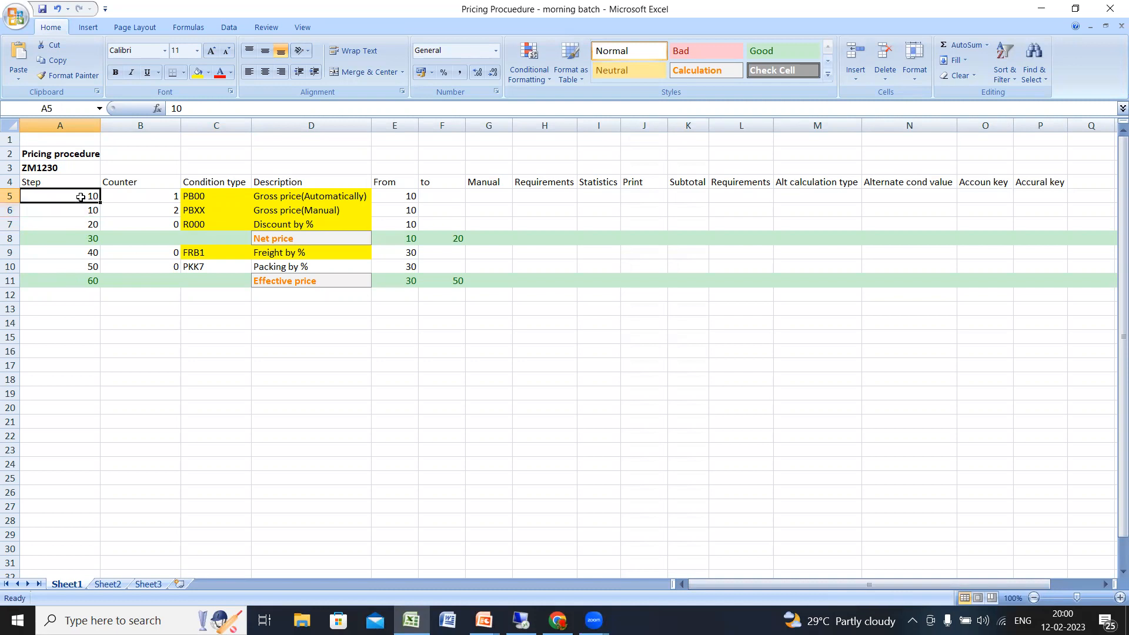
left_click(83, 206)
left_click(83, 198)
left_click(83, 206)
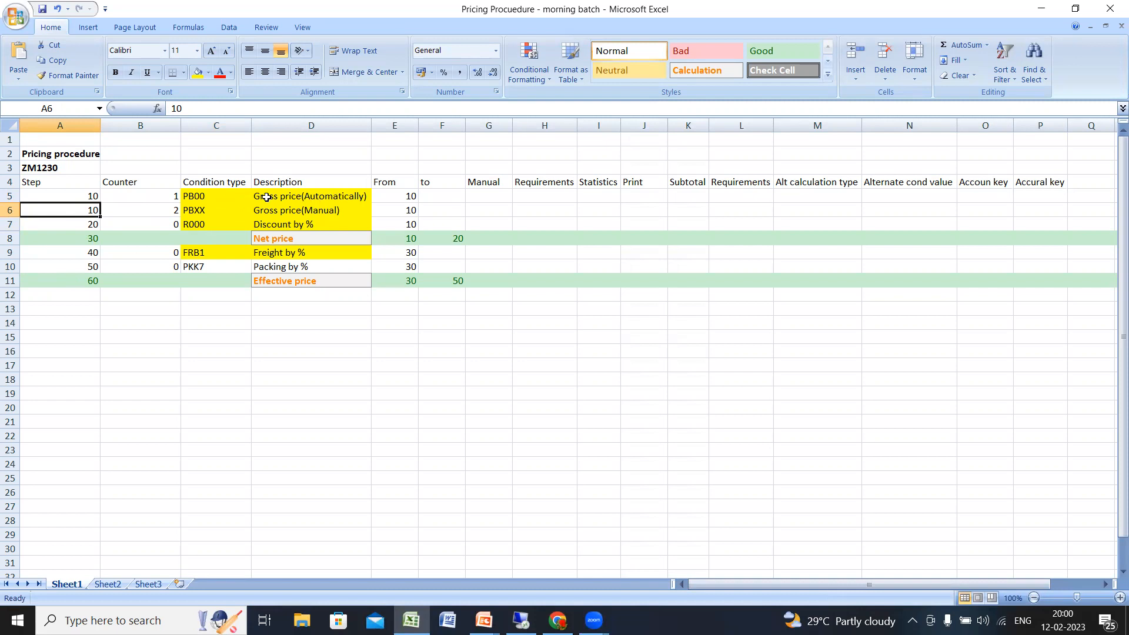
- Compare the automatic and manual gross price rows by condition type, counter and step number
left_click(330, 200)
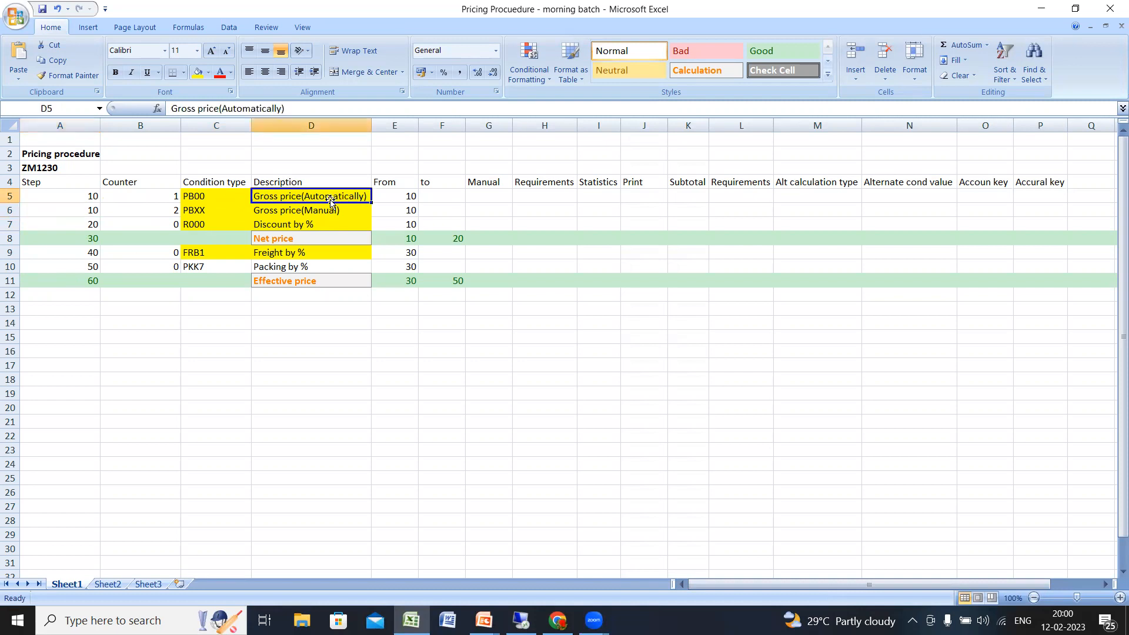
left_click(204, 213)
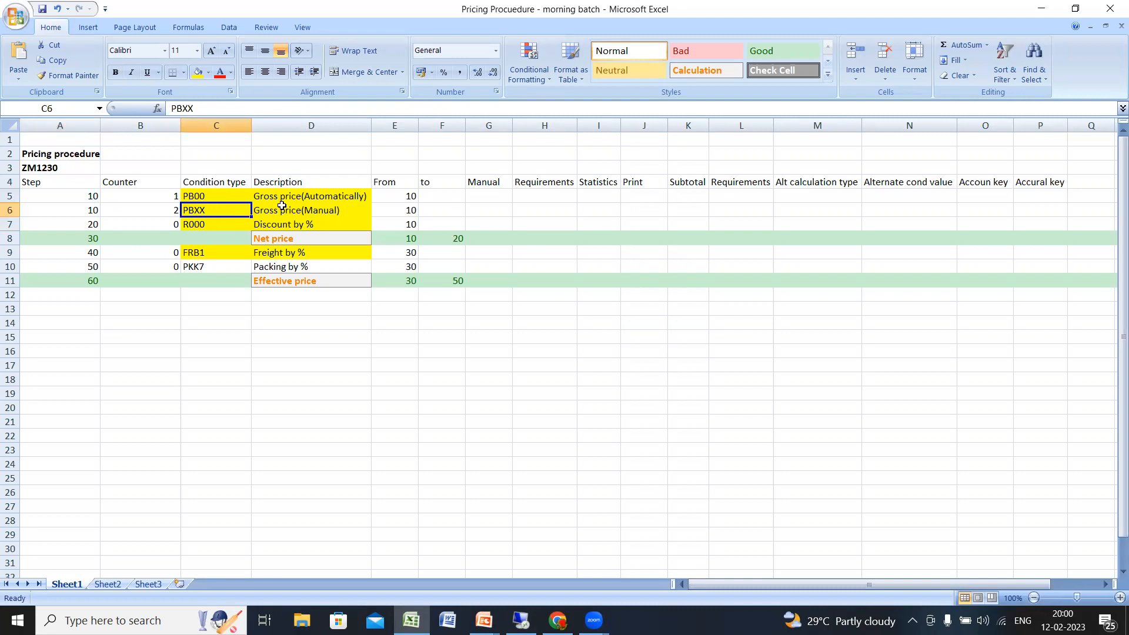
left_click(166, 196)
left_click(166, 209)
left_click(165, 200)
left_click(167, 211)
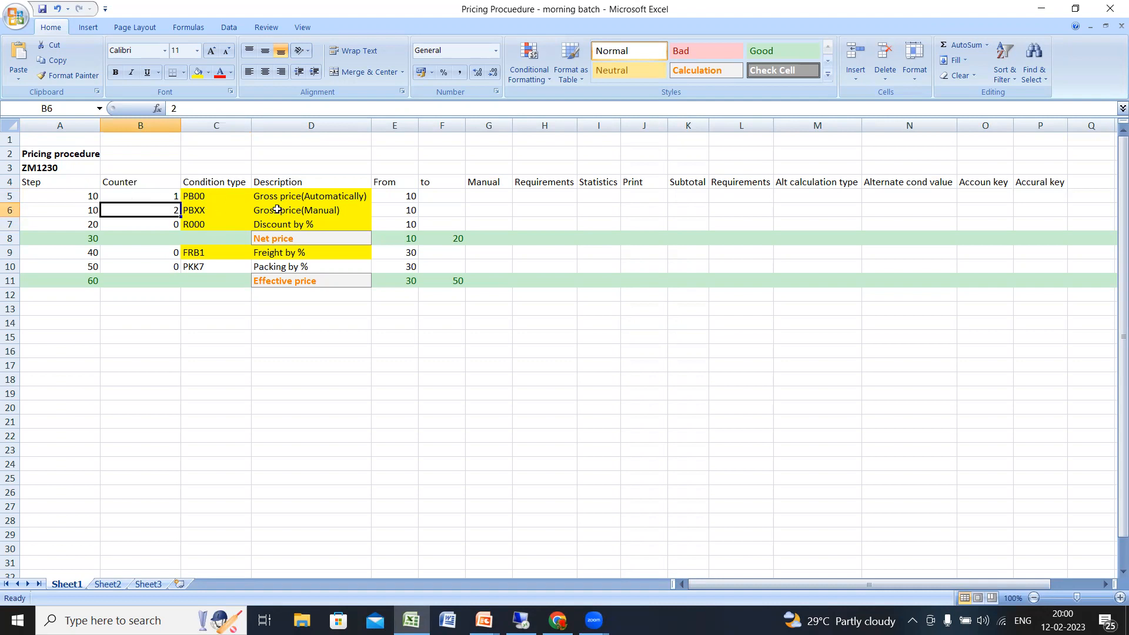
left_click(75, 196)
left_click(75, 210)
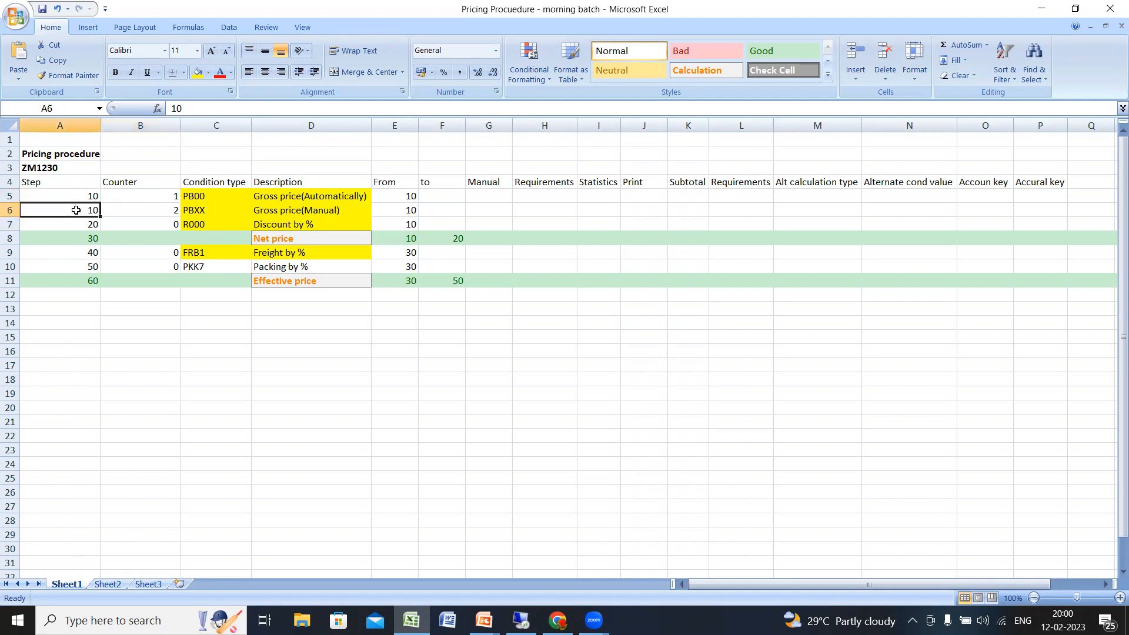
- Examine the step and counter of the R000 discount row together with the gross price condition types
left_click(207, 224)
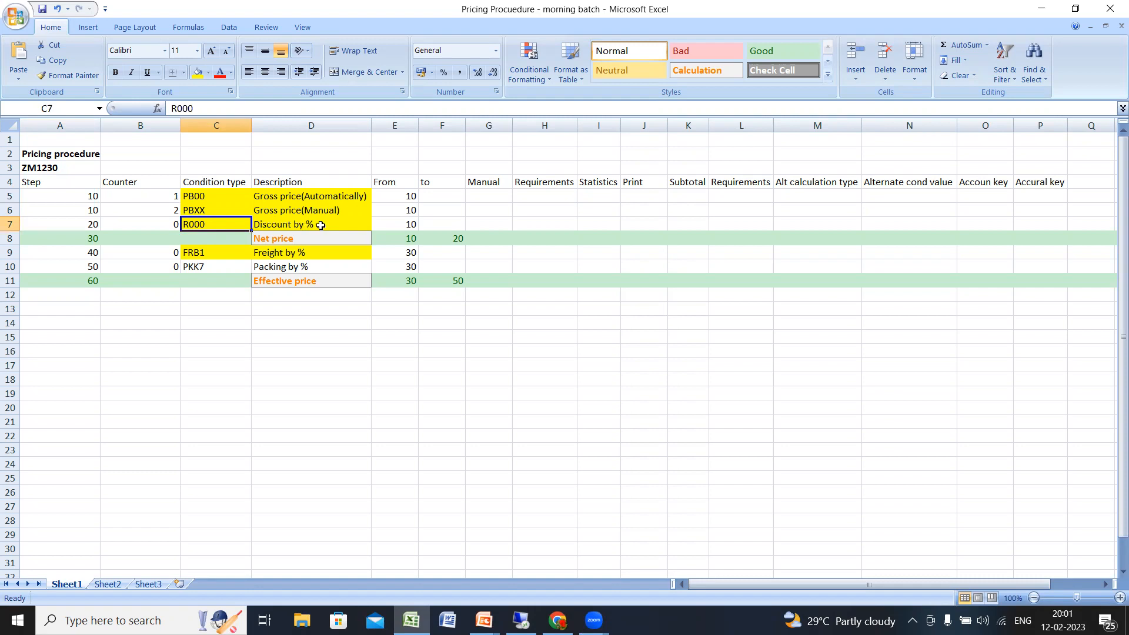
left_click(87, 225)
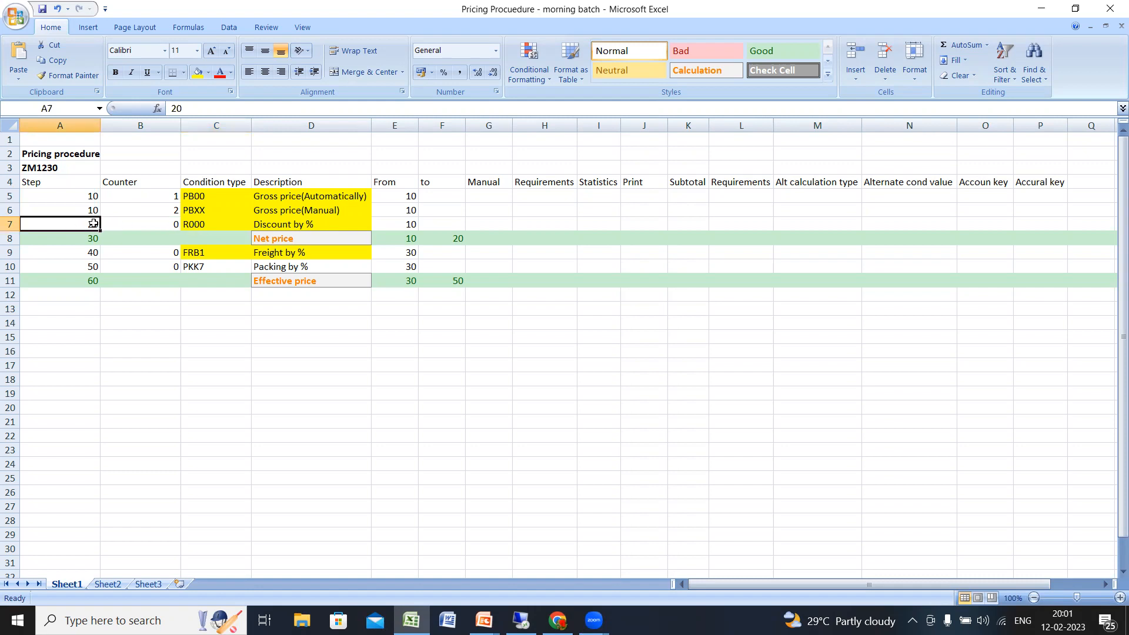
left_click(168, 224)
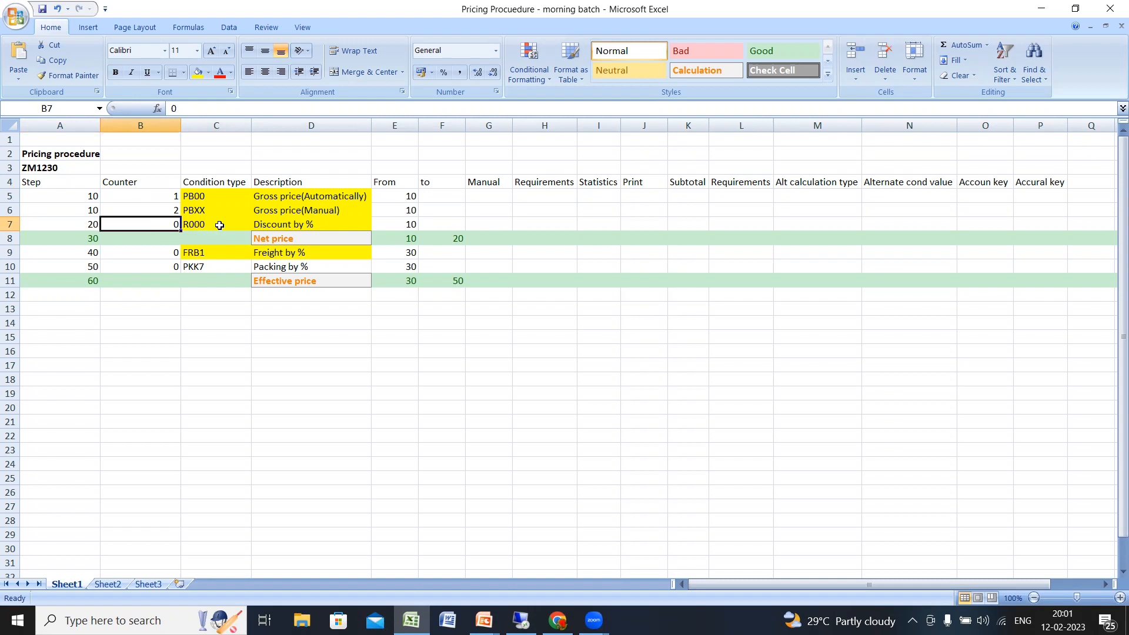
left_click_drag(214, 195, 309, 224)
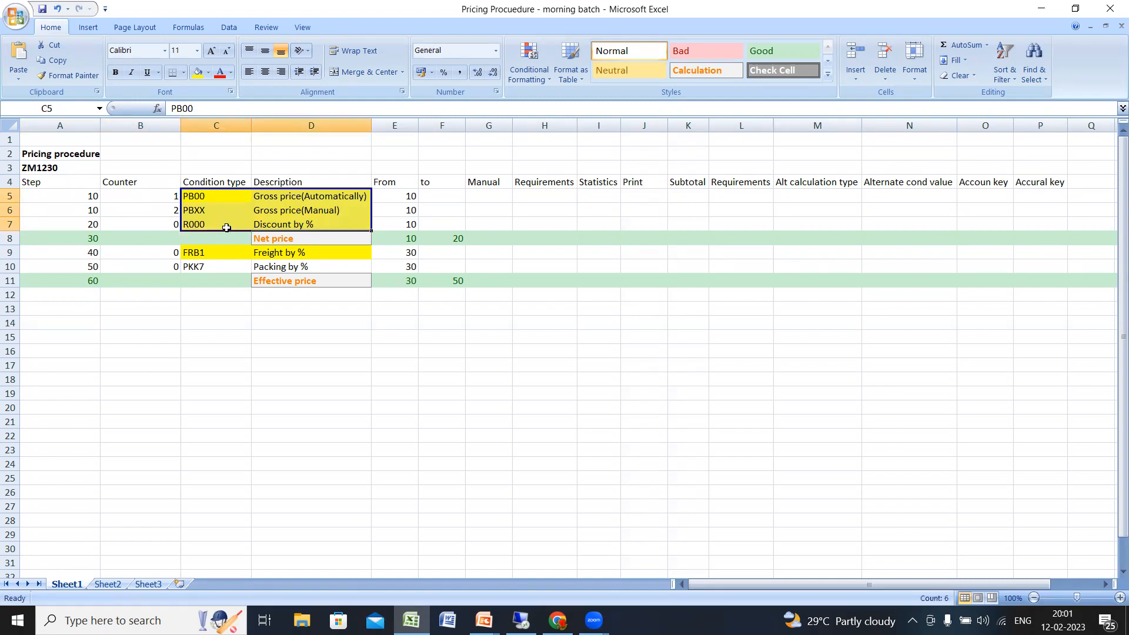
- Review the Net price row in relation to the FRB1 freight and PKK7 packing rows
left_click(307, 241)
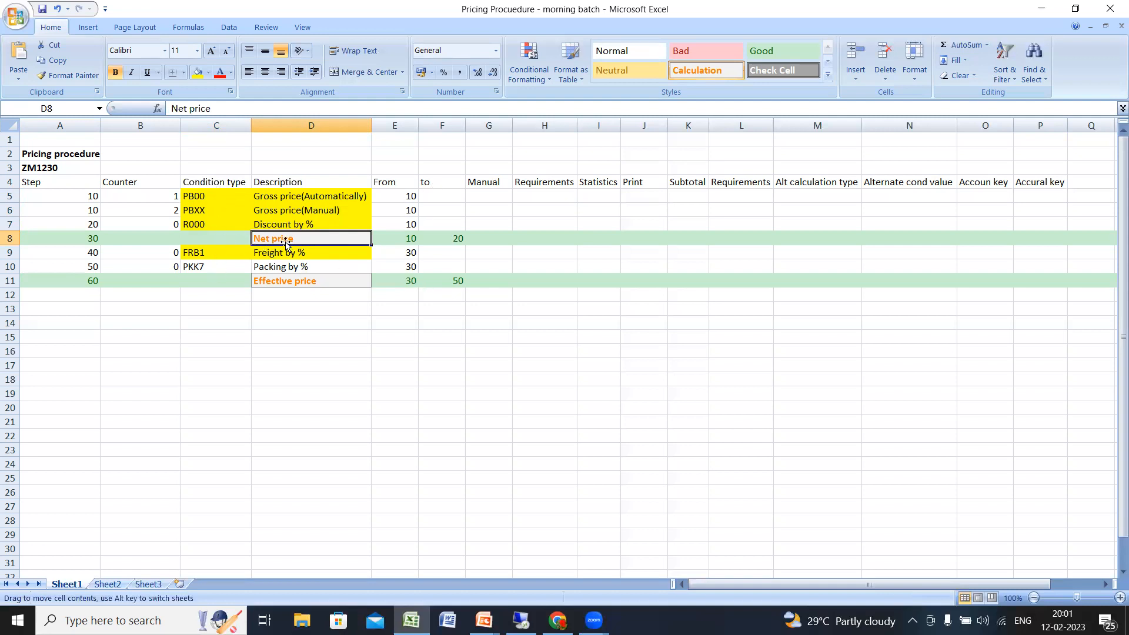
left_click(213, 255)
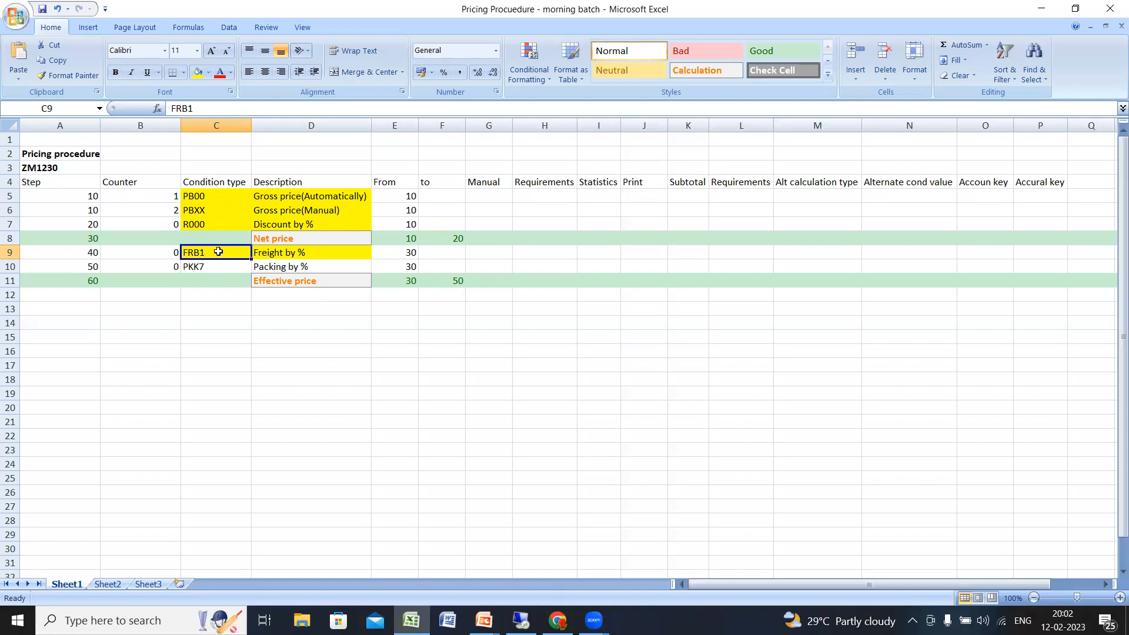
left_click(291, 241)
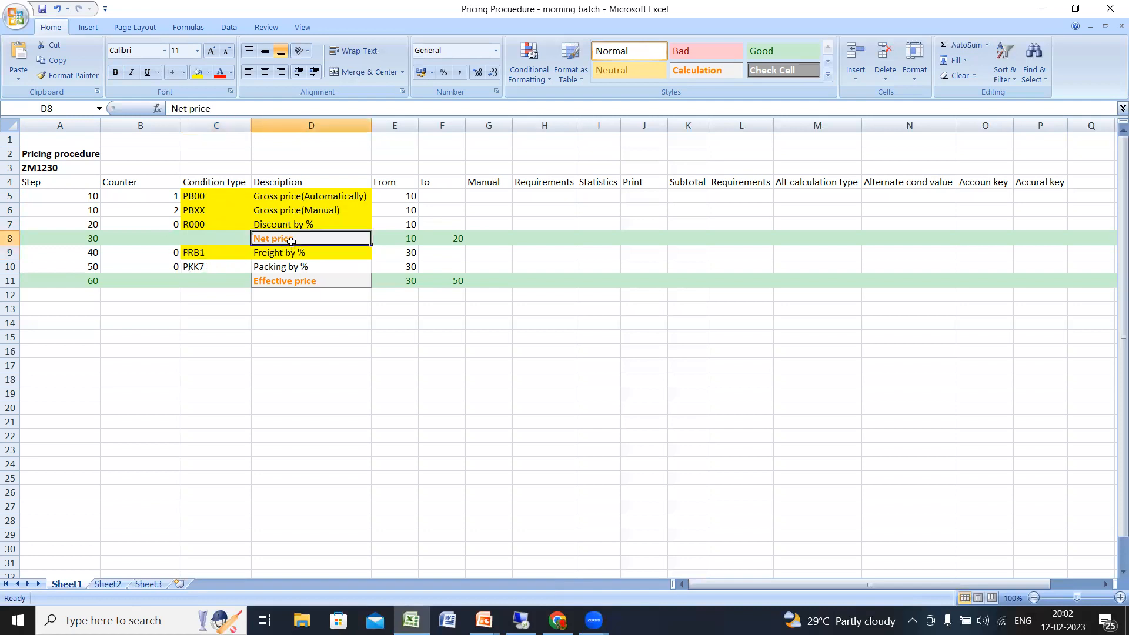
left_click(223, 269)
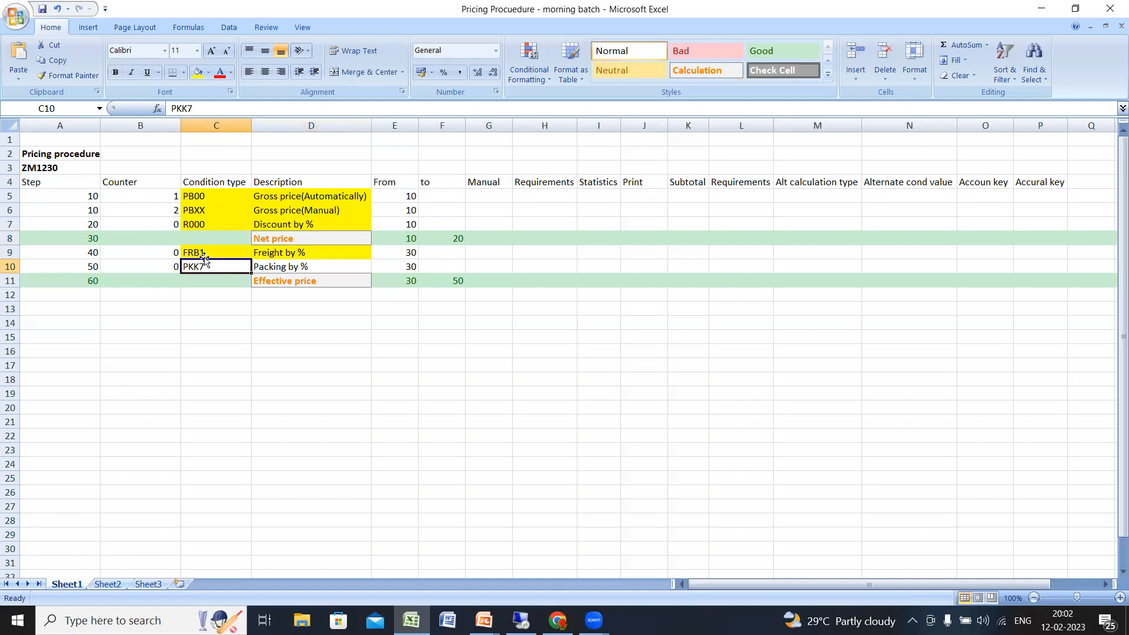
left_click(259, 239)
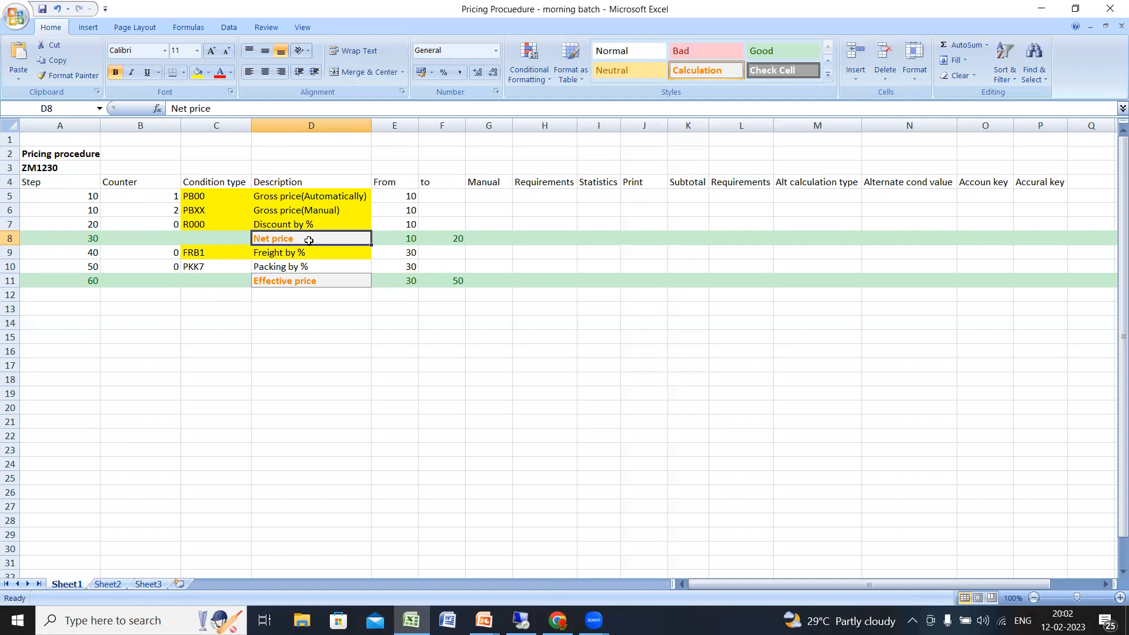
left_click(217, 268)
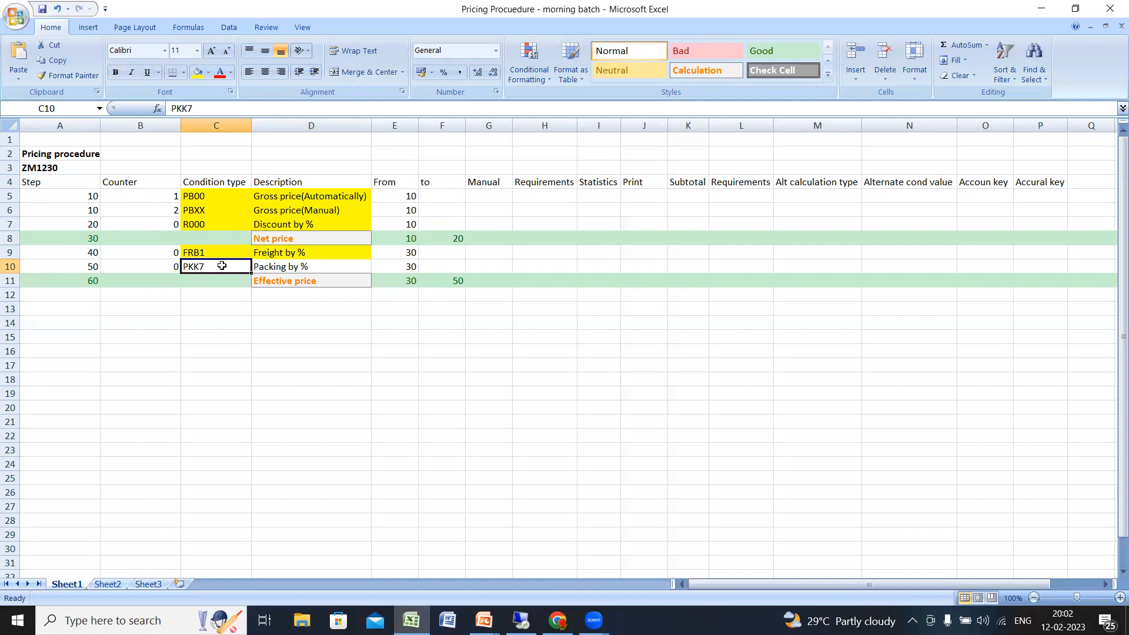
- Compare the From values of the PB00 and PBXX gross price rows with their step numbers
left_click_drag(218, 200, 211, 266)
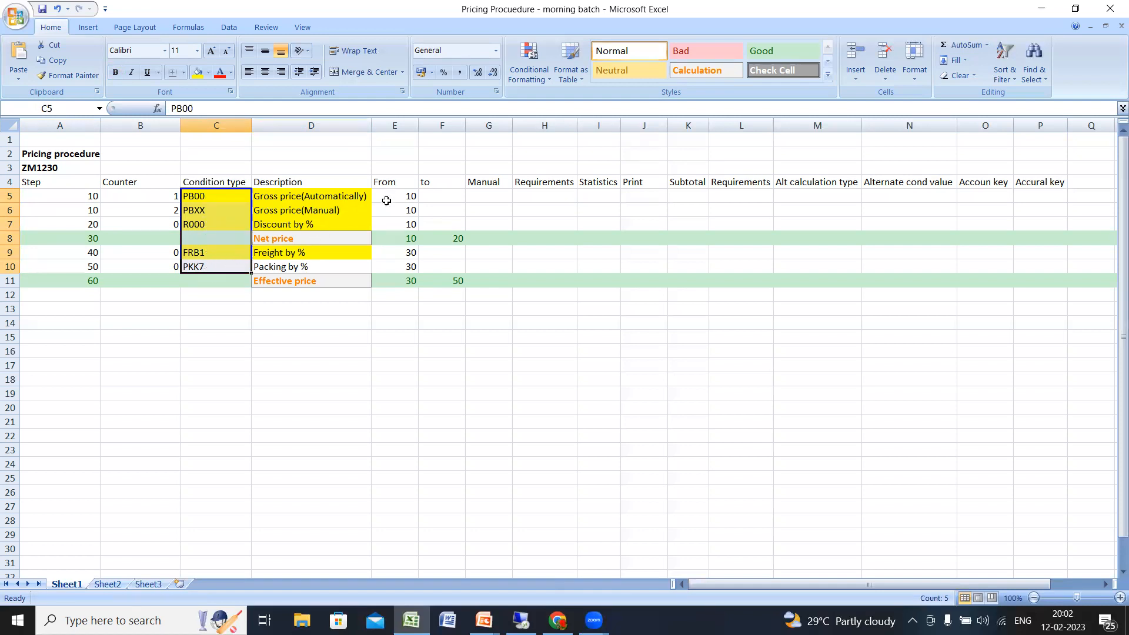
left_click_drag(390, 184, 440, 184)
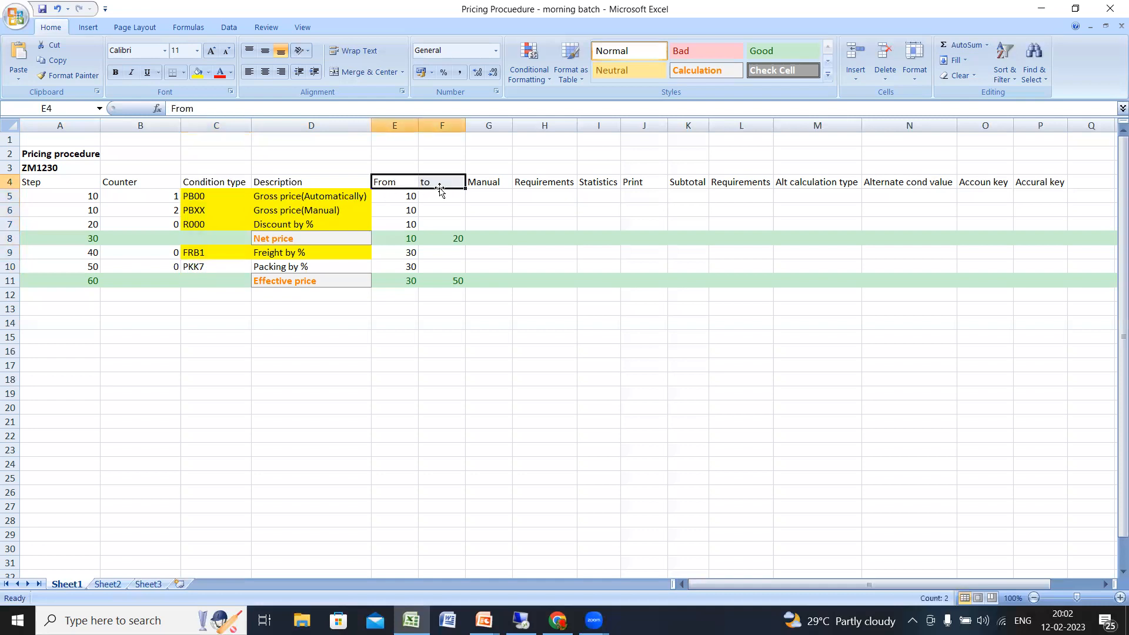
left_click(398, 196)
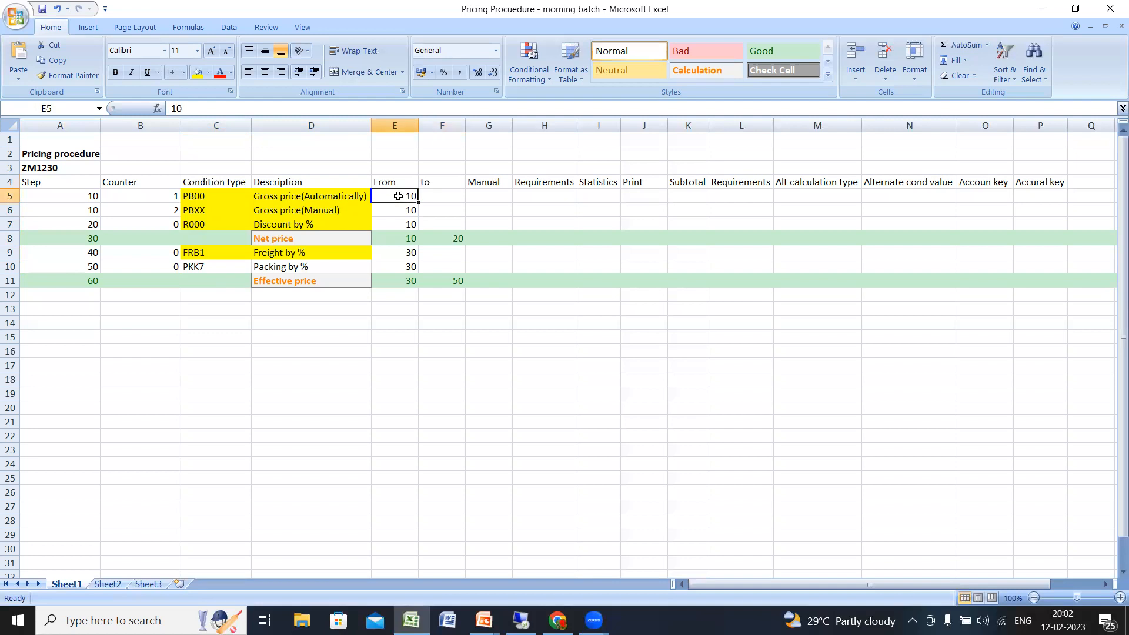
left_click(86, 197)
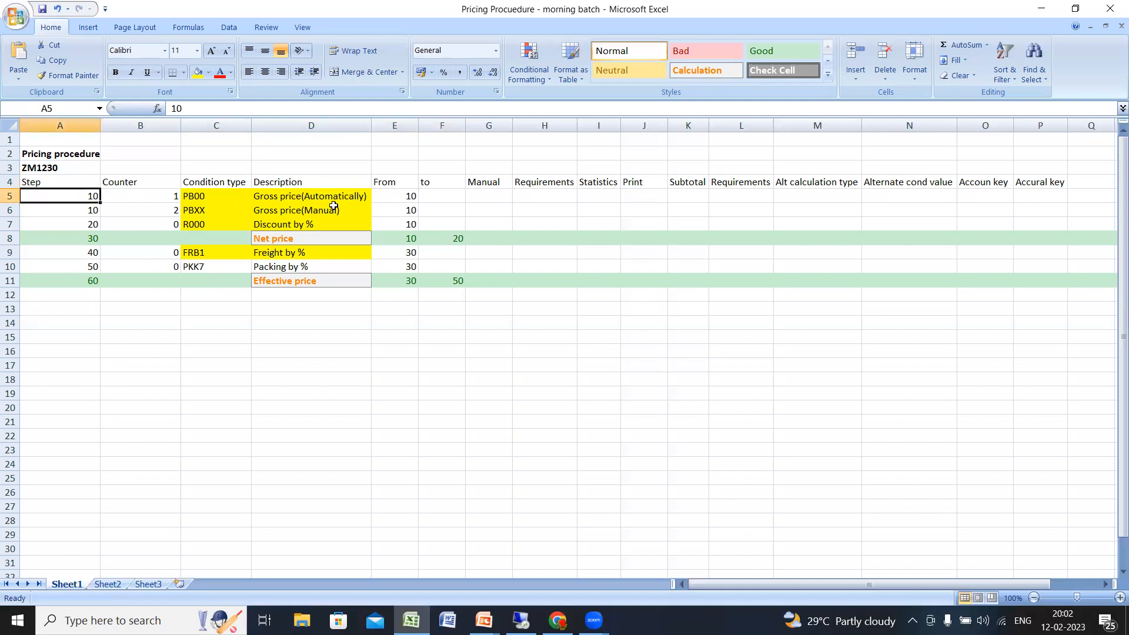
left_click(207, 194)
left_click(383, 210)
left_click(286, 213)
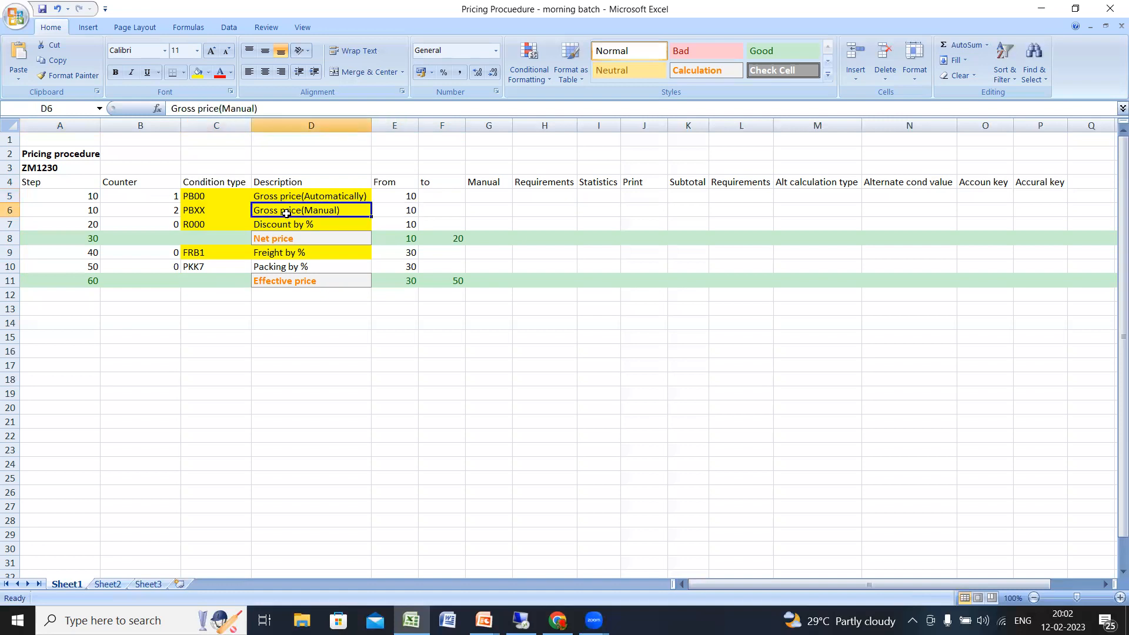
left_click(95, 210)
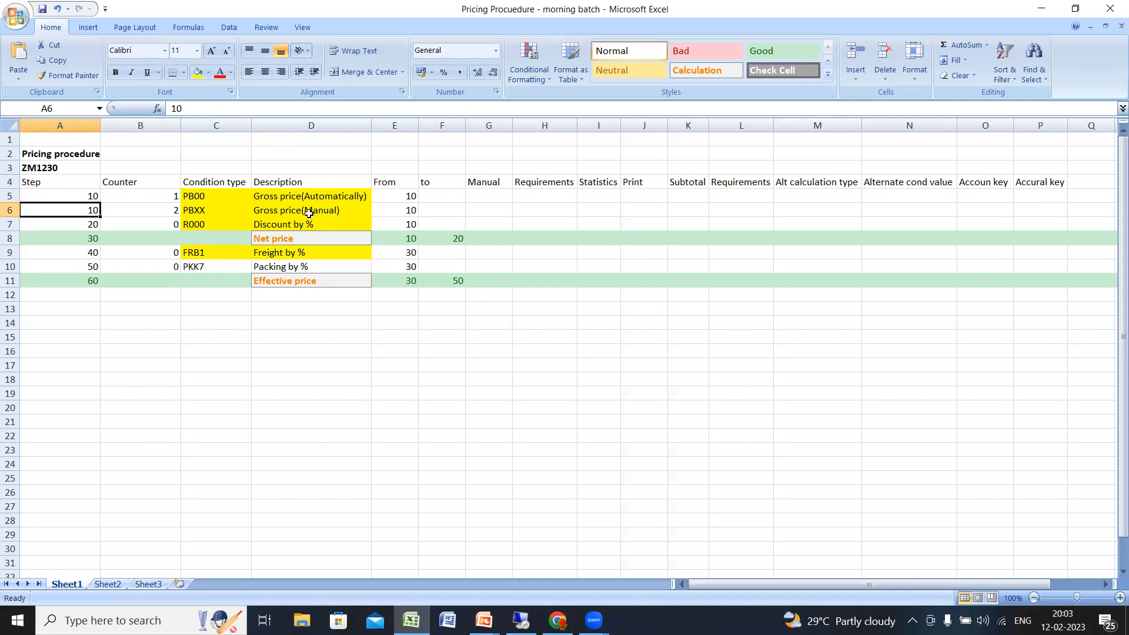
- Examine how the From value of the R000 discount row refers to the step of the two gross price rows
left_click(404, 228)
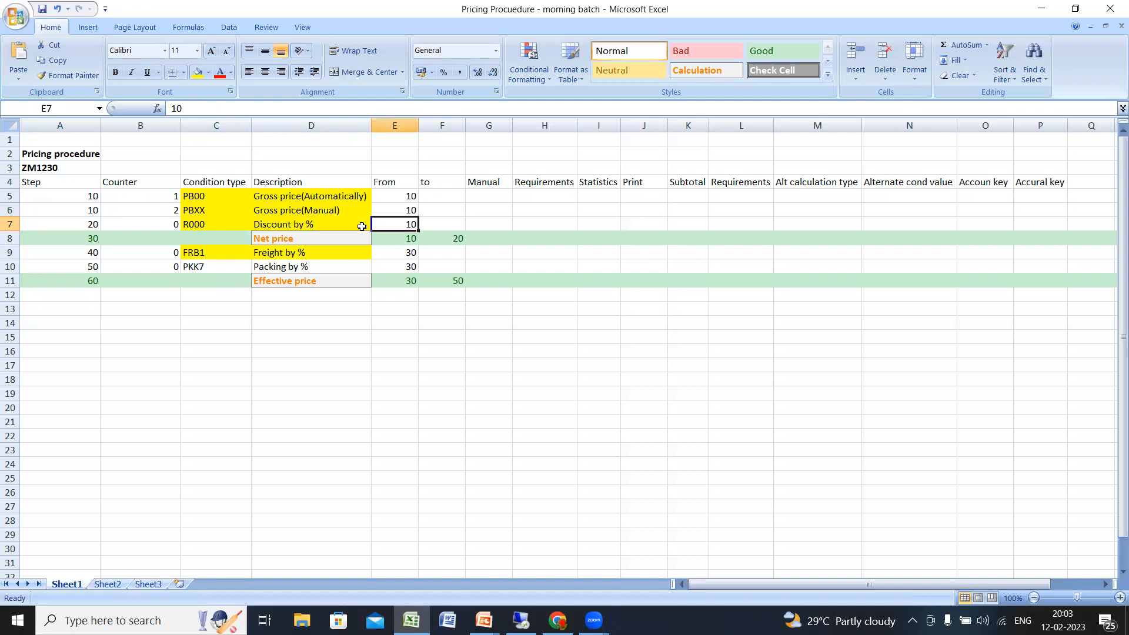
left_click(318, 226)
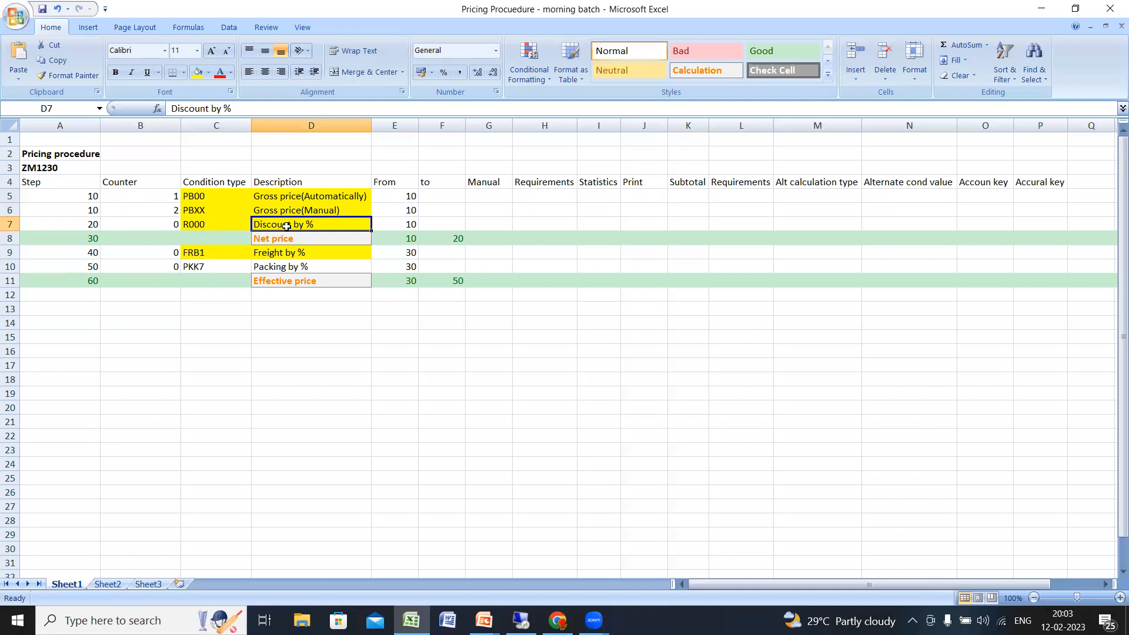
left_click(94, 224)
left_click(272, 227)
left_click(269, 202)
left_click(271, 209)
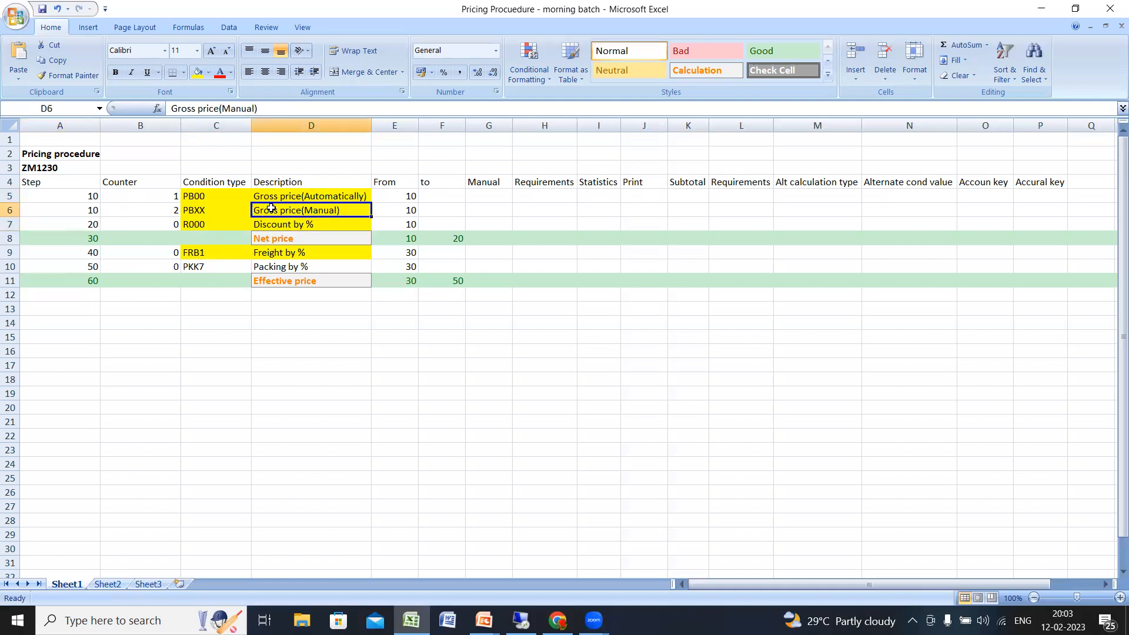
left_click(271, 198)
left_click(275, 206)
left_click(280, 194)
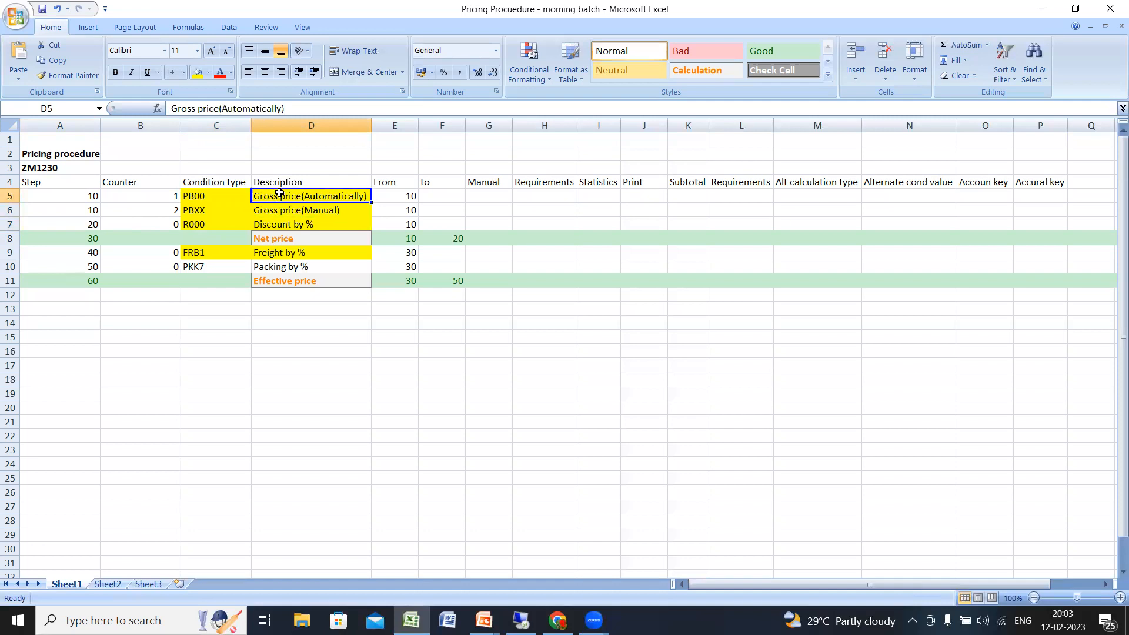
left_click(285, 225)
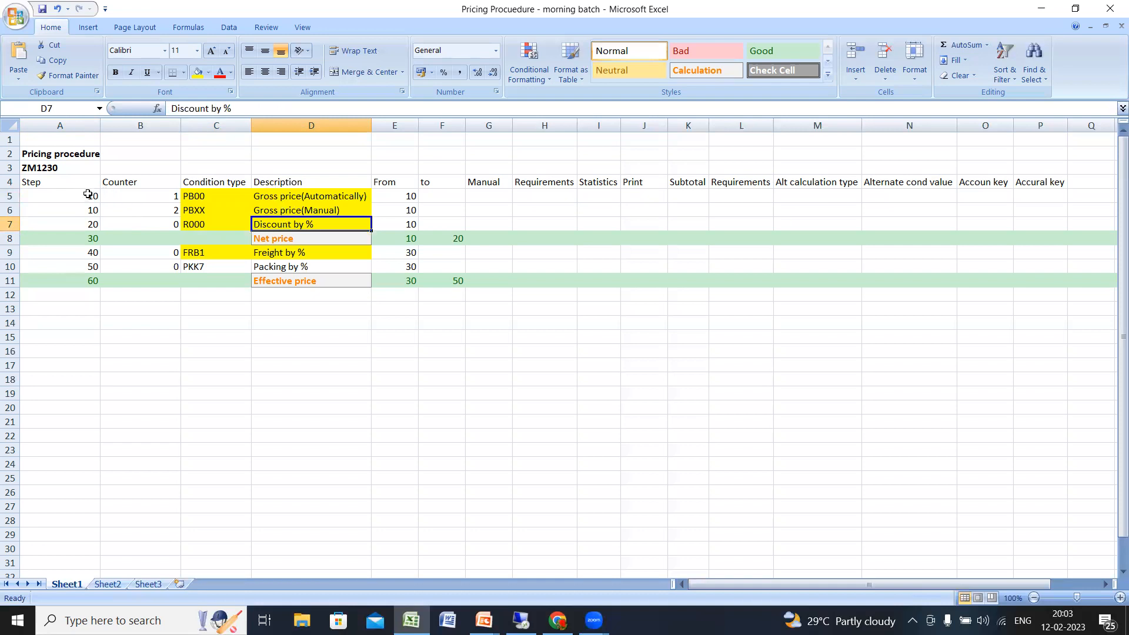
left_click_drag(88, 194, 88, 210)
left_click(393, 226)
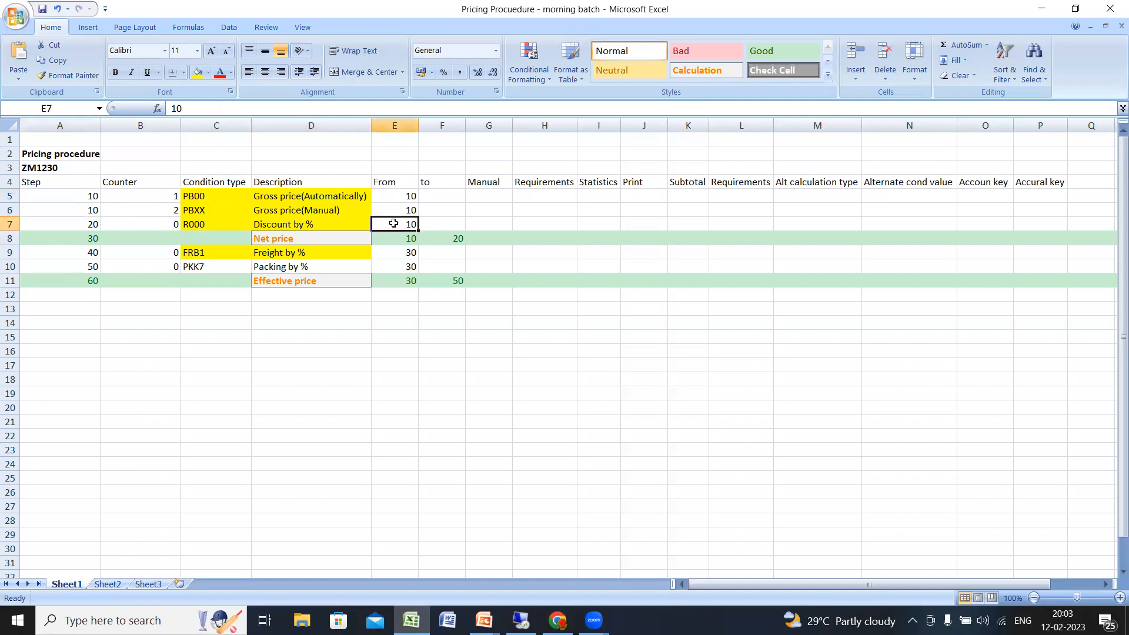
- Review the From and to range of the Net price row against the gross price and discount steps
left_click(341, 239)
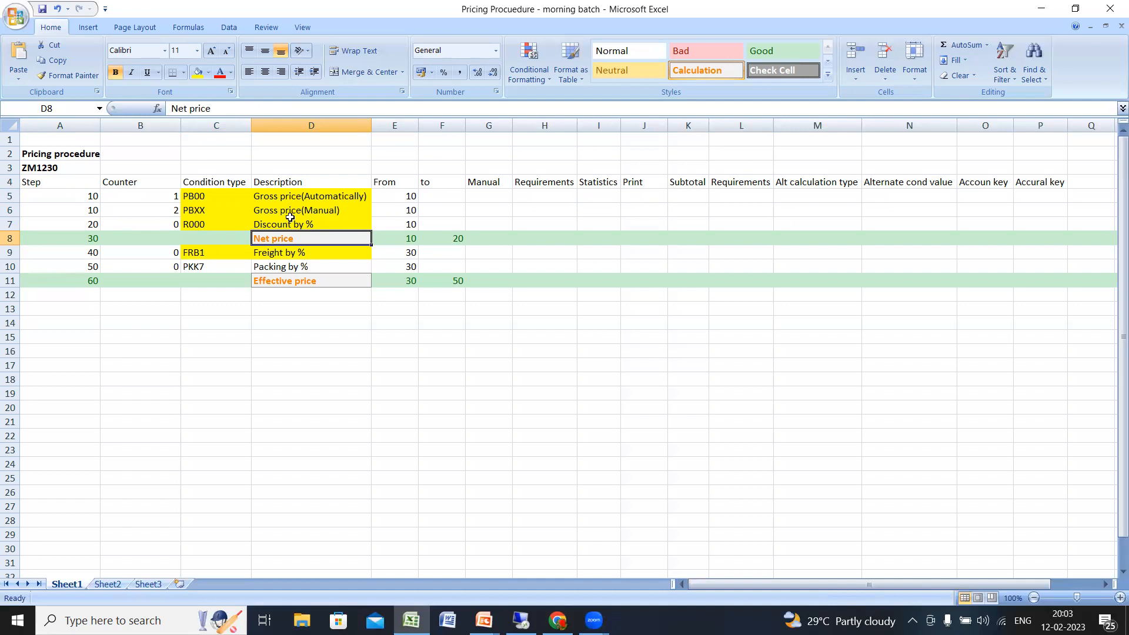
left_click(89, 201)
left_click(92, 223)
left_click(385, 242)
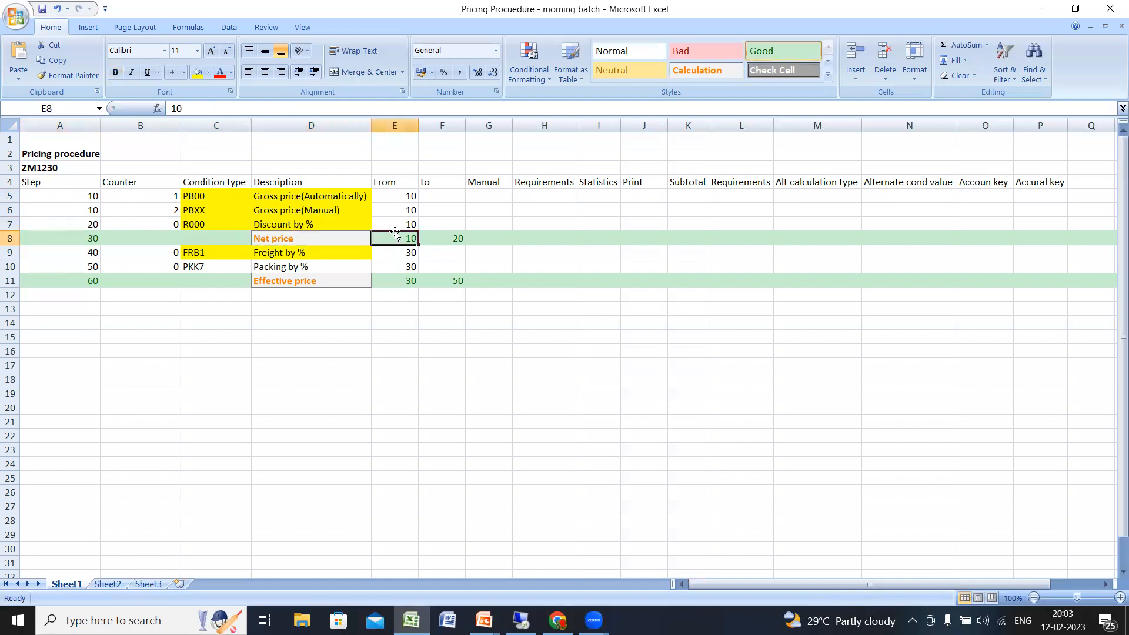
left_click(337, 239)
left_click(406, 238)
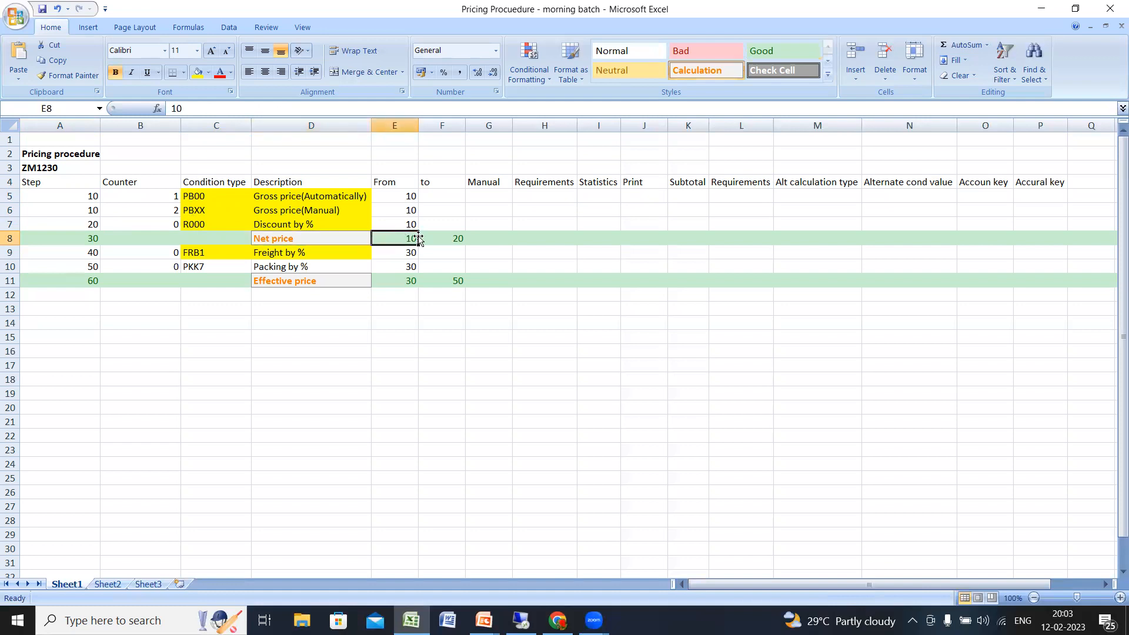
left_click(452, 237)
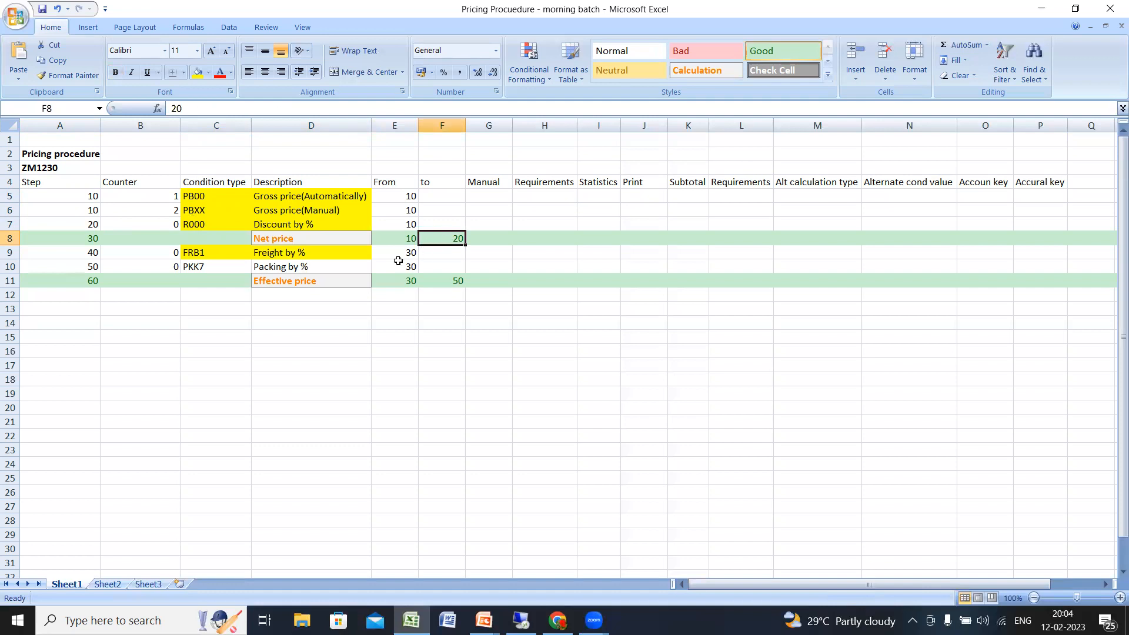
left_click(315, 241)
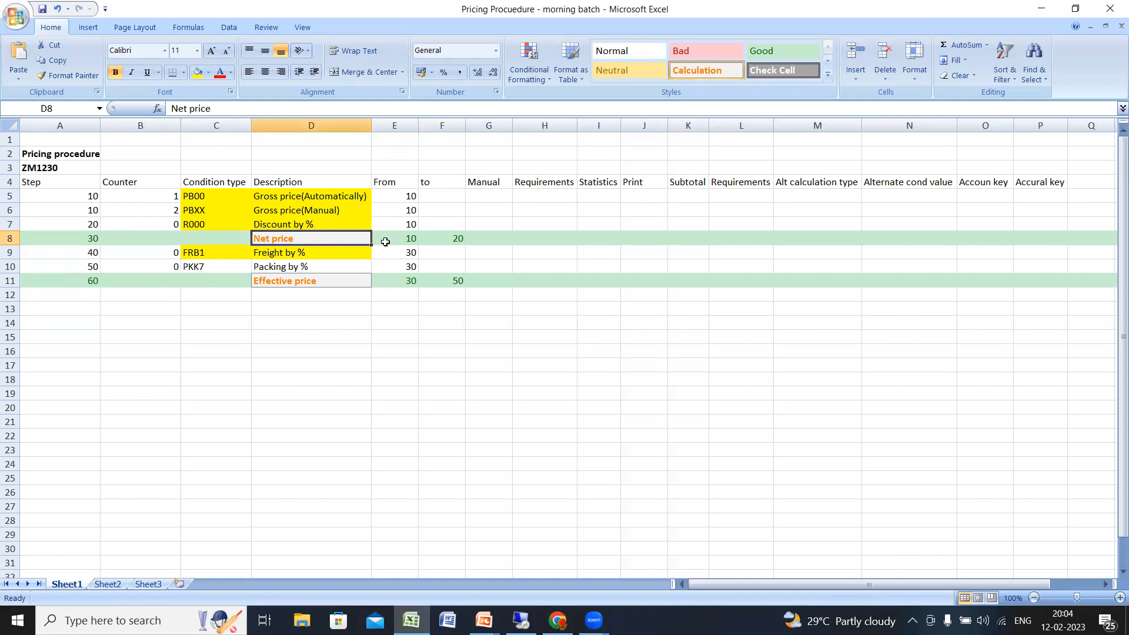
left_click_drag(407, 243, 450, 239)
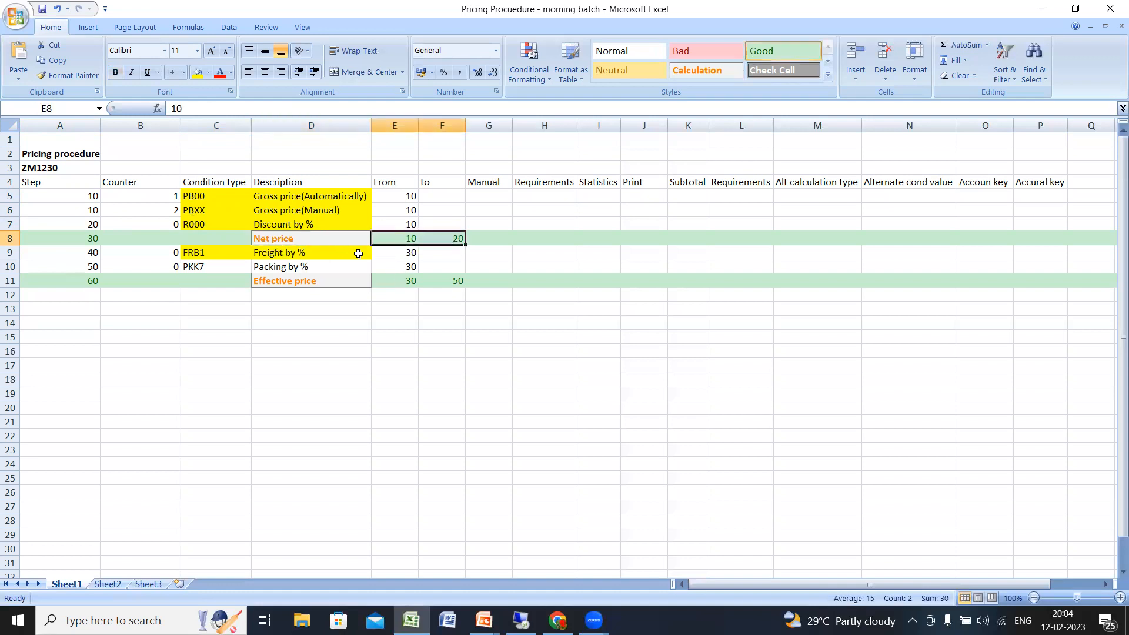
- Compare the From values of the FRB1 freight and PKK7 packing rows with the Net price step number
left_click(398, 254)
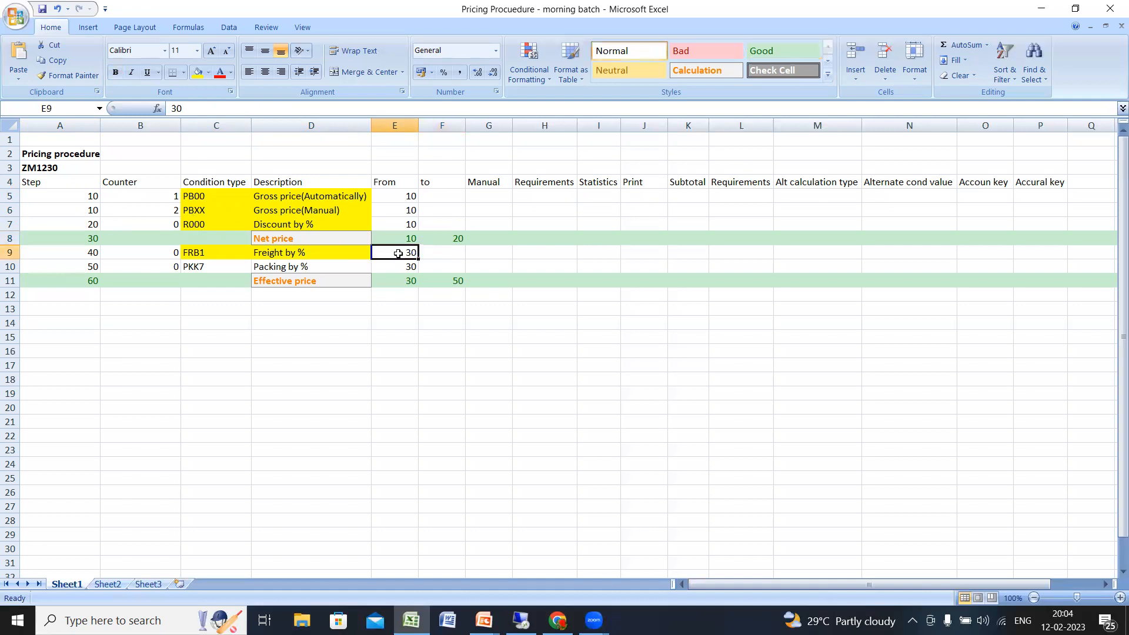
left_click(309, 254)
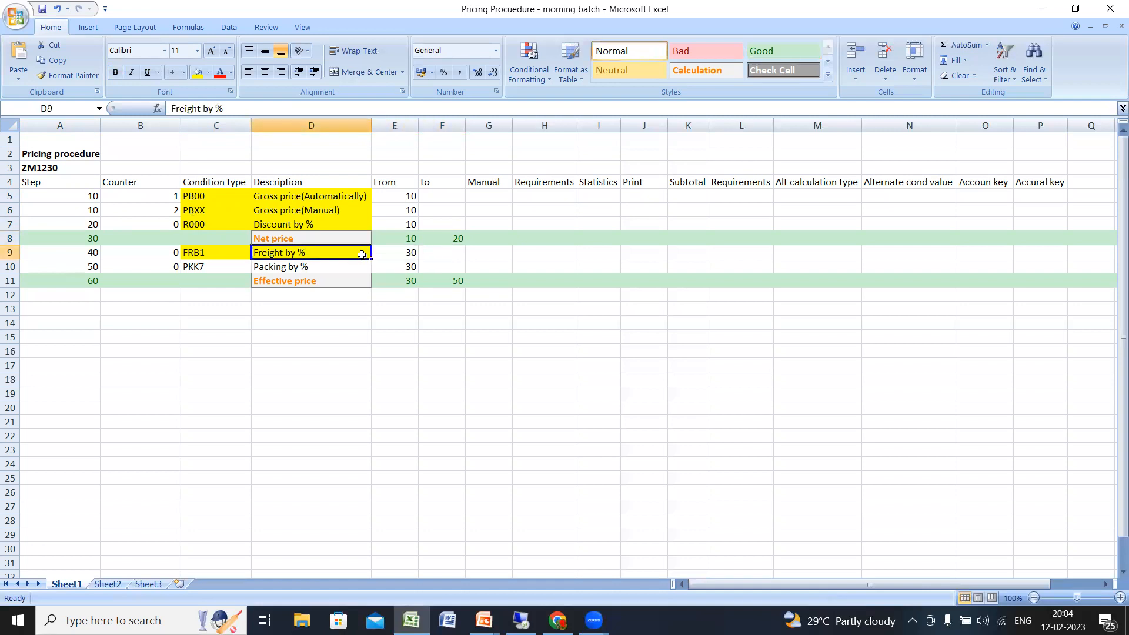
left_click(411, 255)
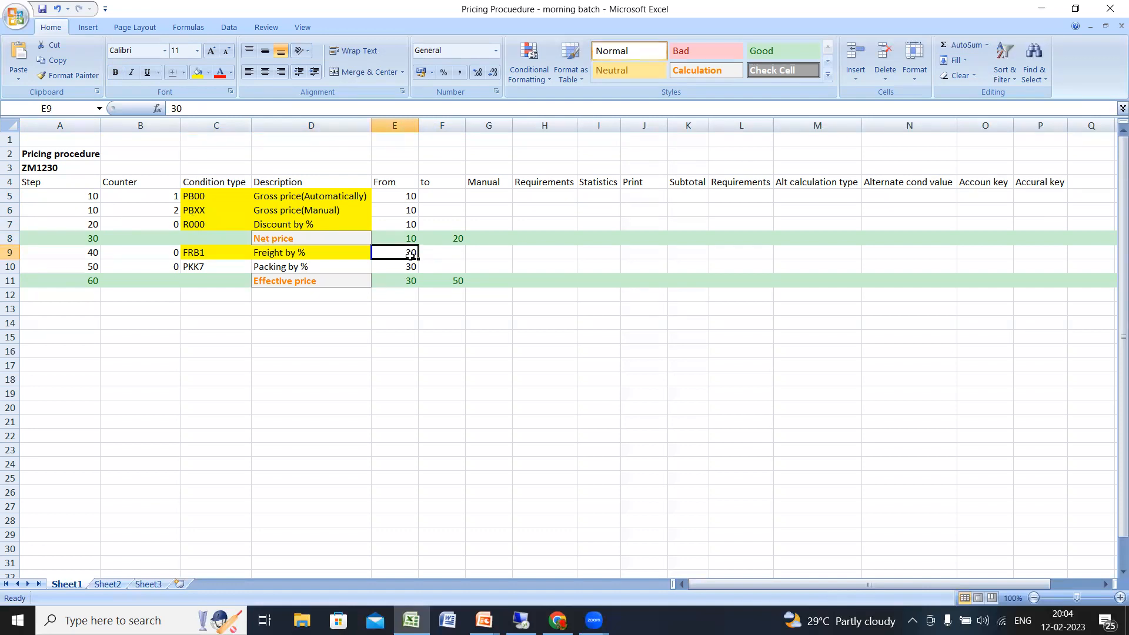
left_click(347, 238)
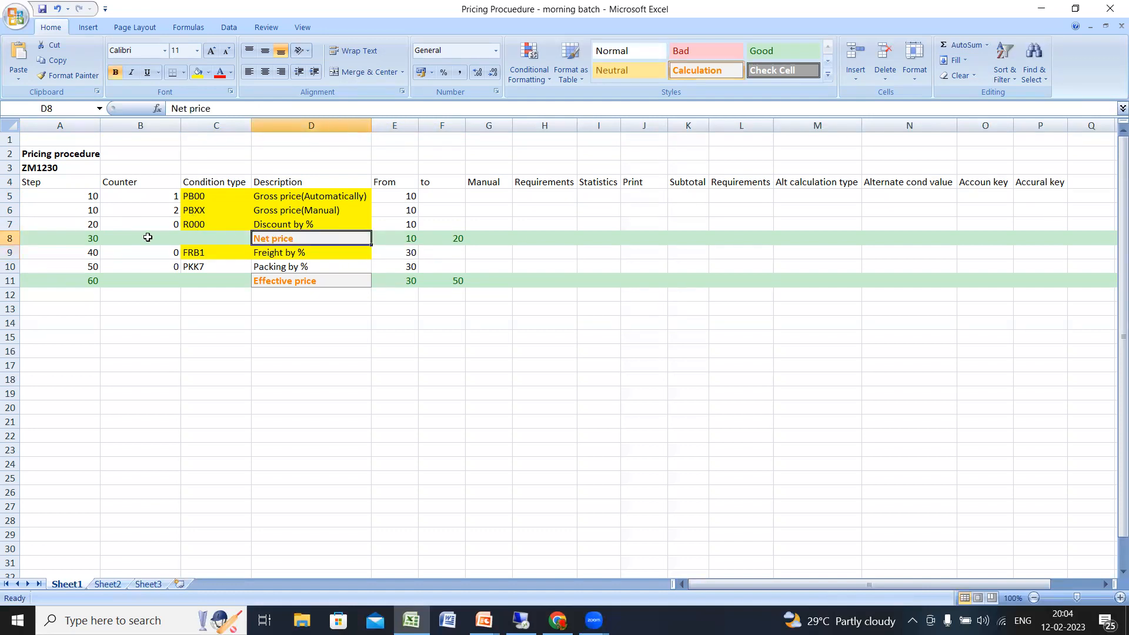
left_click(410, 253)
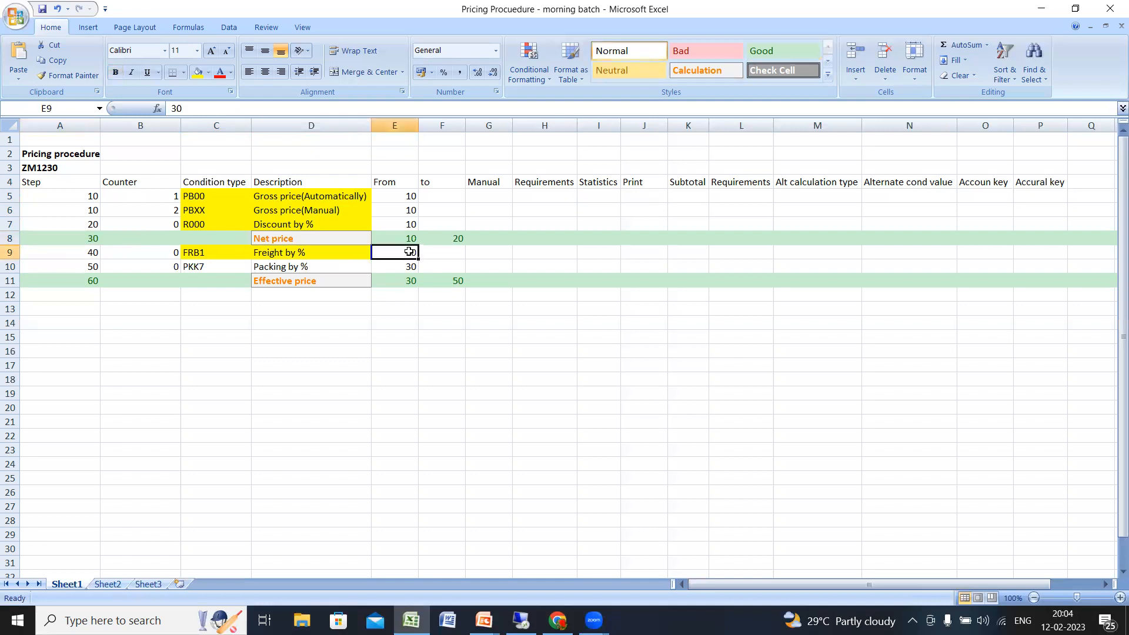
left_click(293, 268)
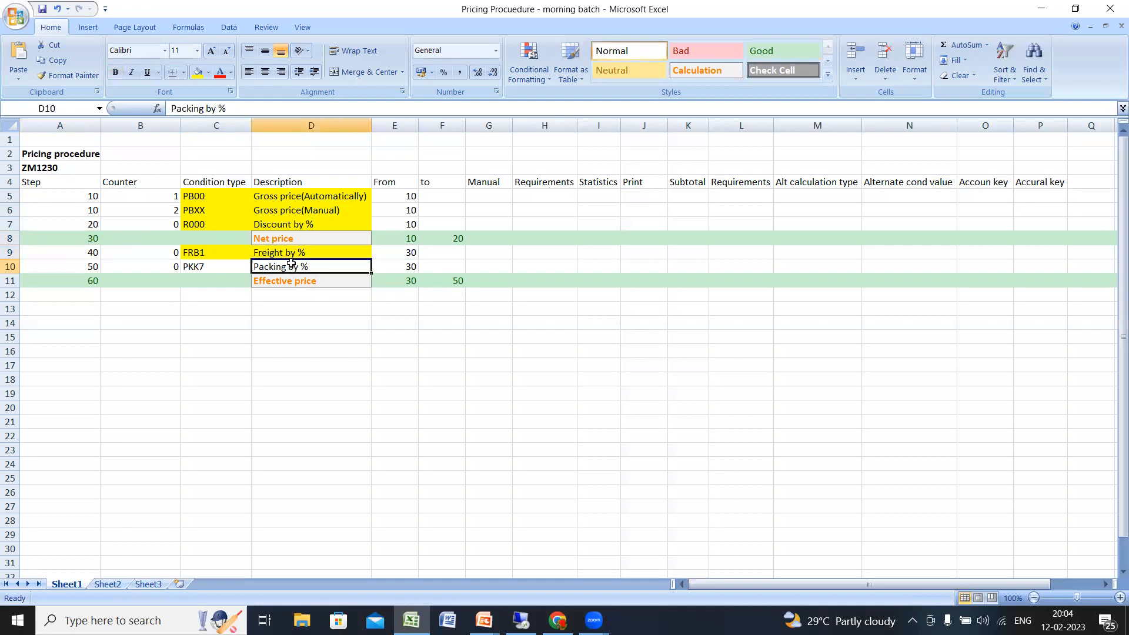
left_click(313, 239)
left_click(88, 240)
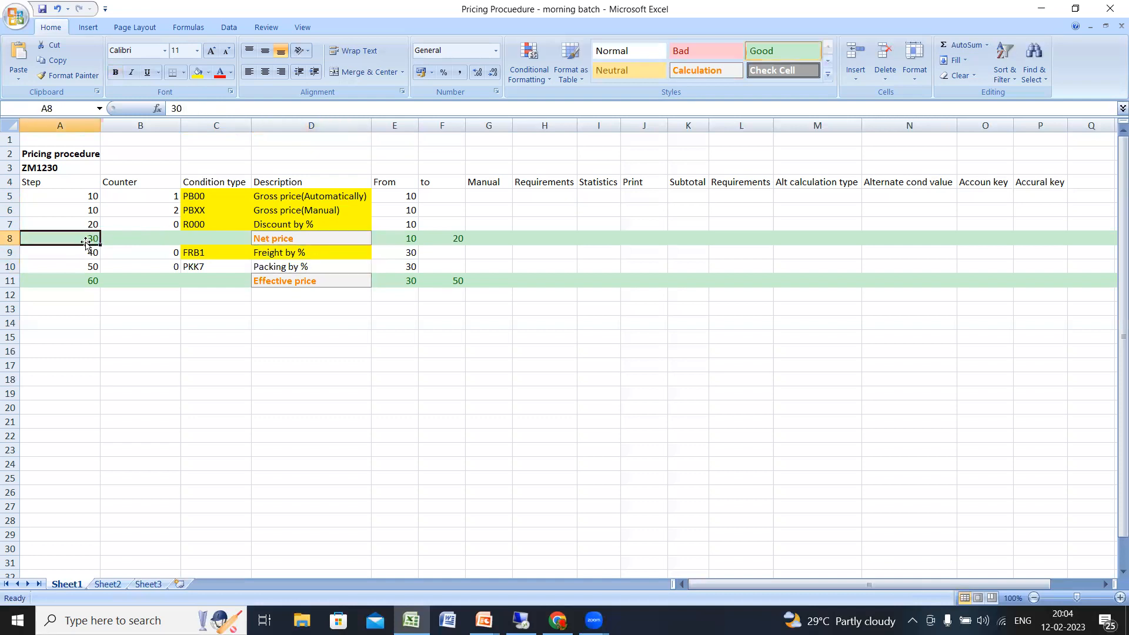
left_click(411, 268)
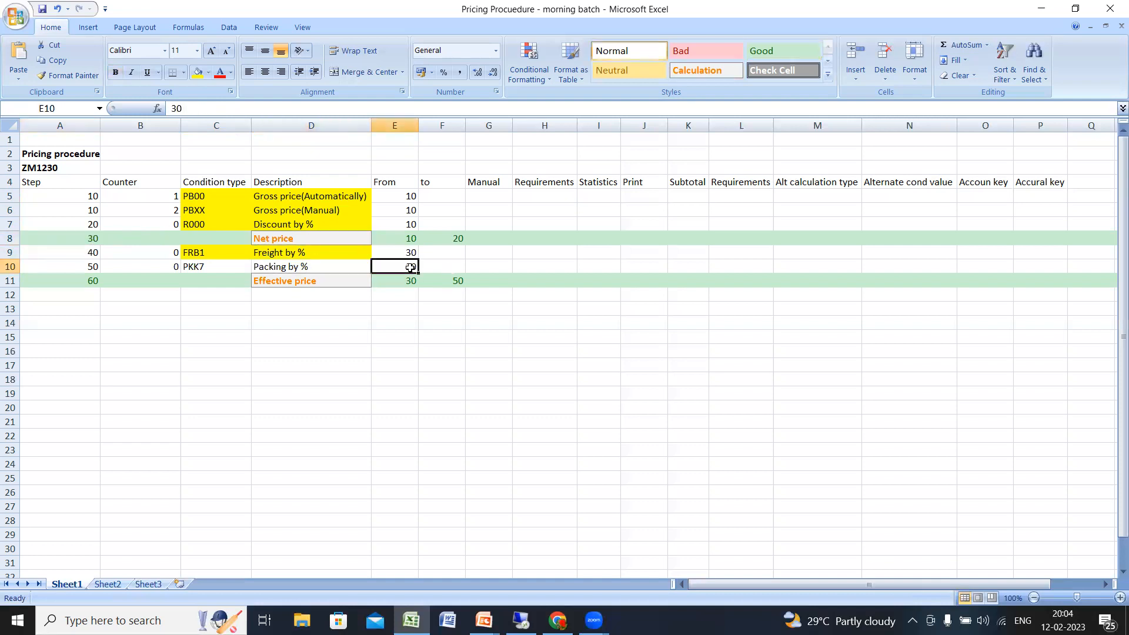
- Review the Effective price row's From and to range against the Net price, freight and packing steps, ending with the Step-to-to block A4:F11 selected
left_click(300, 285)
left_click(294, 242)
left_click(300, 248)
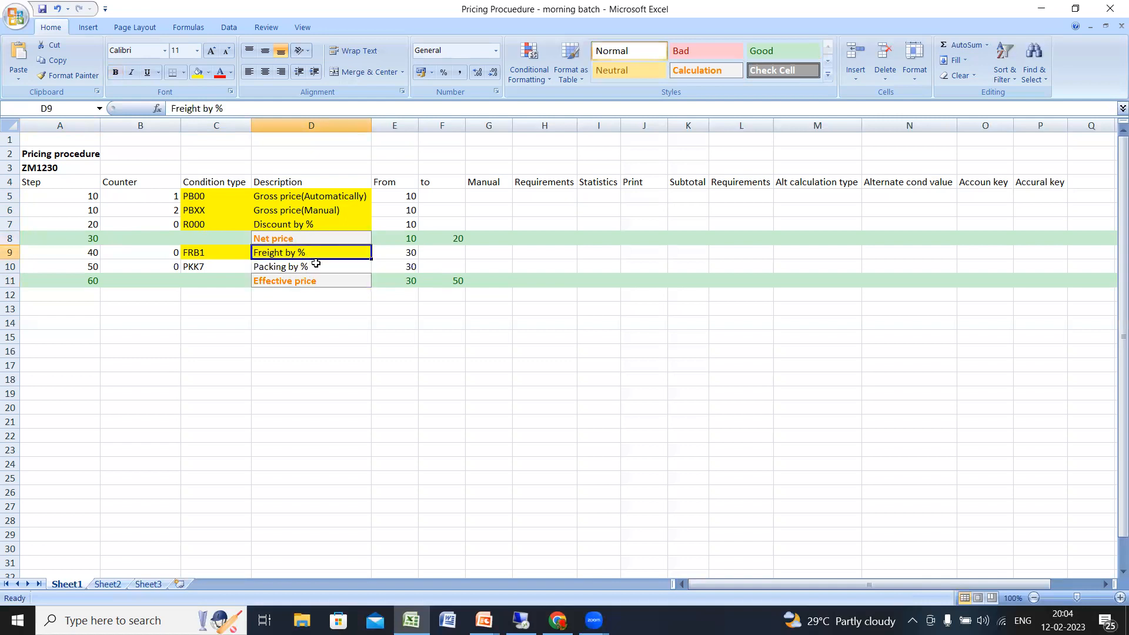
left_click(316, 264)
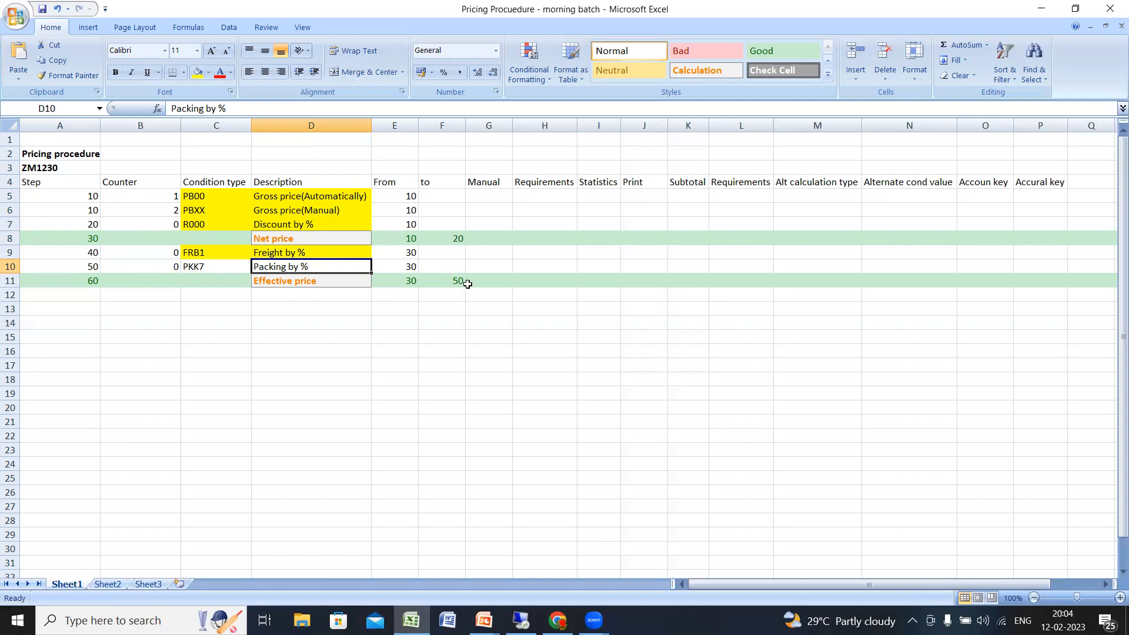
left_click(85, 241)
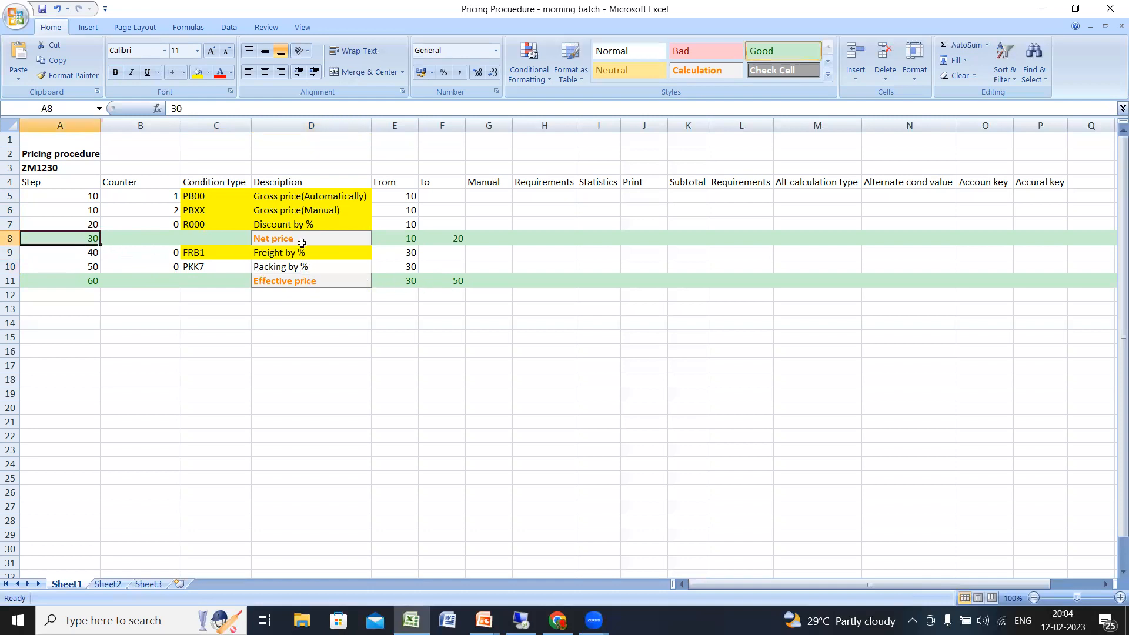
left_click(289, 243)
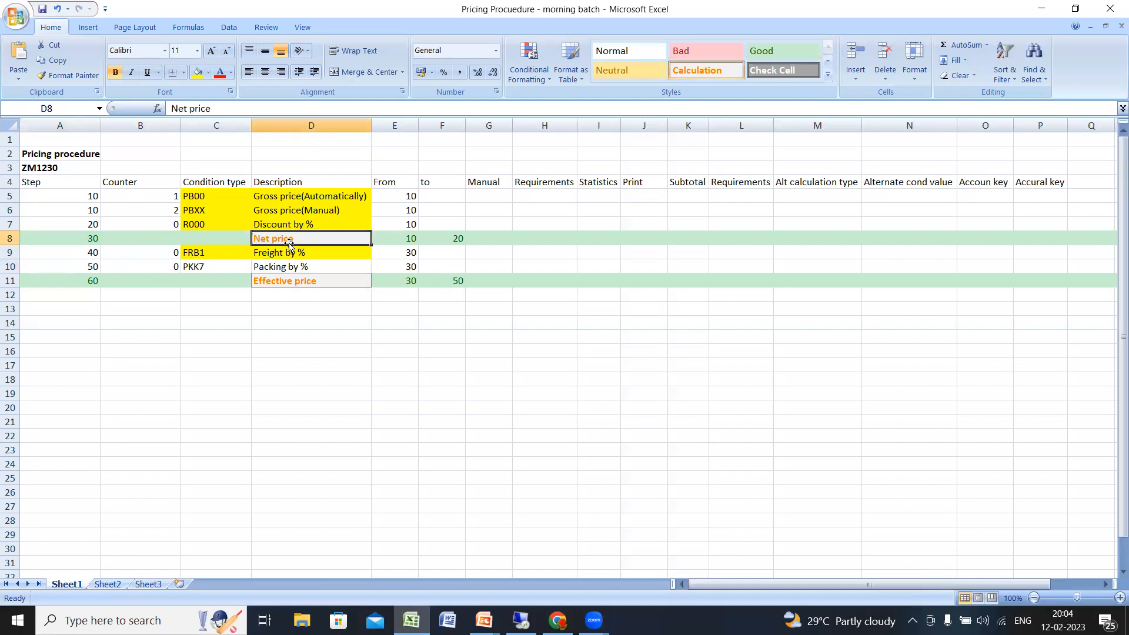
left_click(82, 239)
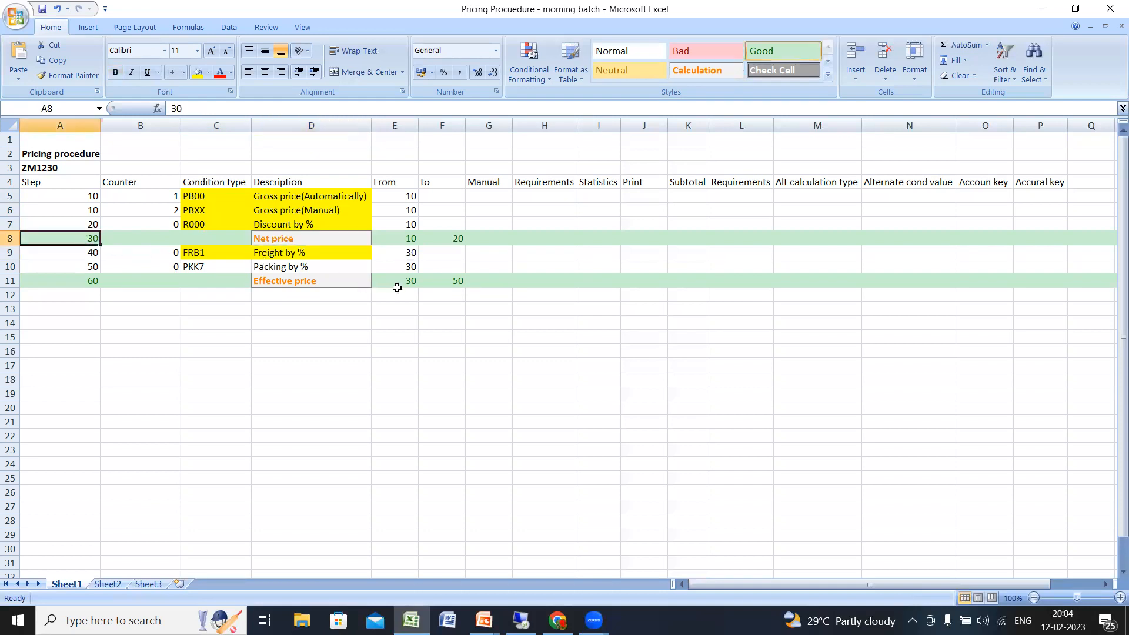
left_click(399, 283)
left_click(284, 285)
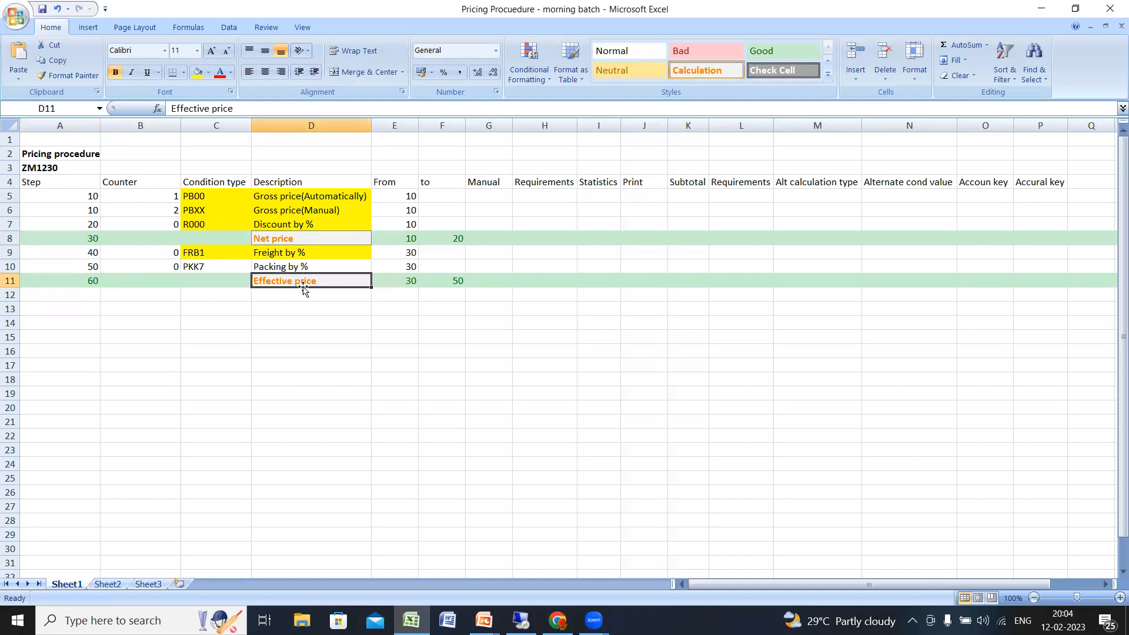
left_click(275, 266)
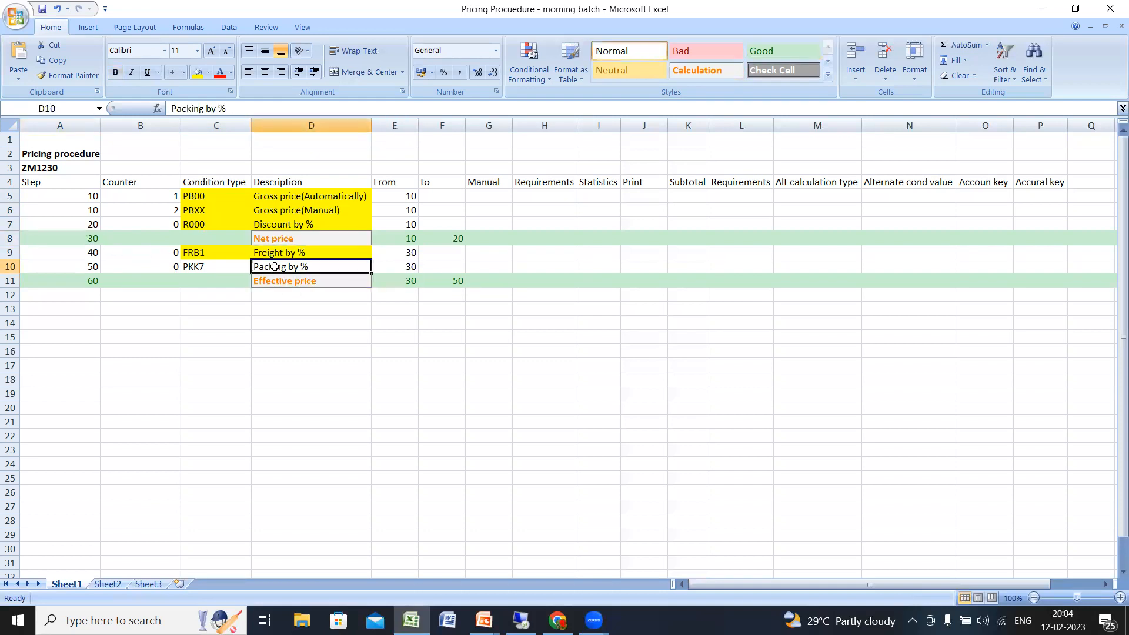
left_click(78, 266)
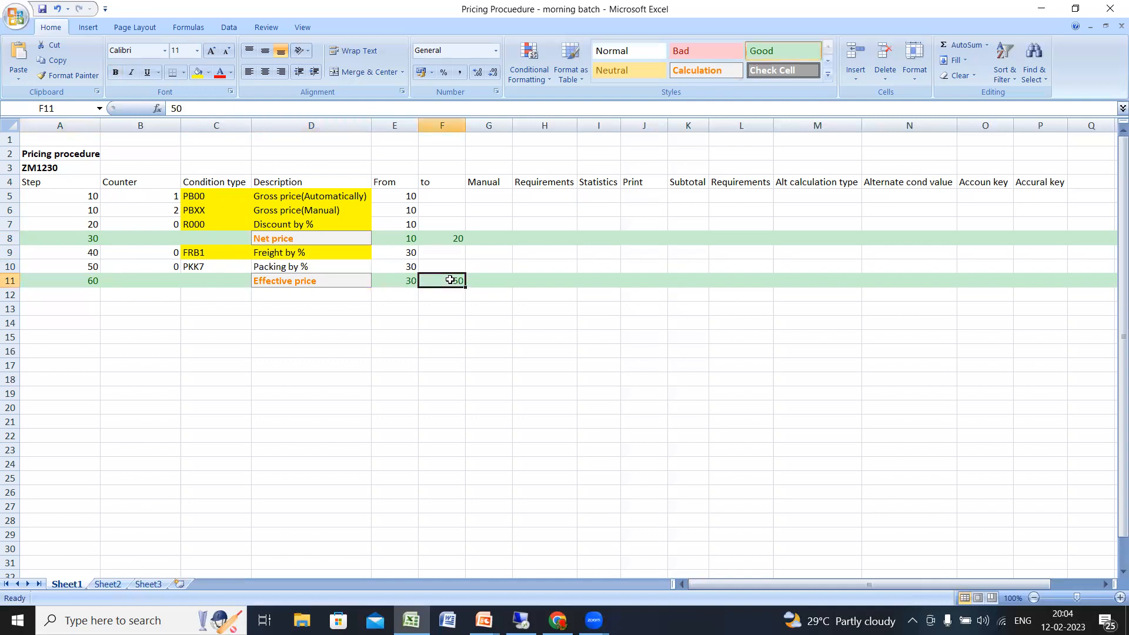
left_click_drag(29, 183, 442, 281)
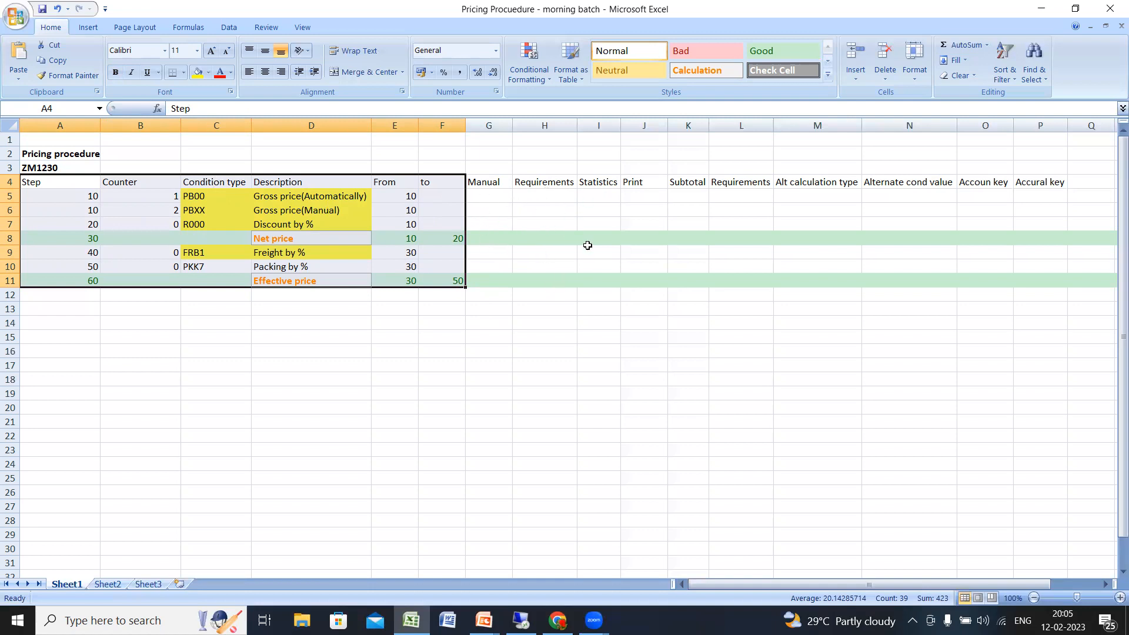
- Mark the Print column with X for every pricing procedure row, from PB00 down to Effective price
left_click(650, 197)
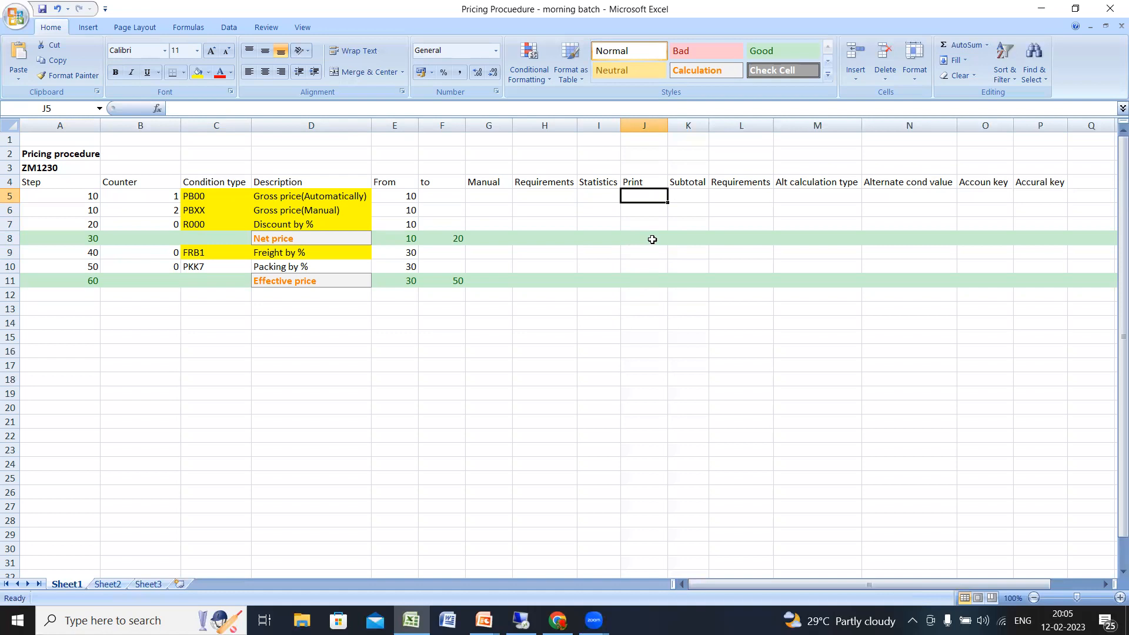
type("X")
left_click(751, 275)
left_click(637, 196)
key("ctrl+c")
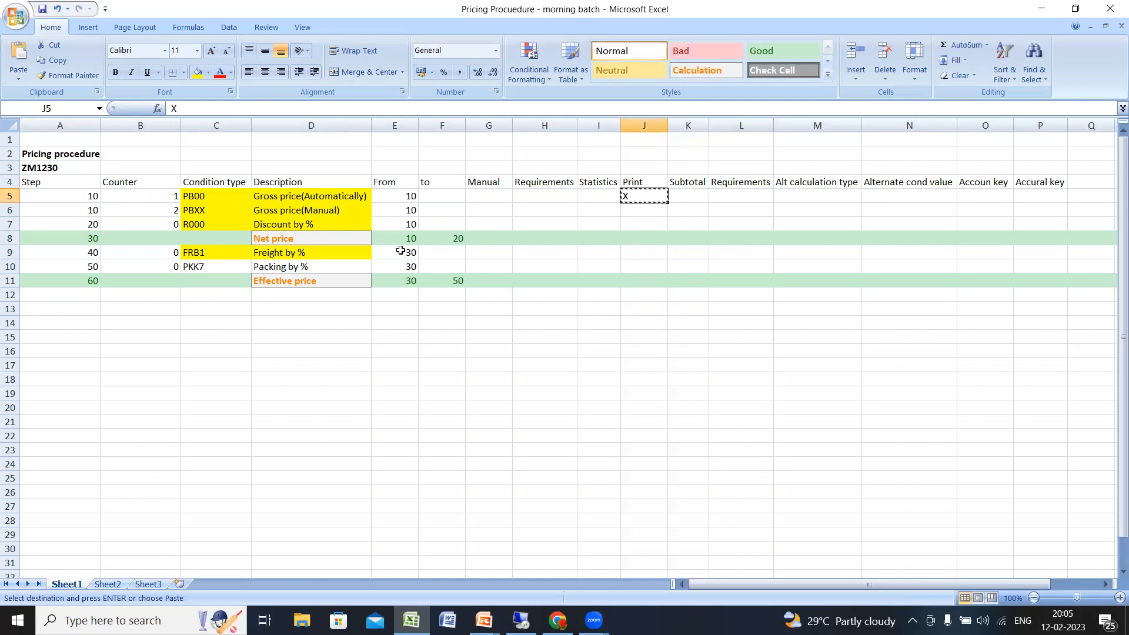
left_click_drag(641, 212, 645, 280)
key("ctrl+v")
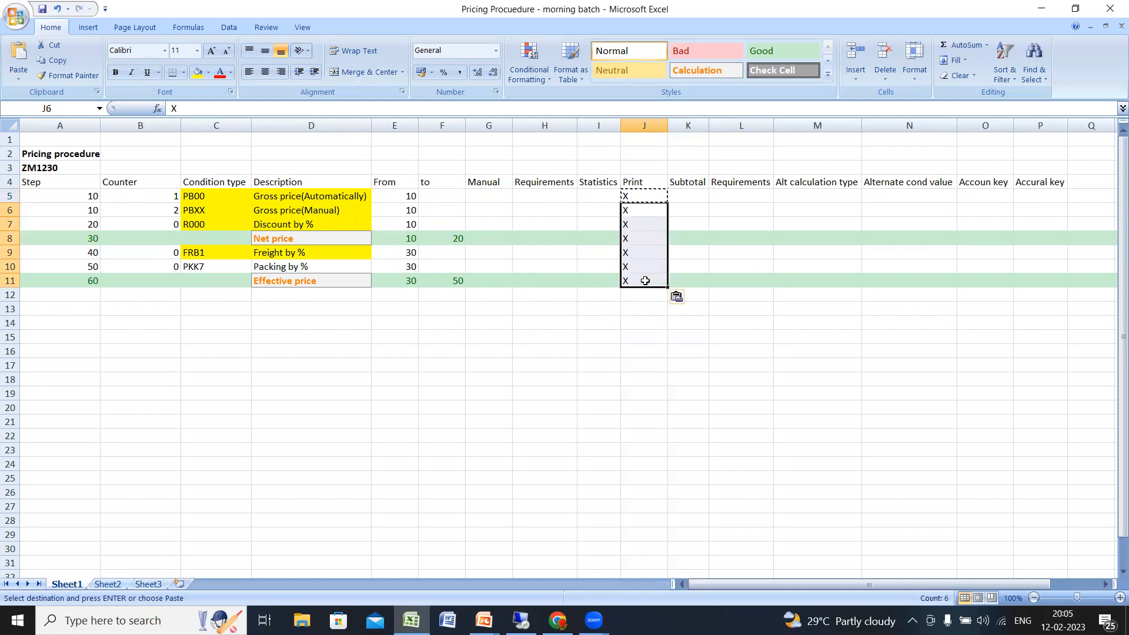
- Correct the misspelled heading of column O to "Account key"
left_click(679, 196)
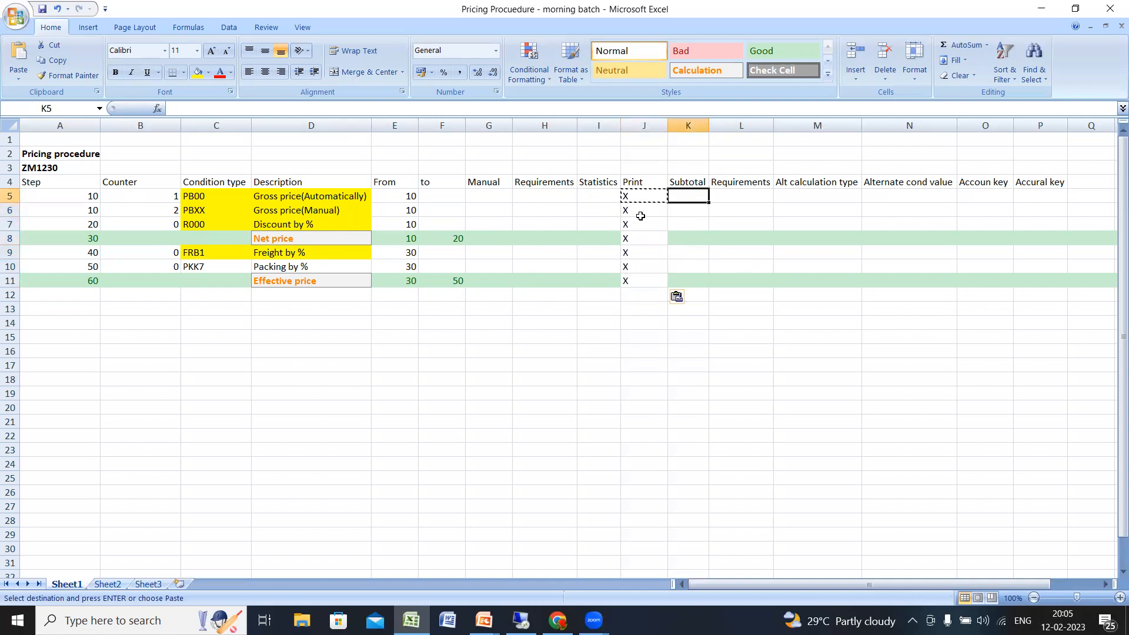
left_click(698, 210)
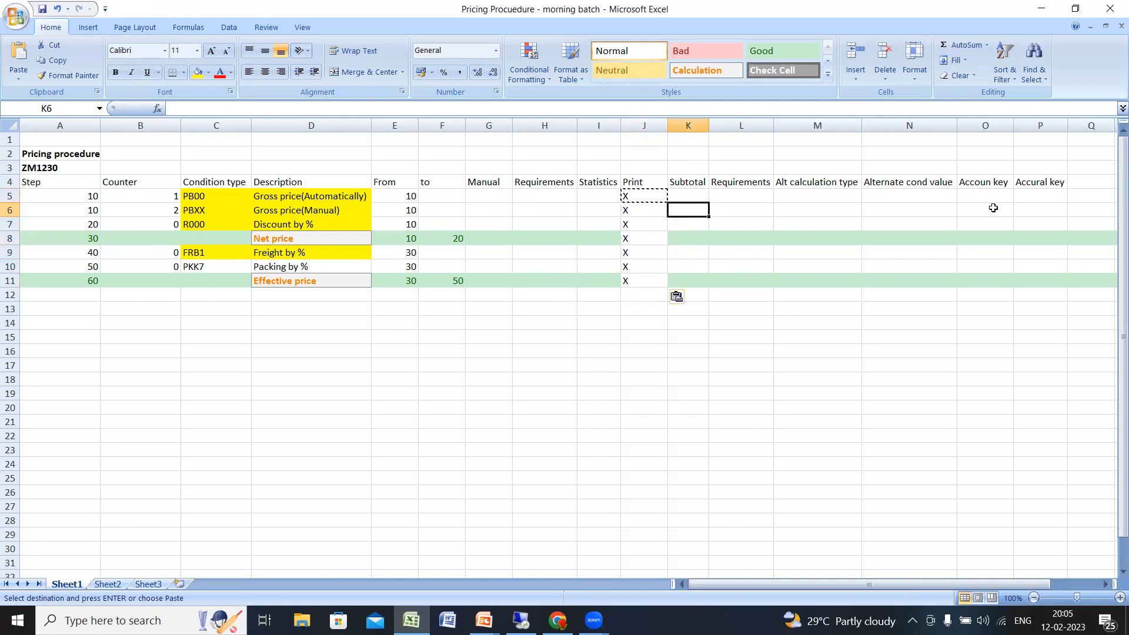
left_click_drag(978, 186, 1052, 197)
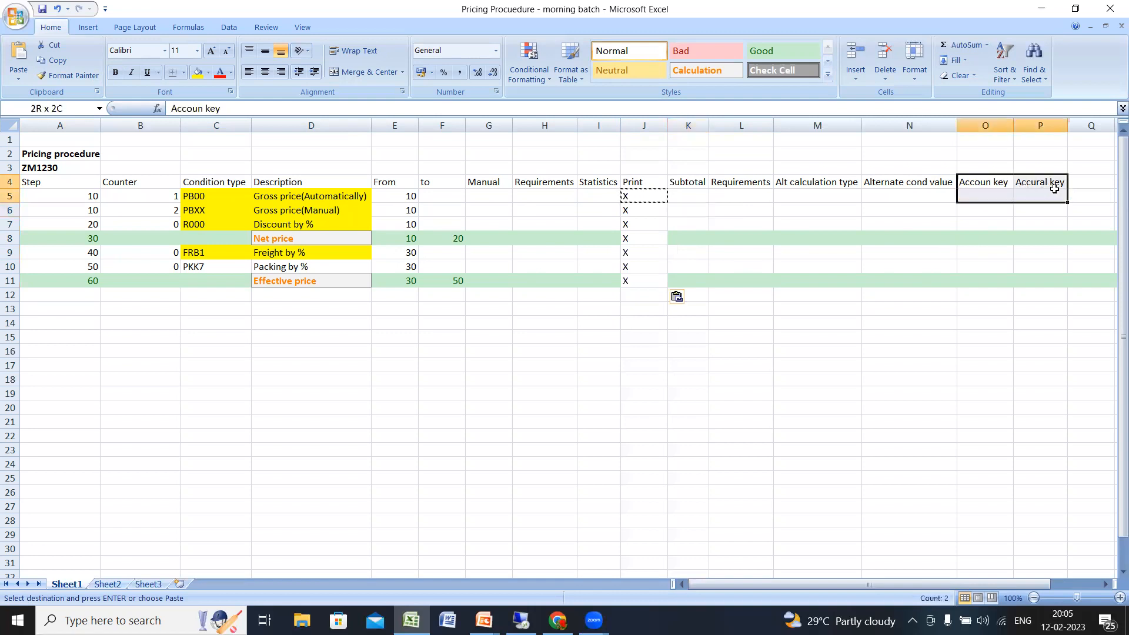
left_click_drag(794, 184, 1045, 192)
left_click(989, 187)
key("F2")
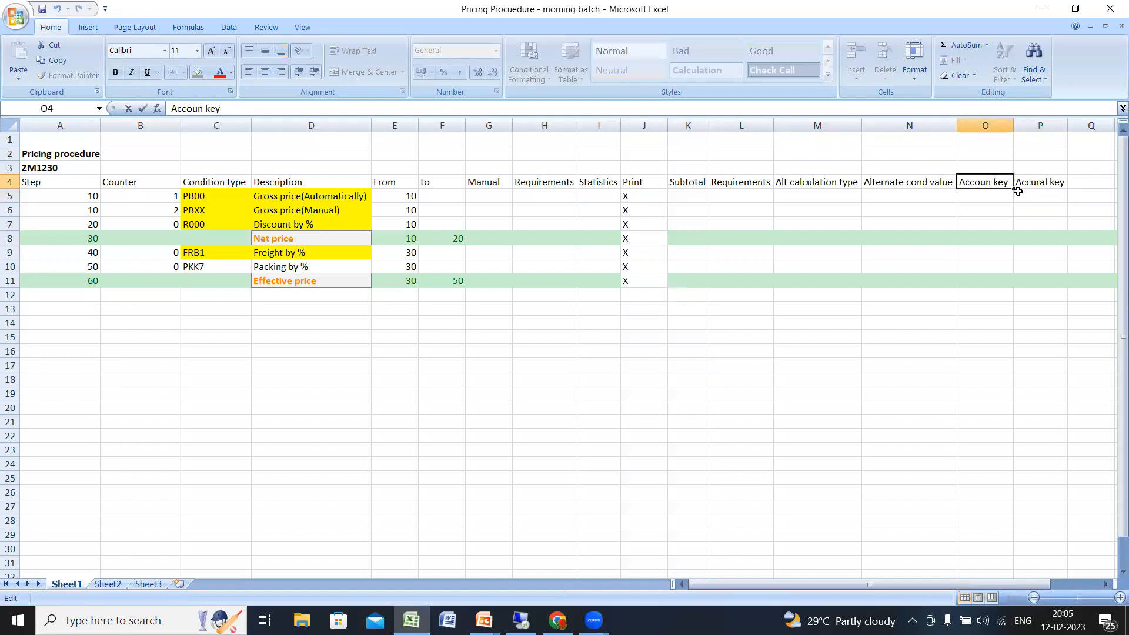
type("T")
key("BackSpace")
type("t")
key("Return")
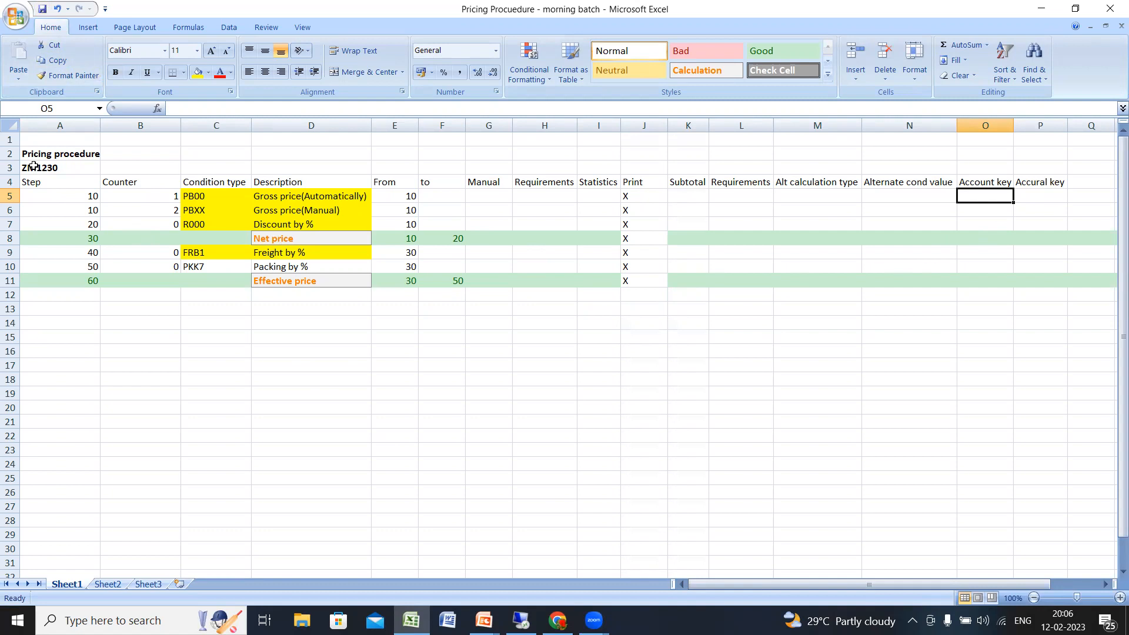
- Switch to SAP and reopen the Set Calculation Schema - Purchasing activity from the IMG structure
left_click(53, 168)
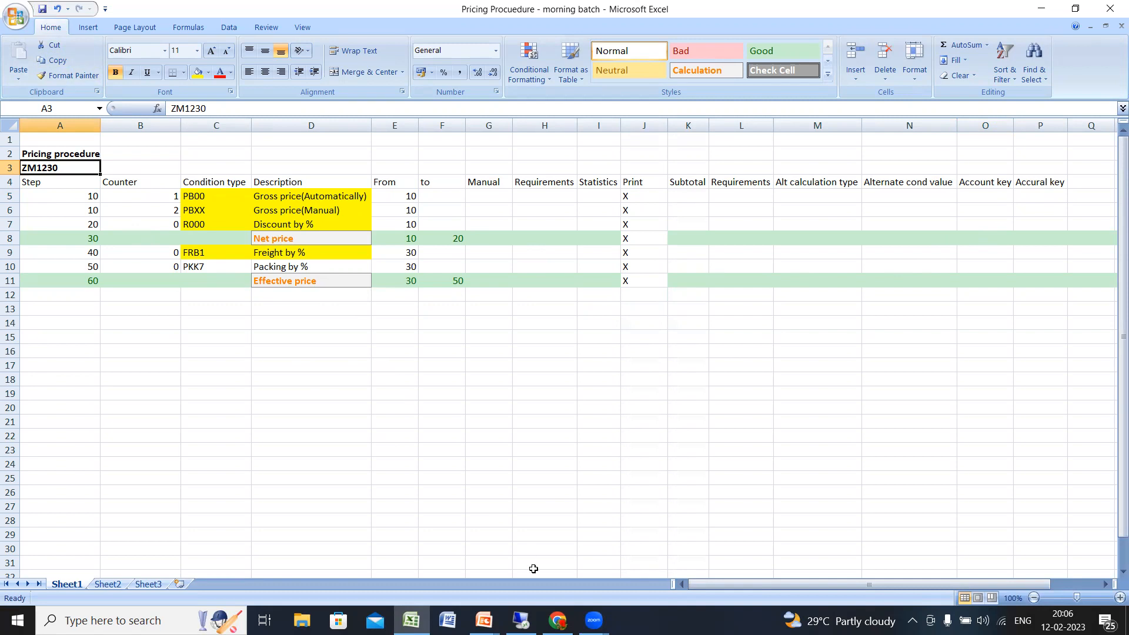
left_click(521, 620)
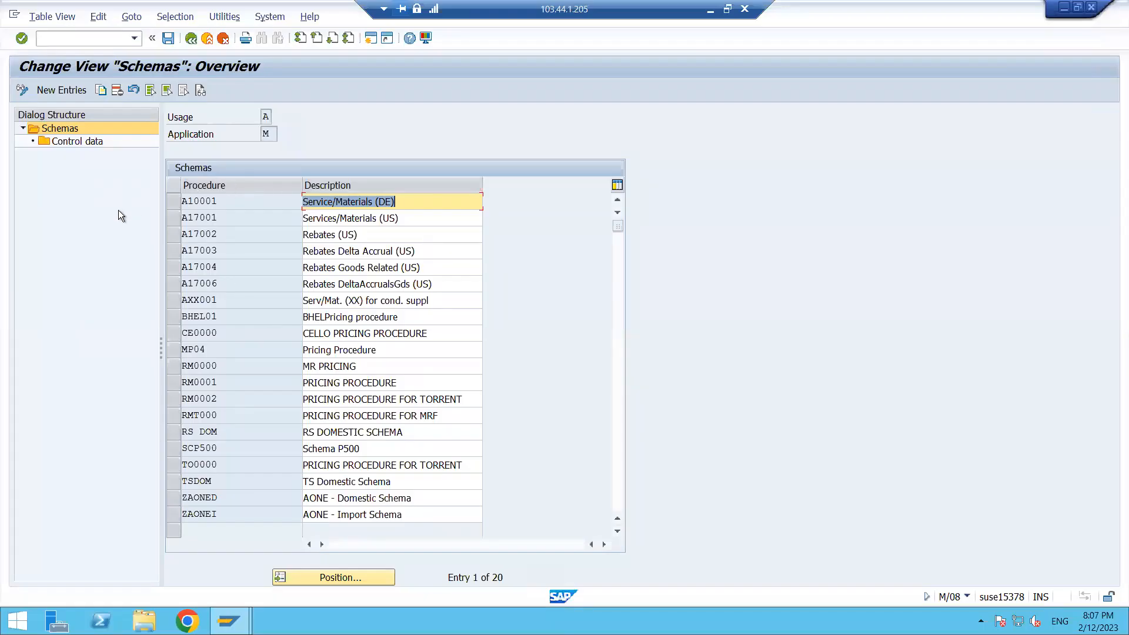
left_click(191, 40)
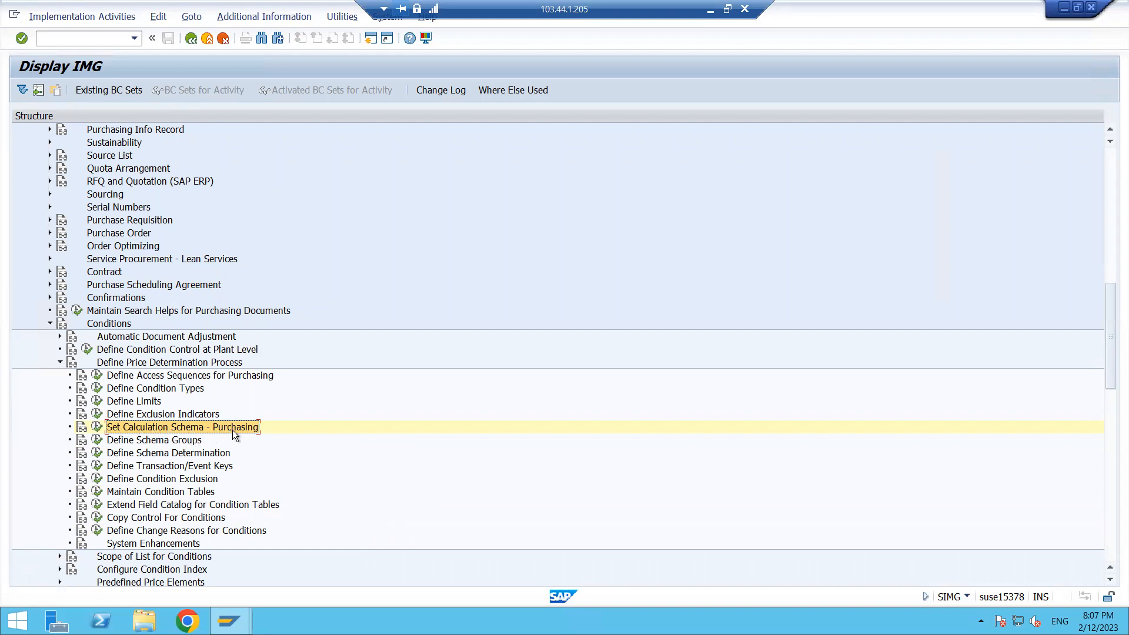
left_click(96, 427)
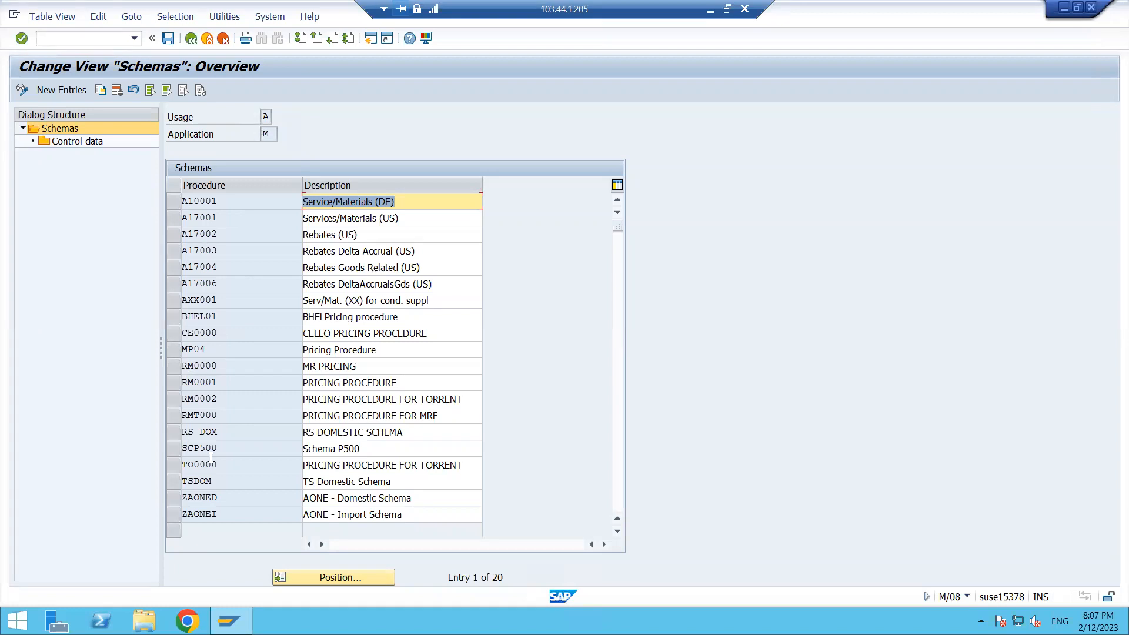
- Add a new schema with procedure ZM1230, copied from the Excel sheet, and the description "MRF Pricng Procedure"
left_click(58, 90)
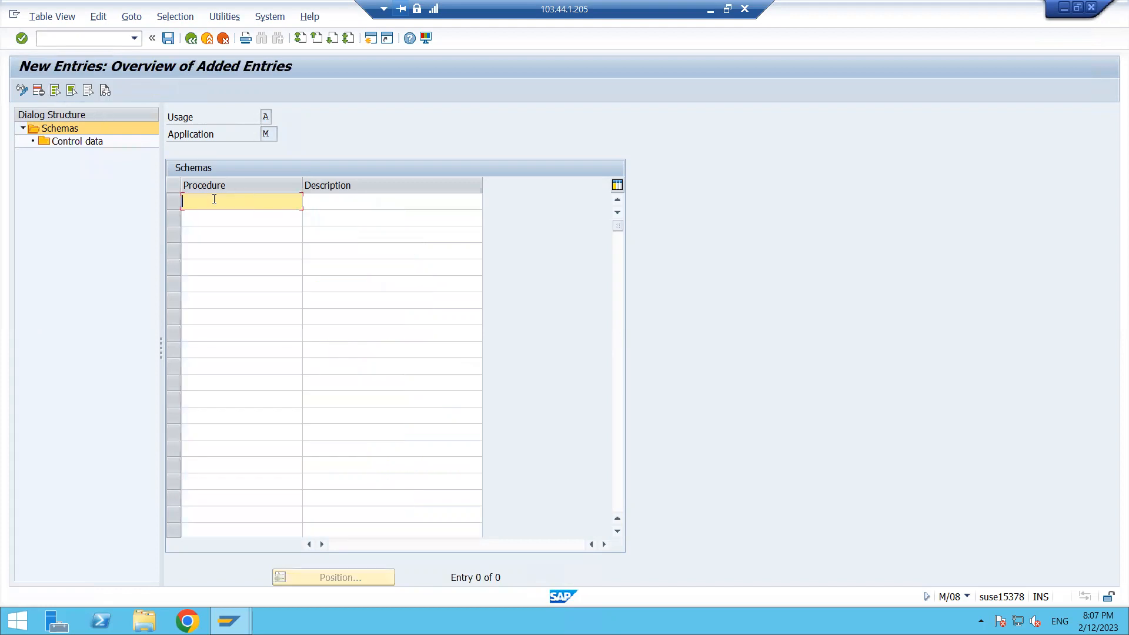
left_click(710, 10)
key("ctrl+c")
left_click(537, 614)
key("ctrl+v")
left_click(361, 205)
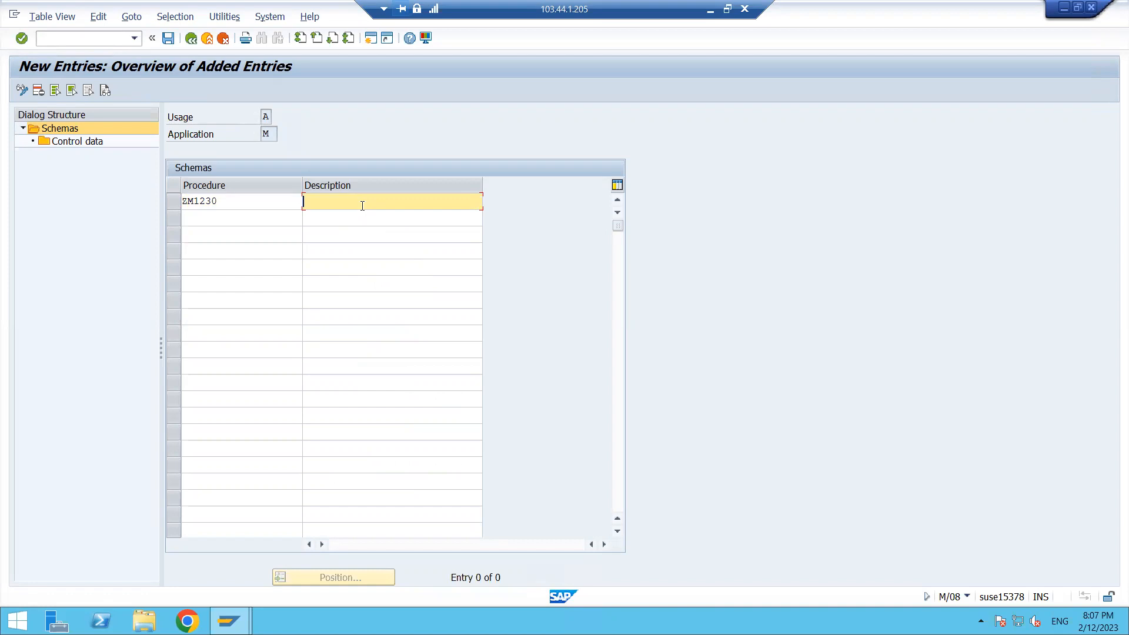
type("MRF")
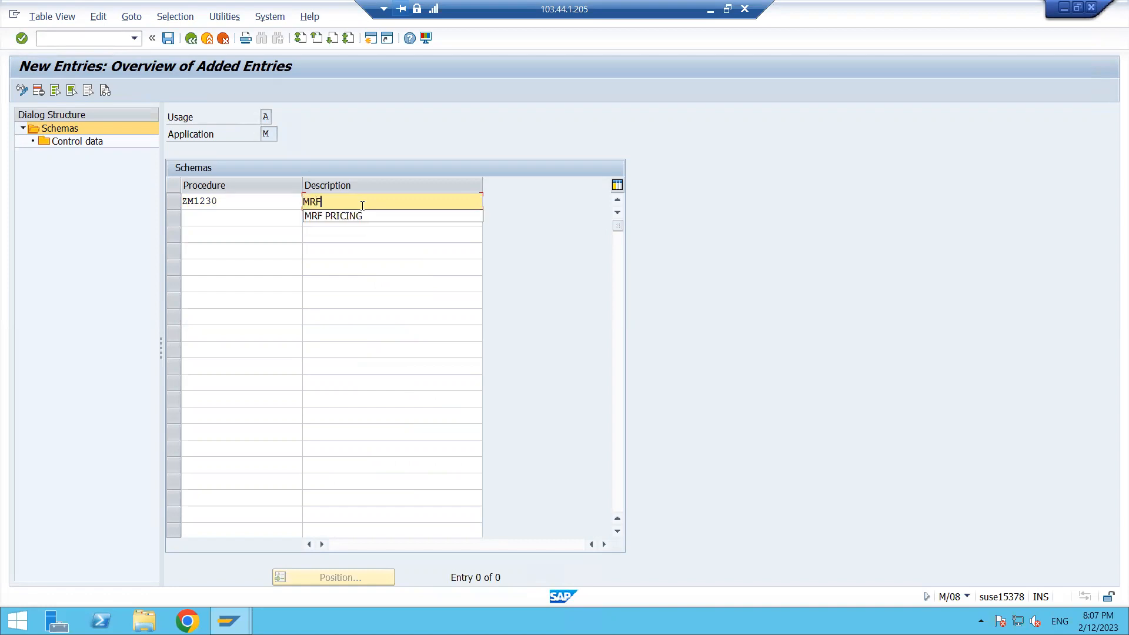
type(" Pricng Proced")
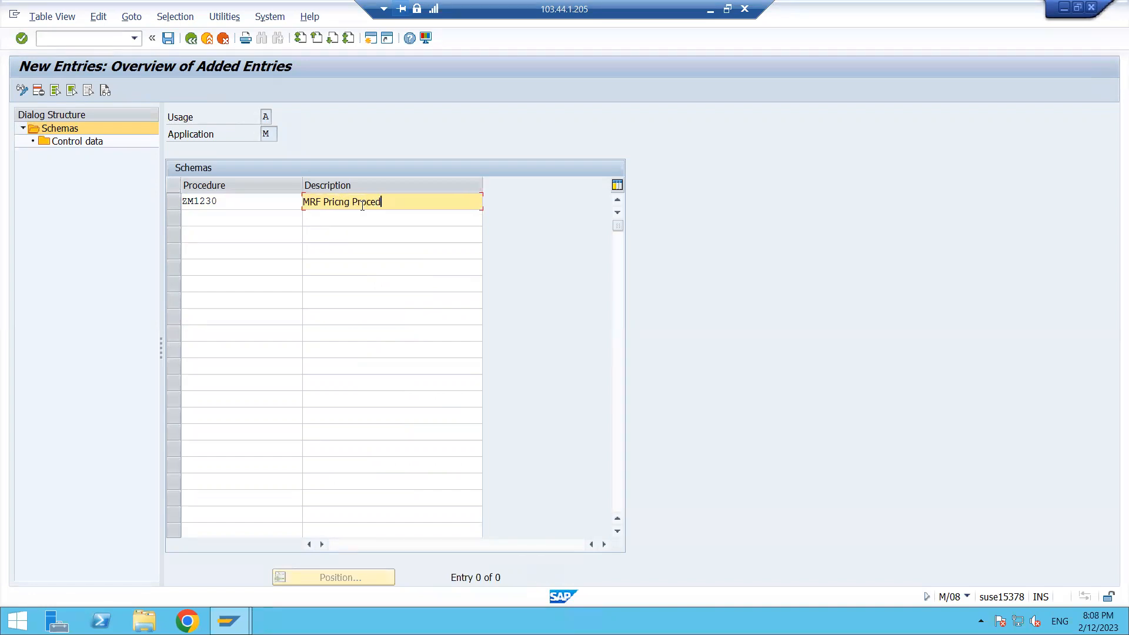
type("ure")
key("Return")
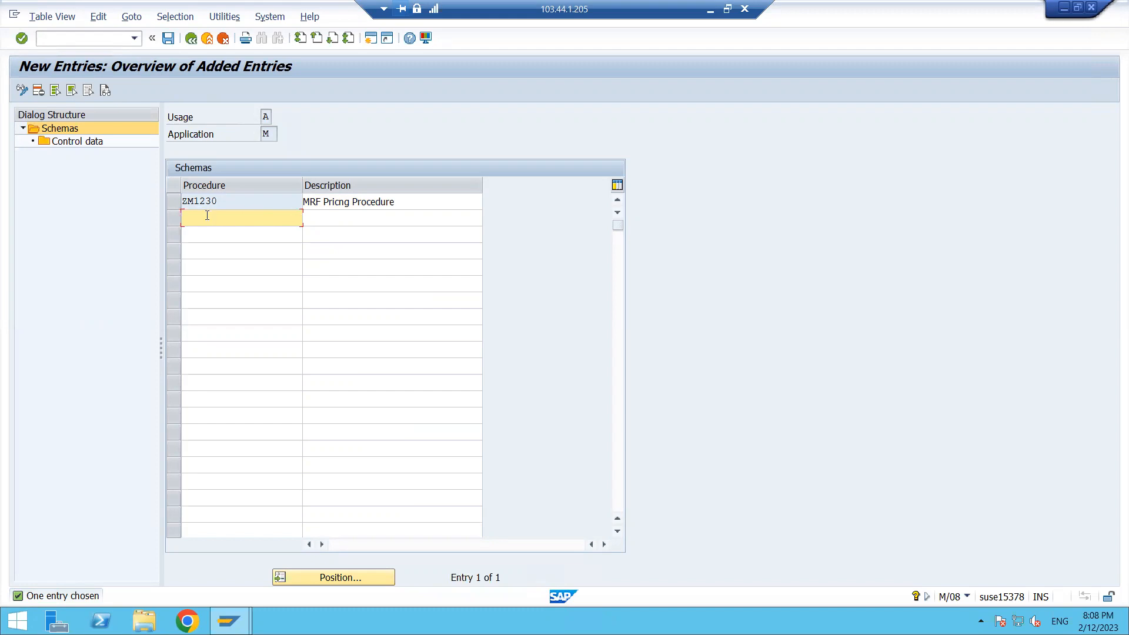
- View the control data of the new ZM1230 schema and return to the schemas overview
left_click(168, 202)
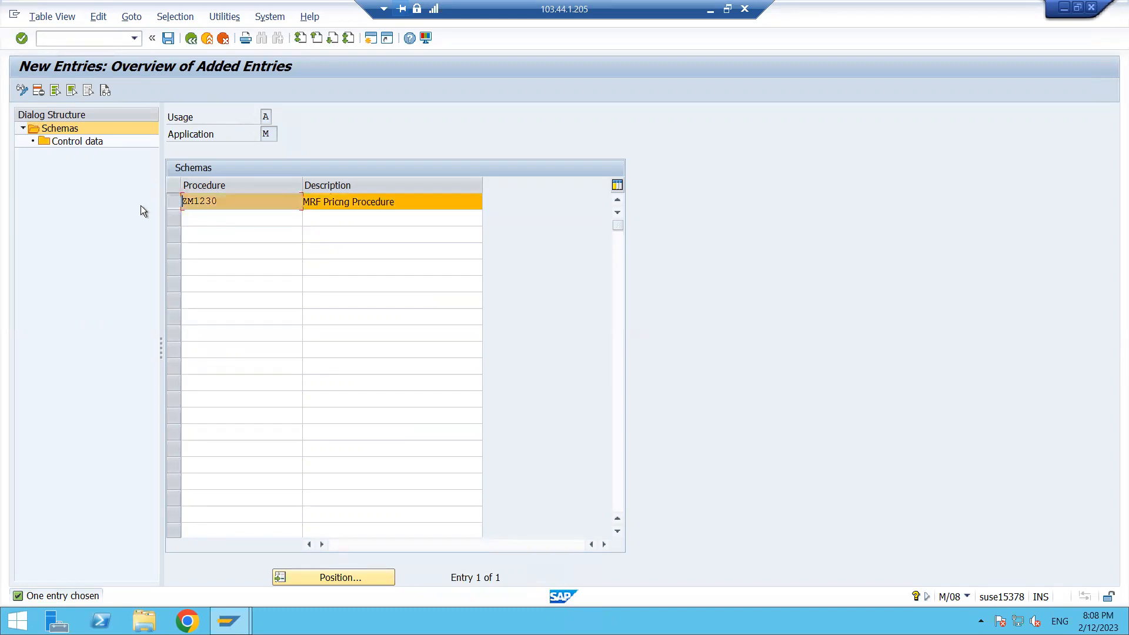
double_click(76, 143)
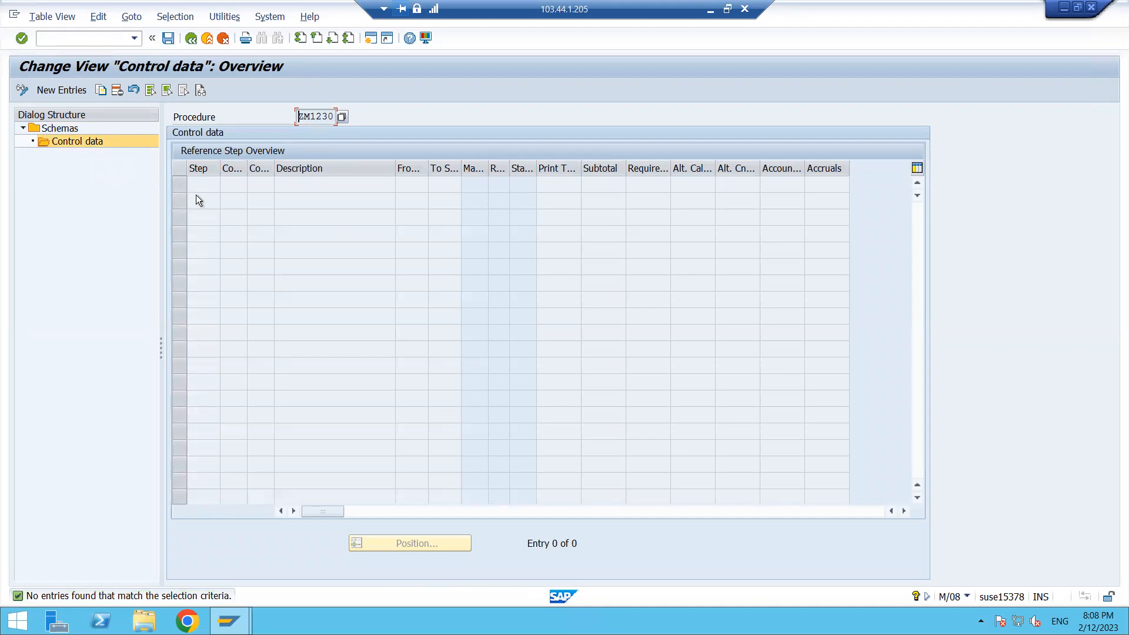
left_click(193, 41)
left_click(188, 41)
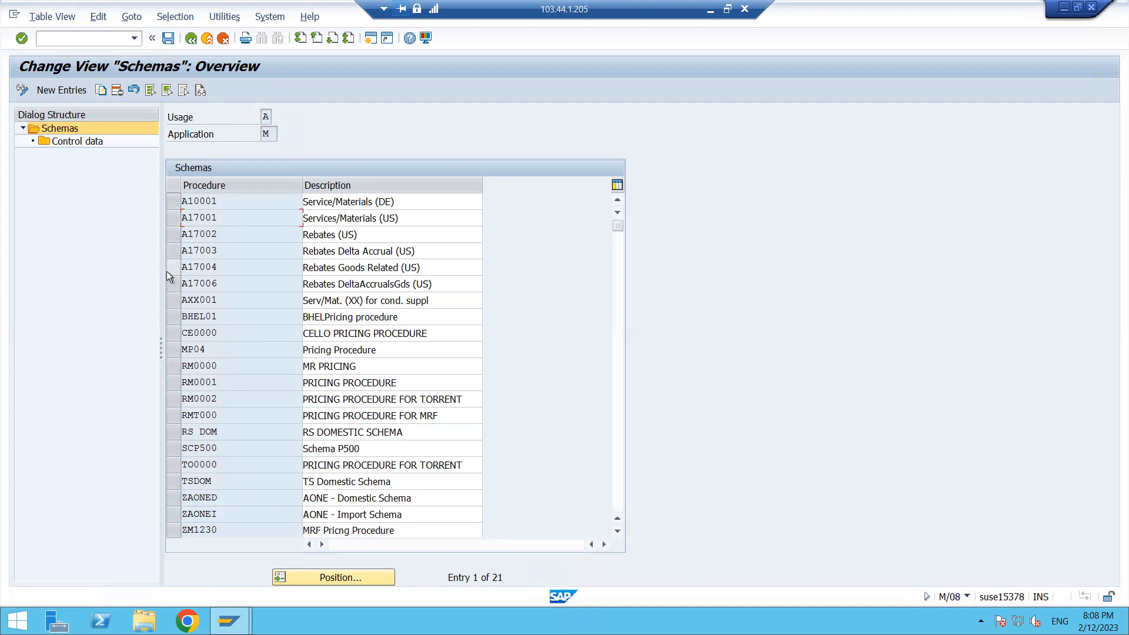
- Examine the control data of the existing schema TO0000 as a reference and return to the schemas overview
left_click(174, 470)
left_click(77, 141)
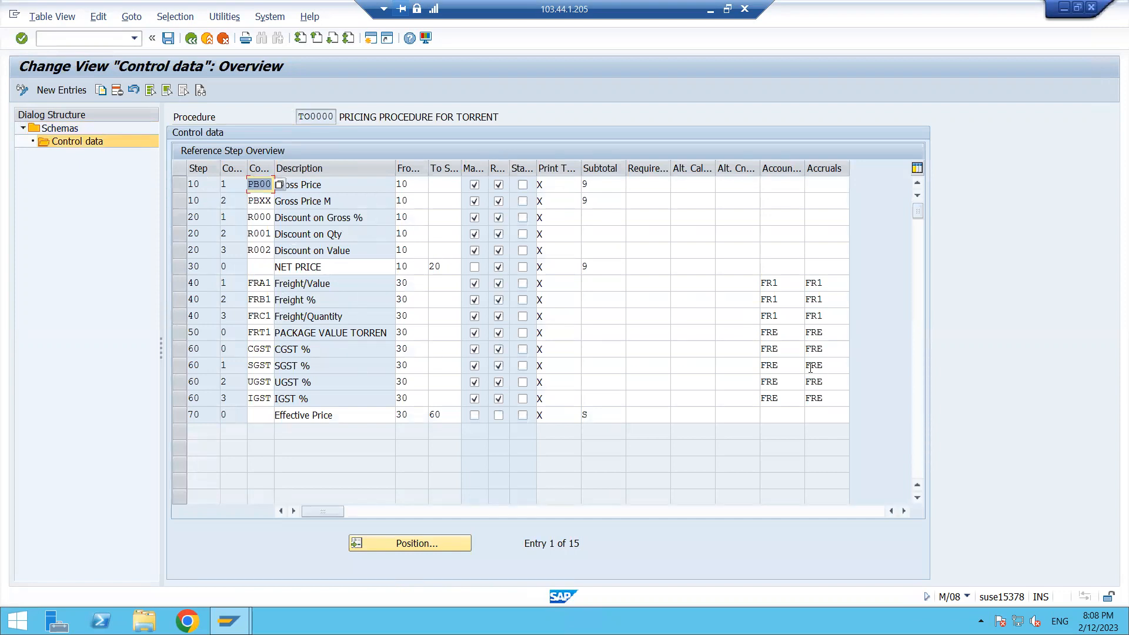
left_click(191, 39)
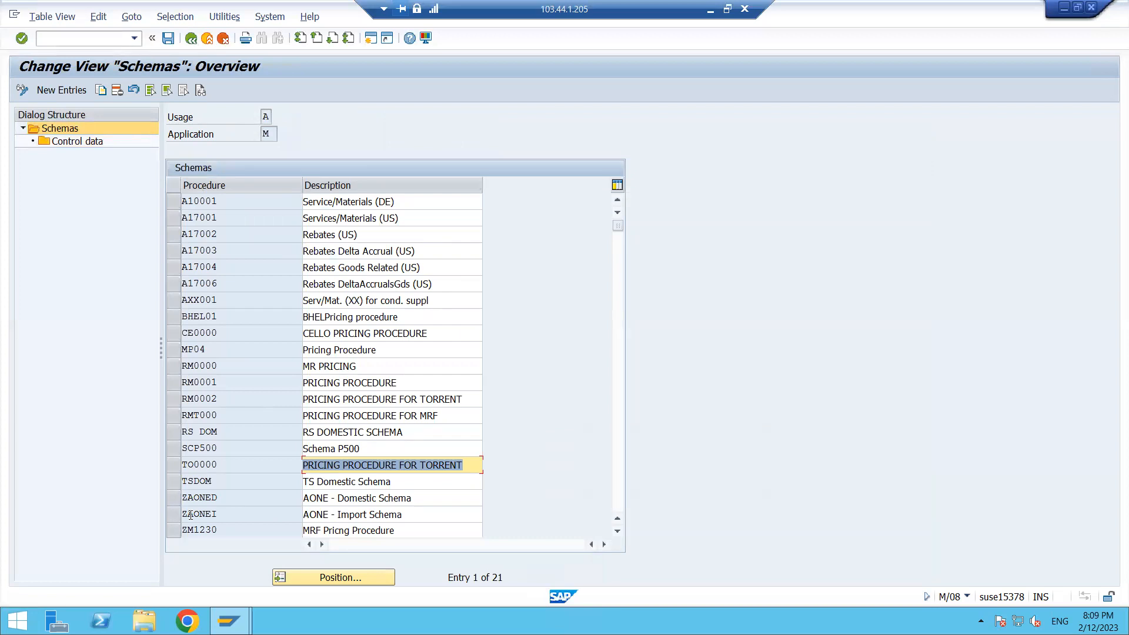
- Open the control data of schema ZM1230 for new entries
scroll(191, 515, "down", 2)
left_click(402, 433)
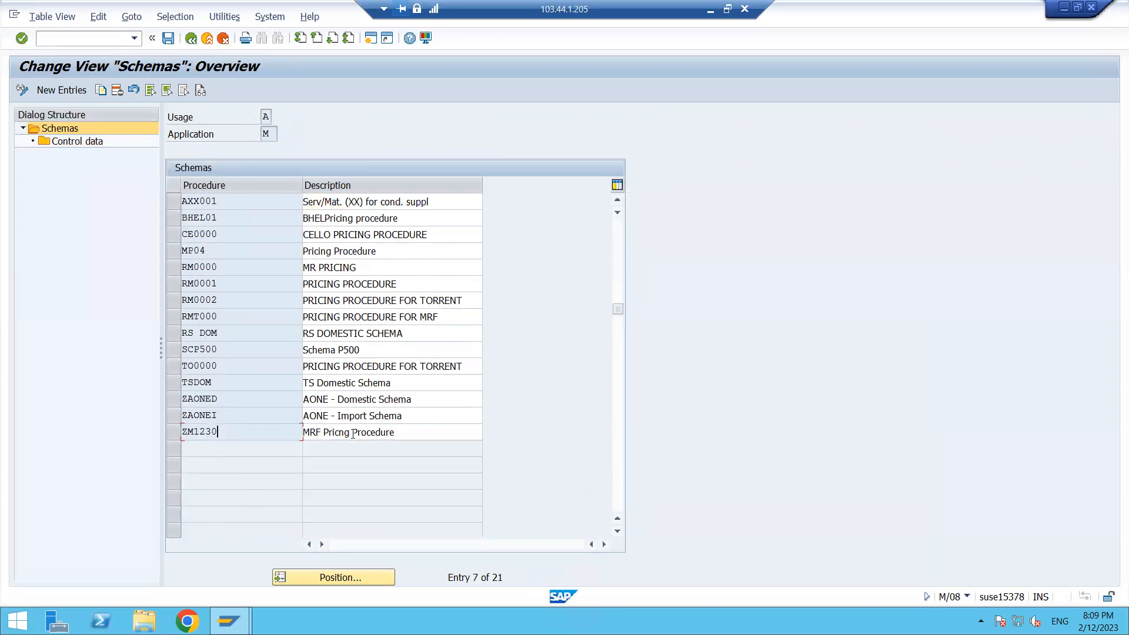
left_click(174, 433)
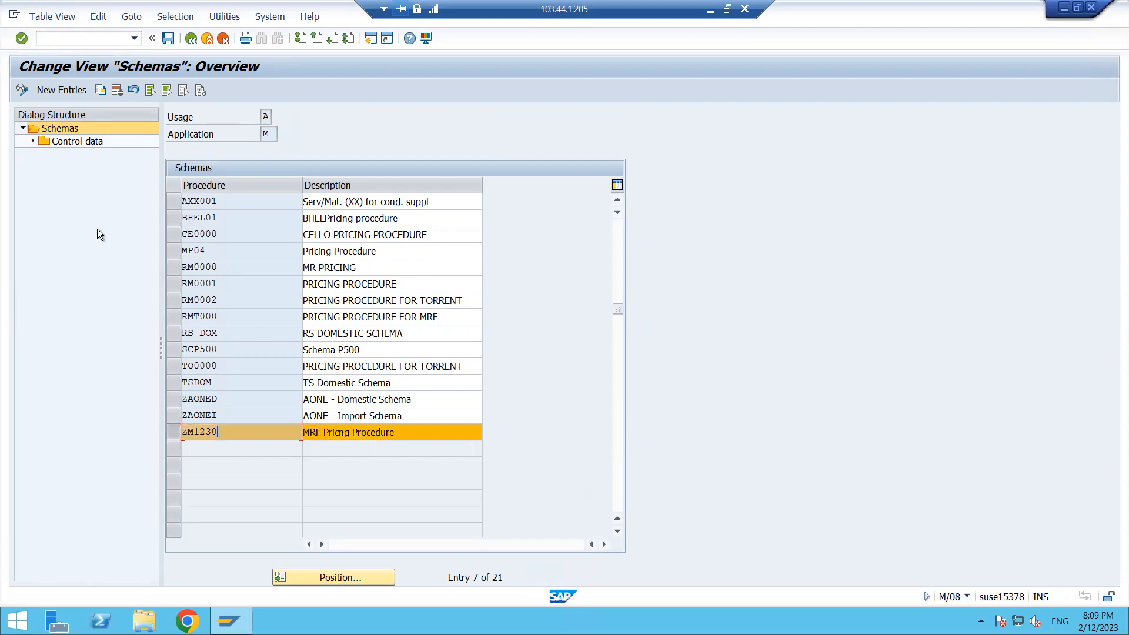
double_click(73, 142)
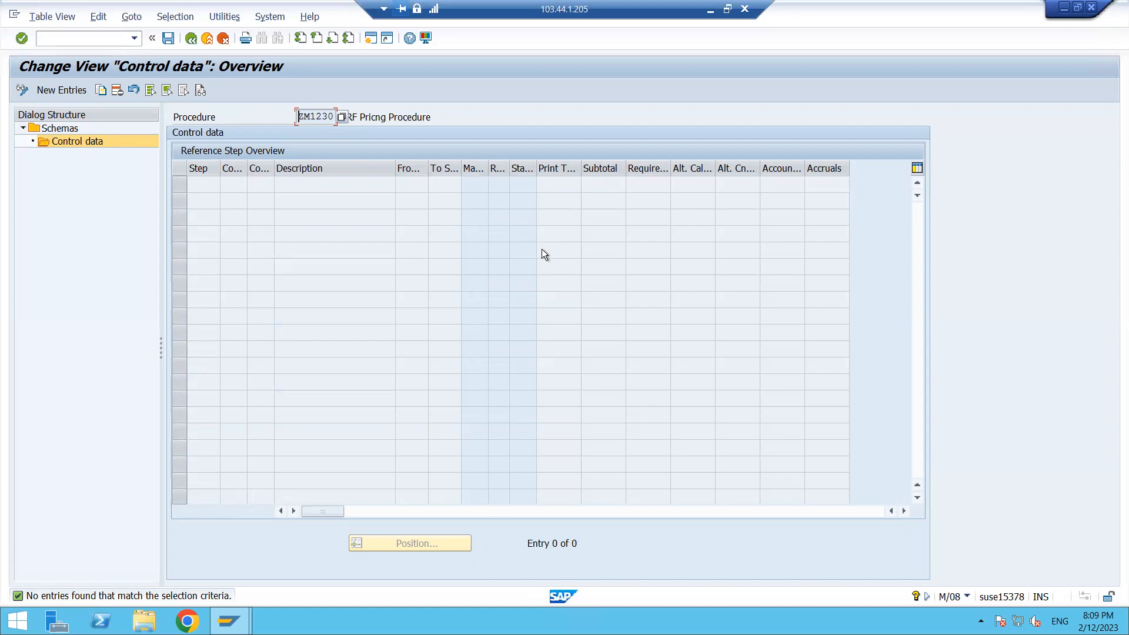
left_click(58, 93)
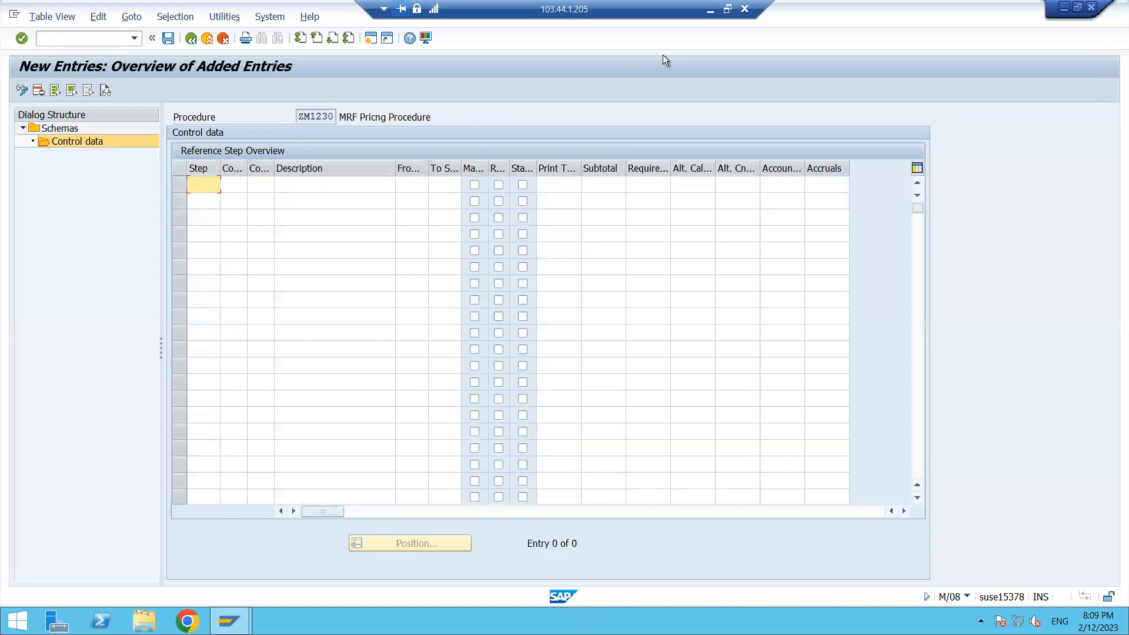
- Copy the Step, Counter, Condition type and Description values of A5:D11 from Excel into ZM1230's control data and accept the entries
left_click(712, 13)
left_click_drag(71, 196, 347, 277)
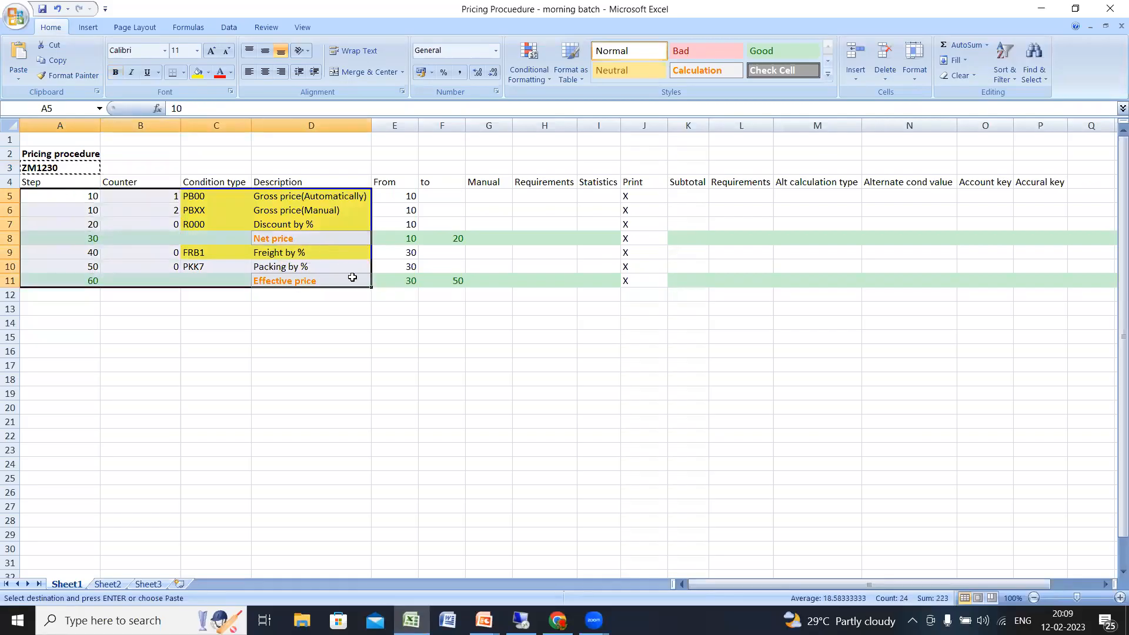
key("ctrl+c")
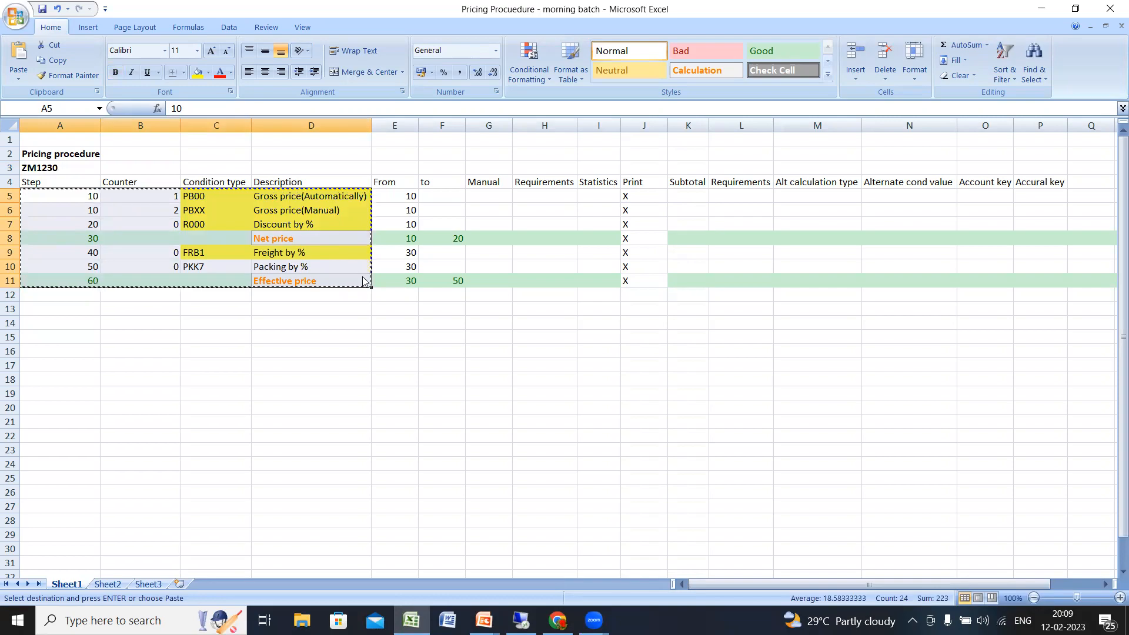
key("alt+Tab")
key("ctrl+v")
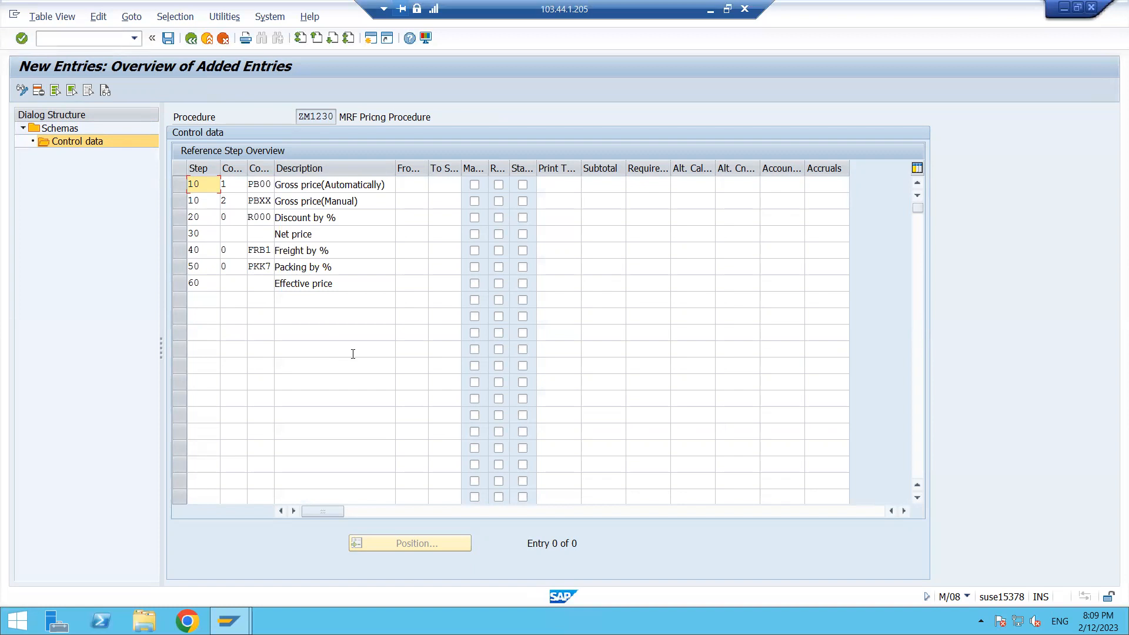
left_click(190, 39)
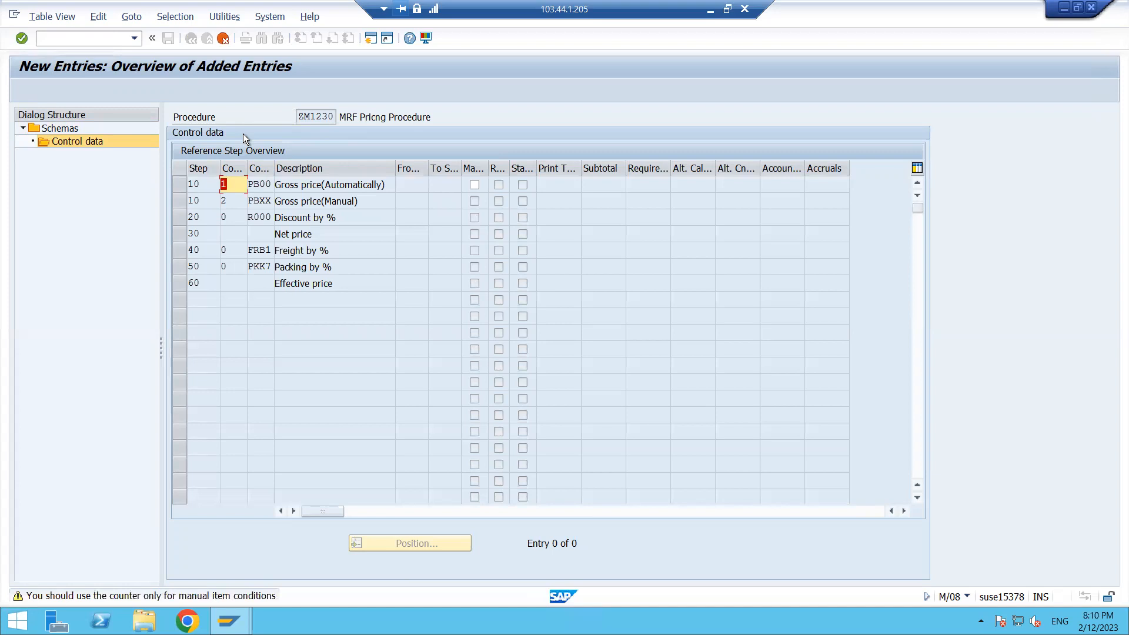
key("Return")
key("Return")
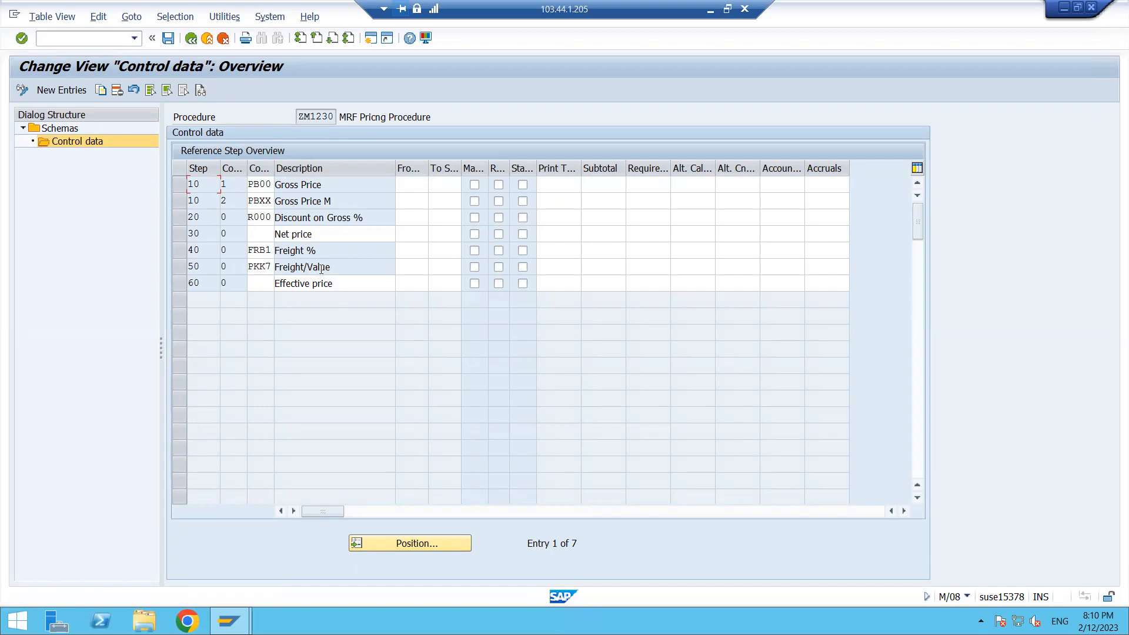
- View the control data of schema ZM1230 and its blank new-entries list, and return to the schemas overview
left_click(192, 39)
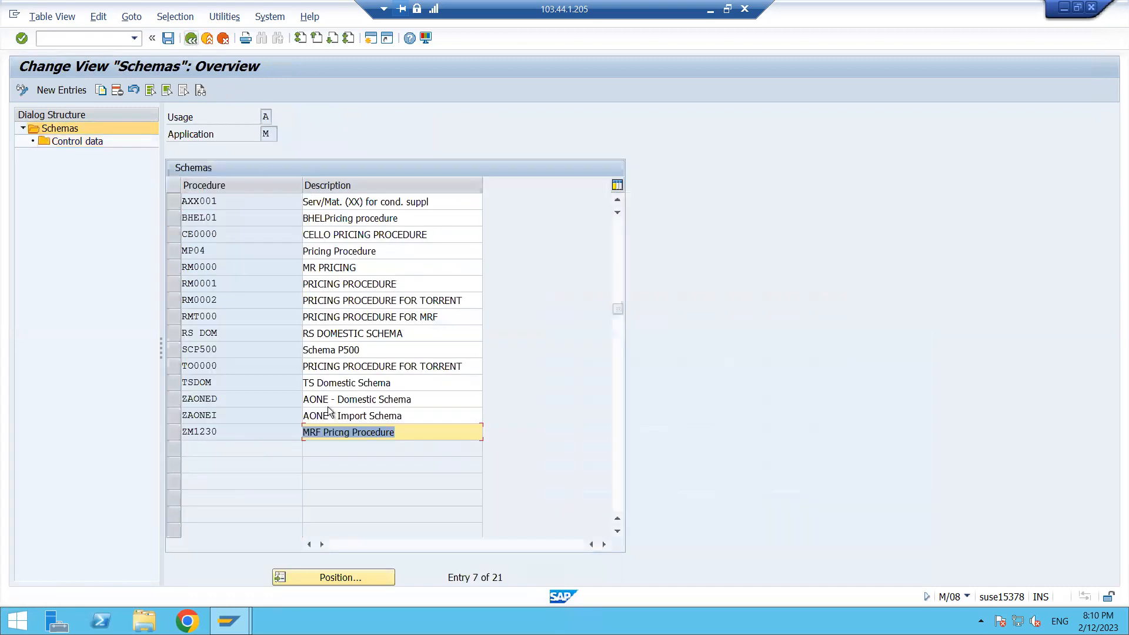
left_click(170, 435)
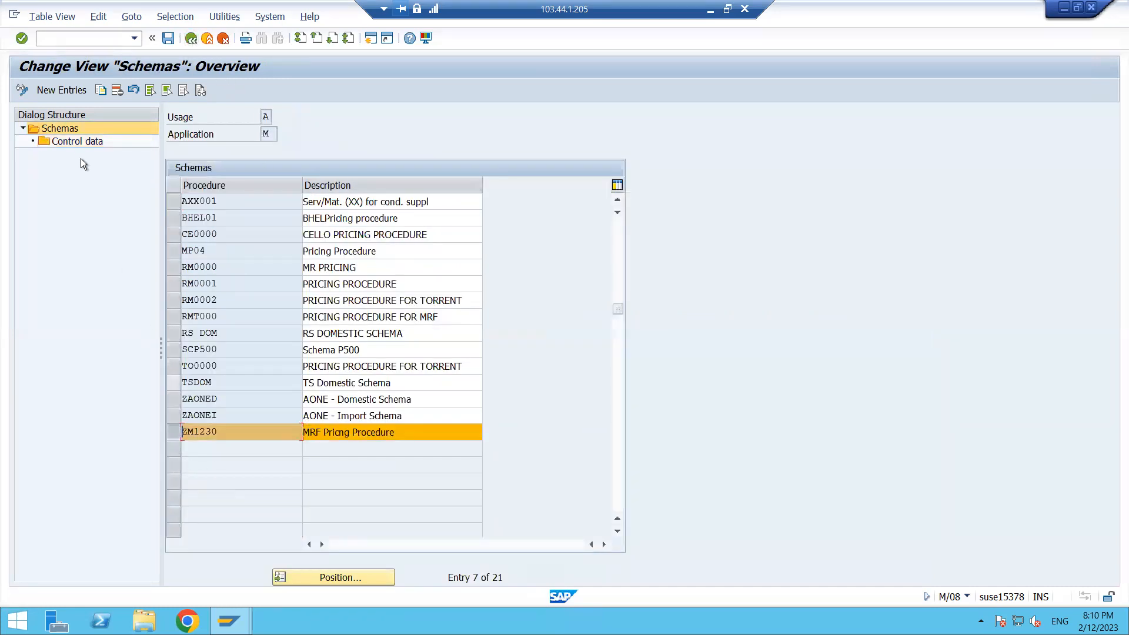
double_click(76, 142)
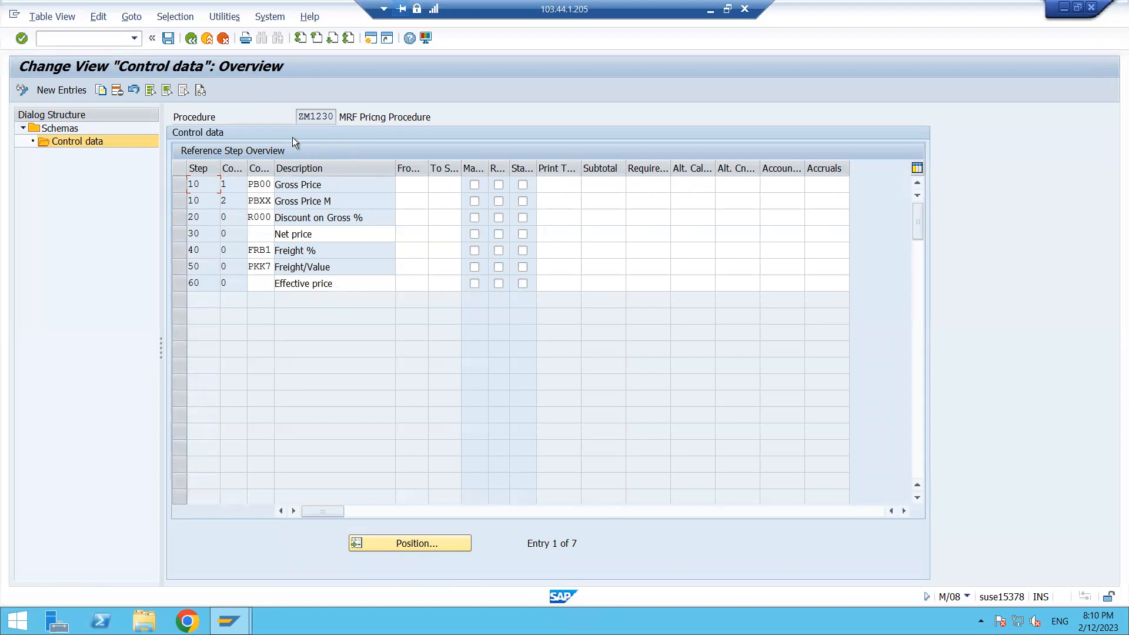
left_click(64, 90)
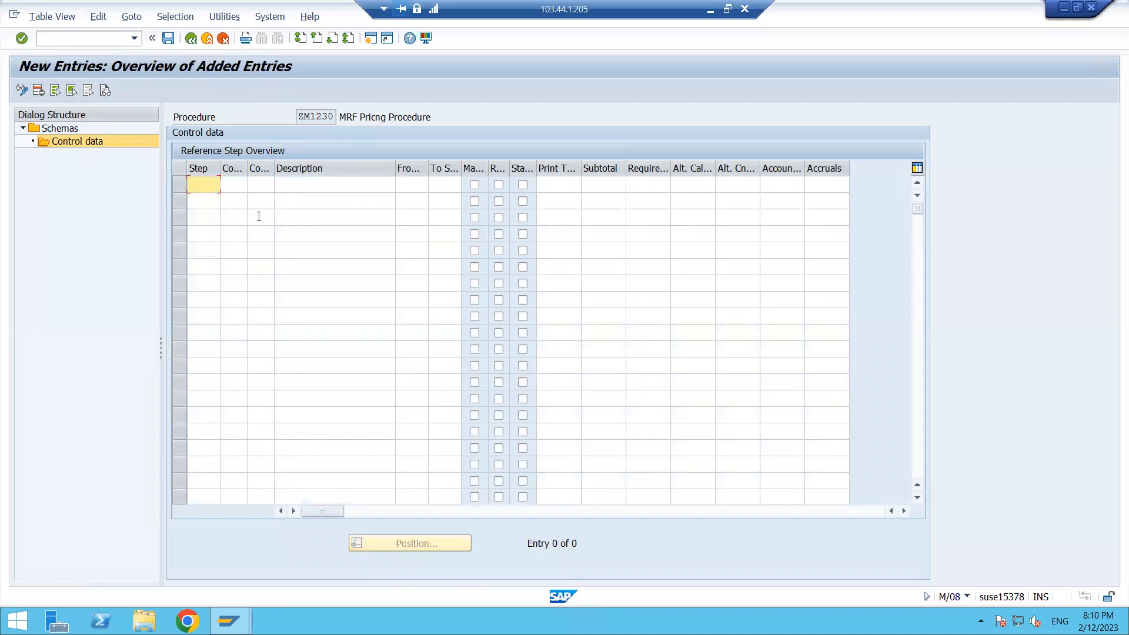
left_click(192, 39)
left_click(191, 39)
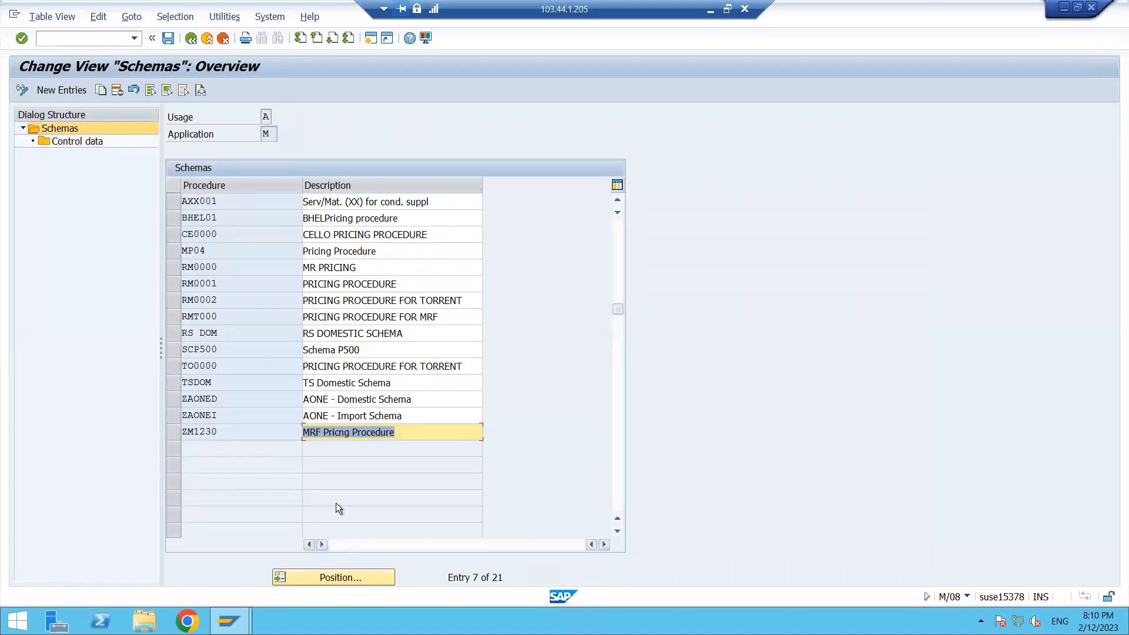
- Delete schema ZM1230 with its dependent control data entries and save the deletion under customizing request ST2K900580
left_click(175, 432)
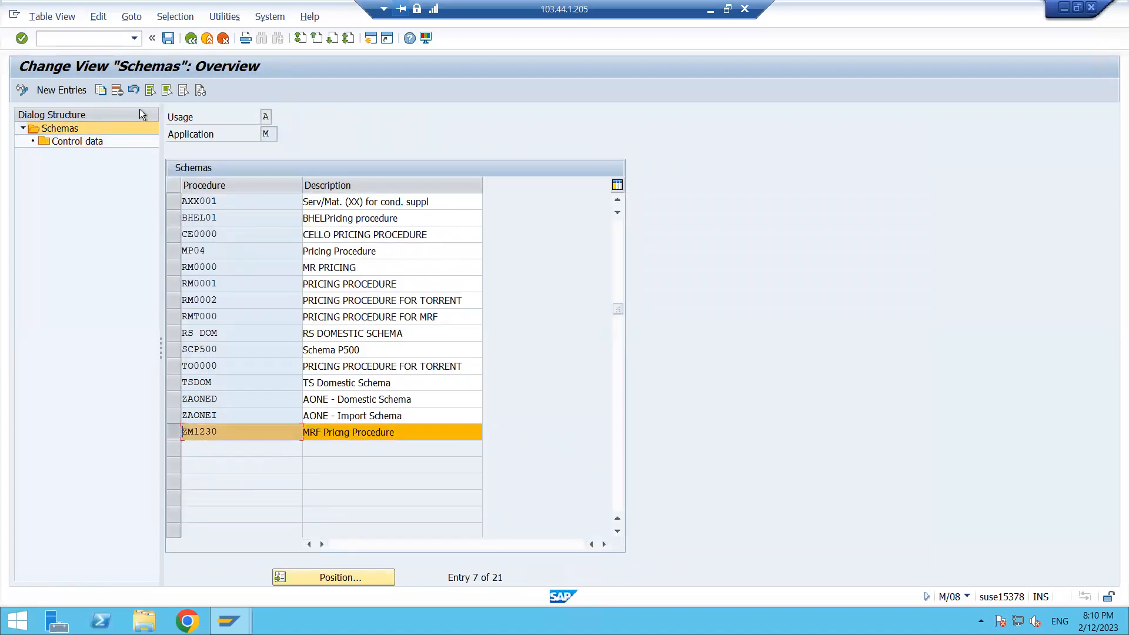
left_click(118, 92)
left_click(418, 245)
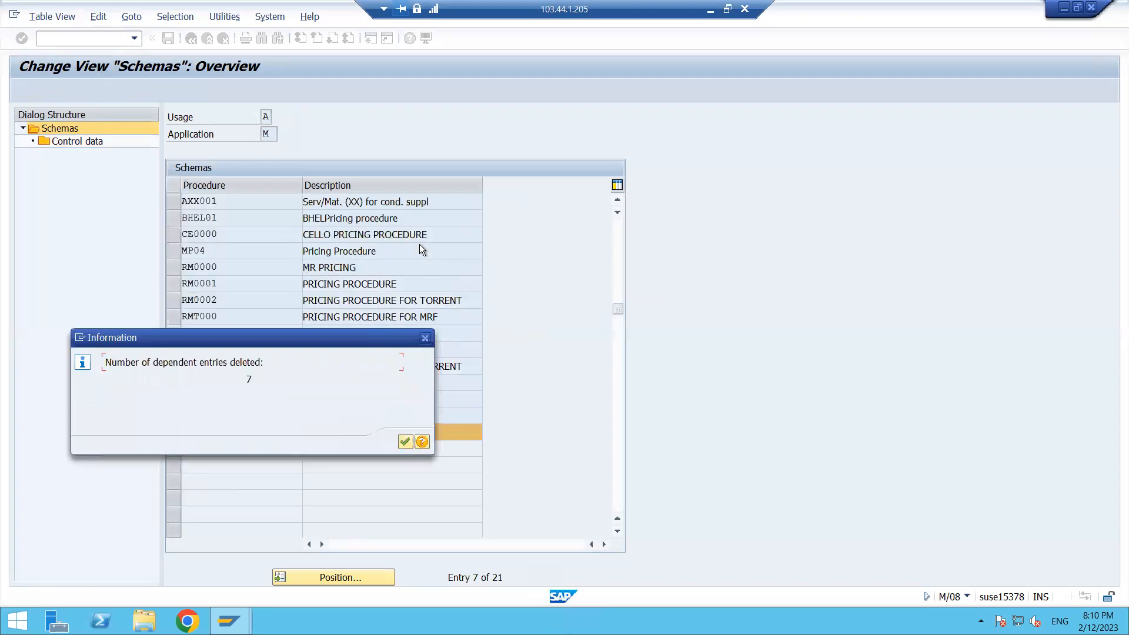
left_click(405, 442)
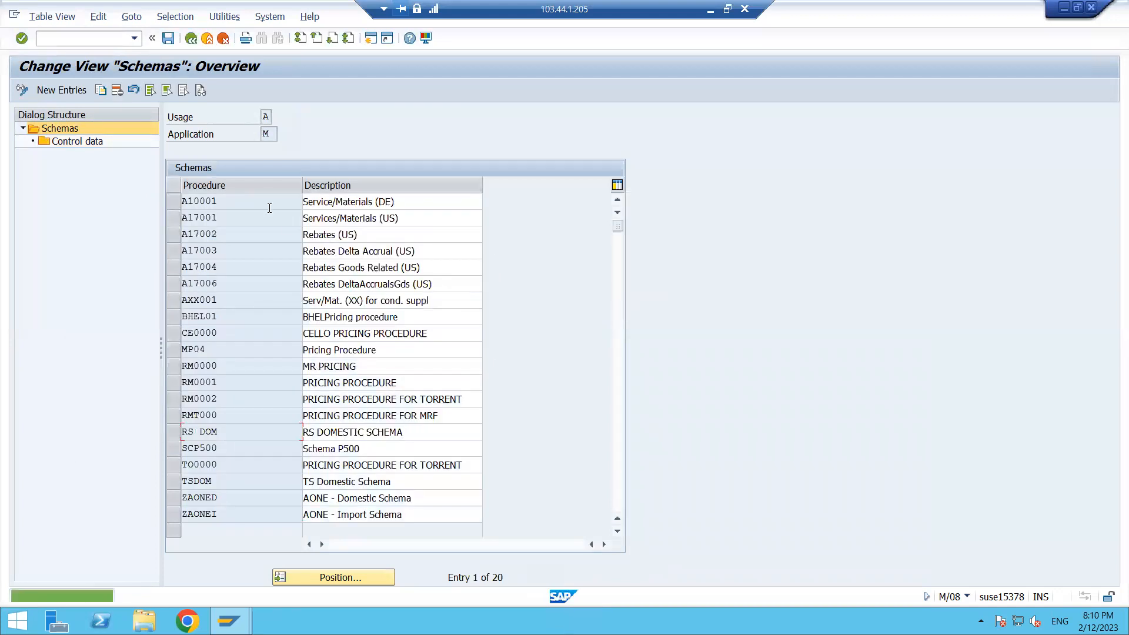
left_click(167, 39)
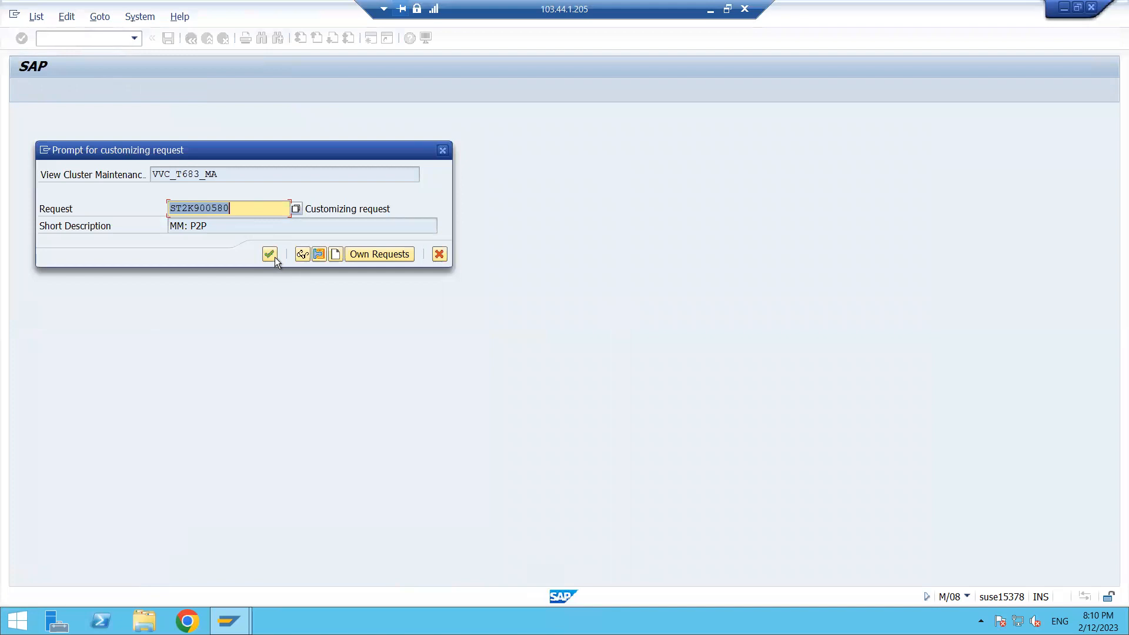
left_click(273, 255)
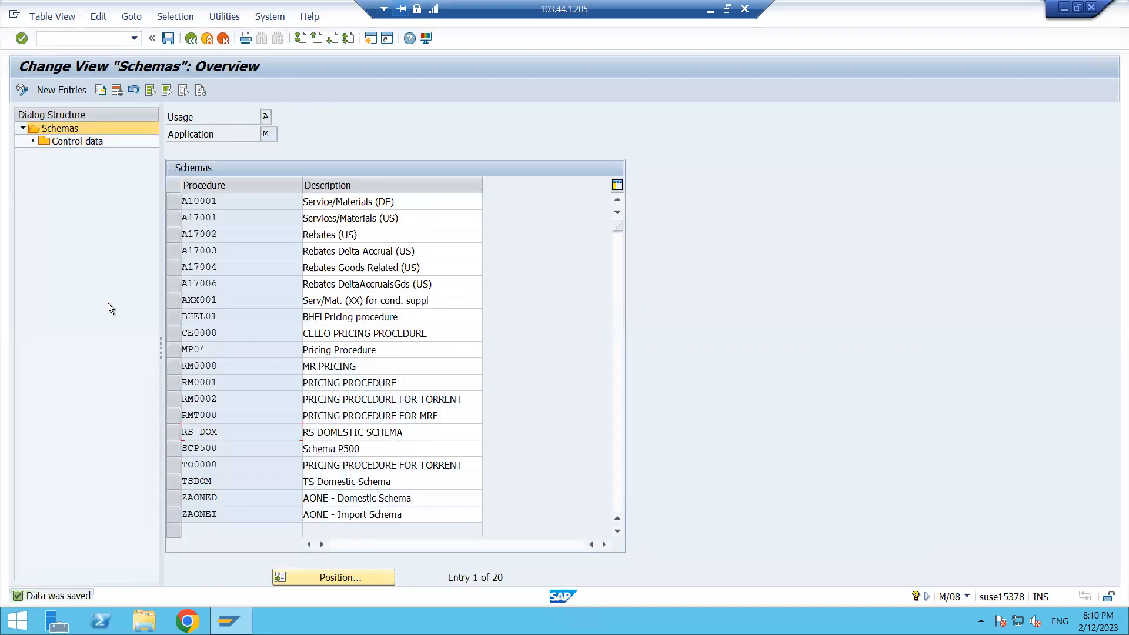
- Create a new schema with procedure ZM1230 and description "MRF Pricng Procedure"
left_click(70, 90)
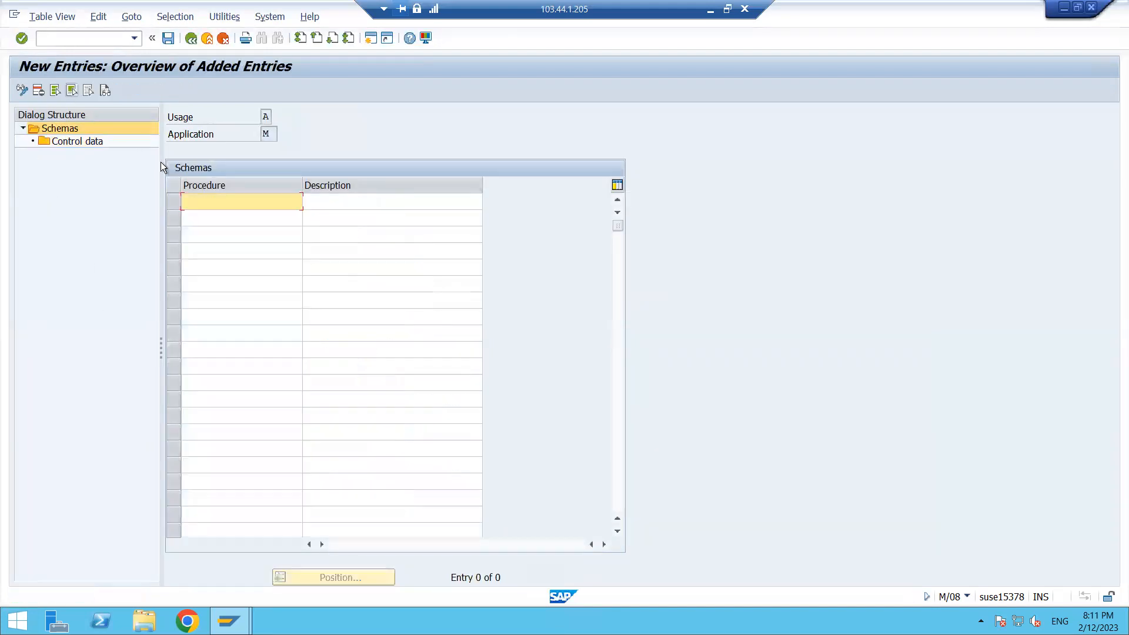
left_click(208, 195)
left_click(218, 214)
left_click(339, 201)
left_click(341, 217)
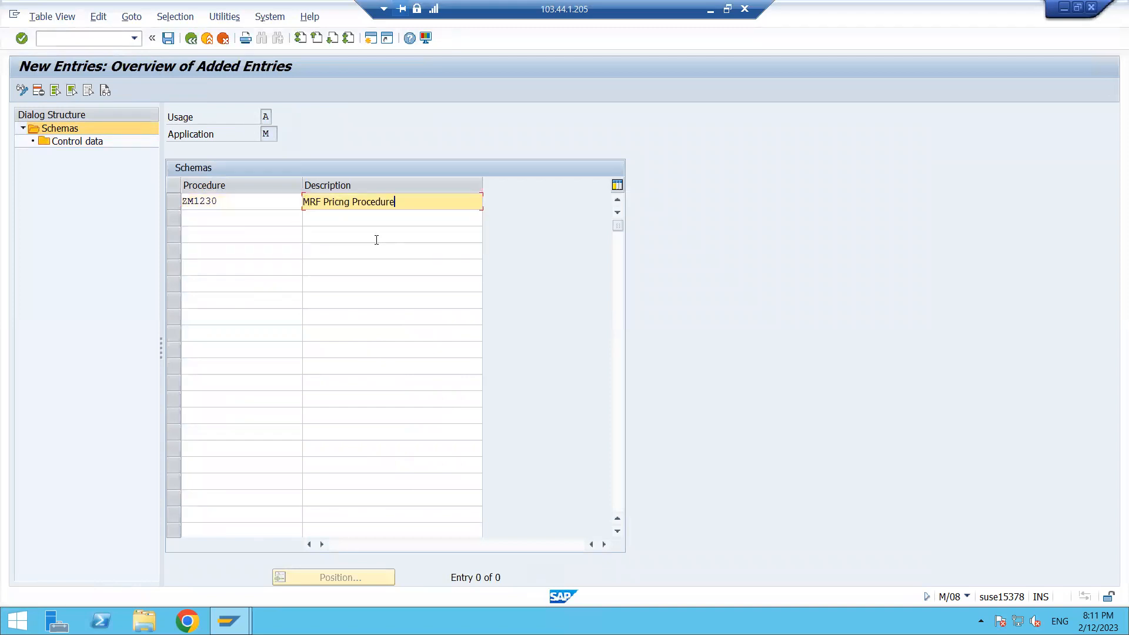
key("Return")
- Open the control data of the recreated schema ZM1230 for new entries
left_click(174, 203)
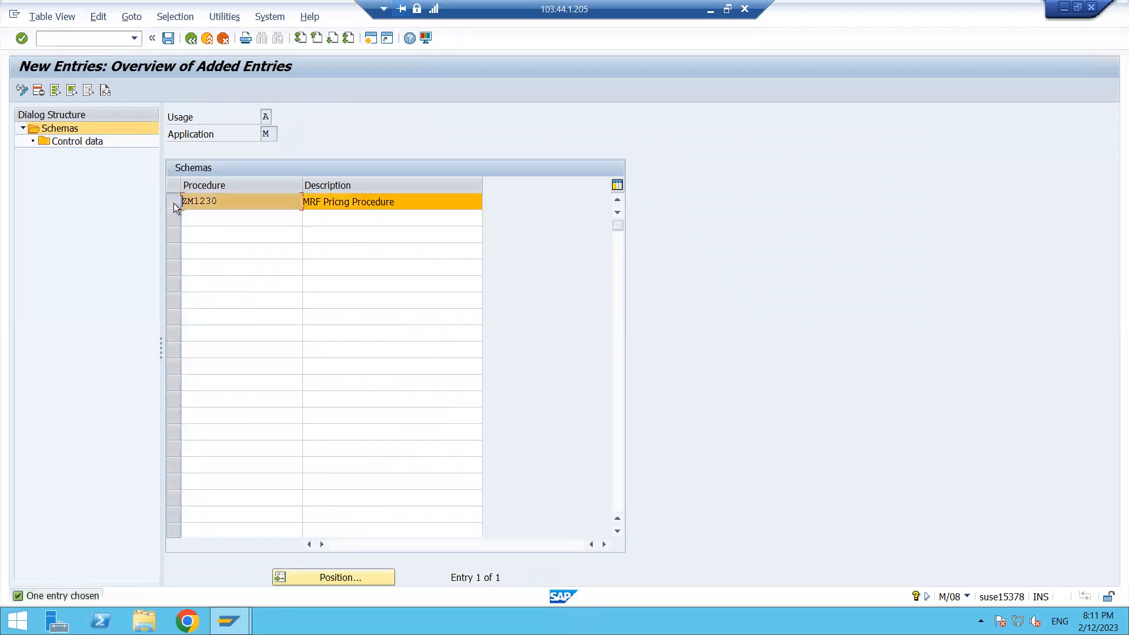
double_click(71, 142)
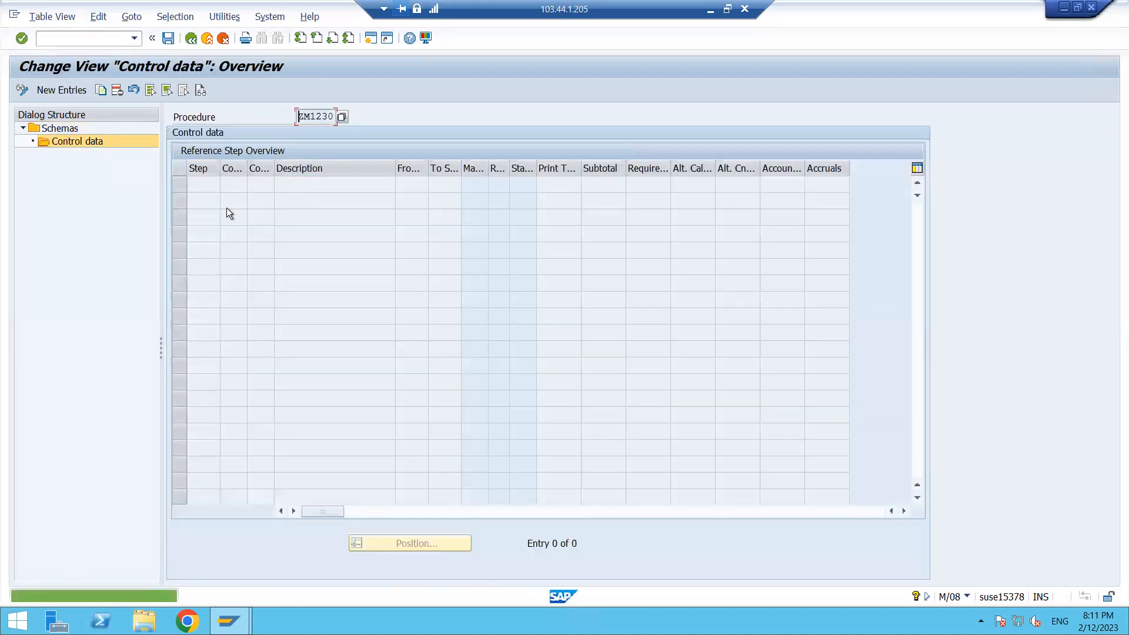
left_click(51, 93)
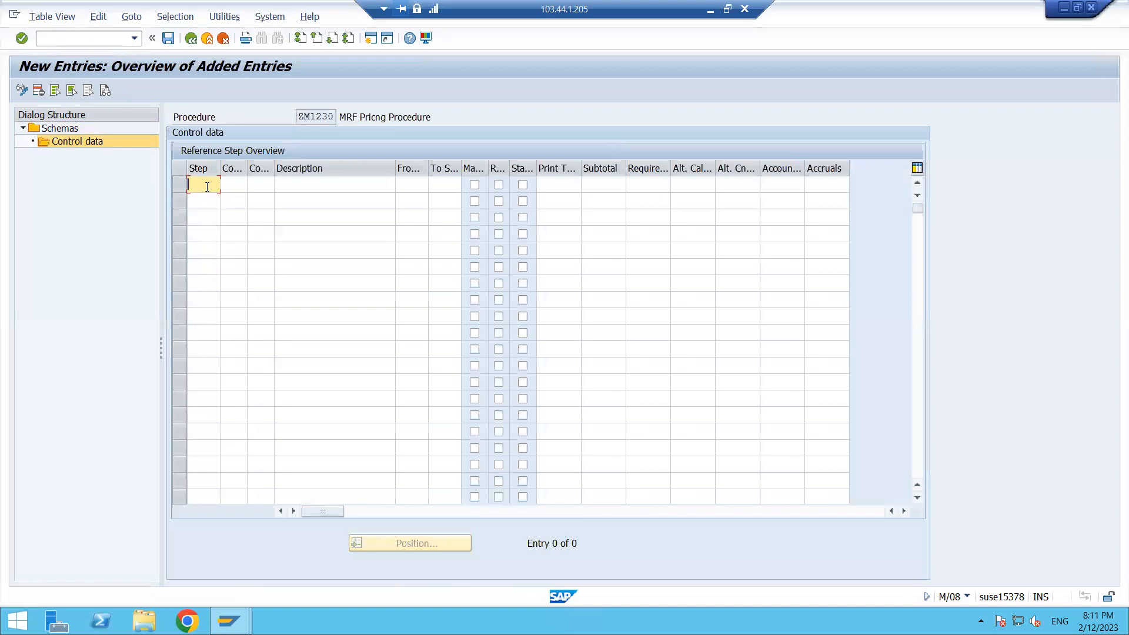
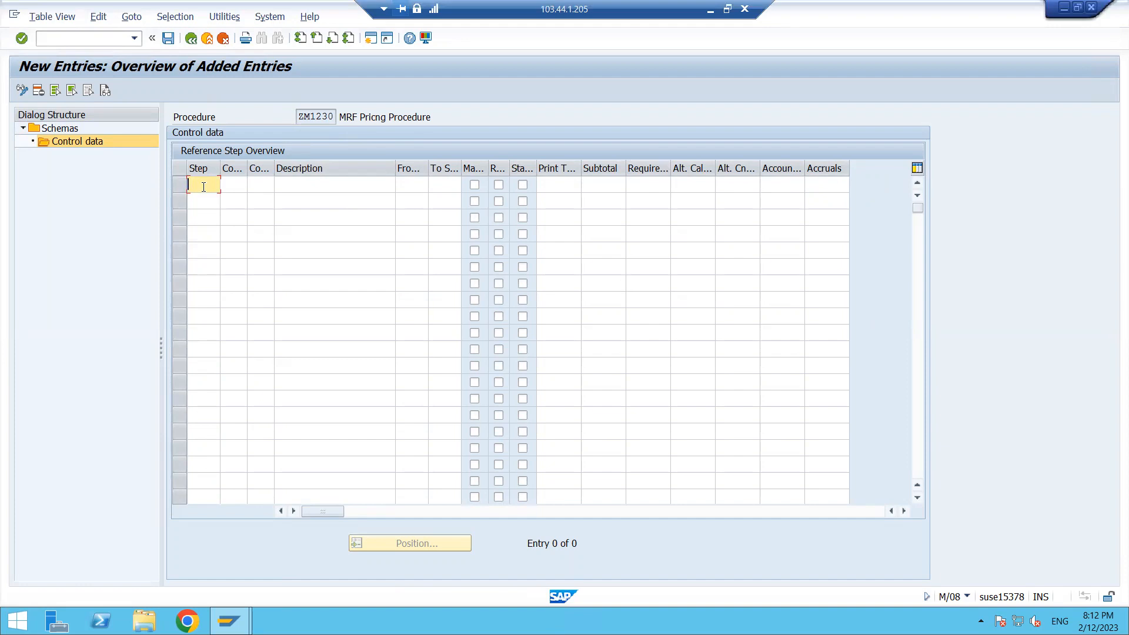
- Add step 10 with condition type PB00 from the Excel plan to the control data, widening the condition type column
type("10")
left_click(259, 184)
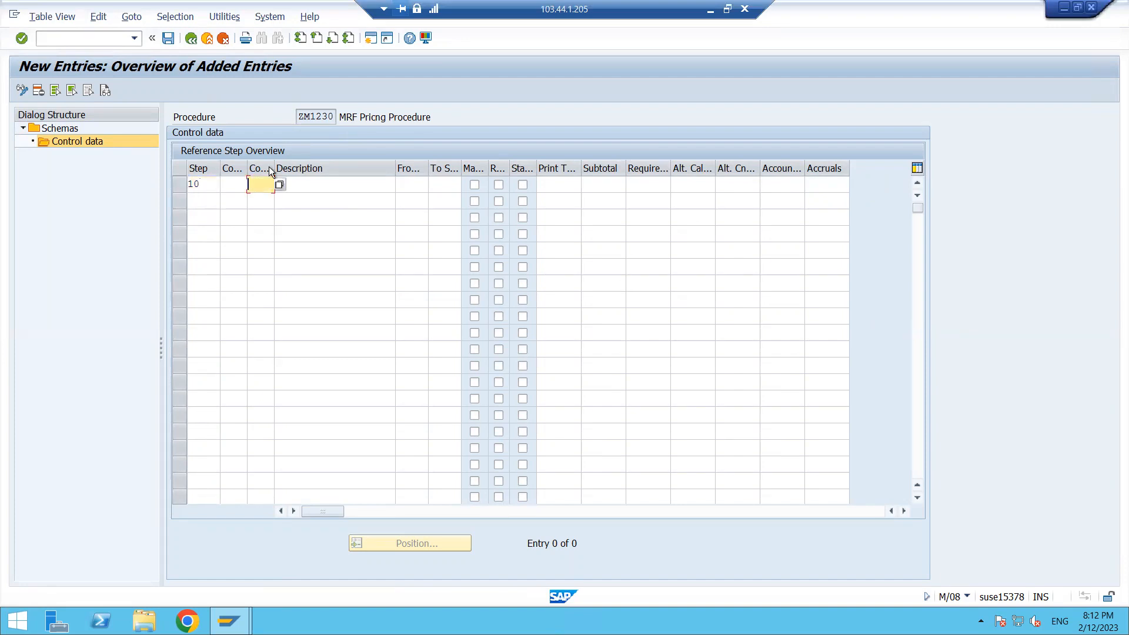
left_click_drag(274, 168, 292, 171)
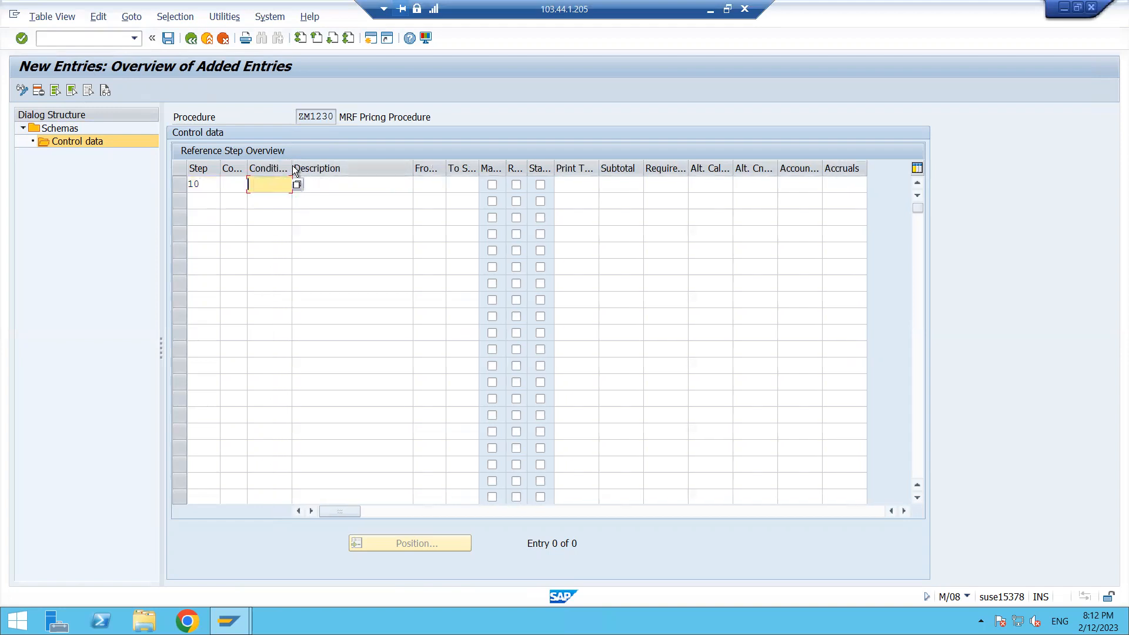
left_click_drag(292, 168, 298, 168)
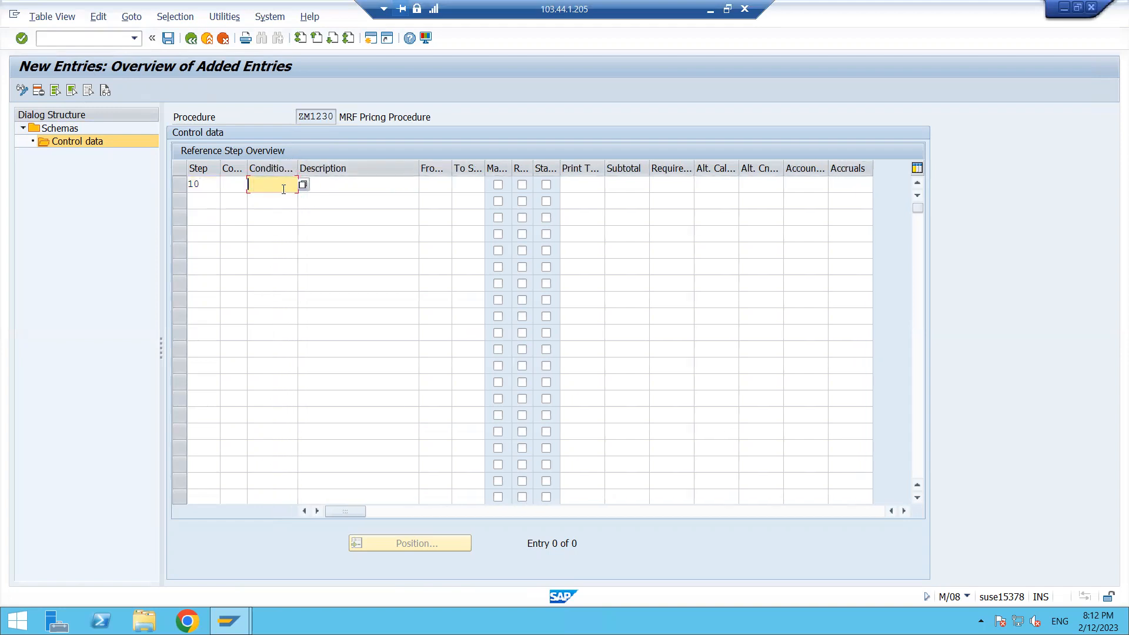
left_click(710, 10)
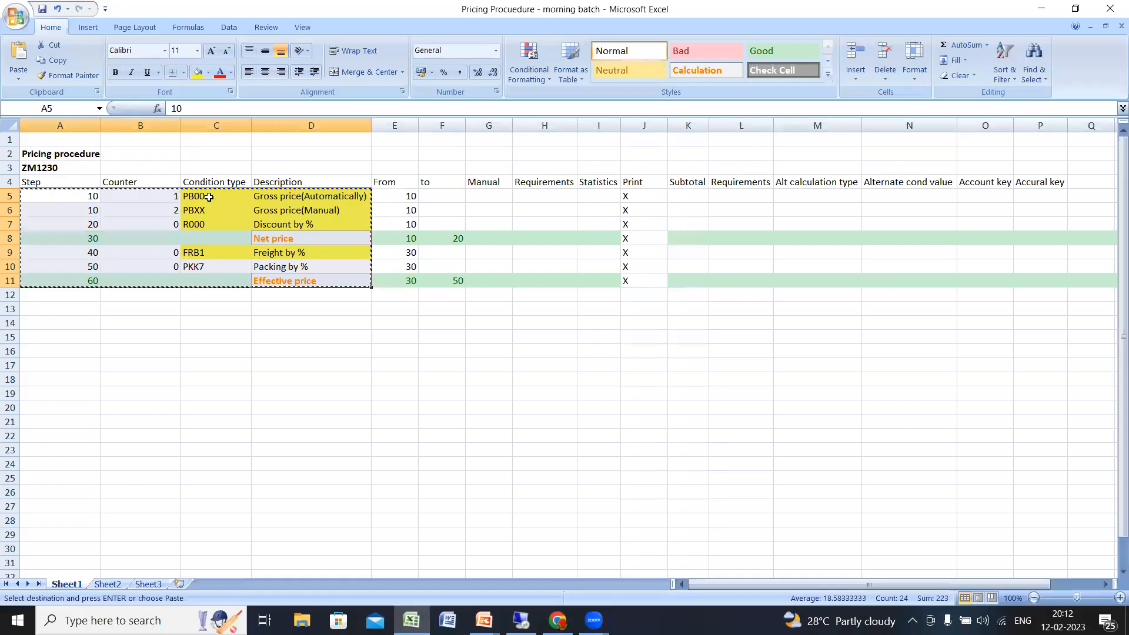
left_click(207, 198)
left_click(520, 620)
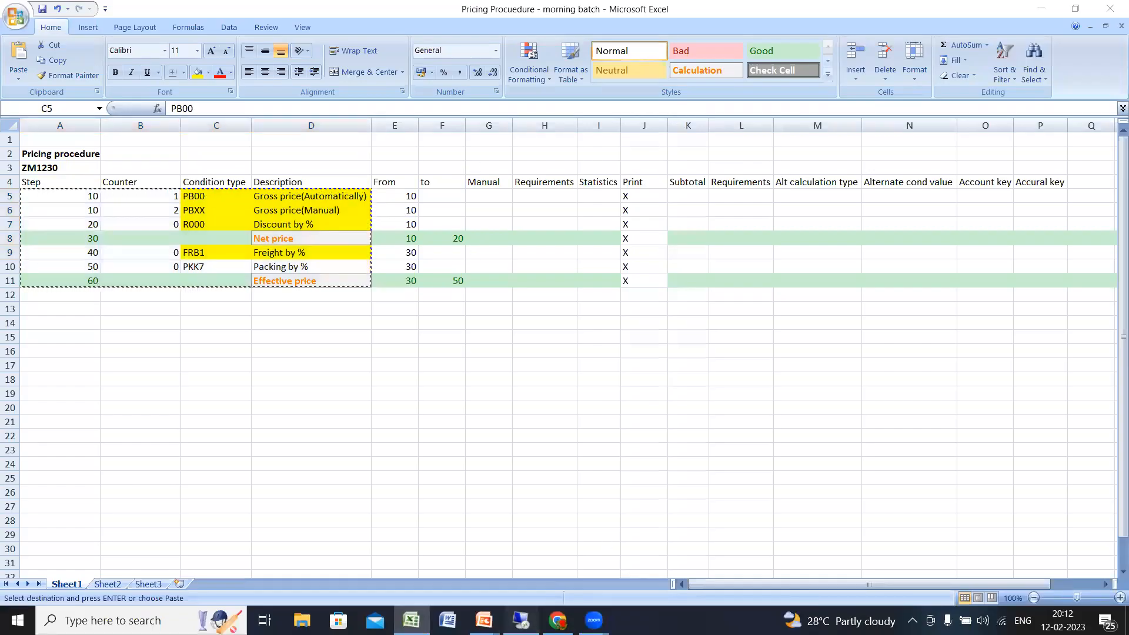
type("PB00")
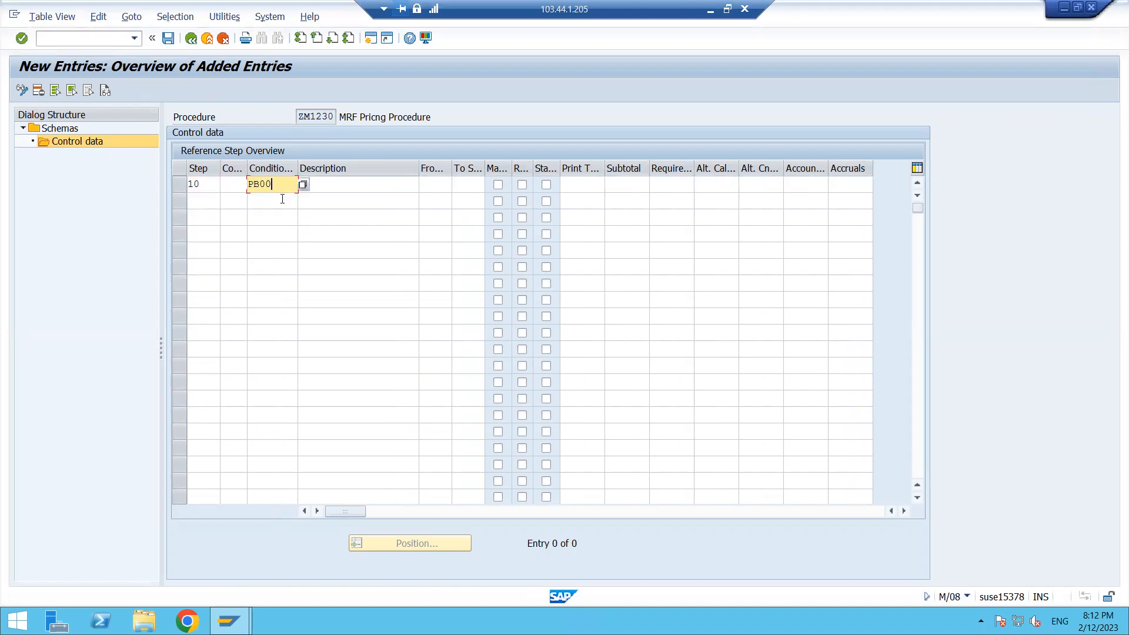
left_click(199, 184)
left_click(265, 184)
- Enter a second step 10 row with condition type PBXX and a blank counter, and try to accept the entries
left_click(283, 207)
type("PBXX")
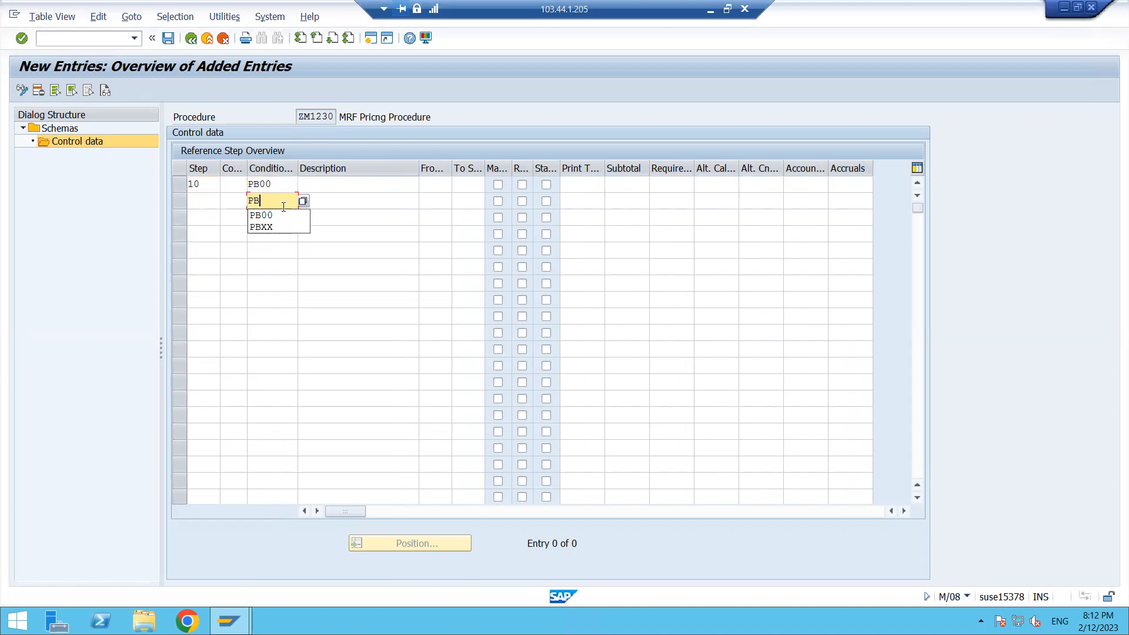
left_click(204, 200)
type("10")
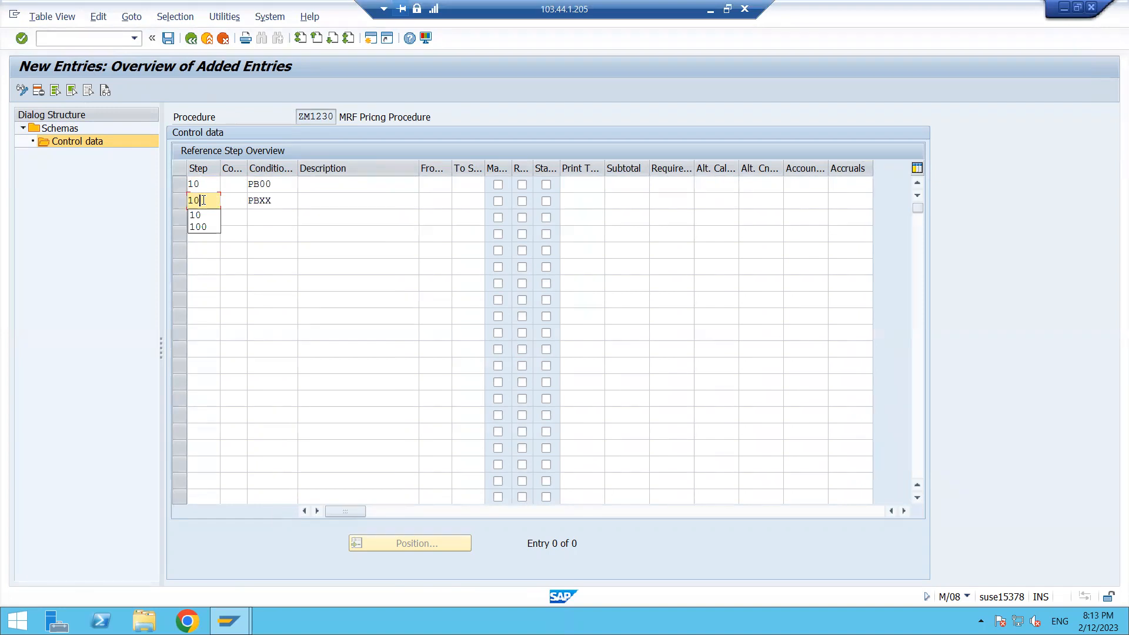
left_click(287, 201)
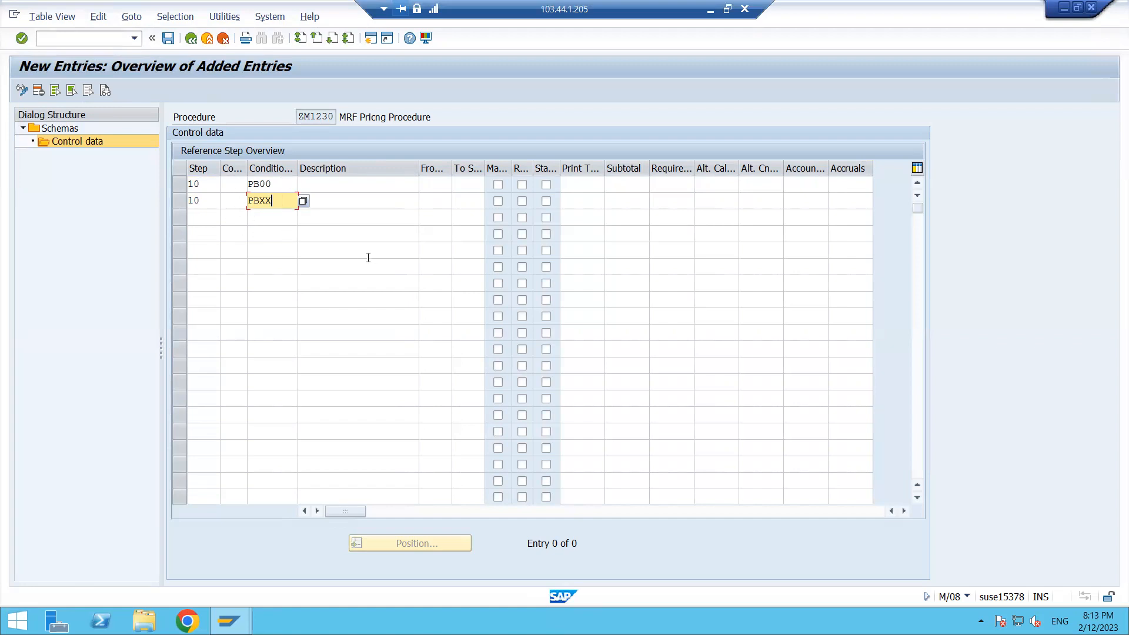
key("Return")
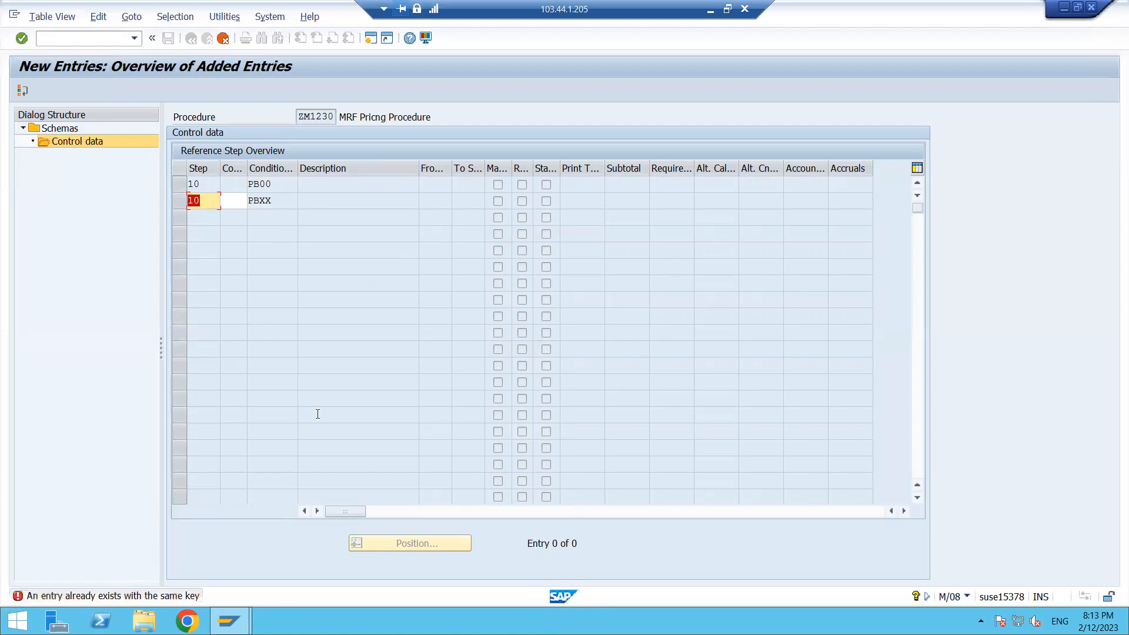
- Set the counter of the PBXX row to 1 and accept both step 10 entries
left_click(227, 204)
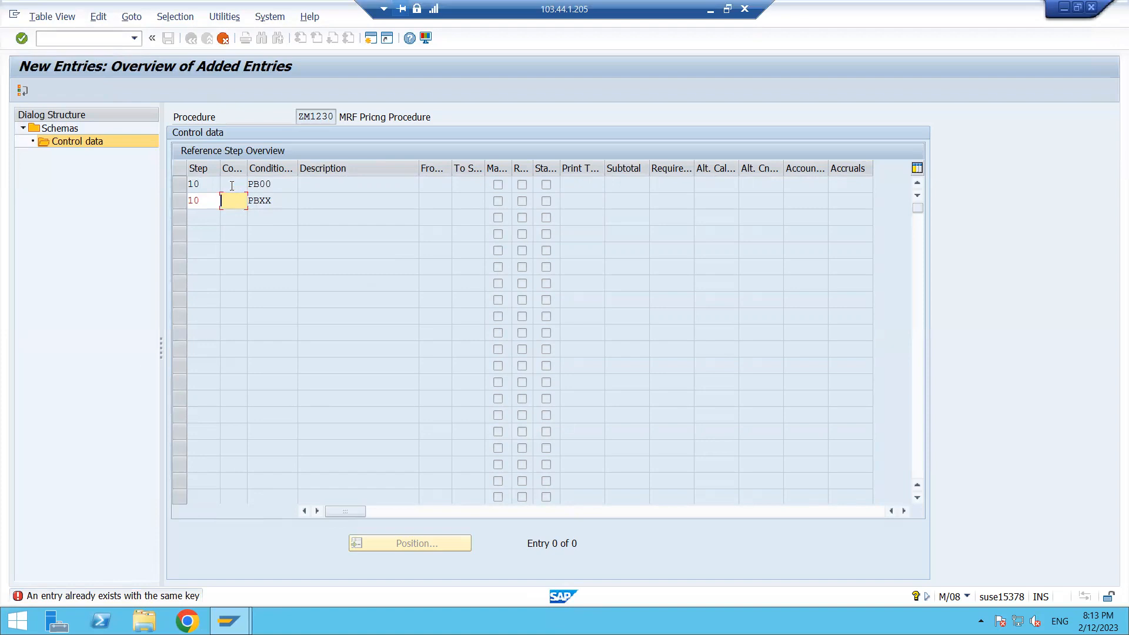
type("1")
key("Return")
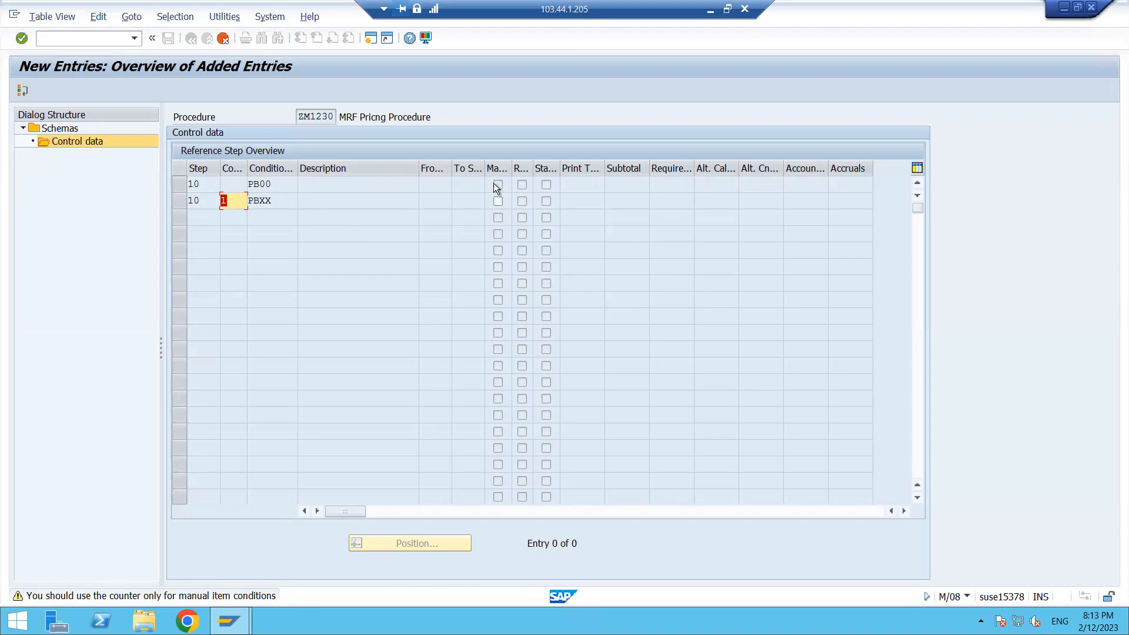
key("Return")
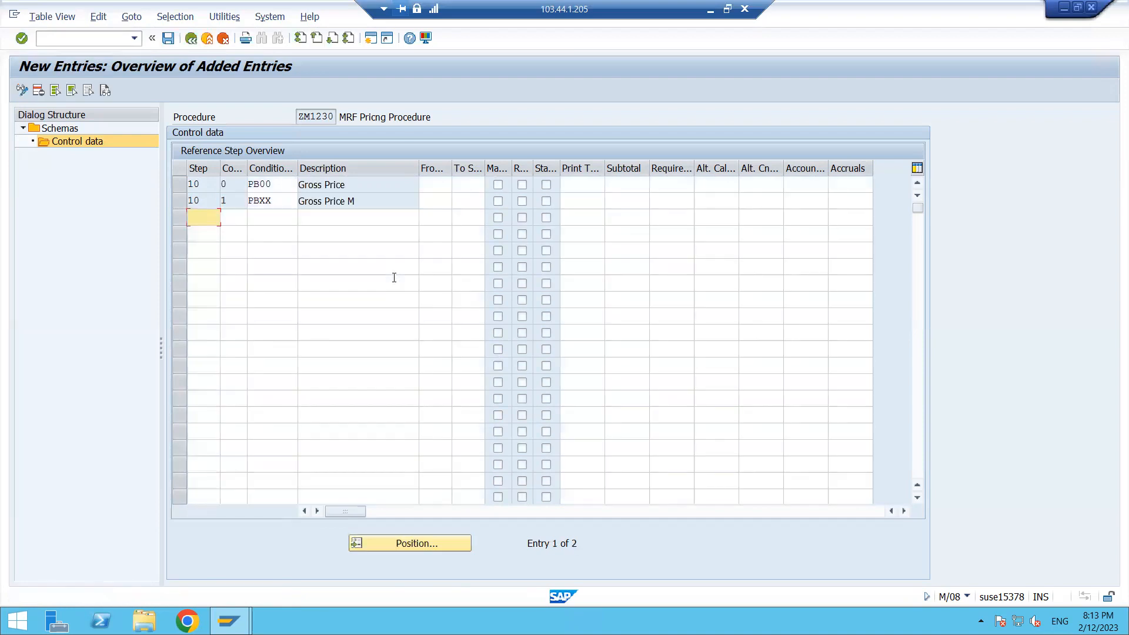
left_click(230, 200)
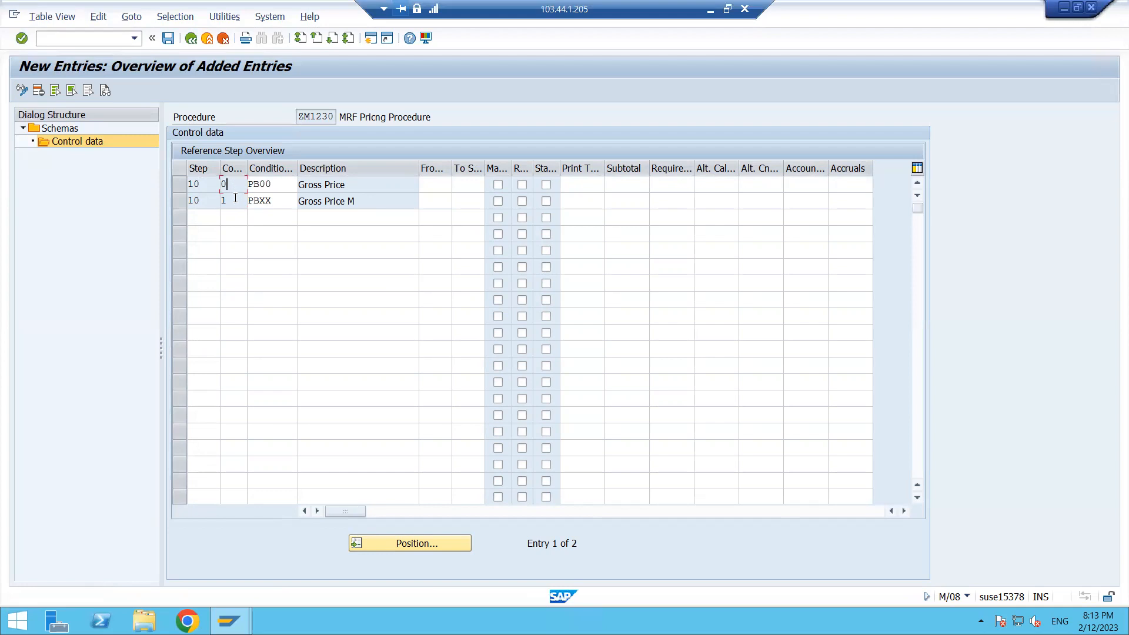
key("Up")
left_click(235, 201)
left_click(269, 221)
key("shift+Tab")
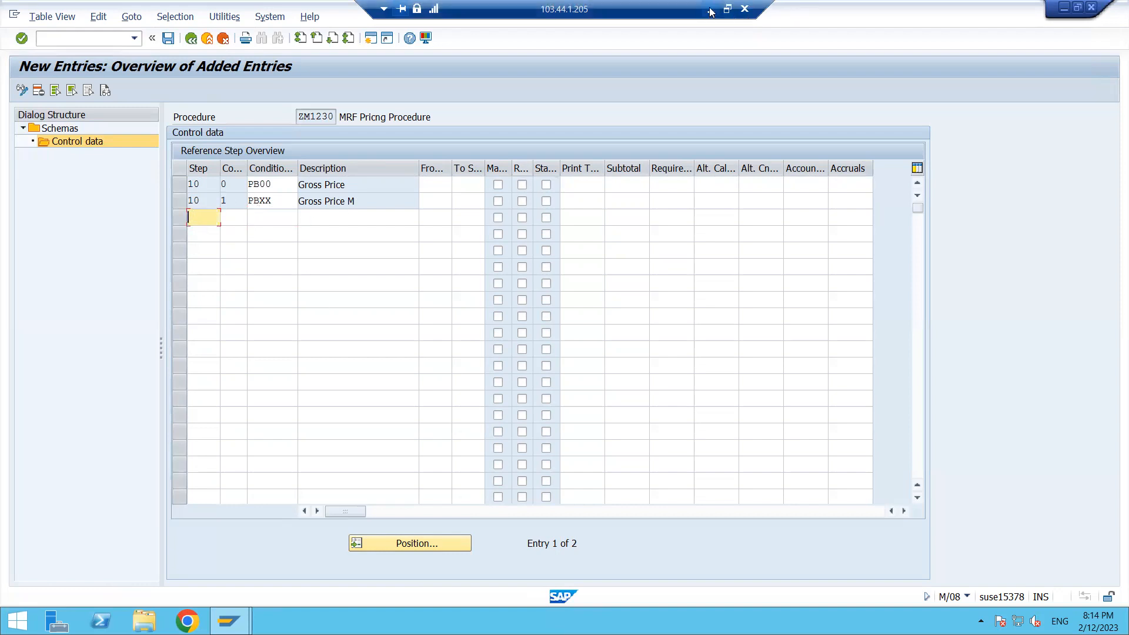
- Add step 20 with condition type R000 from the Excel plan in the third control data row
left_click(710, 11)
left_click(203, 224)
key("ctrl+c")
key("alt+Tab")
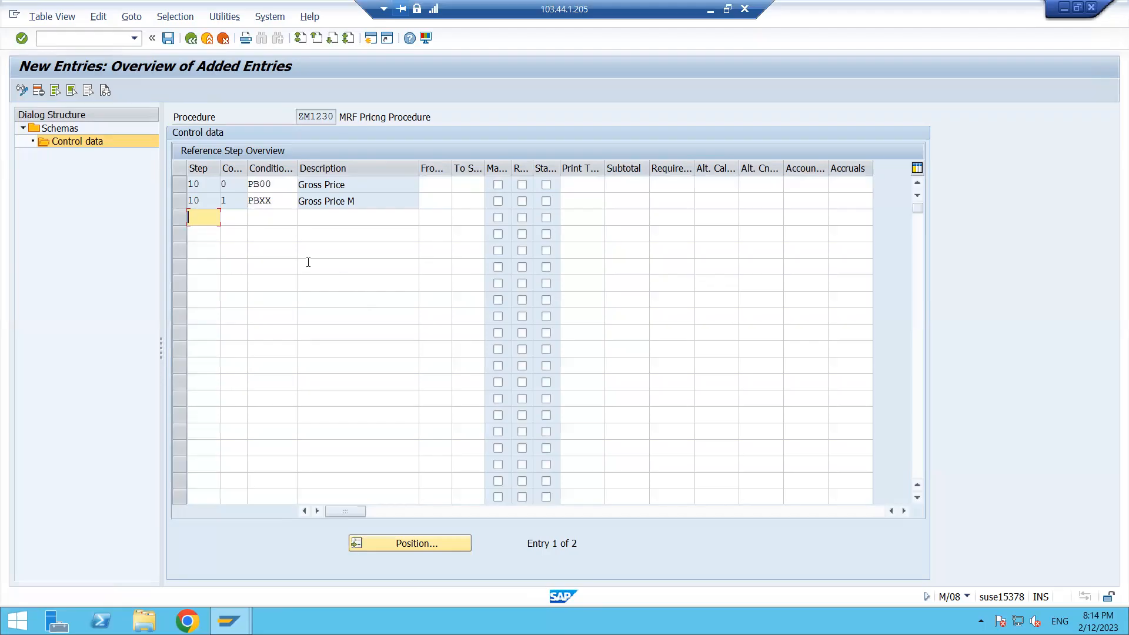
left_click(286, 215)
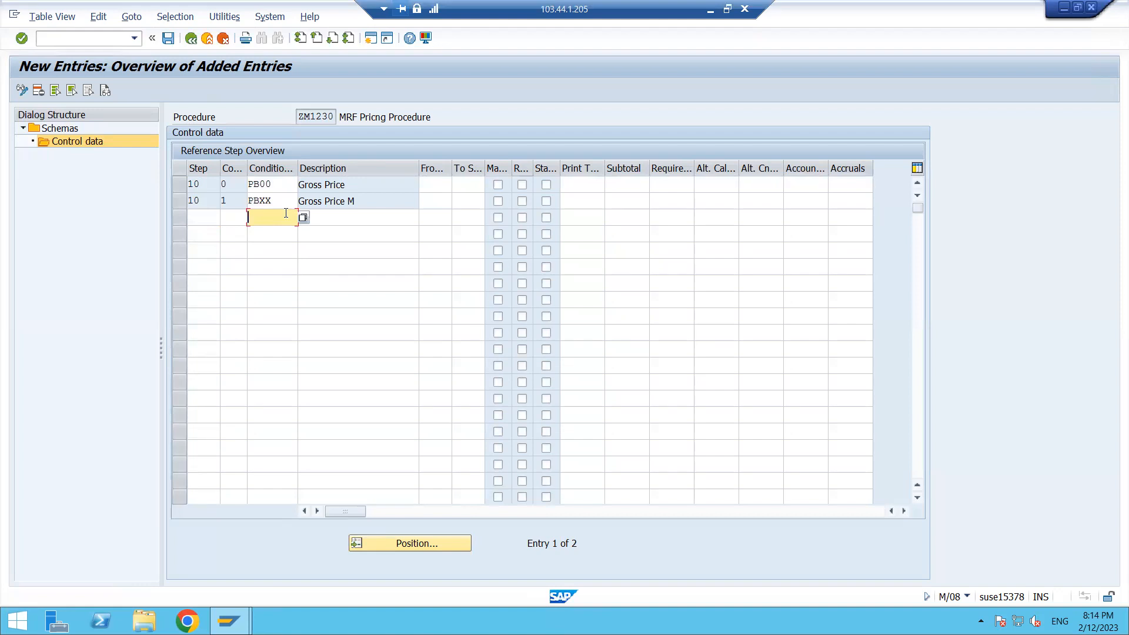
left_click(202, 219)
type("20")
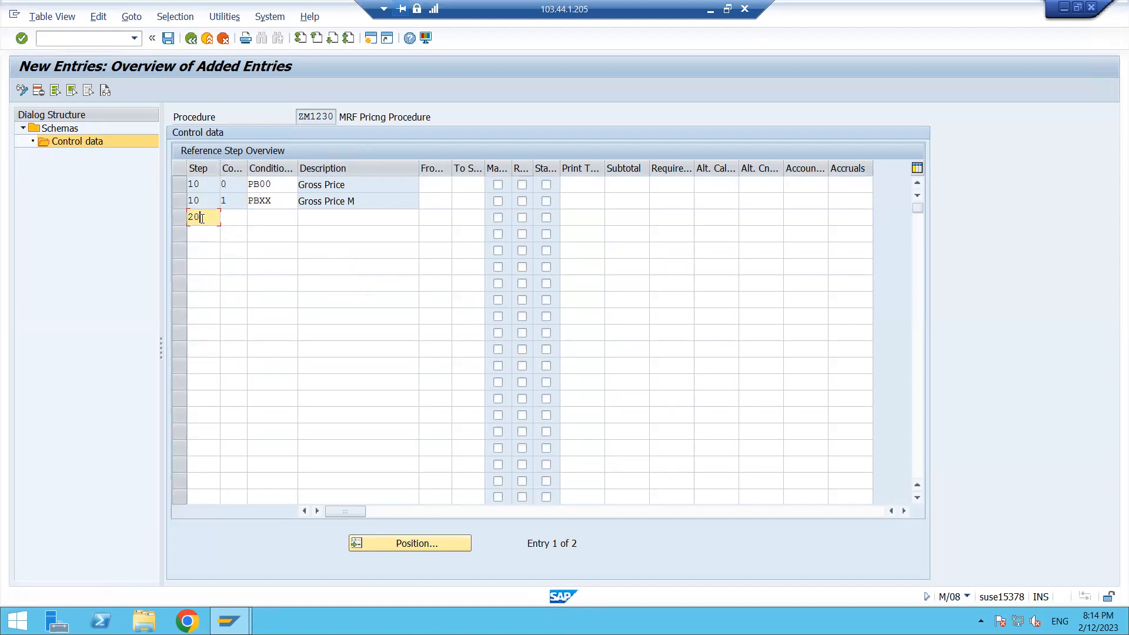
key("Tab")
key("Tab")
type("R000")
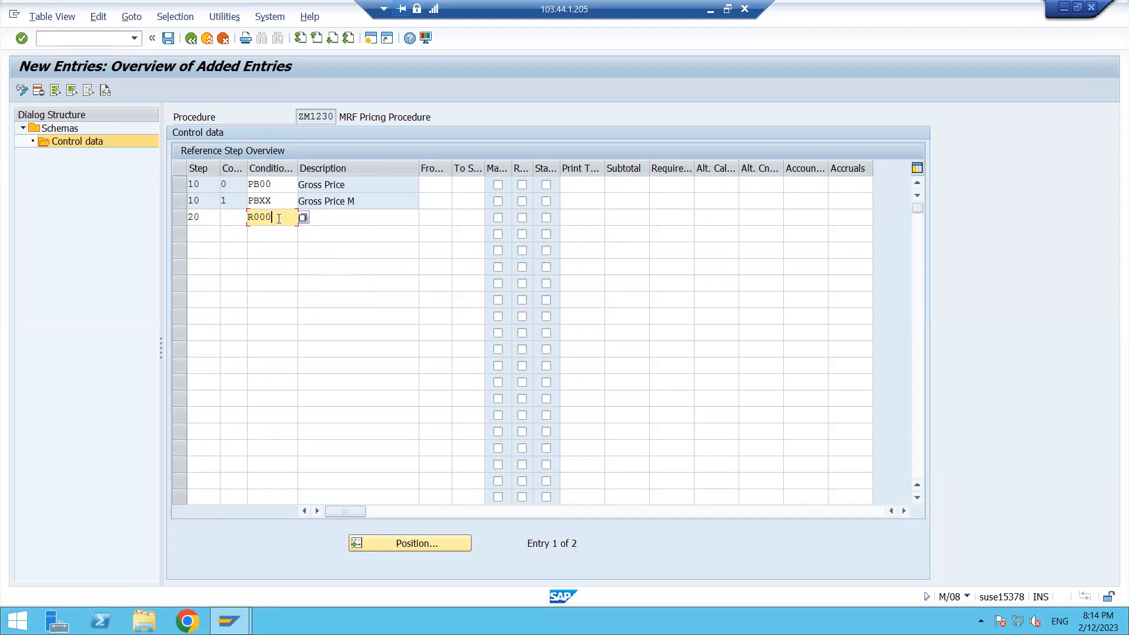
- Accept the step 20 entry and add step 30 with the description Net price copied from the Excel plan, without a condition type
key("Return")
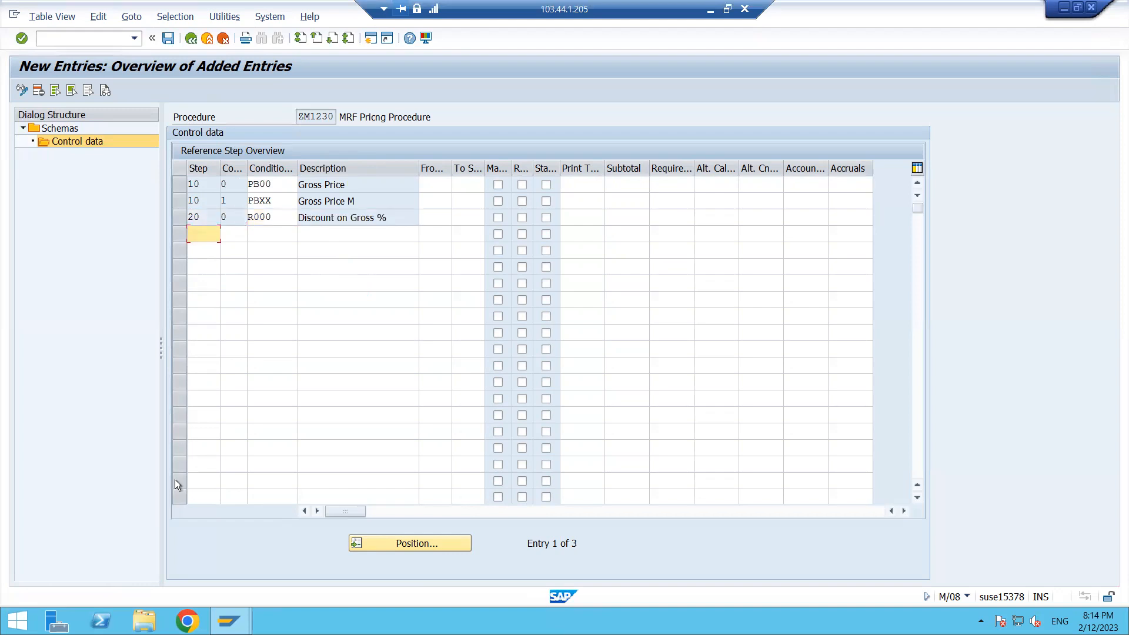
left_click(270, 217)
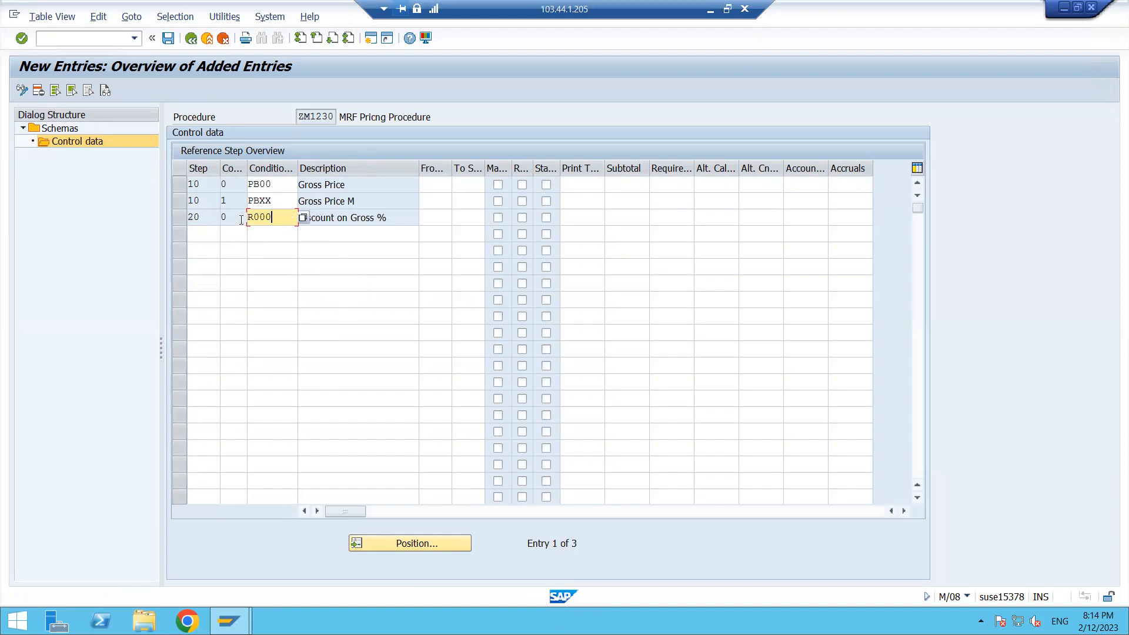
left_click(356, 241)
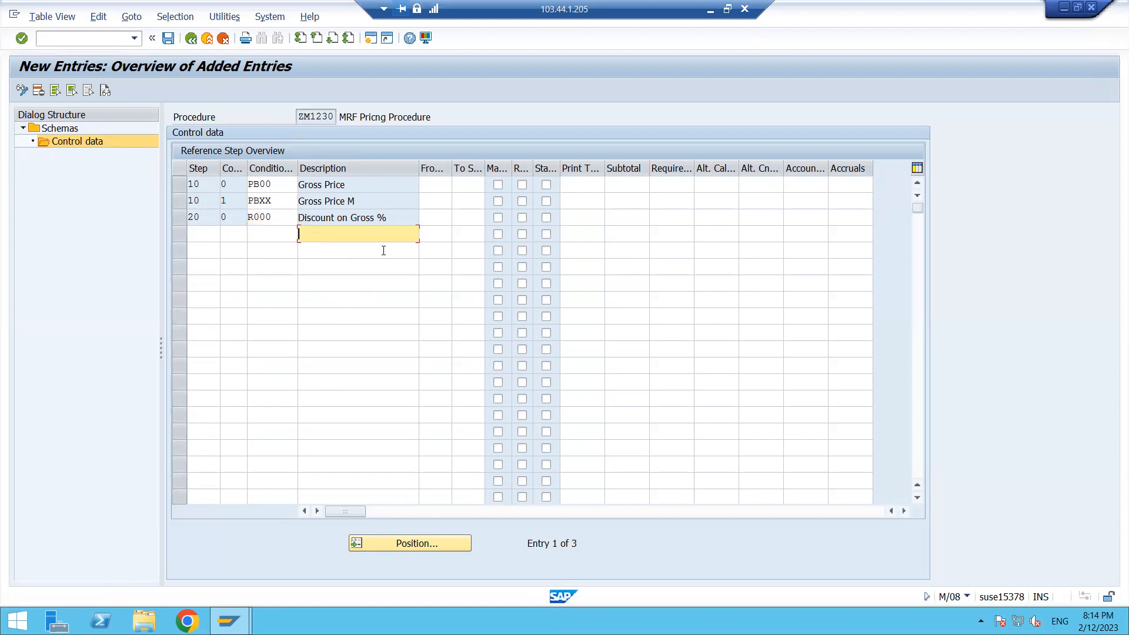
left_click(710, 10)
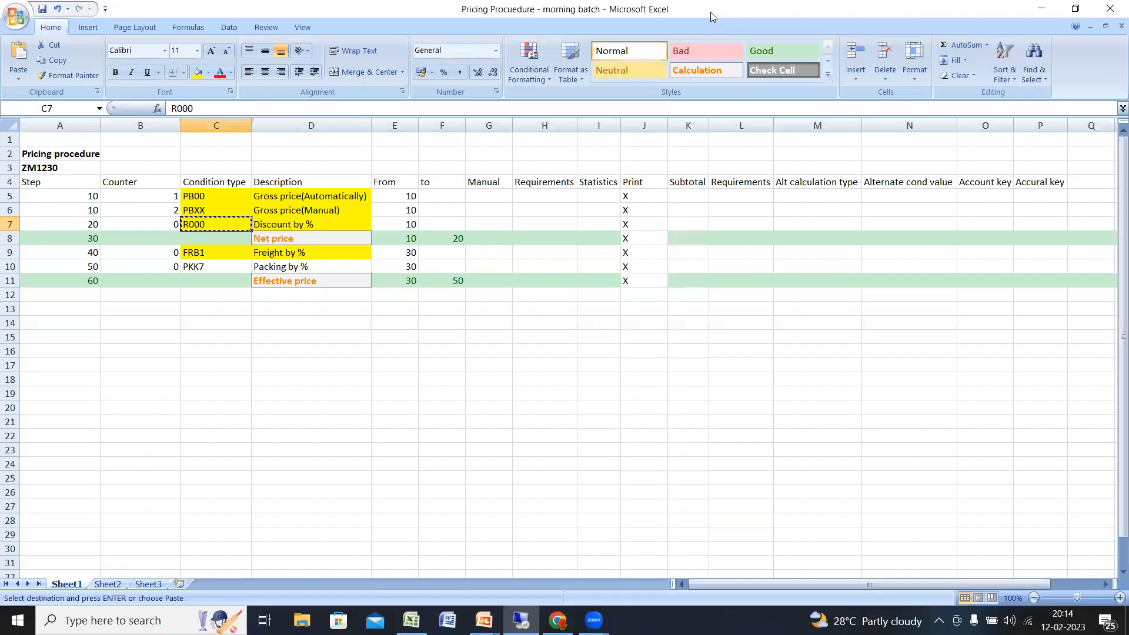
left_click(322, 239)
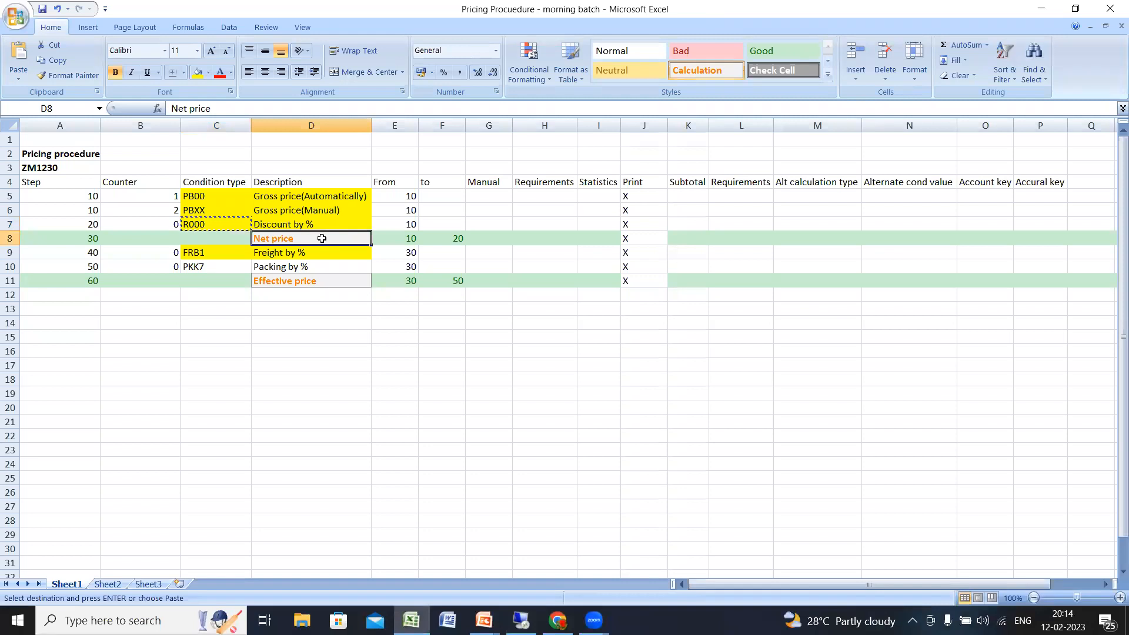
key("ctrl+c")
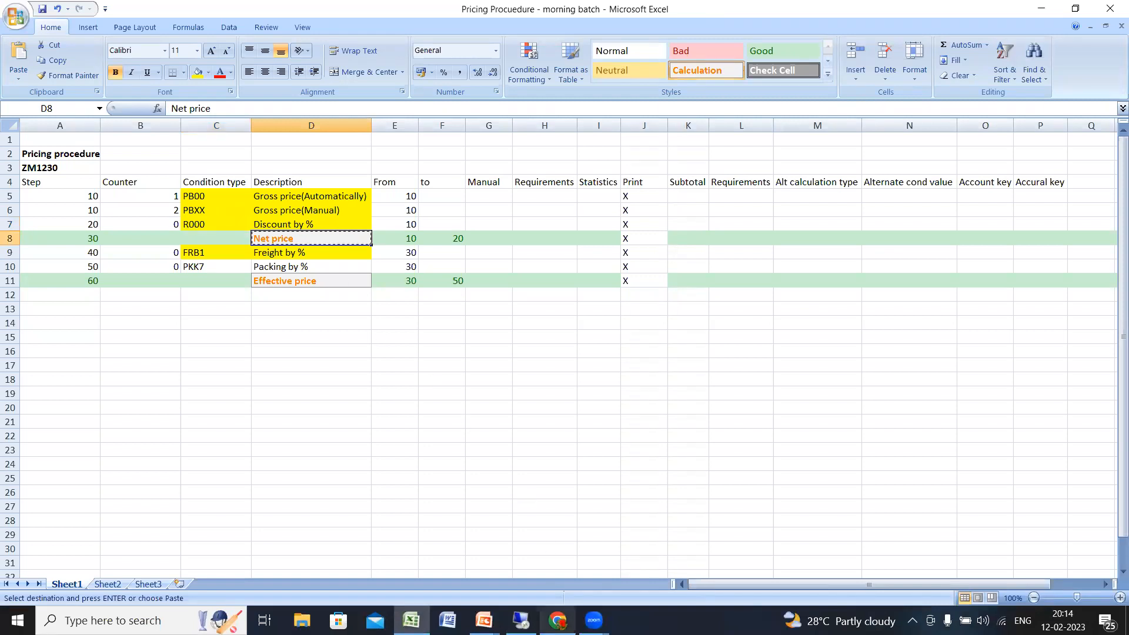
left_click(521, 621)
key("ctrl+v")
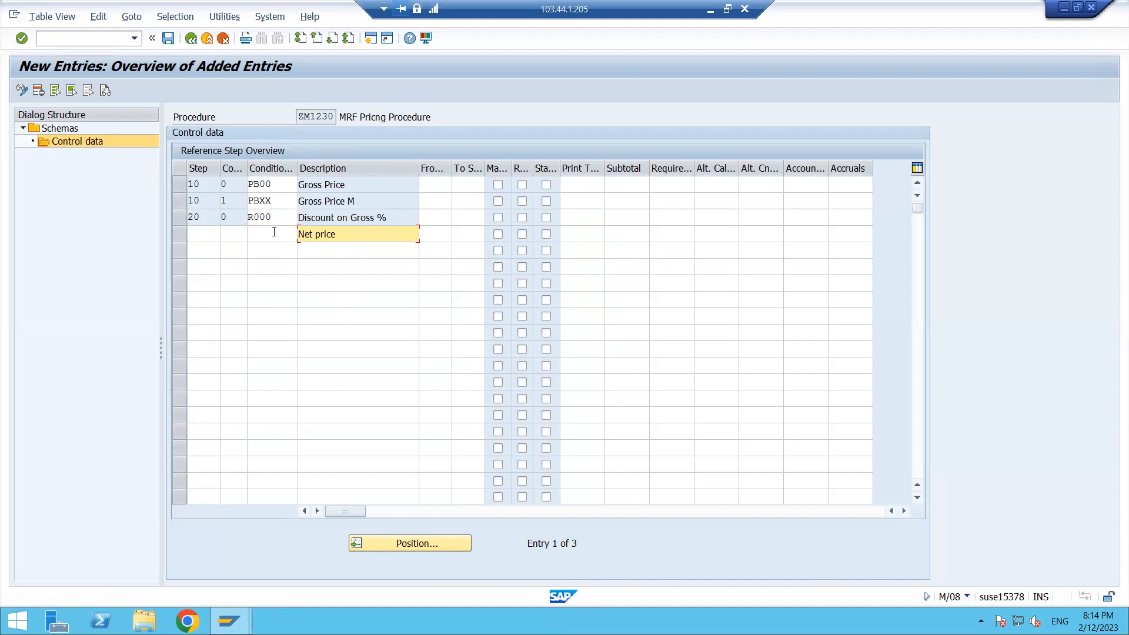
left_click(212, 233)
type("30")
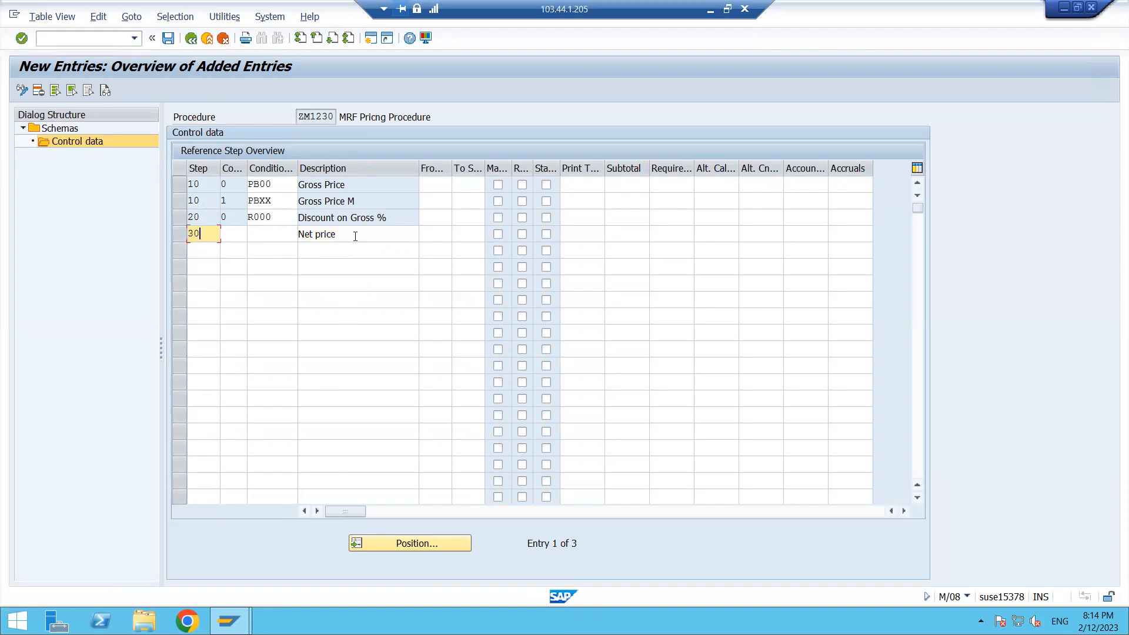
key("Return")
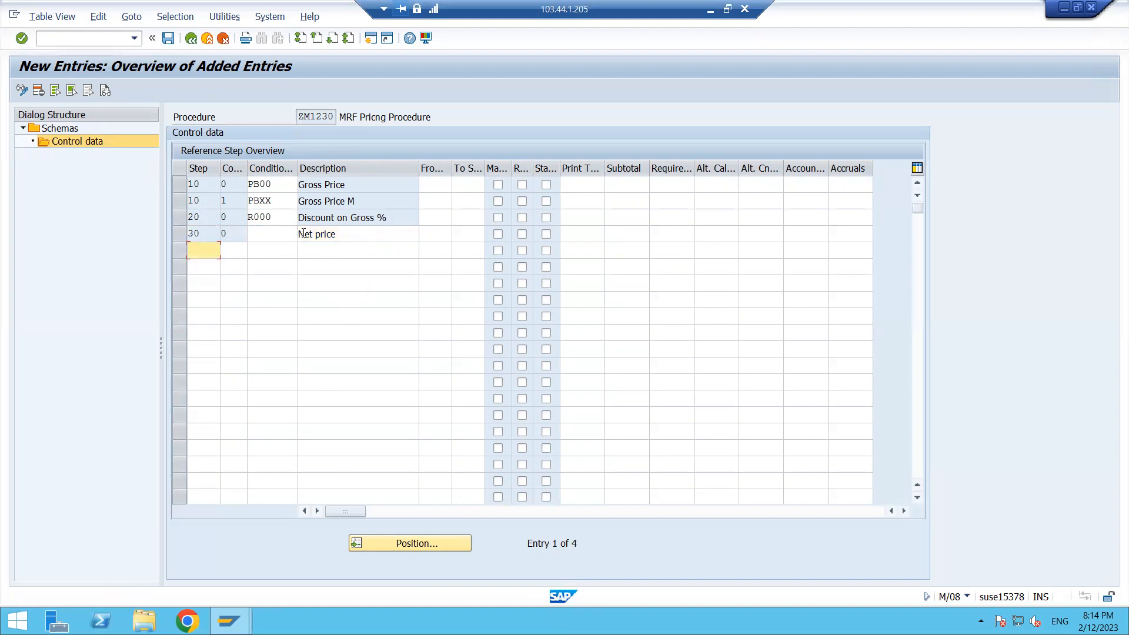
- Add step 40 with FRB1 copied from the Excel plan into its description, and accept the entry
type("40")
key("Tab")
key("Tab")
key("Tab")
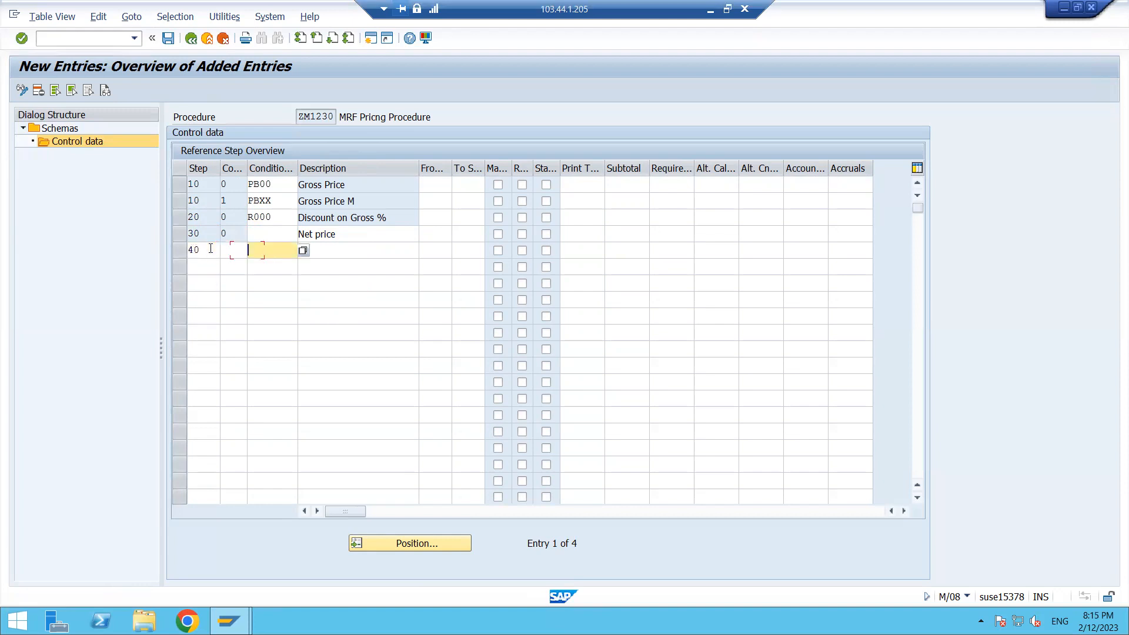
left_click(711, 10)
left_click(205, 255)
key("ctrl+c")
left_click(521, 620)
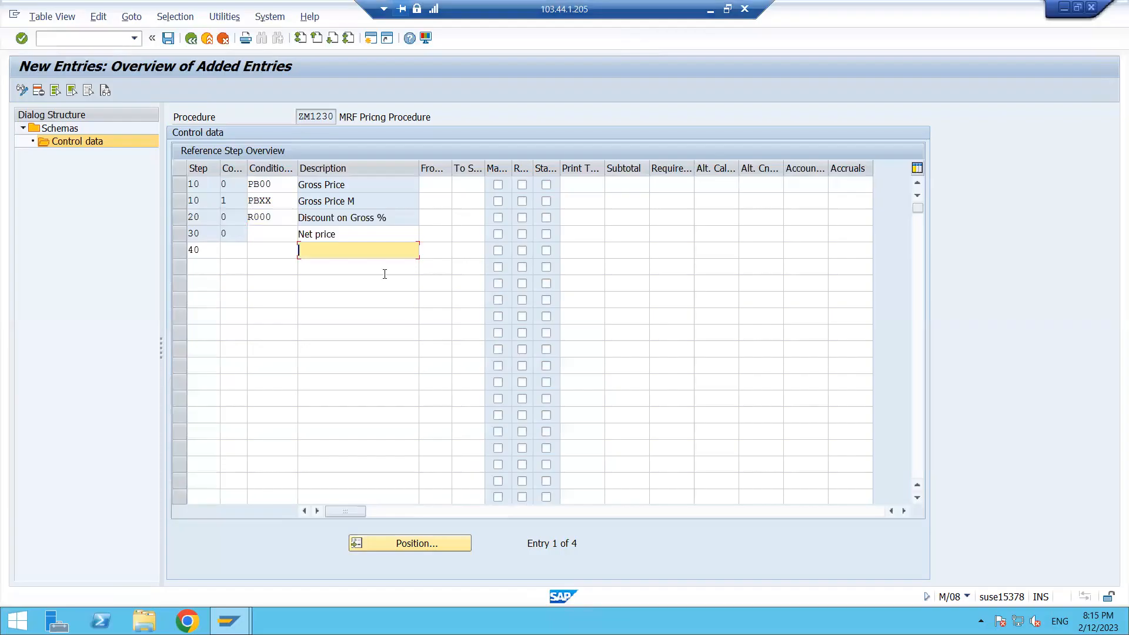
key("ctrl+v")
left_click(337, 265)
left_click(334, 249)
key("Return")
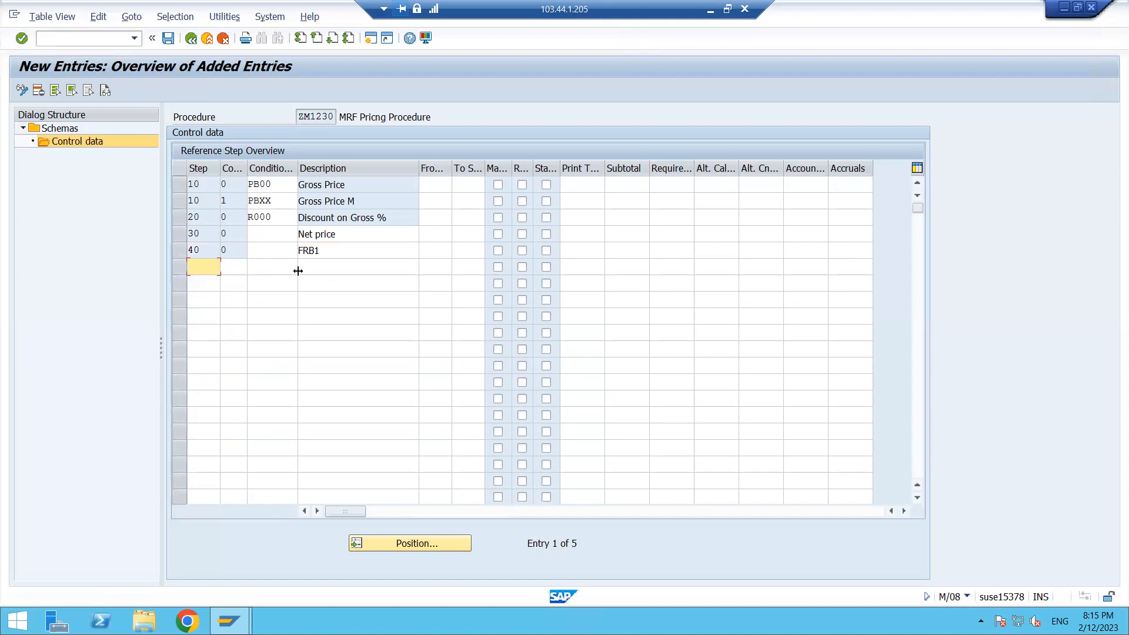
- Switch to the Excel pricing procedure sheet, copy the condition type PKK7, and return to the SAP session
left_click(320, 271)
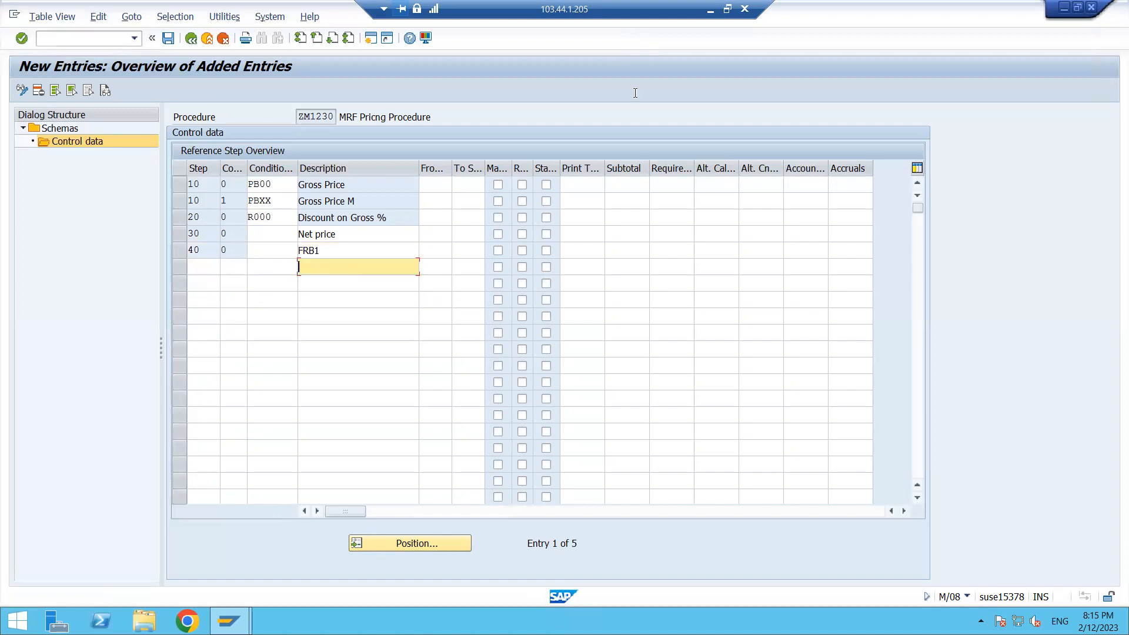
left_click(709, 10)
left_click(228, 266)
key("ctrl+c")
left_click(522, 621)
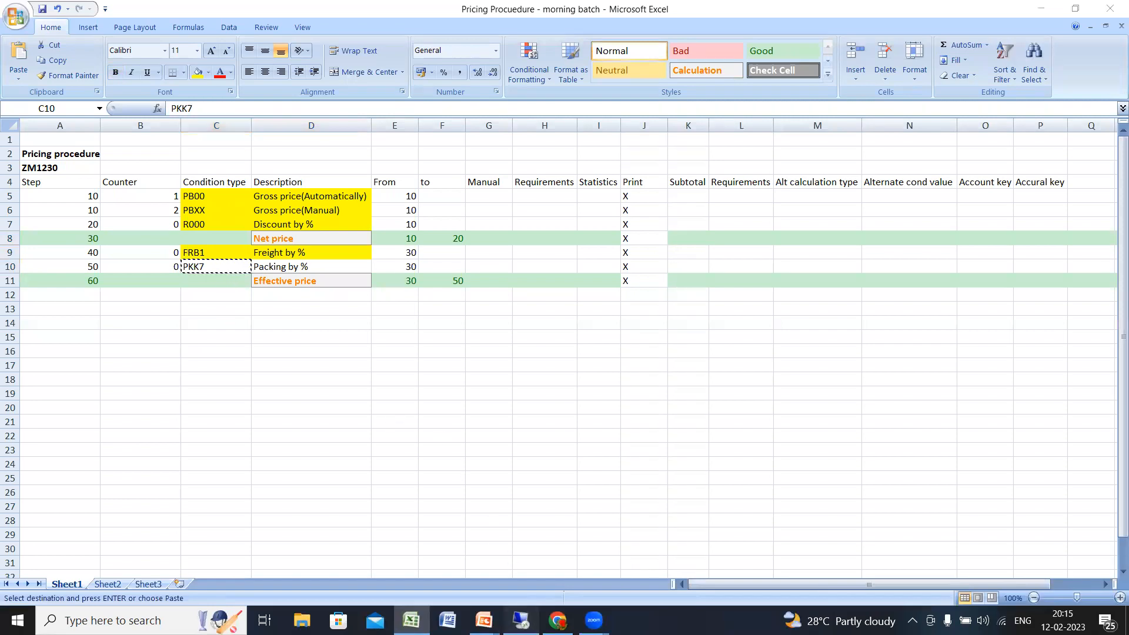
- Enter a new row below step 40 with step number 50 and condition type PKK7
left_click(219, 282)
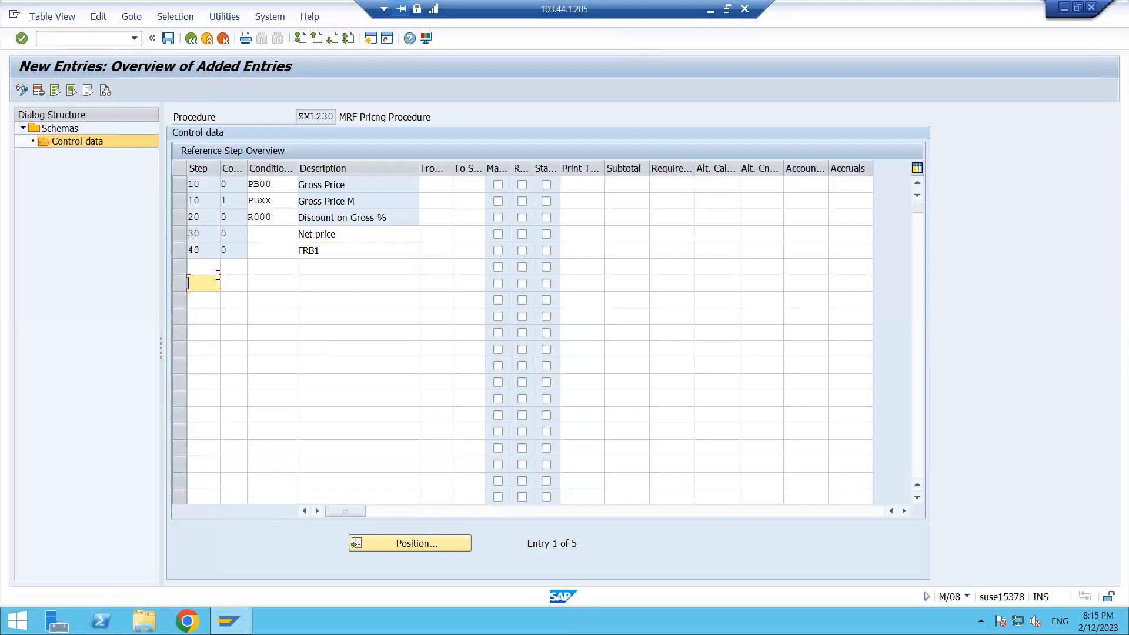
left_click(204, 266)
type("50")
key("Tab")
key("Tab")
key("Tab")
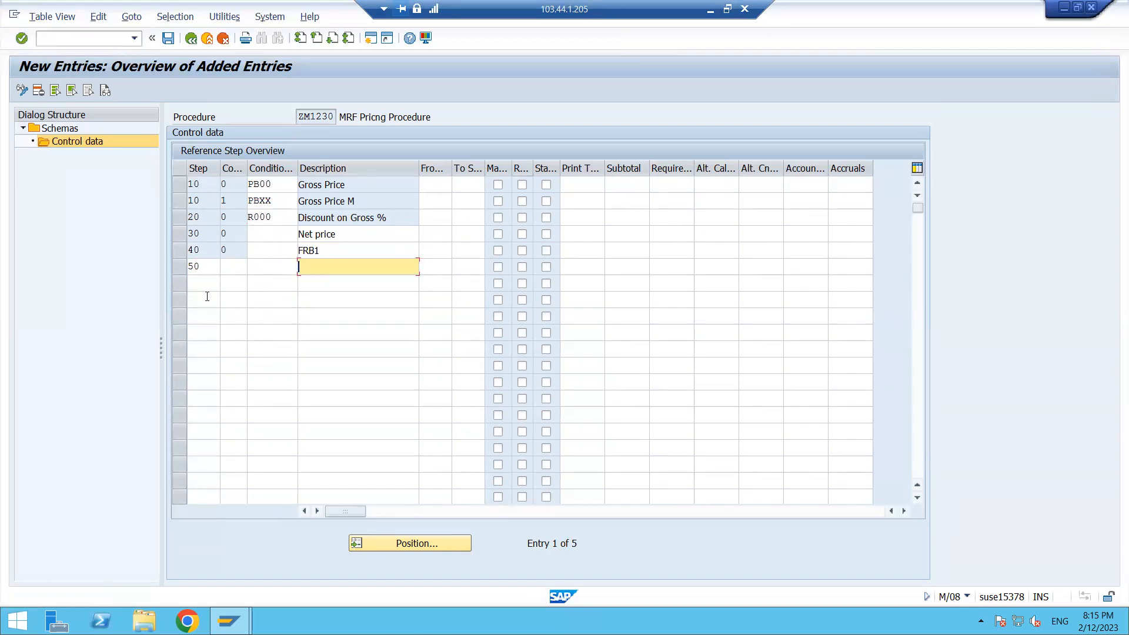
left_click(286, 270)
type("PKK7")
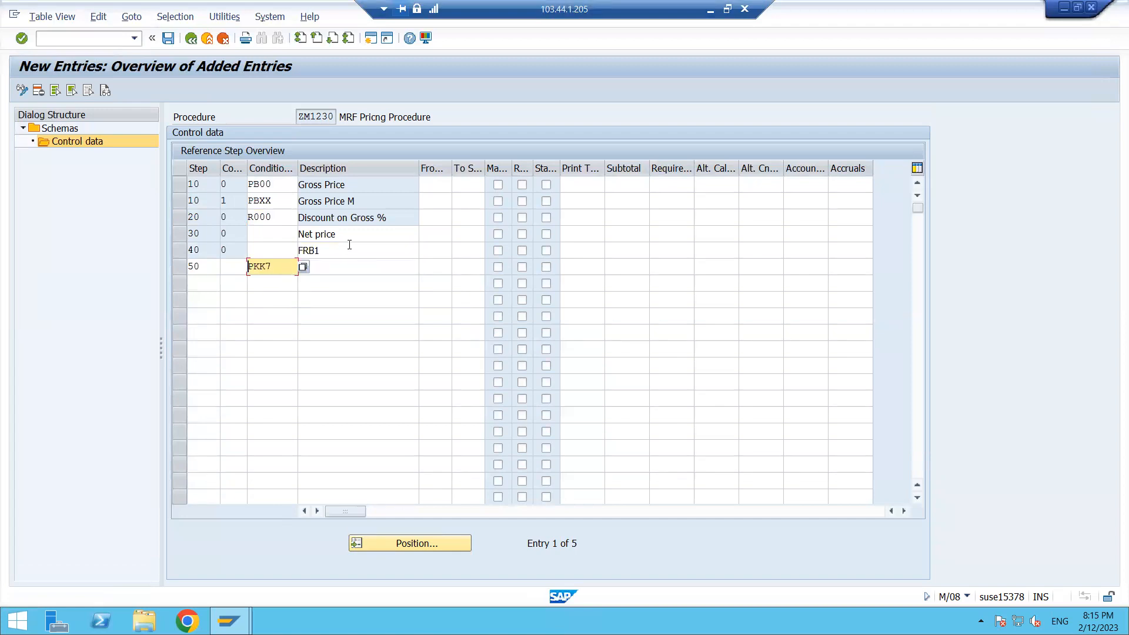
- Move FRB1 from the description to the condition type of step 40 and confirm the entries
left_click_drag(349, 246, 268, 255)
key("ctrl+x")
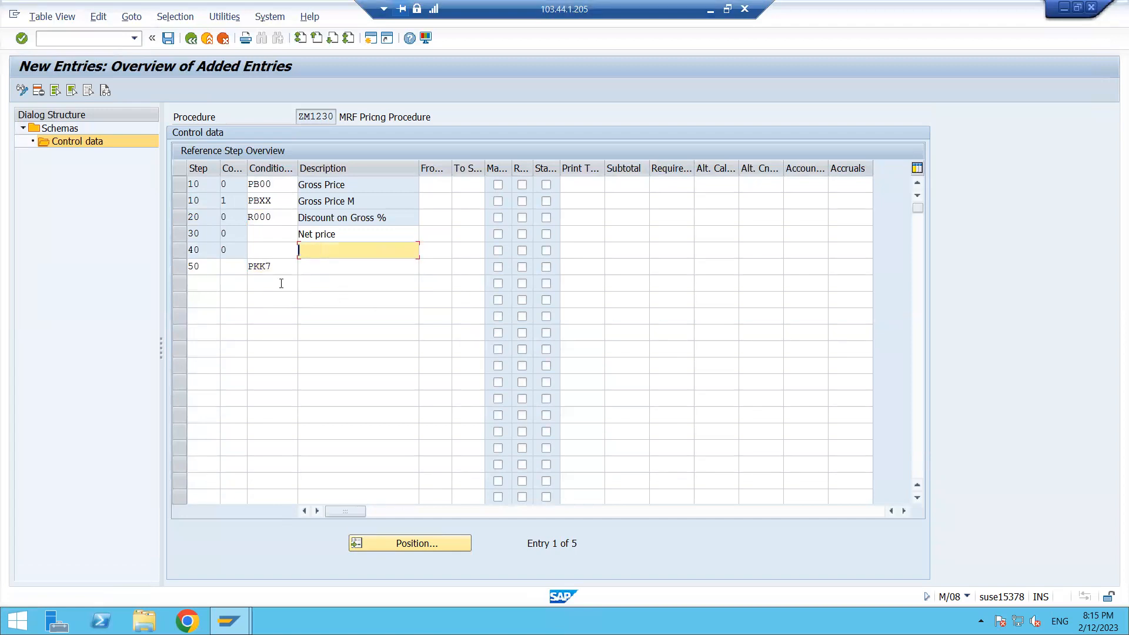
left_click(272, 249)
key("ctrl+v")
key("Return")
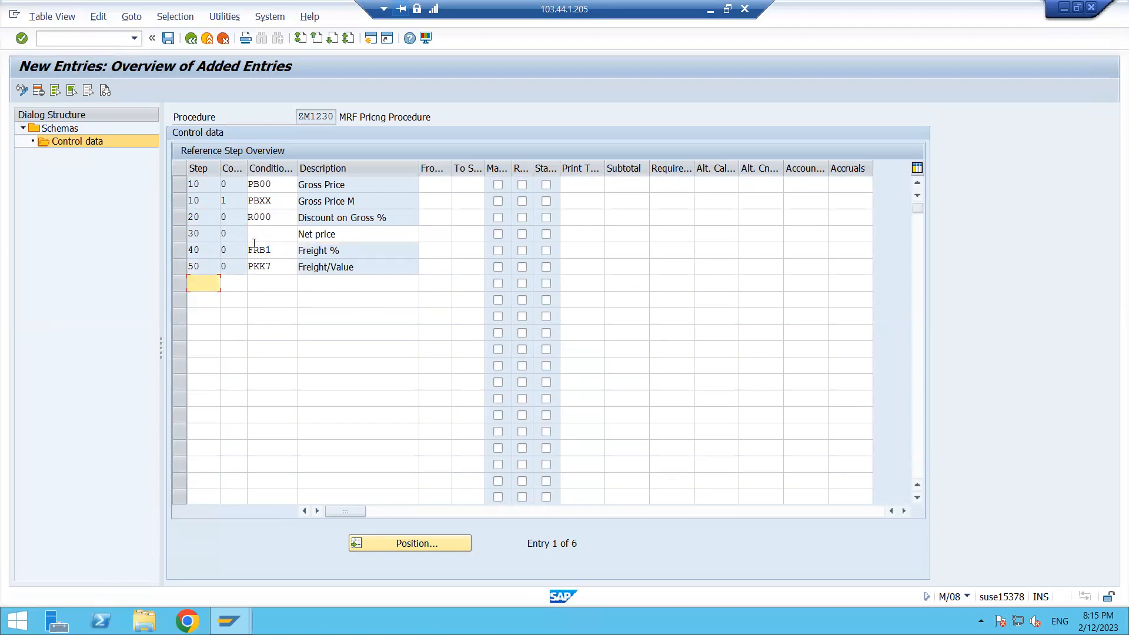
- Copy Effective price from the Excel sheet and enter it in SAP as the description of the row below step 50
left_click(266, 287)
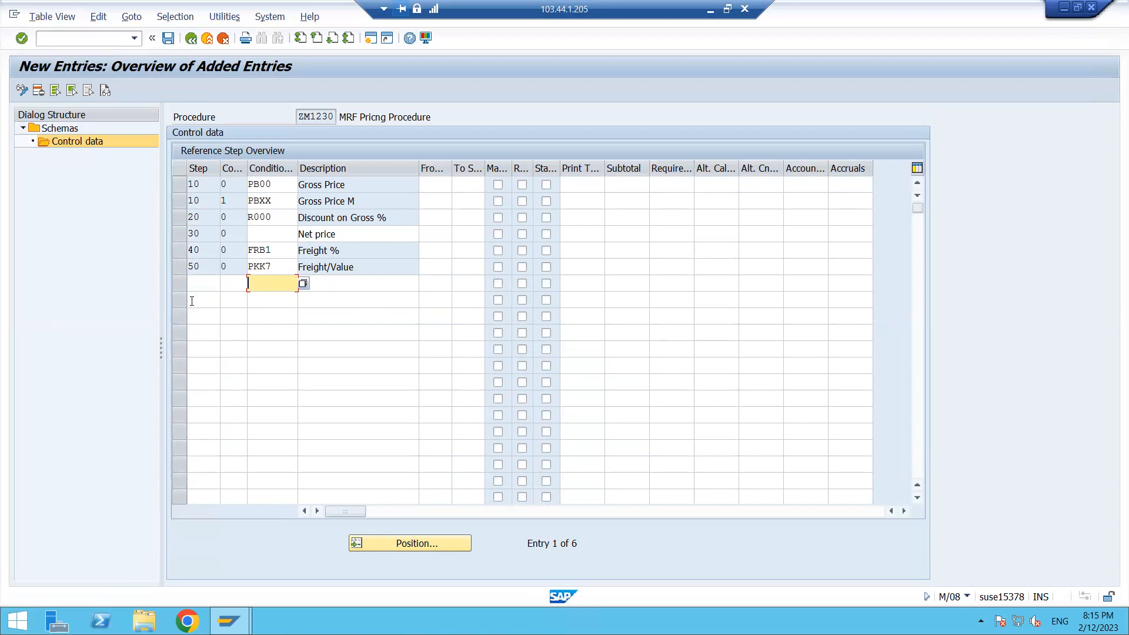
key("Tab")
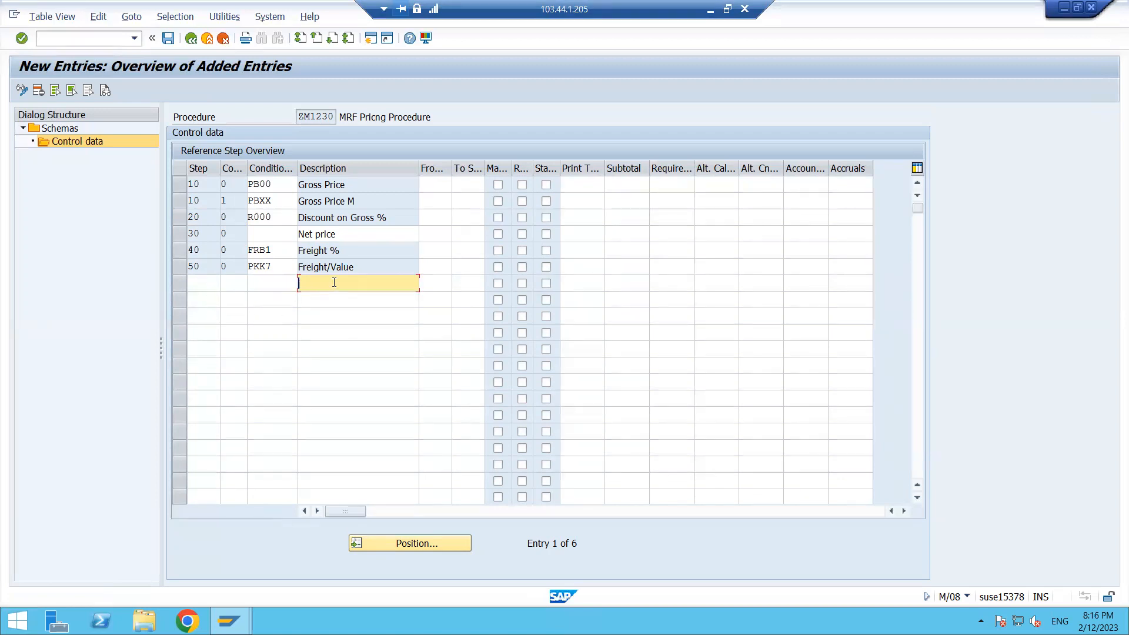
left_click(711, 9)
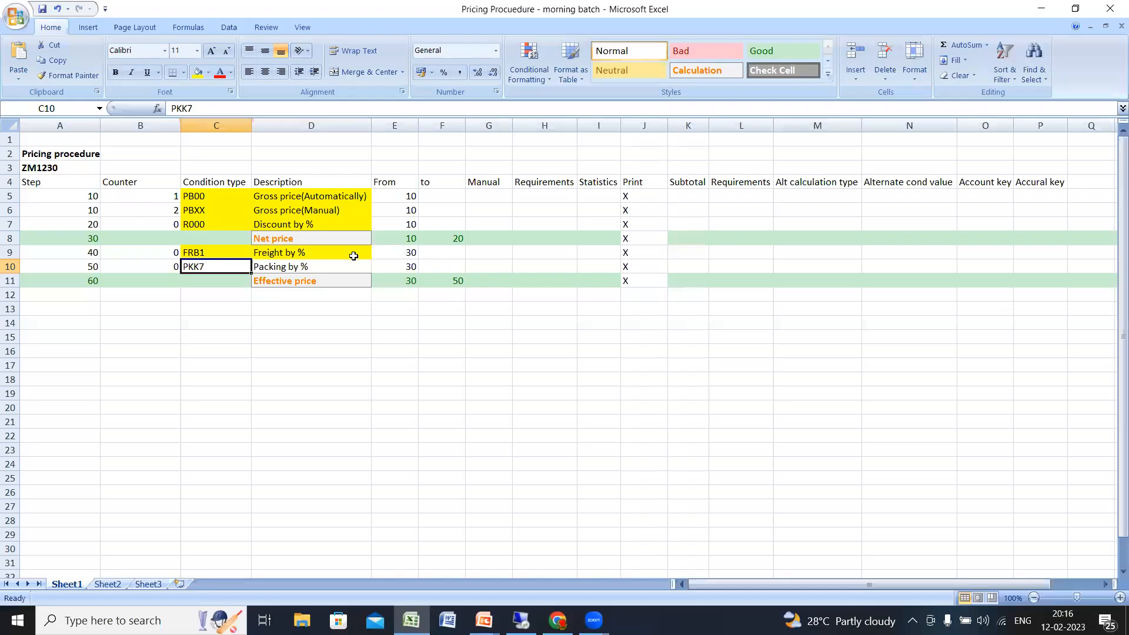
left_click(330, 284)
key("ctrl+c")
left_click(520, 620)
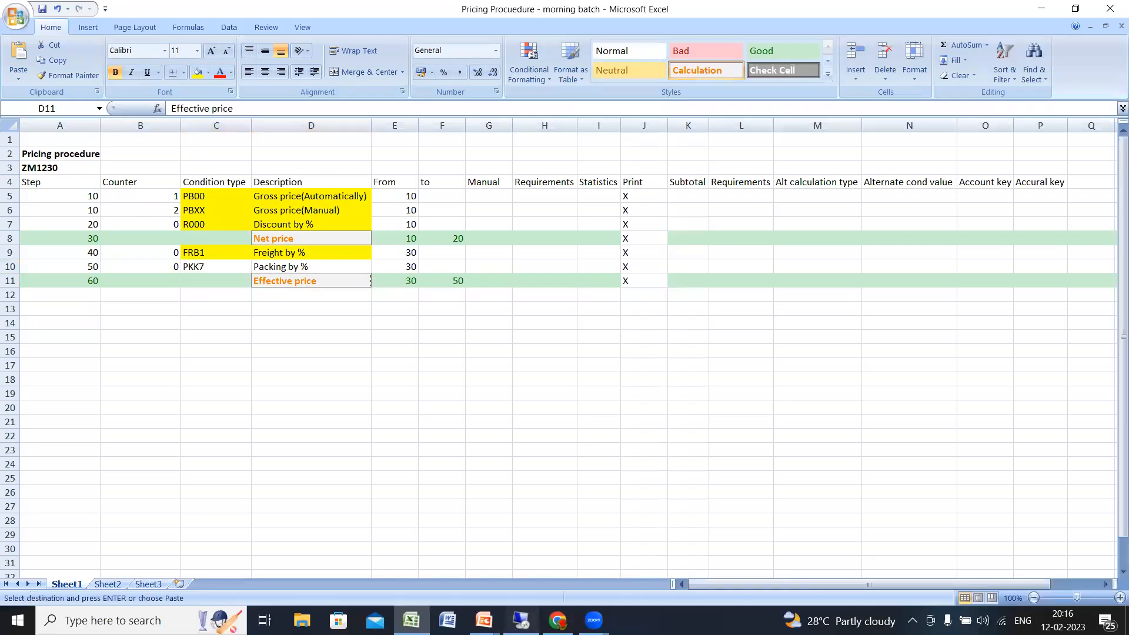
key("ctrl+v")
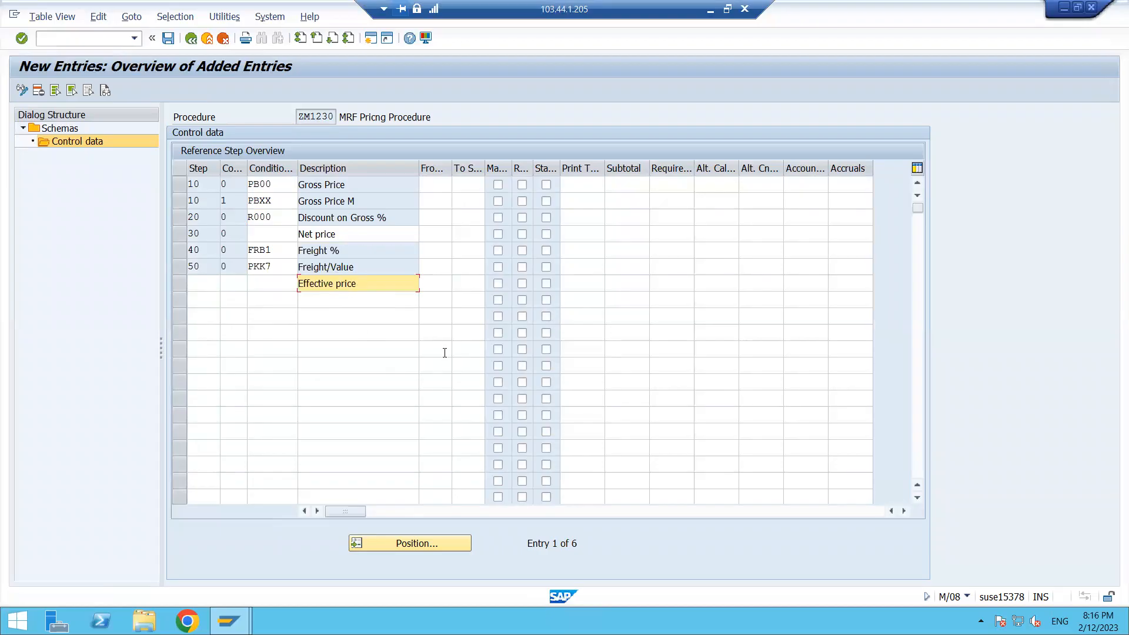
key("Return")
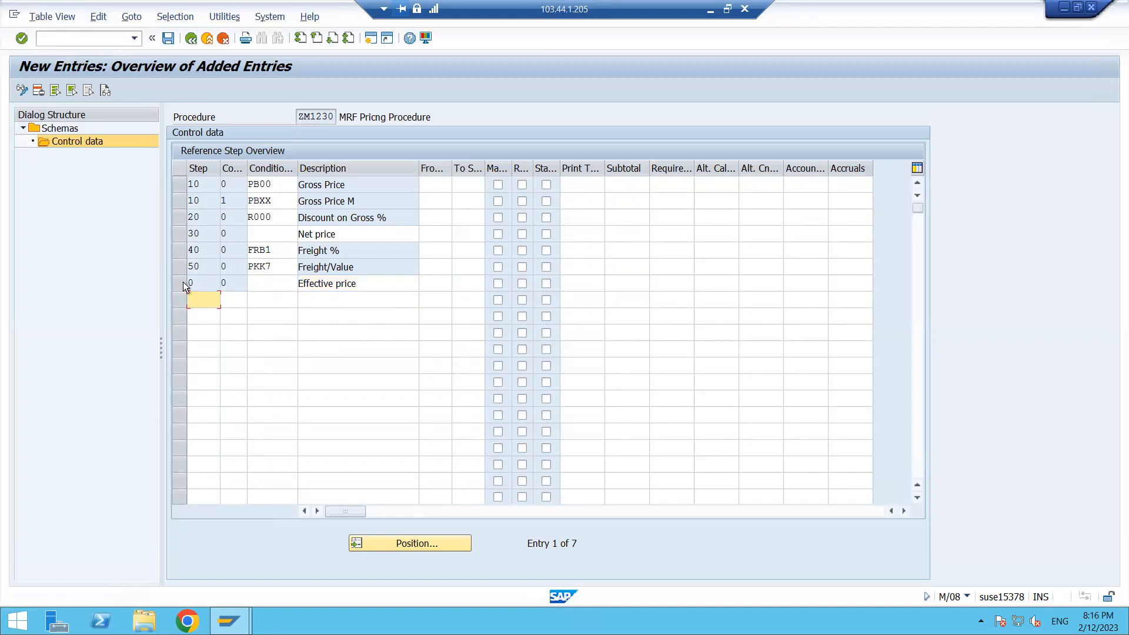
- Delete the Effective price row that has no proper step number
left_click(209, 288)
left_click(181, 286)
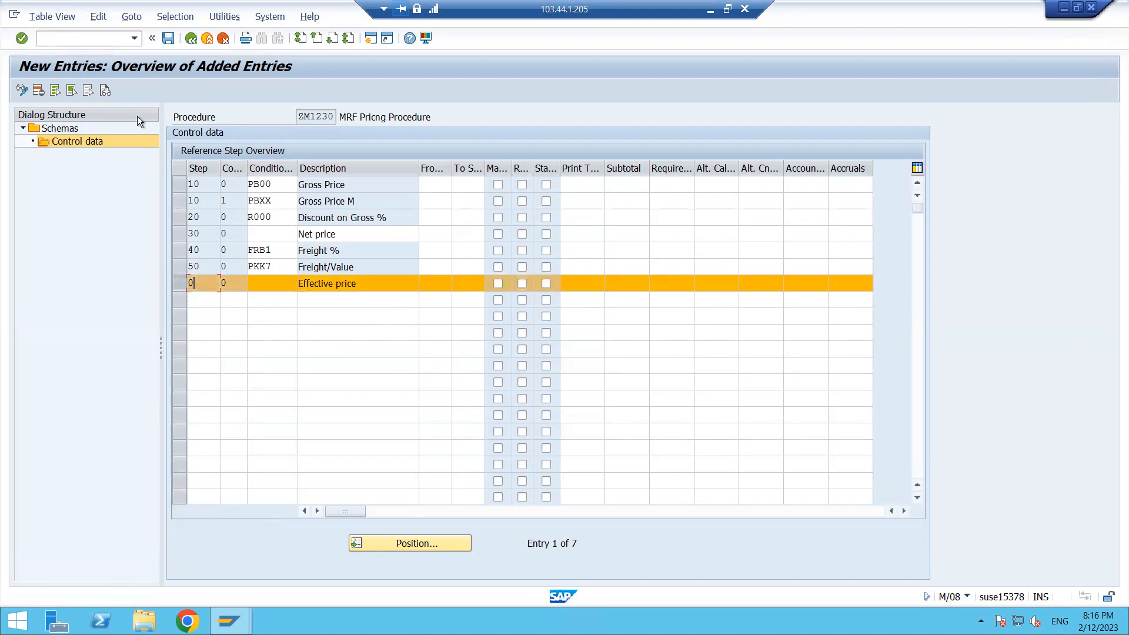
left_click(39, 91)
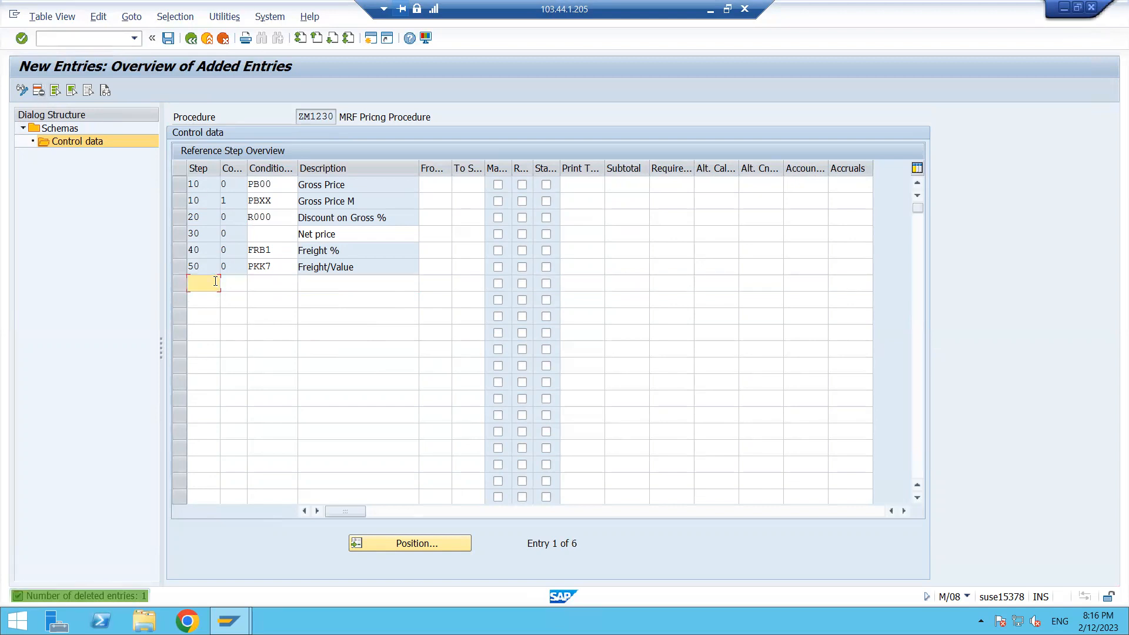
- Add step 60 with the description Effective price and no condition type
type("60")
key("Tab")
key("Tab")
key("Tab")
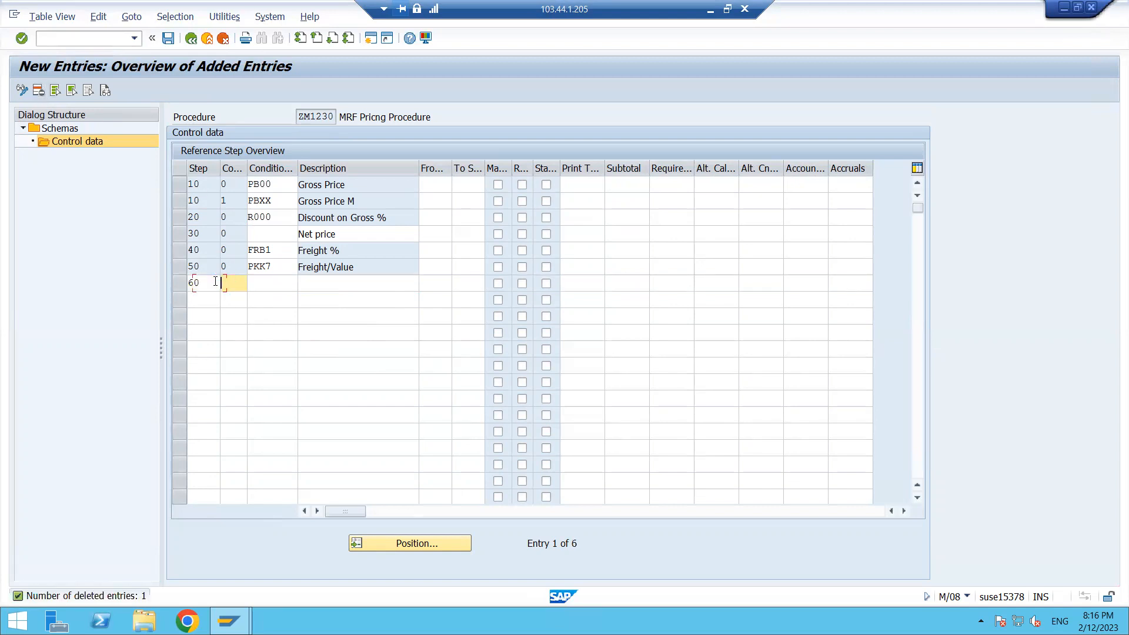
key("Down")
key("Down")
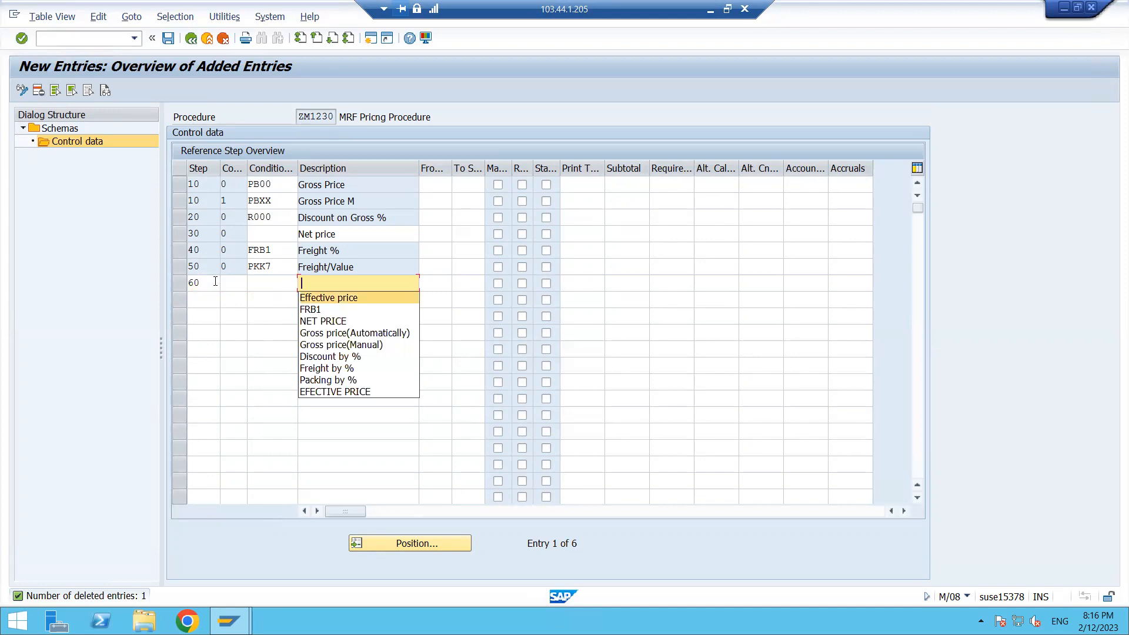
key("Return")
key("Return")
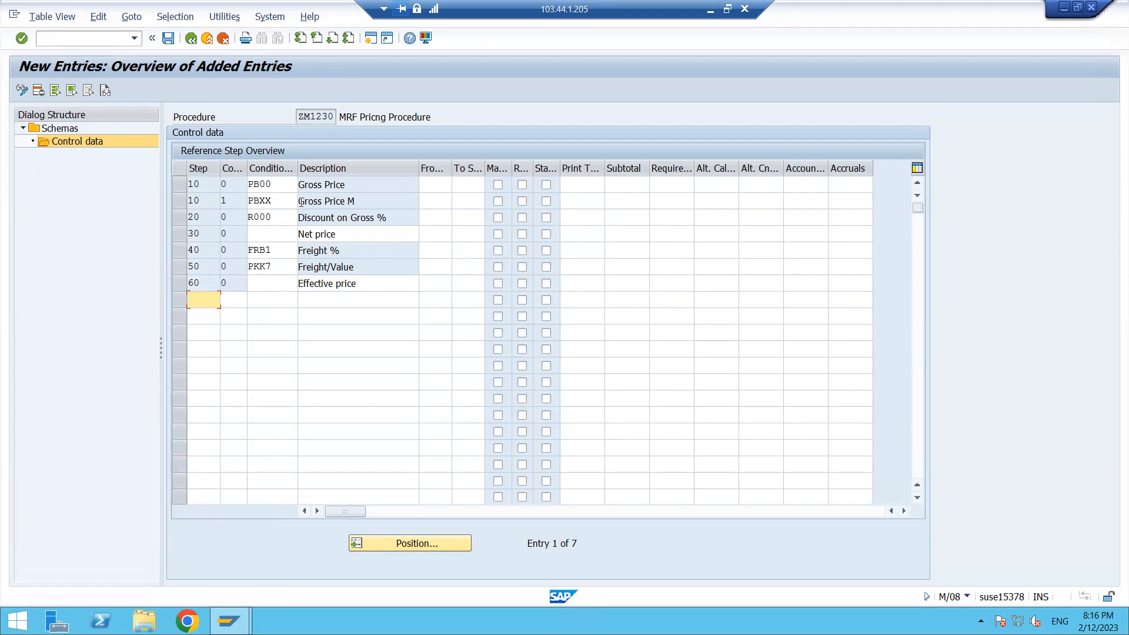
- Set the From step to 10 for the PBXX gross price and the R000 discount rows
left_click(442, 184)
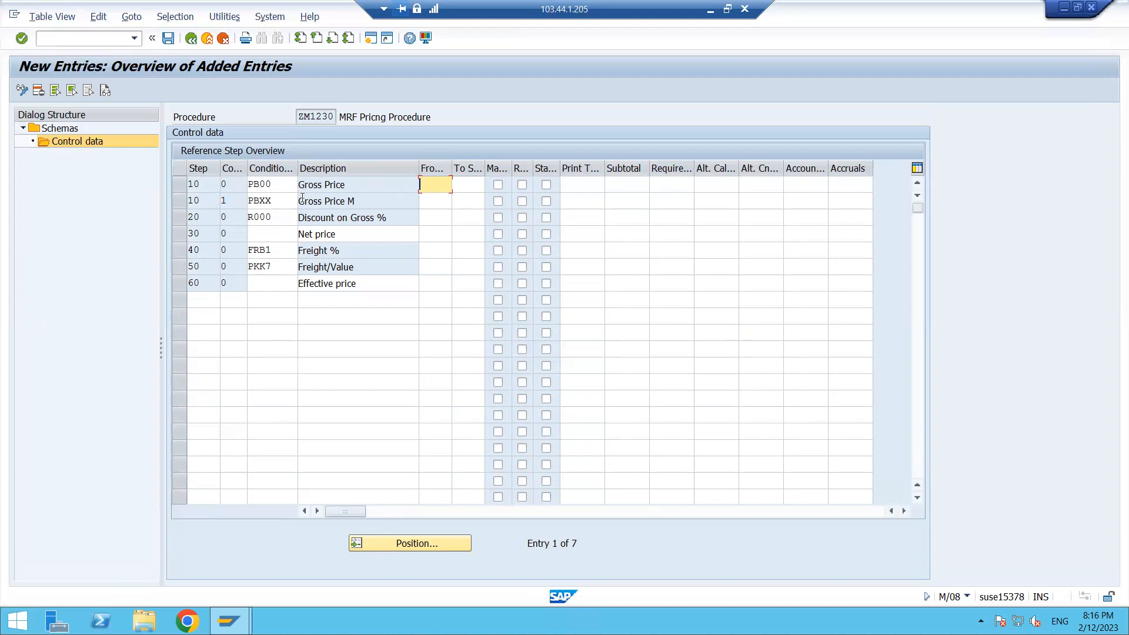
left_click(280, 199)
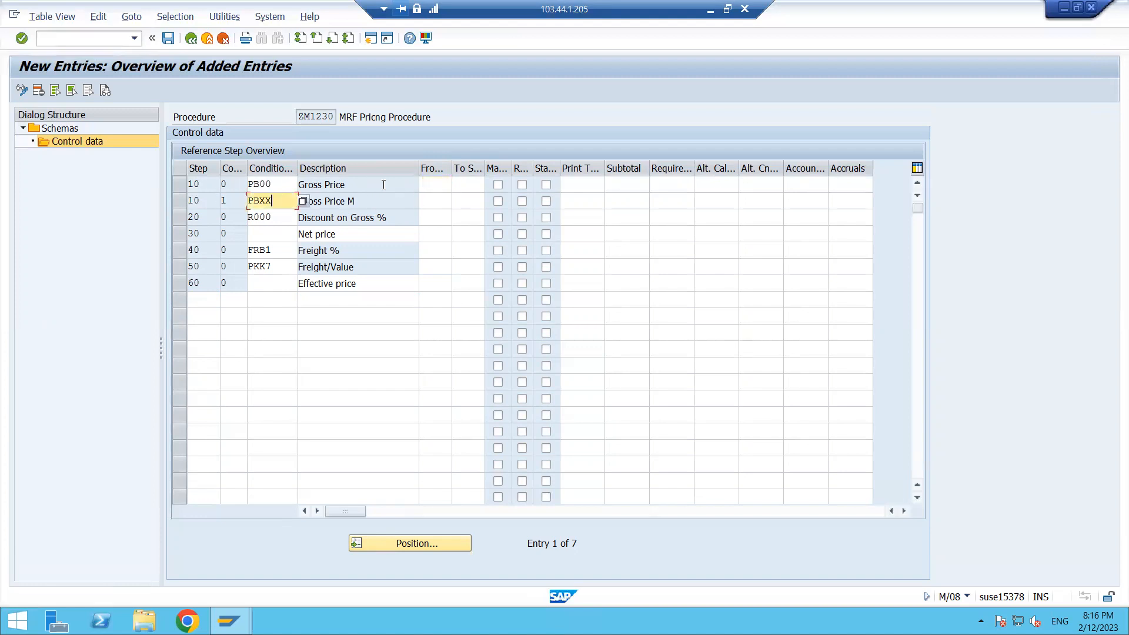
left_click(429, 201)
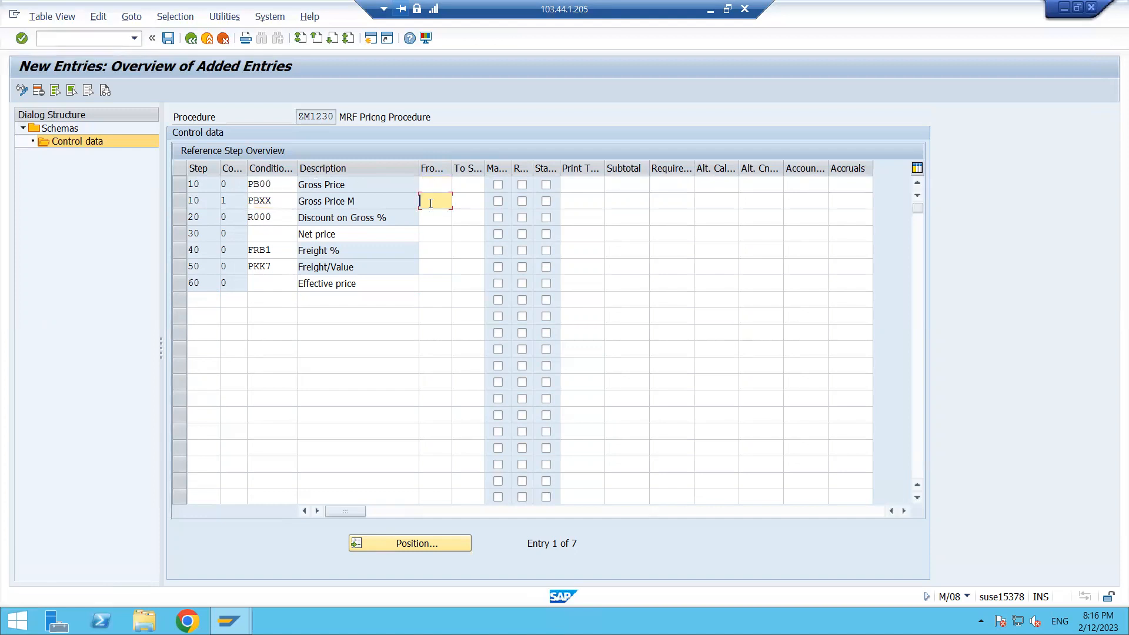
type("10")
left_click(428, 188)
left_click(437, 216)
type("10")
- Set the Net price row to calculate from step 10 to step 20
left_click(435, 233)
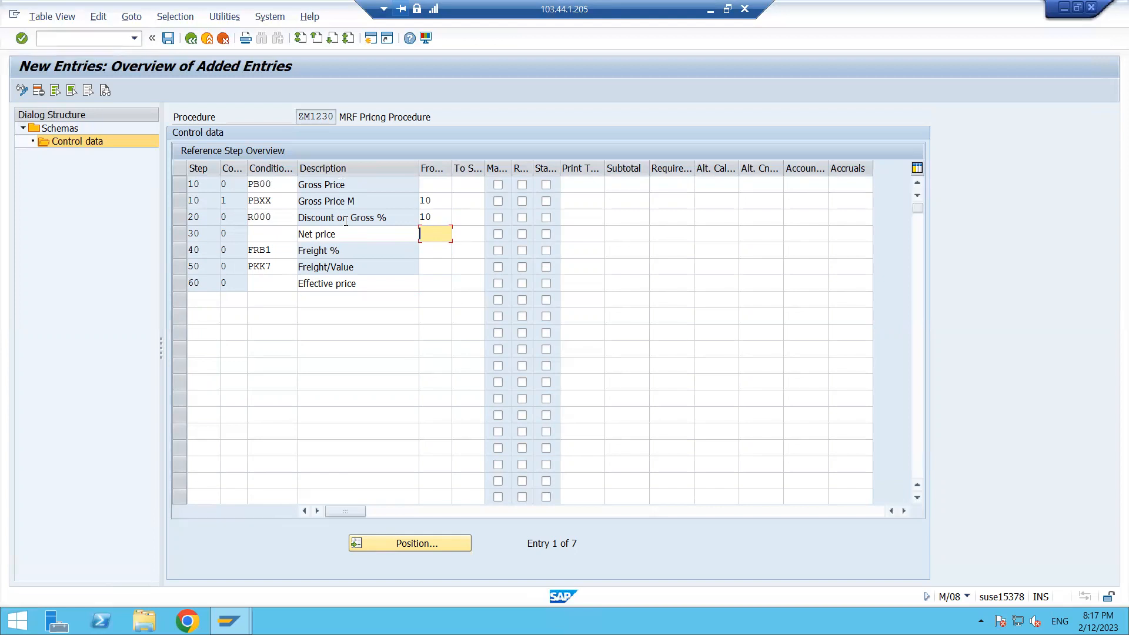
type("10")
key("Tab")
type("1")
key("BackSpace")
type("20")
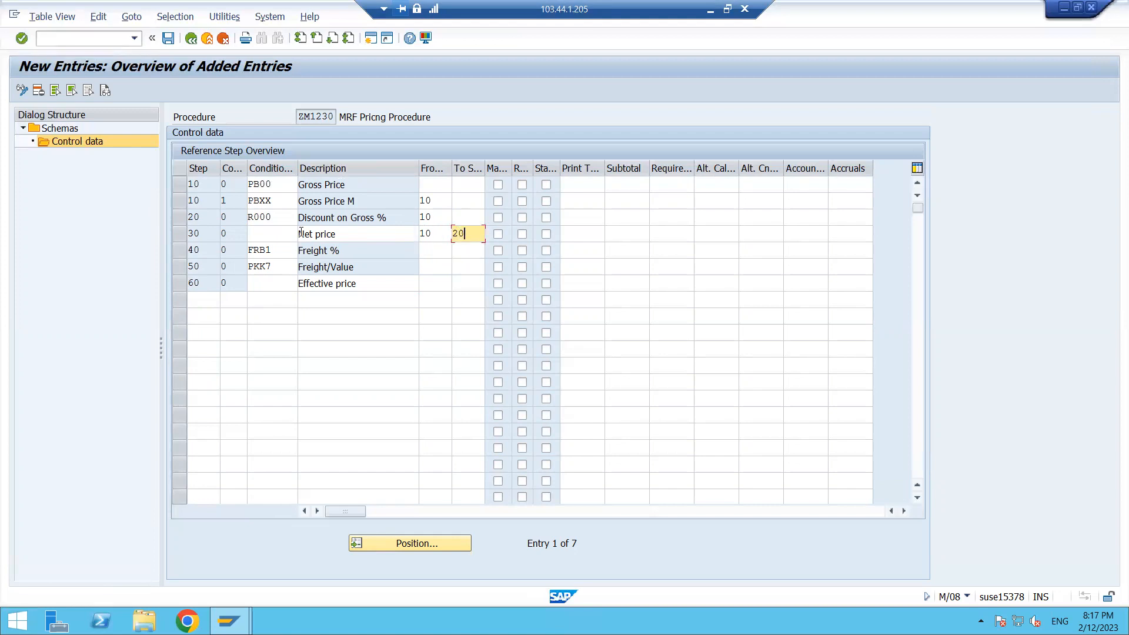
- Set the From step of the FRB1 Freight % row to 30, the Net price step
left_click(375, 251)
key("shift+Home")
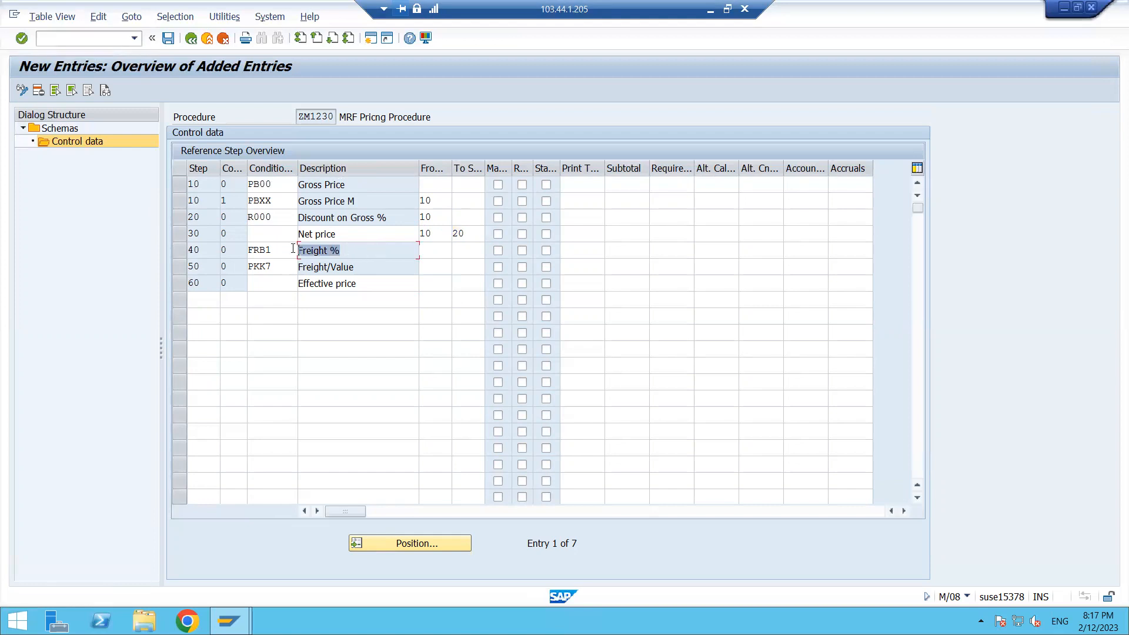
key("Up")
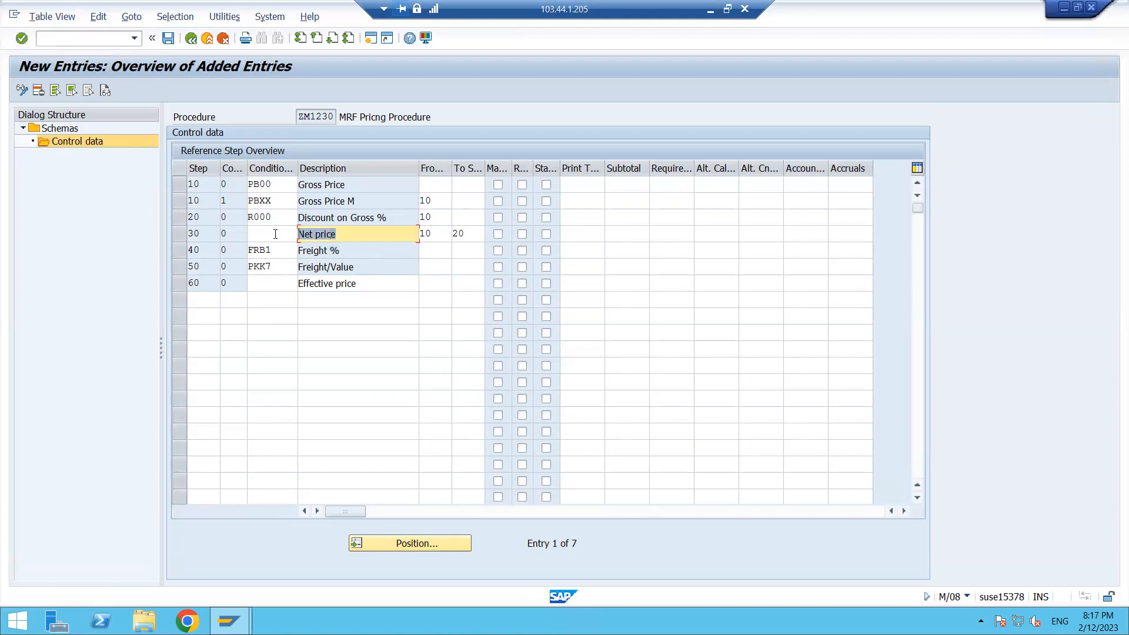
left_click(423, 253)
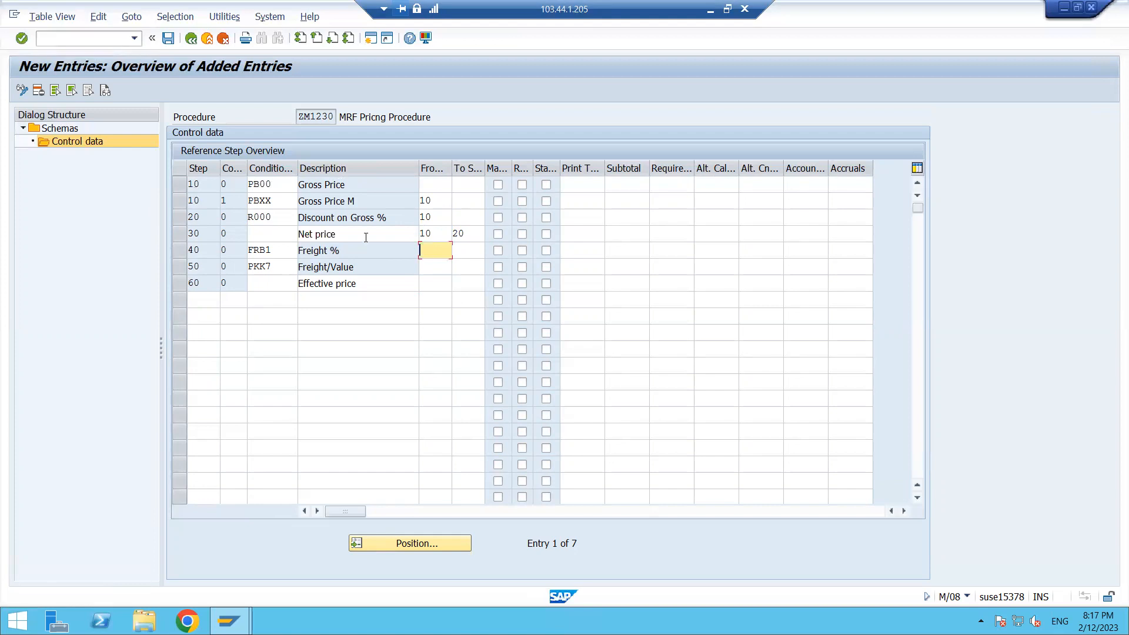
left_click_drag(418, 234, 296, 233)
left_click_drag(203, 233, 171, 235)
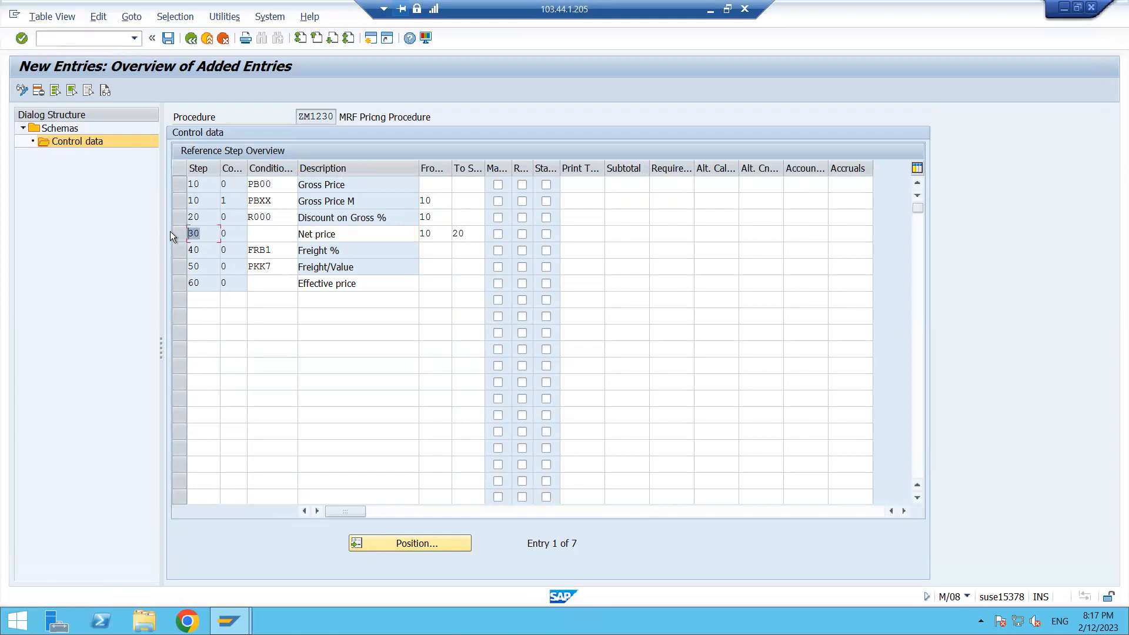
left_click(429, 251)
type("30")
- Set the From step of the PKK7 row to 30, based on the Net price
left_click(438, 269)
left_click_drag(340, 232, 294, 234)
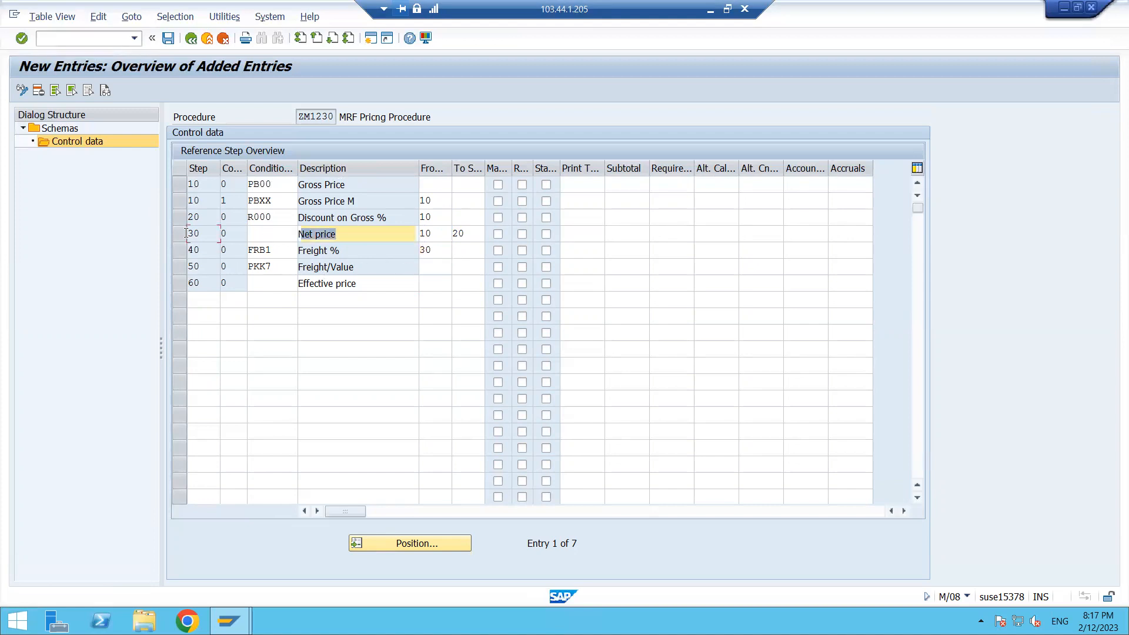
left_click_drag(217, 235, 189, 241)
left_click(440, 270)
type("30")
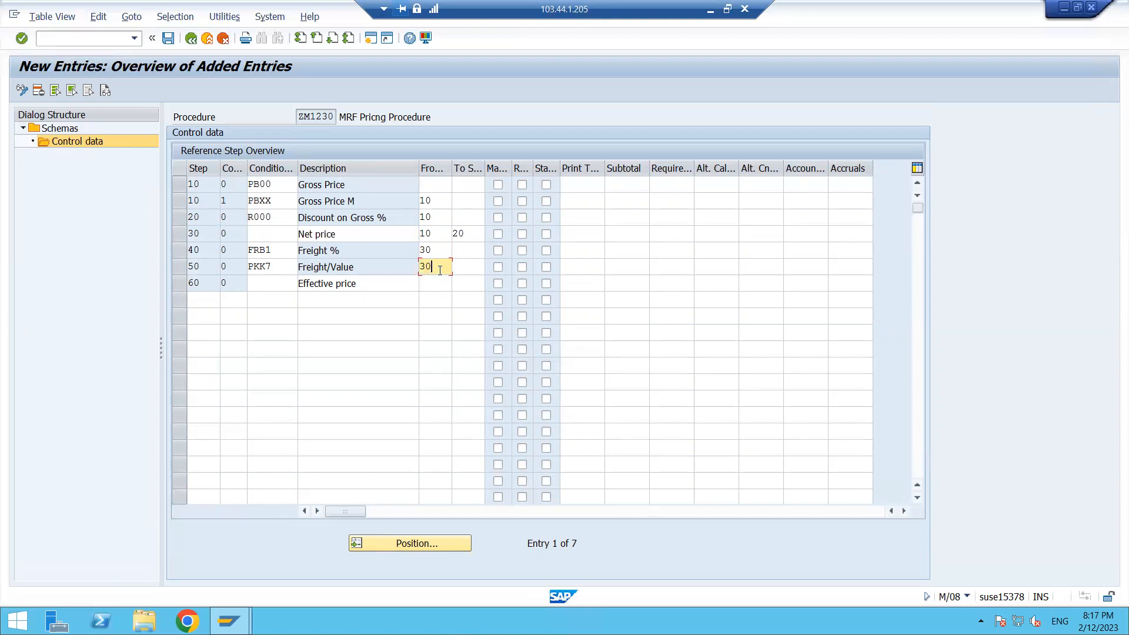
- Set the From step of the Effective price row to 30
left_click(432, 283)
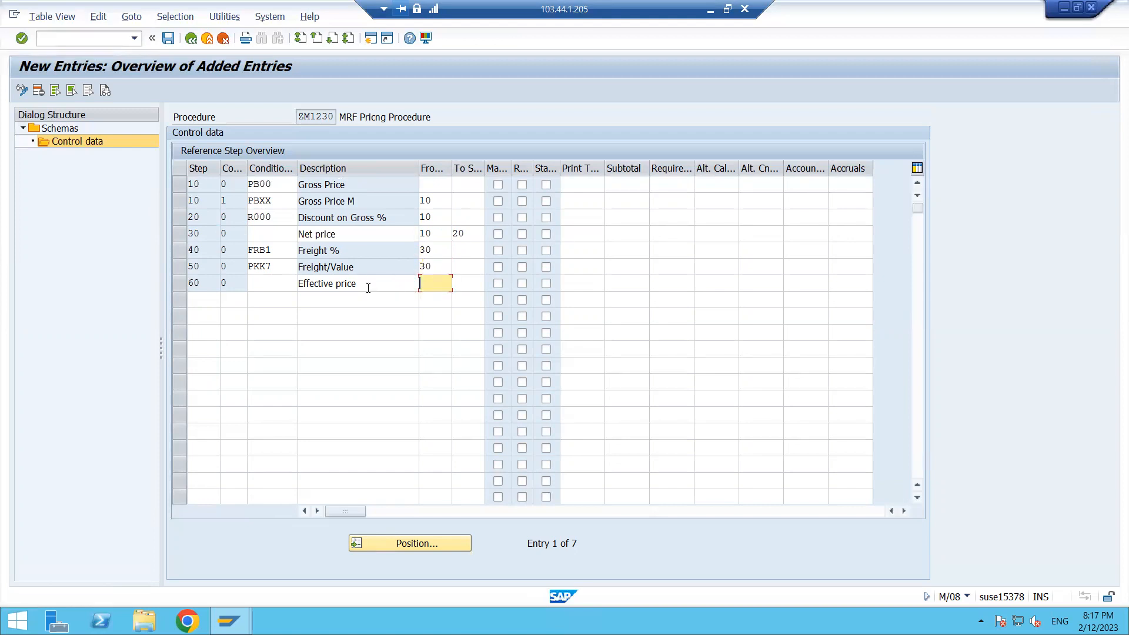
left_click_drag(337, 227, 297, 248)
left_click_drag(360, 267, 298, 267)
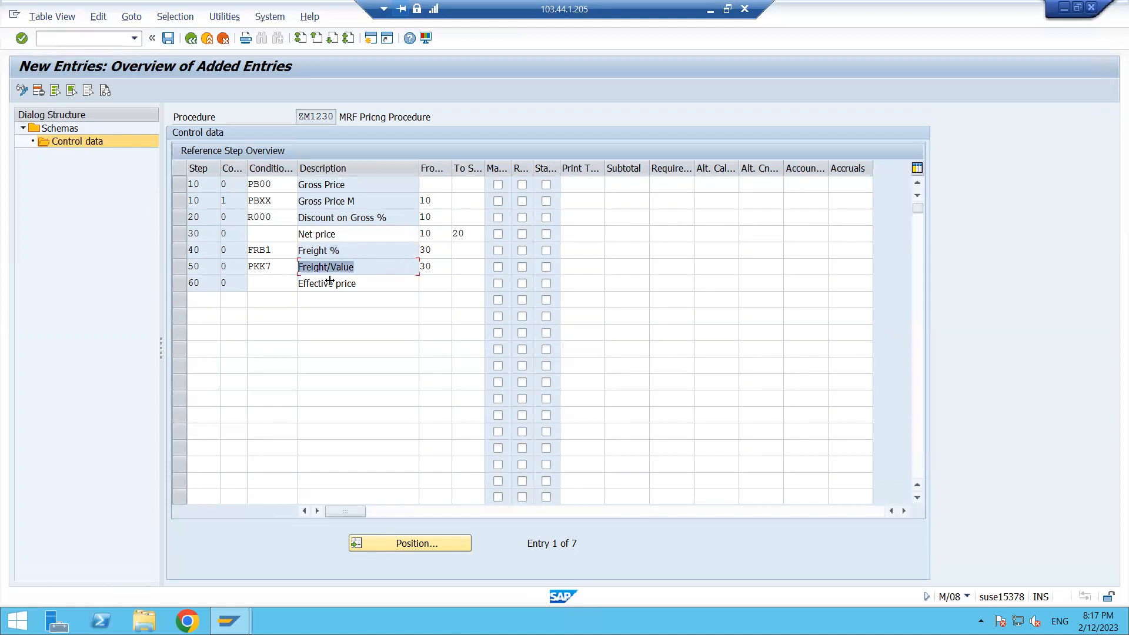
left_click(431, 284)
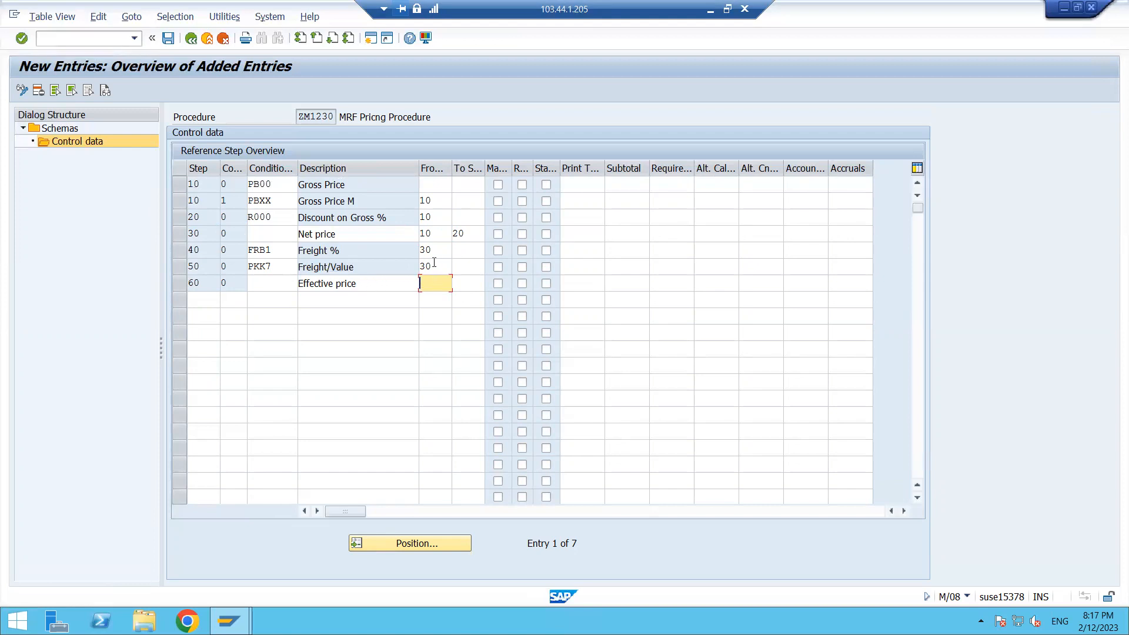
left_click_drag(338, 234, 187, 234)
left_click(430, 282)
type("30")
- Set the To step of the Effective price row to 50 and confirm all the table entries
left_click(197, 266)
left_click_drag(203, 266, 171, 264)
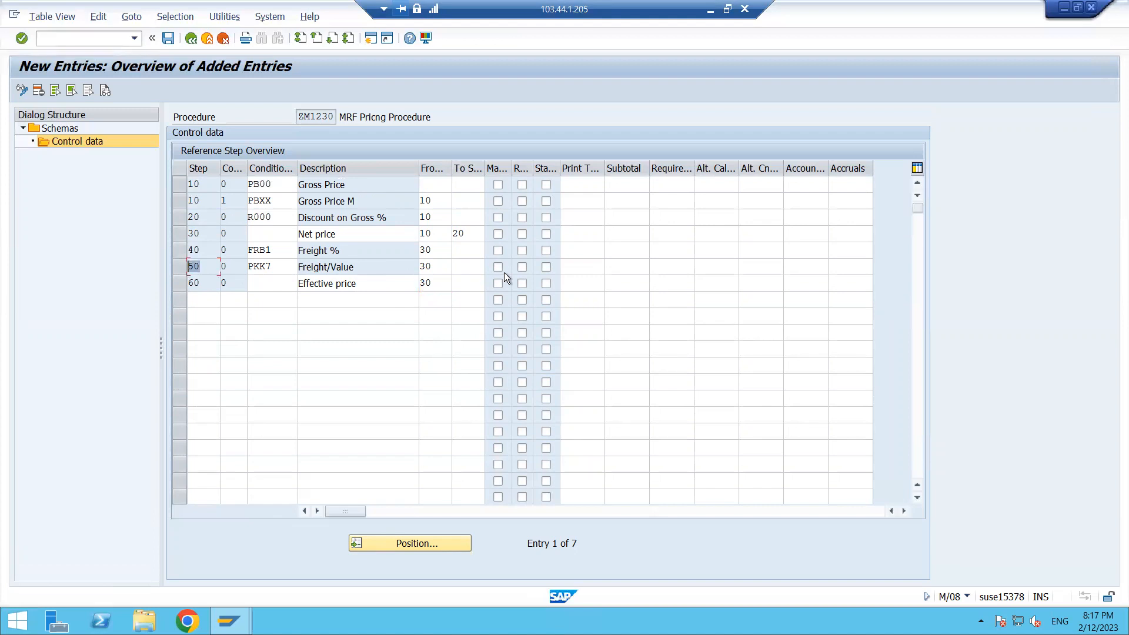
left_click(466, 283)
type("50")
key("Return")
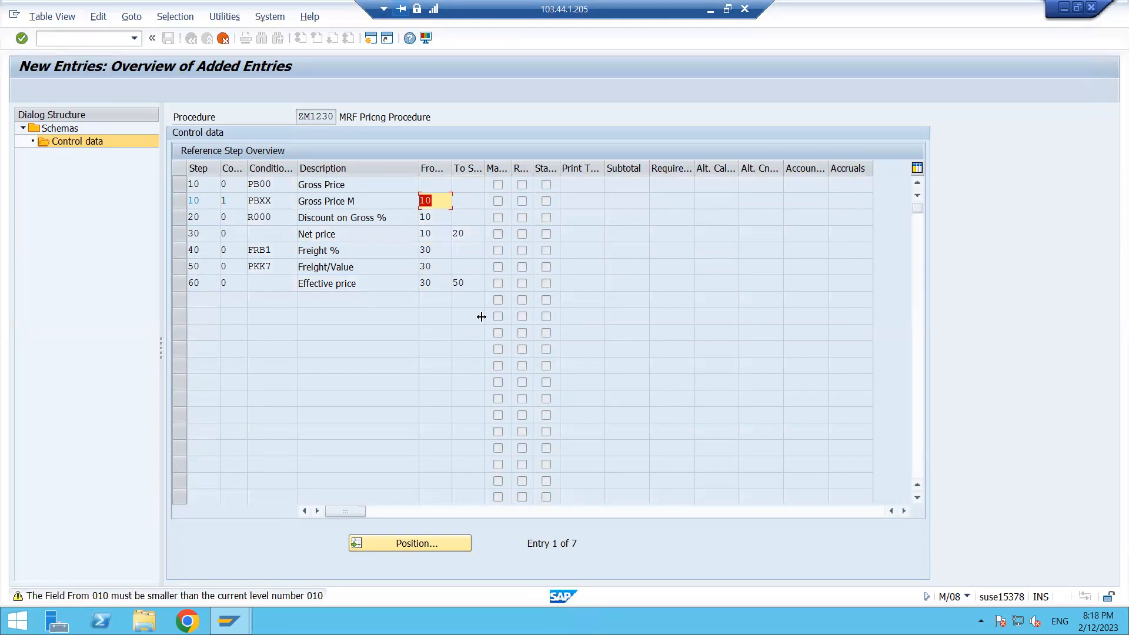
key("Return")
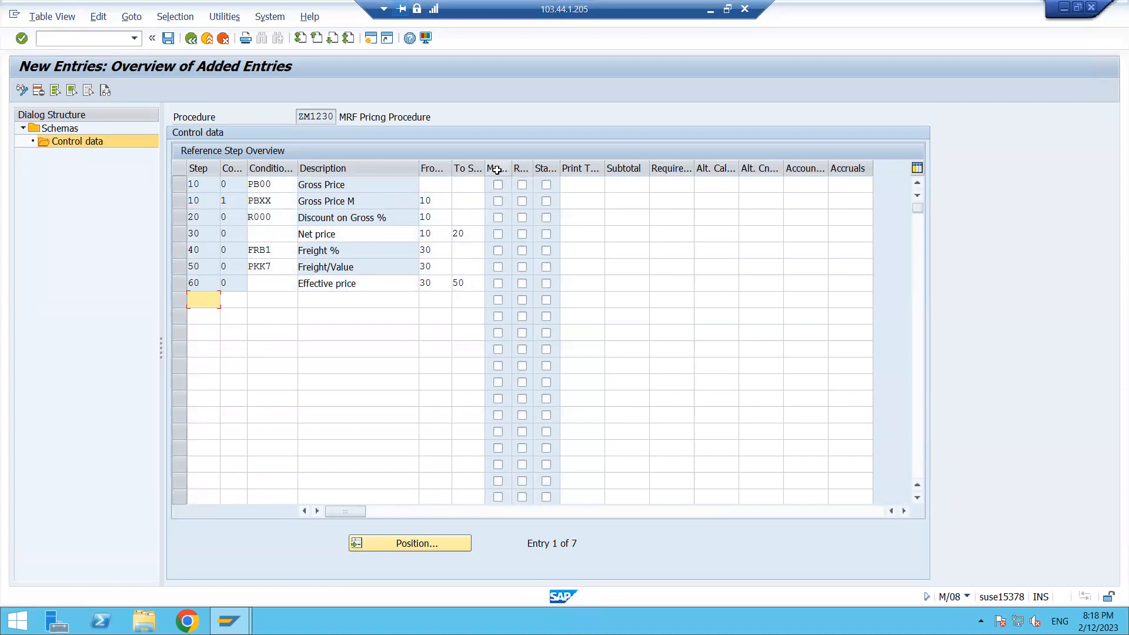
- Mark the PBXX, R000, FRB1 and PKK7 condition rows as manual, leaving the Net price row unmarked
left_click(499, 202)
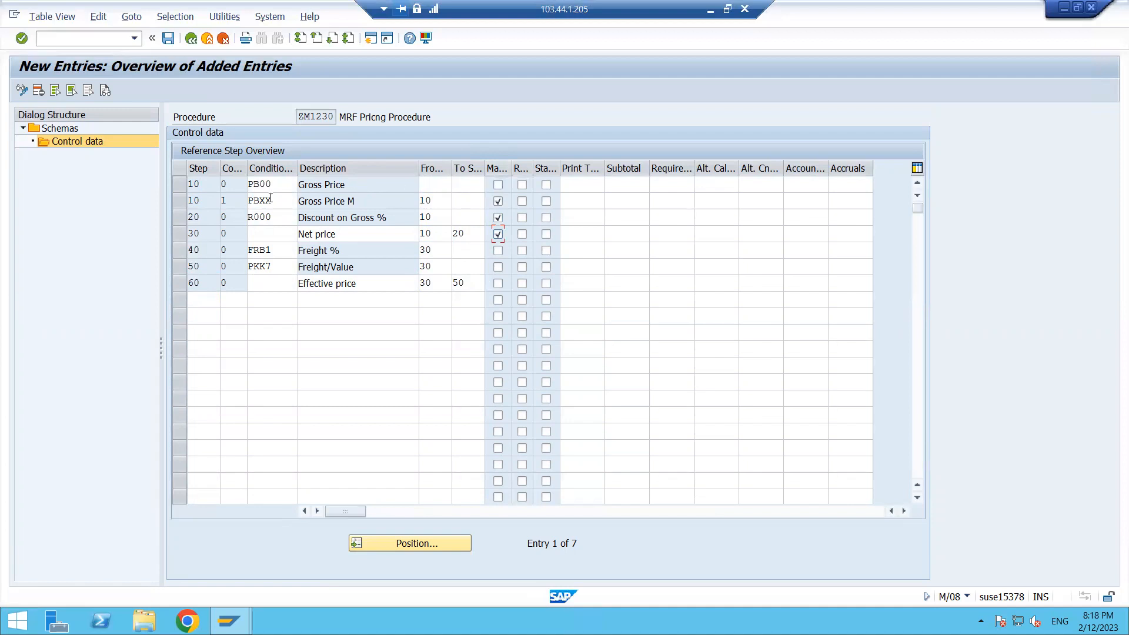
double_click(258, 186)
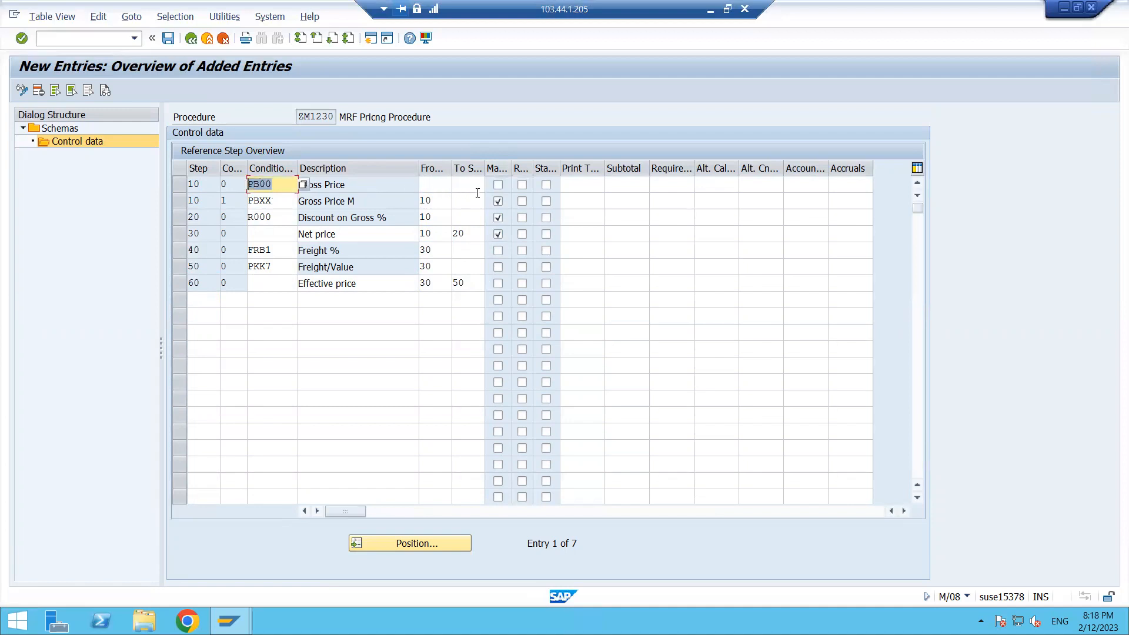
left_click(499, 234)
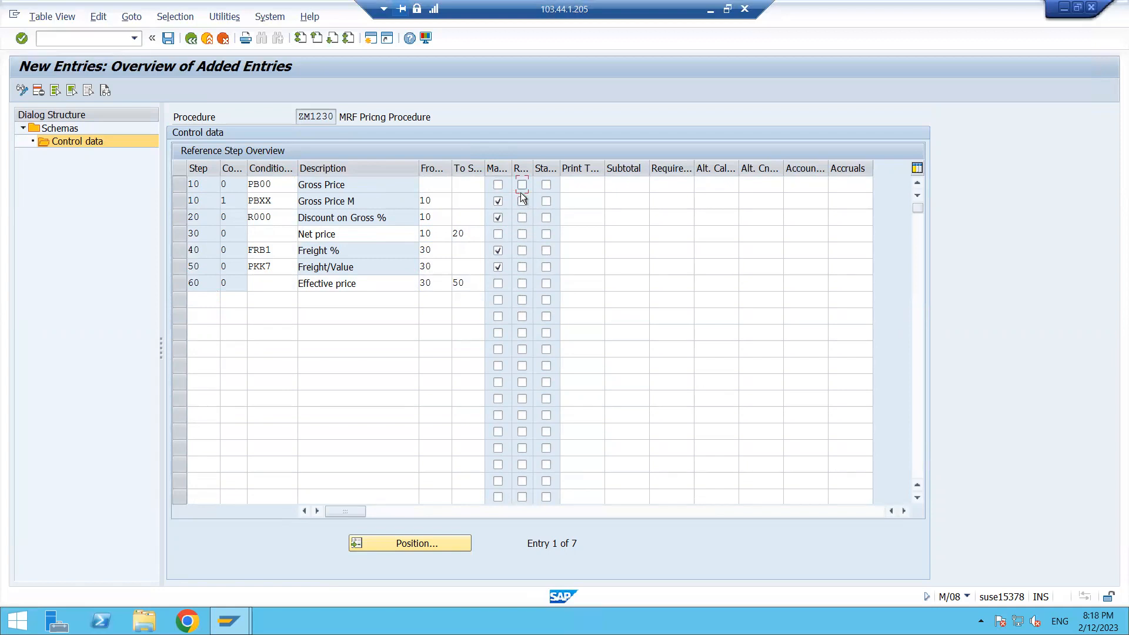
- Set the print type of the PB00 Gross Price row to X, Printing at item level (old logic)
left_click(573, 186)
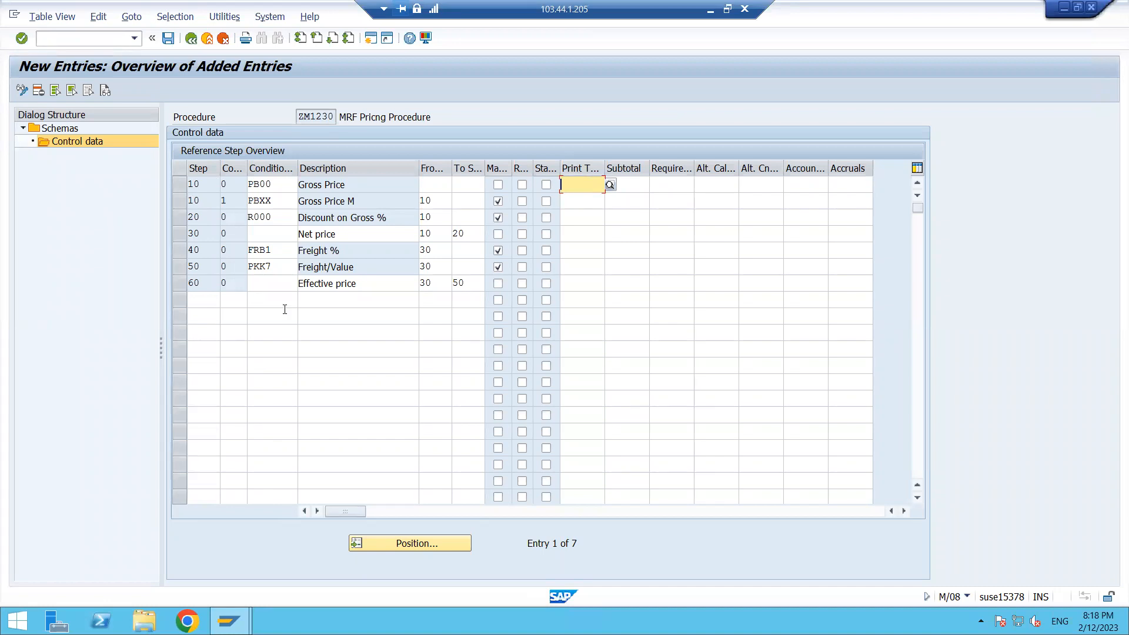
left_click(609, 185)
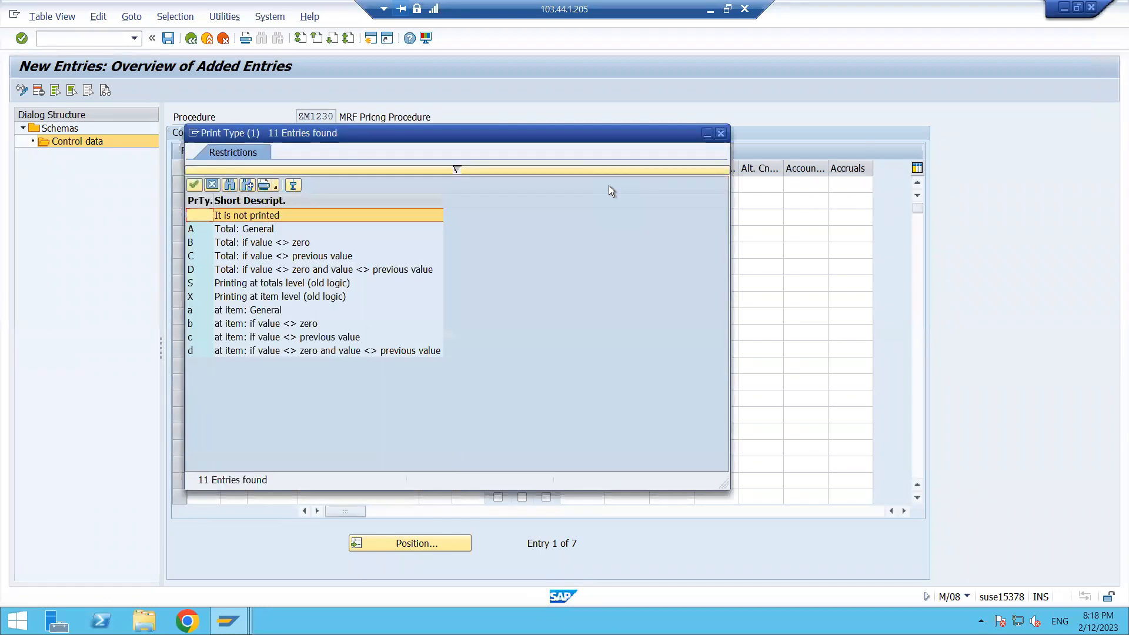
left_click(286, 297)
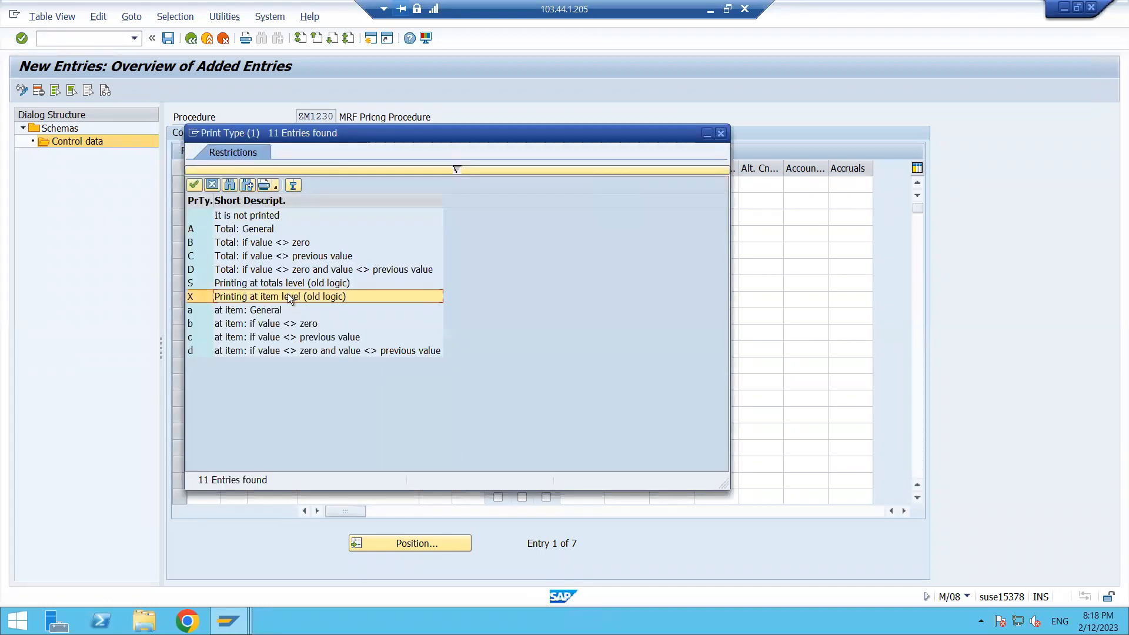
double_click(229, 302)
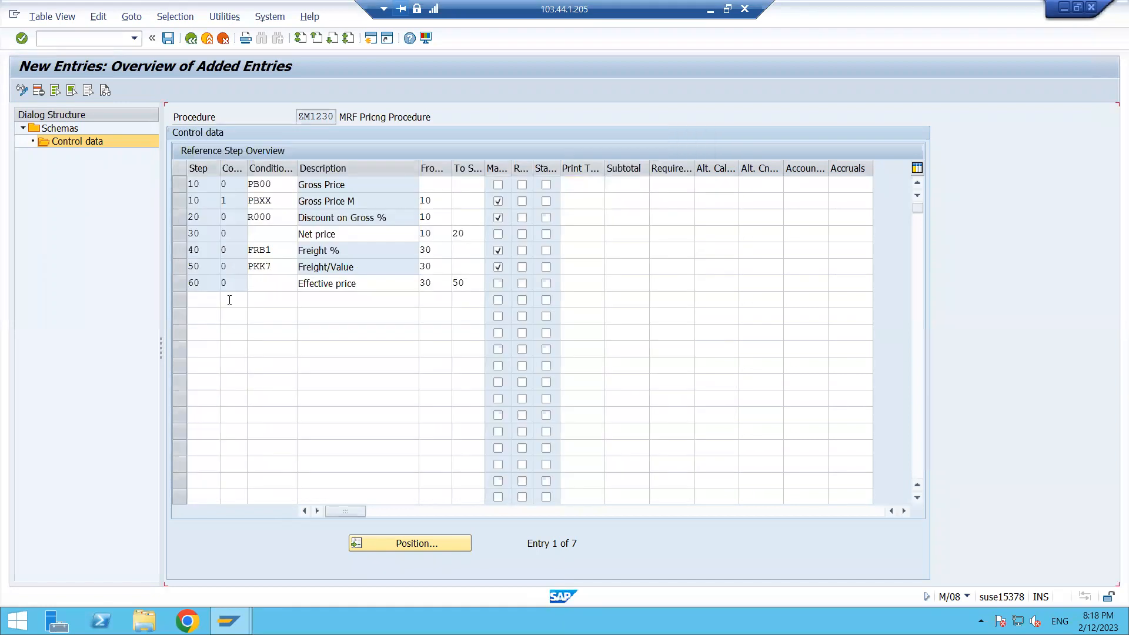
- Set the print type of the PBXX Gross Price M and R000 Discount on Gross % rows to X
left_click(585, 201)
left_click(611, 201)
double_click(265, 299)
left_click(591, 218)
left_click(610, 217)
double_click(242, 298)
- Set the print type of the Net price and FRB1 Freight % rows to X, Printing at item level
left_click(590, 235)
left_click(609, 234)
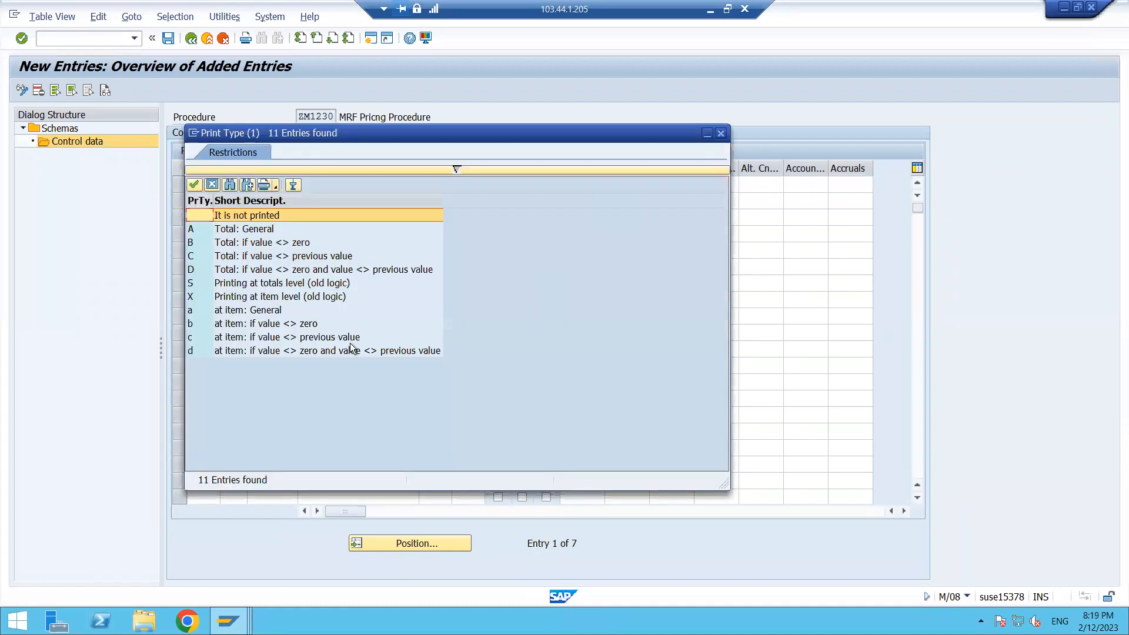
double_click(217, 298)
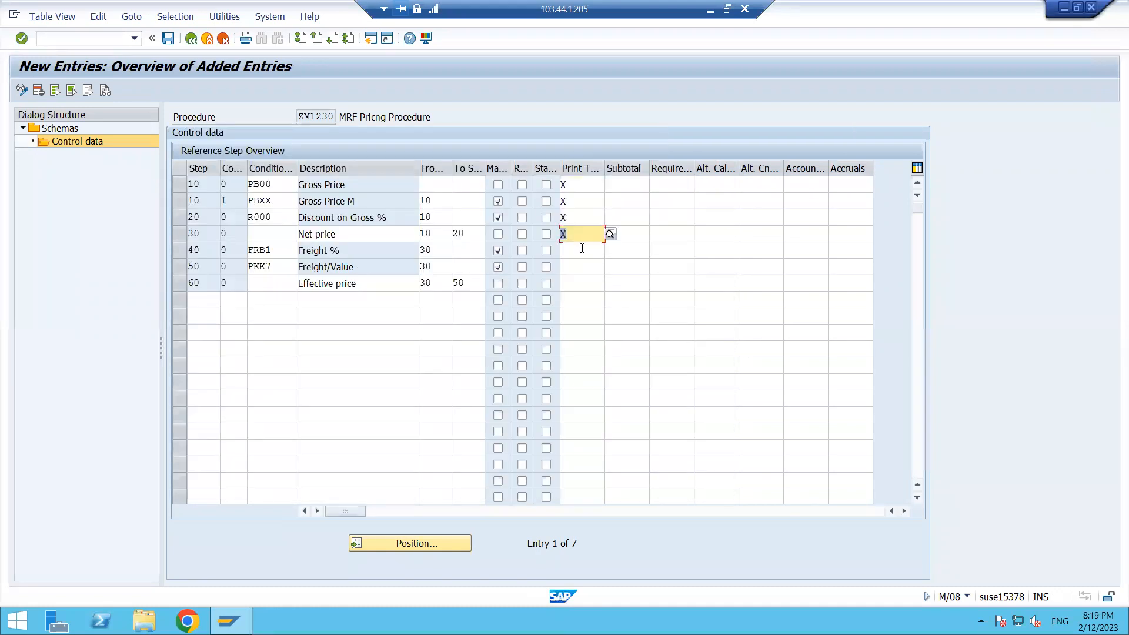
left_click(582, 250)
left_click(609, 250)
left_click(232, 297)
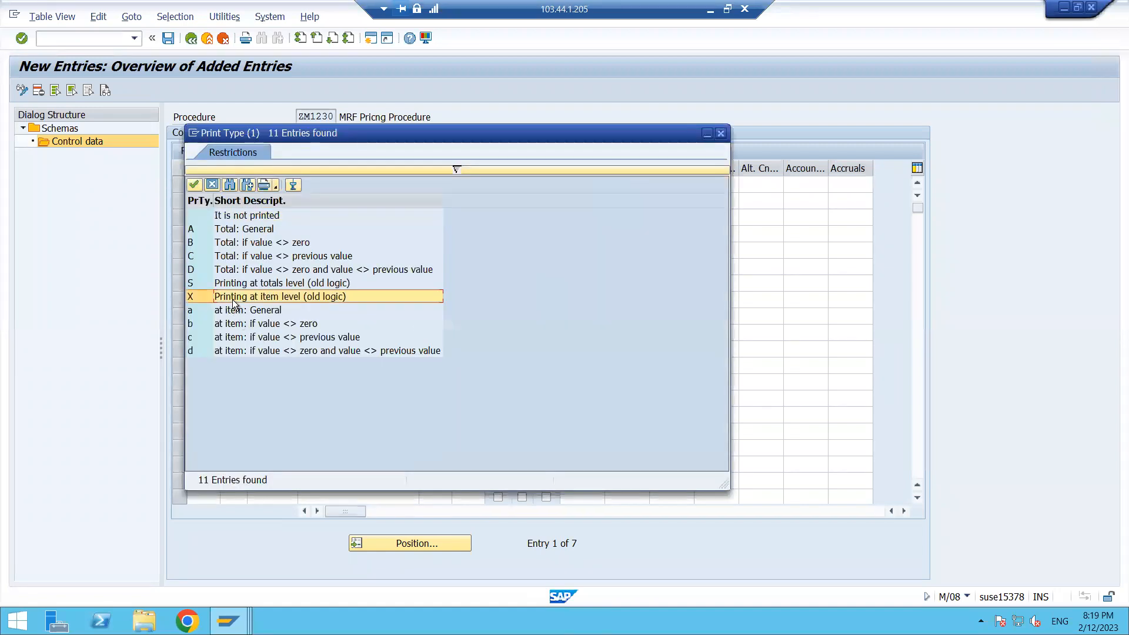
double_click(231, 299)
- Set the print type of the PKK7 Freight/Value and Effective price rows to X
left_click(606, 267)
left_click(610, 267)
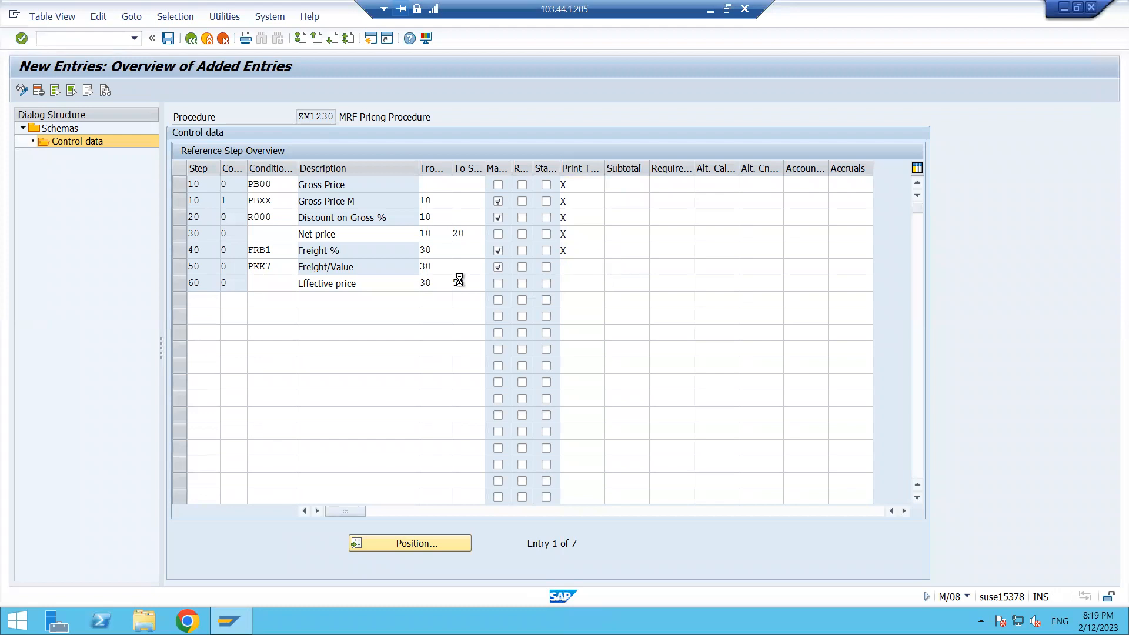
double_click(253, 298)
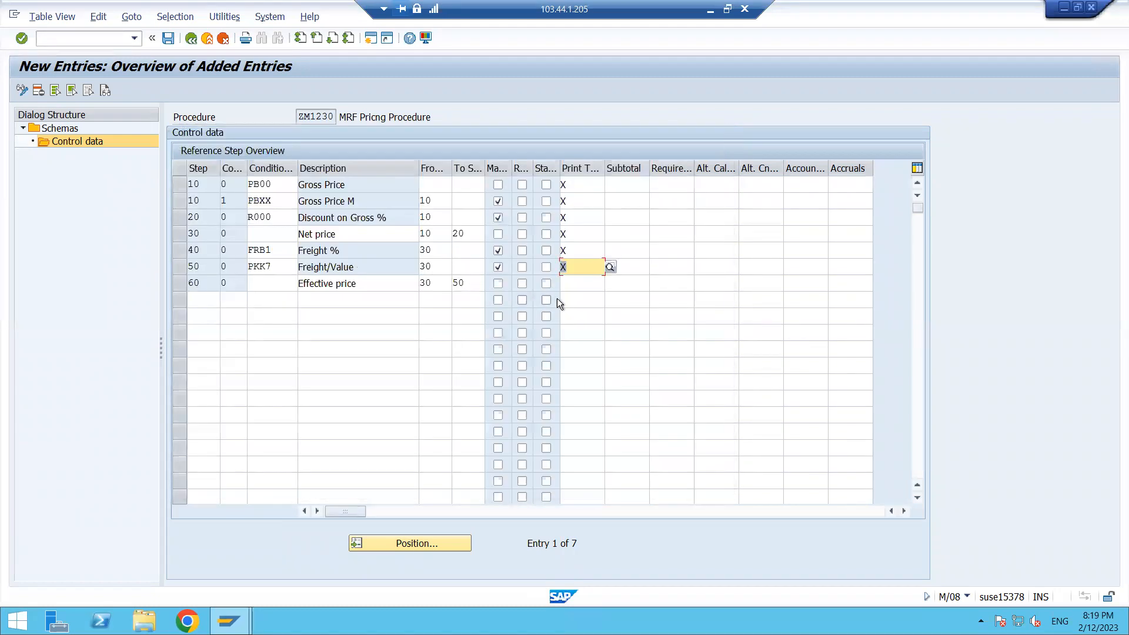
left_click(596, 285)
left_click(611, 284)
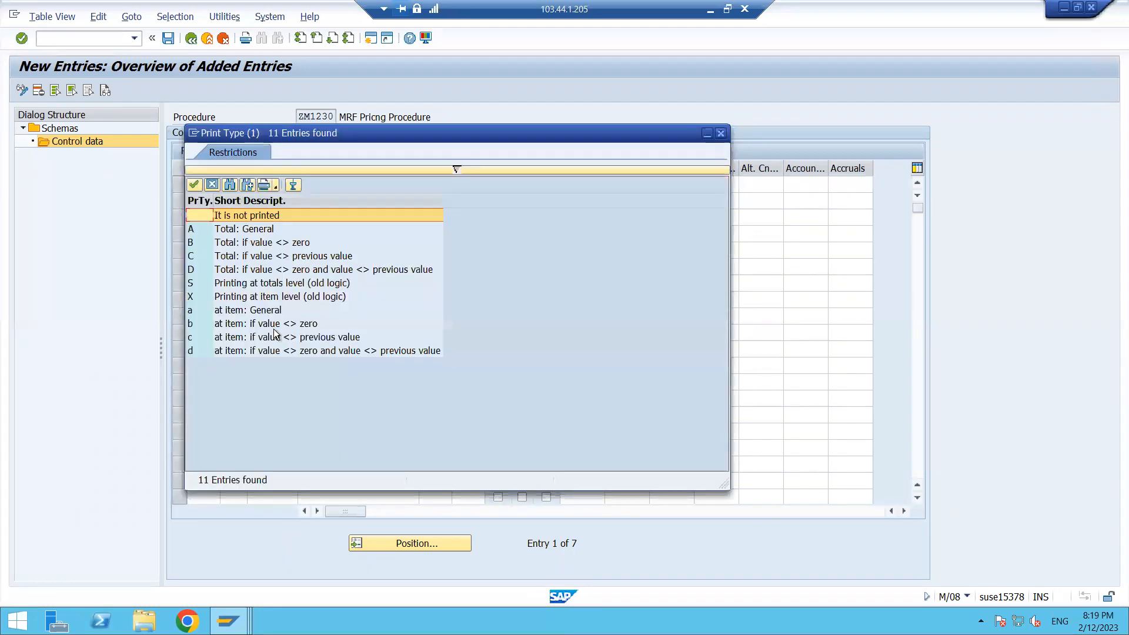
left_click(229, 298)
double_click(229, 299)
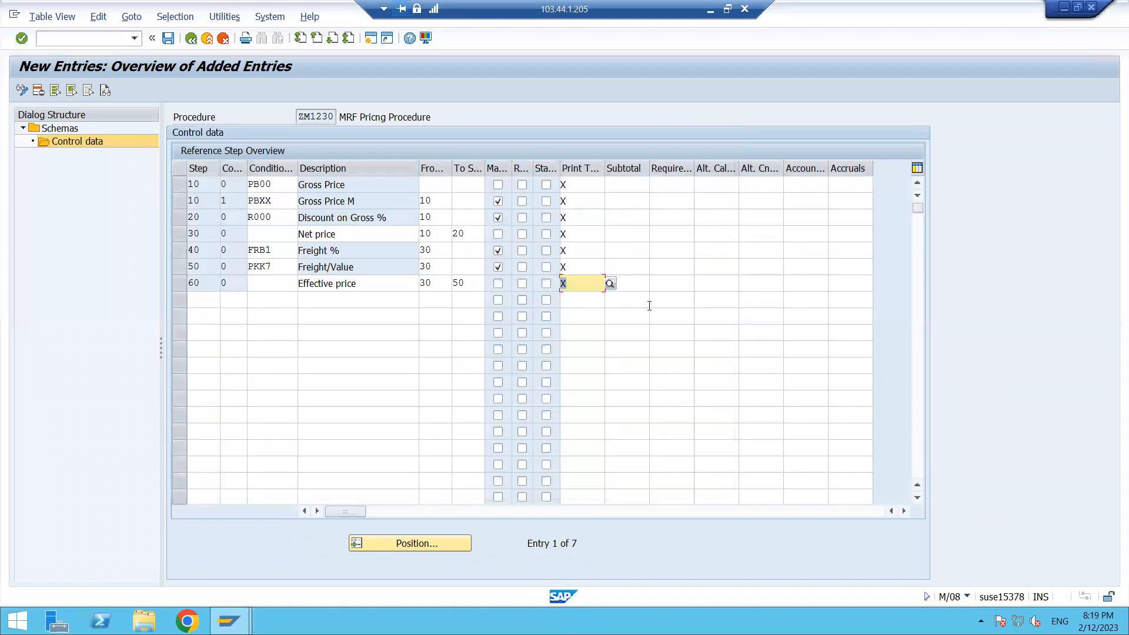
- Set the subtotal of the PB00 and PBXX gross price rows to 9, Copy values to KOMP-BRTWR (gross value)
left_click(625, 186)
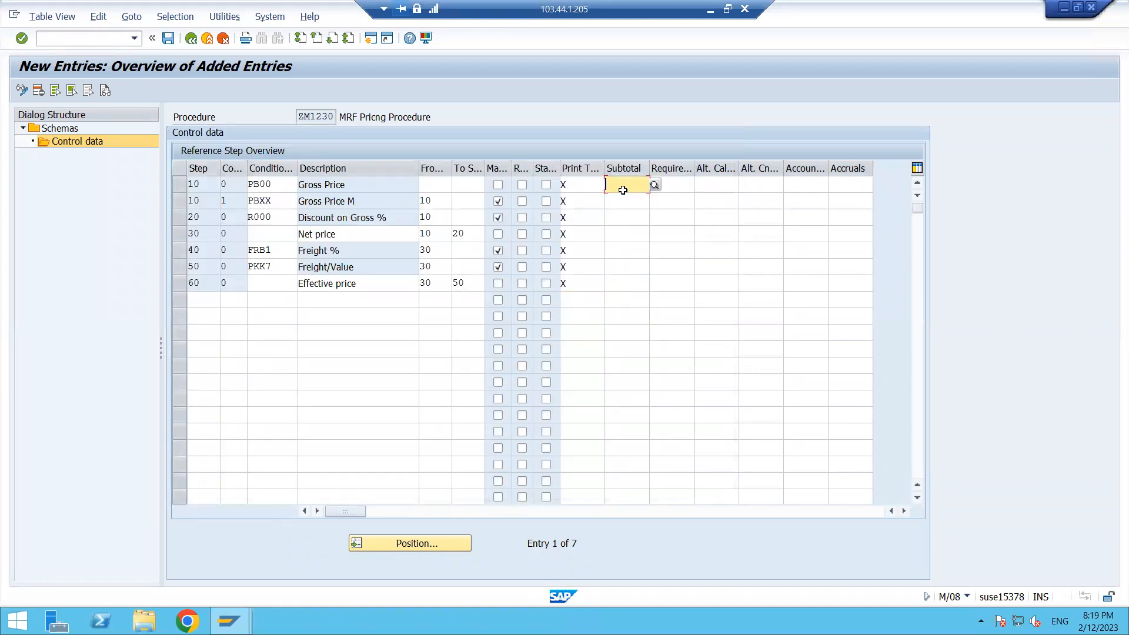
left_click(655, 186)
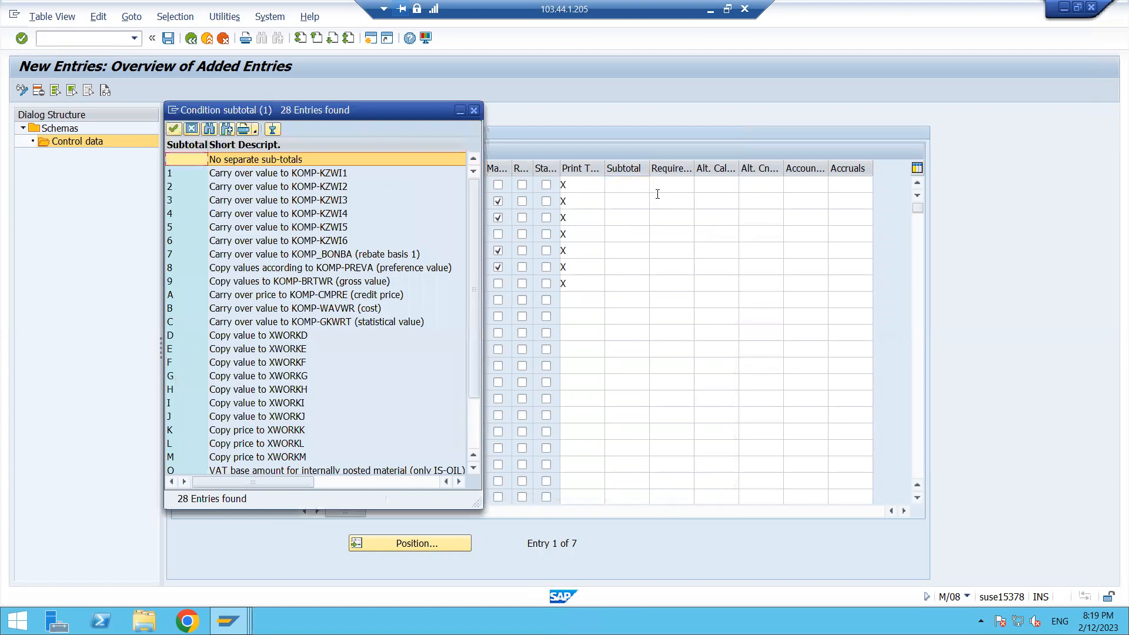
left_click(351, 282)
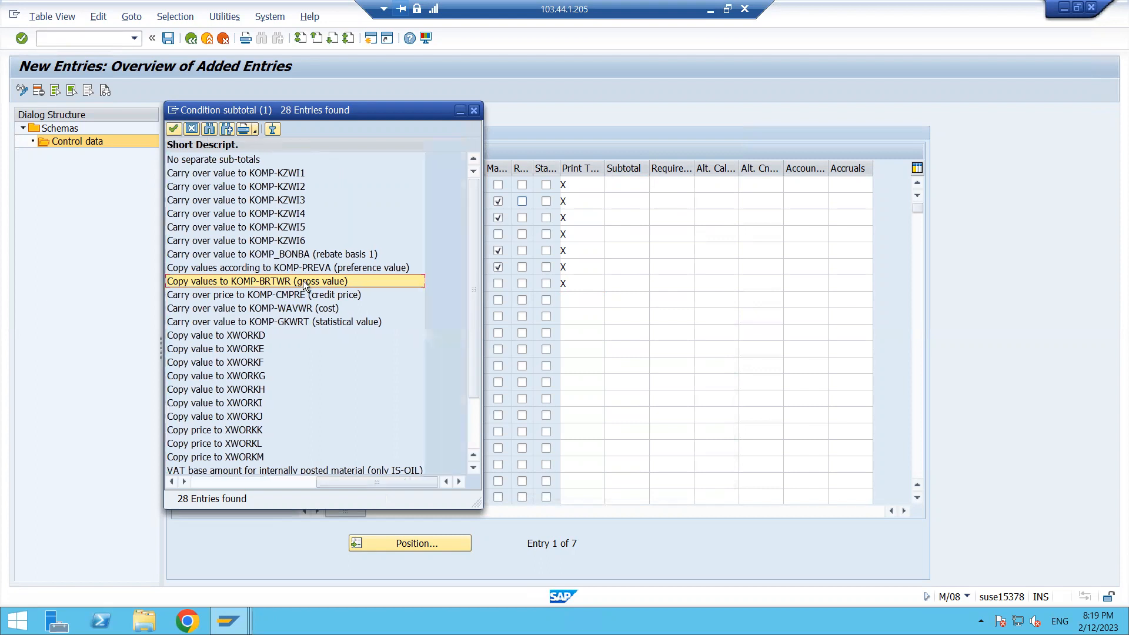
double_click(303, 280)
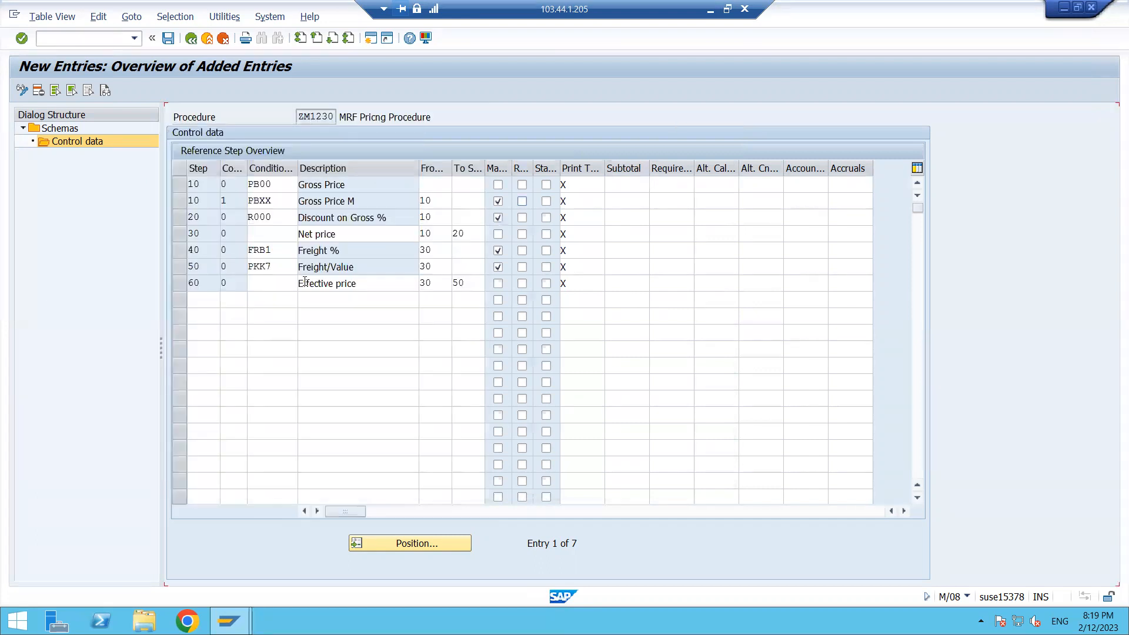
left_click(612, 201)
left_click(656, 202)
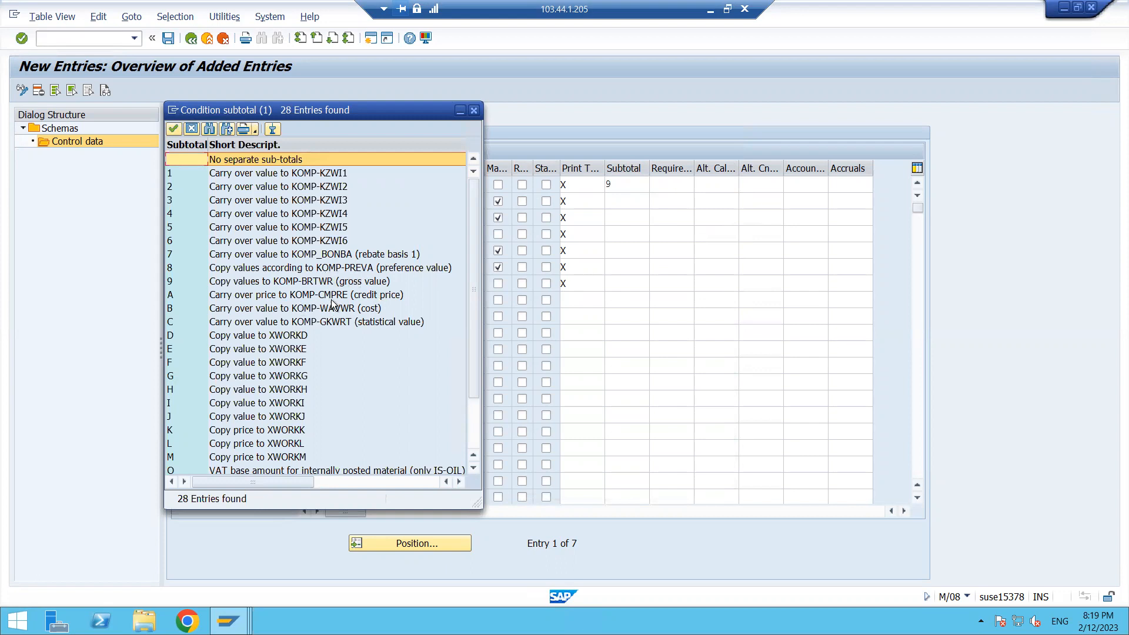
double_click(351, 281)
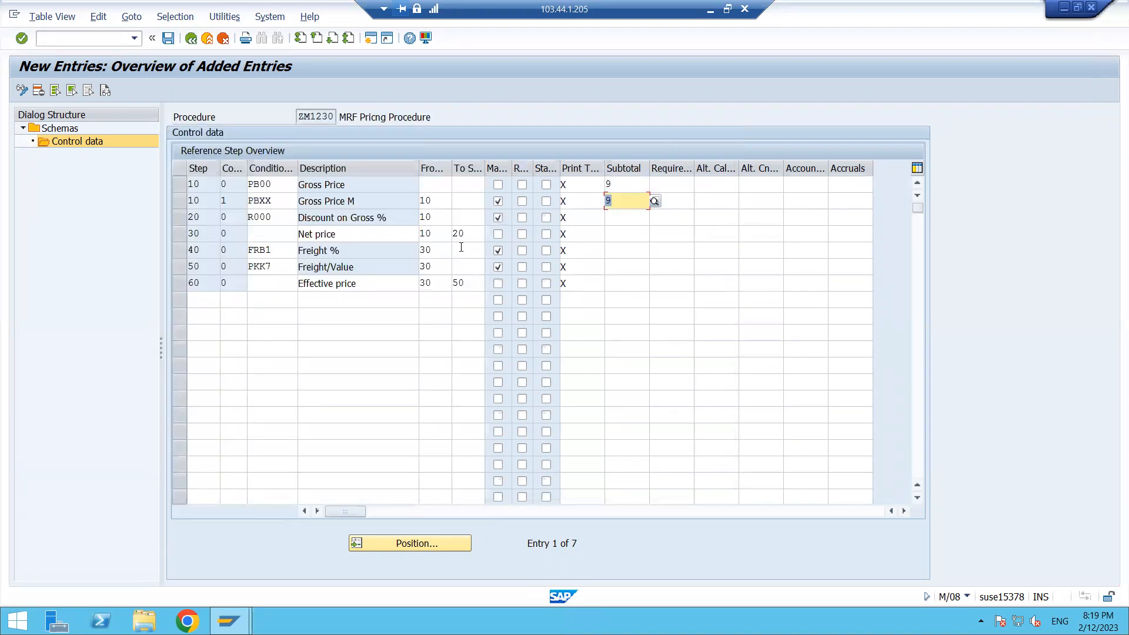
- Set the subtotal of the Net price row to 6, Carry over value to KOMP-KZWI6
left_click(617, 234)
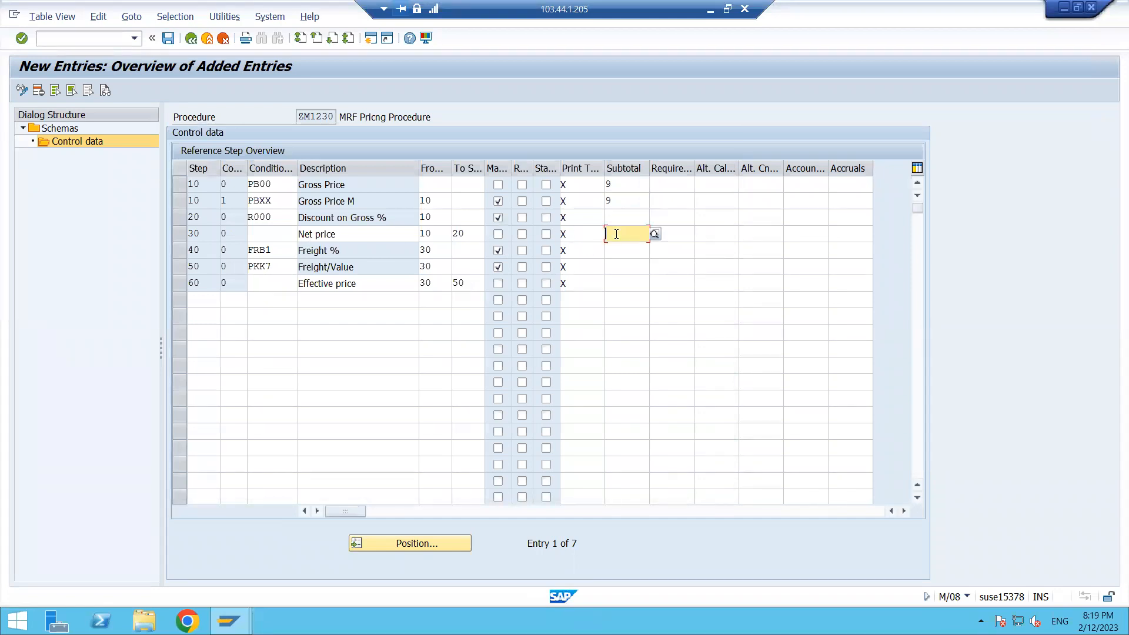
left_click(655, 234)
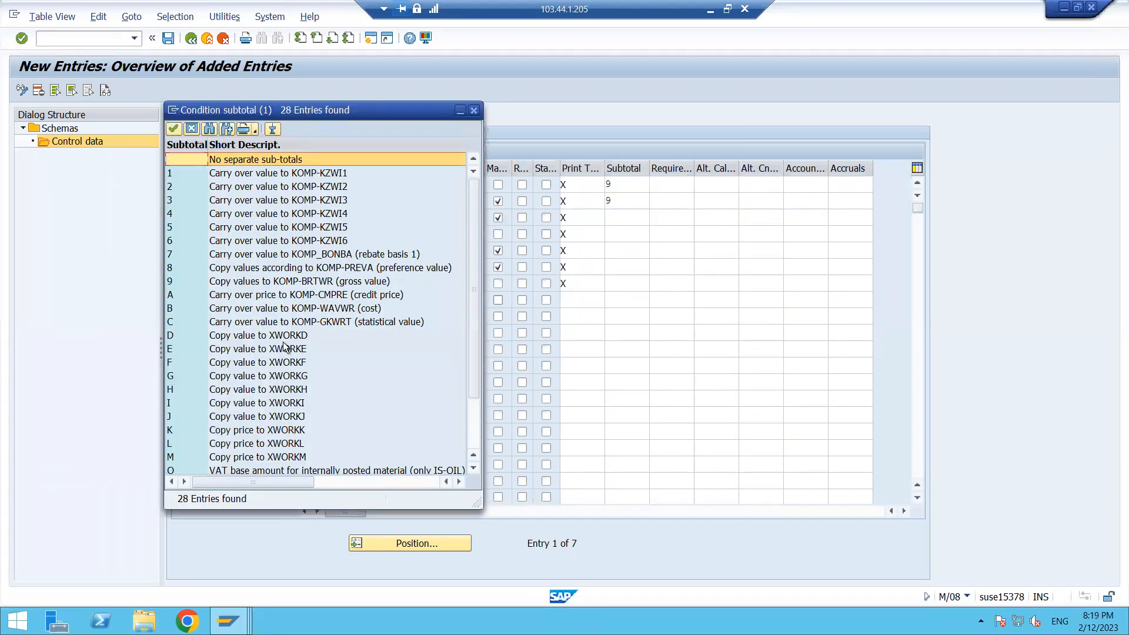
left_click_drag(323, 111, 829, 125)
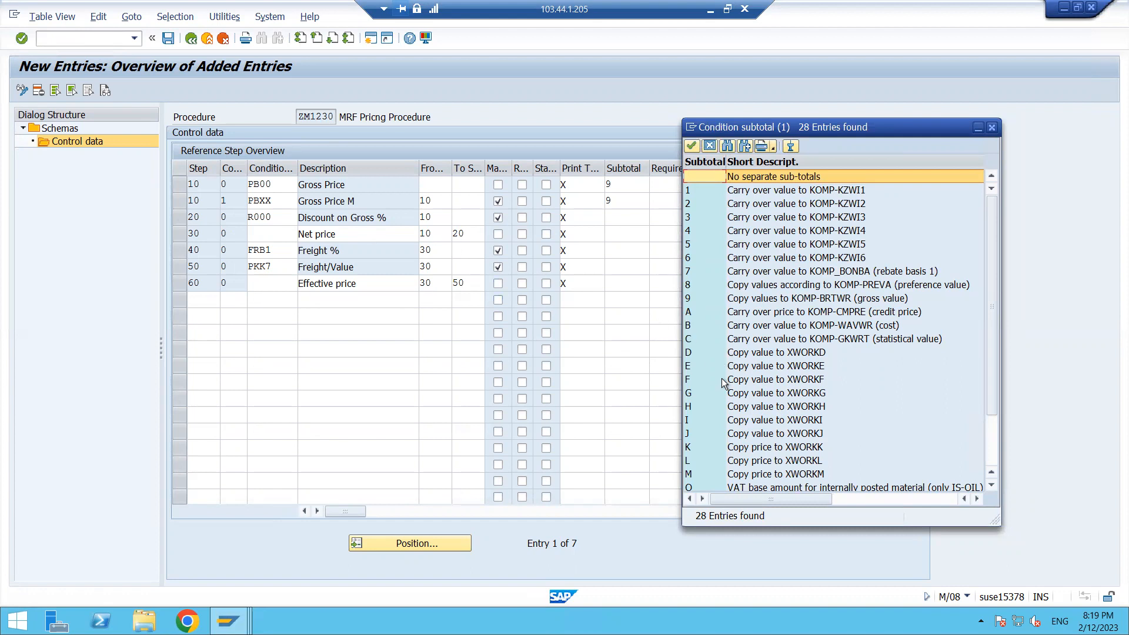
scroll(726, 382, "down", 3)
left_click(831, 435)
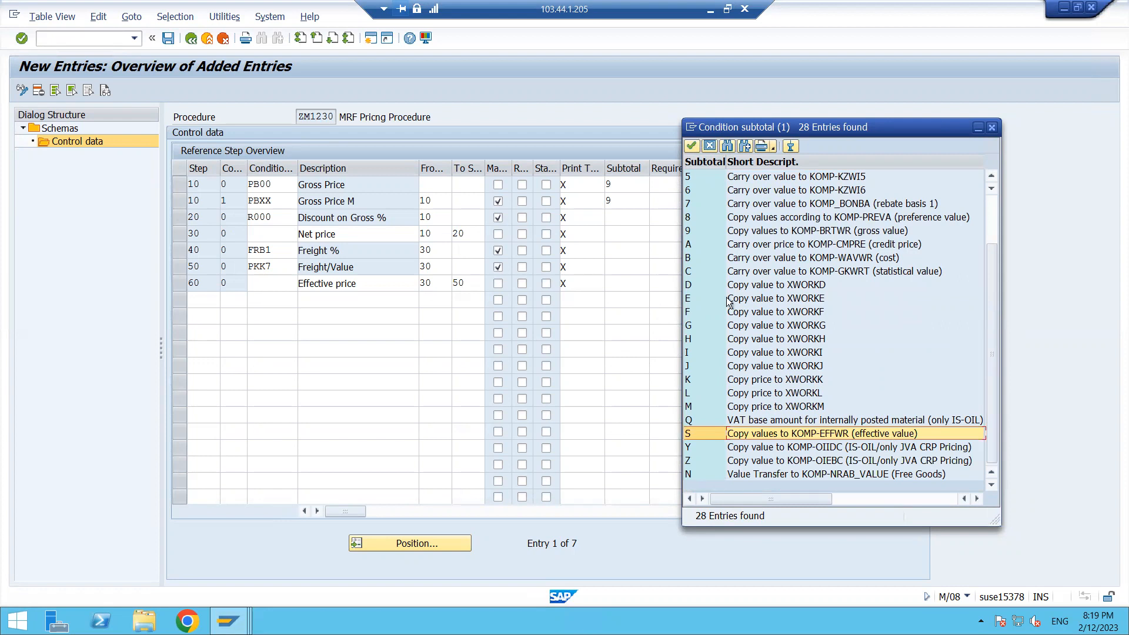
double_click(788, 191)
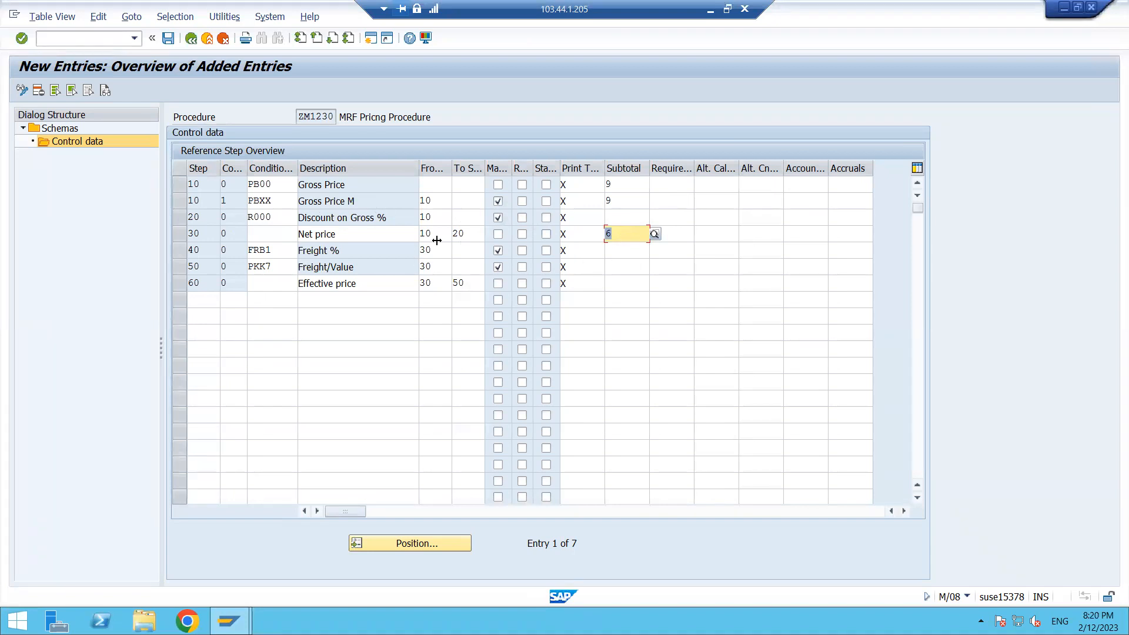
left_click(639, 237)
- Set the subtotal of the Effective price row to S, Copy values to KOMP-EFFWR (effective value)
left_click(622, 284)
left_click(655, 284)
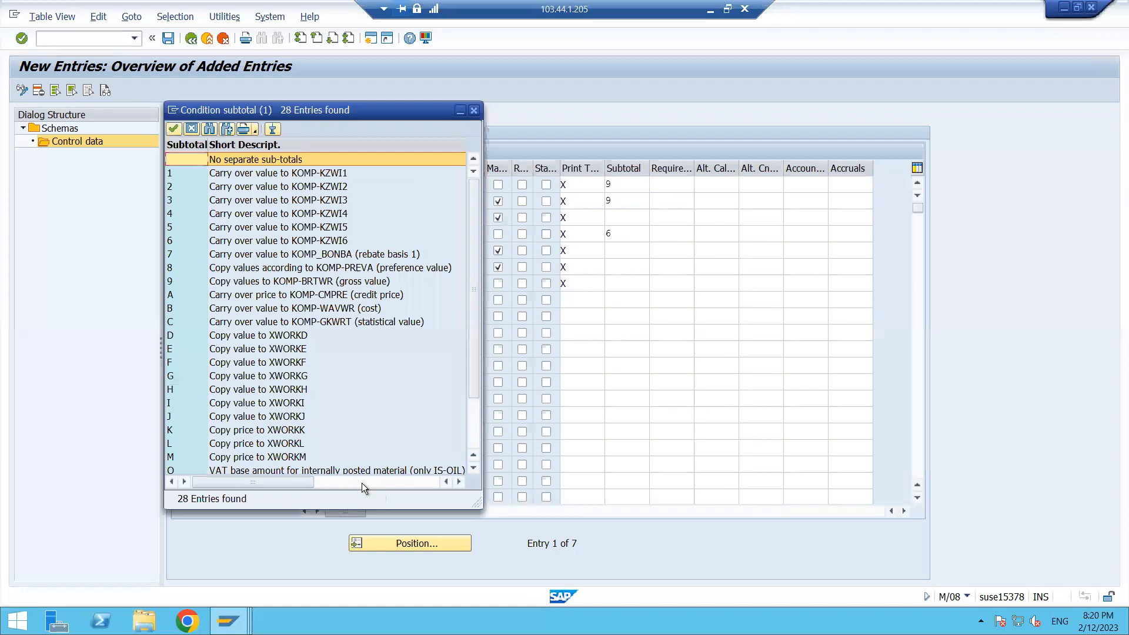
scroll(259, 447, "down", 2)
left_click(353, 416)
double_click(390, 417)
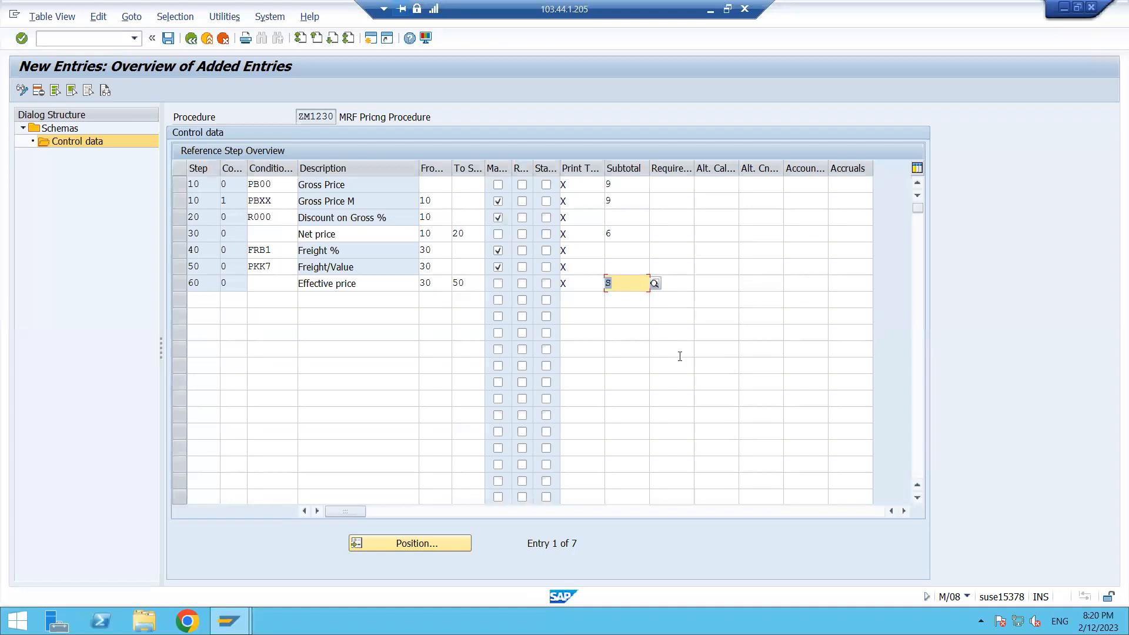
left_click(643, 314)
left_click(629, 284)
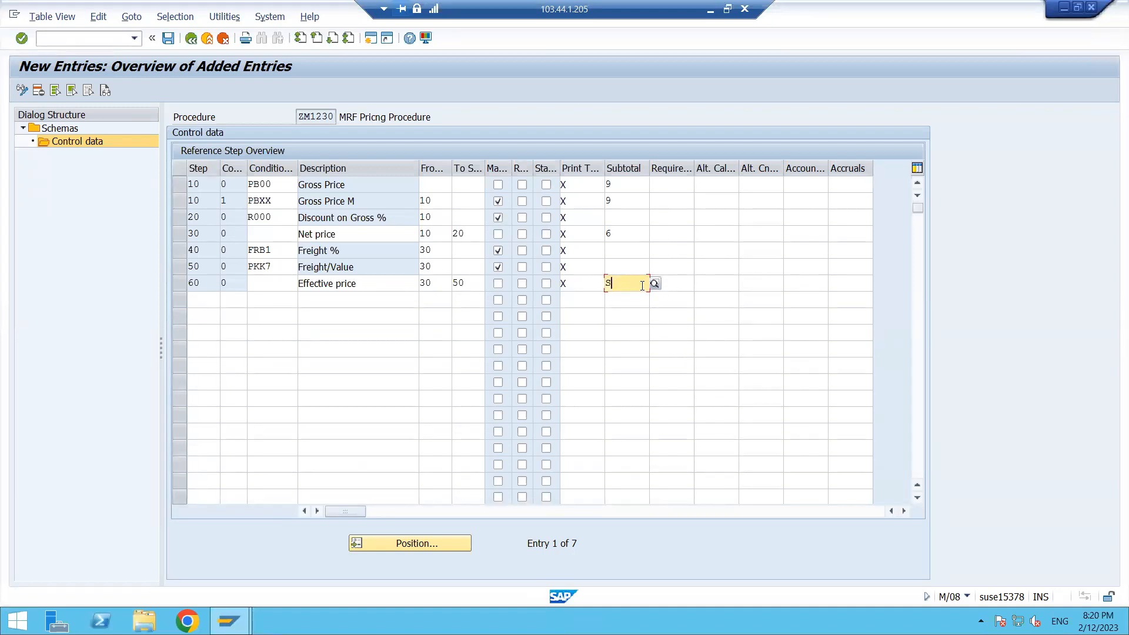
- Assign account key FR1 (Freight clearing) to the FRB1 Freight % row
left_click(802, 186)
left_click(847, 186)
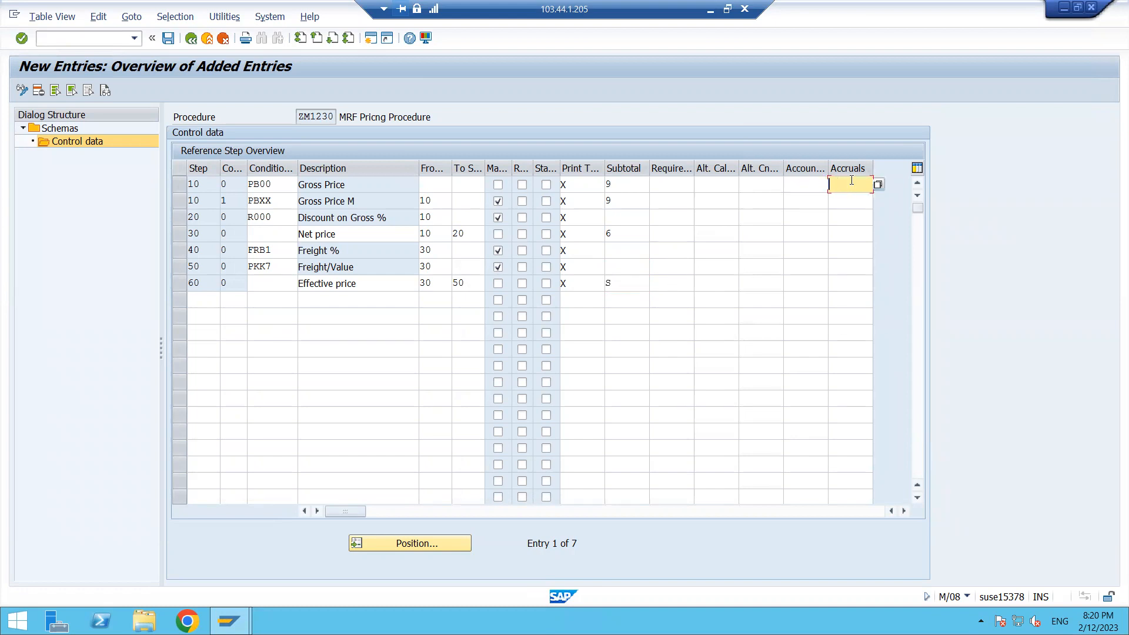
key("shift+Tab")
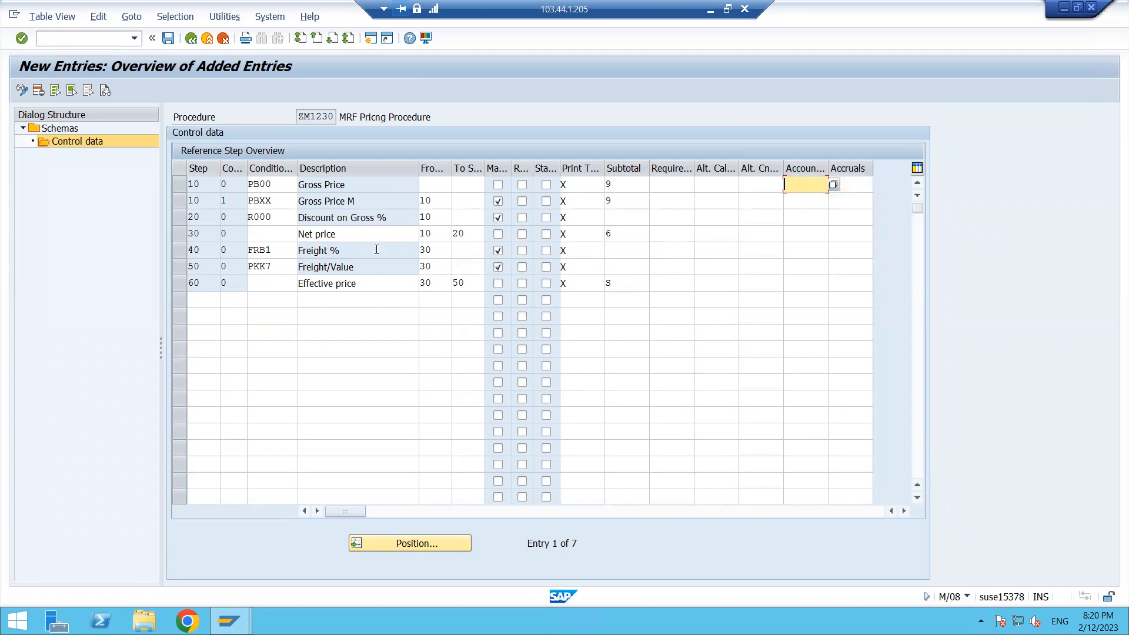
left_click(804, 251)
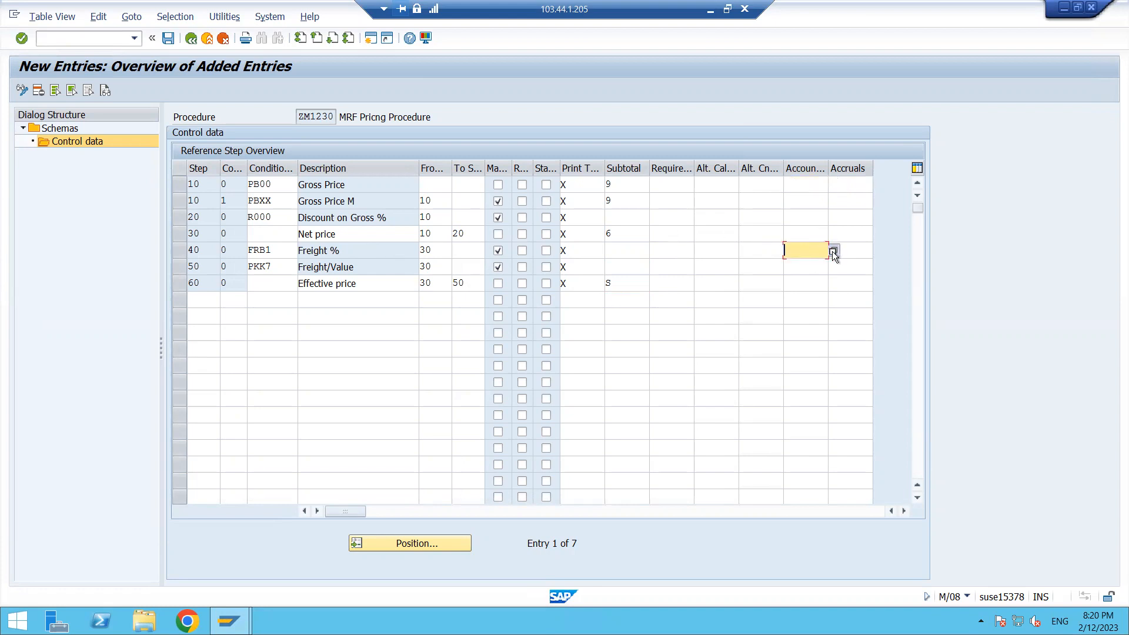
left_click(833, 251)
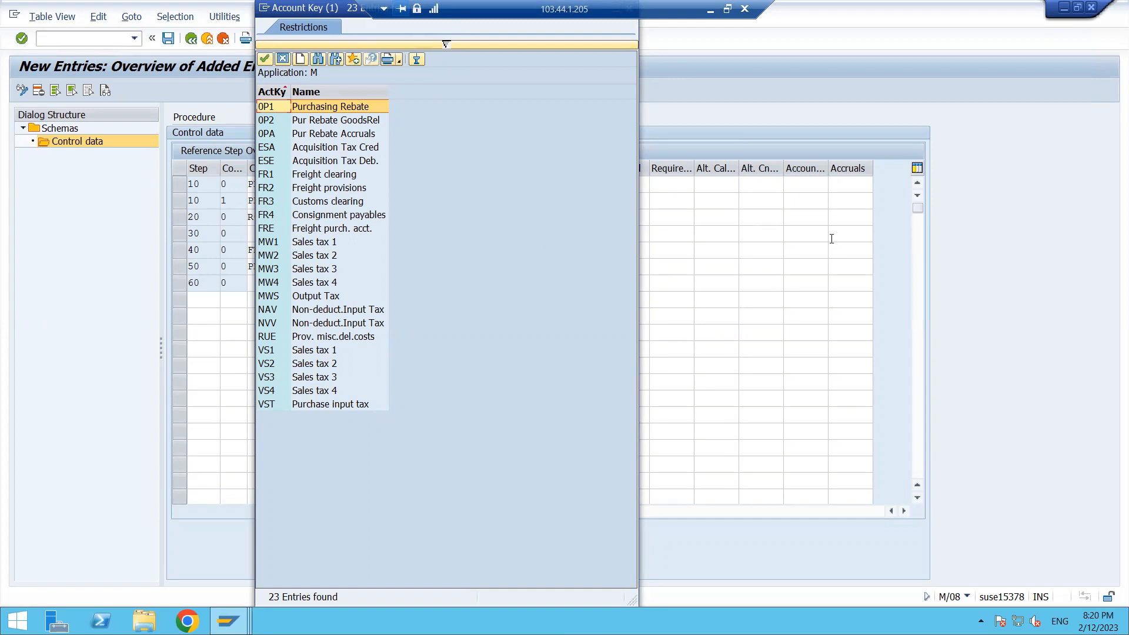
double_click(312, 176)
- Enter FR1 as the accruals key of the FRB1 Freight % row
left_click(859, 251)
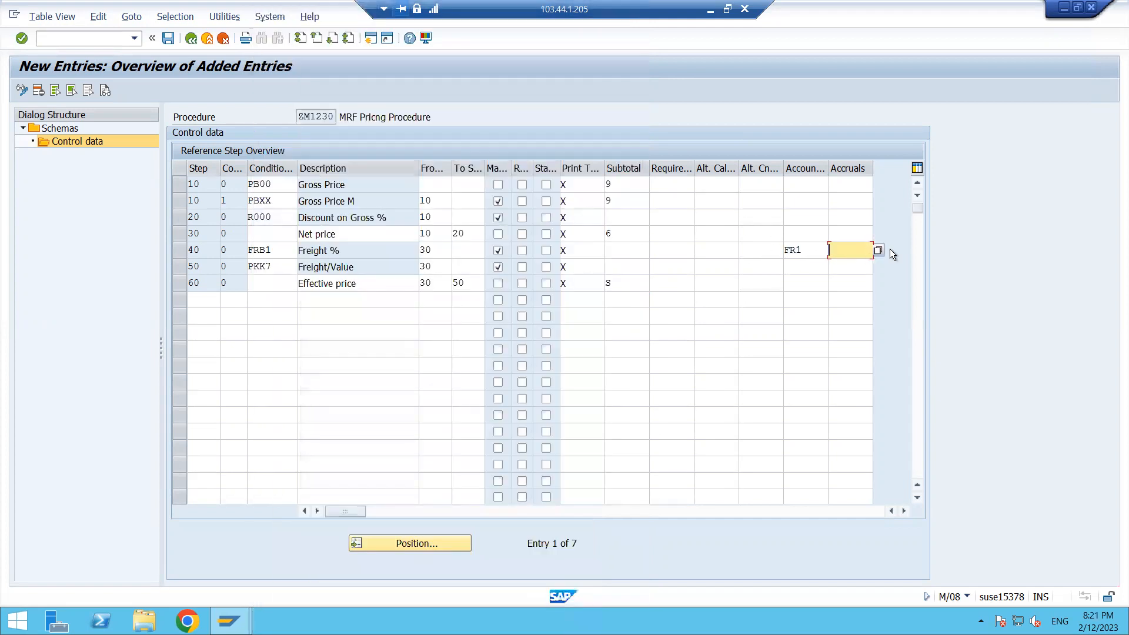
type("FR")
left_click(839, 264)
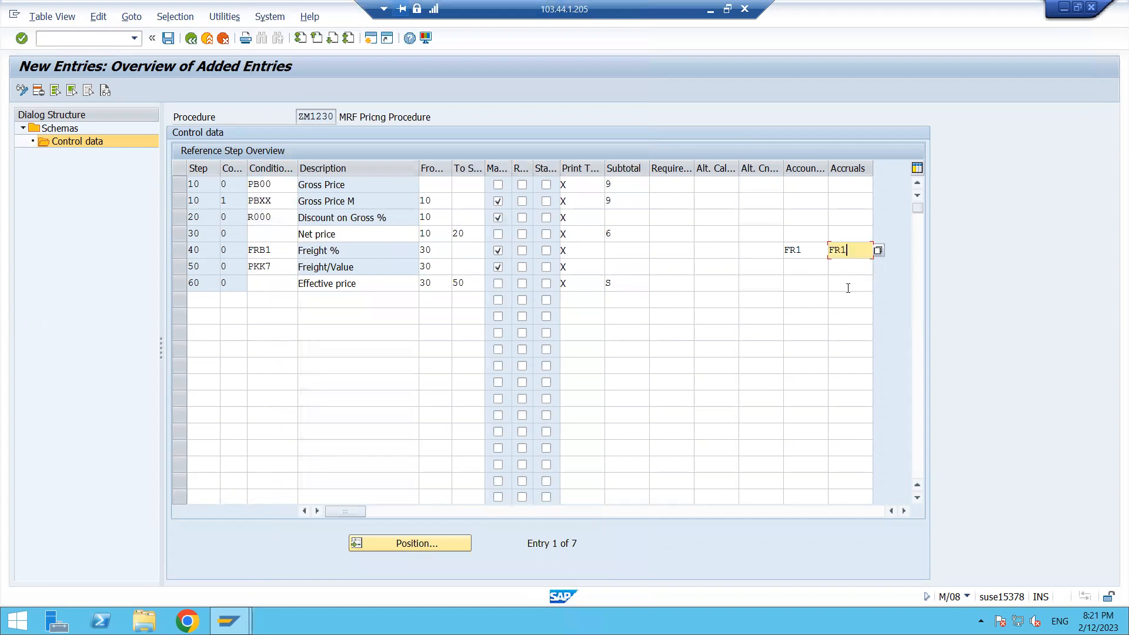
- Open the condition types overview with transaction M/06 in a separate session for checking PKK7
left_click(790, 265)
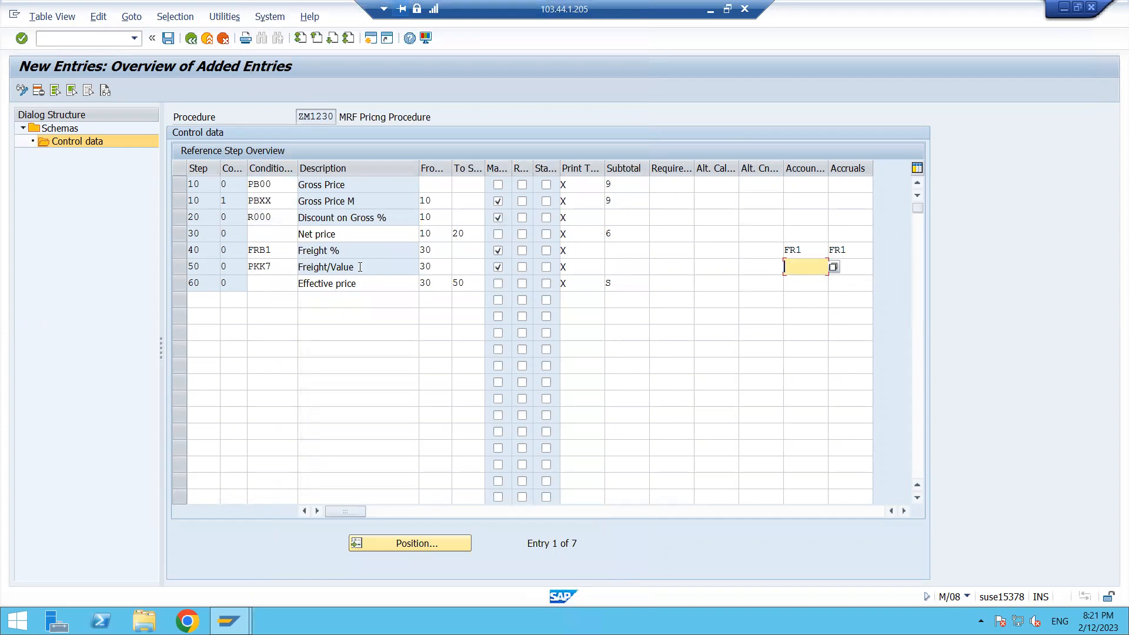
left_click_drag(368, 268, 293, 268)
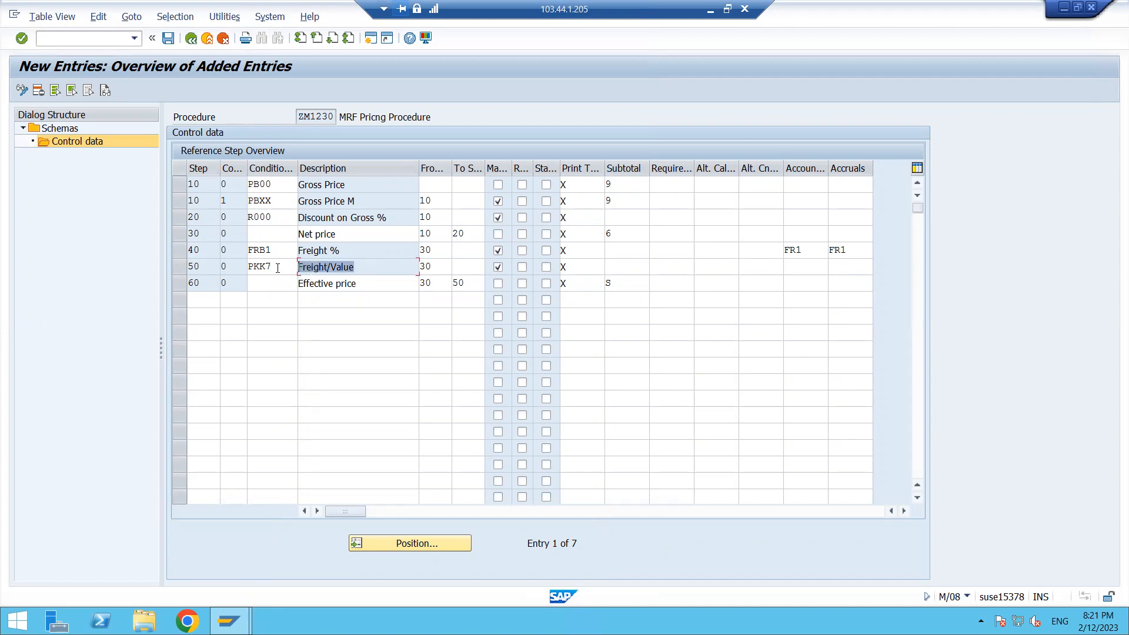
left_click(277, 268)
left_click_drag(280, 268, 242, 267)
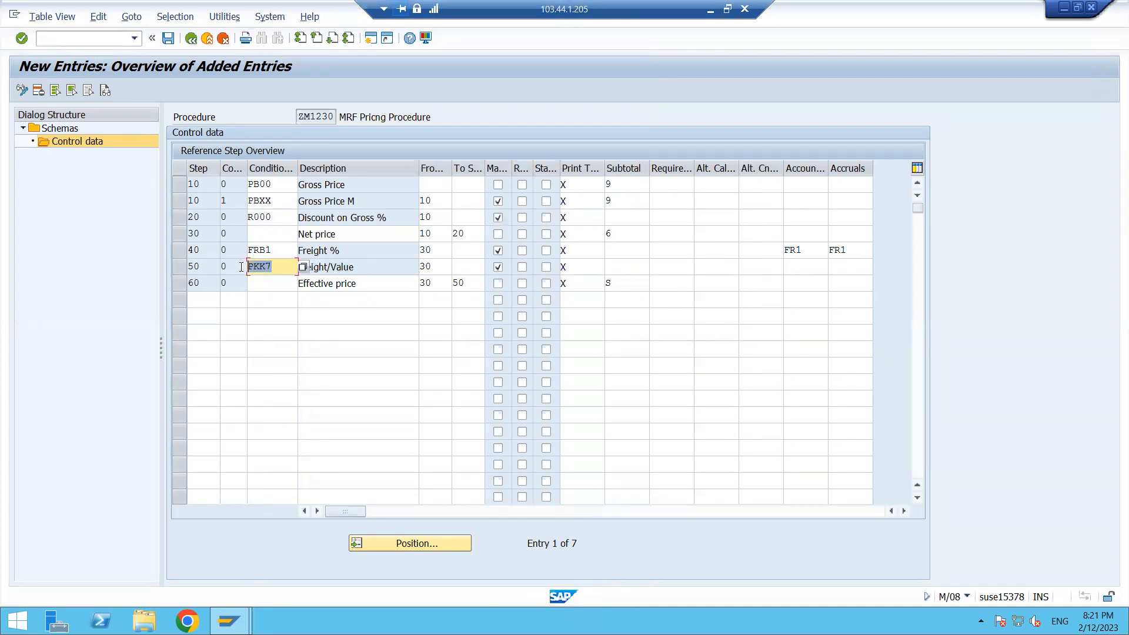
left_click(370, 39)
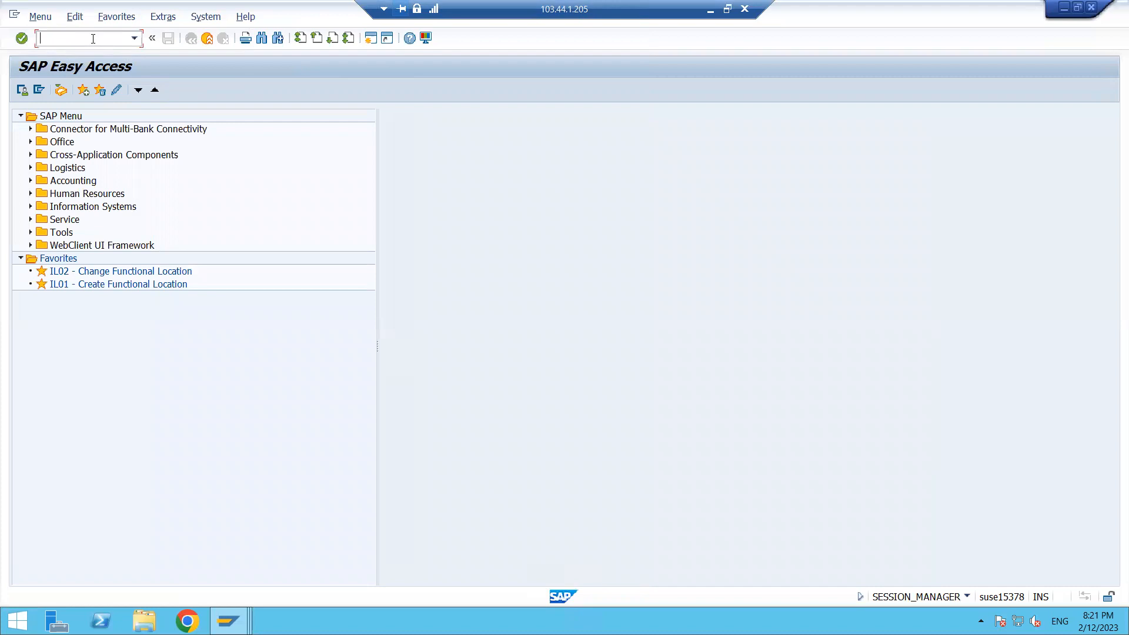
type("M/06")
key("Return")
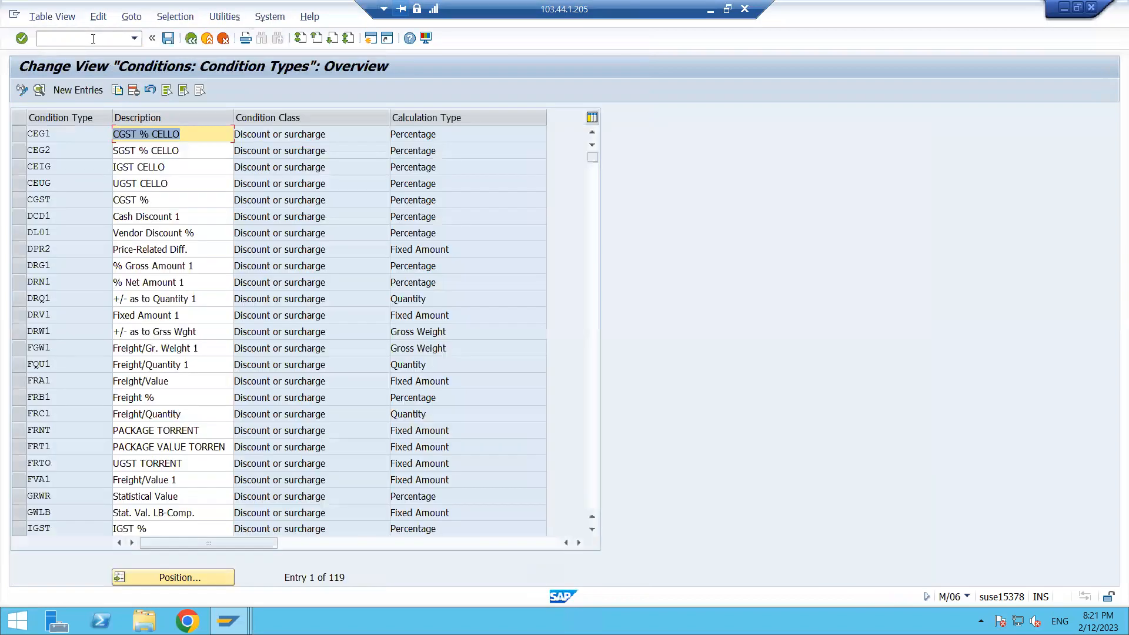
- Change the description of condition type PKK7 to Packing charge and save it under the proposed customizing request
left_click(199, 574)
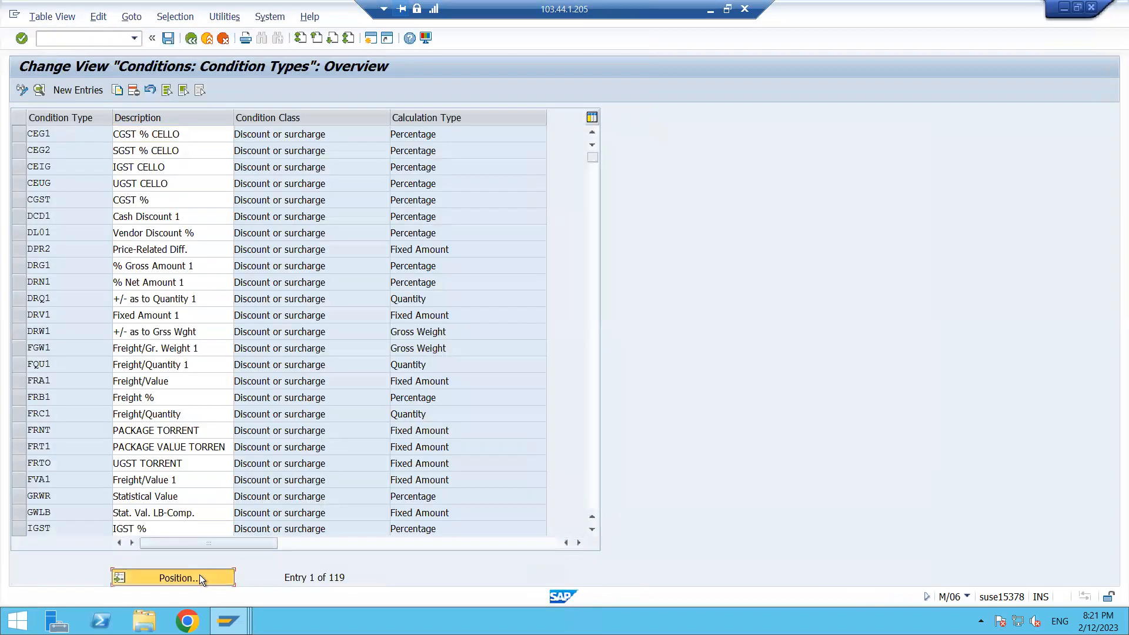
type("PKK7")
key("Return")
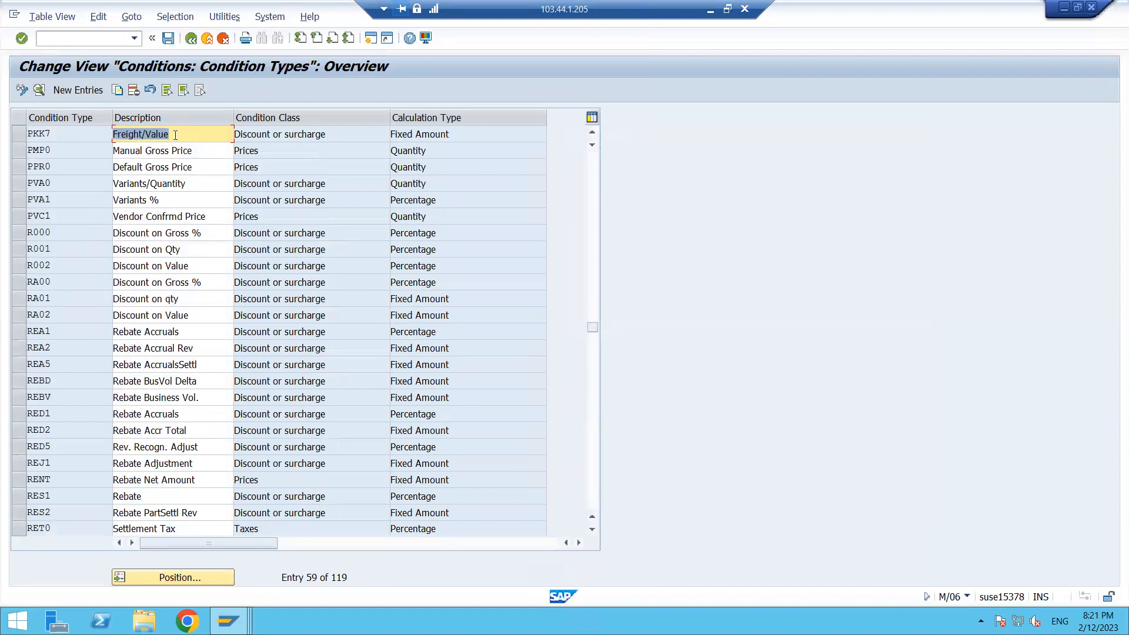
type("Packing")
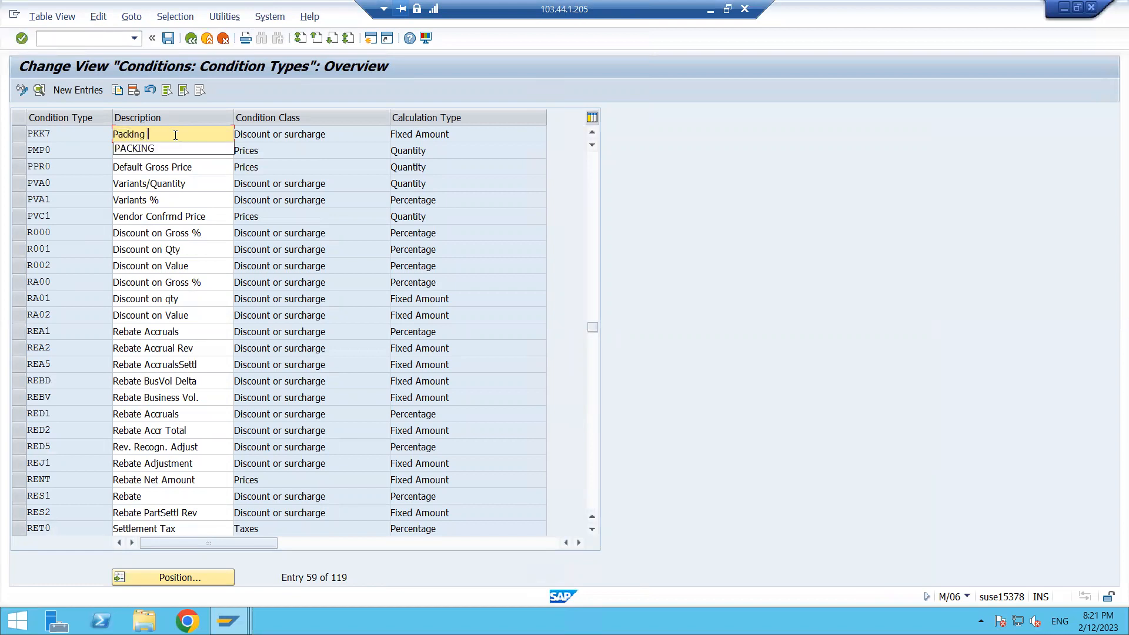
type(" charge")
key("shift+Home")
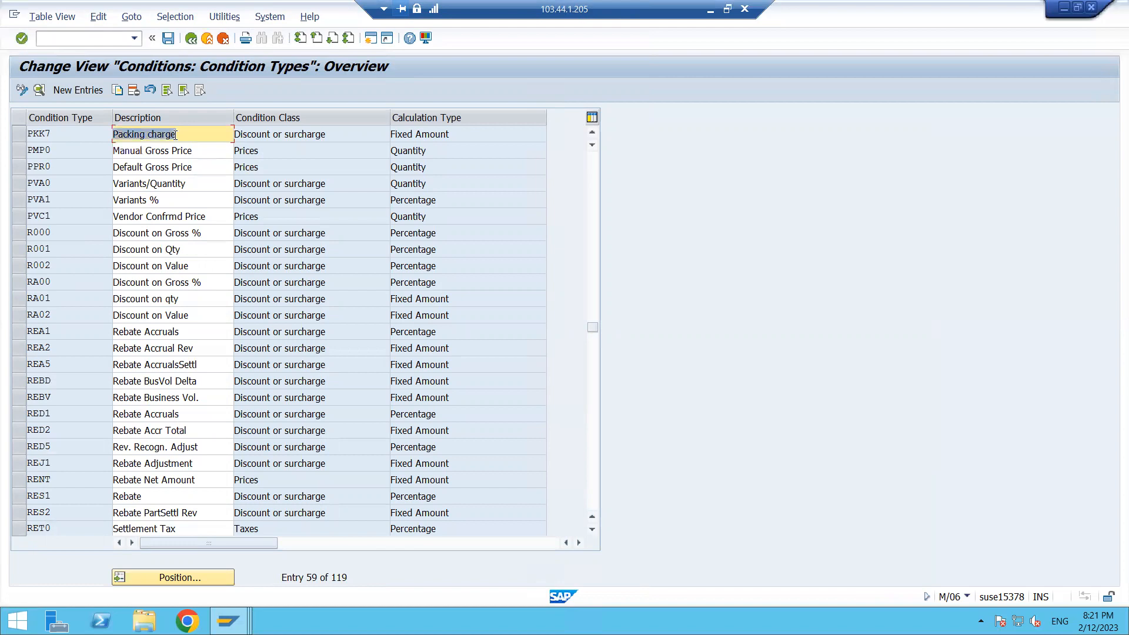
left_click(168, 38)
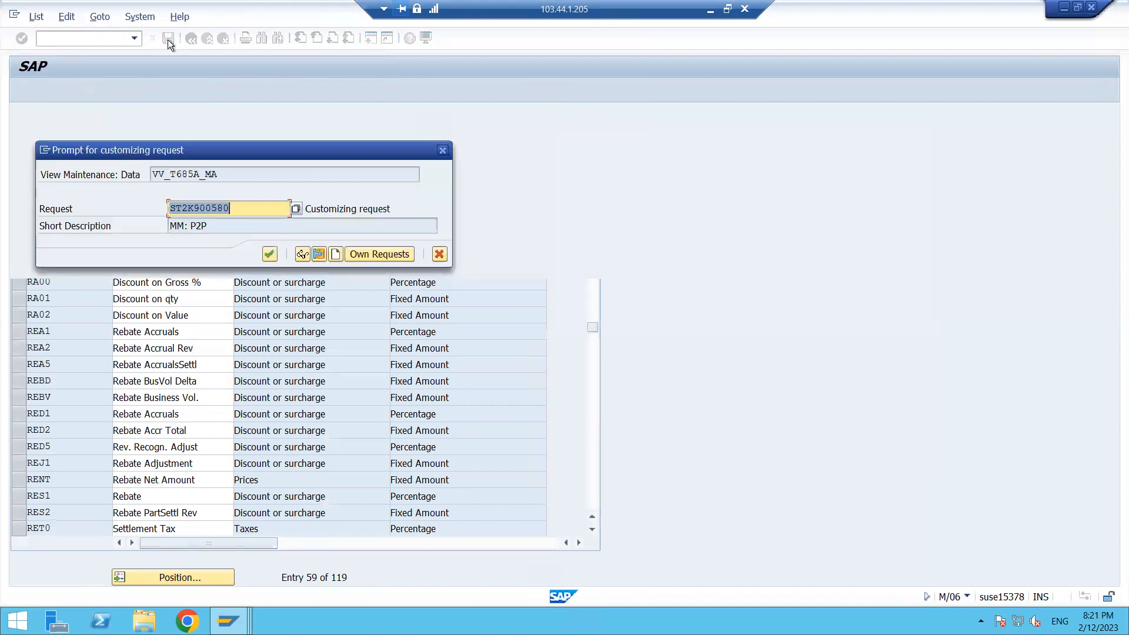
left_click(272, 254)
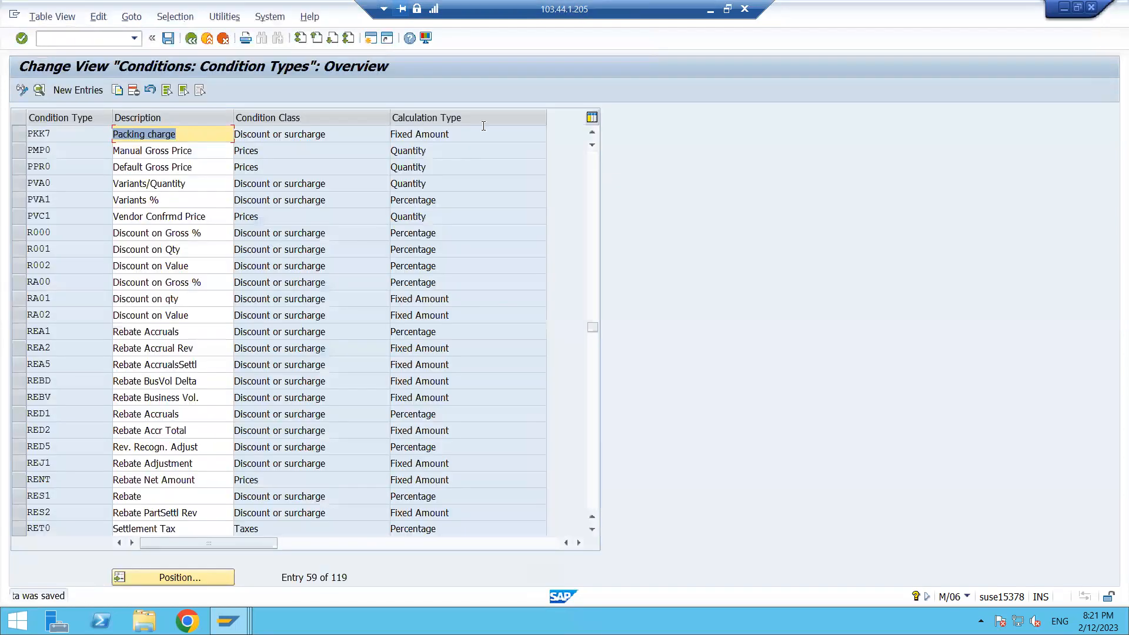
- Return to the ZM1230 control data session and delete the step 50 PKK7 and step 60 Effective price rows
mouse_move(228, 621)
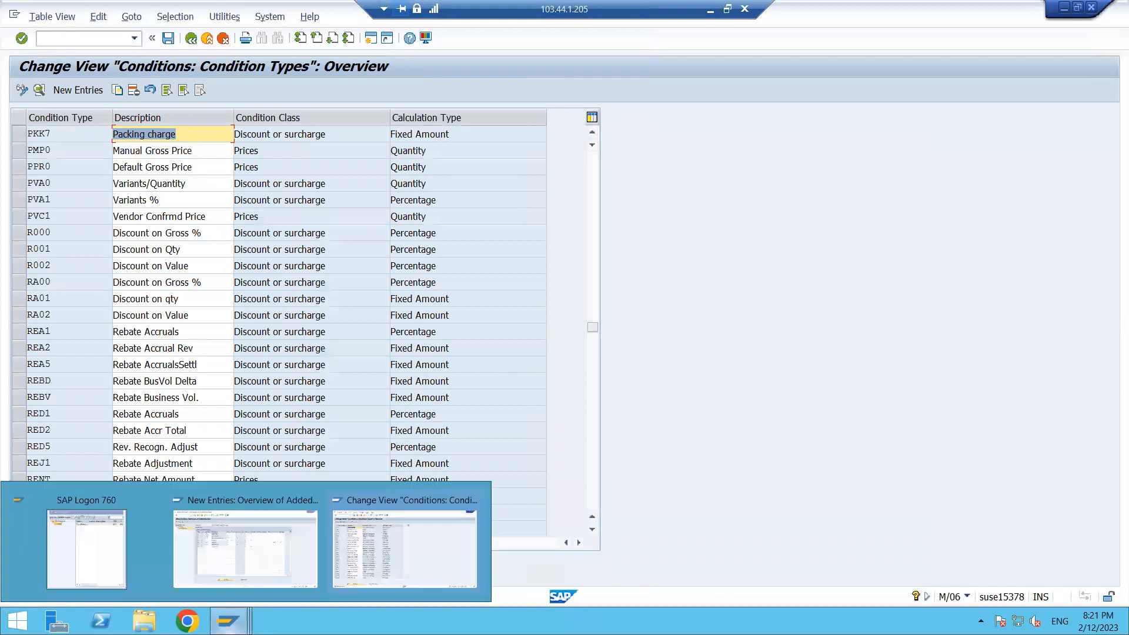
left_click(245, 566)
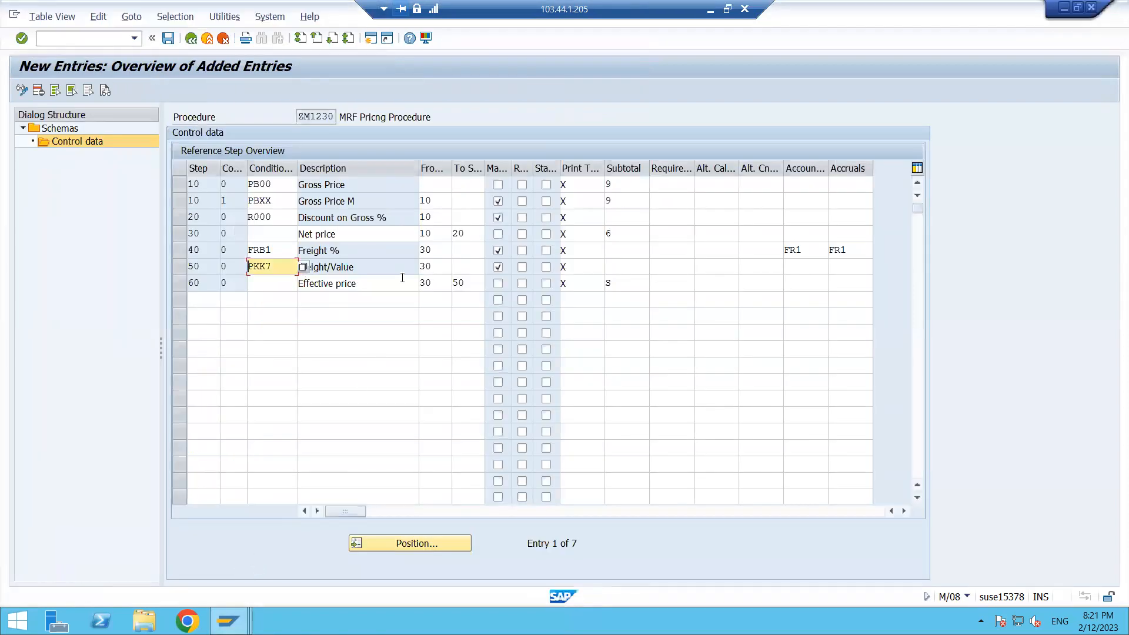
left_click(353, 270)
left_click(181, 267)
left_click(181, 283)
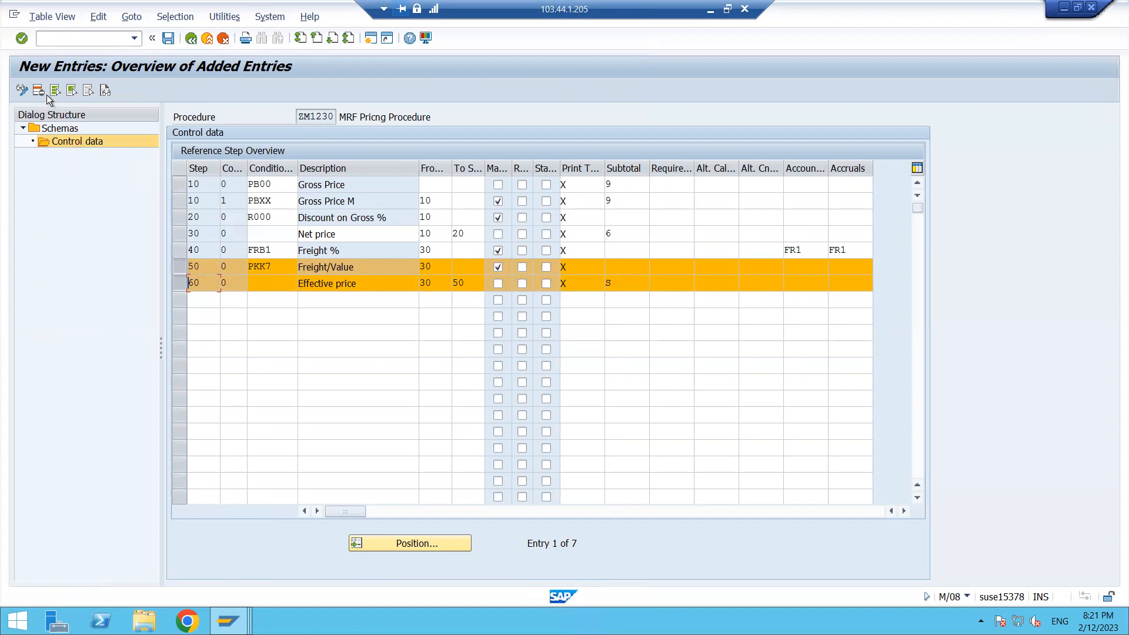
left_click(210, 254)
left_click(183, 286)
left_click(182, 266)
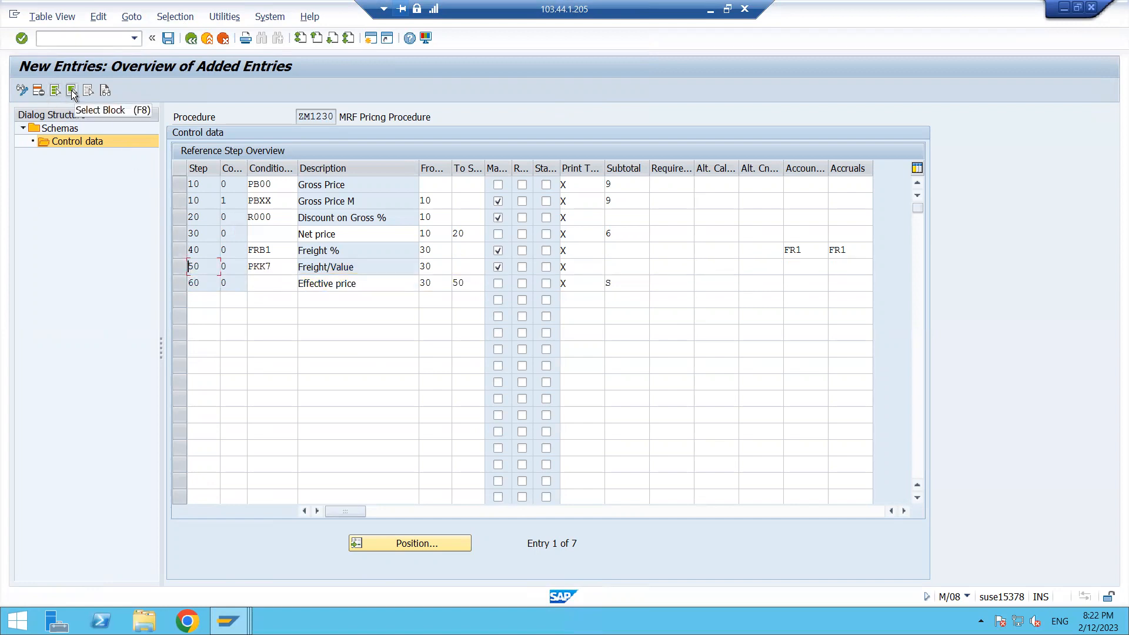
left_click(181, 251)
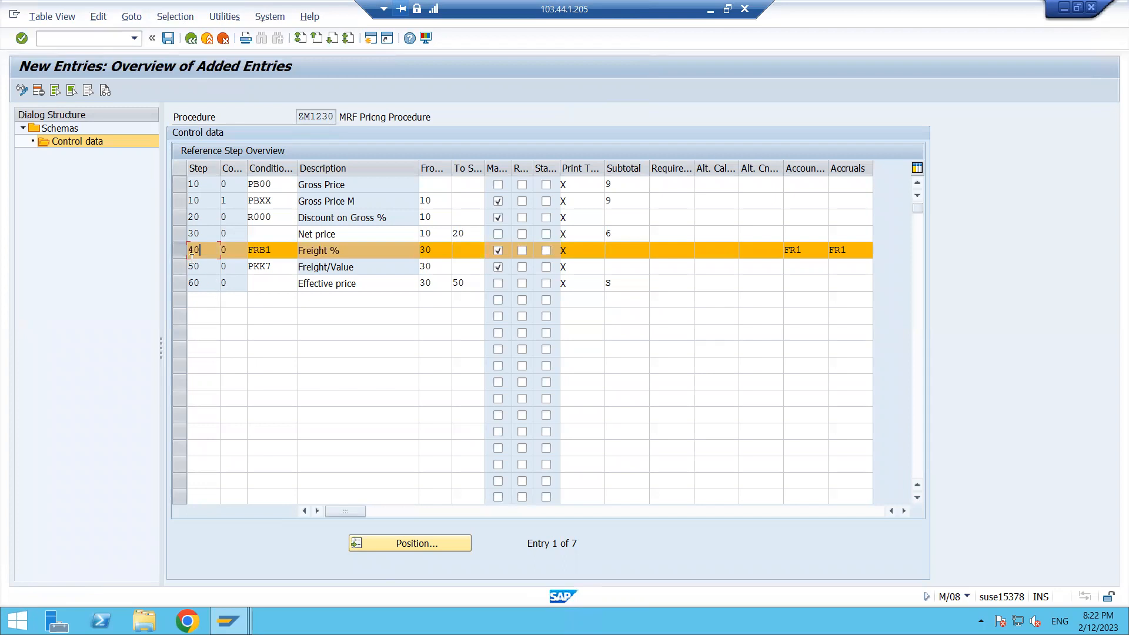
left_click(182, 253)
left_click(182, 266)
left_click(181, 283)
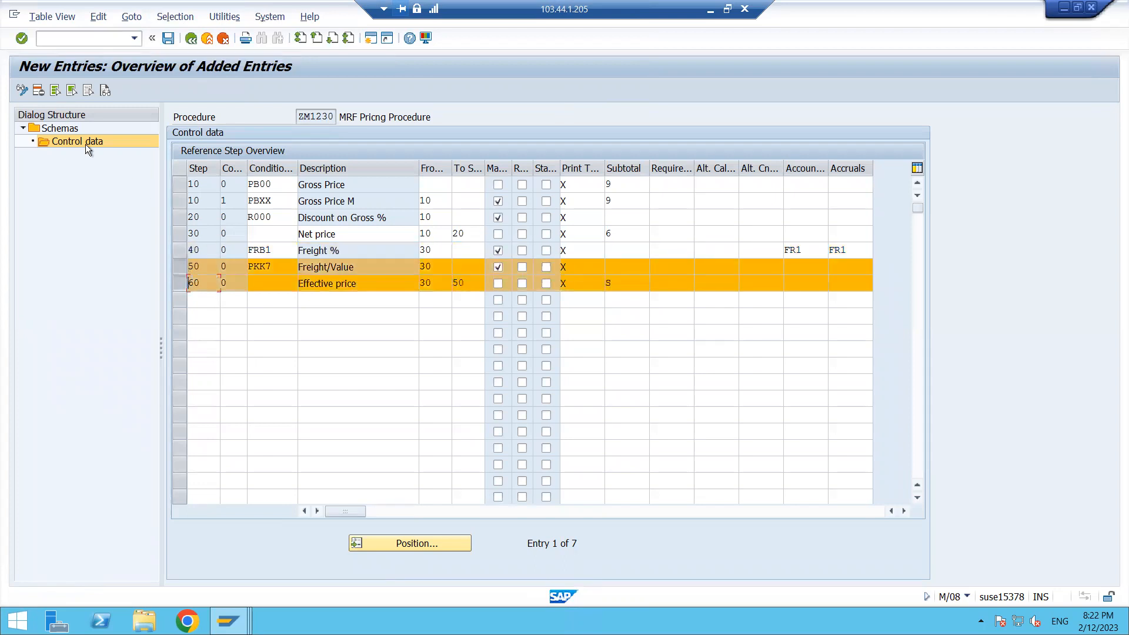
left_click(38, 92)
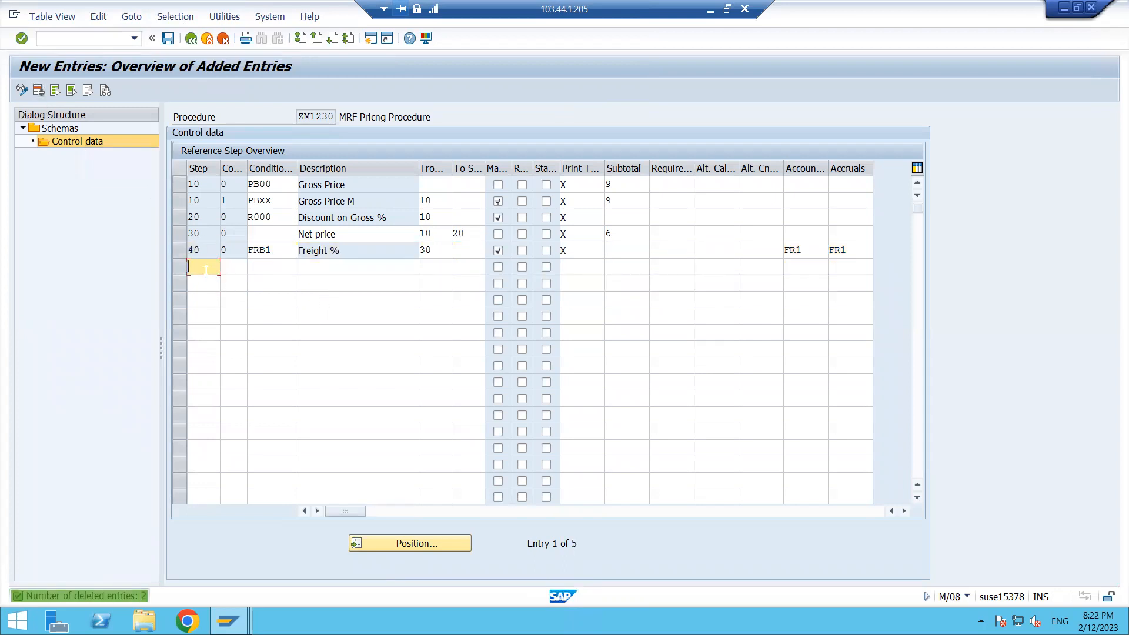
type("50")
key("Tab")
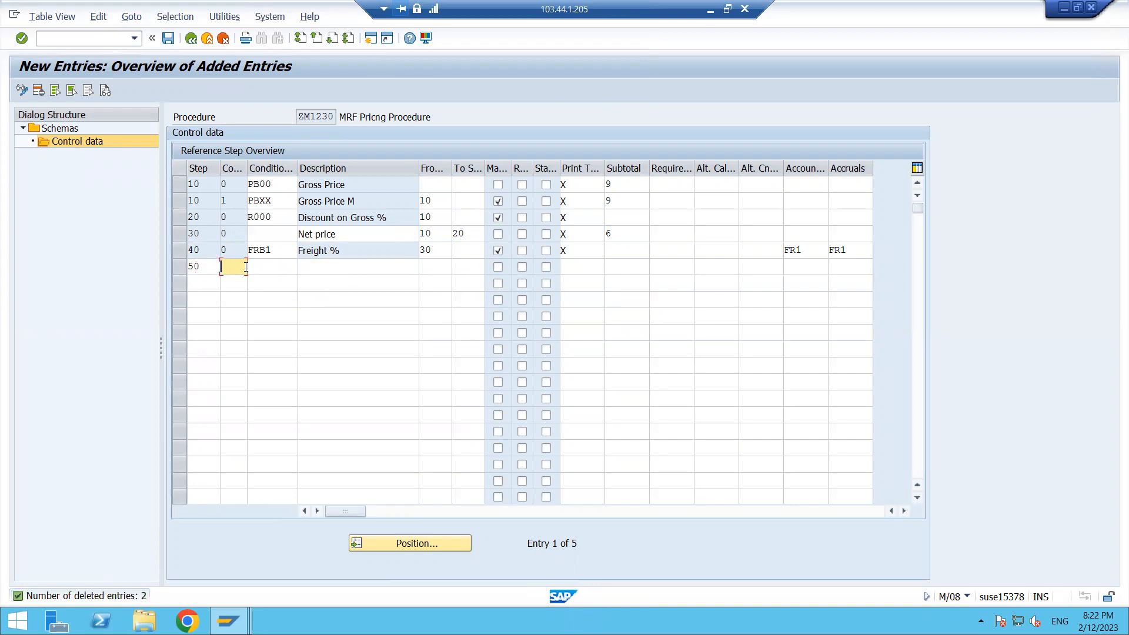
left_click(263, 268)
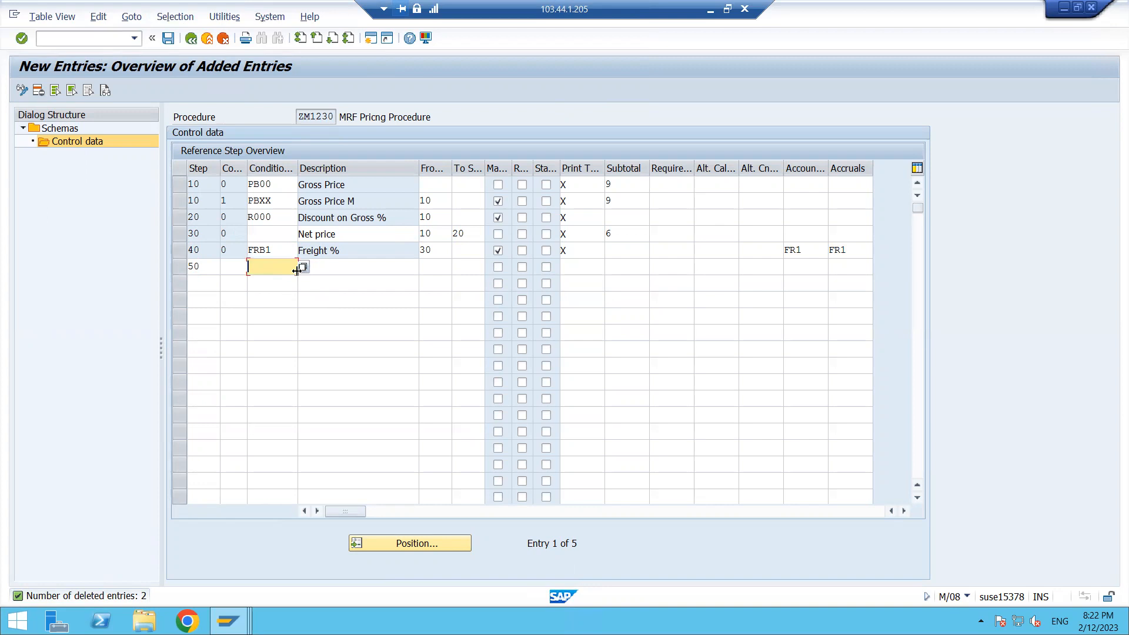
type("pkk7")
key("Return")
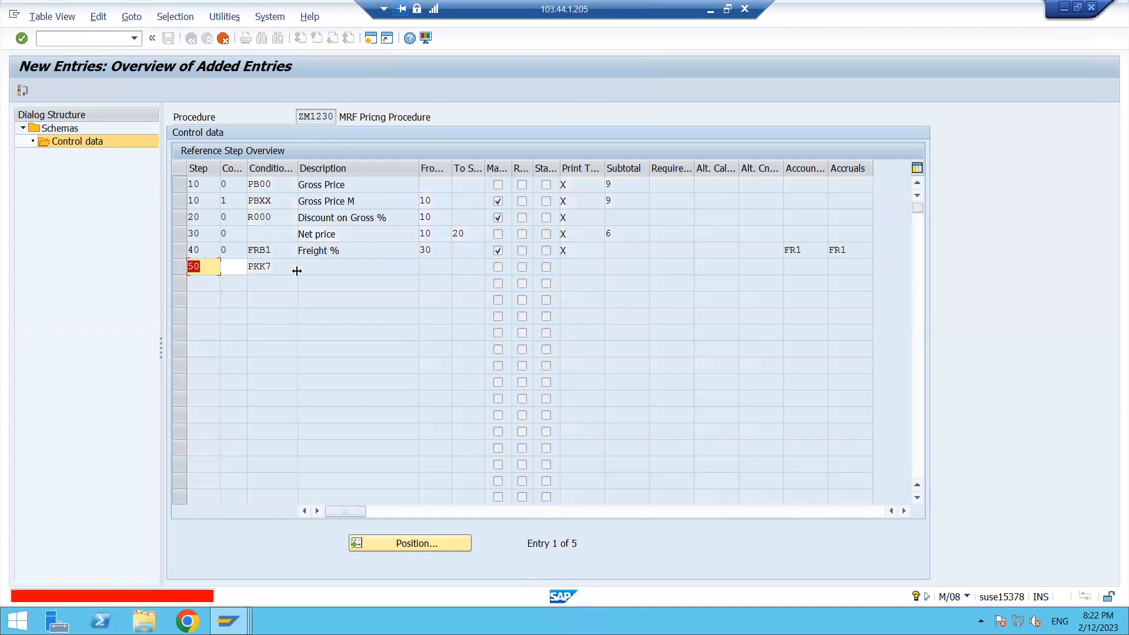
key("Return")
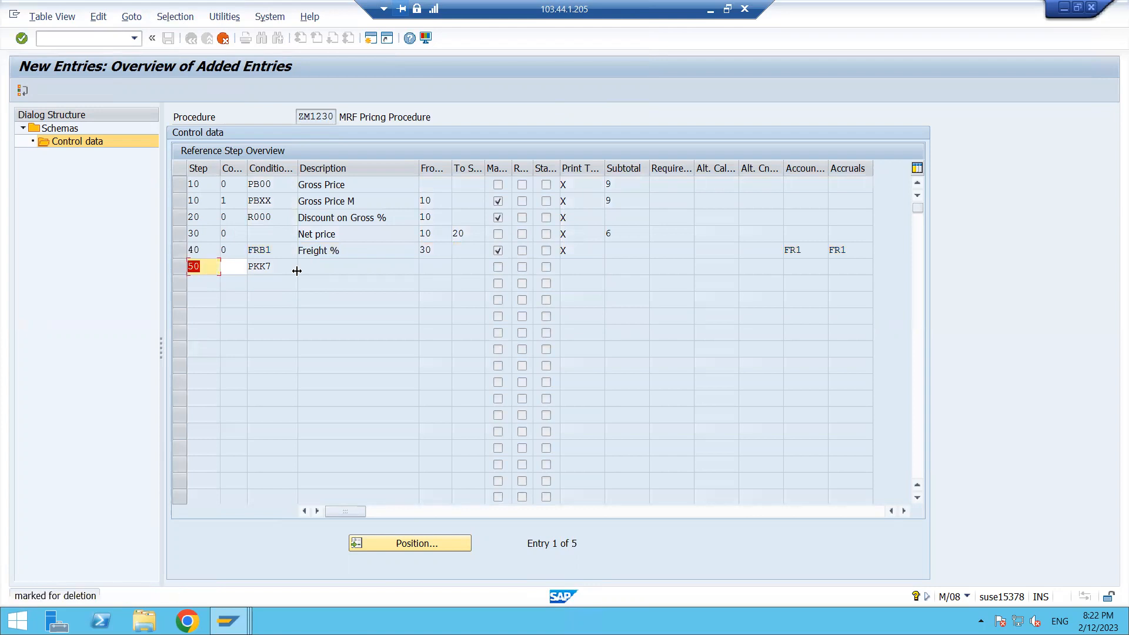
key("Return")
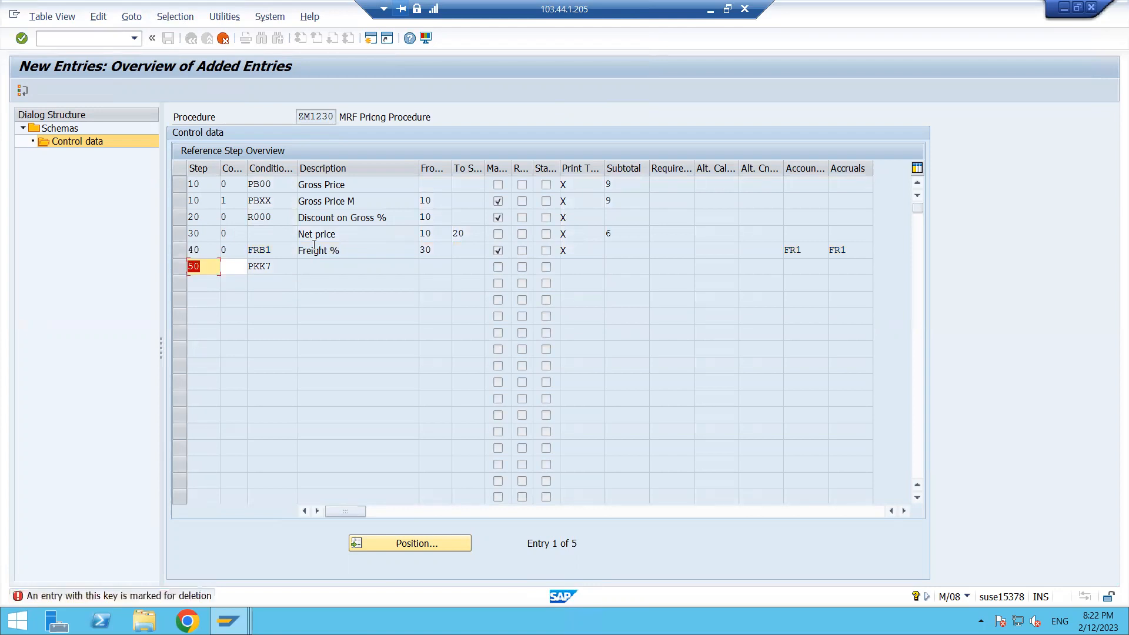
left_click(223, 39)
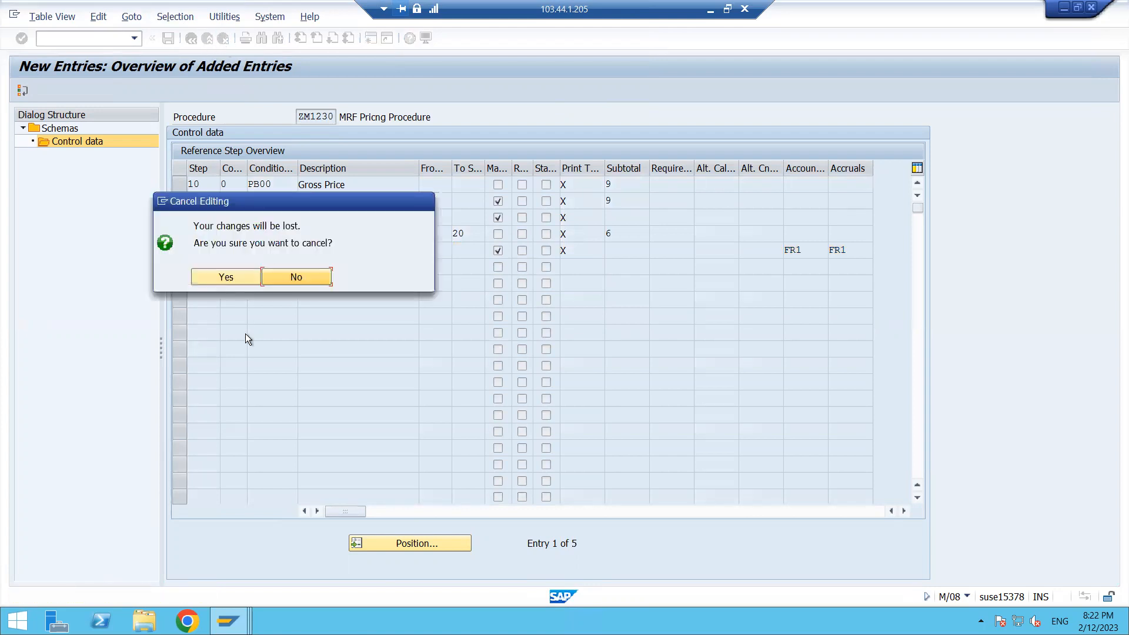
left_click(226, 277)
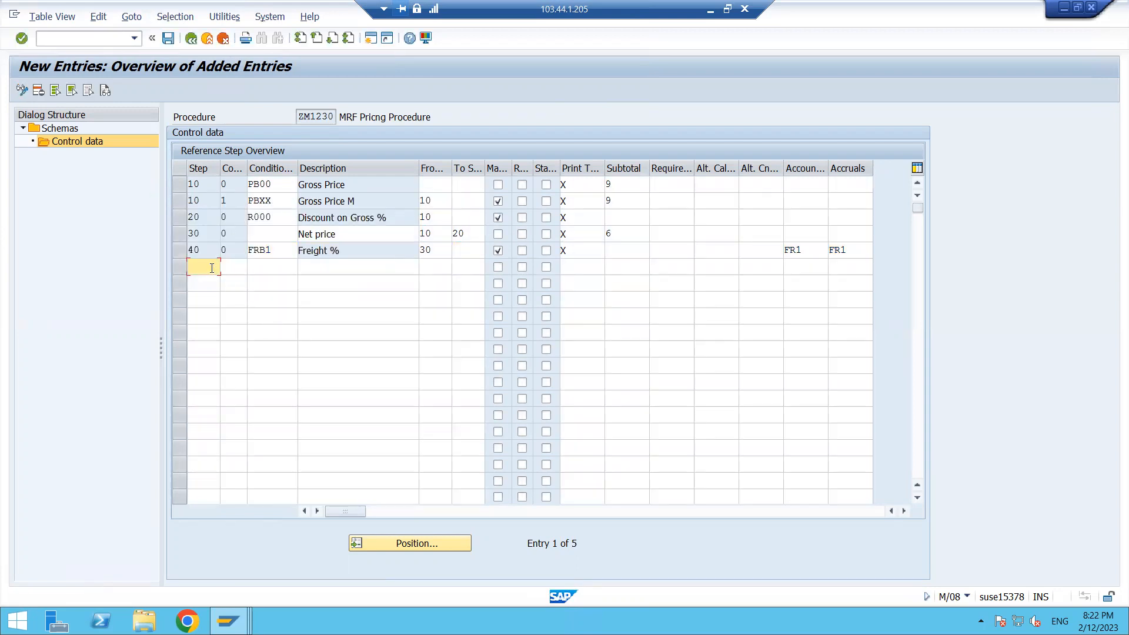
- Add step 51 with condition type PKK7 below the Freight % row
type("51")
key("Tab")
key("Tab")
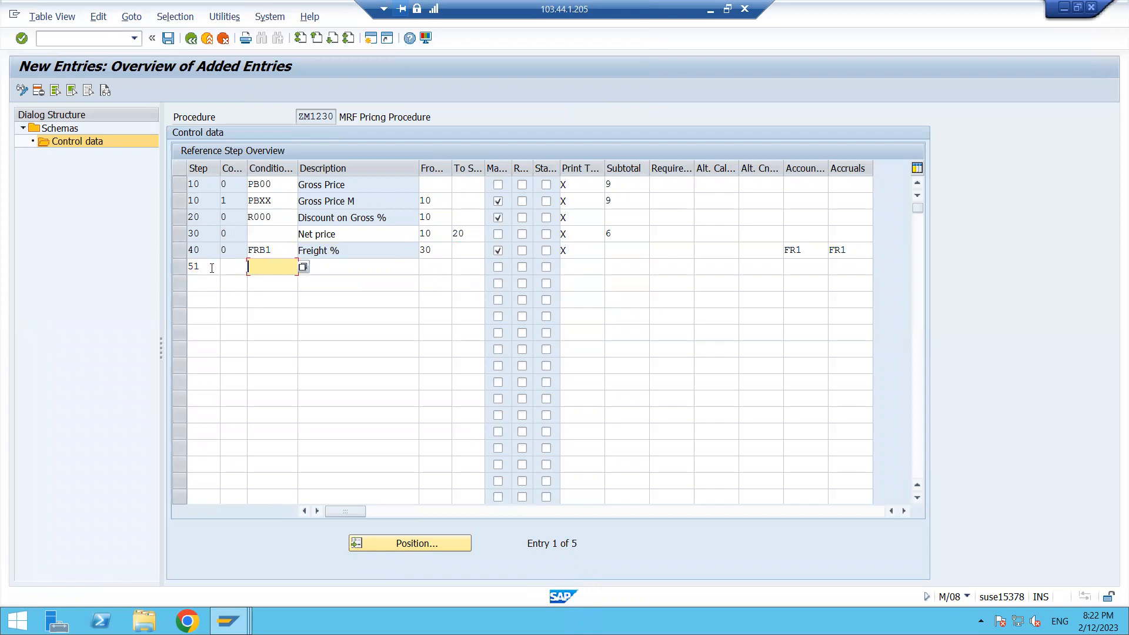
type("PKK7")
key("Return")
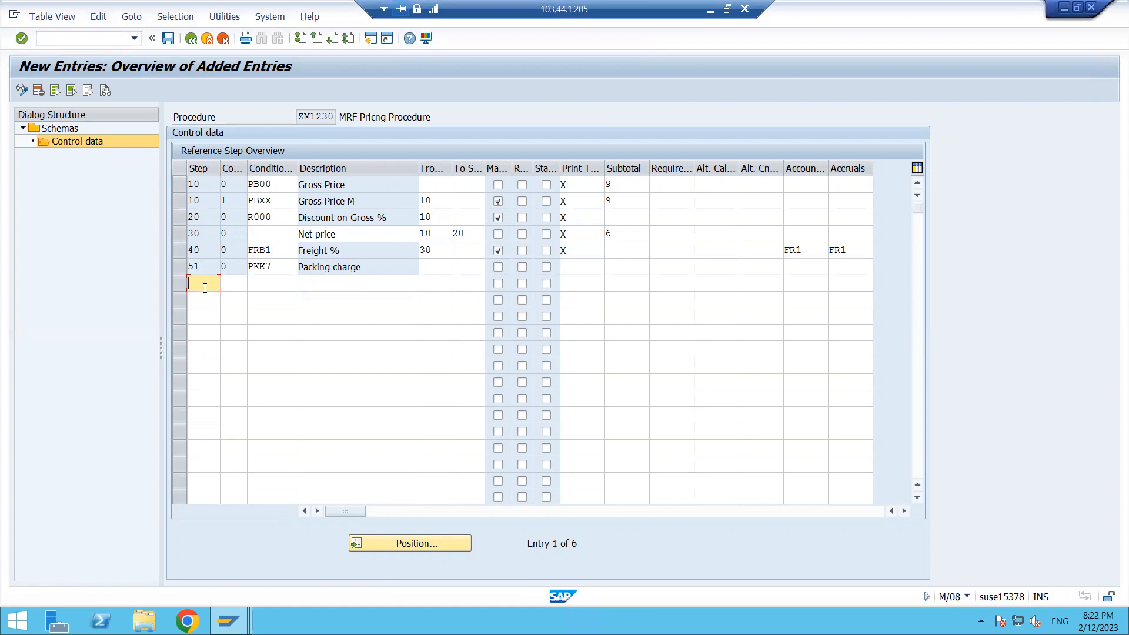
- Add step 61 with the description Effective price and no condition type
type("61")
key("Tab")
left_click(271, 279)
left_click(328, 288)
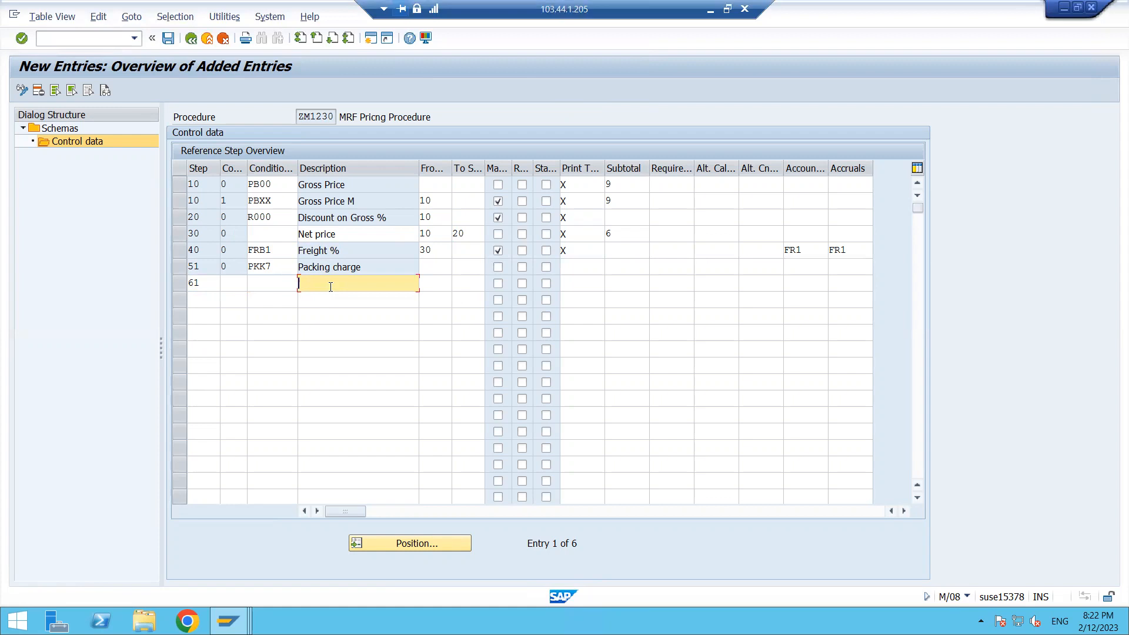
left_click(333, 297)
key("Return")
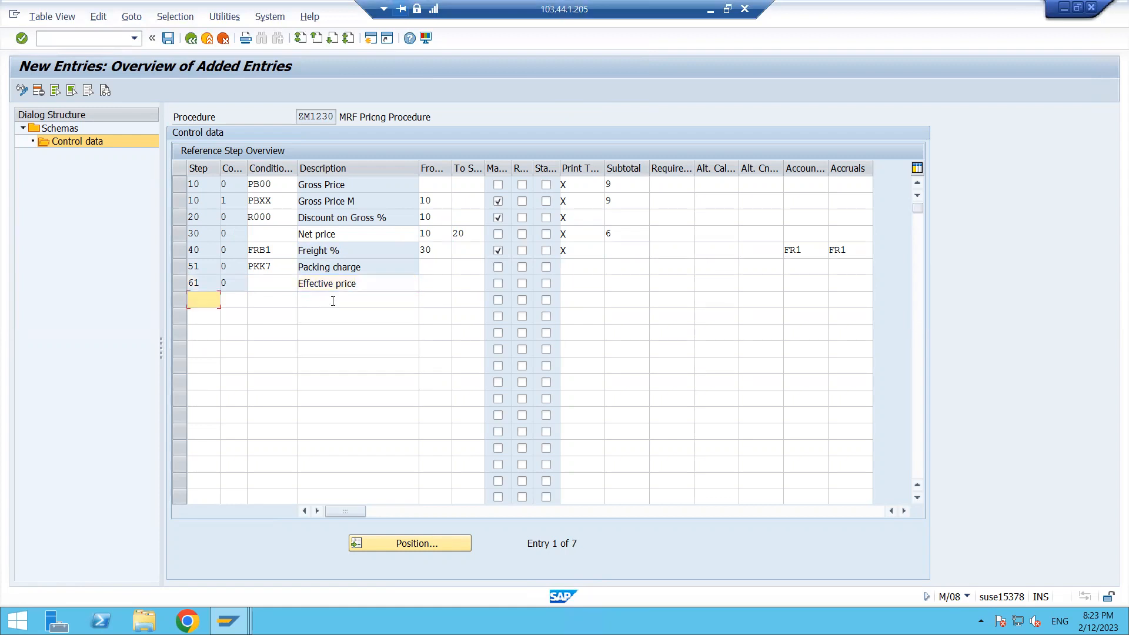
- Set the Packing charge row's from-step to 30, and reference the manually flagged Effective price row from step 30 to 51
left_click(441, 269)
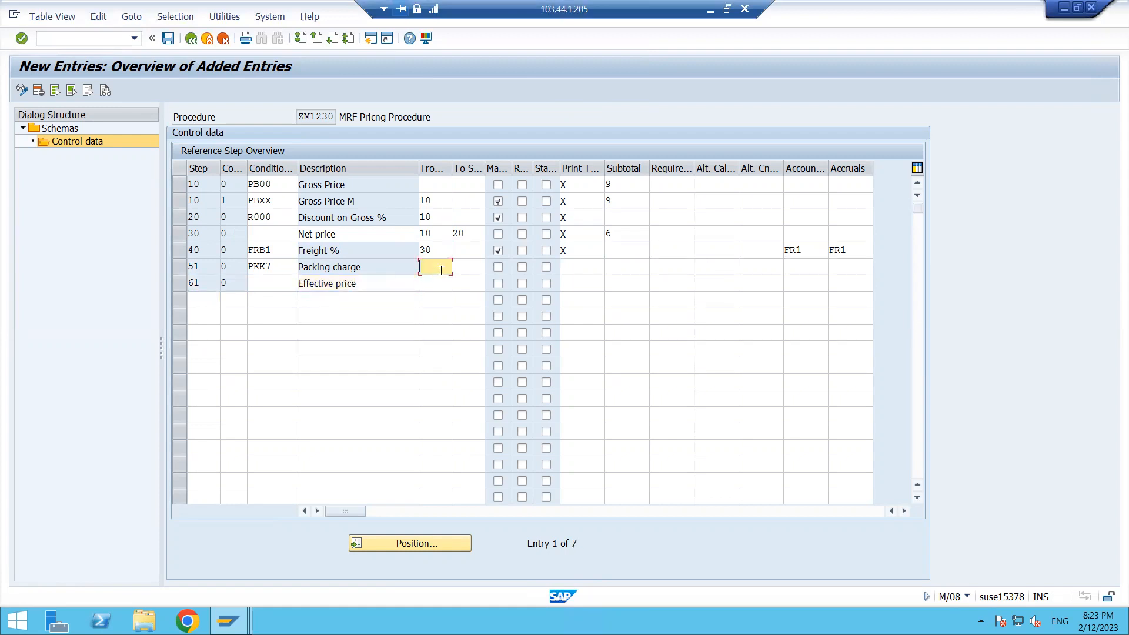
type("3")
left_click(441, 285)
left_click(436, 284)
type("30")
left_click(462, 284)
type("51")
left_click(441, 277)
left_click(497, 283)
- Assign account key FRE (Freight purch. acct.) to the PKK7 Packing charge row
left_click(809, 271)
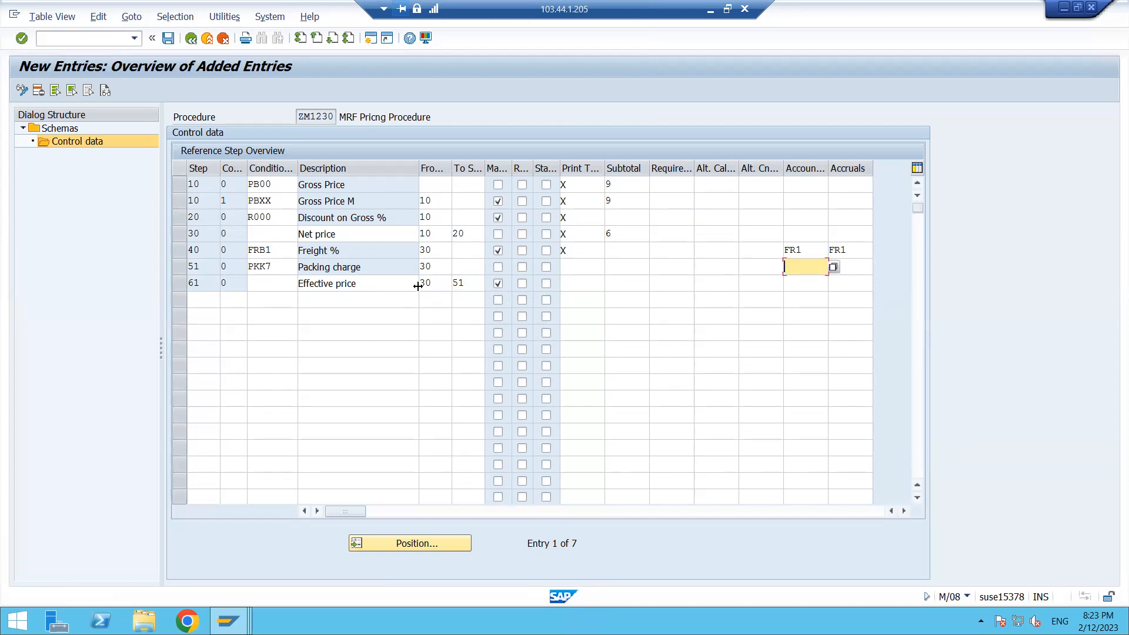
double_click(360, 270)
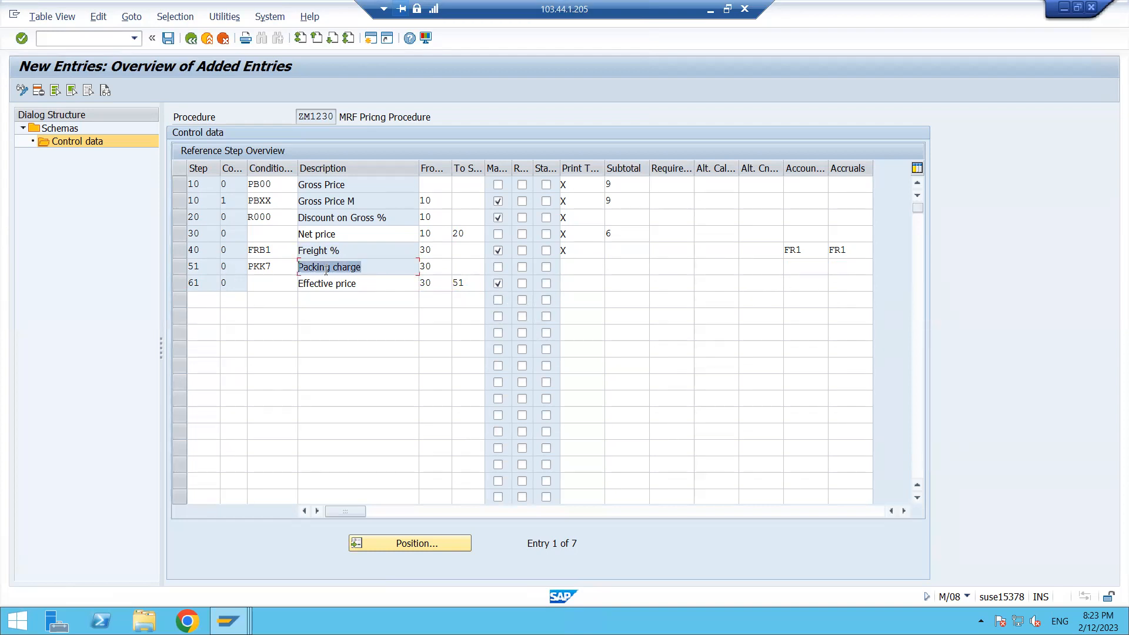
left_click(385, 266)
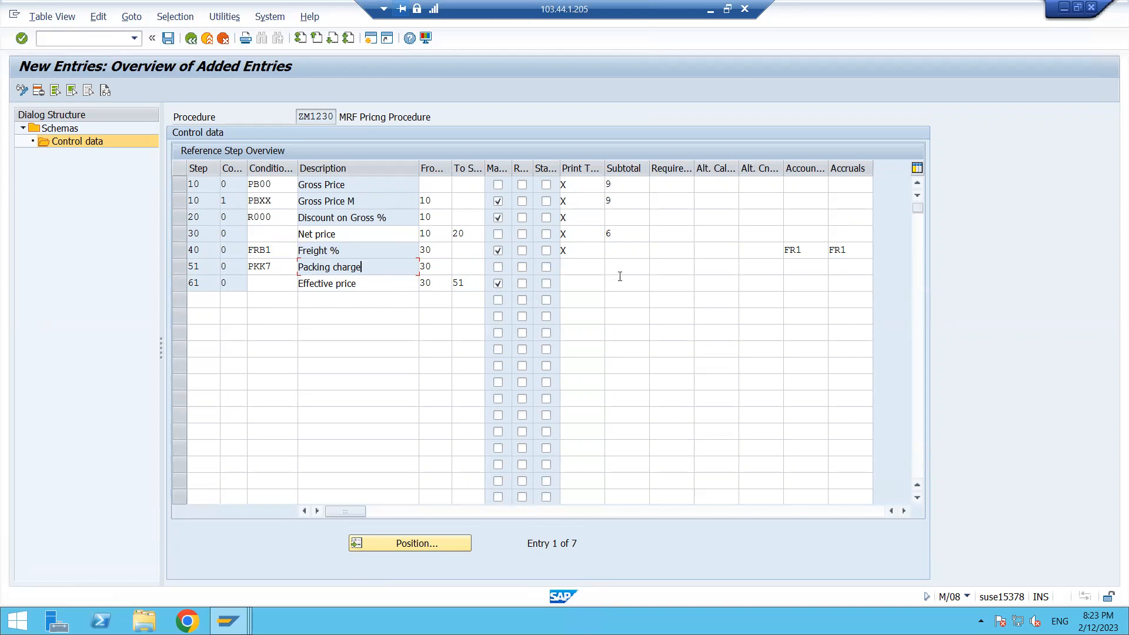
left_click(806, 267)
left_click(835, 268)
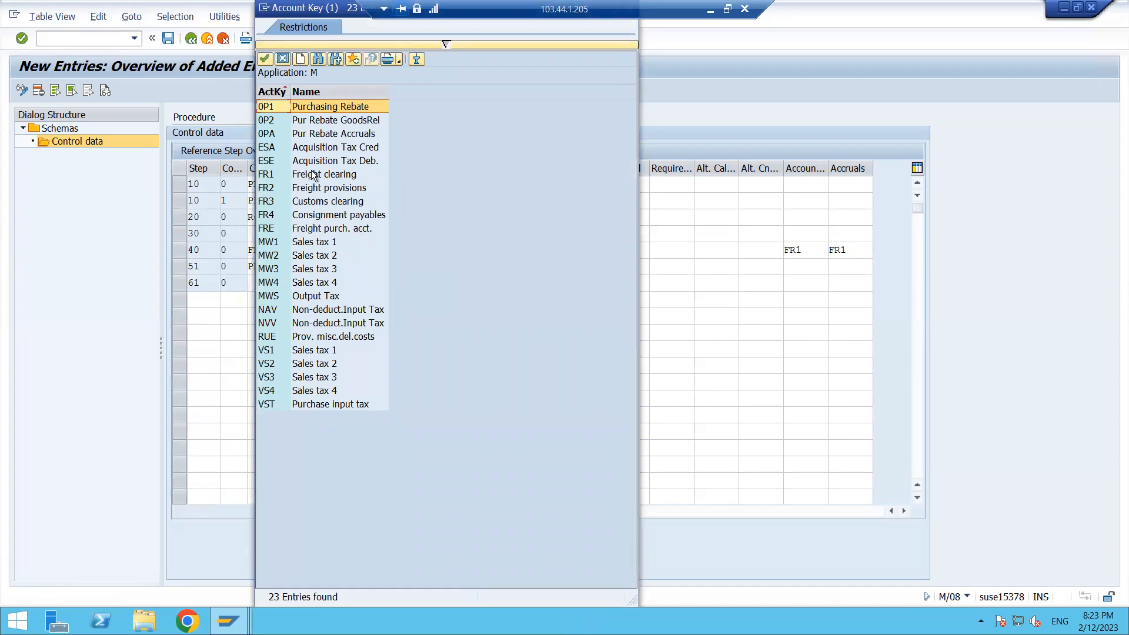
double_click(313, 229)
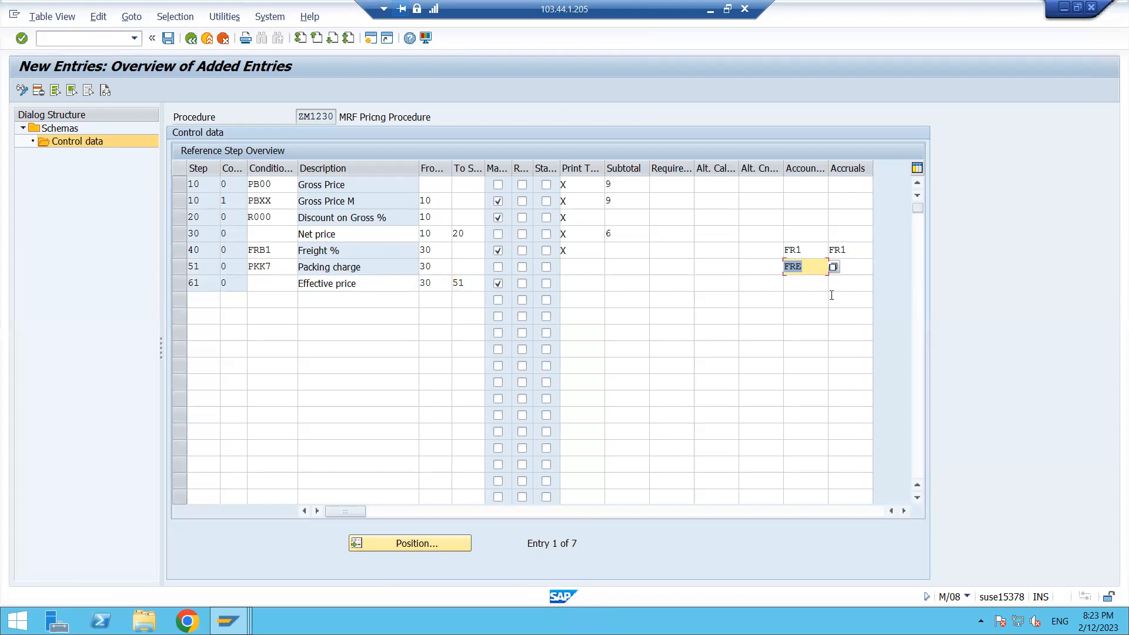
- Assign accrual key FRE to the PKK7 Packing charge row
left_click(850, 269)
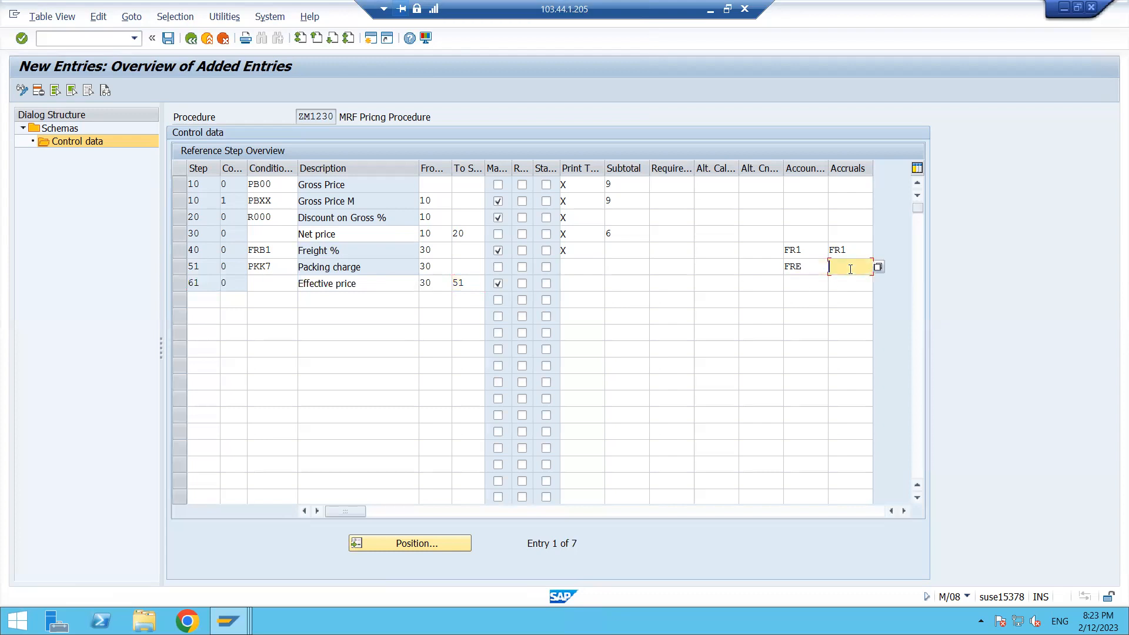
type("G")
key("Down")
key("Down")
key("Return")
left_click(847, 318)
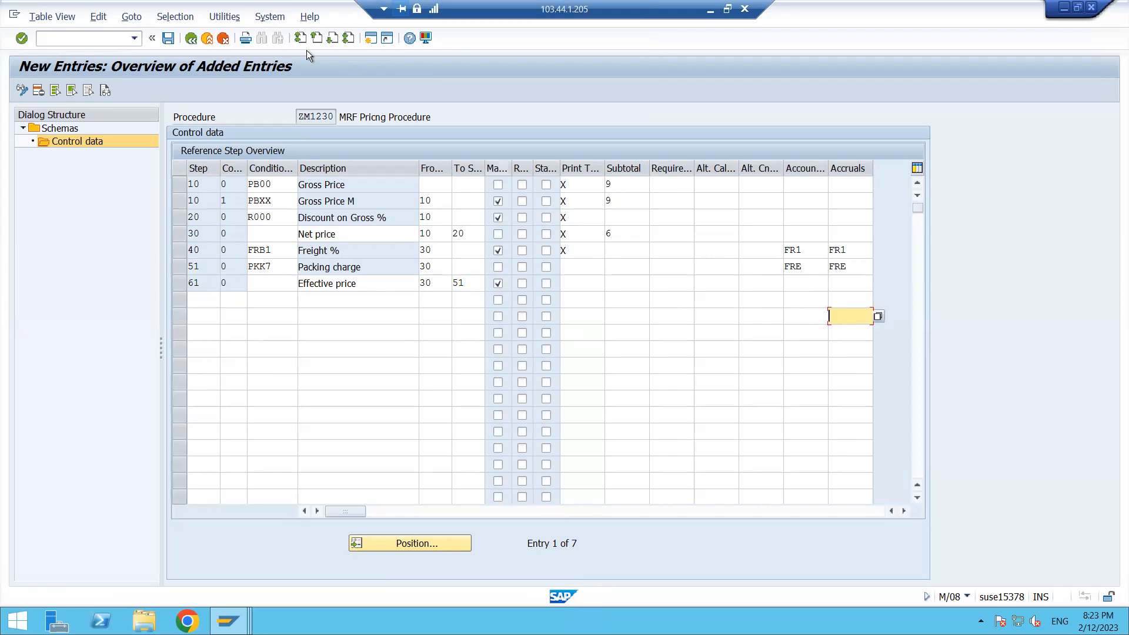
- Open transaction OBYC in a new session and locate the Freight clearing procedure FR1
left_click(370, 38)
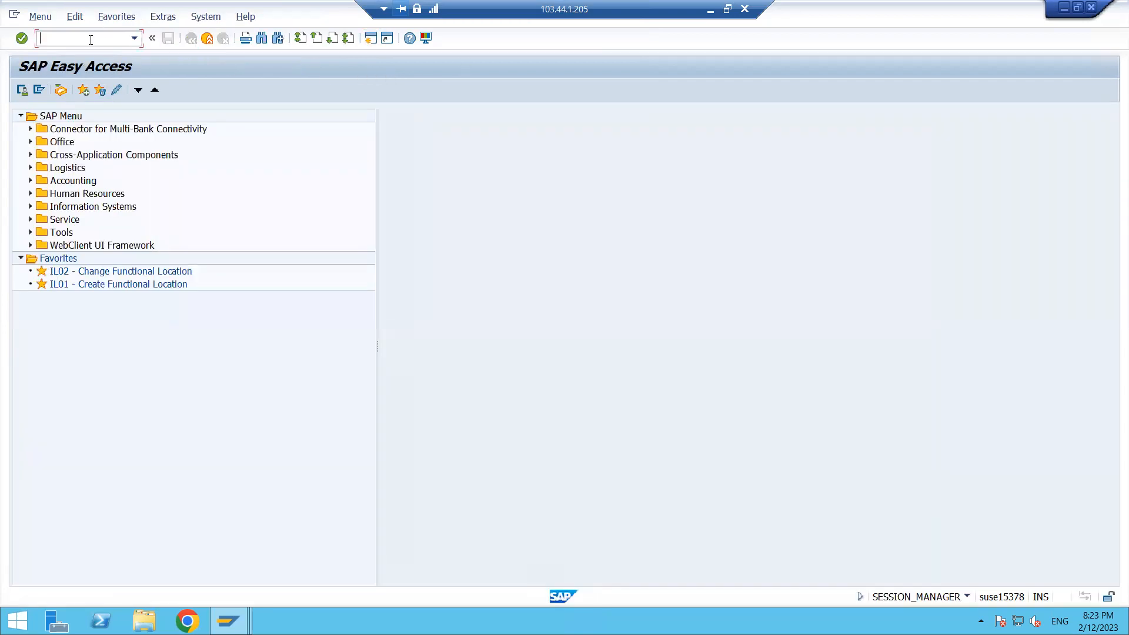
type("OBYC")
key("Return")
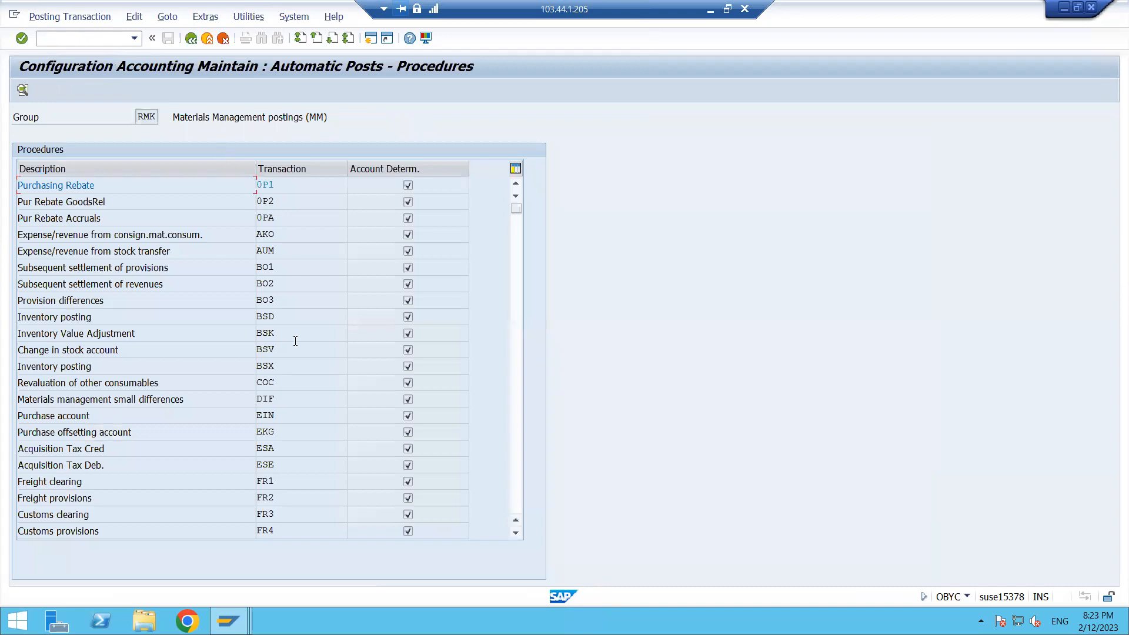
scroll(294, 349, "down", 4)
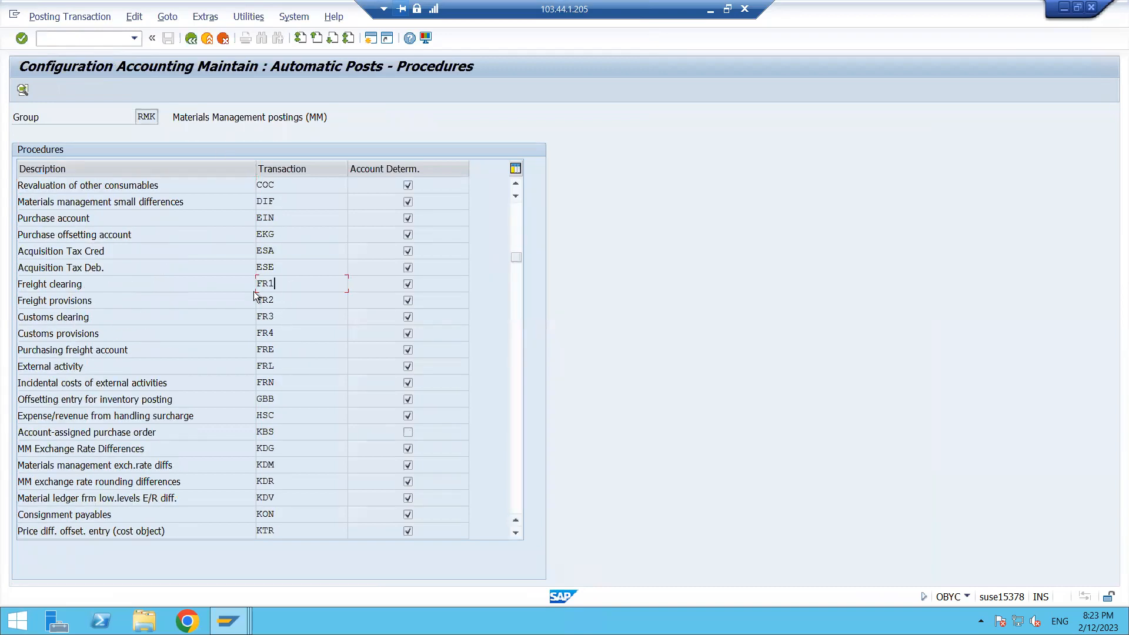
left_click_drag(100, 285, 17, 284)
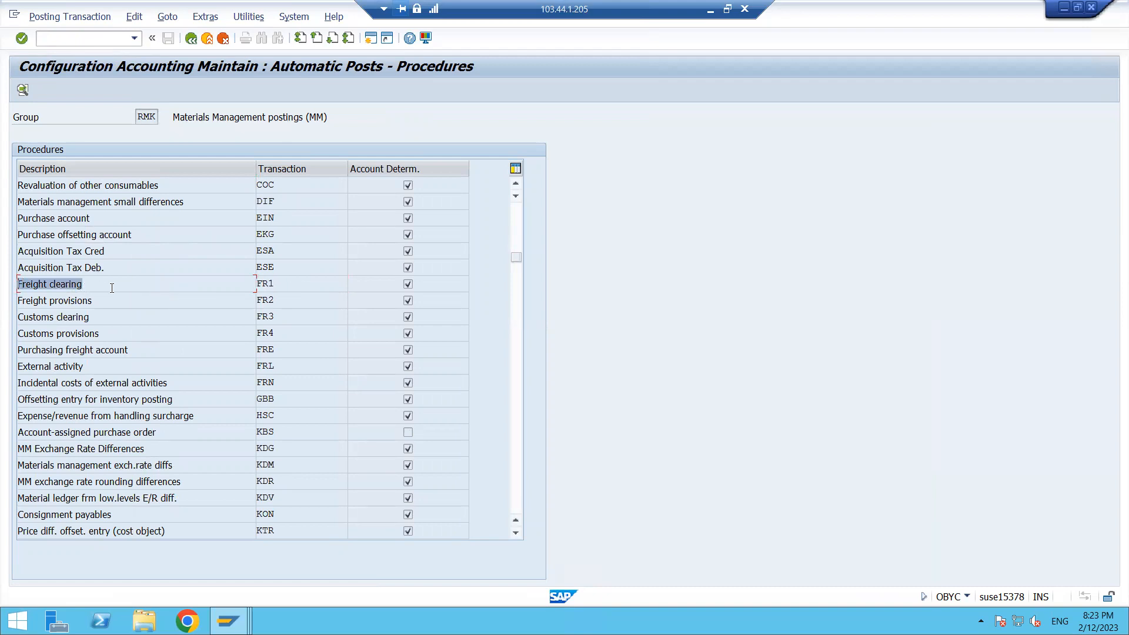
- Check the G/L account assigned to Freight clearing FR1 in chart of accounts INT, and leave the automatic postings configuration
double_click(303, 283)
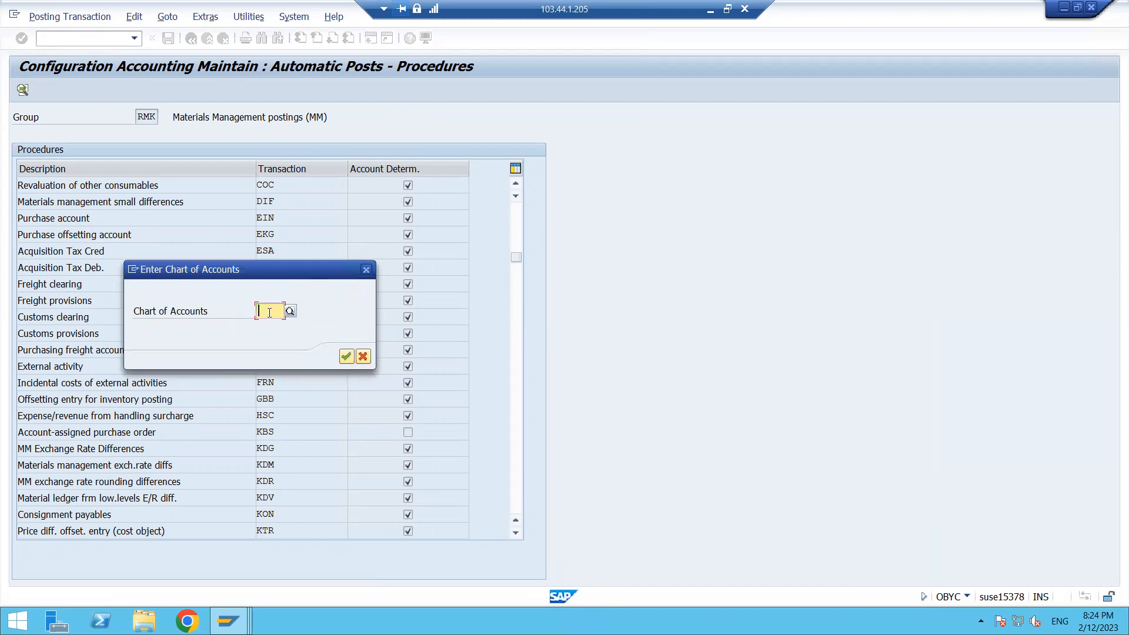
type("INT")
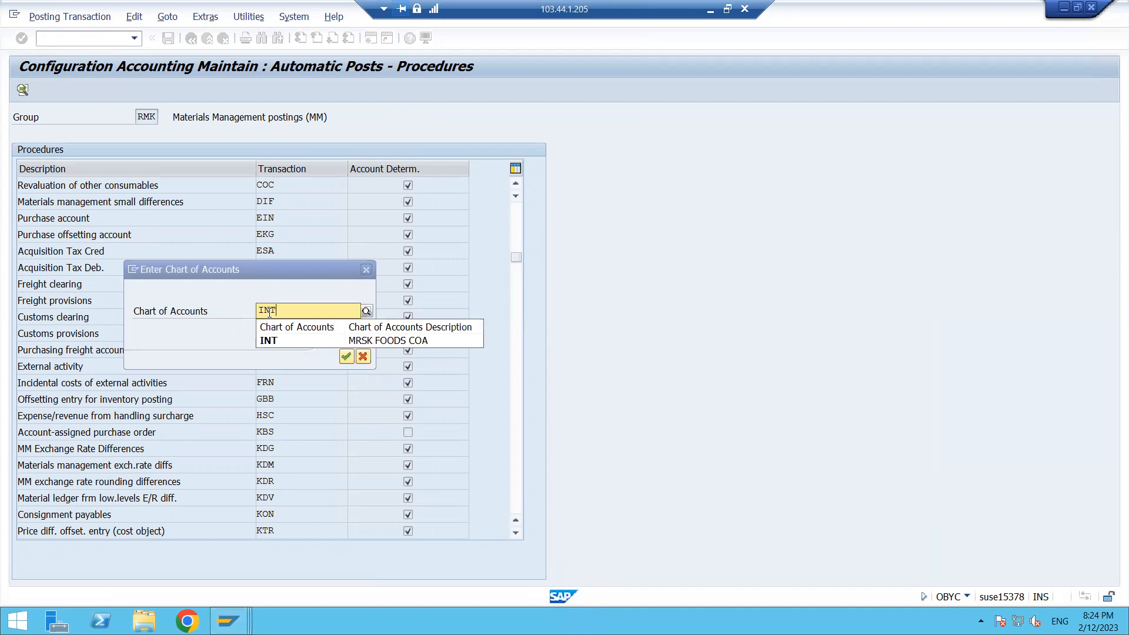
left_click(281, 341)
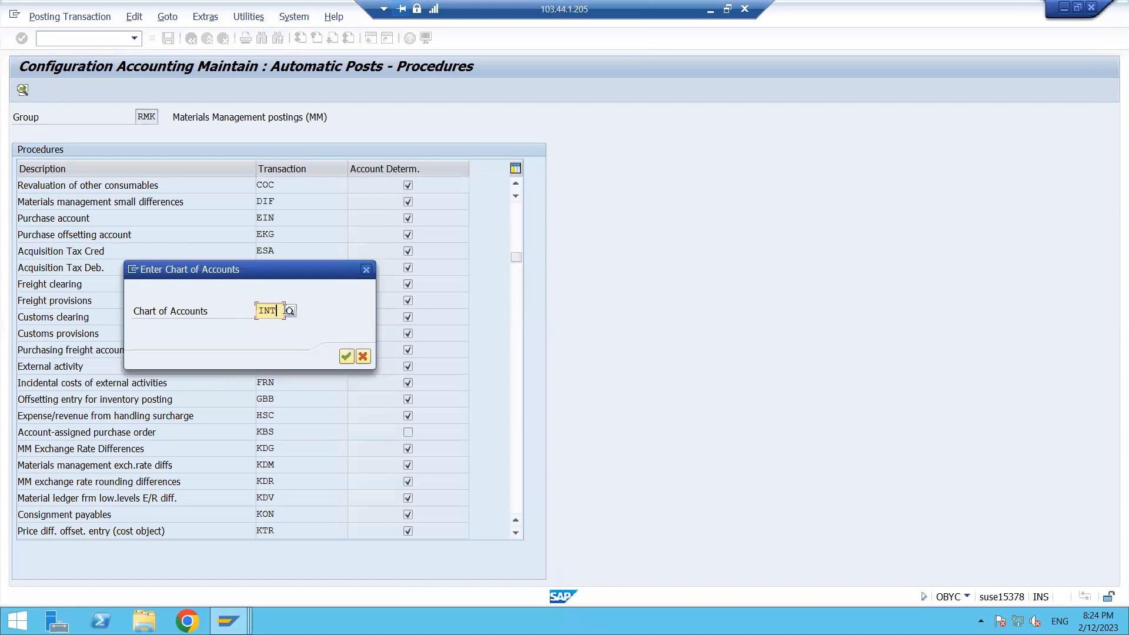
key("Return")
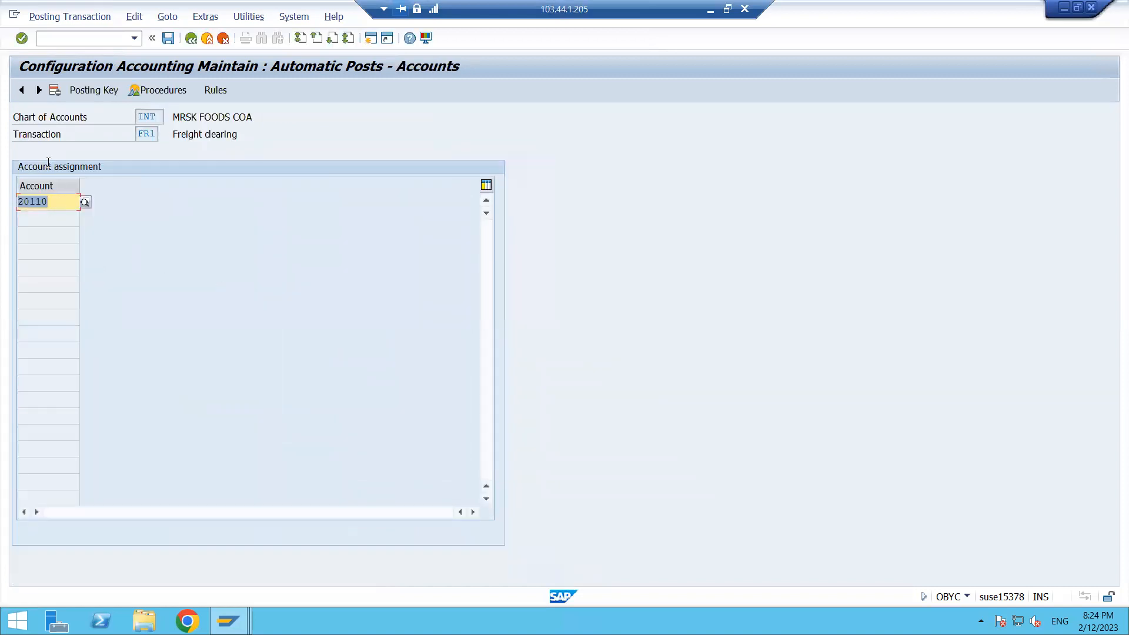
left_click(145, 135)
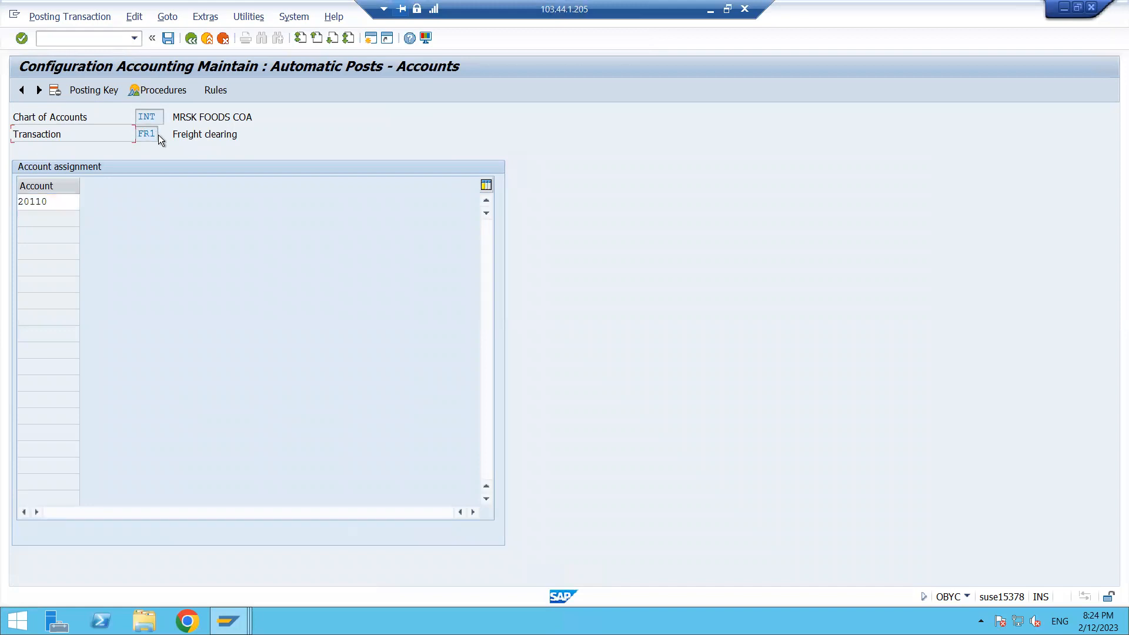
left_click_drag(156, 135, 103, 134)
left_click(191, 38)
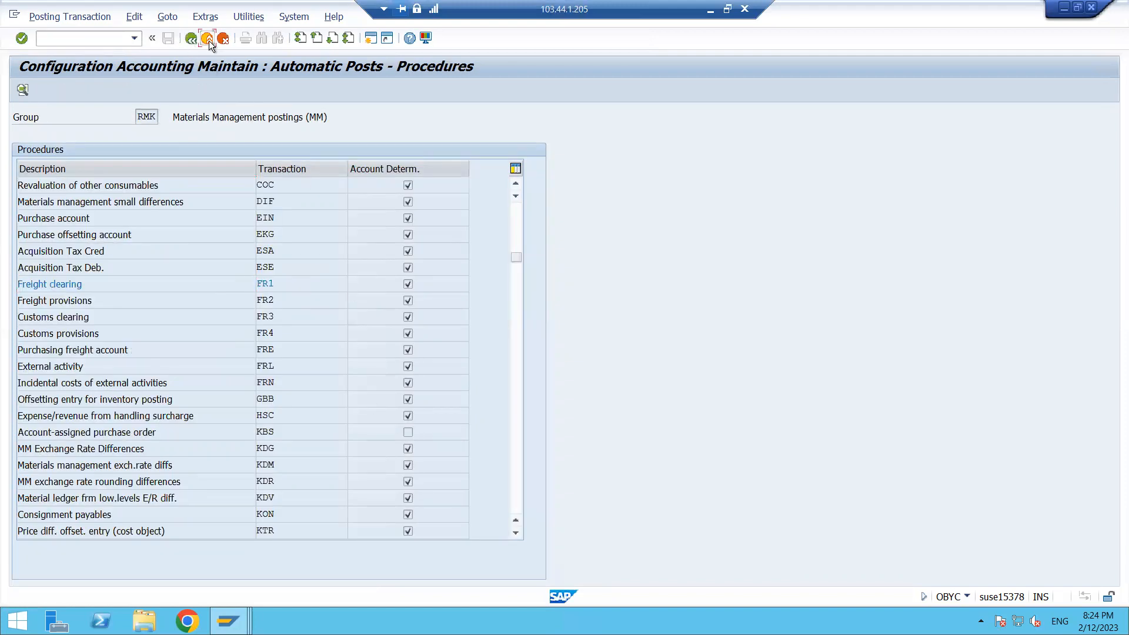
left_click(209, 41)
left_click(208, 39)
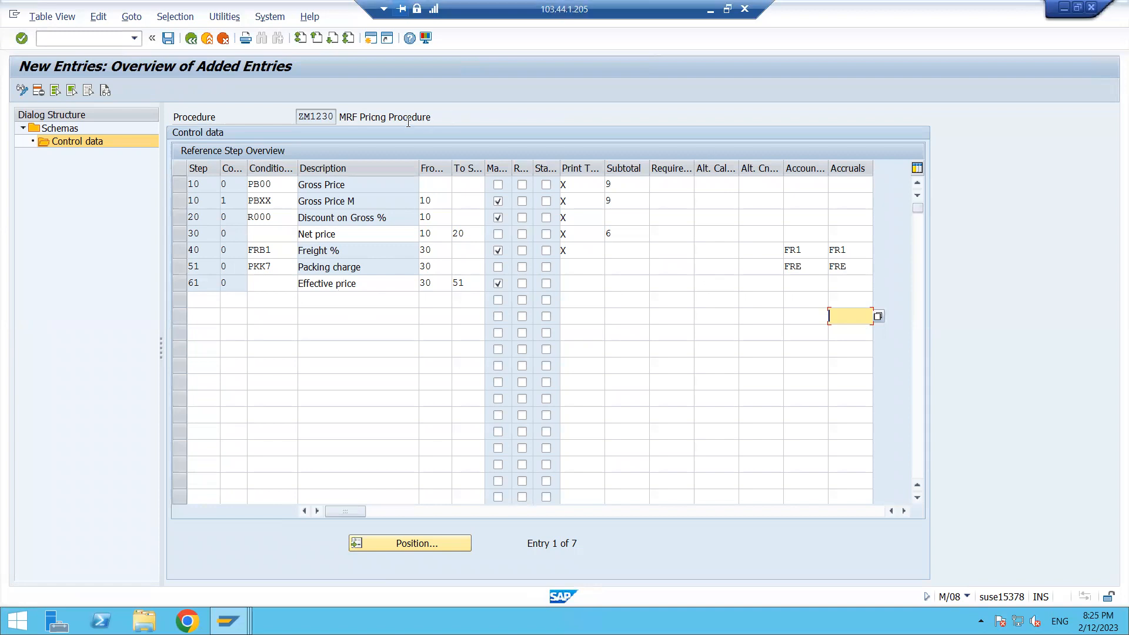
- Set the print type of the Packing charge and Effective price rows to X (Printing at item level)
left_click_drag(433, 117, 345, 118)
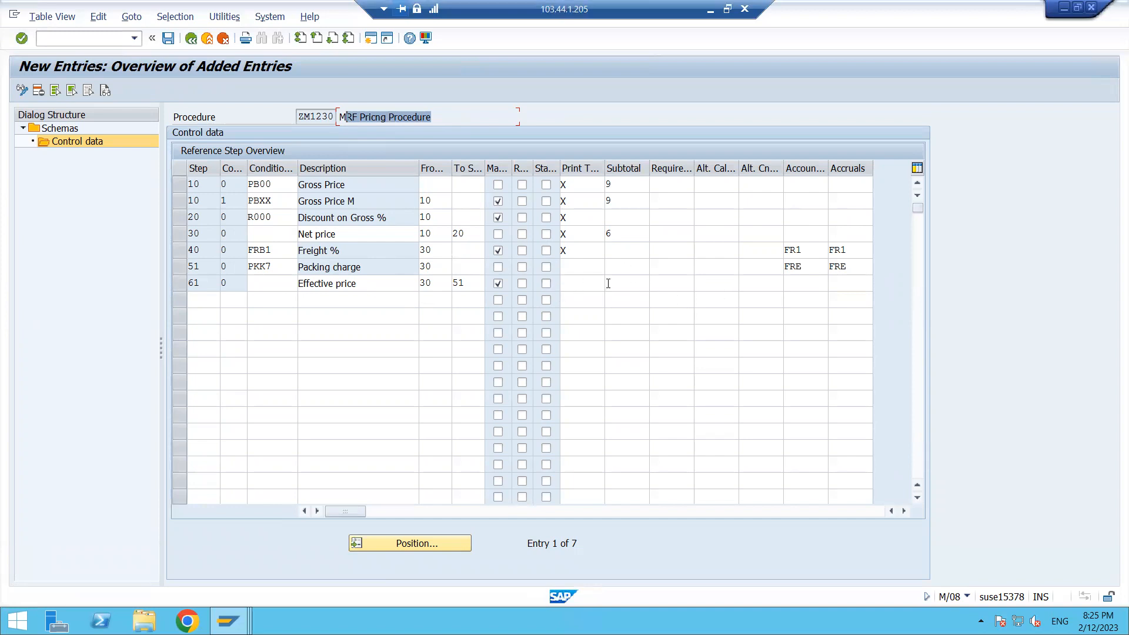
left_click(577, 268)
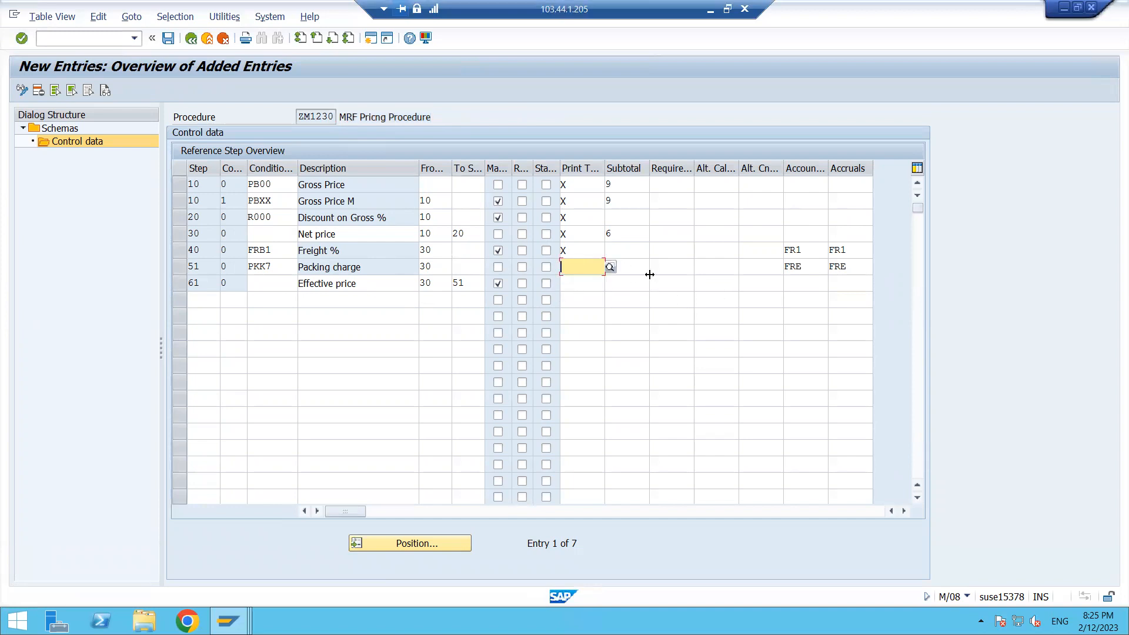
left_click(609, 267)
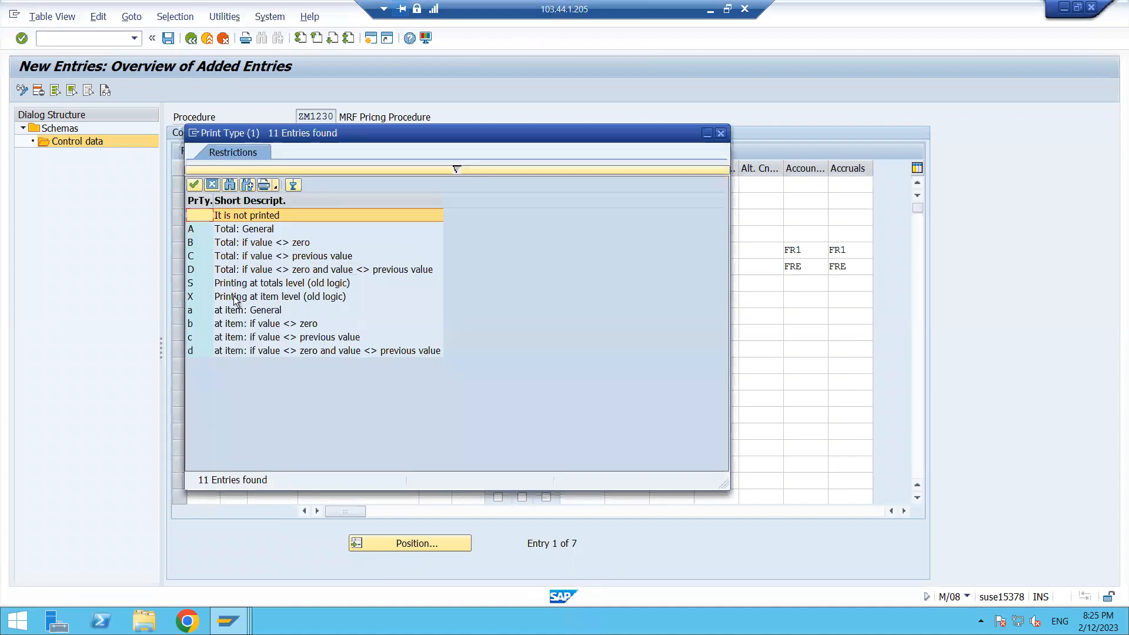
double_click(235, 298)
left_click(585, 285)
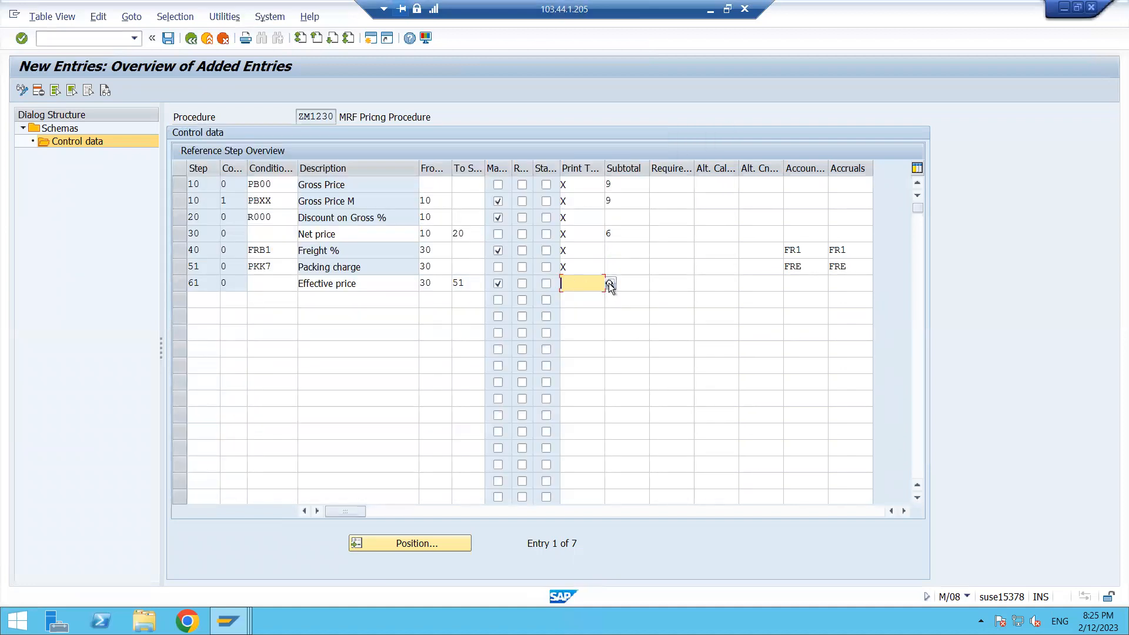
left_click(610, 284)
double_click(236, 297)
- Set the Effective price row's subtotal to 9 (Copy values to KOMP-BRTWR), leaving its account key empty
left_click(625, 284)
left_click(650, 285)
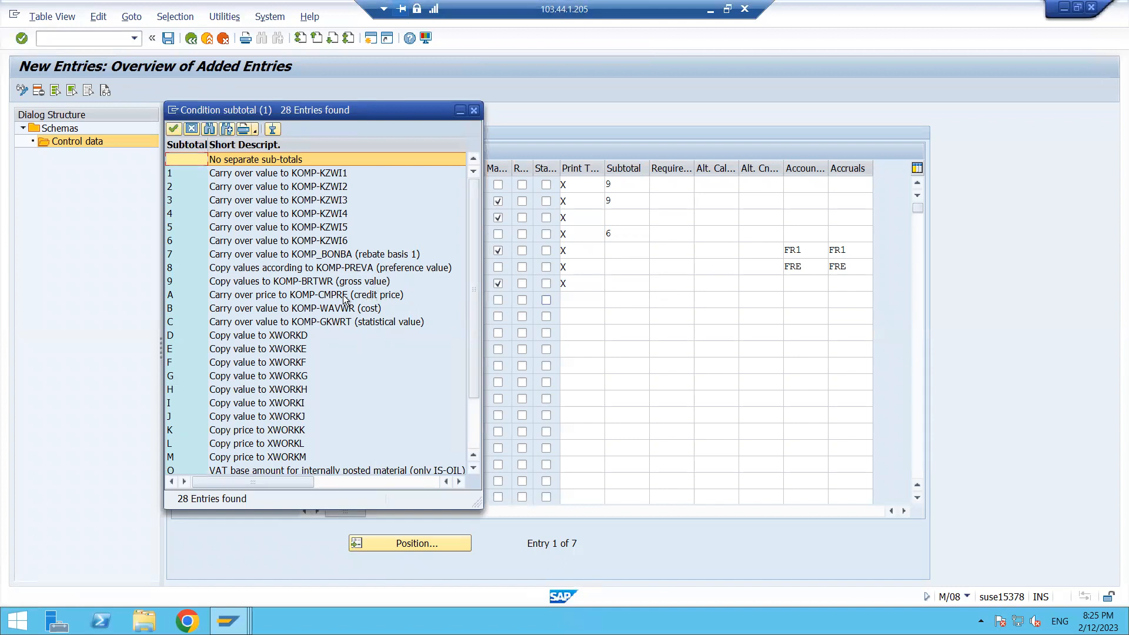
double_click(316, 281)
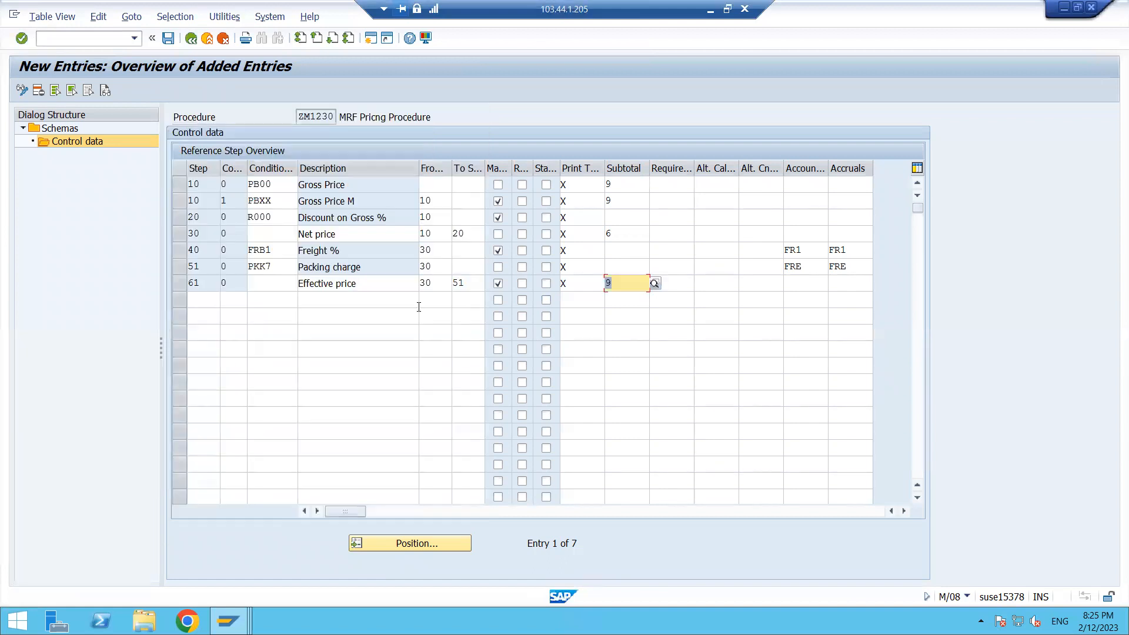
left_click(711, 283)
left_click(816, 282)
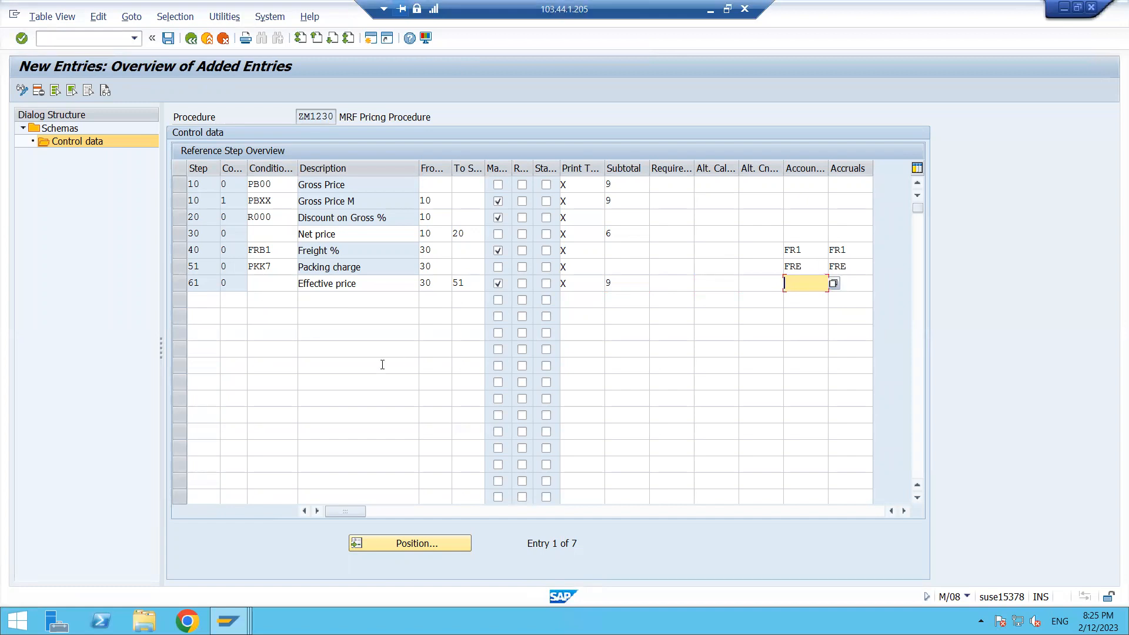
- Save the control data of procedure ZM1230 and return to the IMG structure
left_click(168, 39)
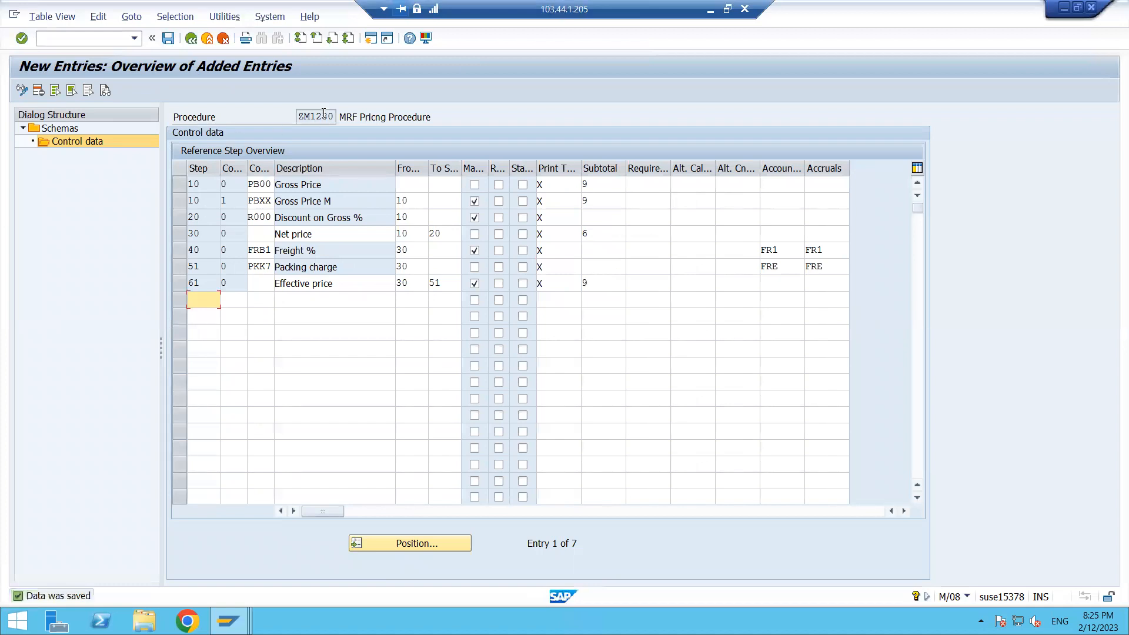
left_click(300, 116)
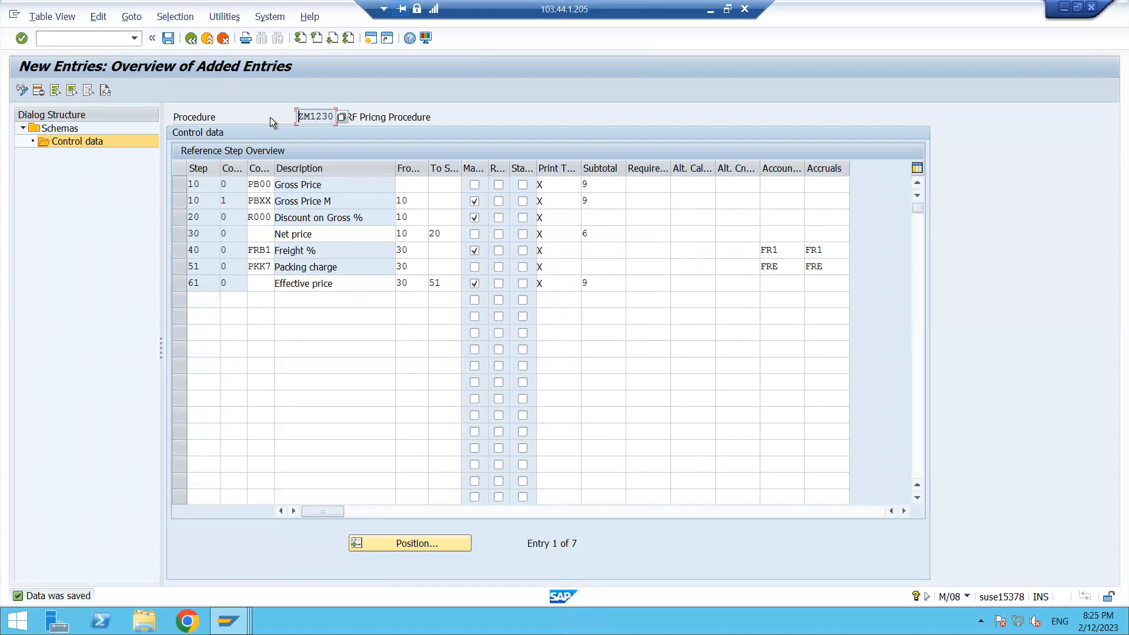
left_click(167, 38)
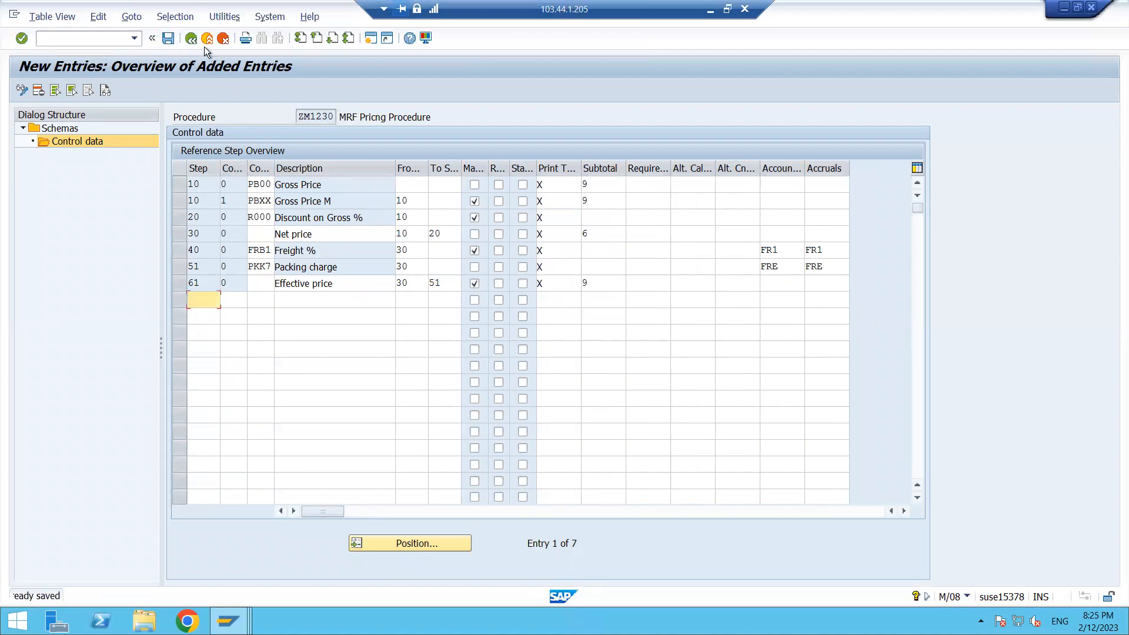
left_click(195, 41)
left_click(192, 39)
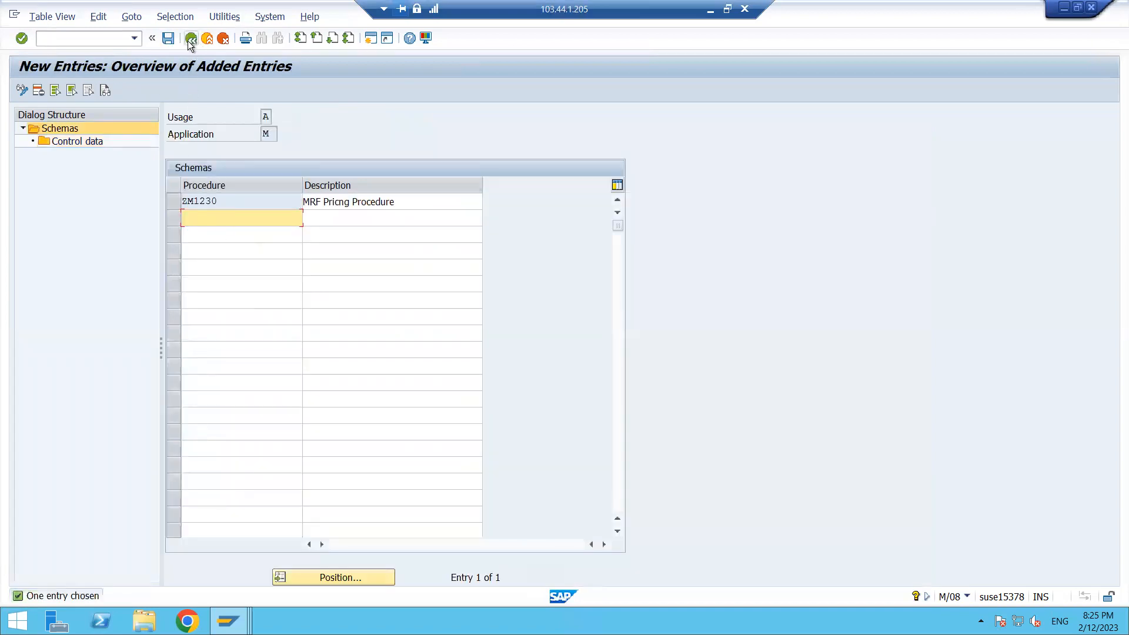
left_click(191, 39)
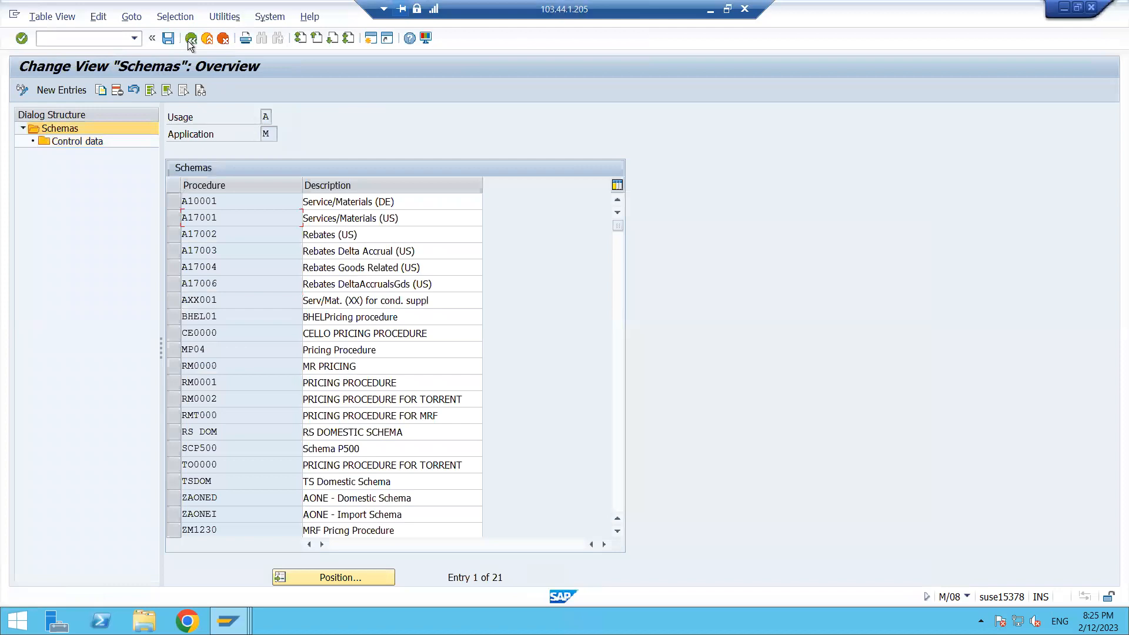
left_click(191, 39)
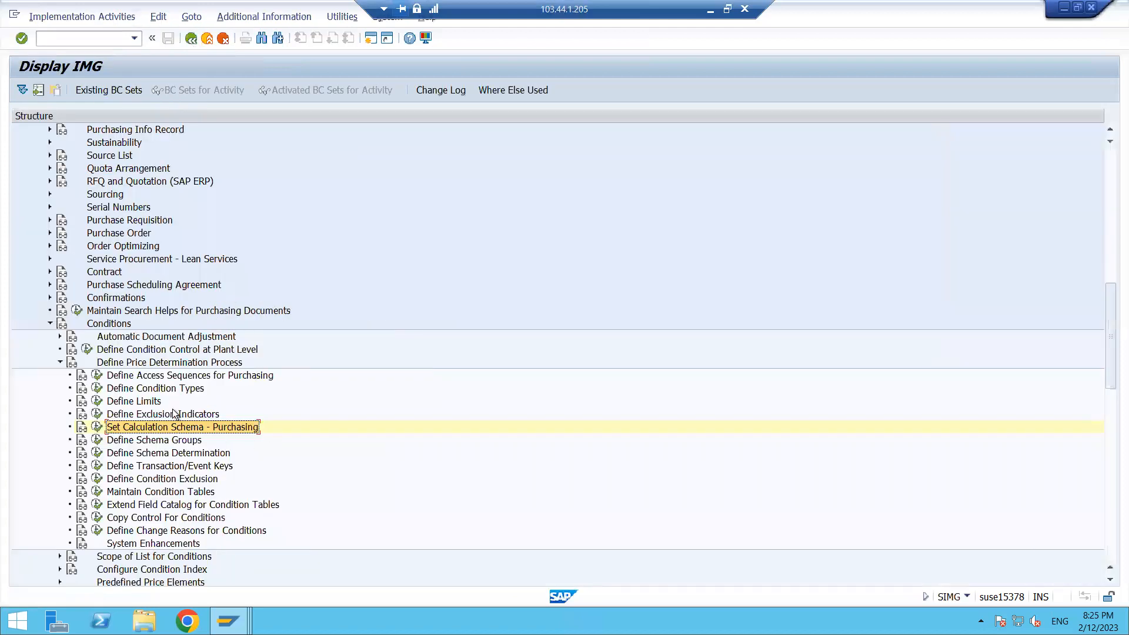
- Open the Define Schema Groups for Suppliers activity under Define Schema Groups
left_click(154, 441)
left_click(97, 441)
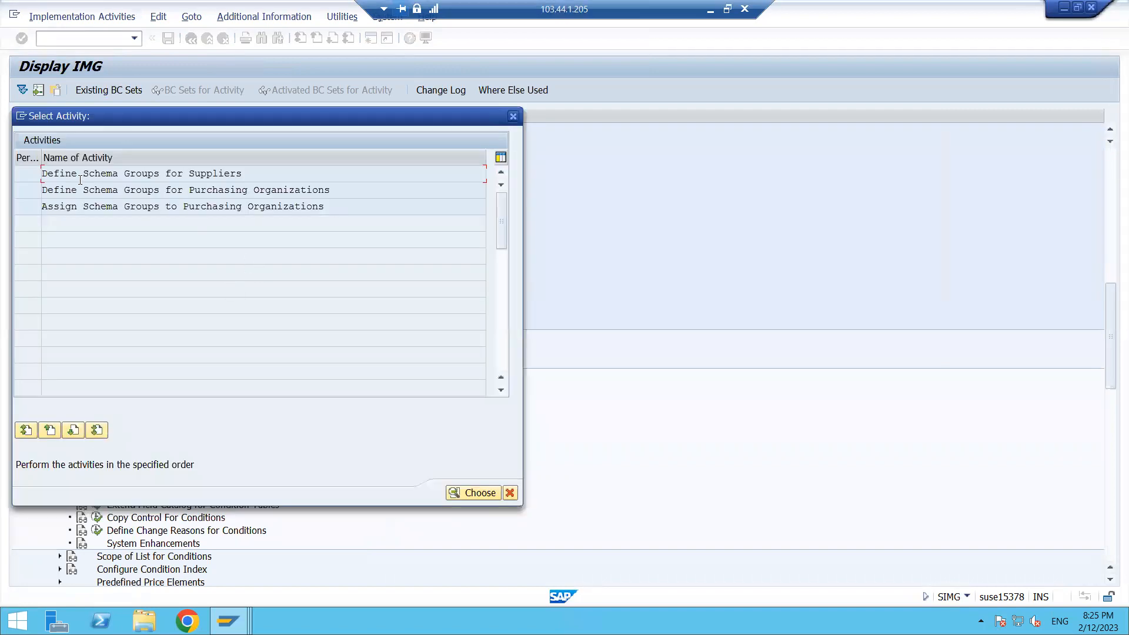
left_click_drag(77, 173, 248, 174)
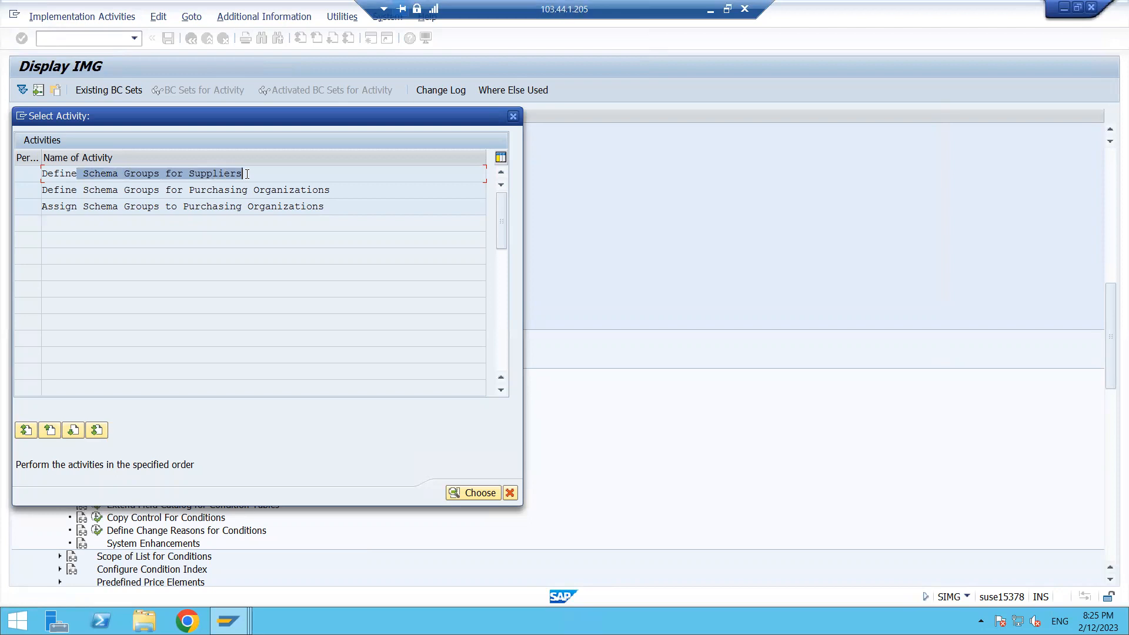
double_click(273, 175)
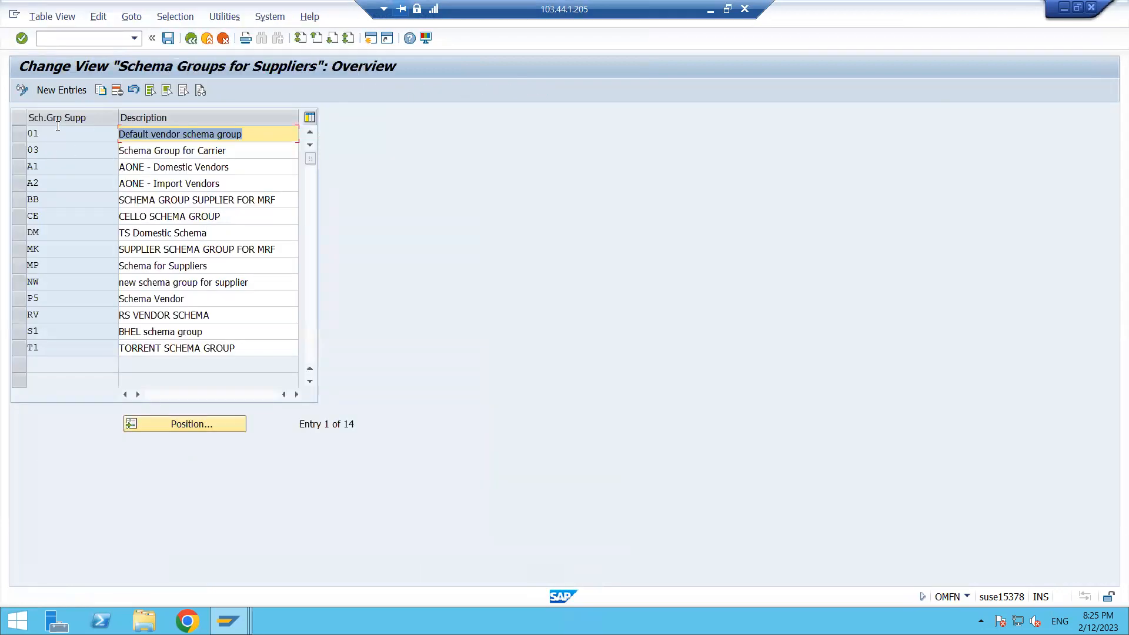
- Create supplier schema group SG with the description MRF SCHEMA GROUP, and save it to the proposed customizing request
left_click(62, 91)
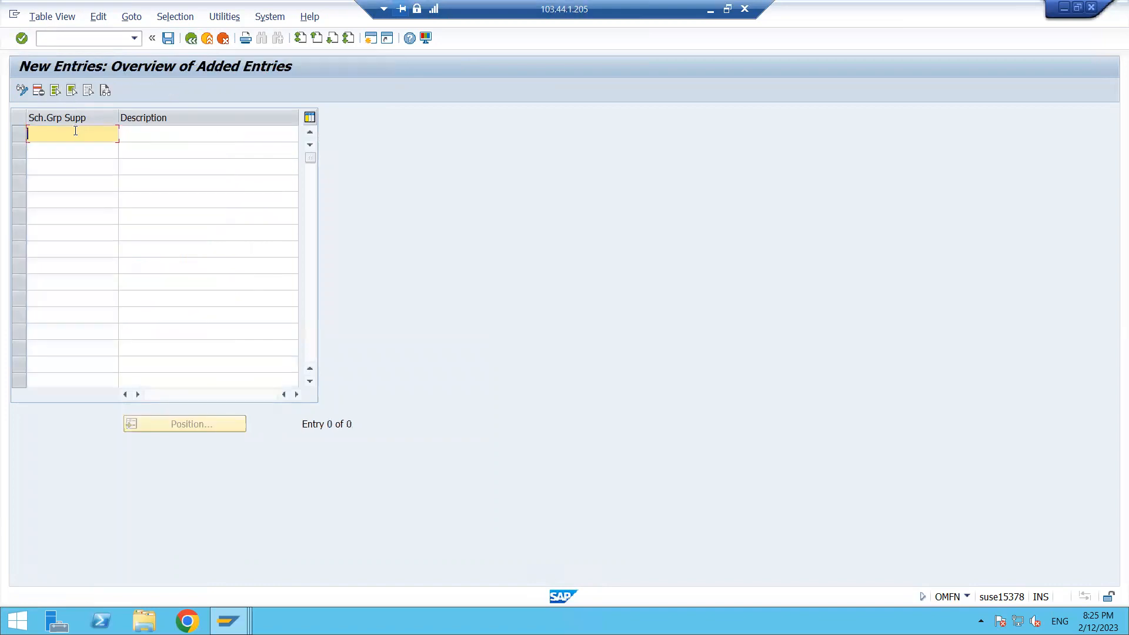
type("SG")
left_click(157, 136)
type("MRF")
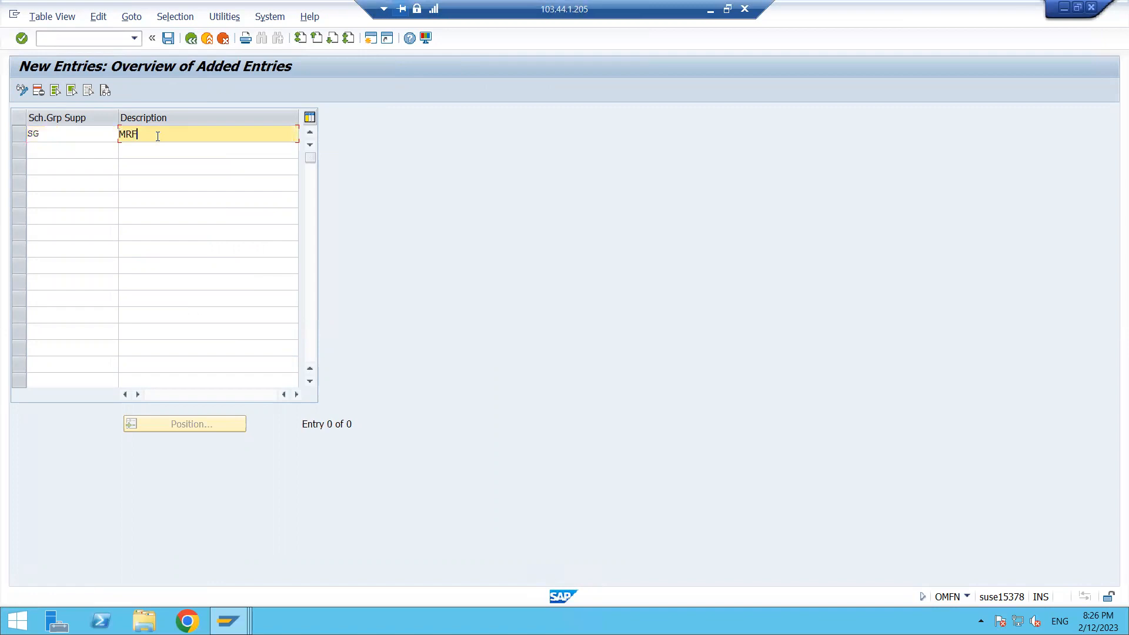
type(" SCHEMA GROUP")
left_click(170, 39)
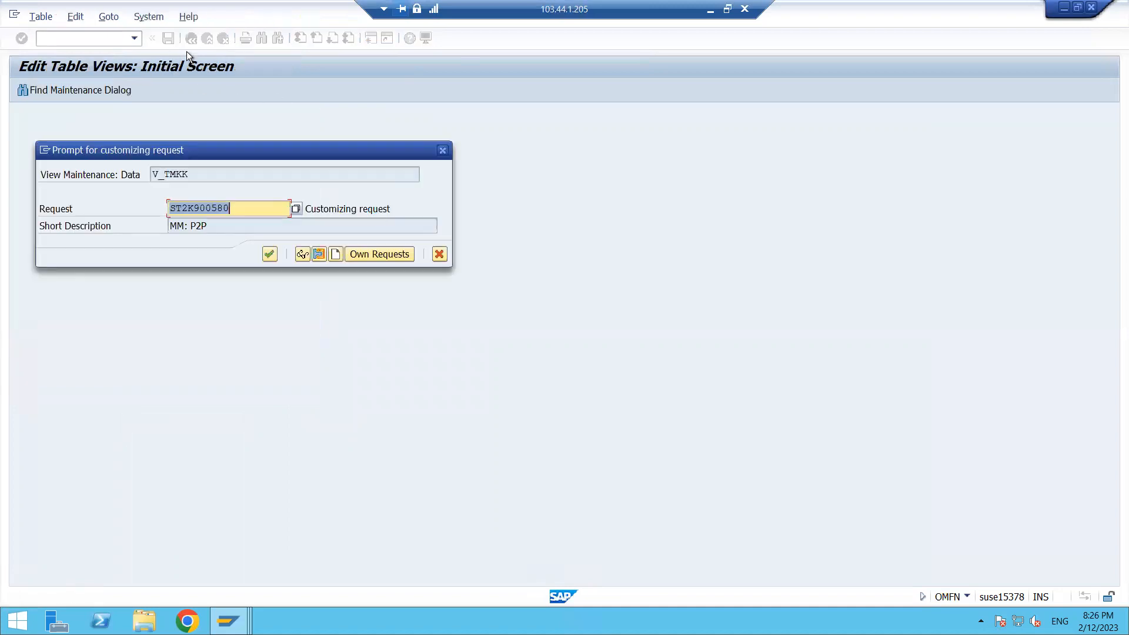
left_click(270, 254)
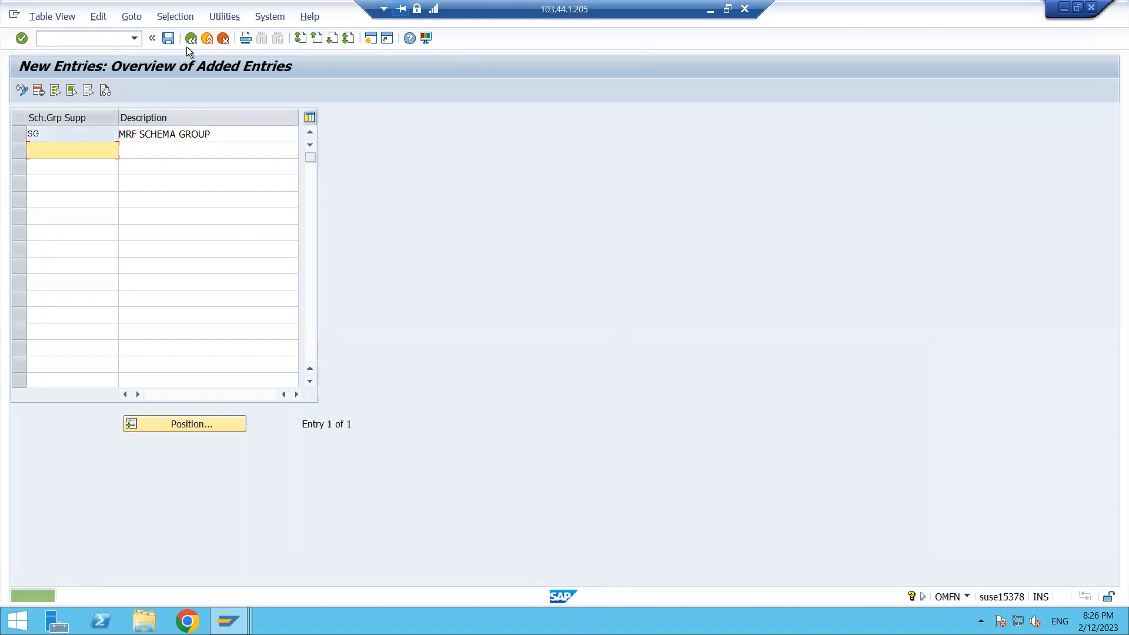
- Leave the supplier schema groups and open the Define Schema Groups for Purchasing Organizations activity
left_click(192, 38)
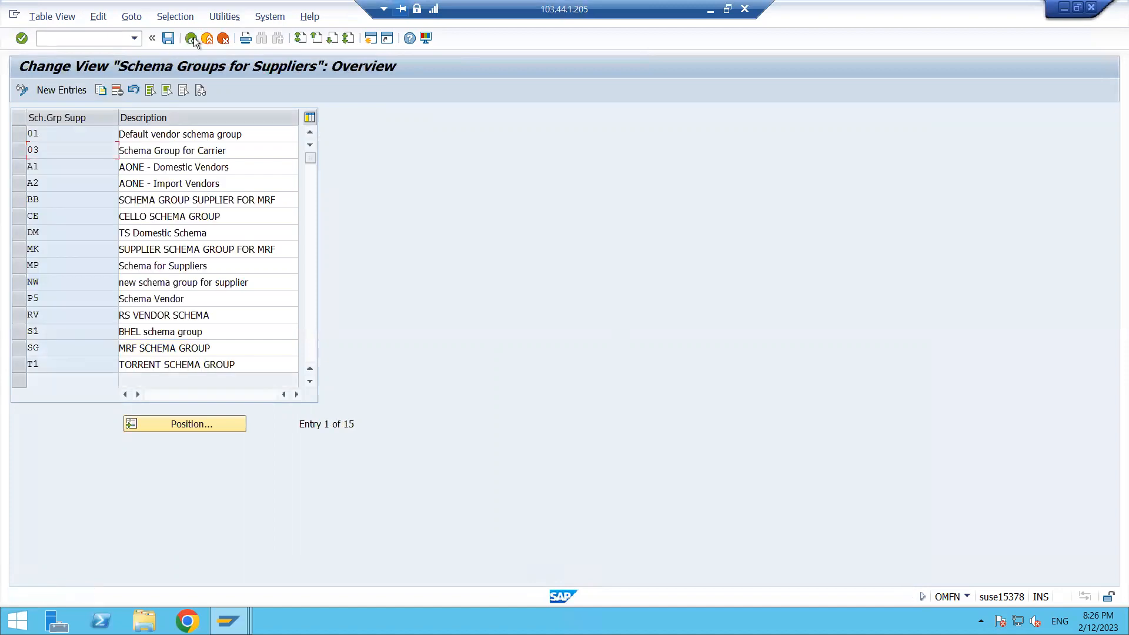
left_click(193, 38)
left_click_drag(83, 190, 314, 193)
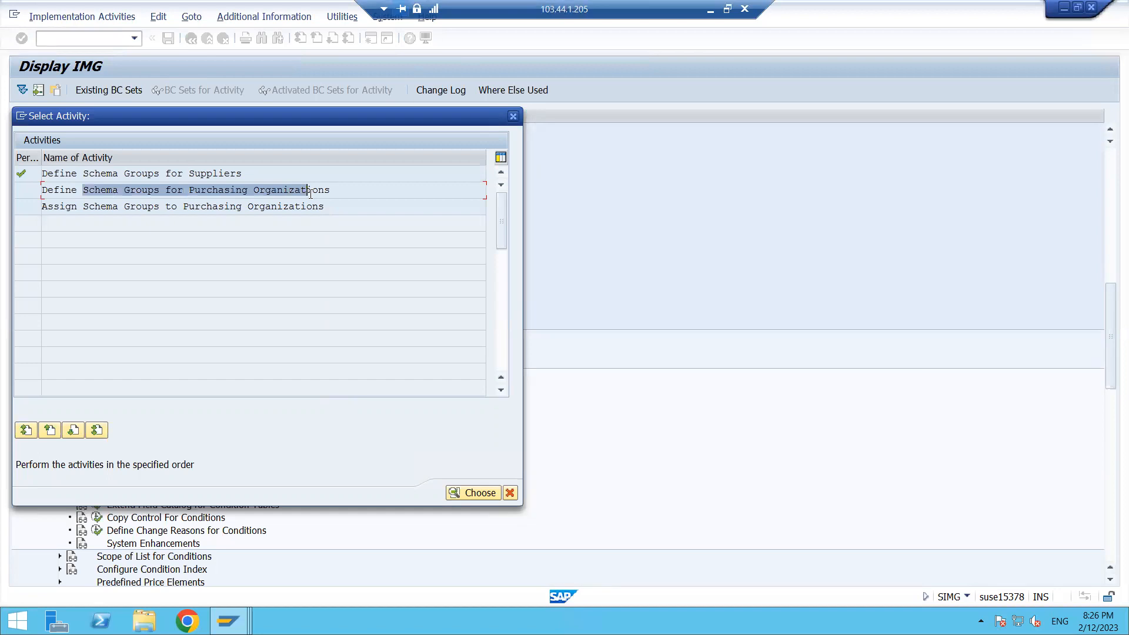
double_click(208, 194)
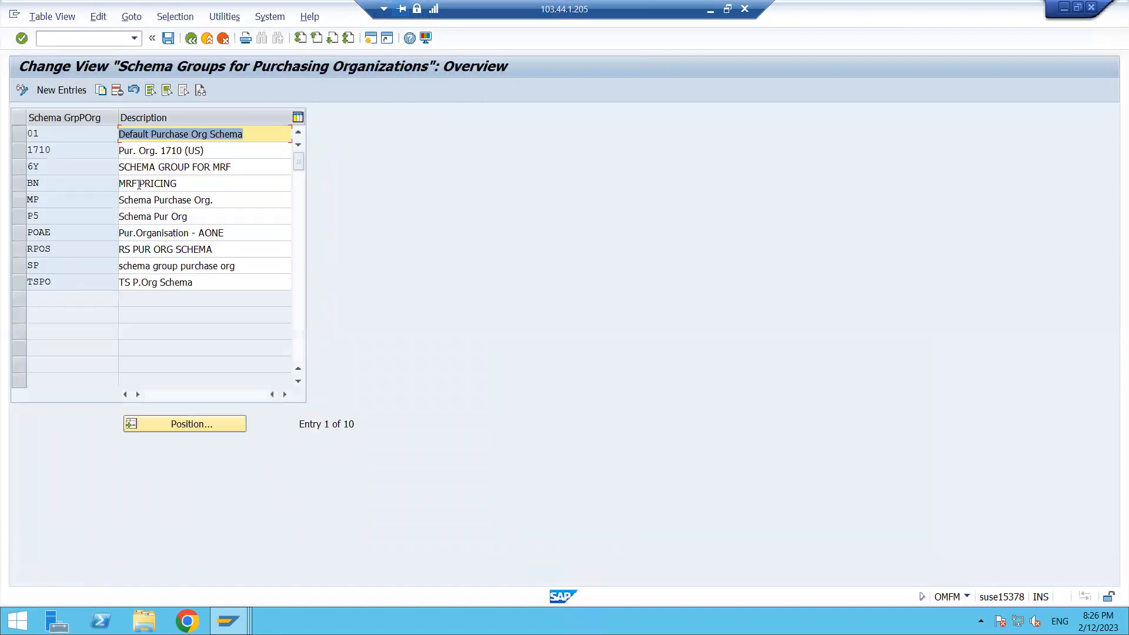
- Add a new purchasing organization schema group GP with the suggested description "schema group purchase org"
left_click(59, 92)
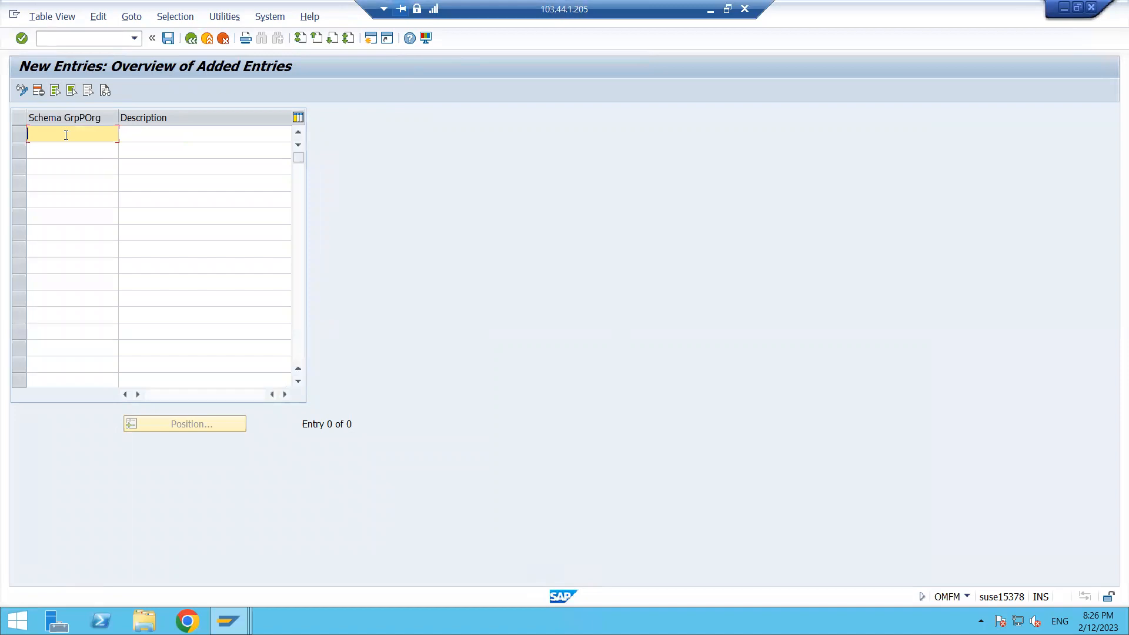
type("GP")
left_click(141, 134)
left_click(144, 147)
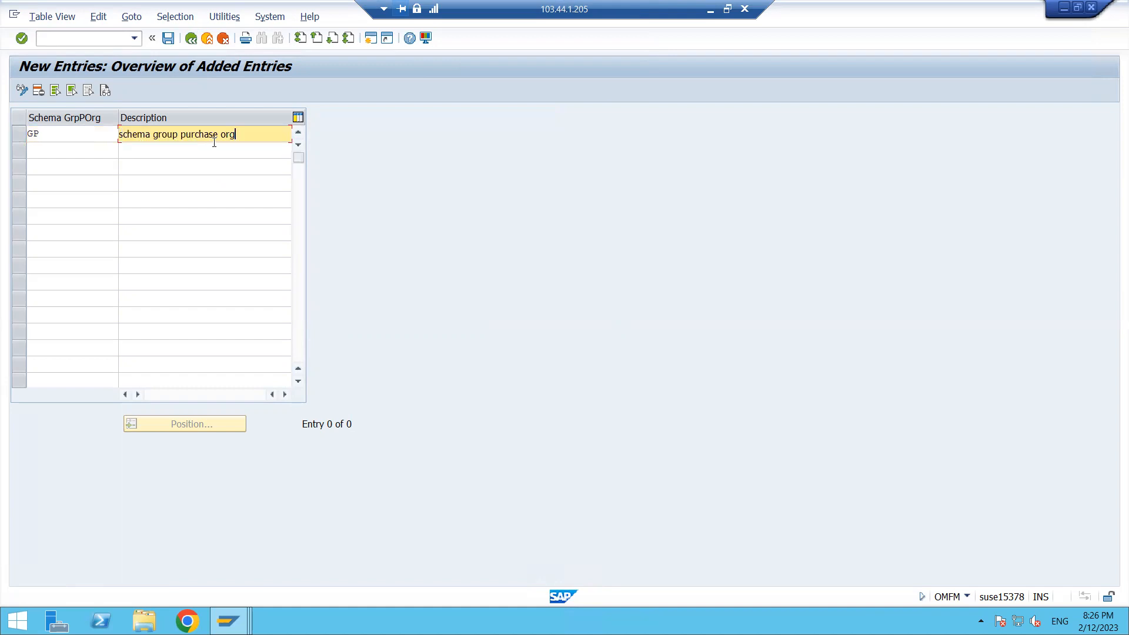
- Change the description of schema group GP to "schema group pur for mrf"
type("FOR")
left_click(180, 134)
key("shift+Right")
key("shift+Right")
key("shift+Right")
key("shift+Right")
key("shift+Right")
key("shift+Right")
key("shift+Right")
key("shift+Right")
key("Delete")
key("End")
key("BackSpace")
key("BackSpace")
key("BackSpace")
key("BackSpace")
key("BackSpace")
key("BackSpace")
key("BackSpace")
key("BackSpace")
type("pUR")
key("BackSpace")
key("BackSpace")
key("BackSpace")
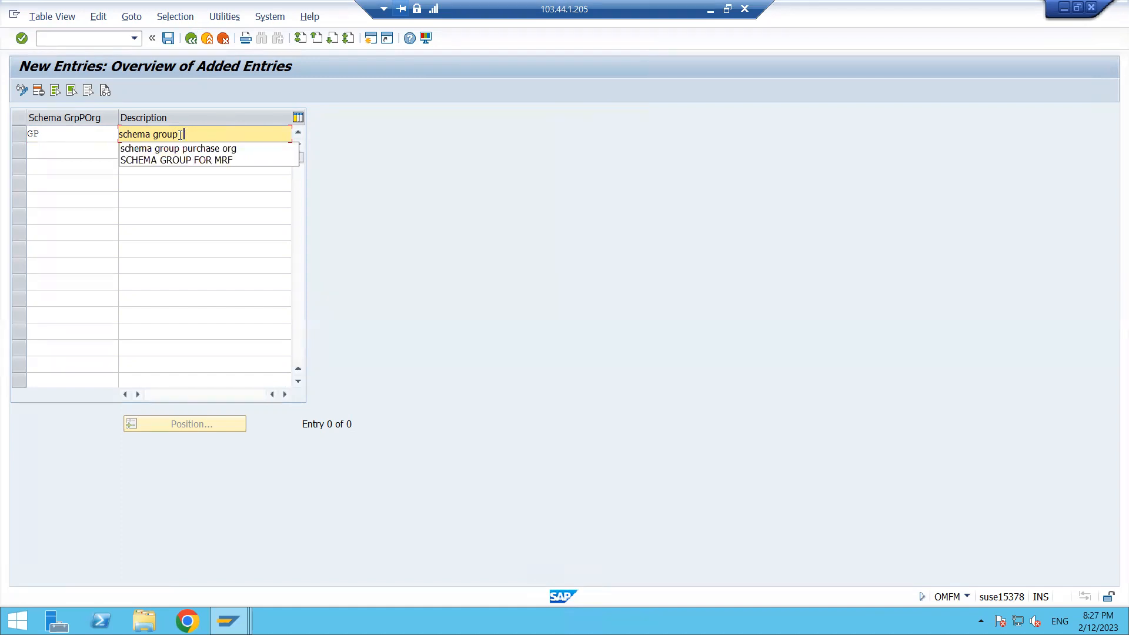
type("pur for mrf")
key("Return")
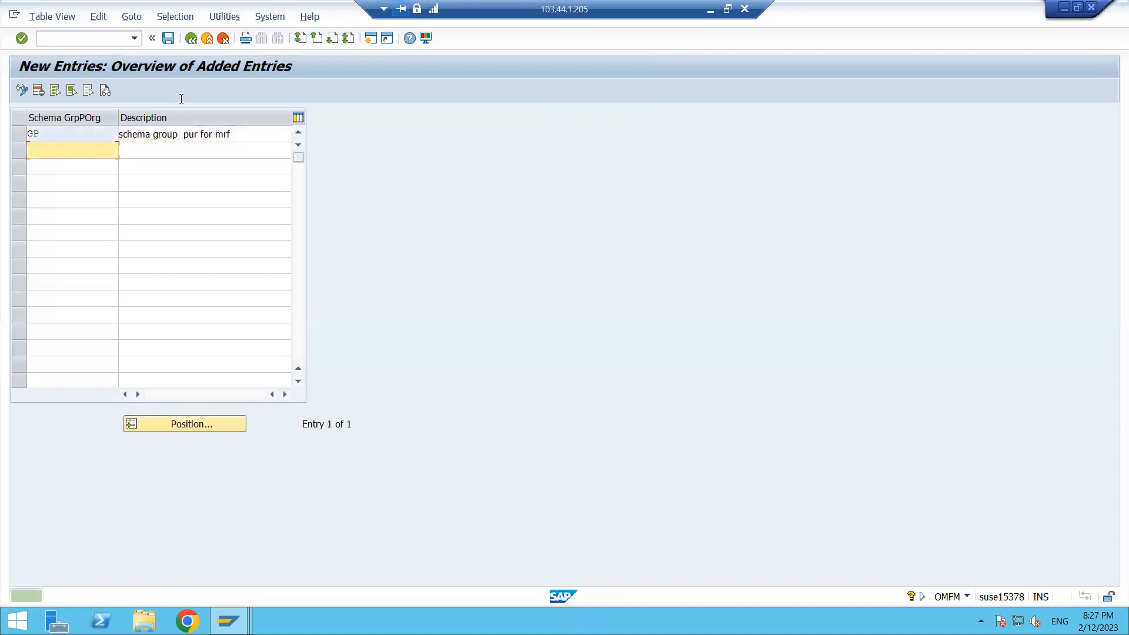
- Save schema group GP to the proposed customizing request and open the Assign Schema Groups to Purchasing Organizations activity
left_click(168, 38)
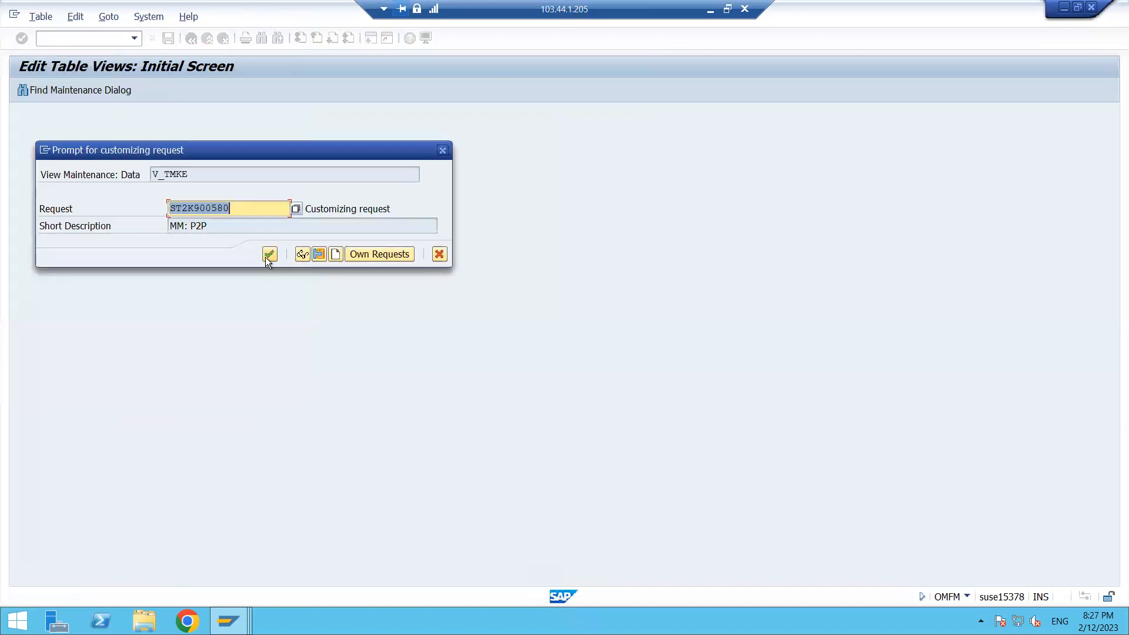
left_click(270, 254)
left_click(190, 38)
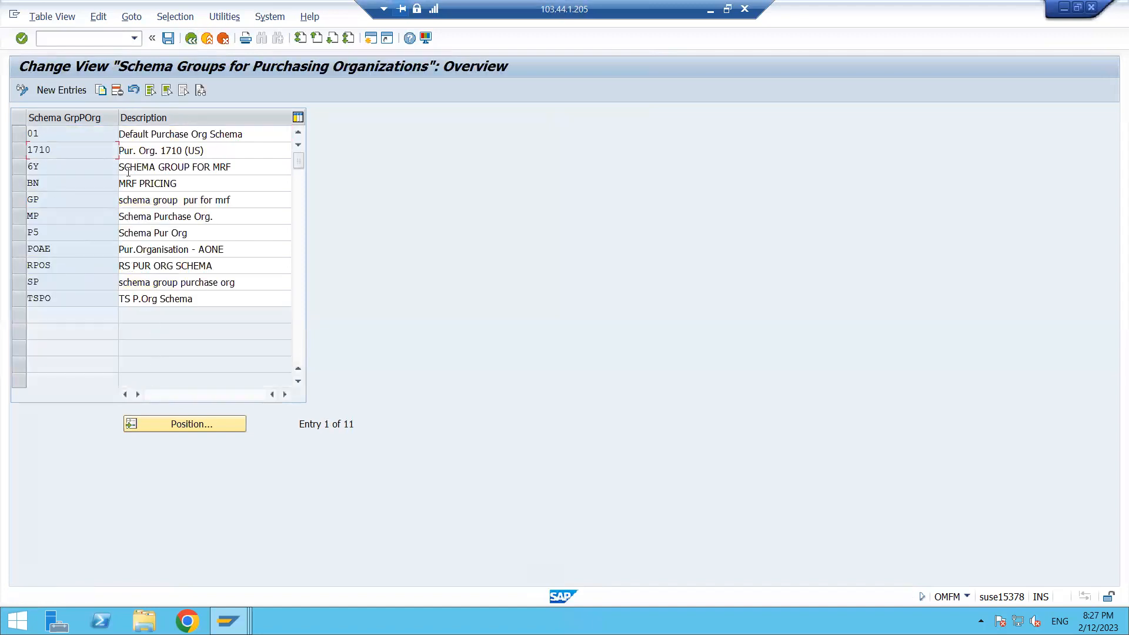
left_click(190, 38)
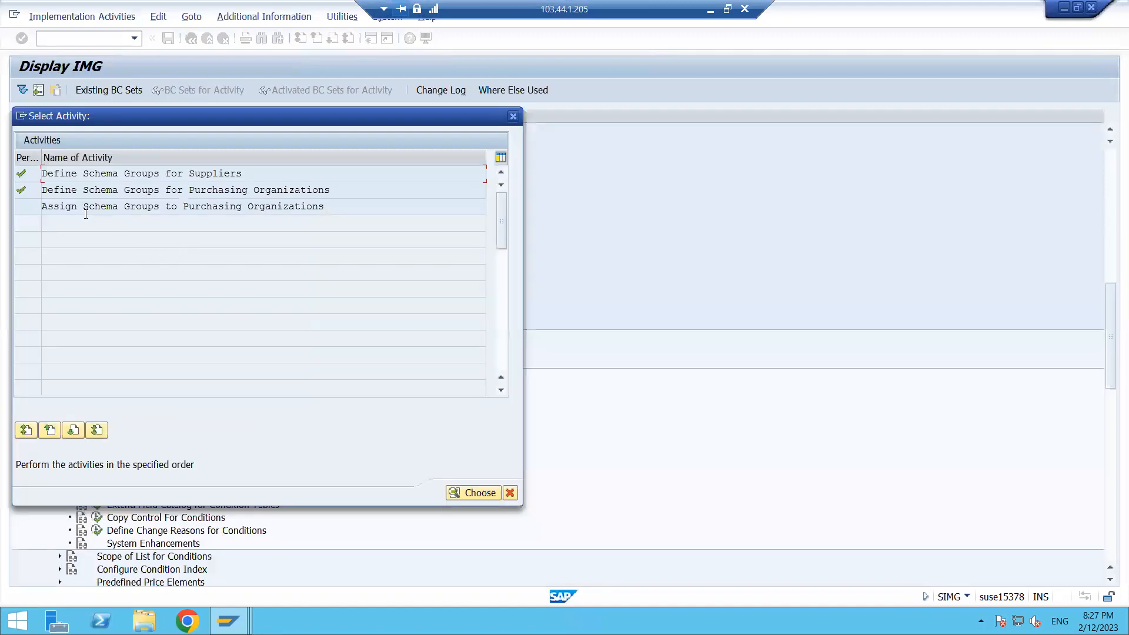
left_click_drag(83, 207, 224, 213)
double_click(285, 206)
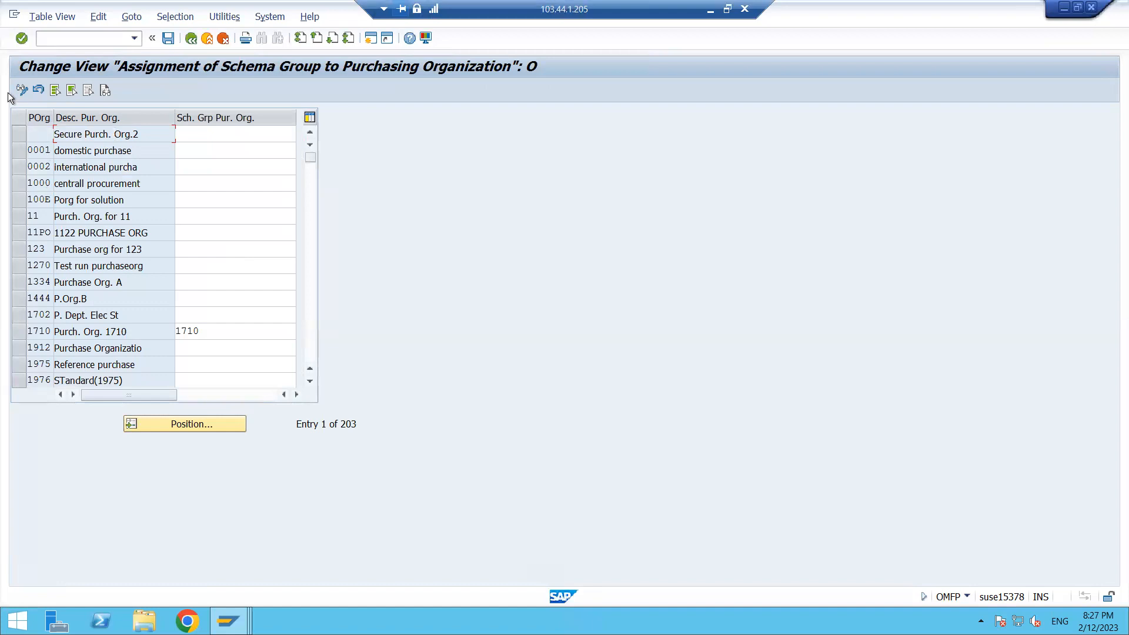
- Find purchasing organization MRP0 in the assignment table and assign it schema group GP
left_click(207, 426)
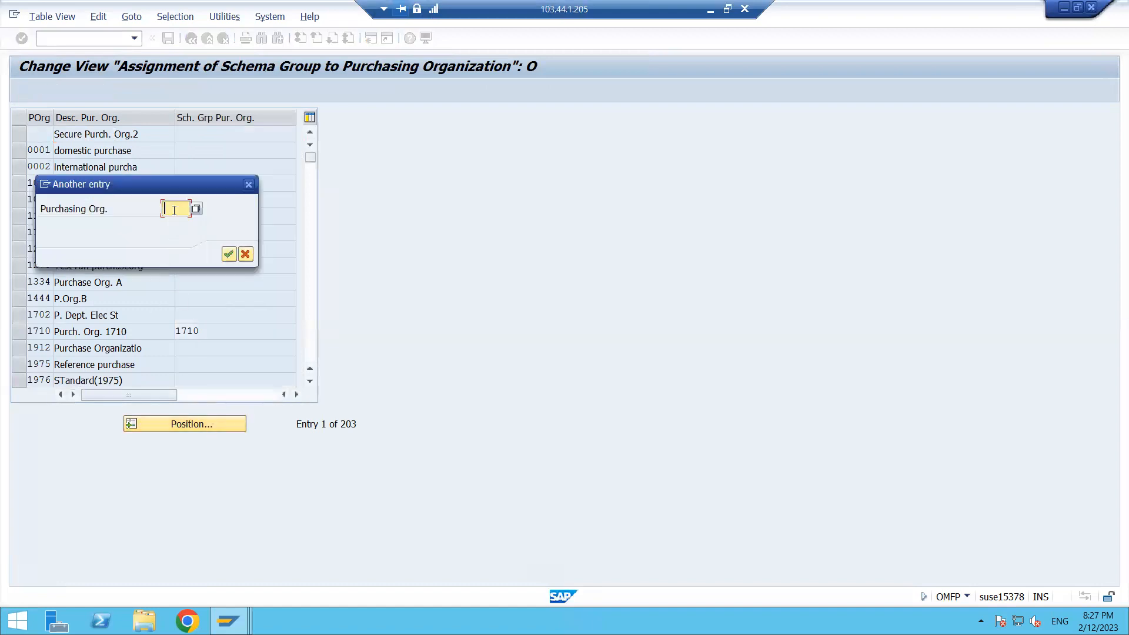
type("MRP0")
key("Return")
left_click(276, 134)
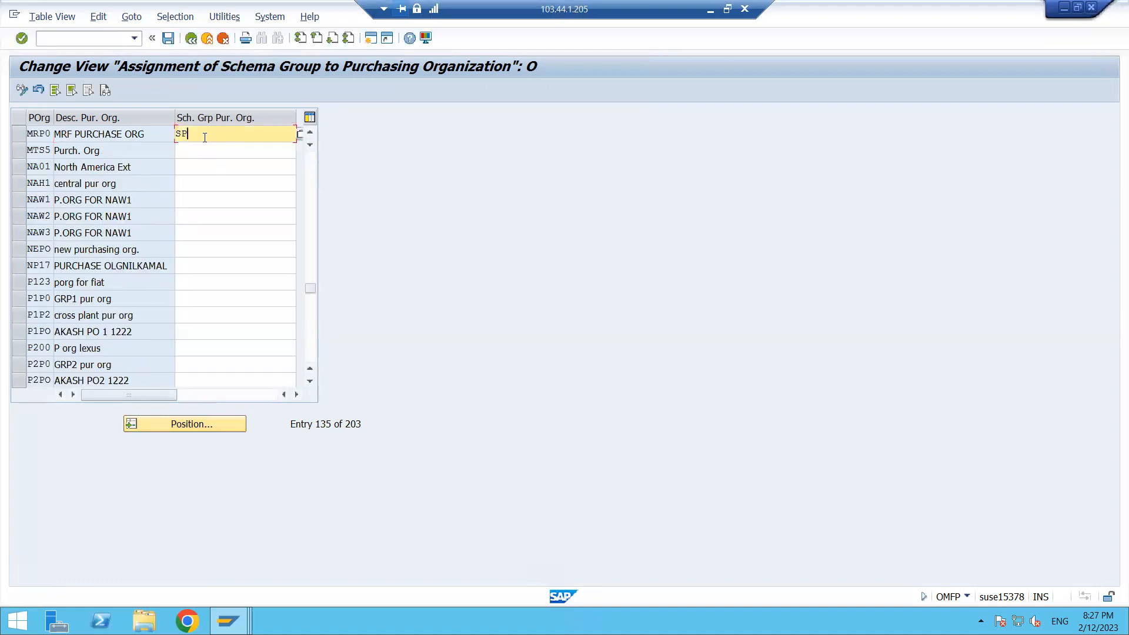
left_click(301, 135)
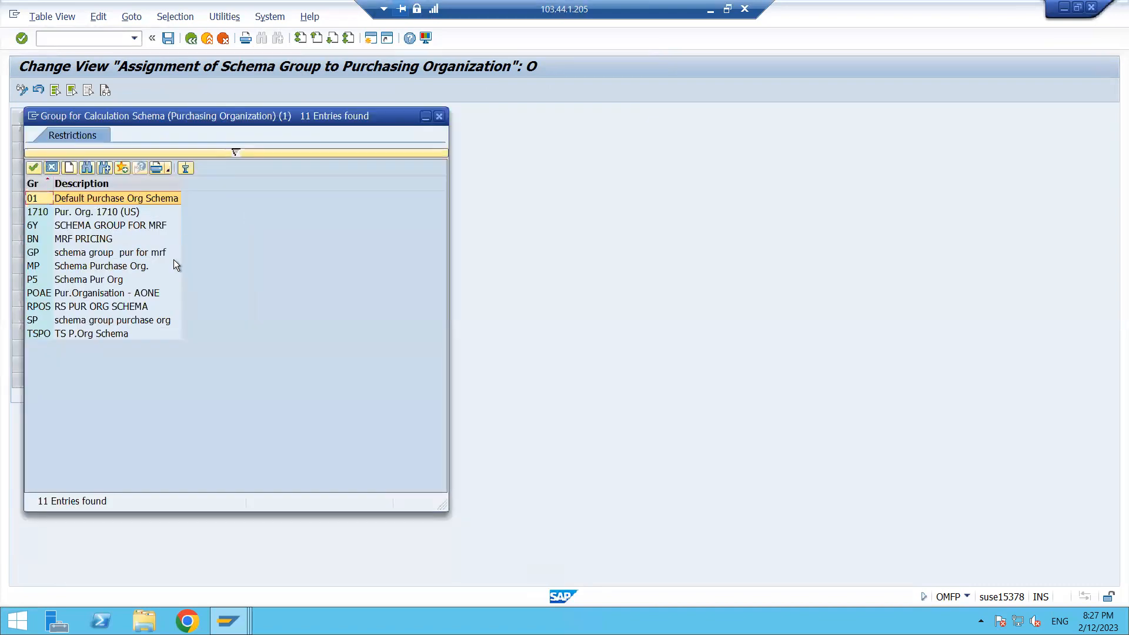
double_click(54, 254)
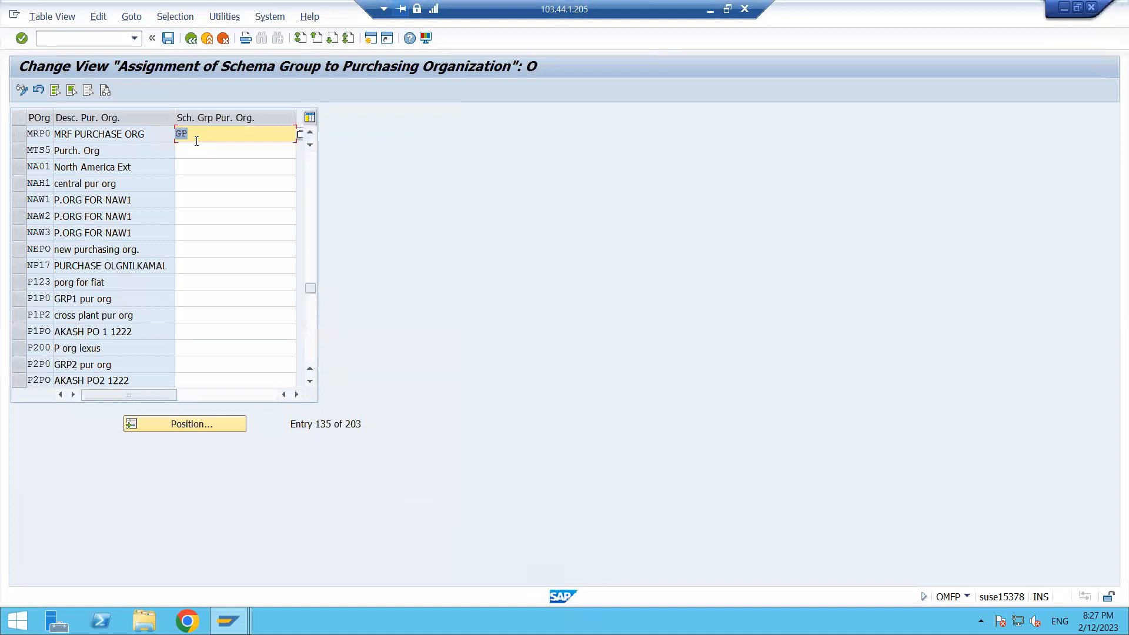
- Save the MRP0 assignment to the proposed customizing request and return to the IMG structure
left_click(168, 39)
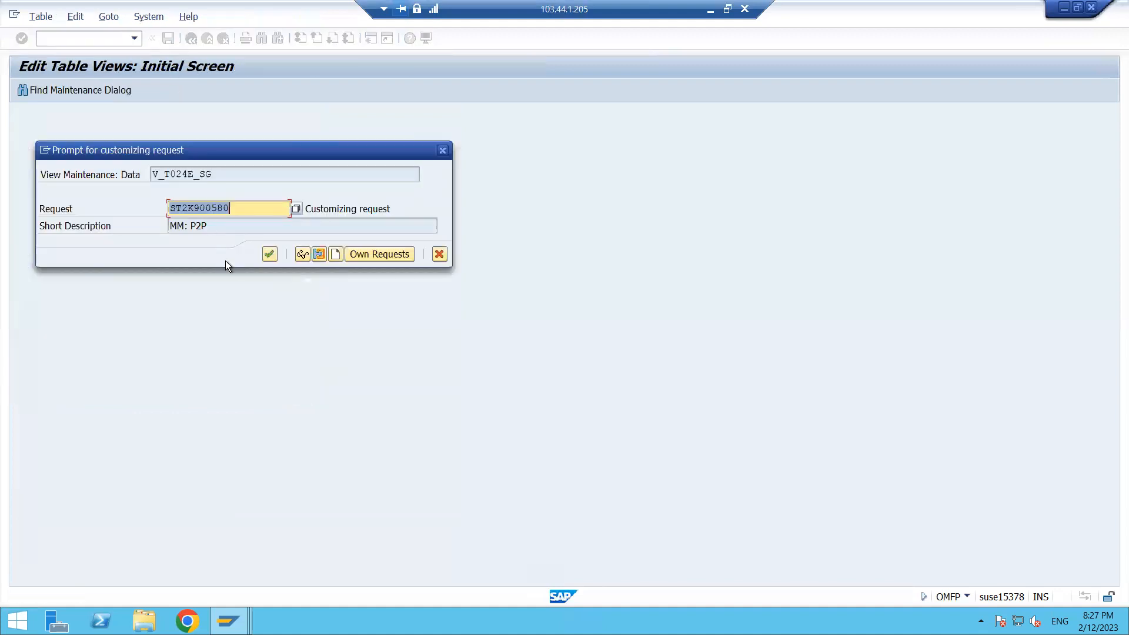
left_click(270, 255)
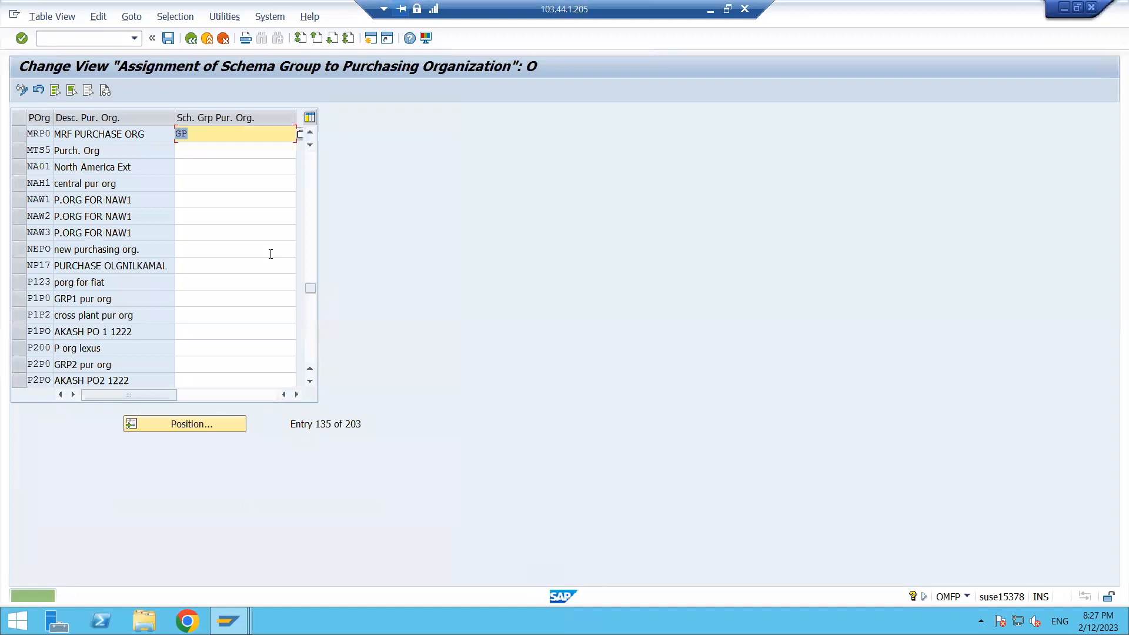
left_click(168, 41)
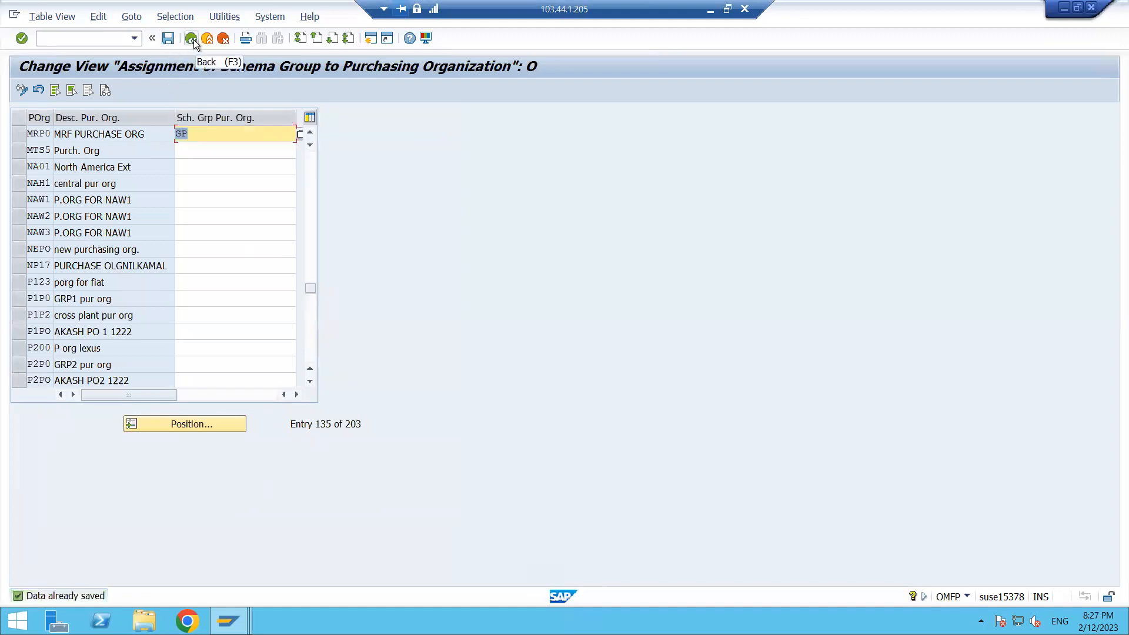
left_click(244, 135)
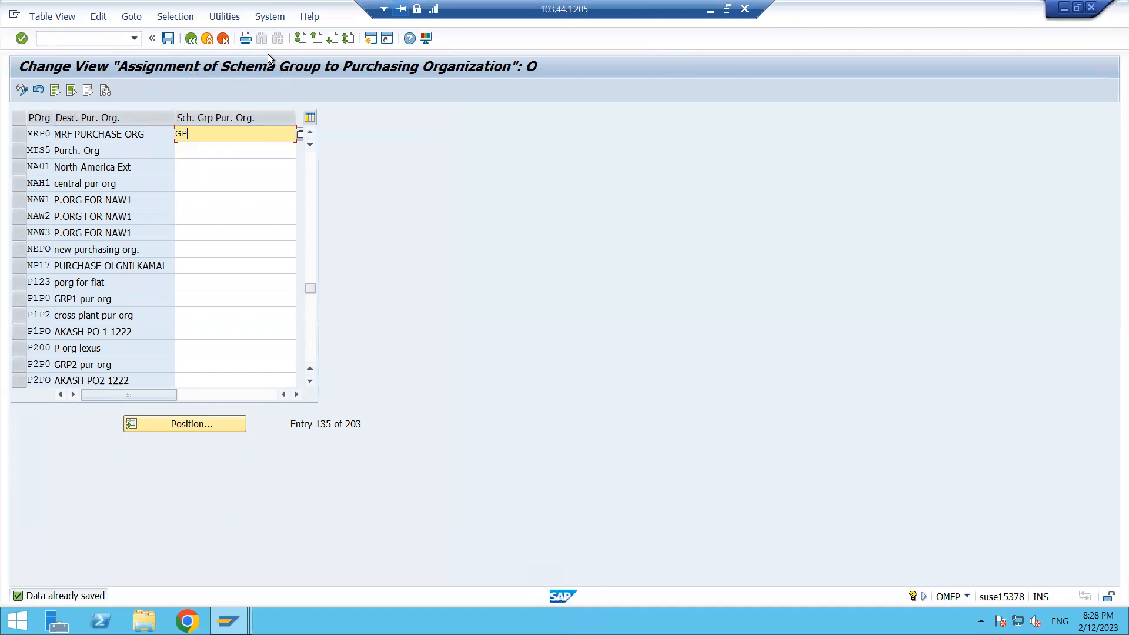
left_click(190, 41)
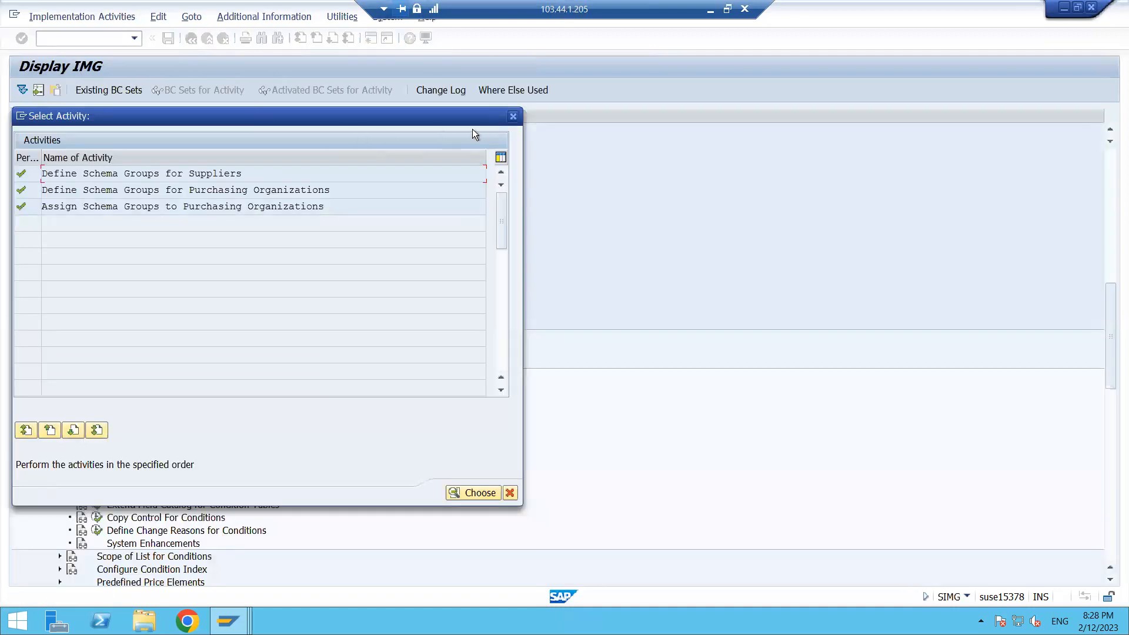
left_click(513, 116)
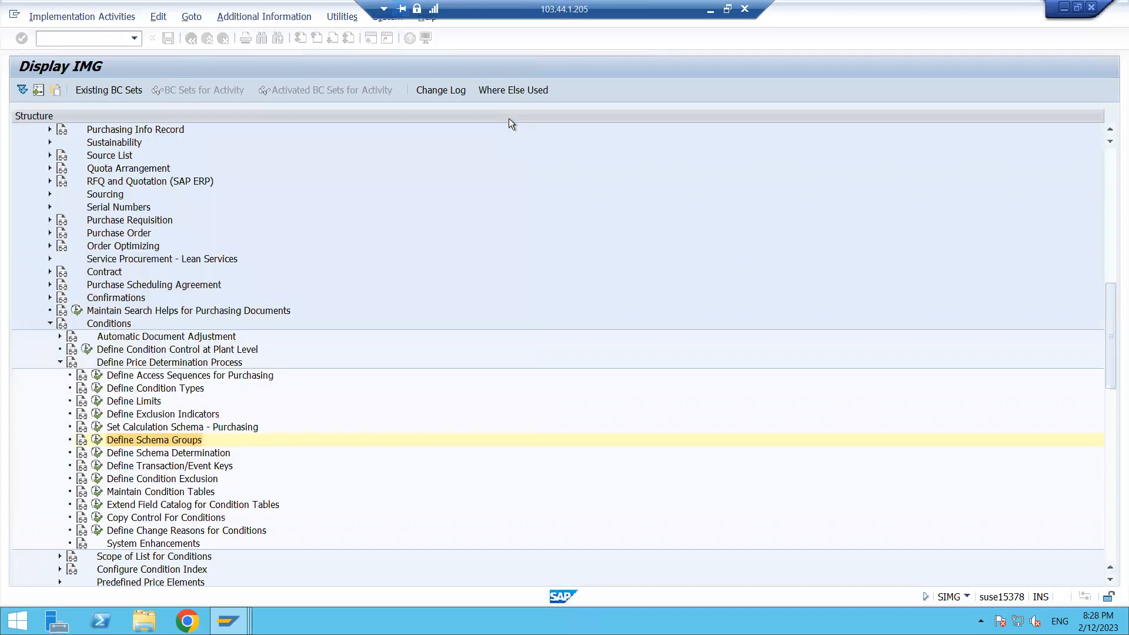
- Open the Determine Calculation Schema for Standard Purchase Orders activity under Define Schema Determination
left_click(206, 453)
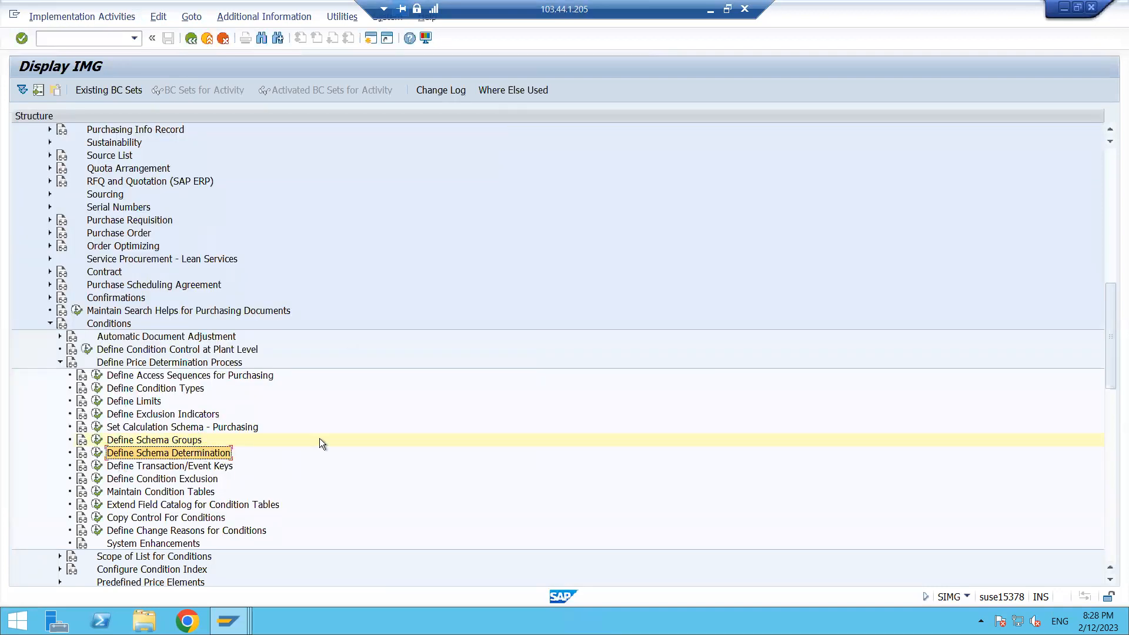
left_click(97, 453)
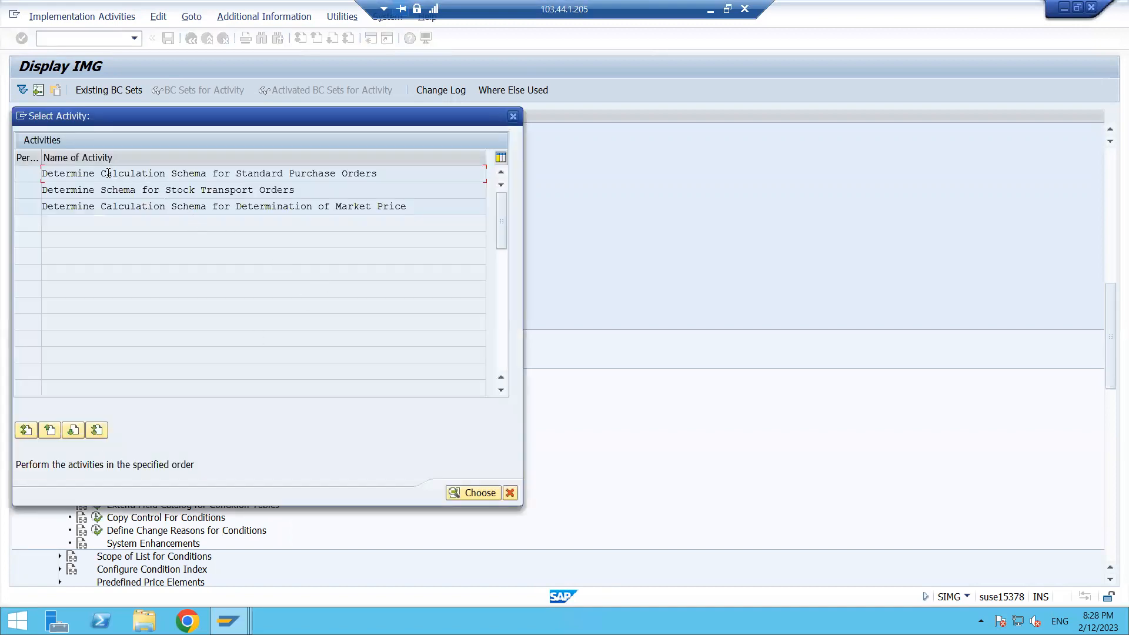
left_click_drag(96, 170, 378, 174)
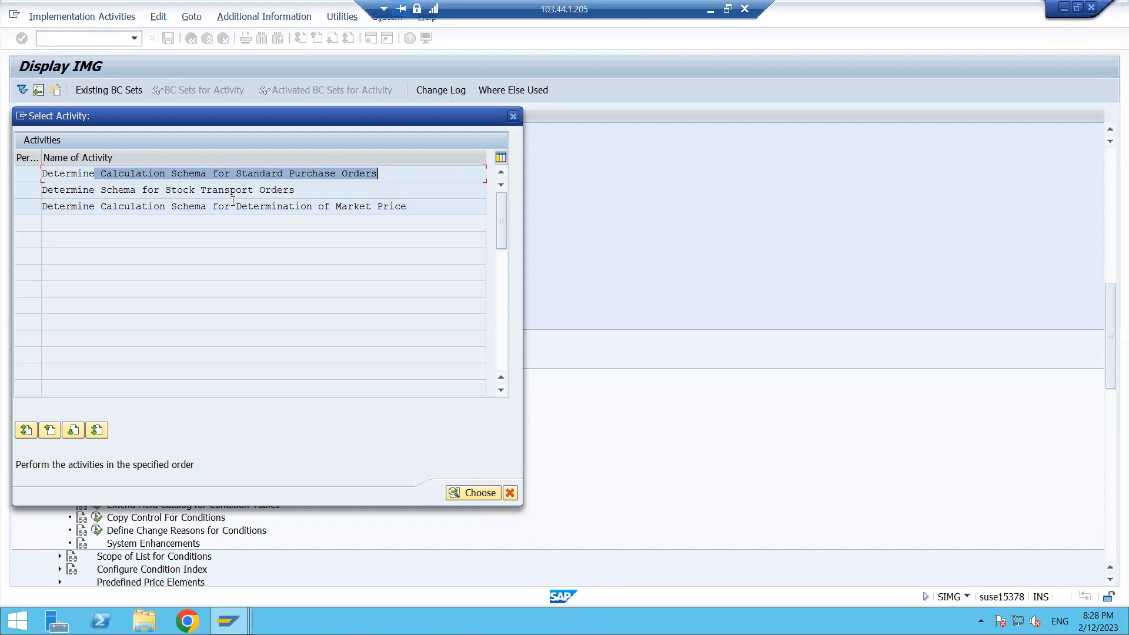
left_click(232, 173)
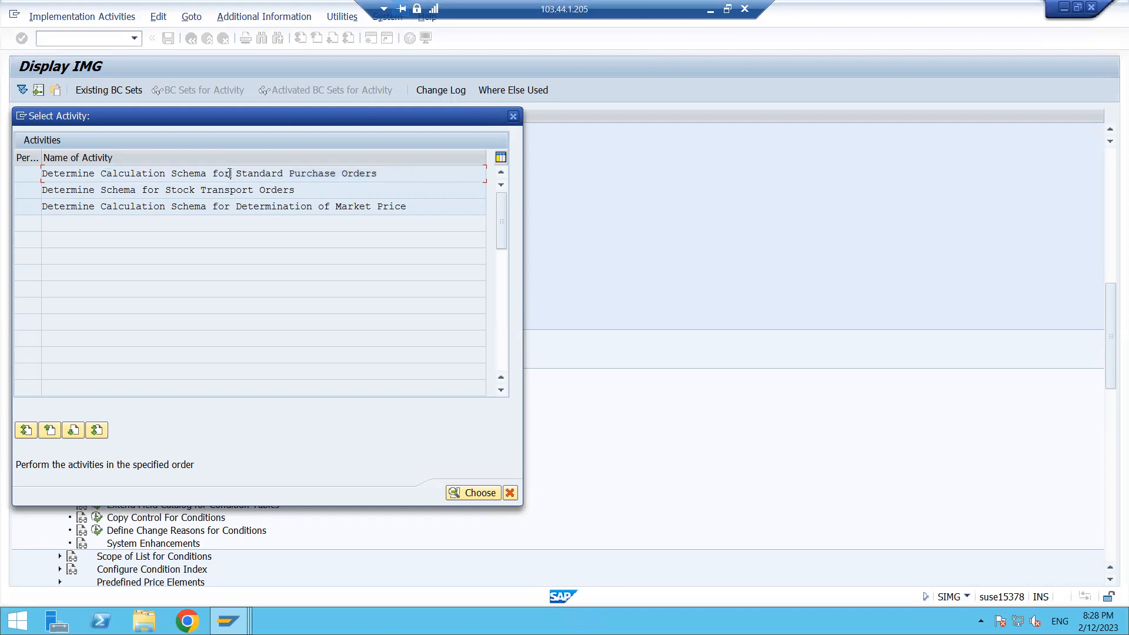
double_click(196, 173)
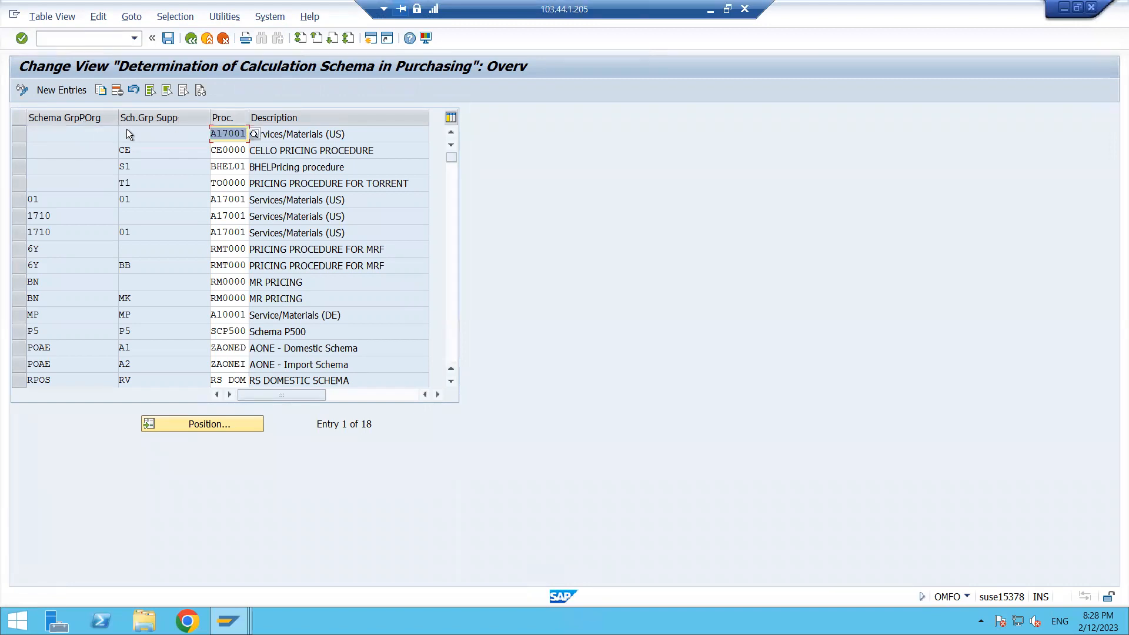
- Start a new schema determination entry with purchasing organization schema group GP and supplier schema group SG
left_click(64, 90)
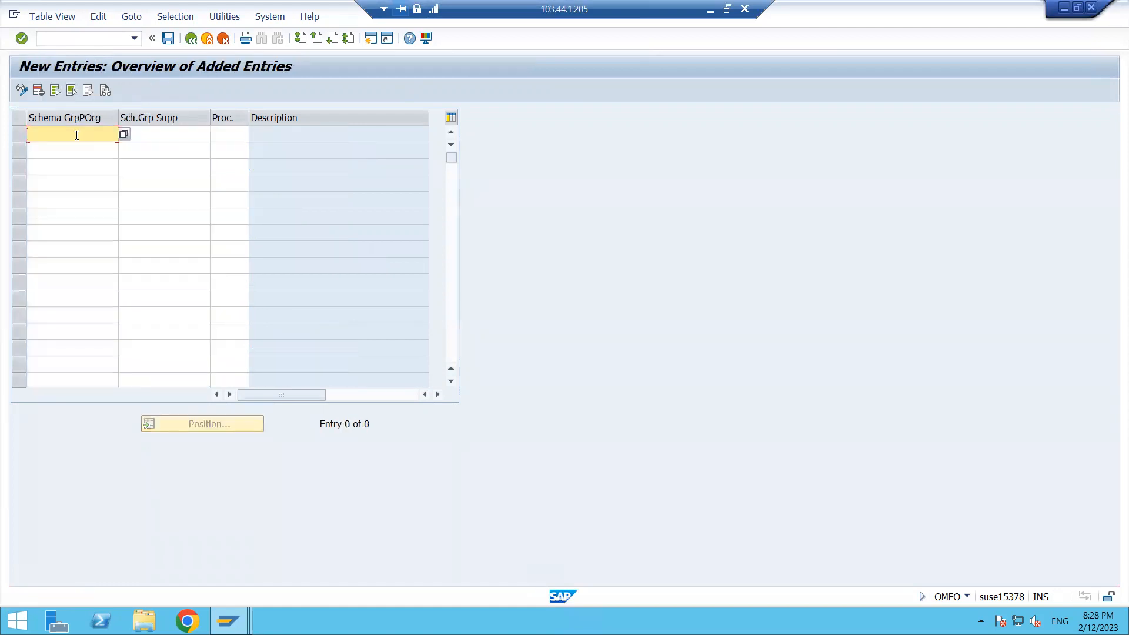
left_click(126, 133)
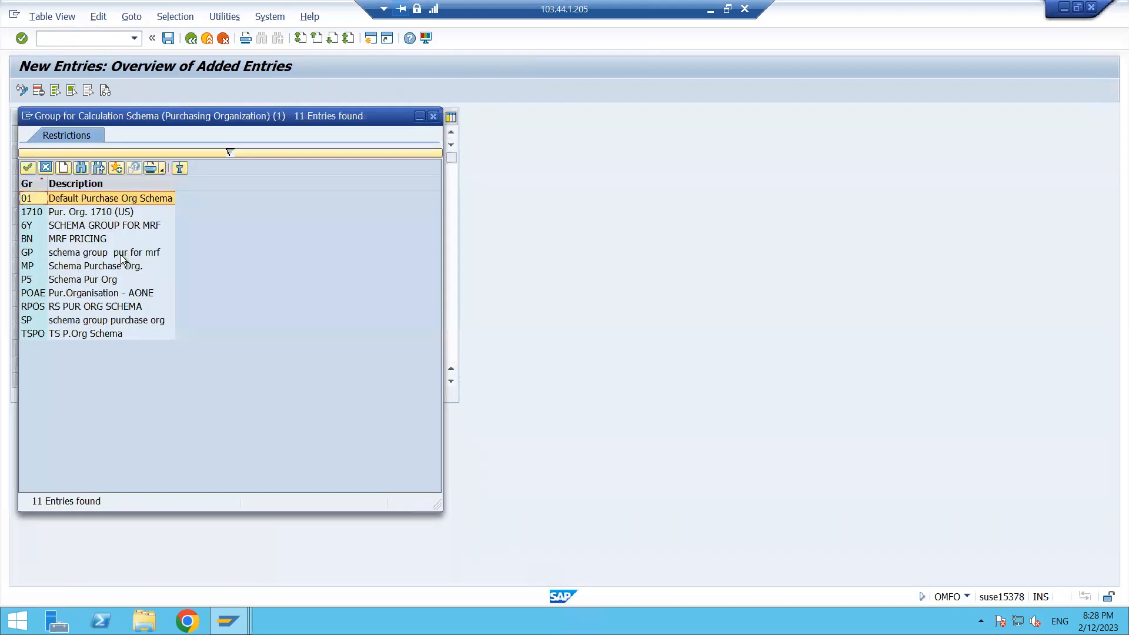
double_click(73, 253)
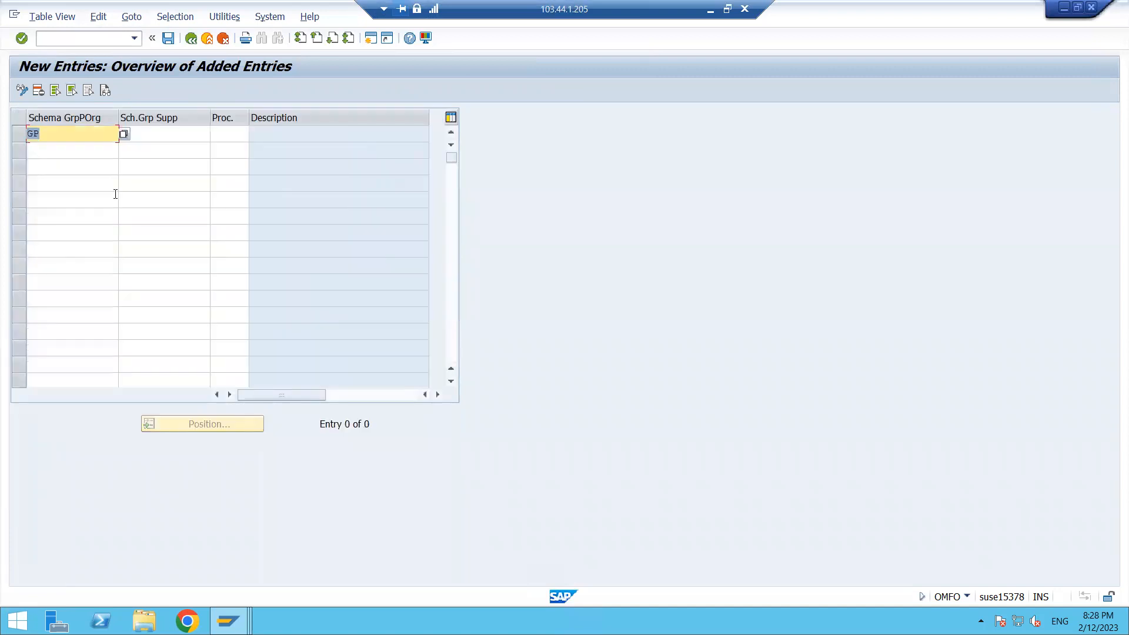
left_click(172, 138)
left_click(216, 135)
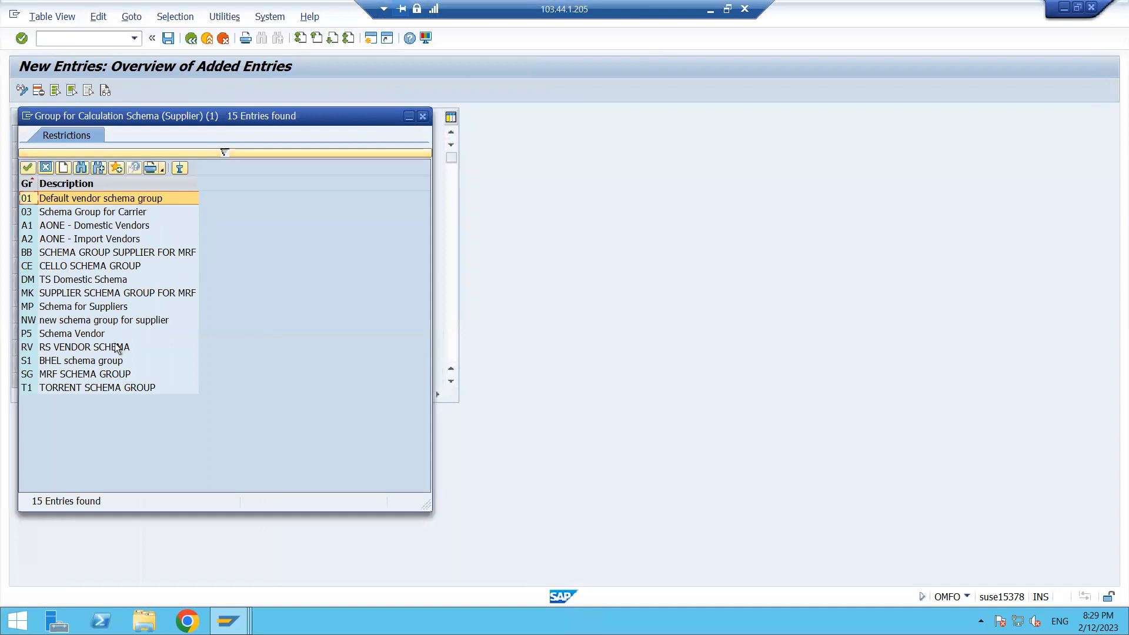
double_click(61, 374)
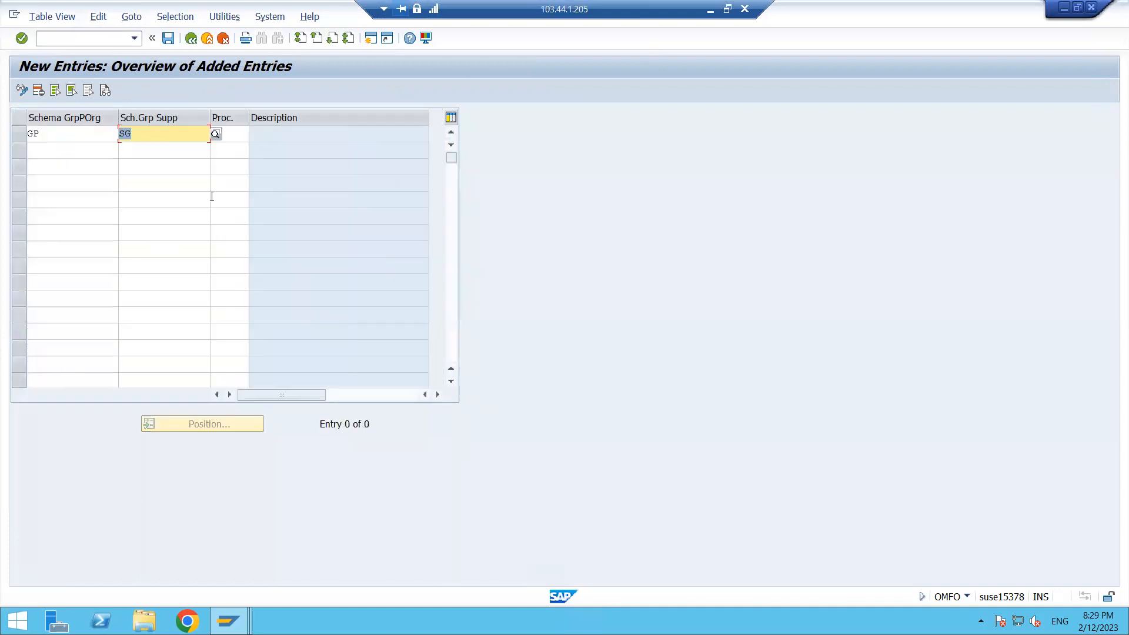
- Set the procedure of the GP and SG entry to ZM1230 (MRF Pricng Procedure)
left_click(242, 140)
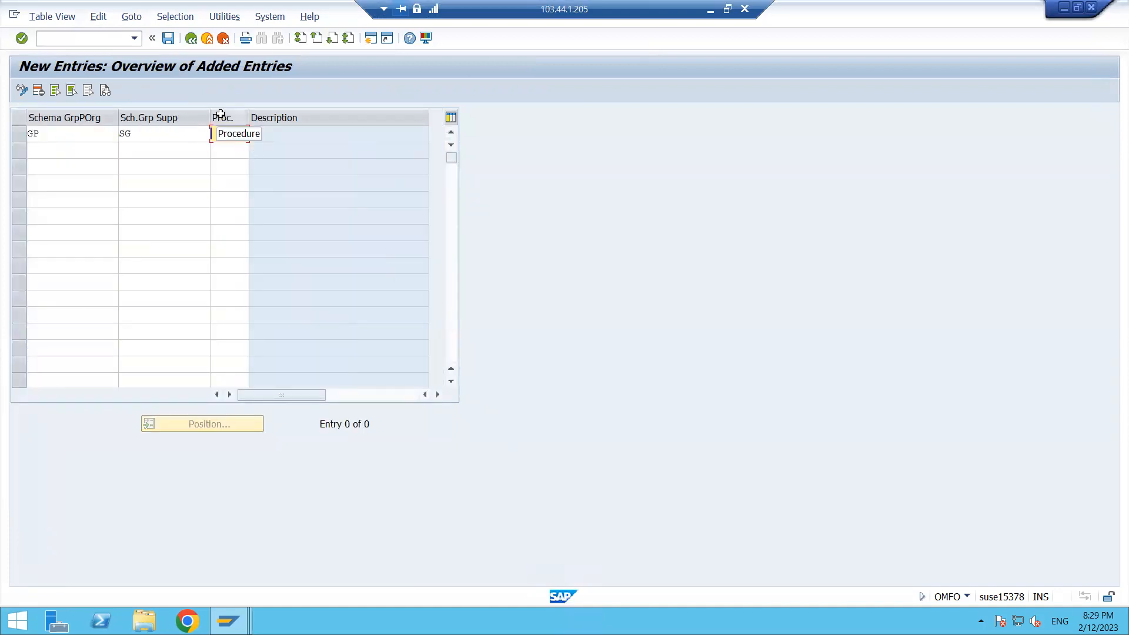
left_click(252, 133)
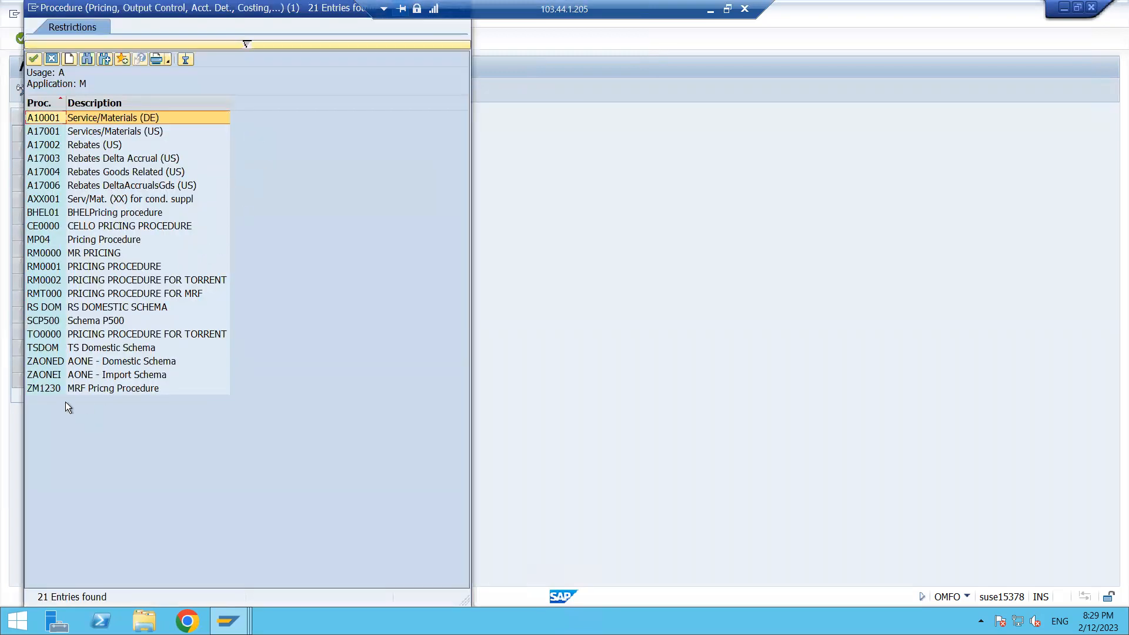
left_click(58, 387)
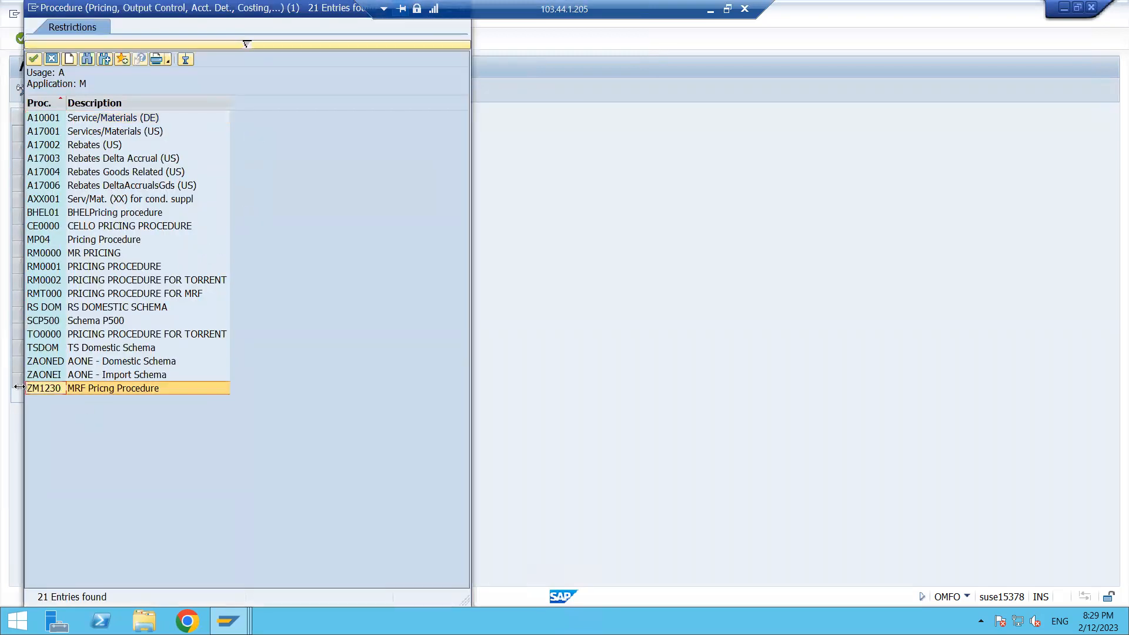
double_click(104, 388)
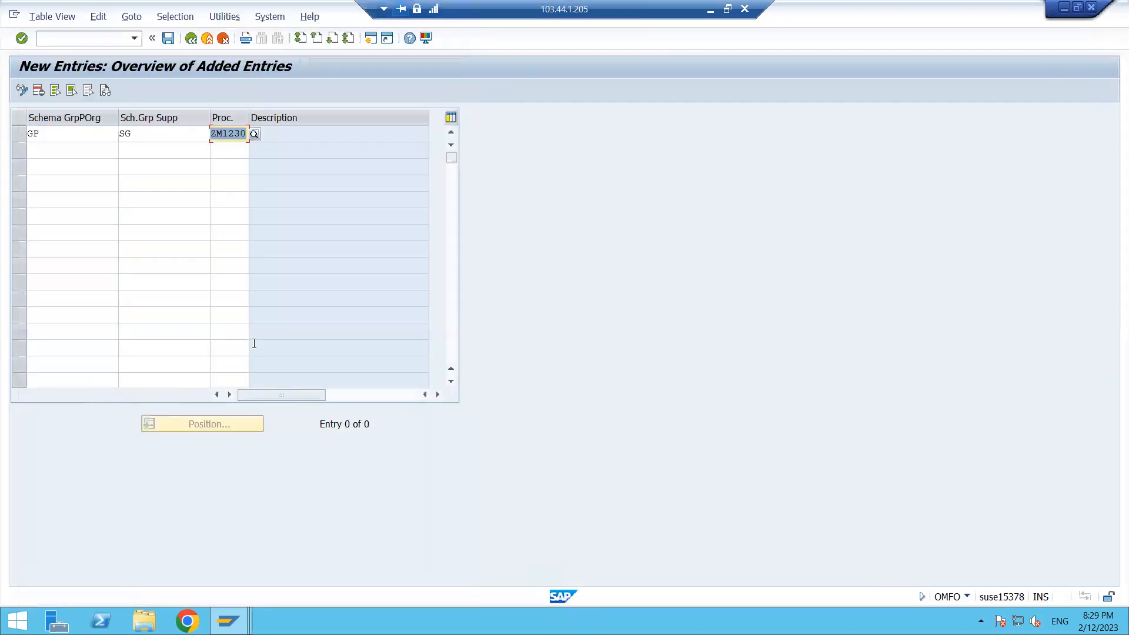
- Save the GP and SG schema determination entry to the proposed customizing request and return to the IMG structure
key("Return")
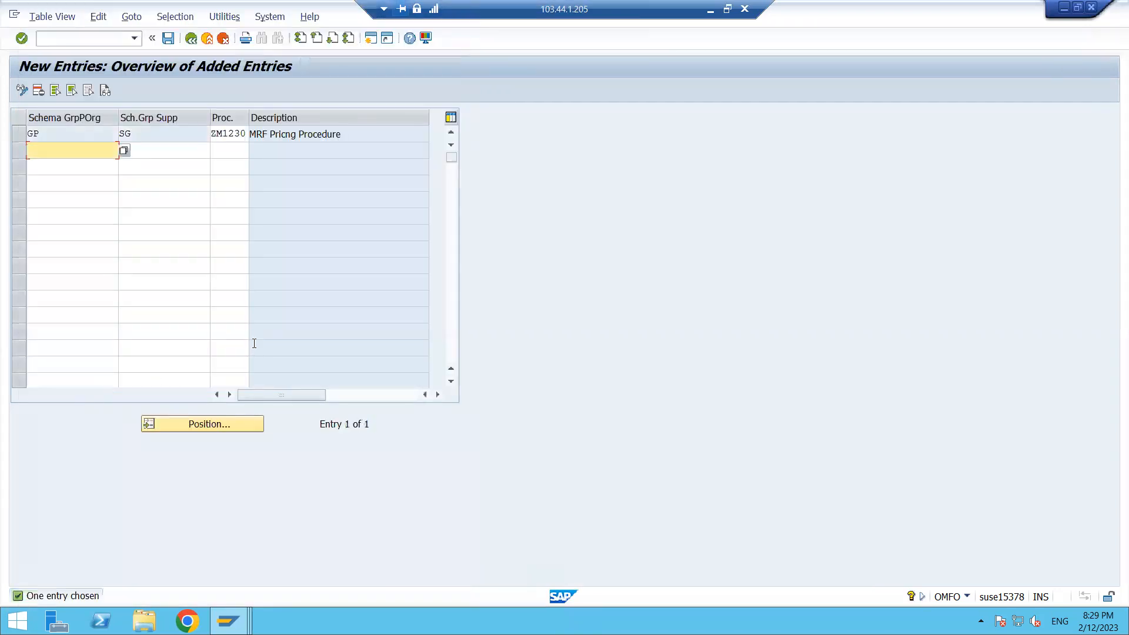
left_click(168, 39)
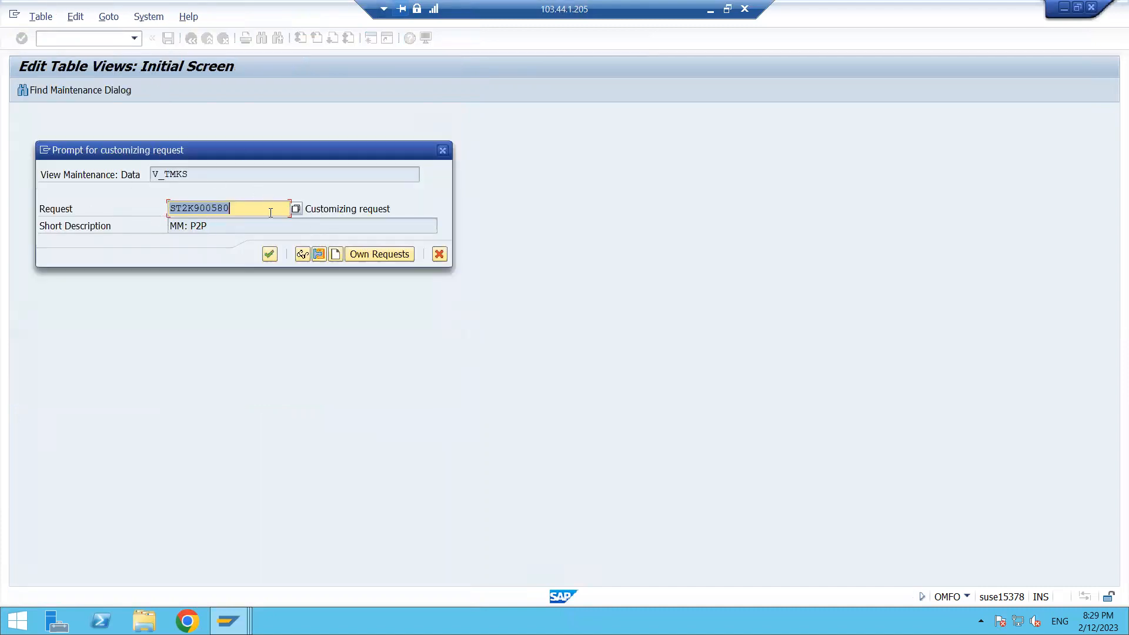
left_click(240, 209)
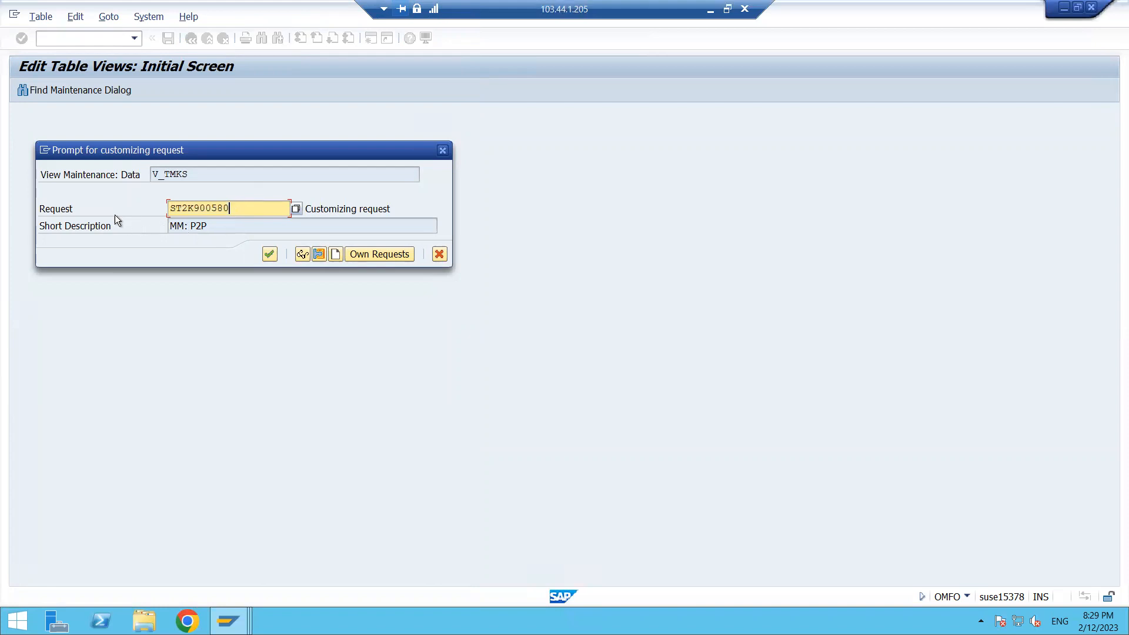
left_click(269, 255)
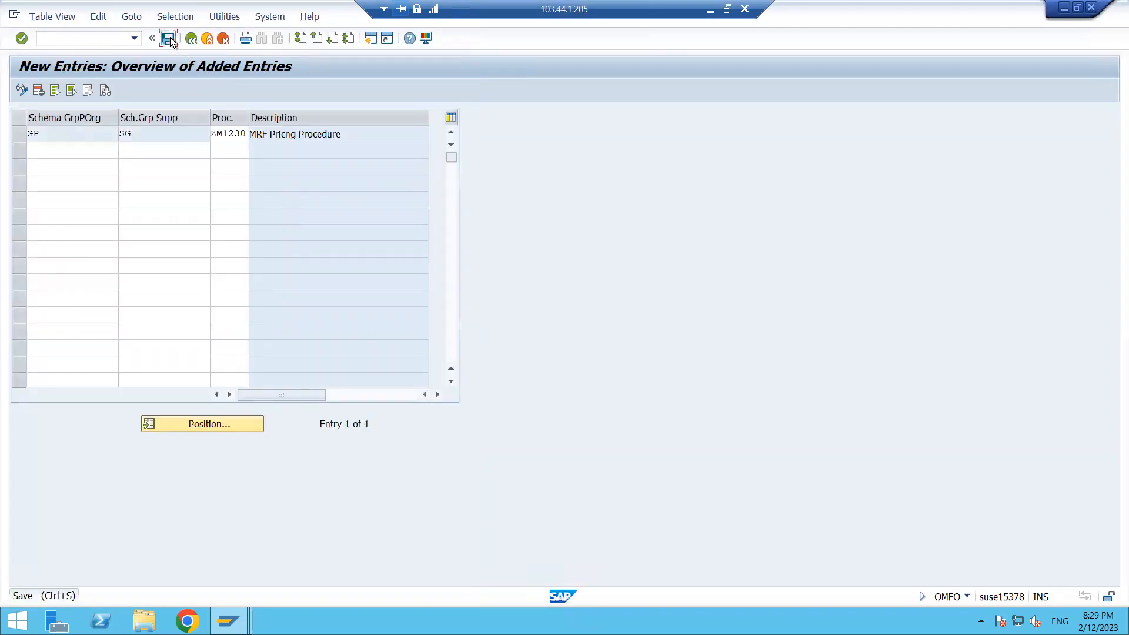
left_click(192, 40)
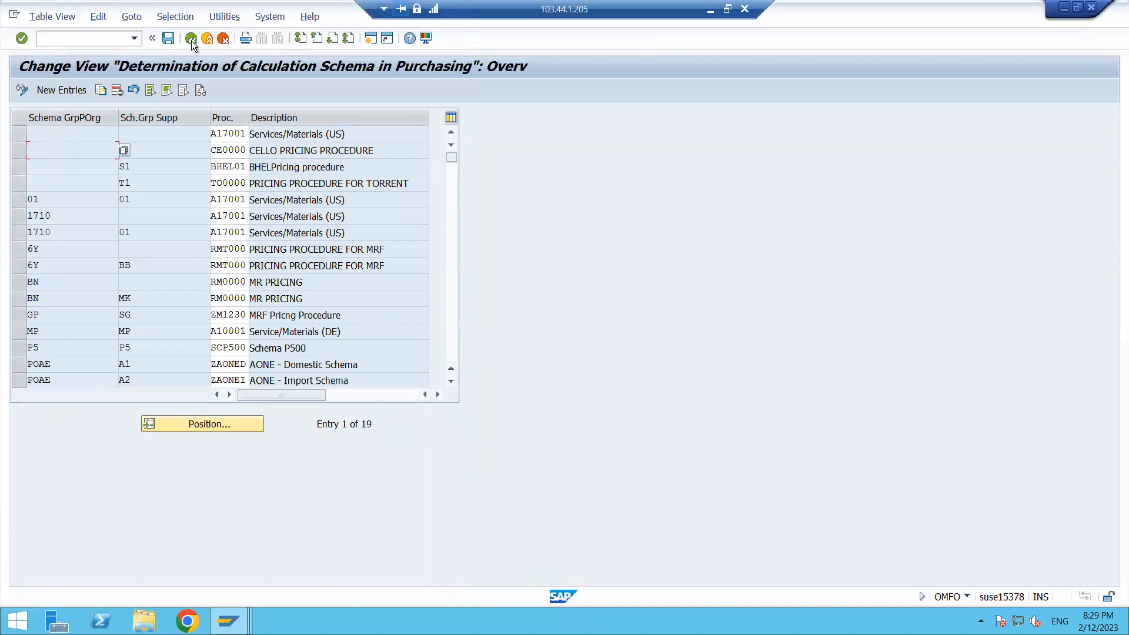
left_click(192, 39)
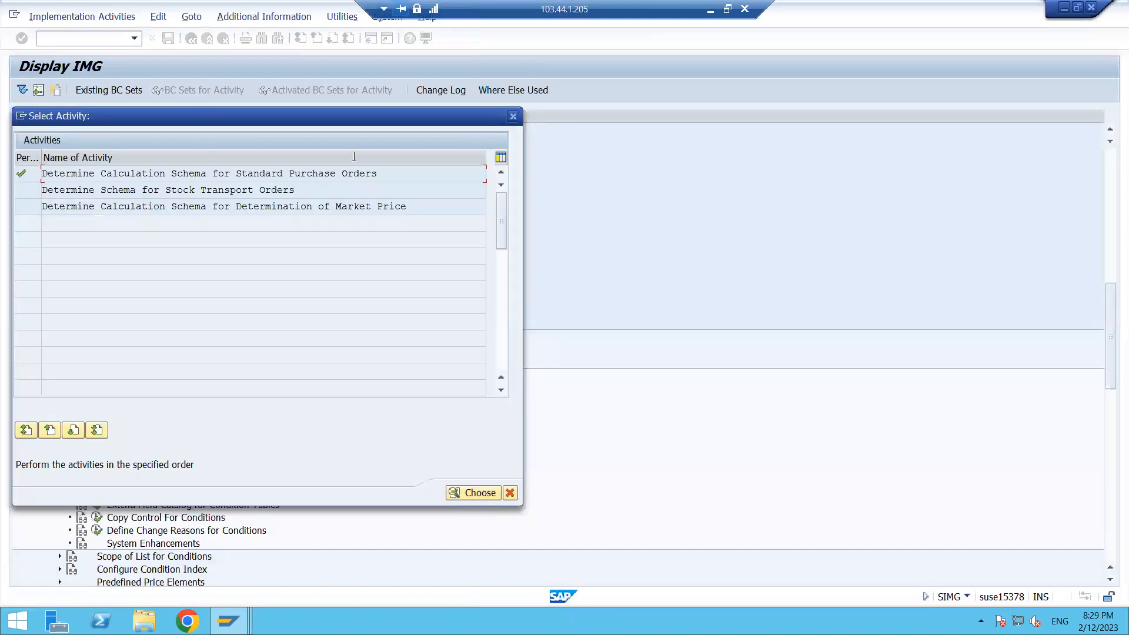
left_click(513, 116)
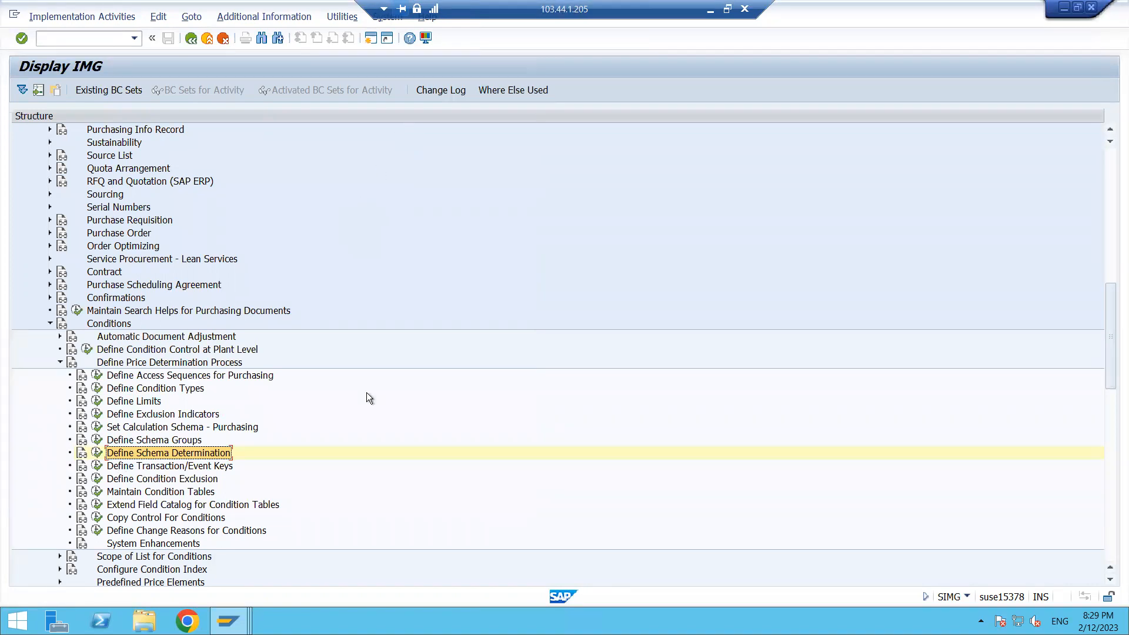
- Switch to the other SAP session and start purchase order creation with transaction ME21N
mouse_move(230, 621)
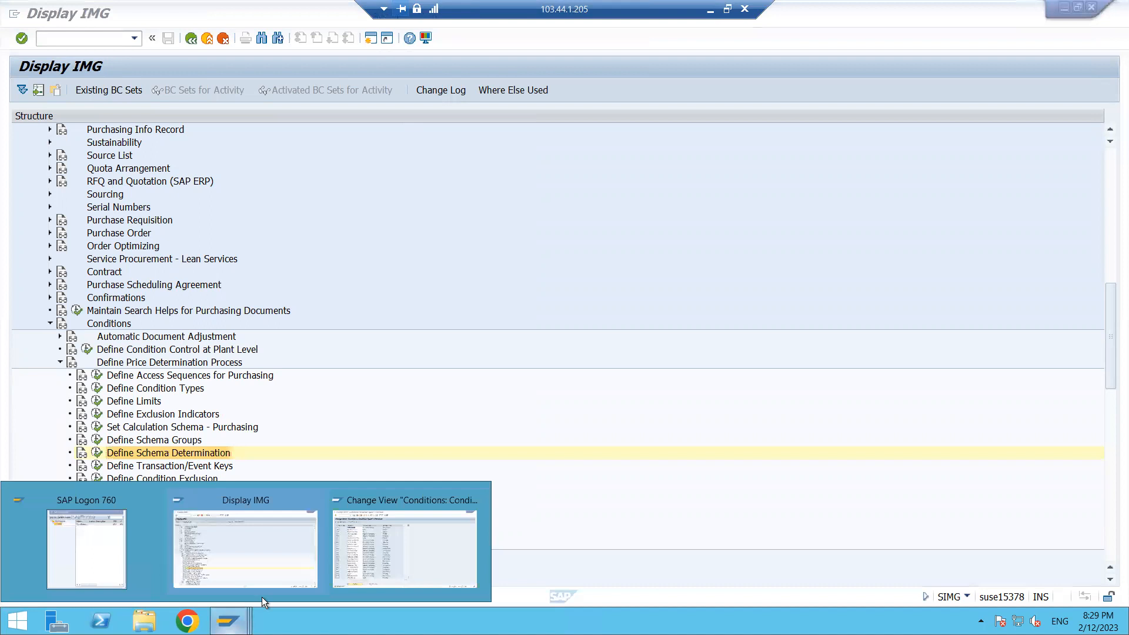
left_click(372, 542)
left_click(88, 42)
type("/n")
key("Return")
type("me21n")
key("Return")
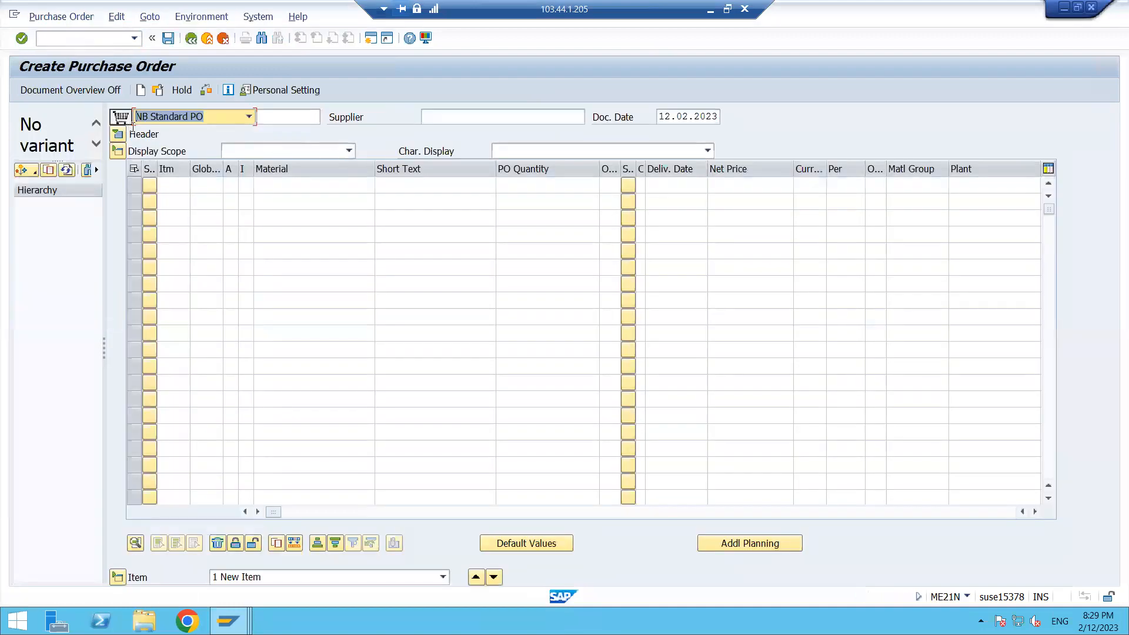
left_click(436, 117)
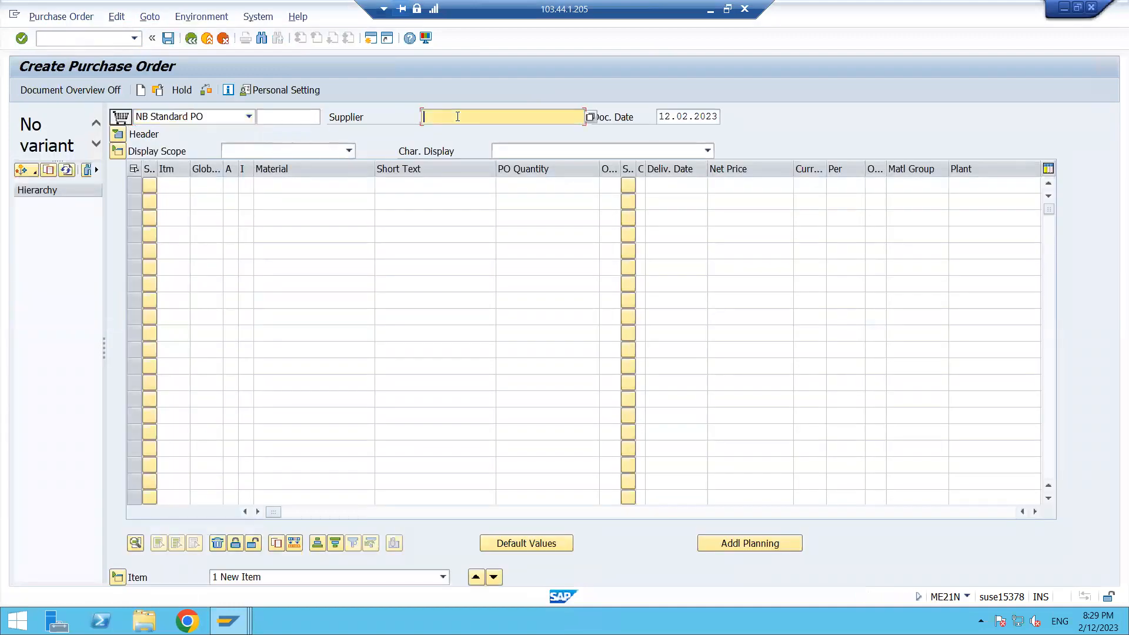
left_click(588, 118)
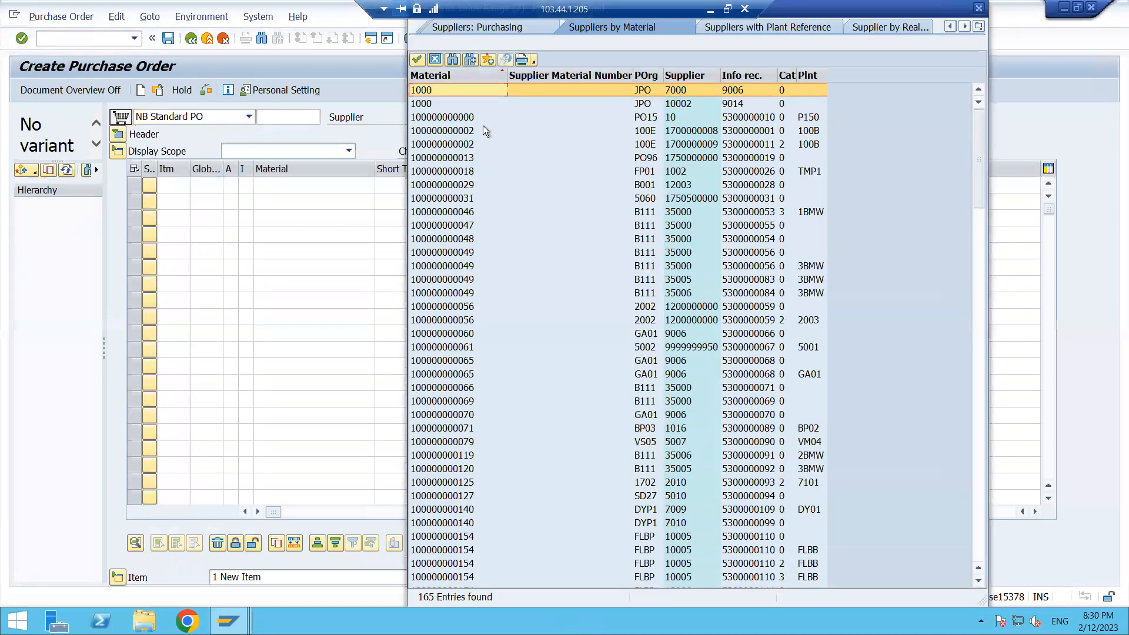
left_click(452, 60)
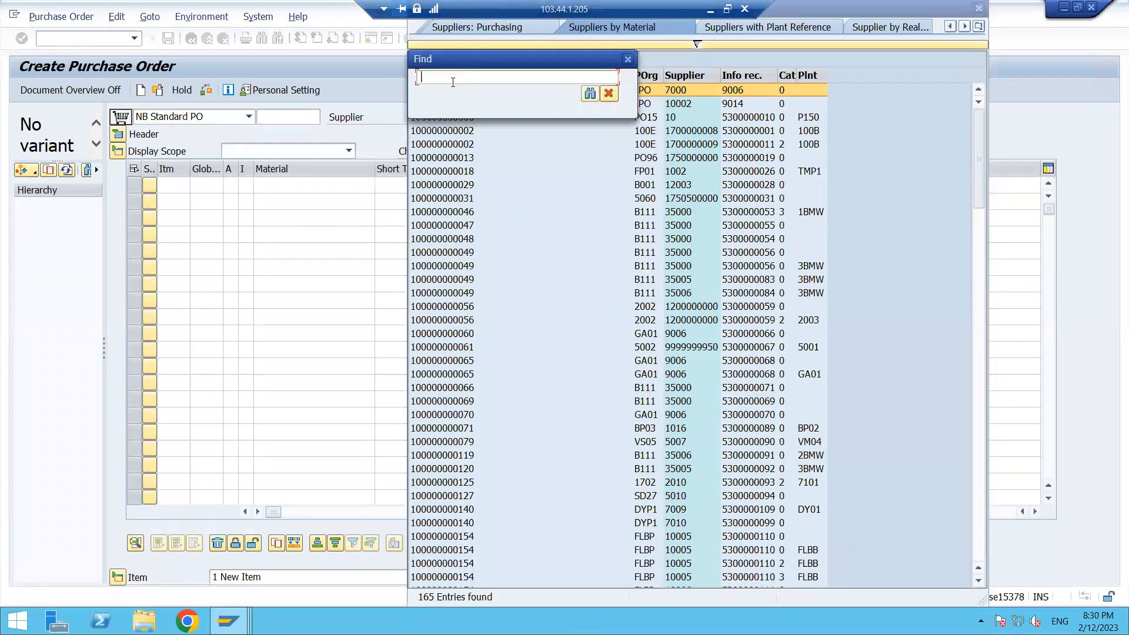
left_click(628, 59)
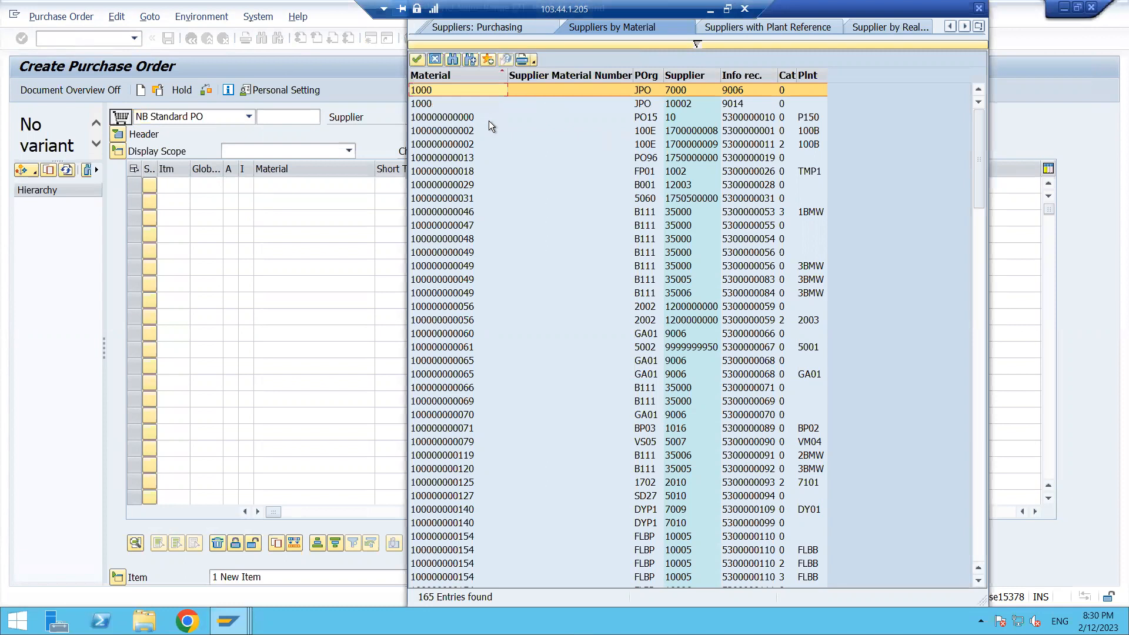
left_click(435, 59)
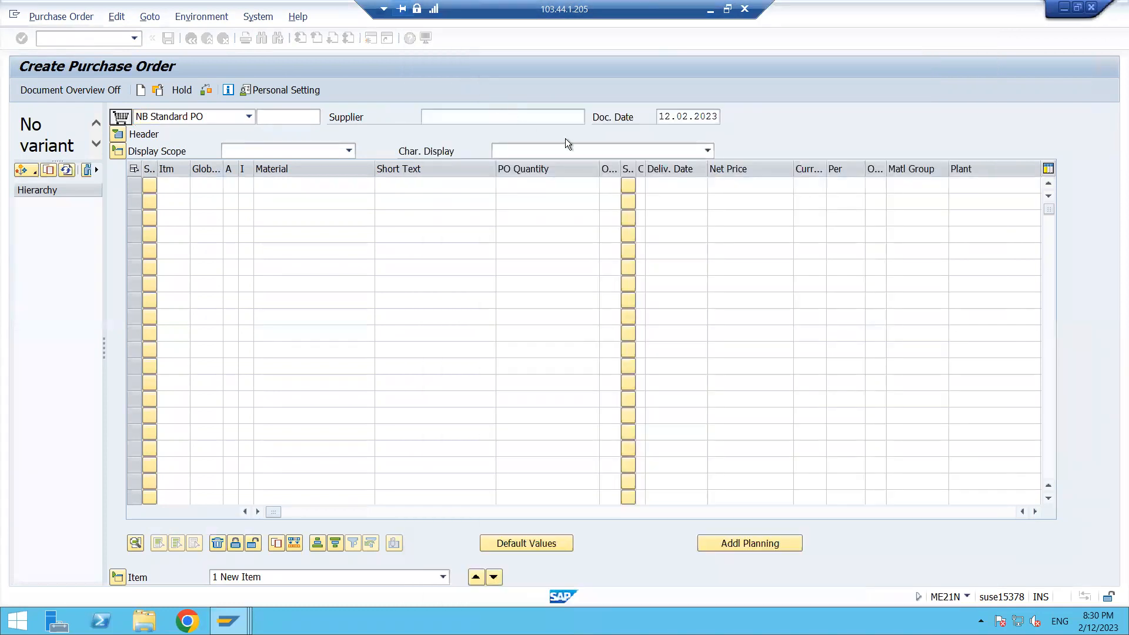
- Search the purchasing suppliers by purchasing organization MRP0 and choose EPSON as the purchase order's supplier
left_click(590, 118)
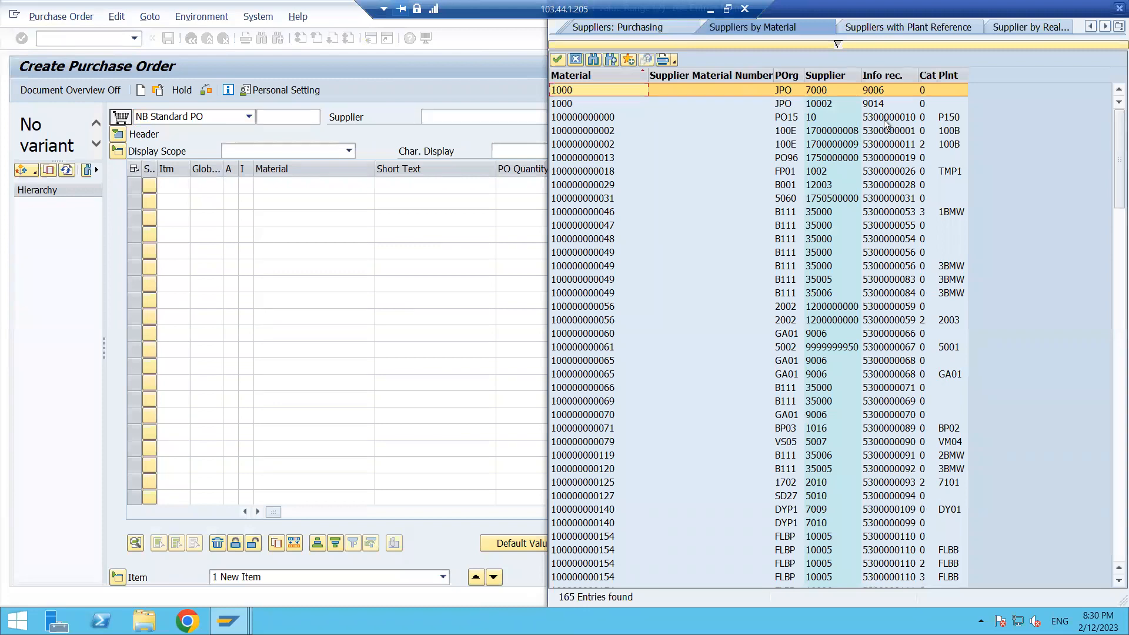
left_click(1119, 27)
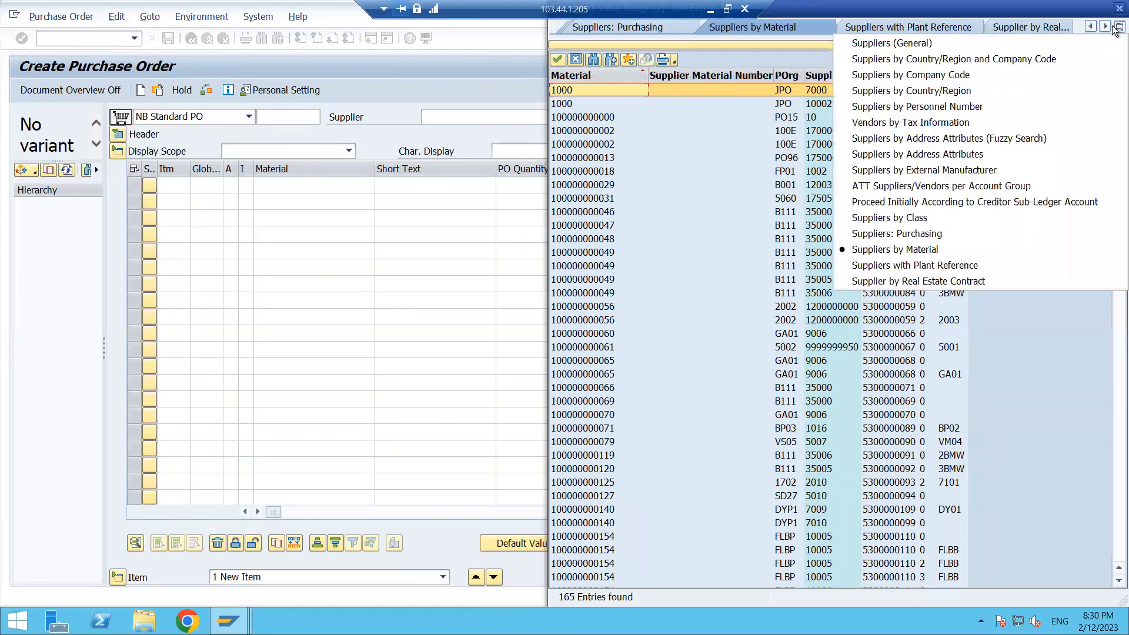
left_click(934, 234)
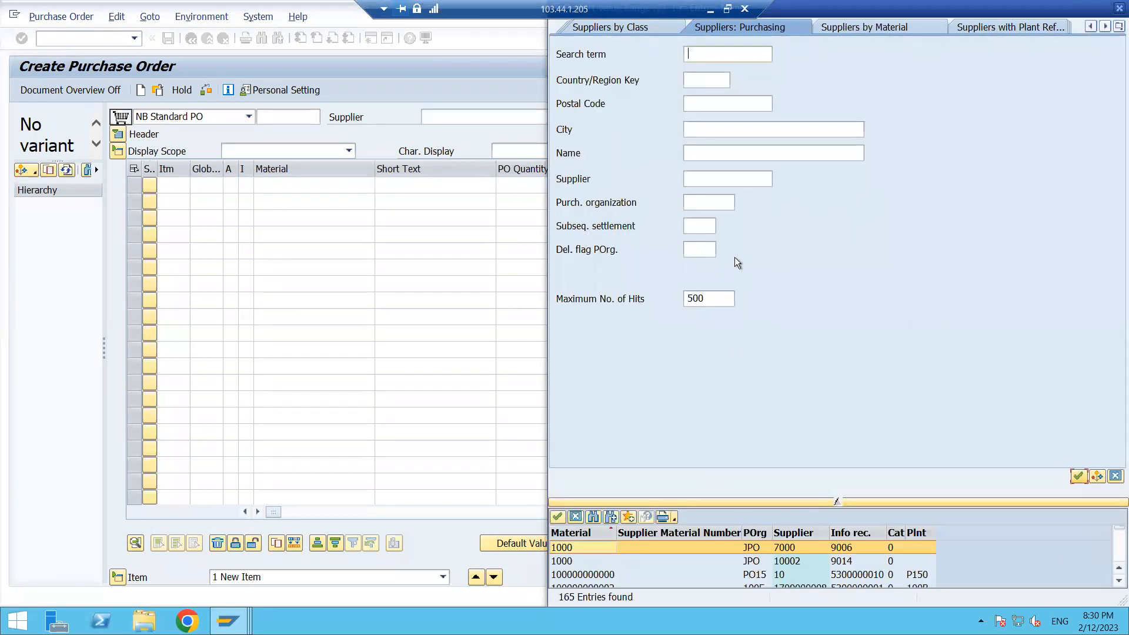
left_click(708, 206)
type("mrp0")
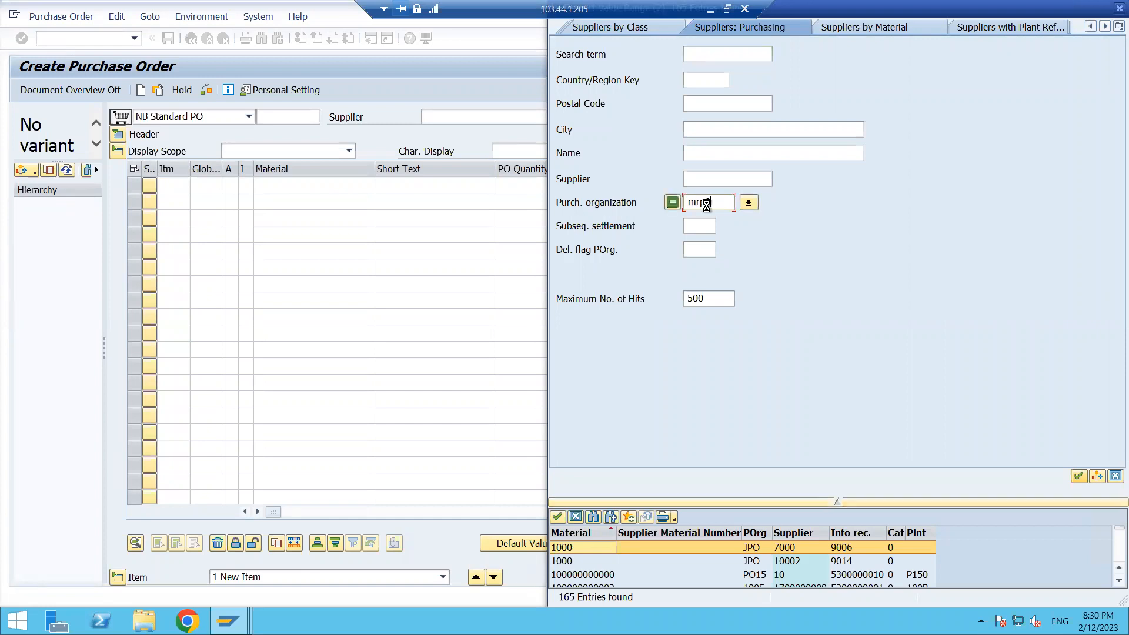
key("Return")
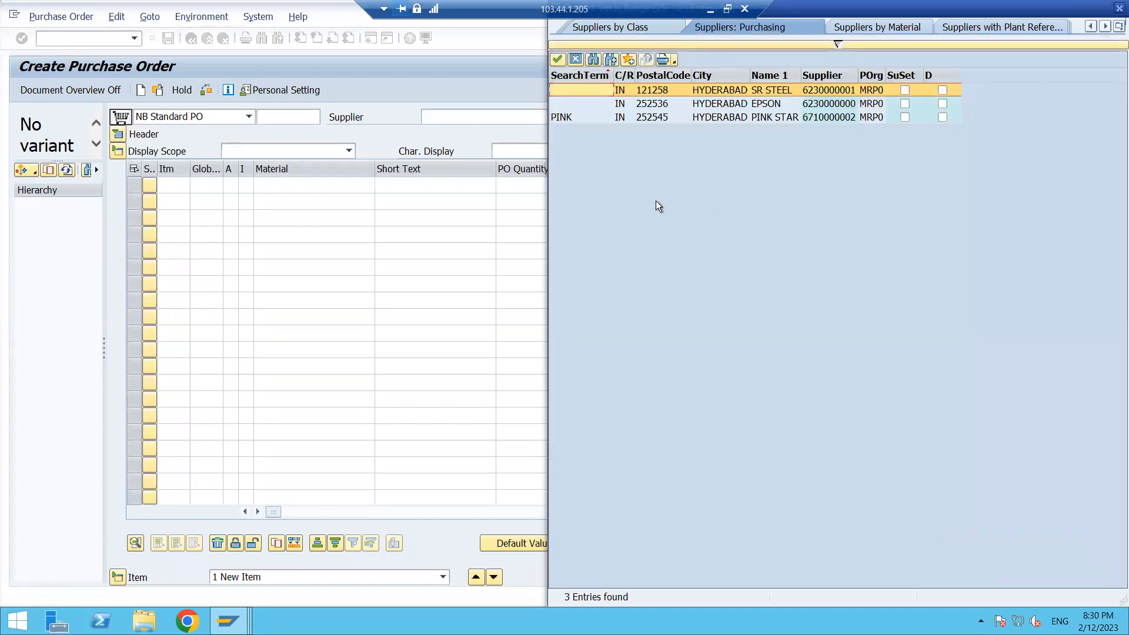
double_click(695, 104)
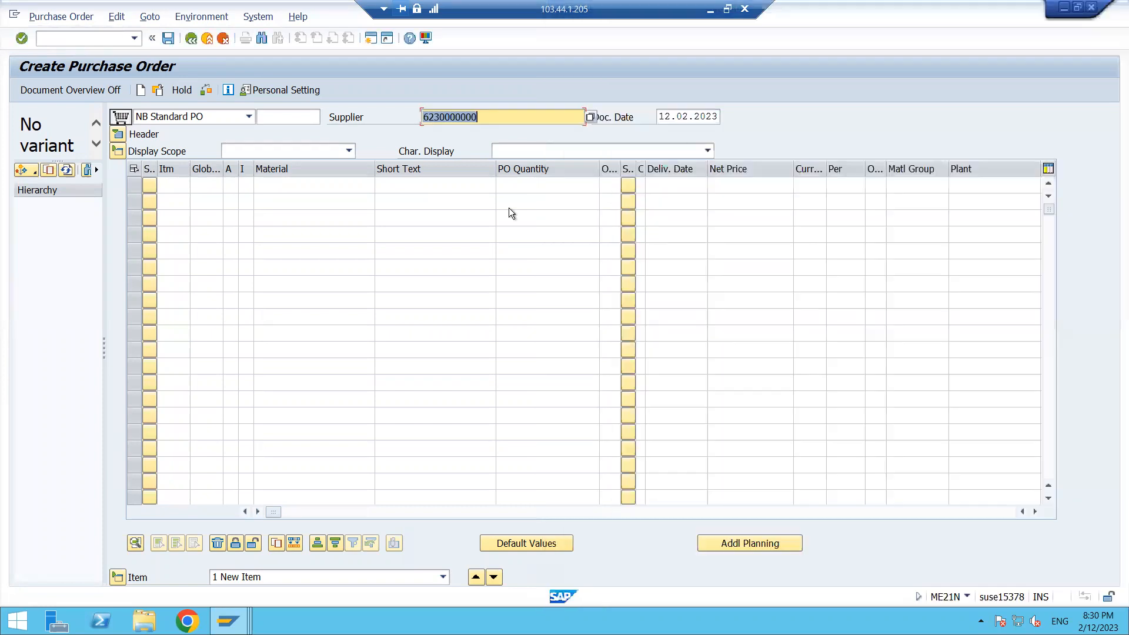
key("Return")
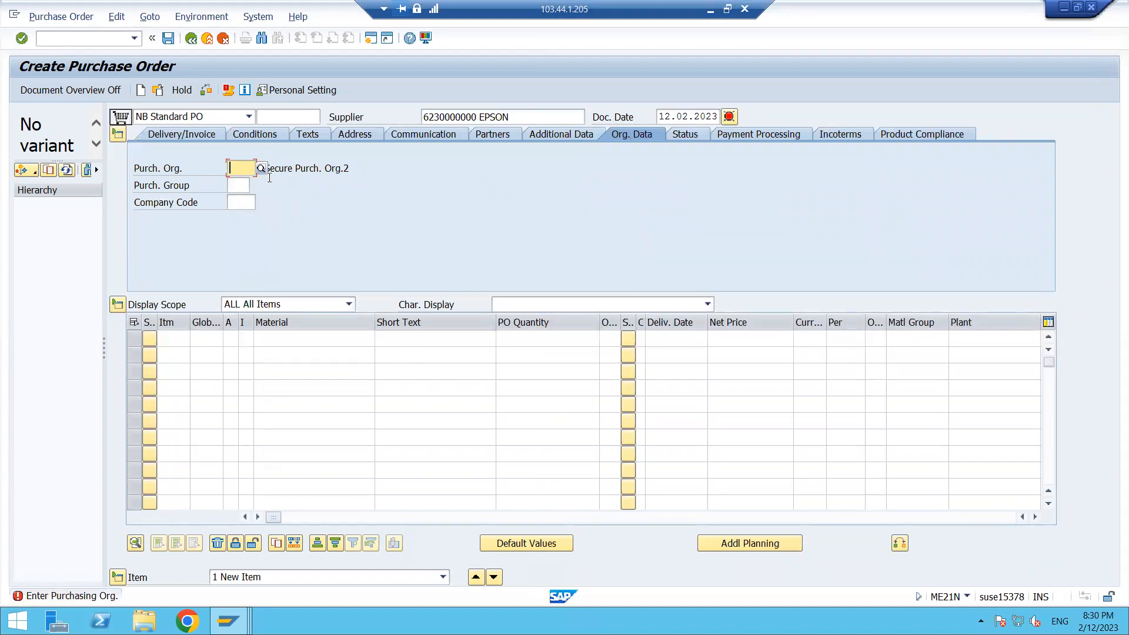
- Set the order's organizational data to purchasing organization MRP0, purchasing group 001 and company code MR12
left_click(243, 169)
left_click(239, 186)
type("001")
key("Return")
left_click(246, 182)
key("Return")
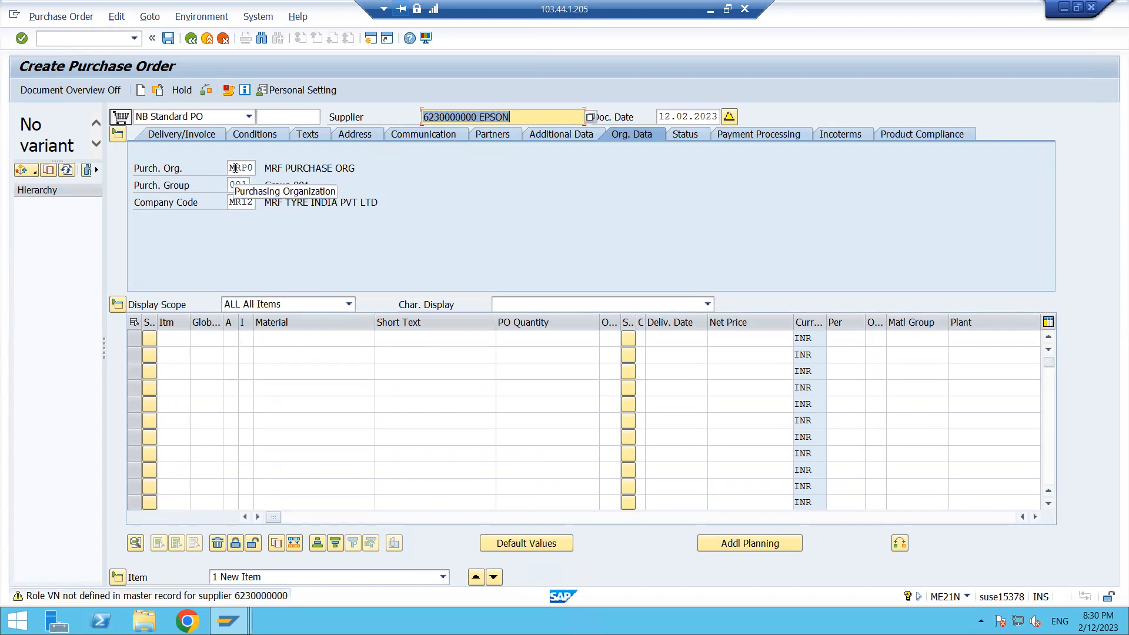
- Search materials by plant 5555 and choose DELL LAPTOP-110 for the first order item
left_click(362, 339)
left_click(380, 339)
left_click(296, 260)
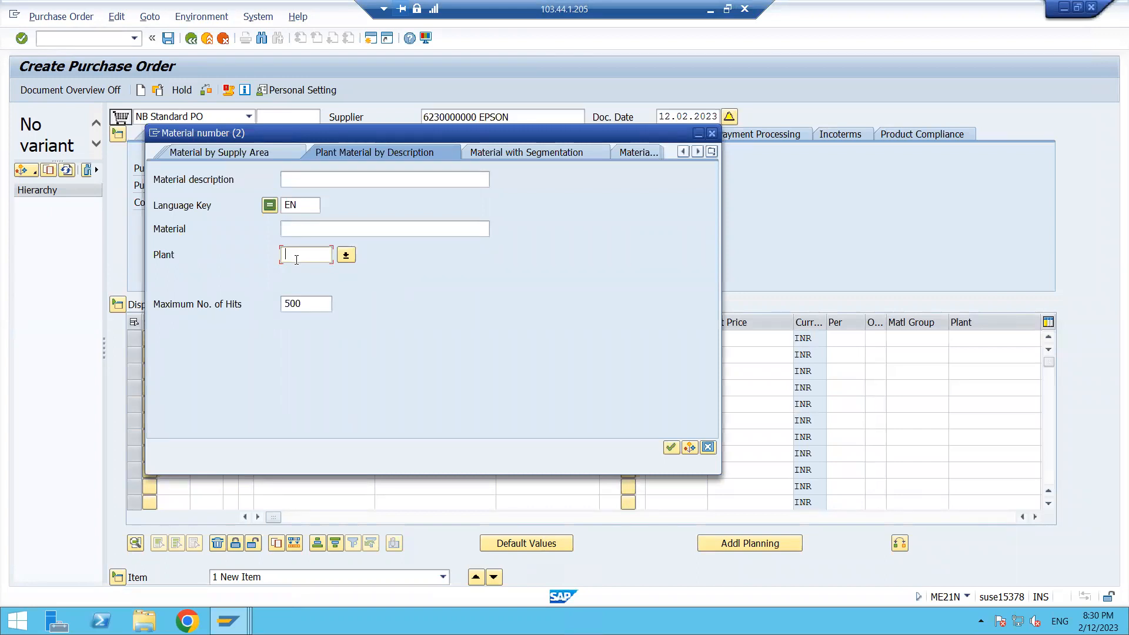
type("5555")
key("Return")
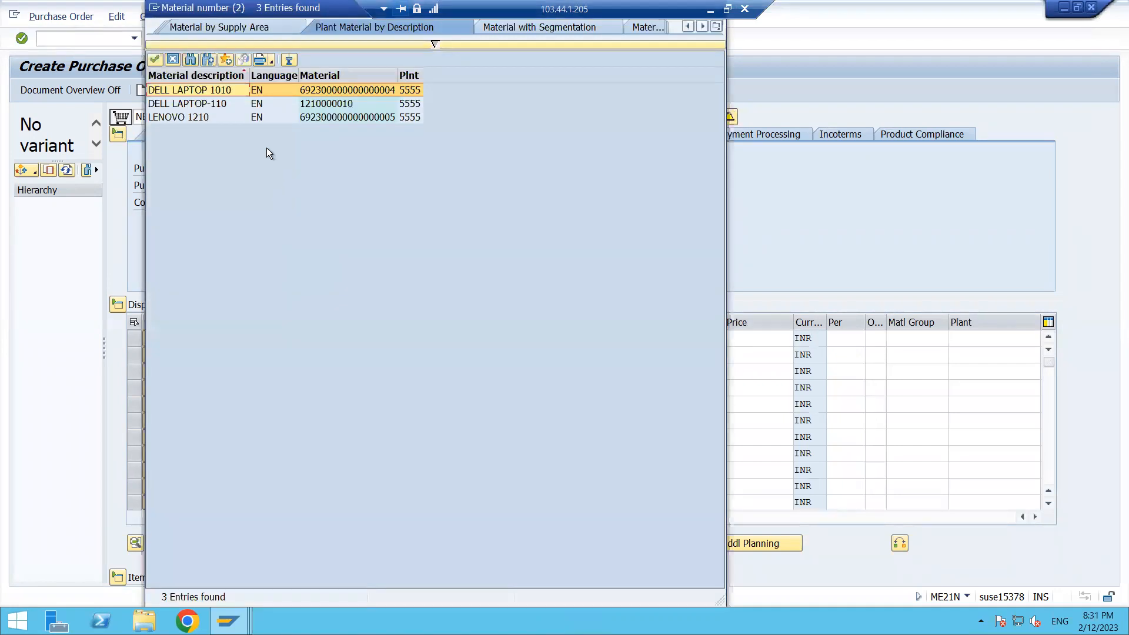
double_click(235, 103)
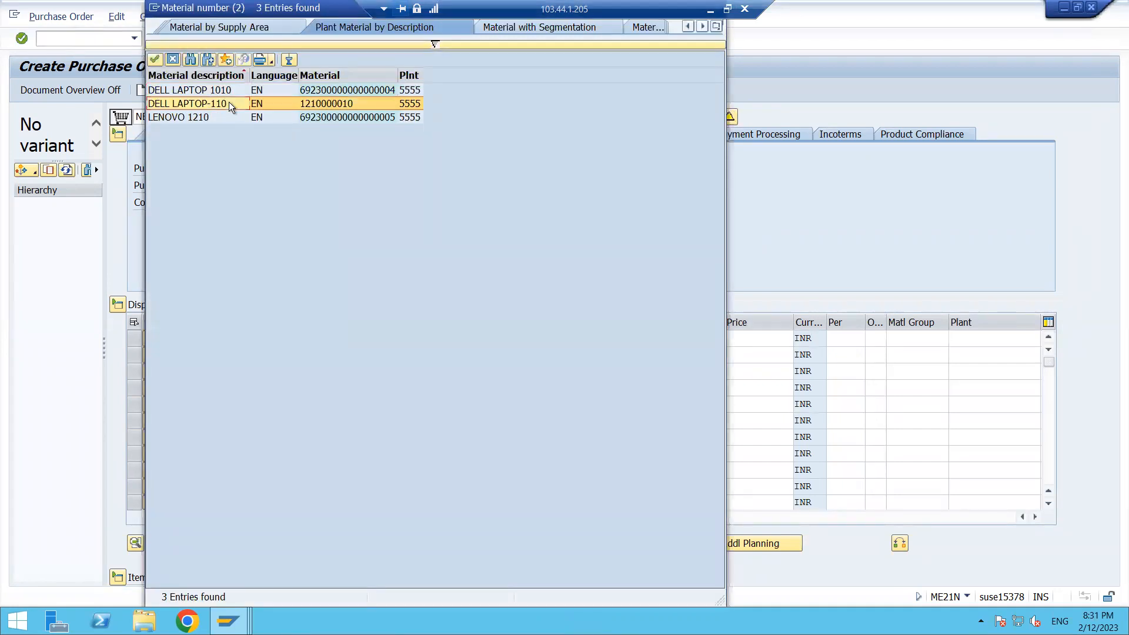
- Set the PO quantity of the DELL LAPTOP-110 item to 100
left_click(557, 337)
type("100")
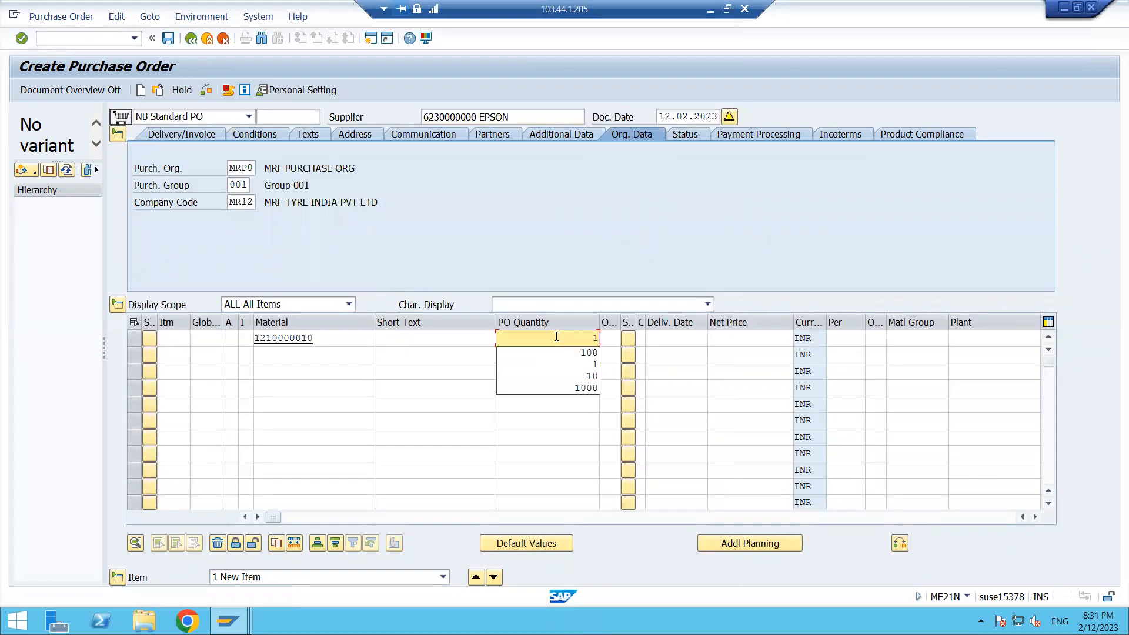
key("Tab")
key("Tab")
key("Tab")
key("Tab")
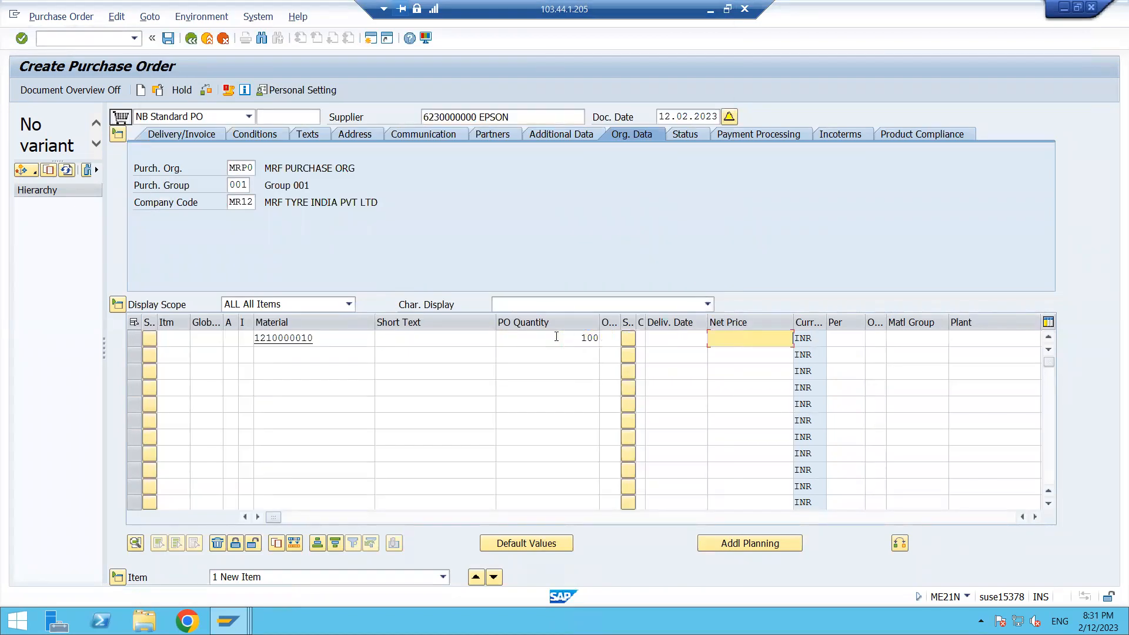
- Set the laptop item's net price to 10 and its plant to 5555, and have the order item checked
type("10")
key("Tab")
key("Tab")
key("Tab")
key("Tab")
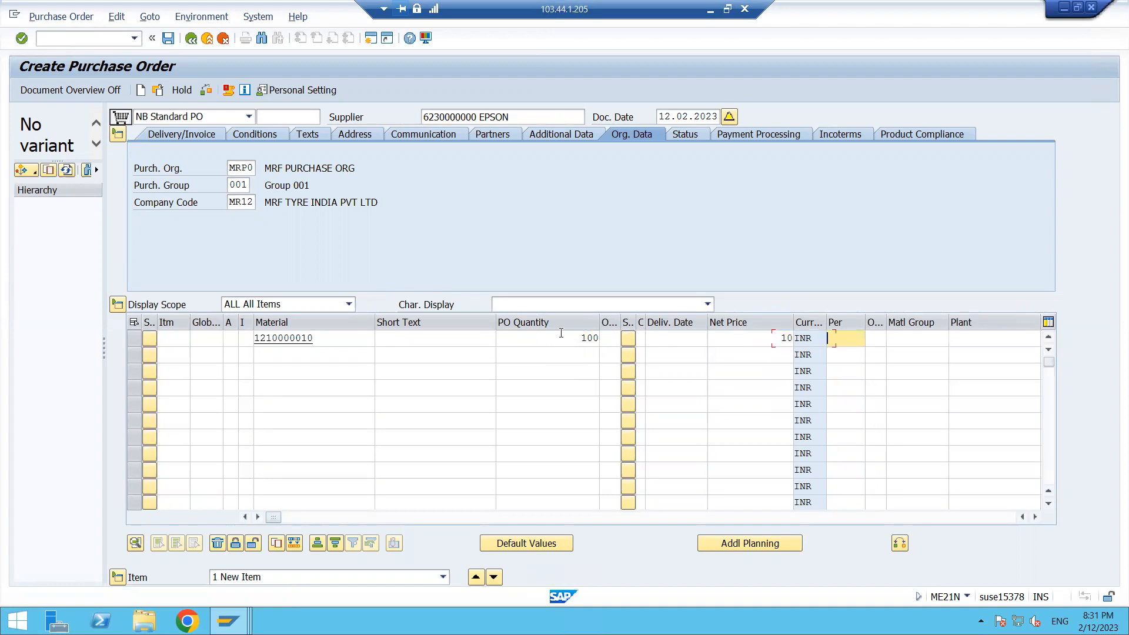
type("5555")
key("Return")
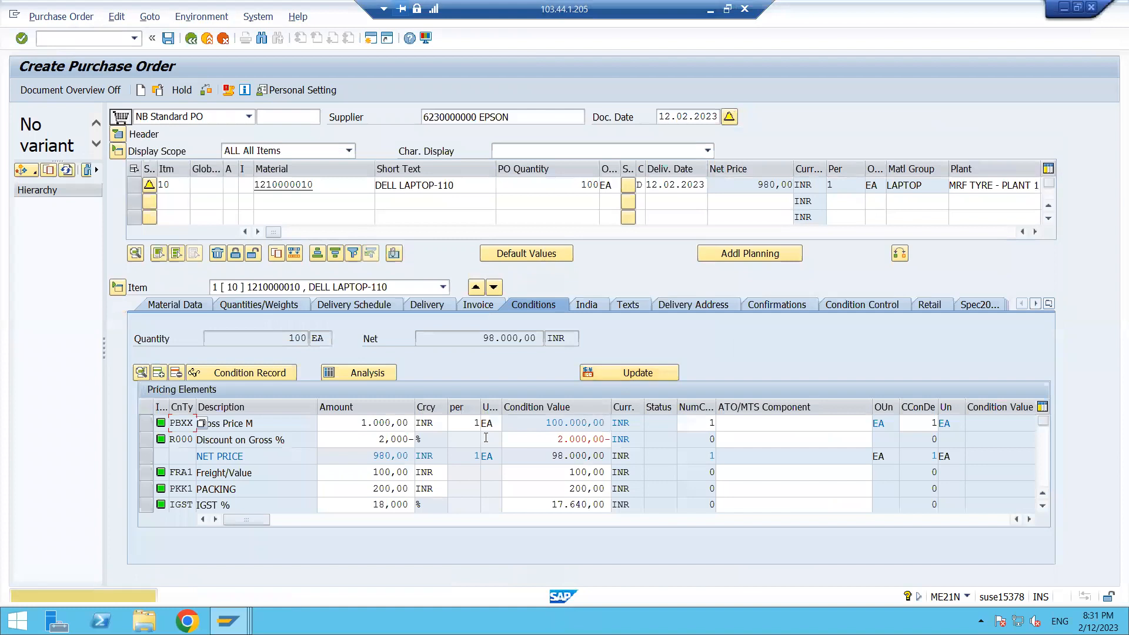
- Review the item's pricing conditions and open the pricing analysis to check which procedure is applied
key("Down")
key("Down")
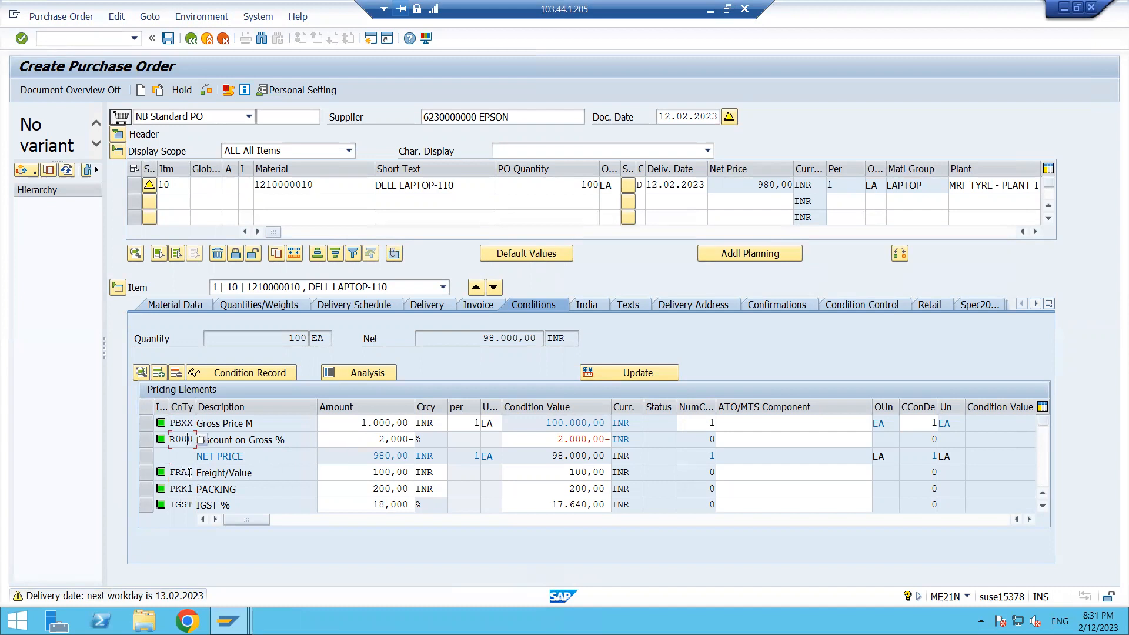
left_click(189, 504)
left_click(344, 373)
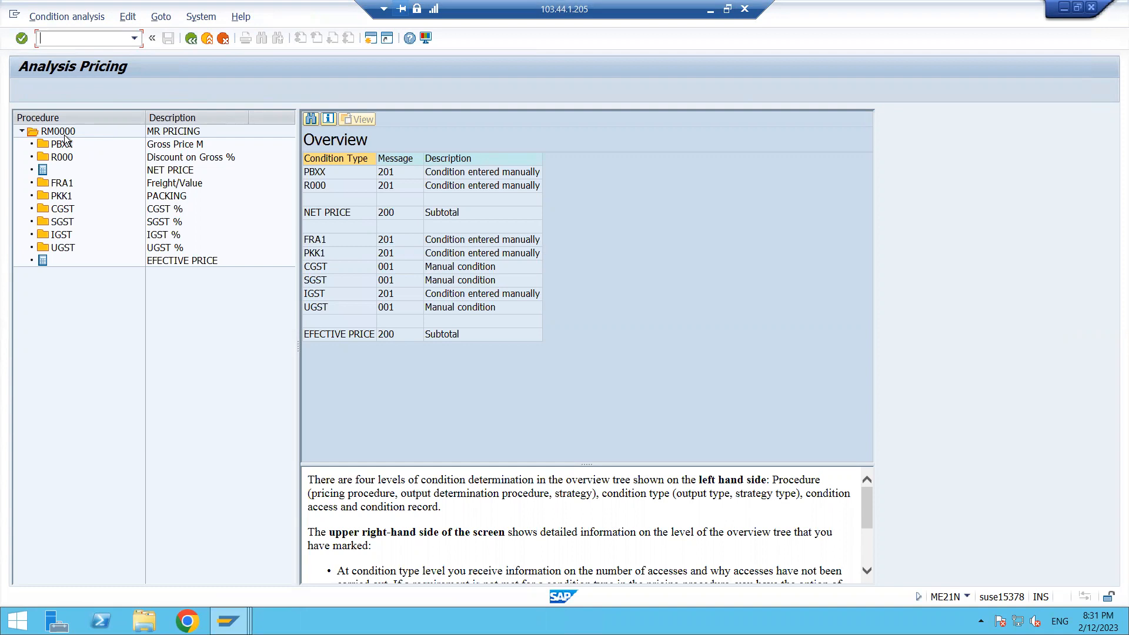
- Leave the remote session for the pricing procedure workbook in Excel and select the ZM1230 procedure name in cell A3
left_click(228, 621)
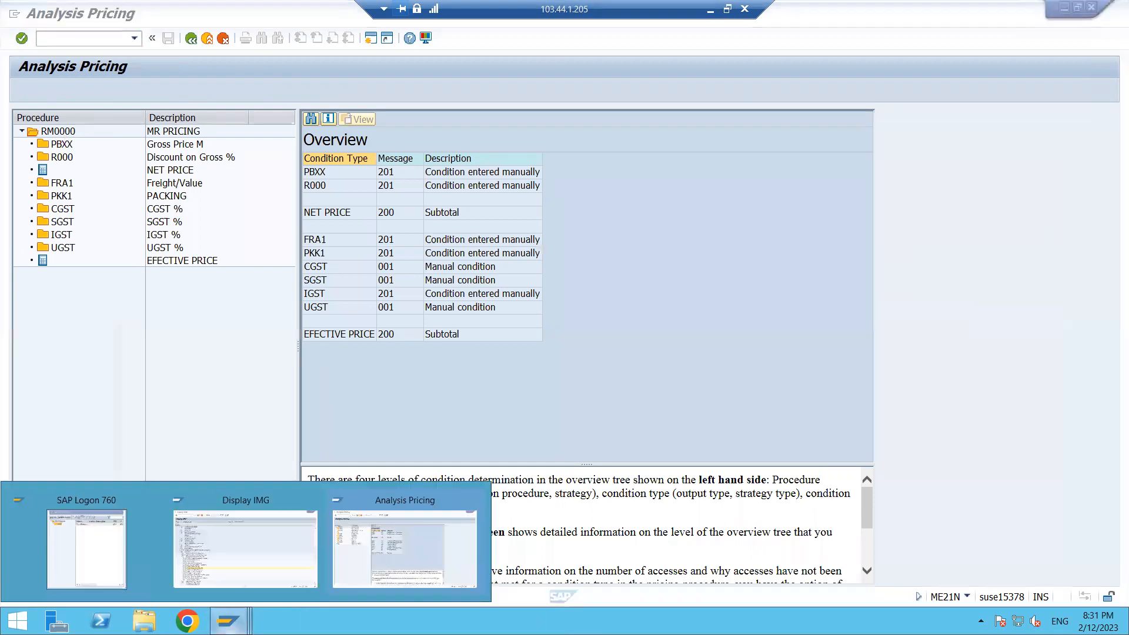
left_click(250, 569)
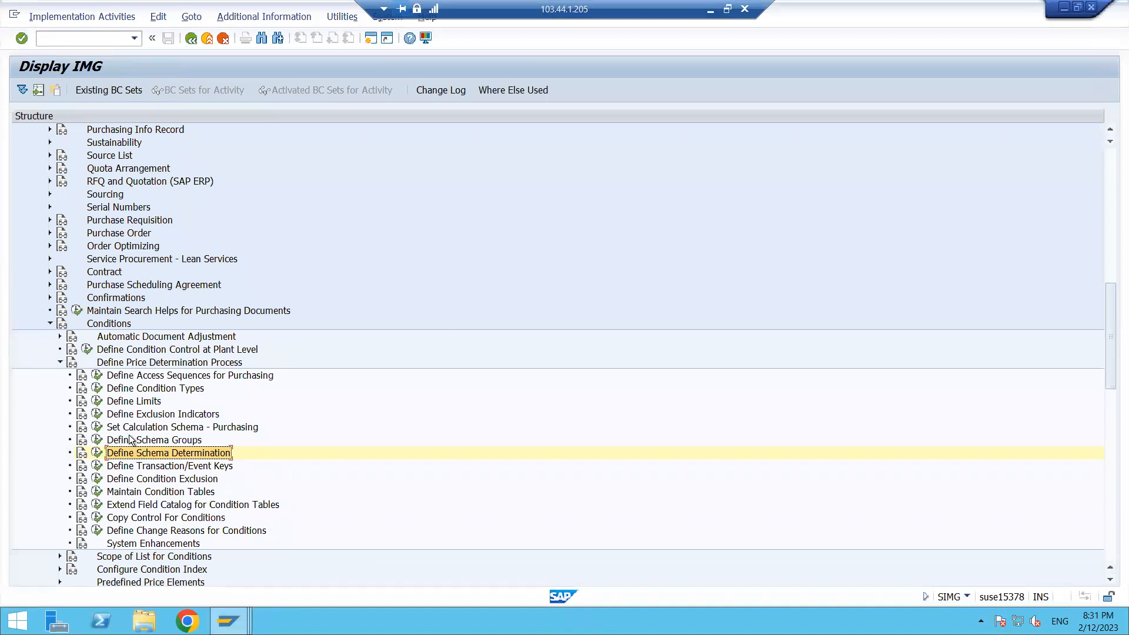
left_click(710, 10)
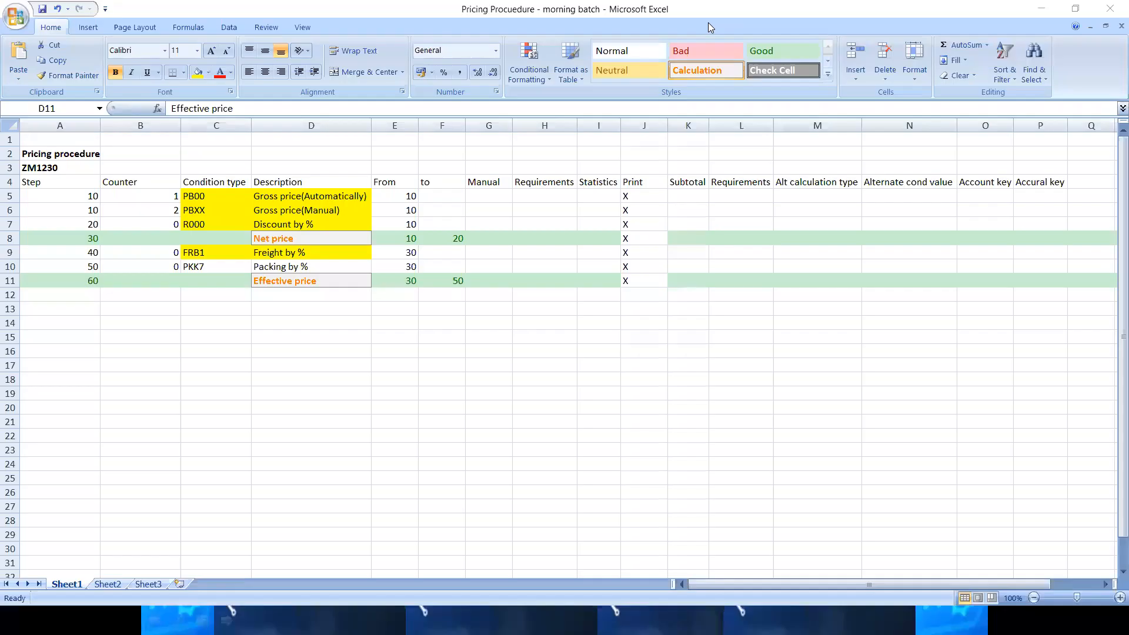
left_click(50, 169)
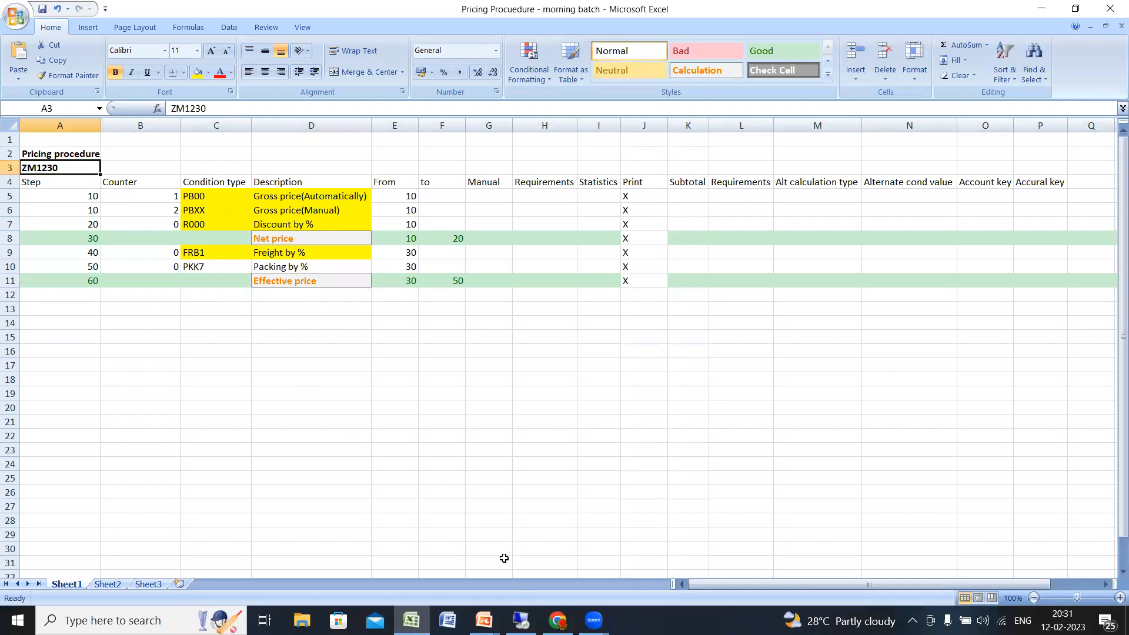
- Return to the pricing analysis in the remote SAP session and exit the purchase order without saving it
left_click(520, 620)
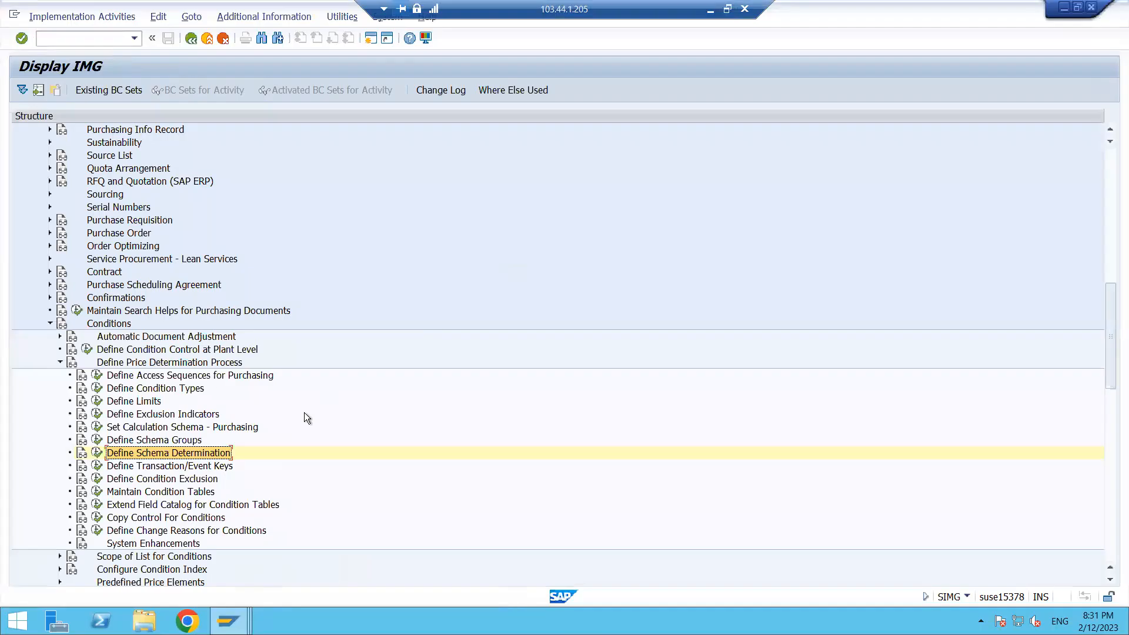
mouse_move(228, 621)
left_click(406, 541)
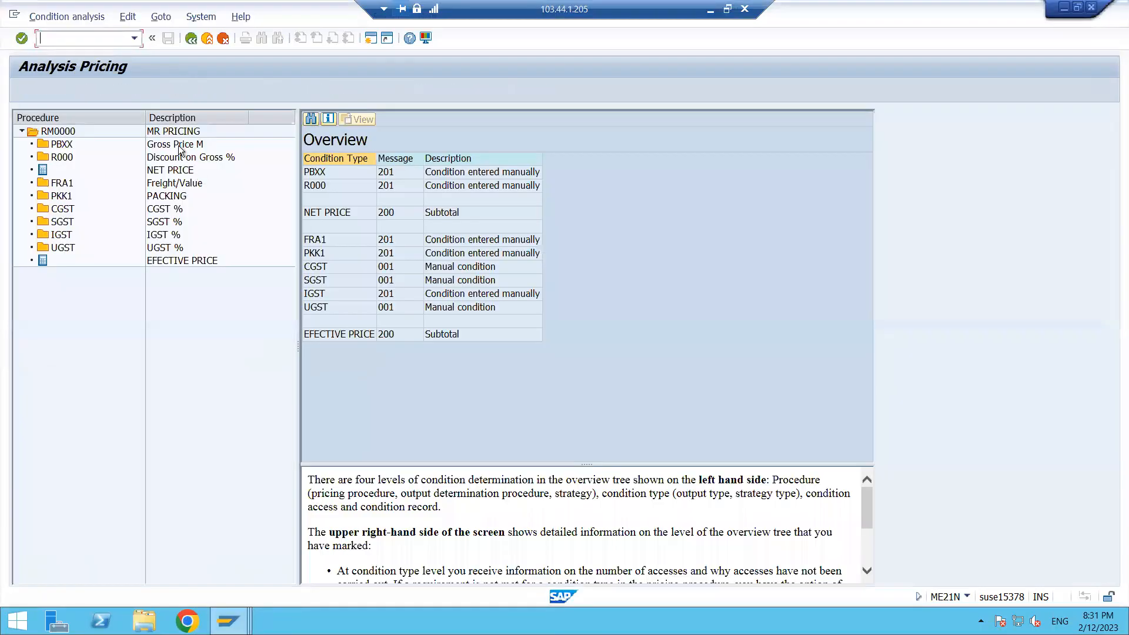
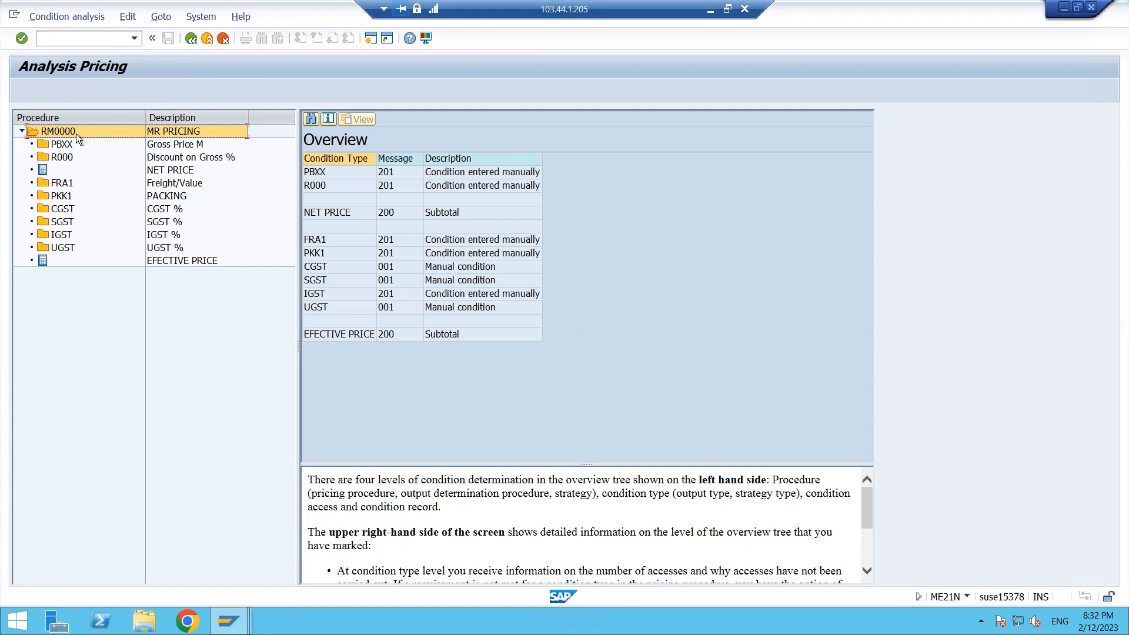
left_click(190, 38)
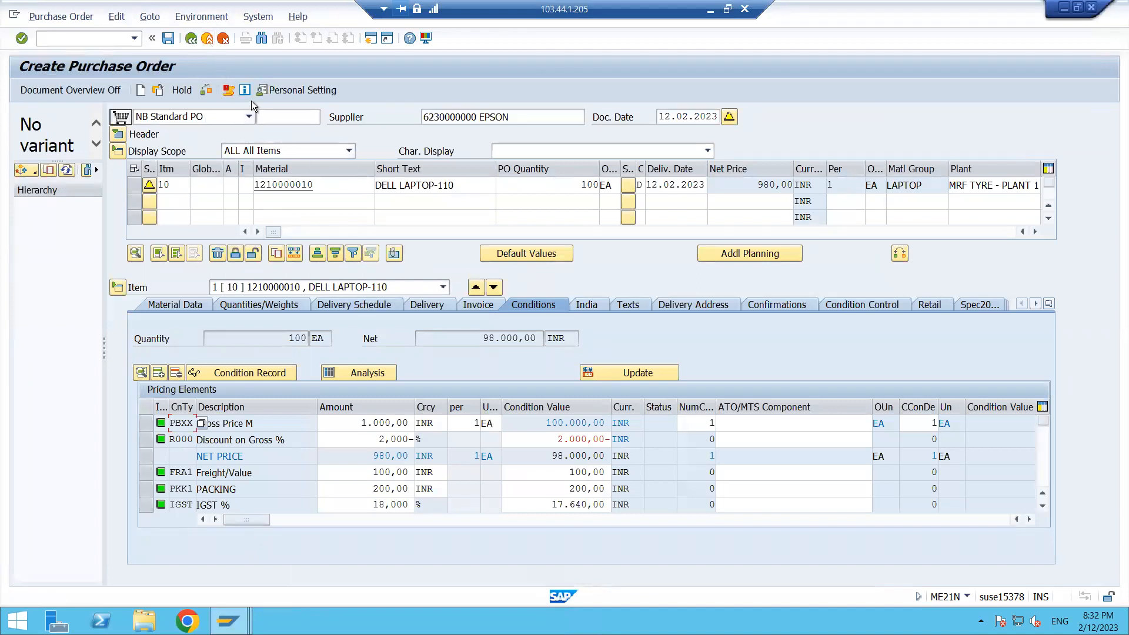
left_click(207, 39)
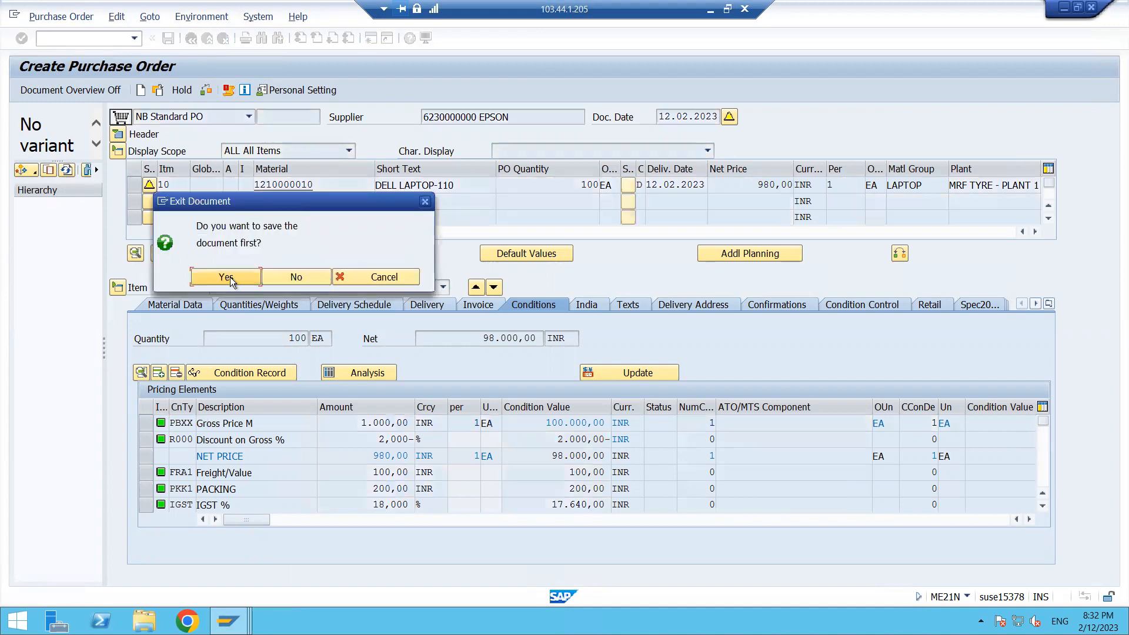
left_click(319, 274)
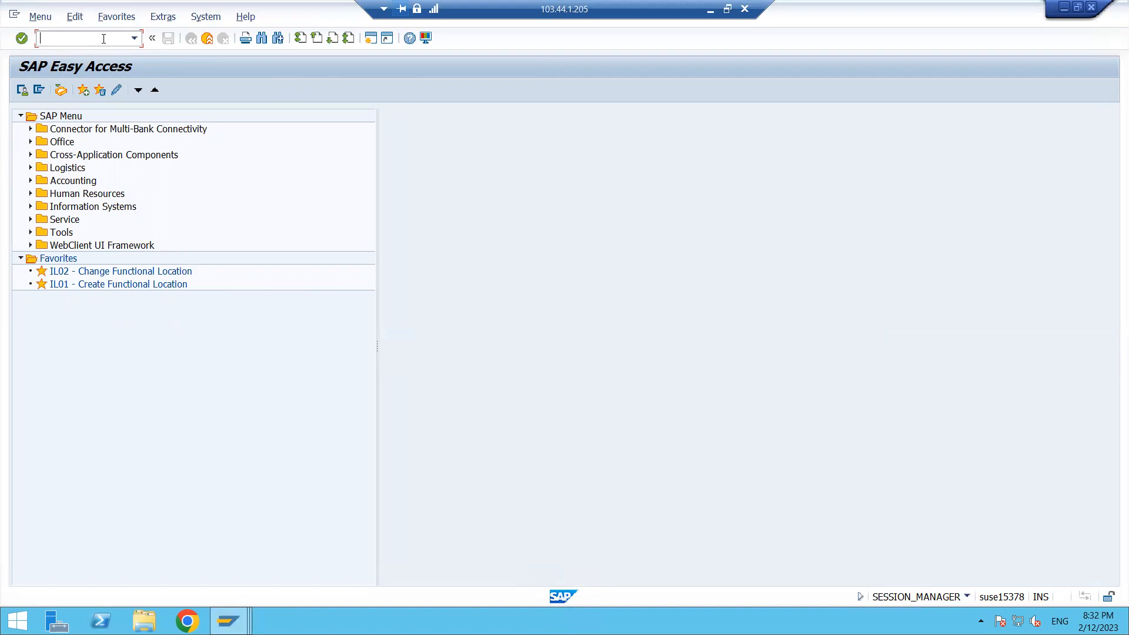
- Start supplier mass maintenance with transaction XK99, dismiss the table selection information, and show the list of maintainable fields
type("XK99")
key("Return")
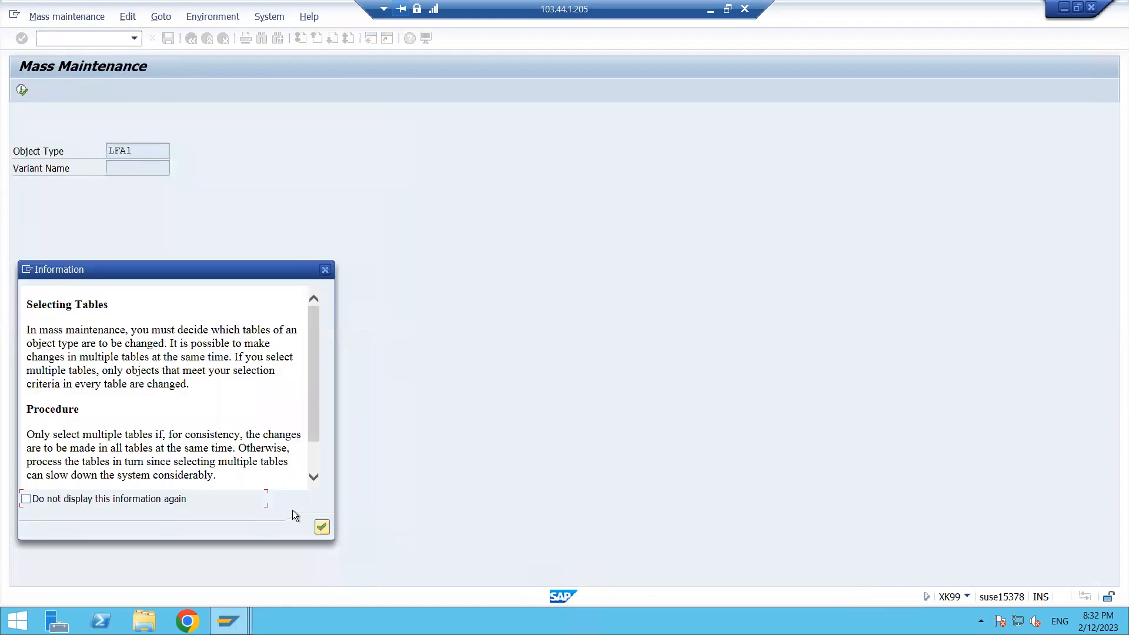
left_click(322, 527)
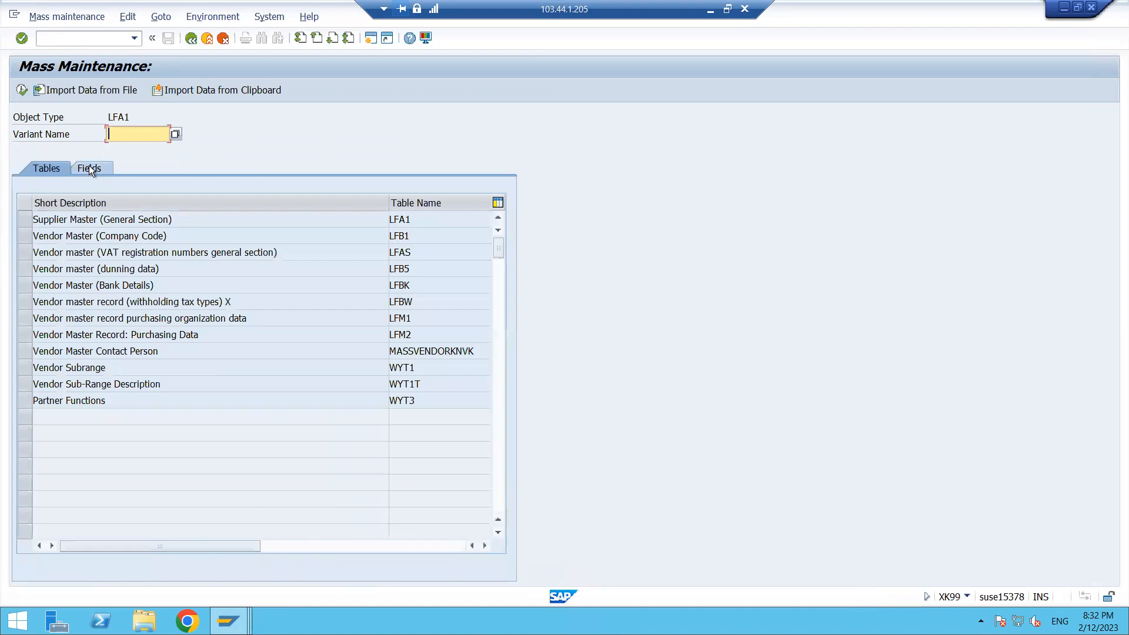
left_click(103, 168)
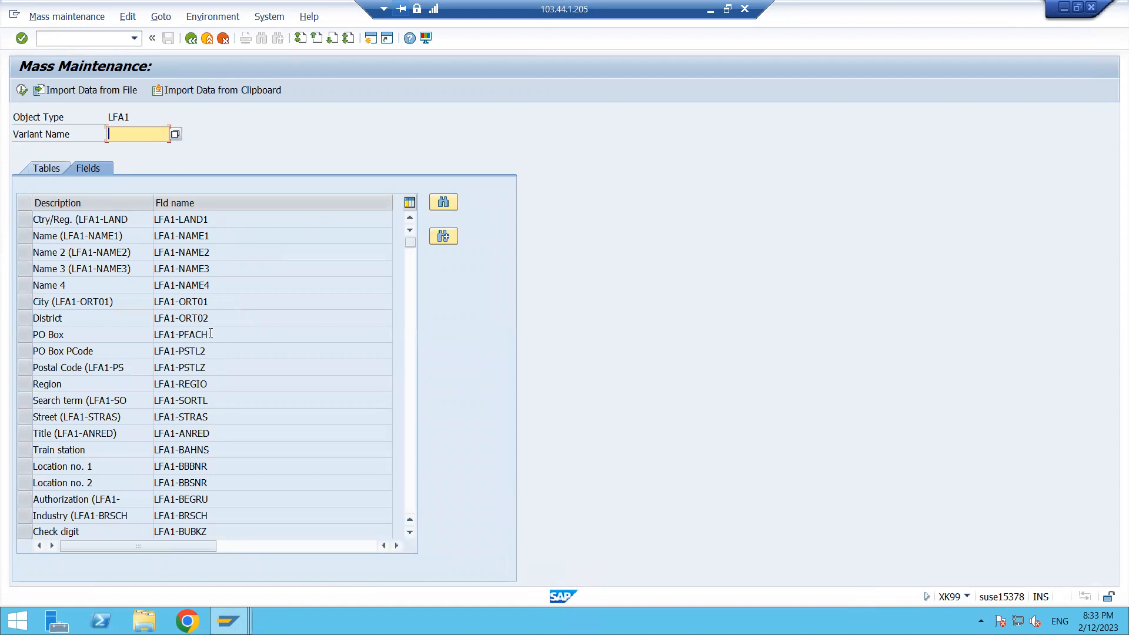
- Search the mass maintenance fields for LFM1-KALSK
left_click(441, 203)
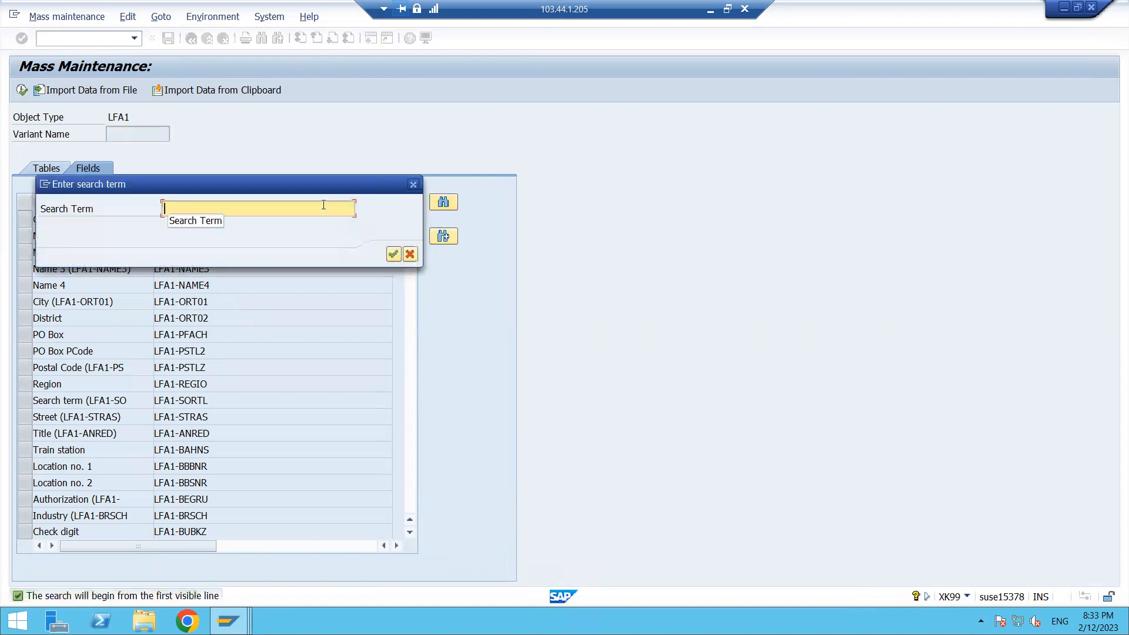
type("LFM")
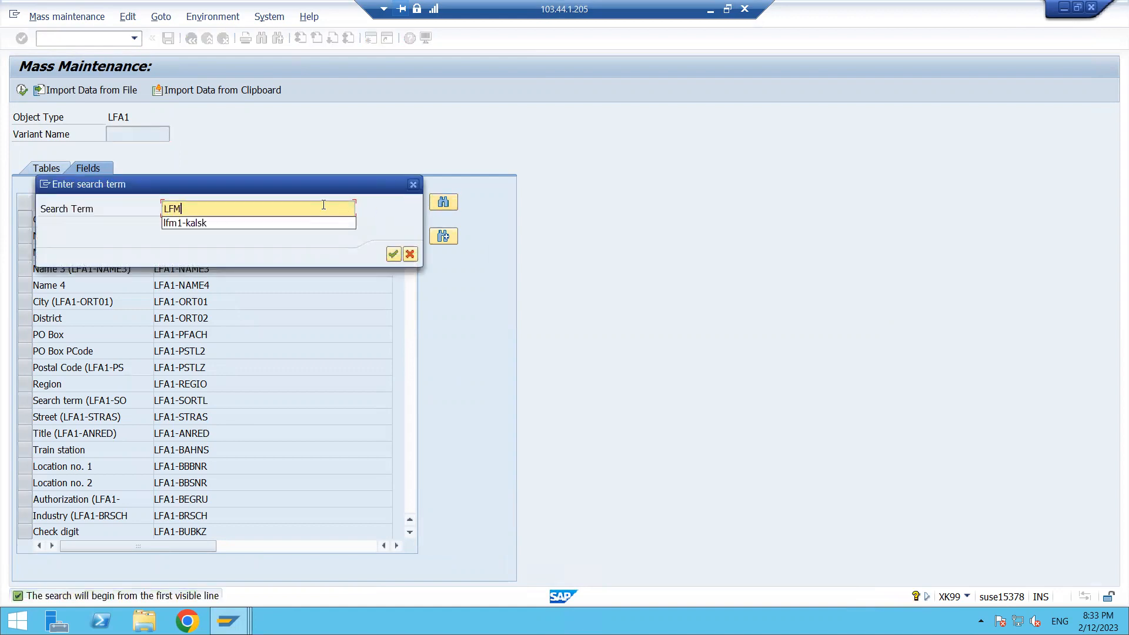
type("1-KALSK")
left_click(234, 209)
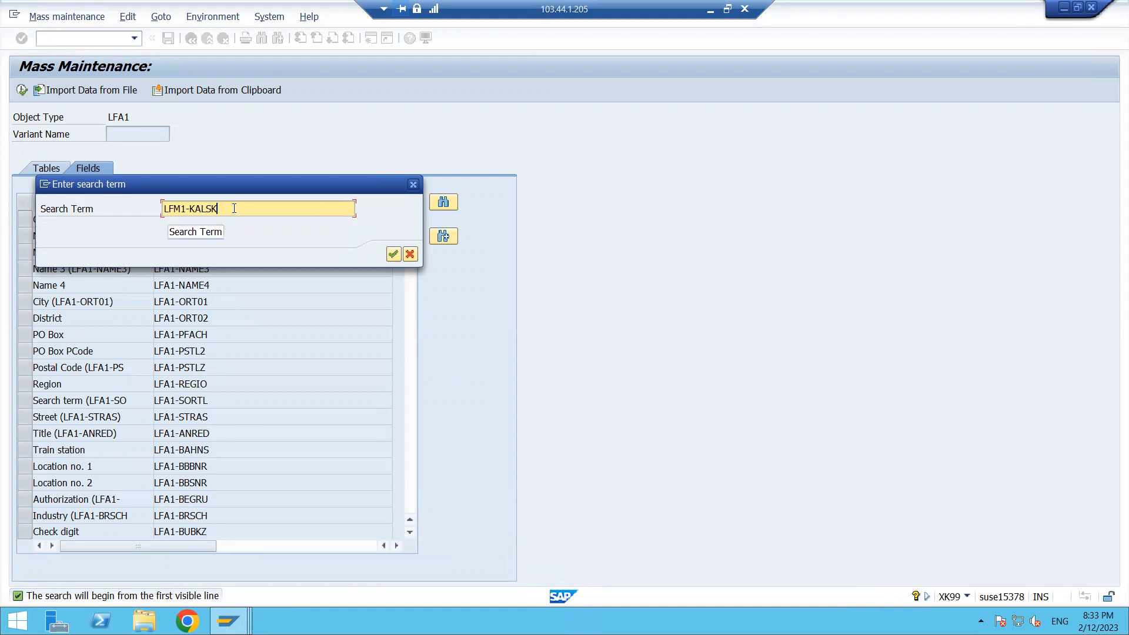
left_click(393, 254)
- Select the supplier schema group field LFM1-KALSK for mass change and proceed to the data record restrictions
left_click_drag(220, 222, 151, 221)
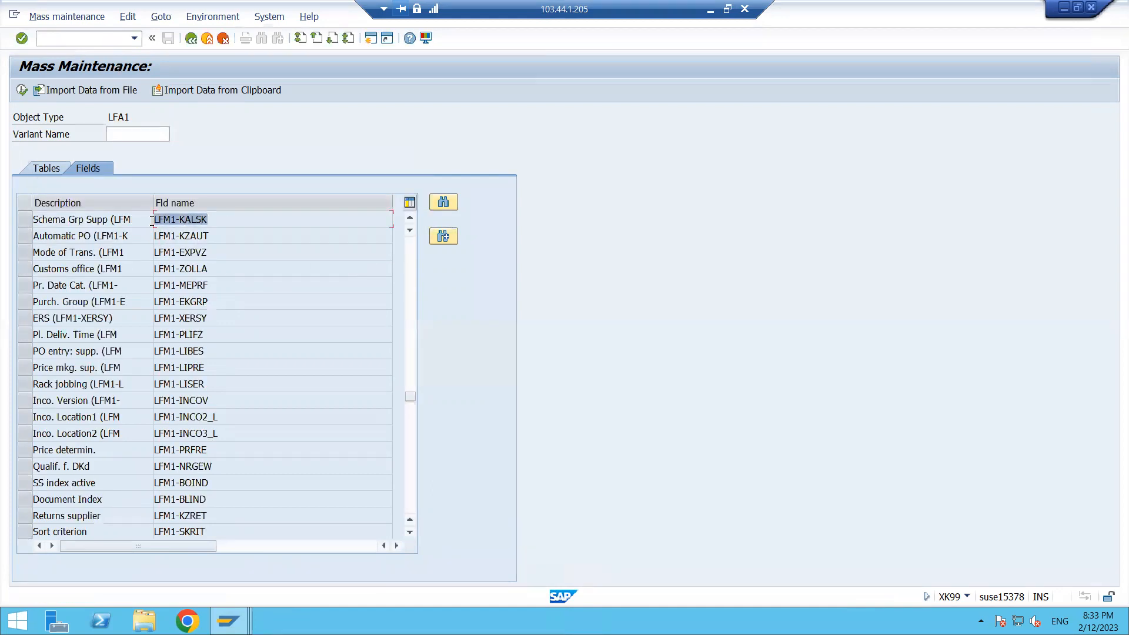
left_click(182, 219)
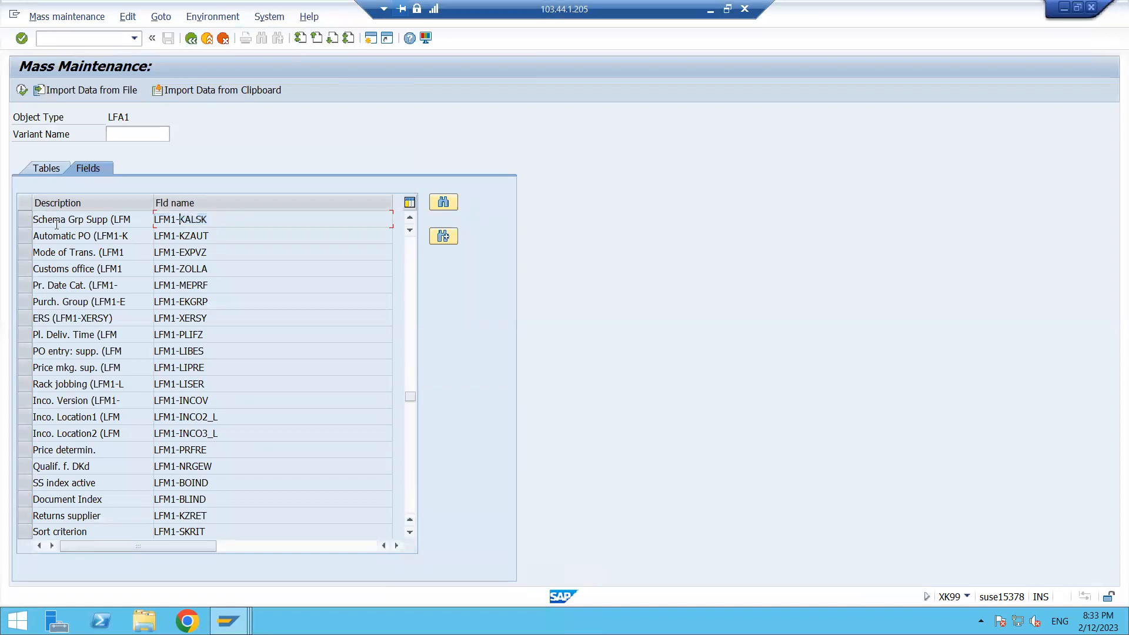
left_click(24, 221)
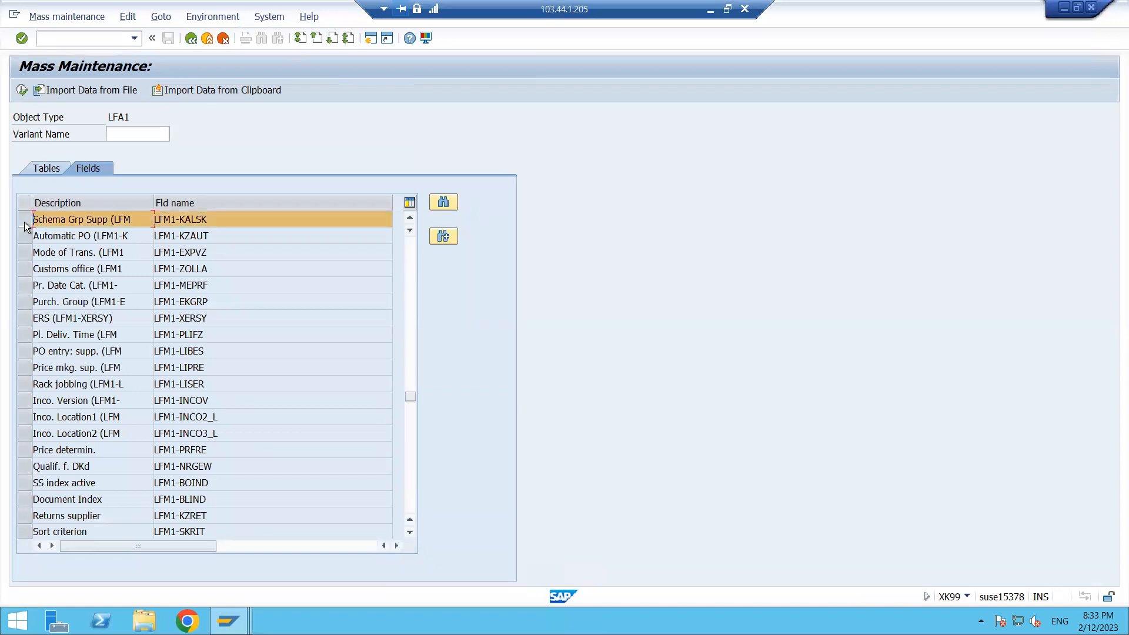
left_click(22, 90)
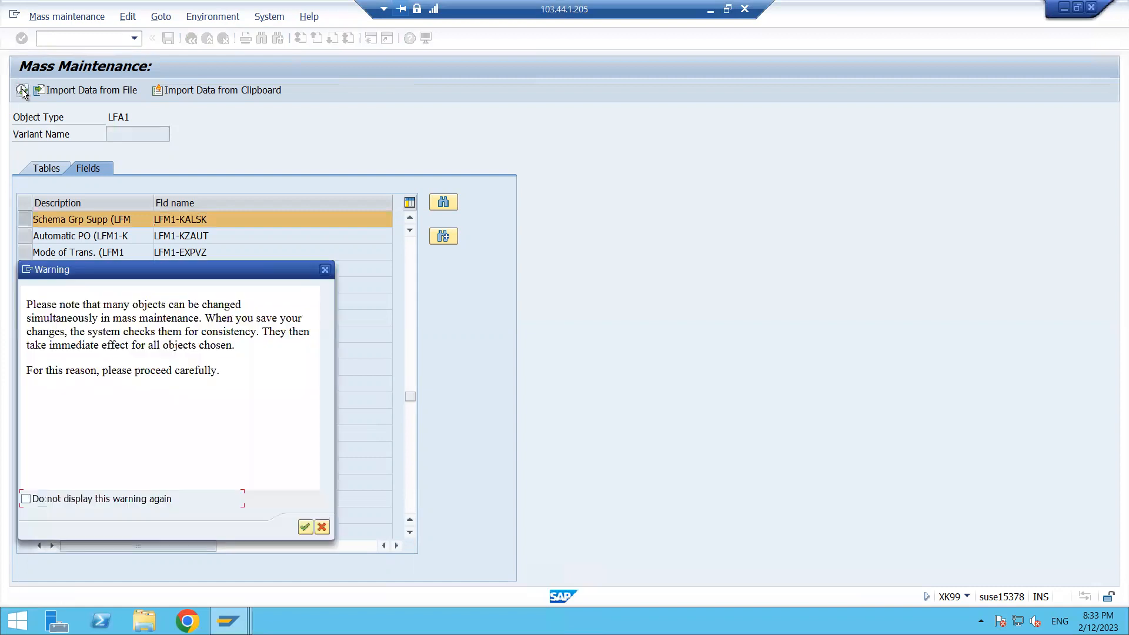
left_click(305, 527)
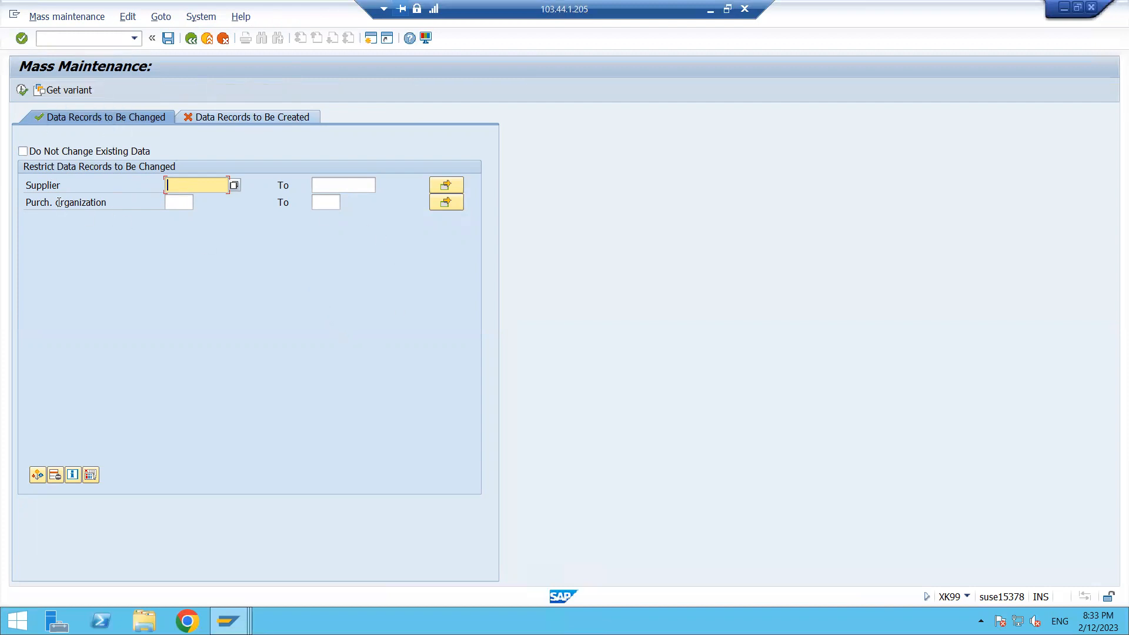
- Restrict the records to purchasing organization MRP0 and list the matching suppliers
left_click(180, 204)
left_click(198, 203)
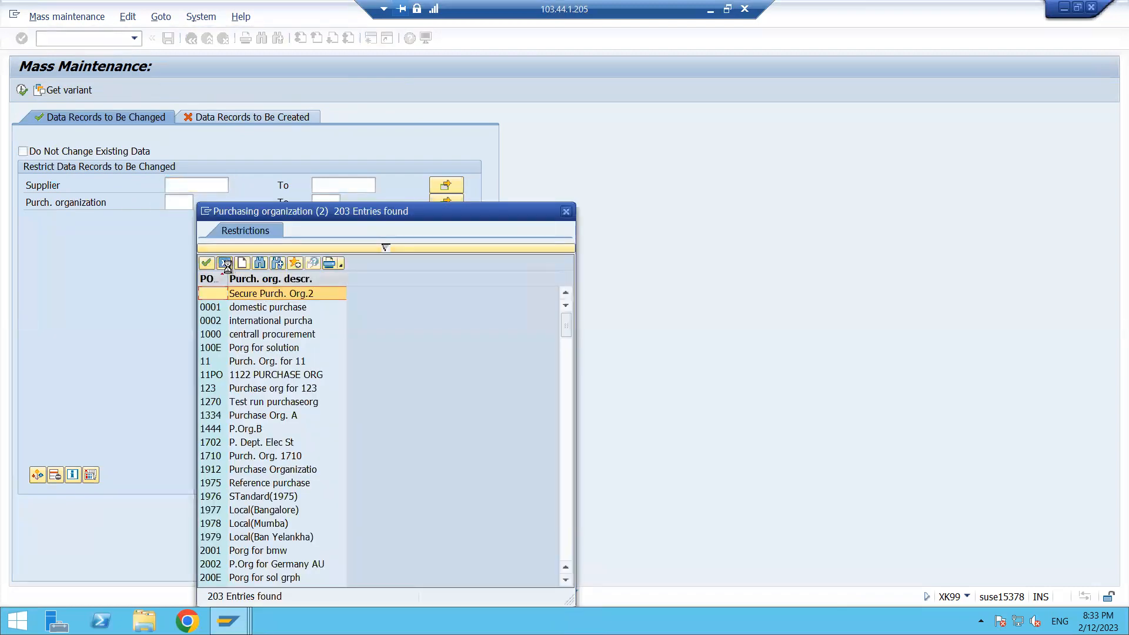
left_click(224, 263)
type("MRP")
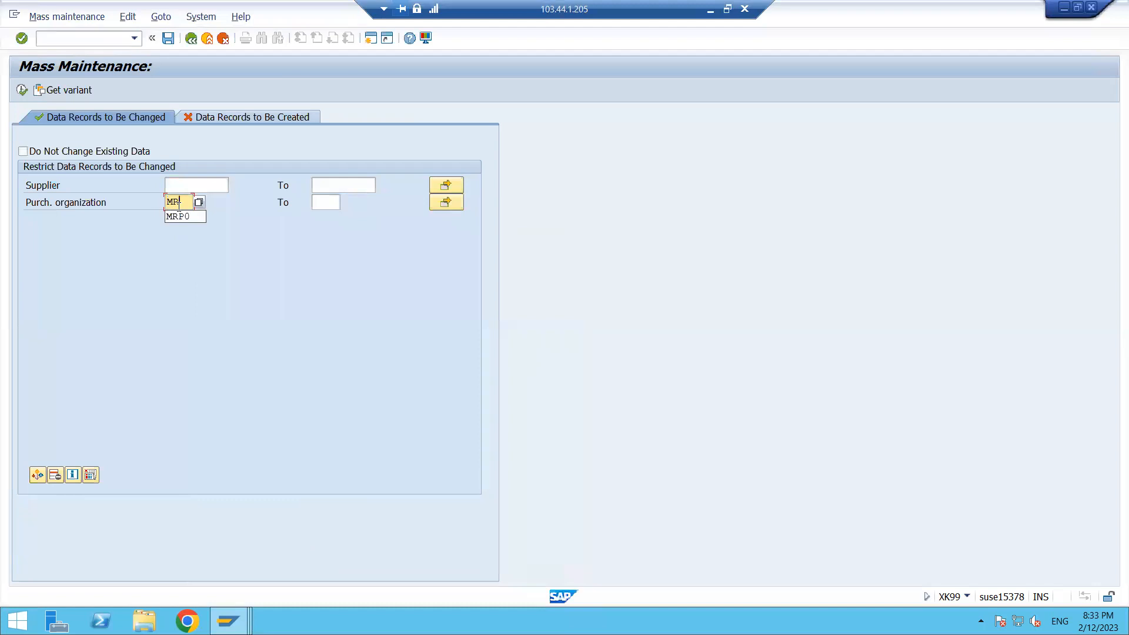
type("0")
key("Return")
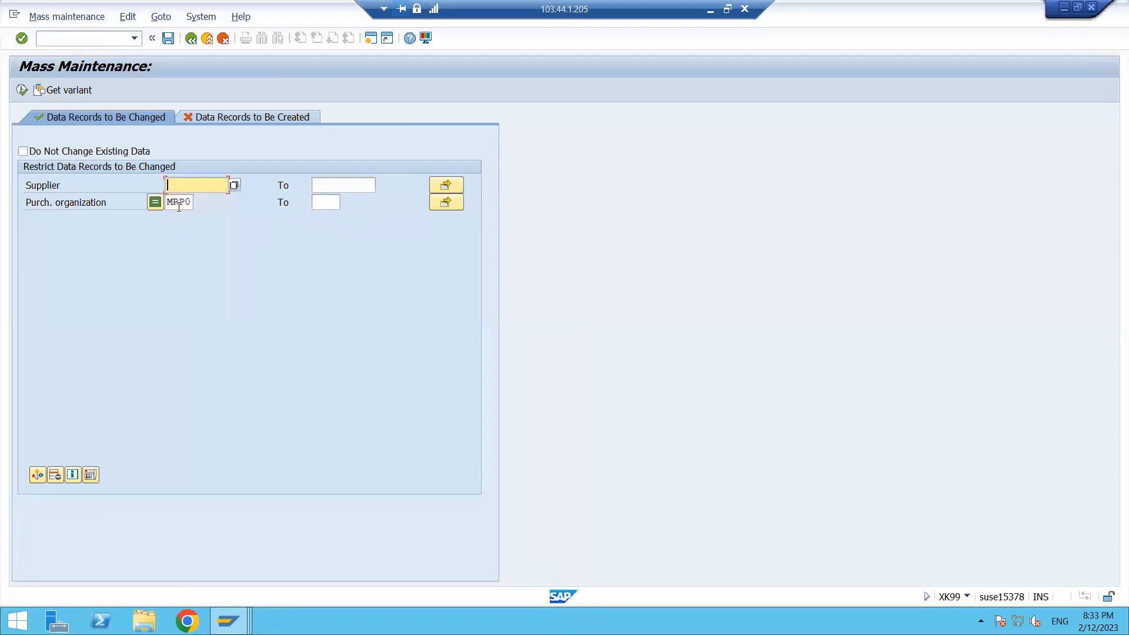
left_click(22, 90)
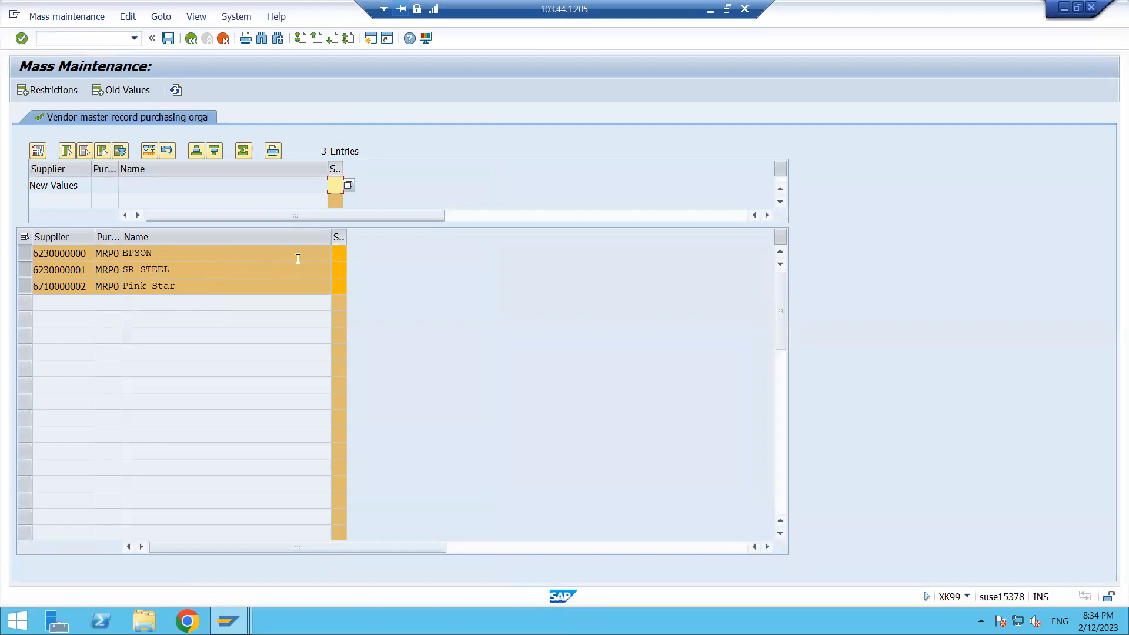
- Check the schema group cells of the suppliers EPSON, SR STEEL and Pink Star
left_click(339, 257)
left_click(340, 271)
left_click(342, 286)
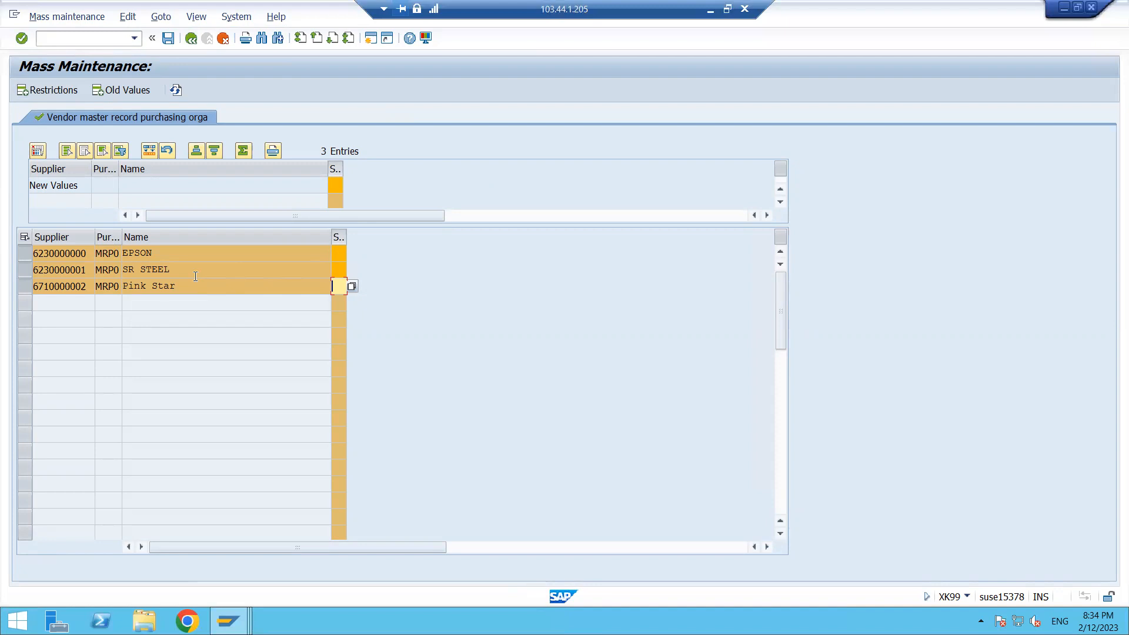
left_click(342, 254)
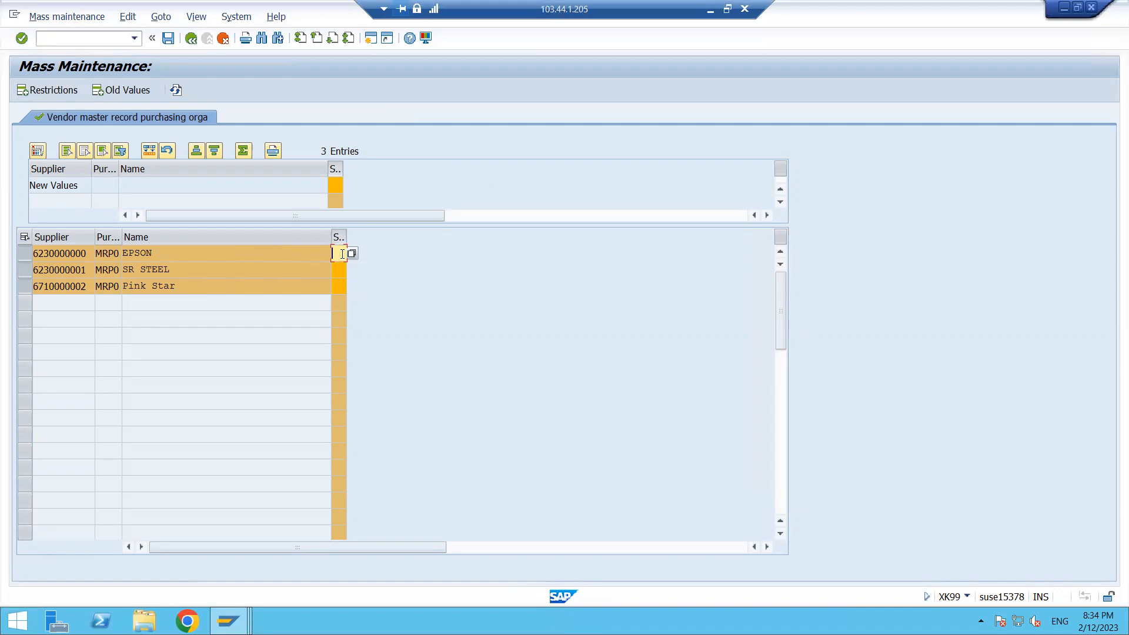
left_click(341, 270)
left_click(340, 286)
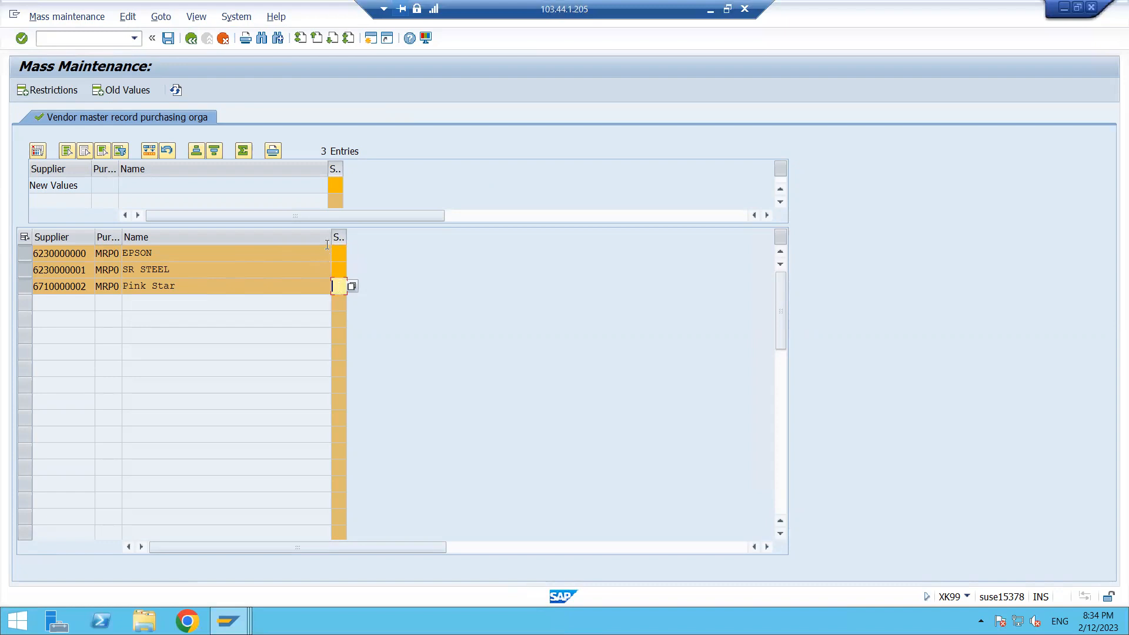
- Choose SG (MRF SCHEMA GROUP) as the new schema group value and apply it to all three listed suppliers
left_click(333, 185)
left_click(350, 186)
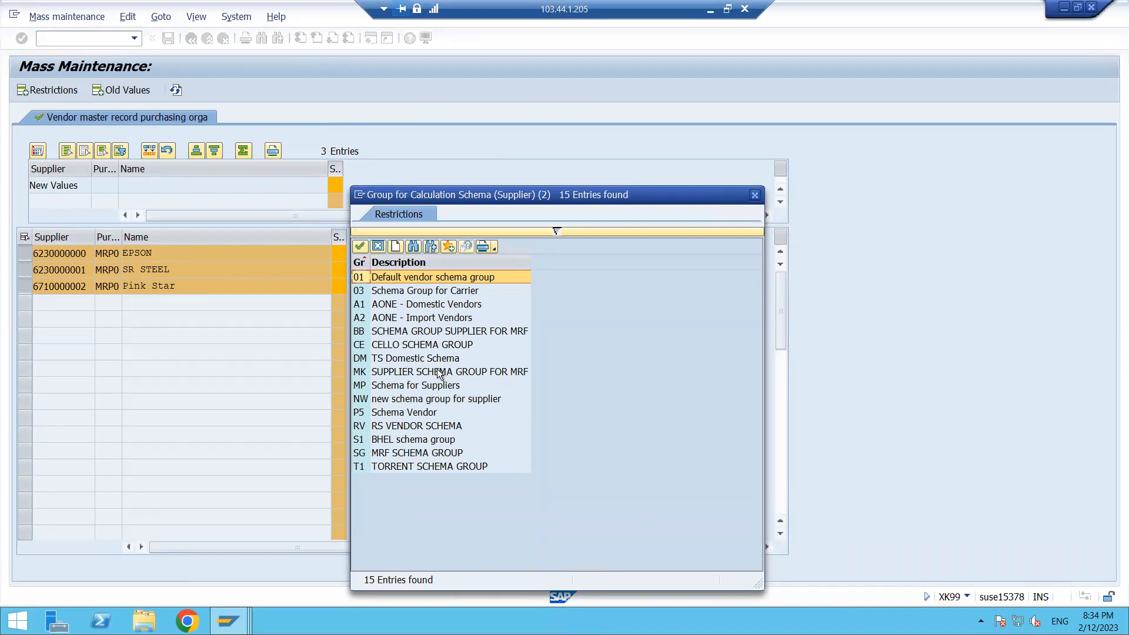
left_click(416, 457)
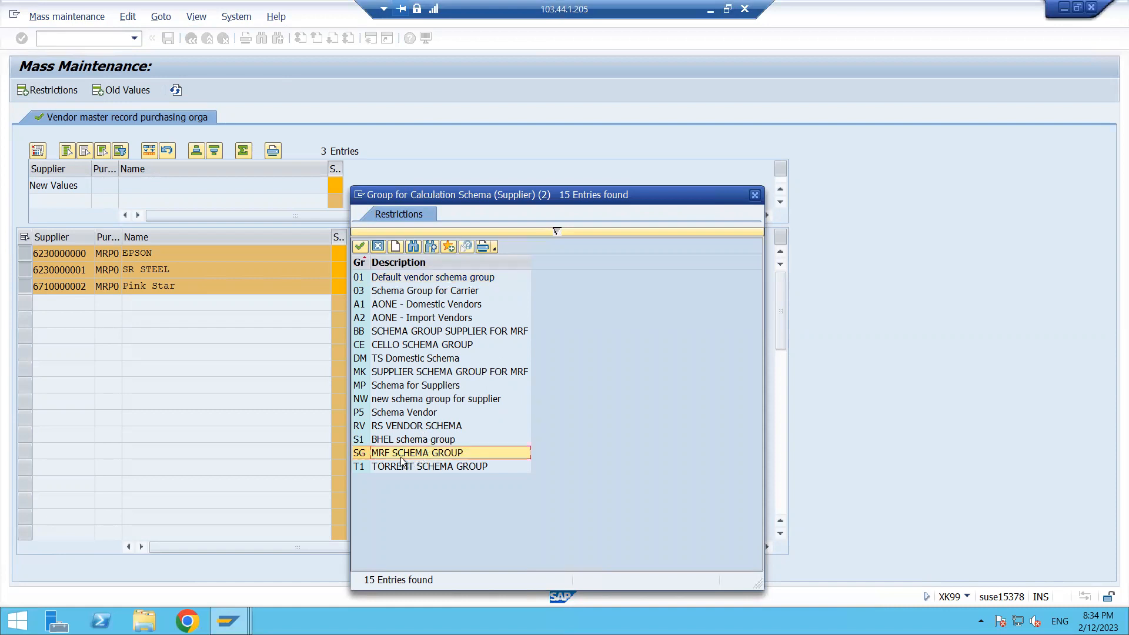
double_click(440, 459)
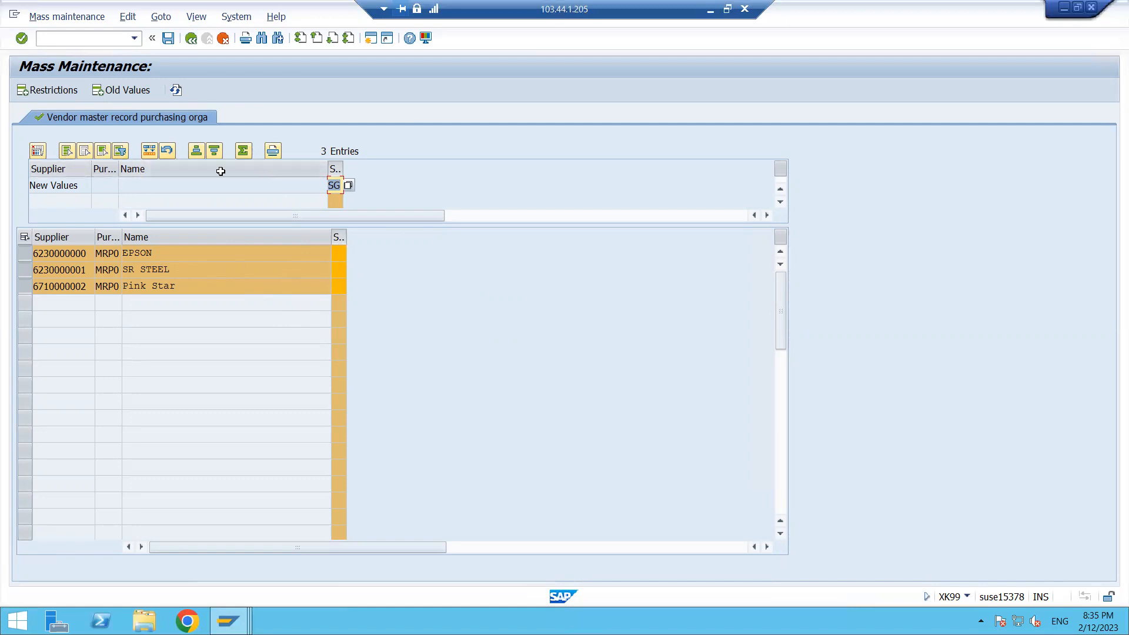
left_click(333, 185)
left_click(148, 153)
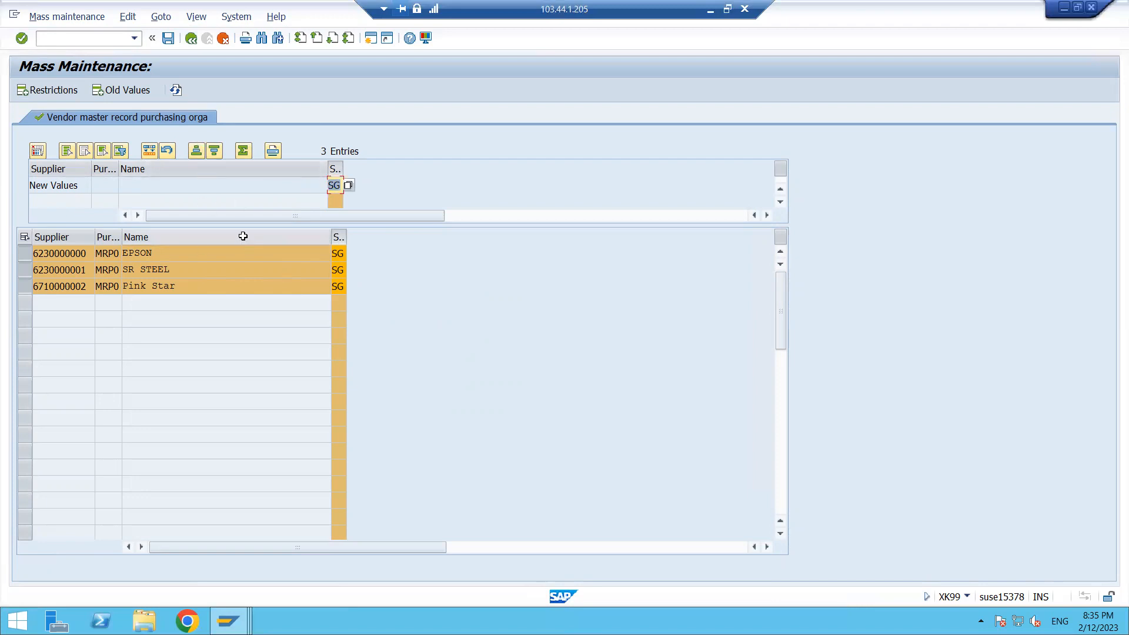
- Save the supplier mass change, accept the warning that it takes immediate effect, and review the update messages
left_click(169, 39)
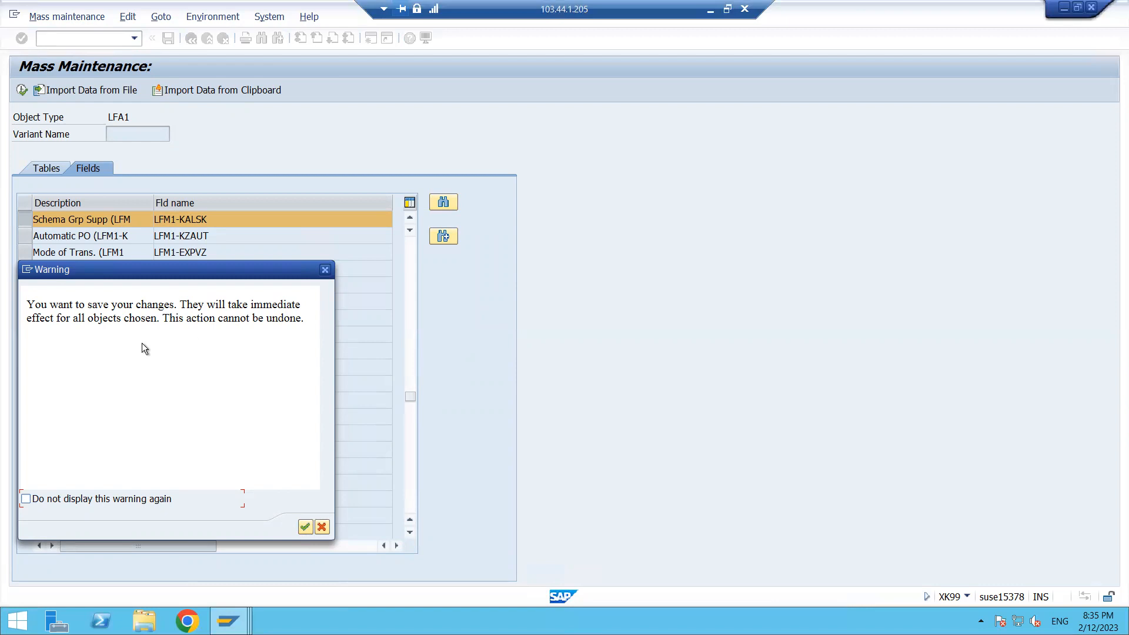
left_click_drag(163, 318, 300, 323)
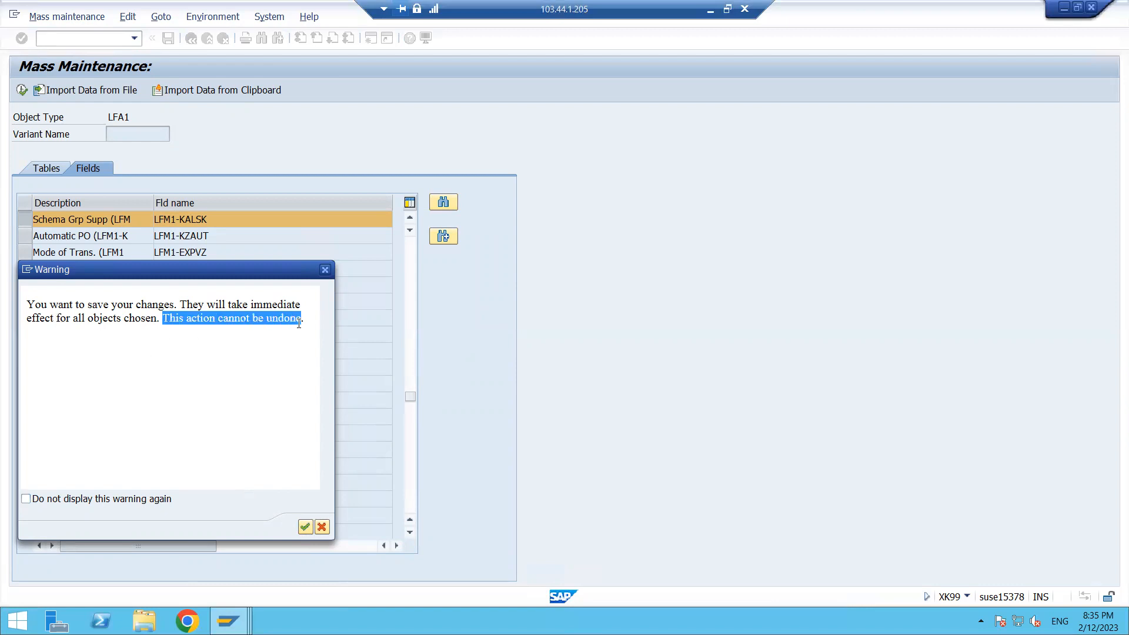
left_click(305, 527)
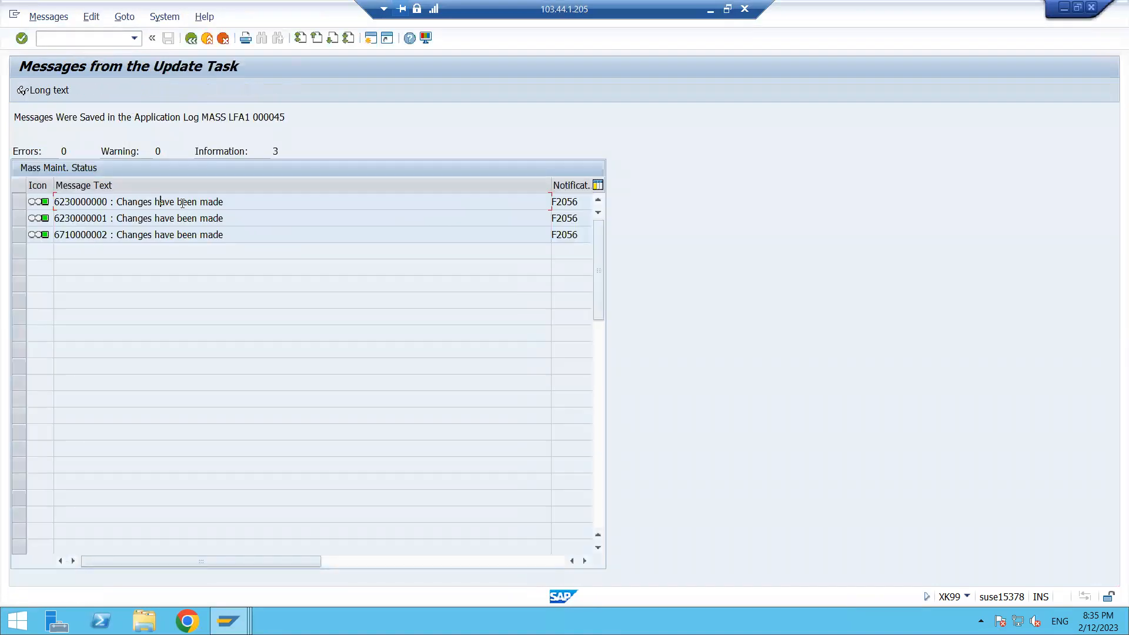
left_click_drag(182, 203, 248, 205)
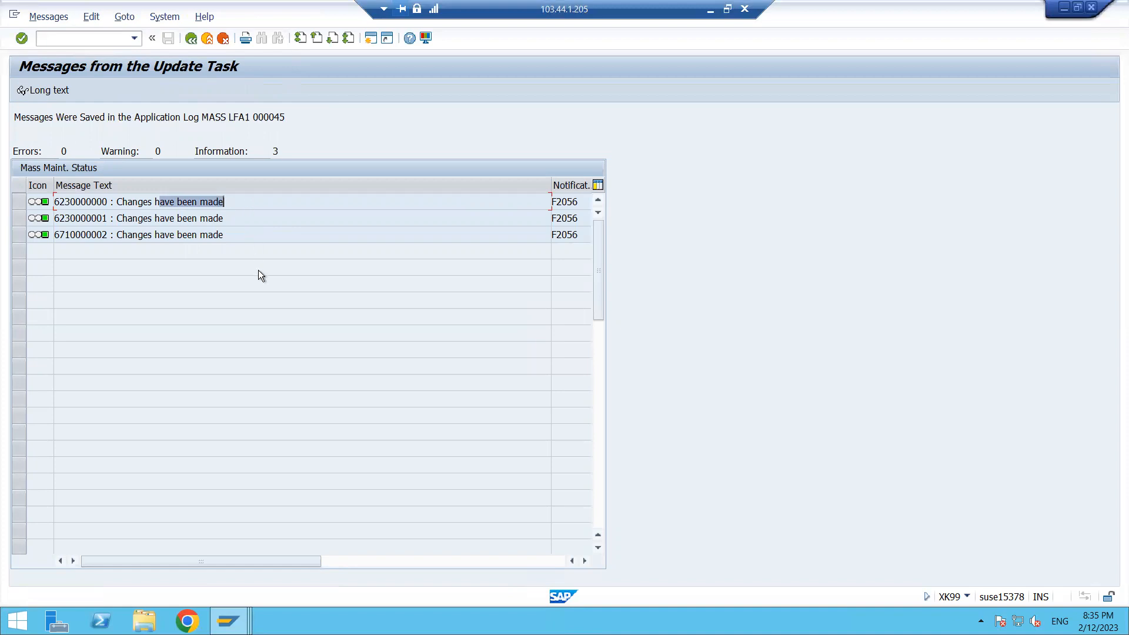
- Look in on the Display IMG session, return to the update messages, and open a new SAP session
mouse_move(228, 621)
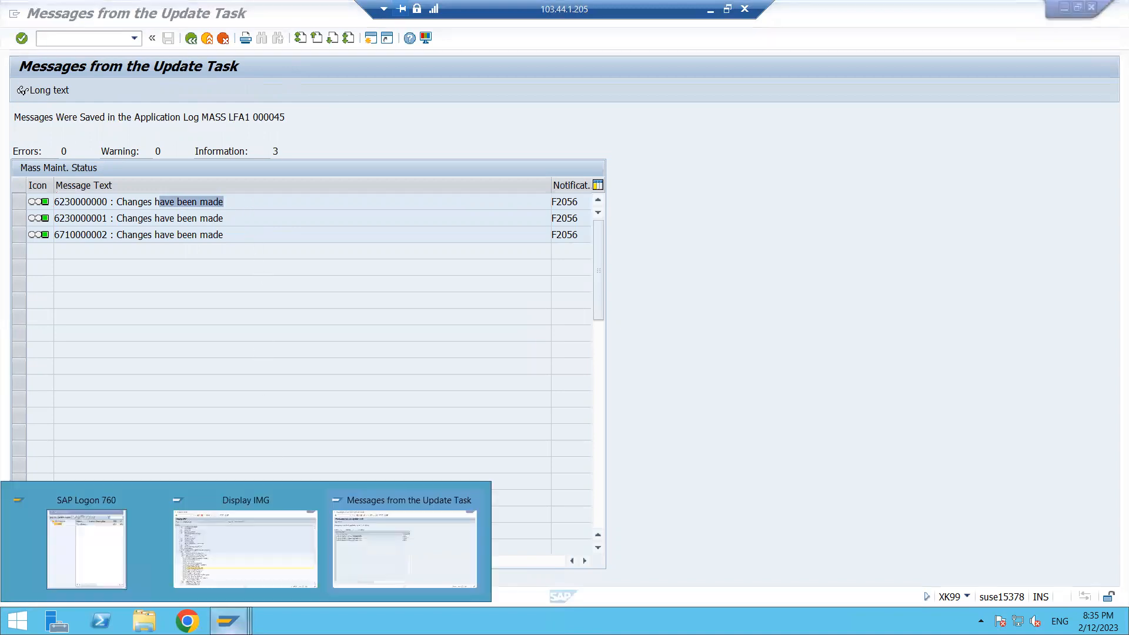
left_click(267, 555)
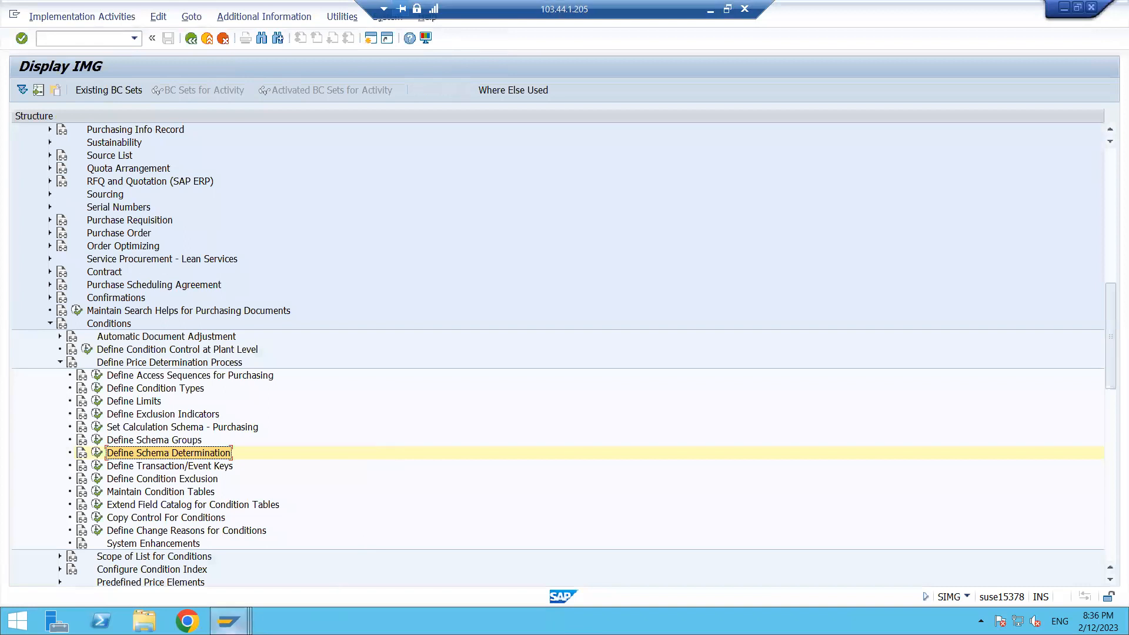
mouse_move(229, 622)
left_click(407, 549)
left_click(372, 41)
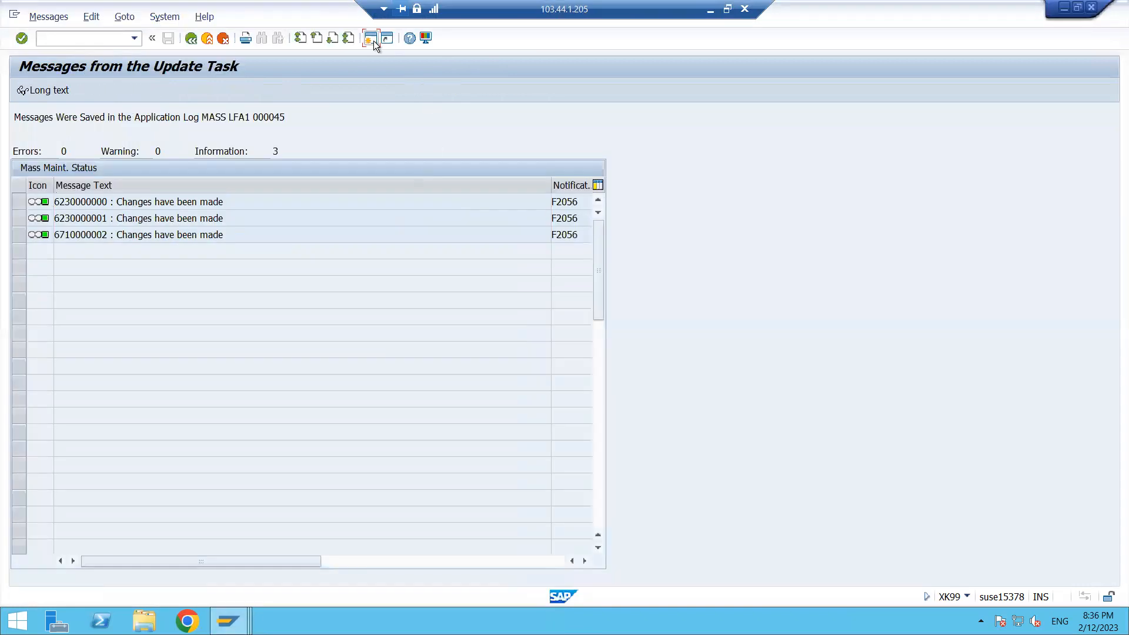
- Start a purchase order with transaction ME21N and pick supplier EPSON from the suppliers of purchasing organization MRP0
type("ME21N")
key("Return")
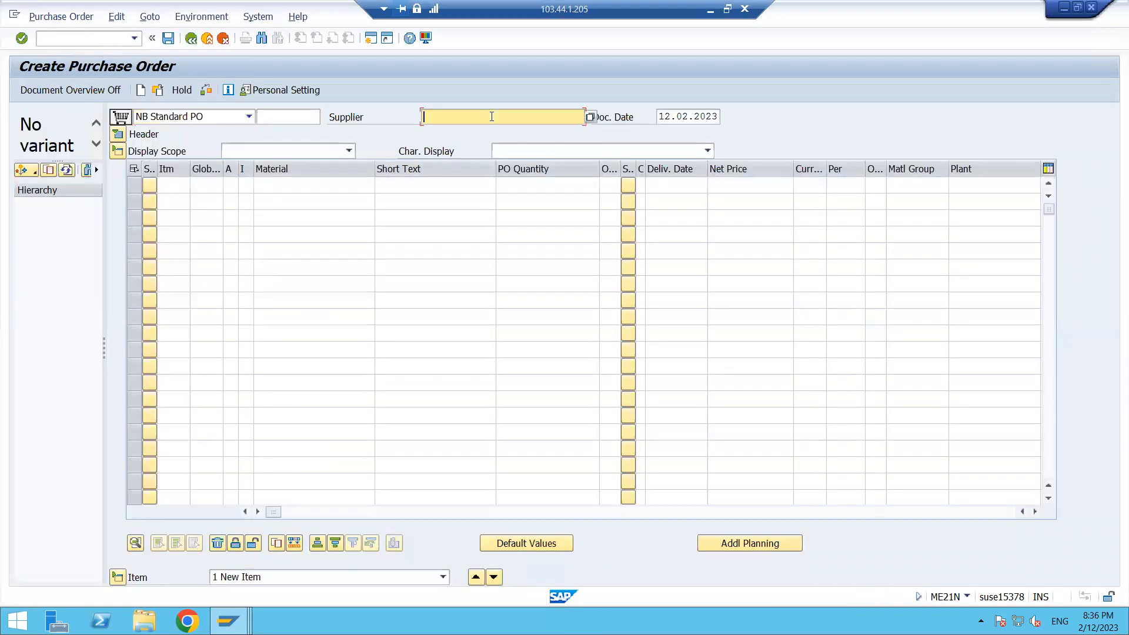
left_click(591, 117)
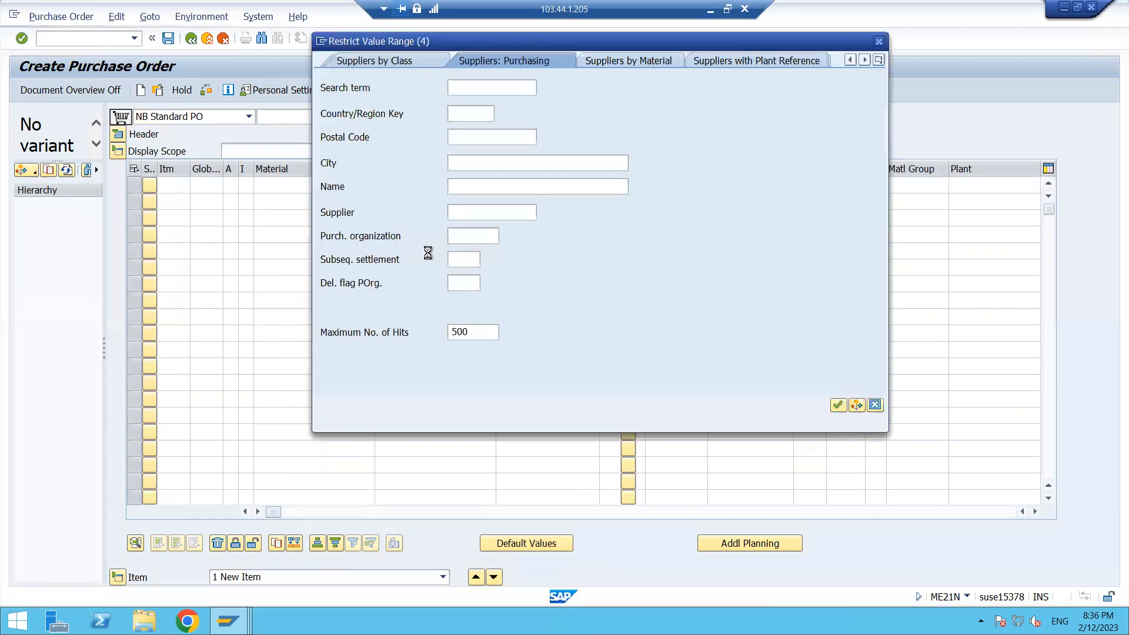
left_click(475, 236)
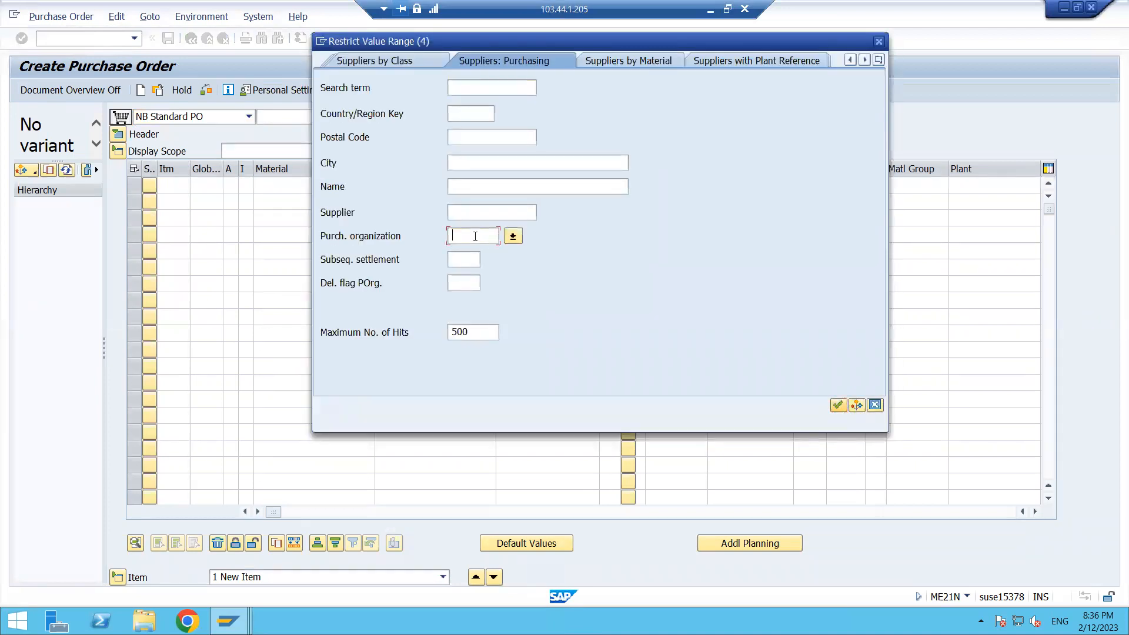
type("MRP0")
key("Return")
double_click(501, 104)
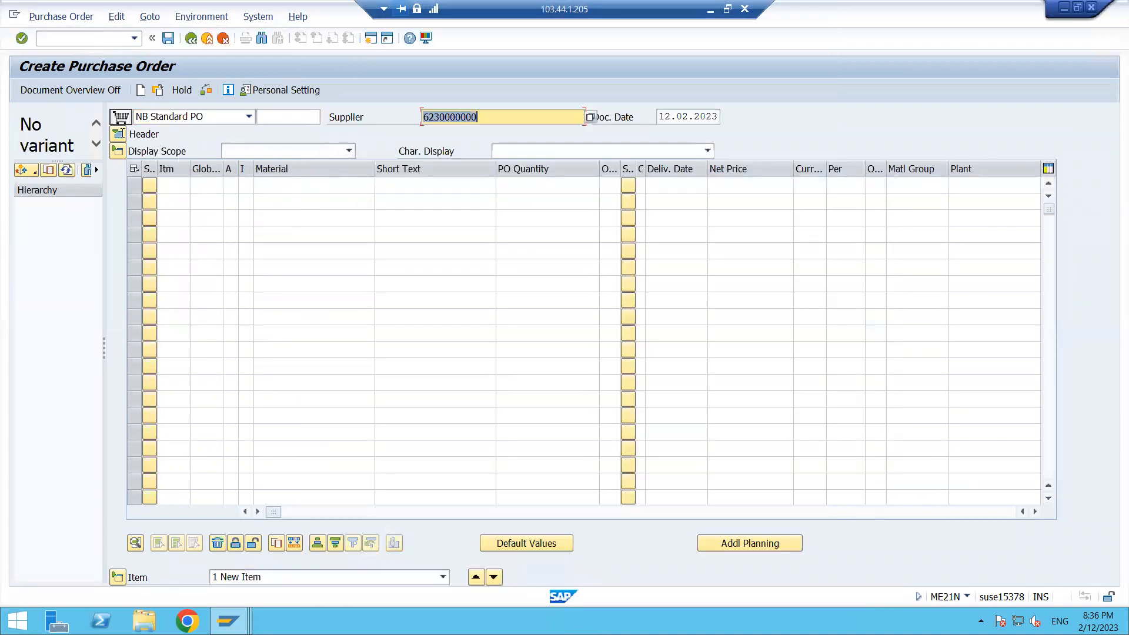
key("Return")
- Fill in the organizational data with purchasing organization MRP0, purchasing group 001 and company code MR12
left_click(240, 169)
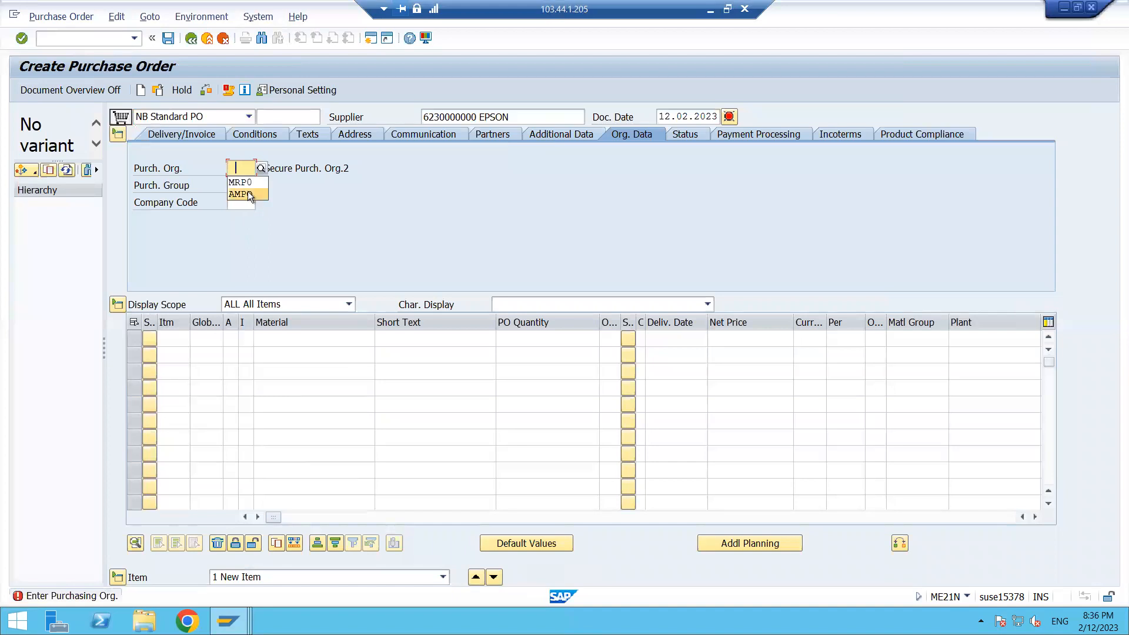
left_click(240, 179)
left_click(238, 186)
left_click(244, 201)
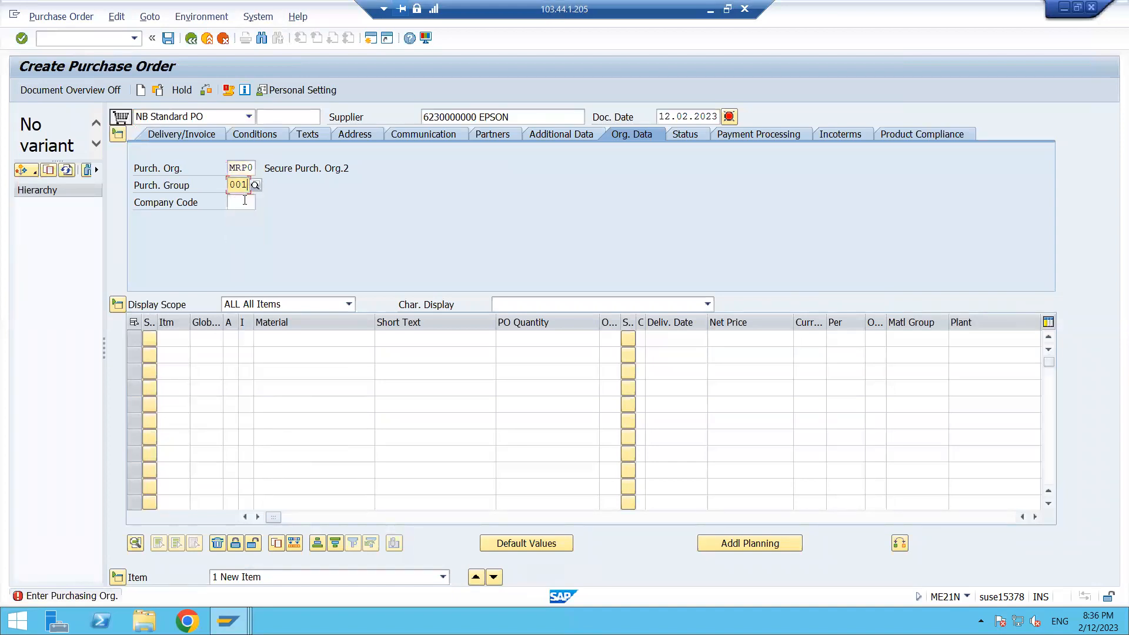
key("Return")
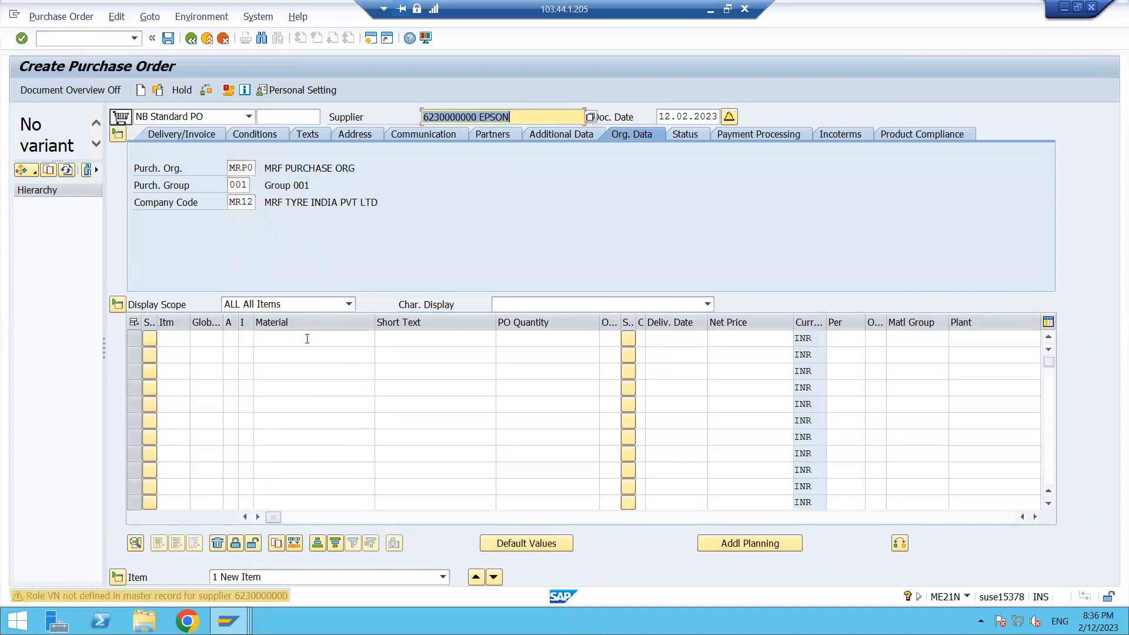
left_click(307, 338)
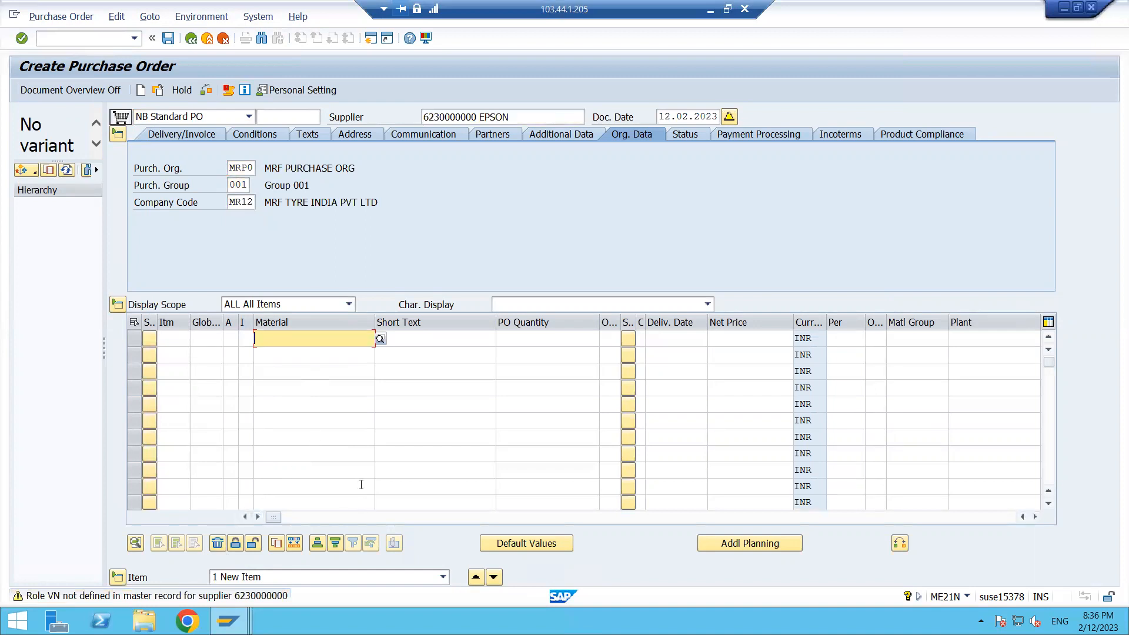
key("space")
left_click(313, 353)
key("Tab")
key("Tab")
type("100")
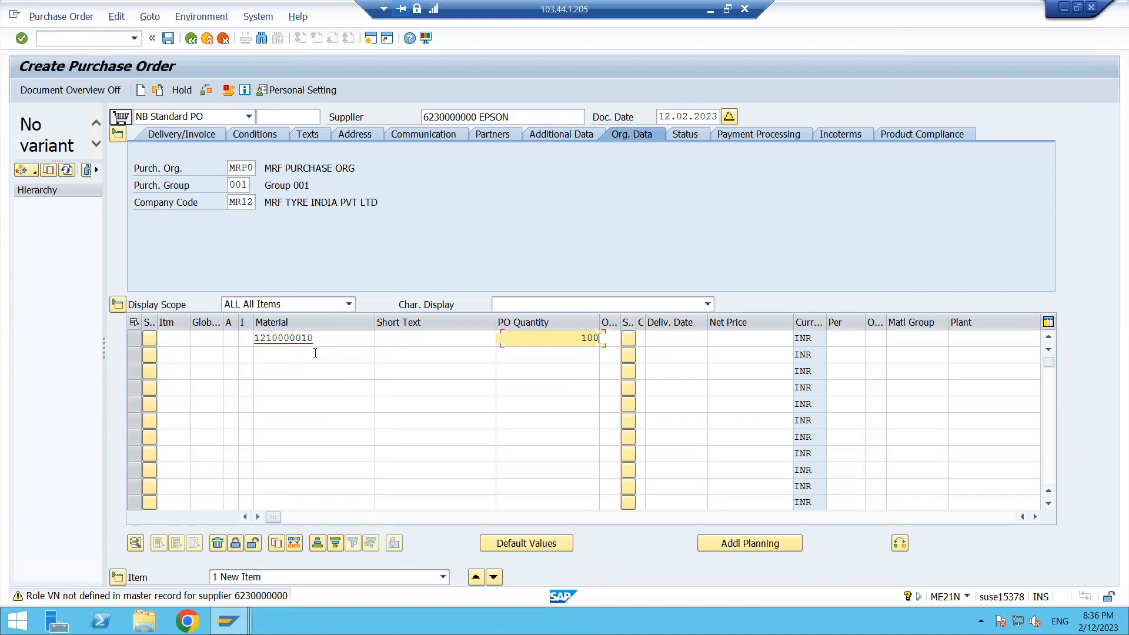
key("Tab")
key("Tab")
type("10")
key("Tab")
key("Tab")
key("Tab")
key("Down")
key("Return")
key("Return")
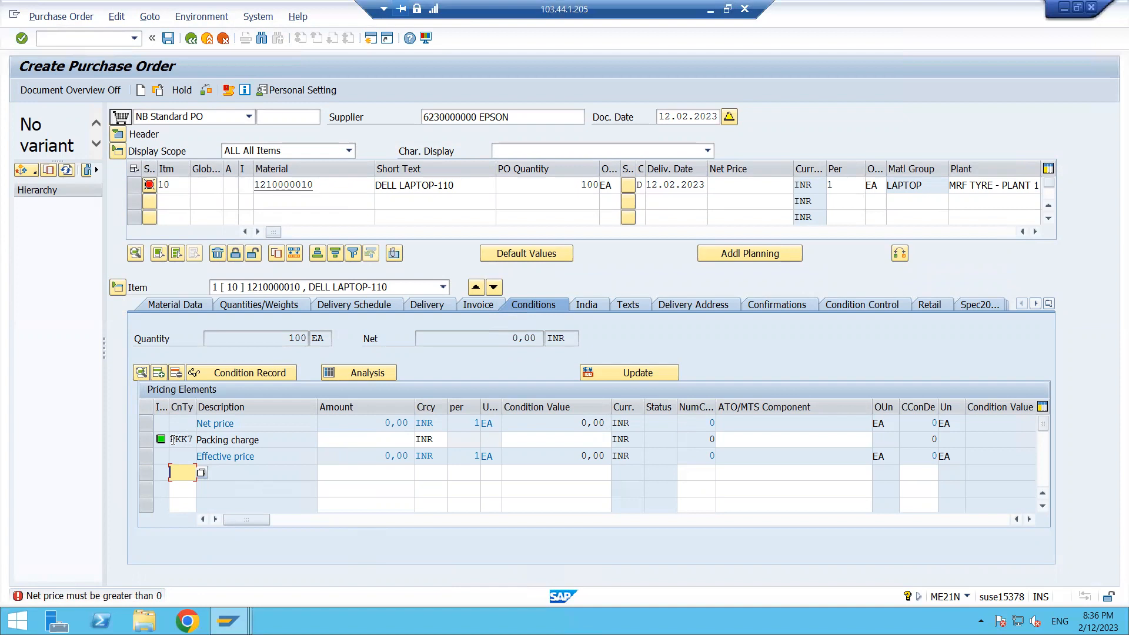
- Check the item's PKK7 condition and the list of condition types available for the next pricing line
left_click(189, 439)
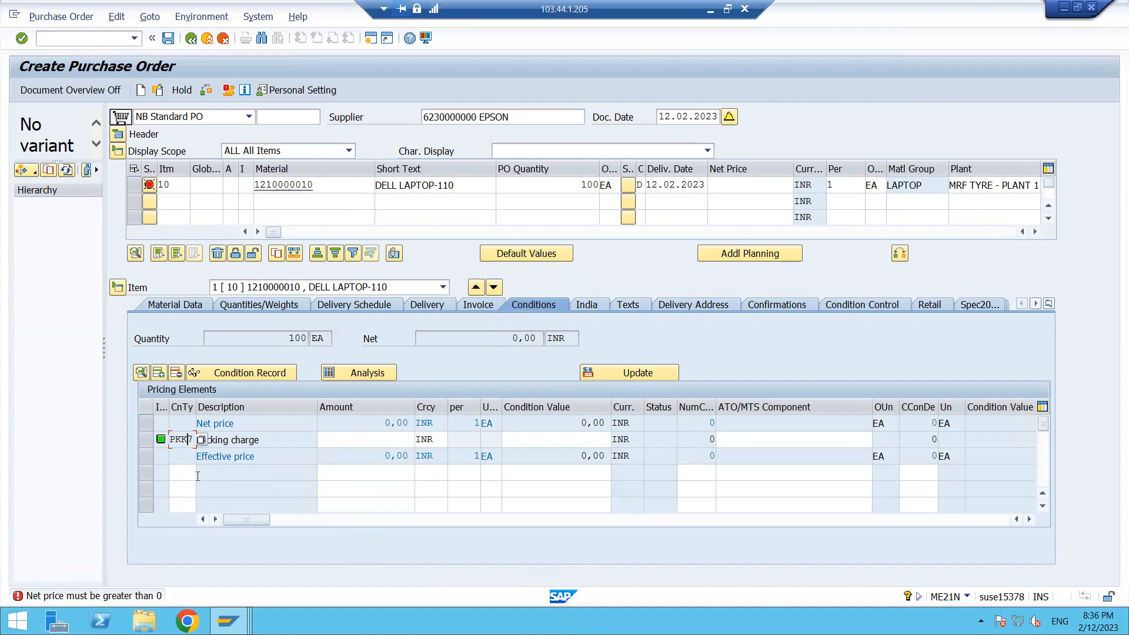
left_click(211, 479)
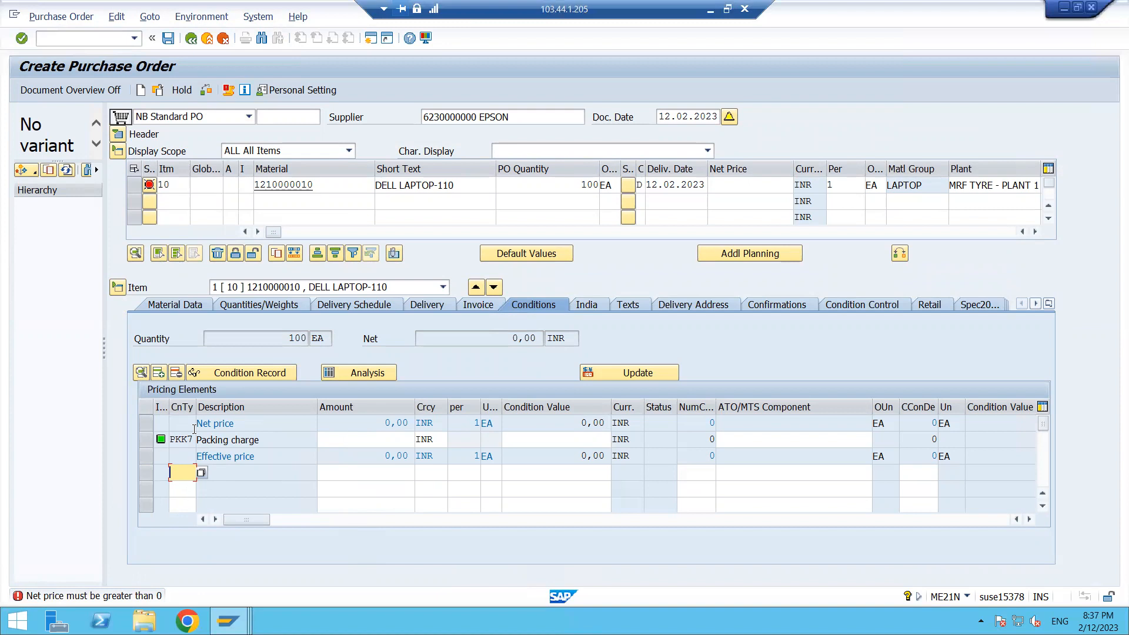
left_click(200, 474)
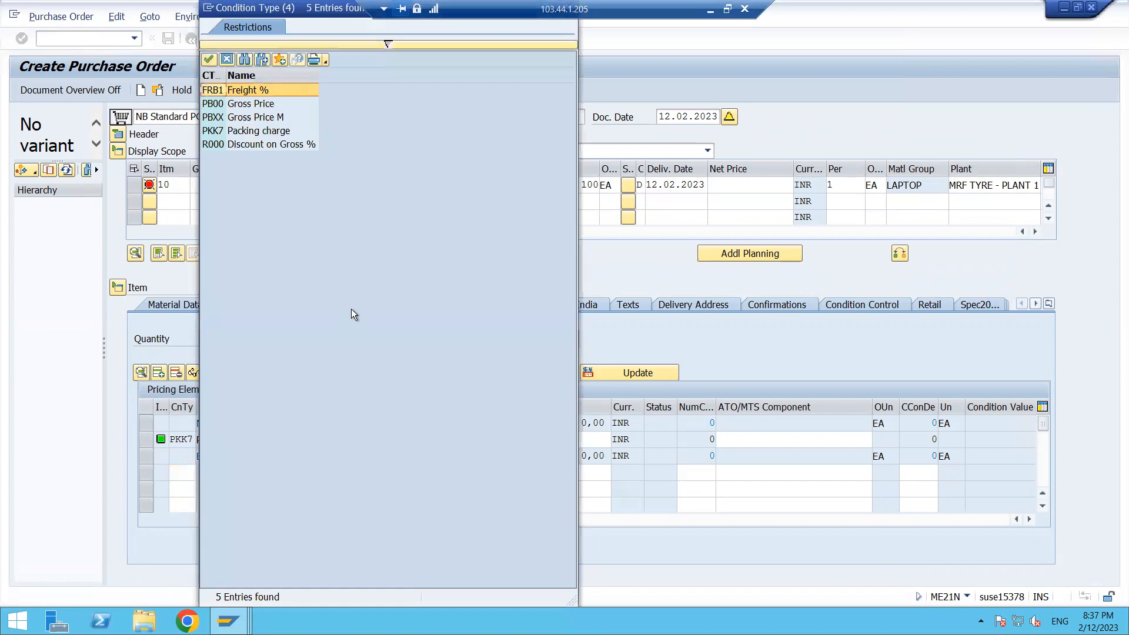
left_click(228, 62)
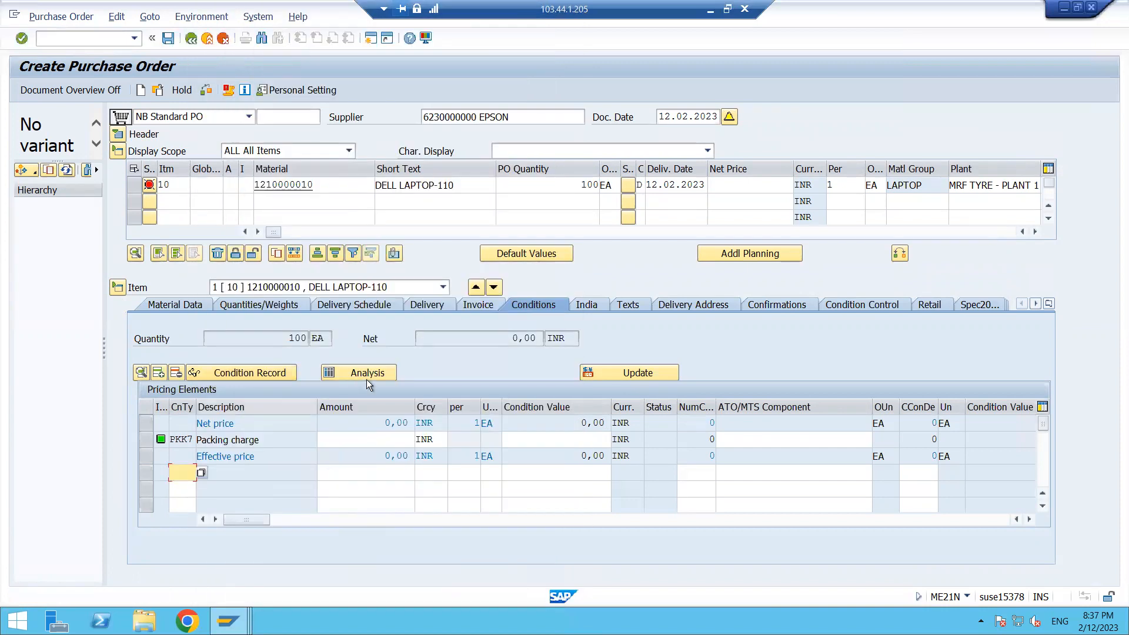
- Examine the pricing analysis of the item for procedure ZM1230 and its PB00 accesses, and return to the purchase order
left_click(370, 377)
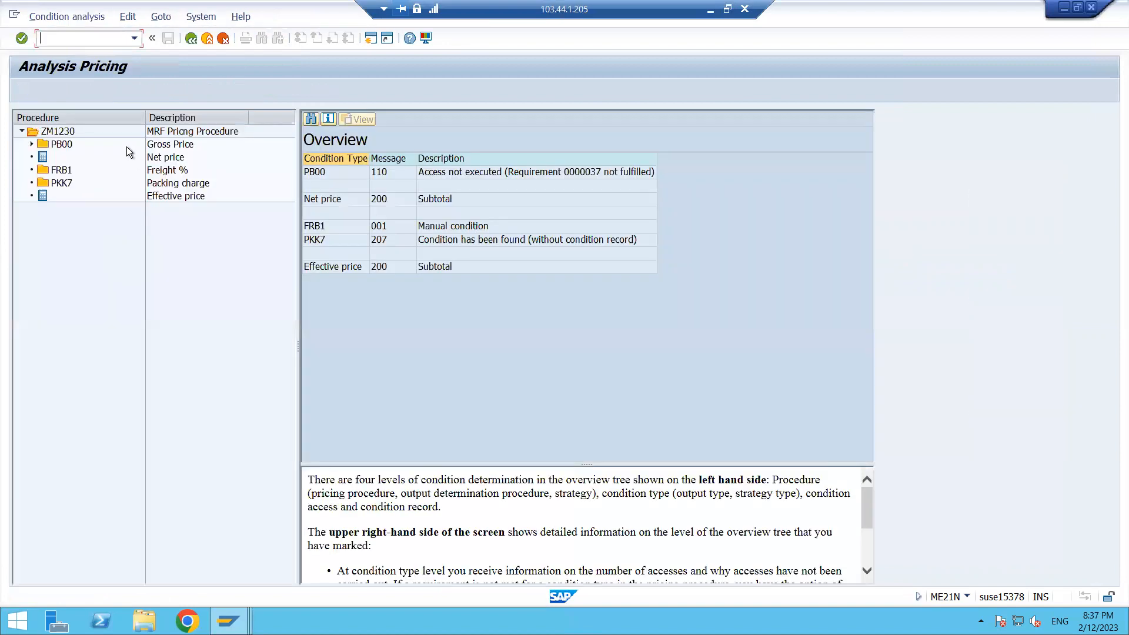
left_click(66, 135)
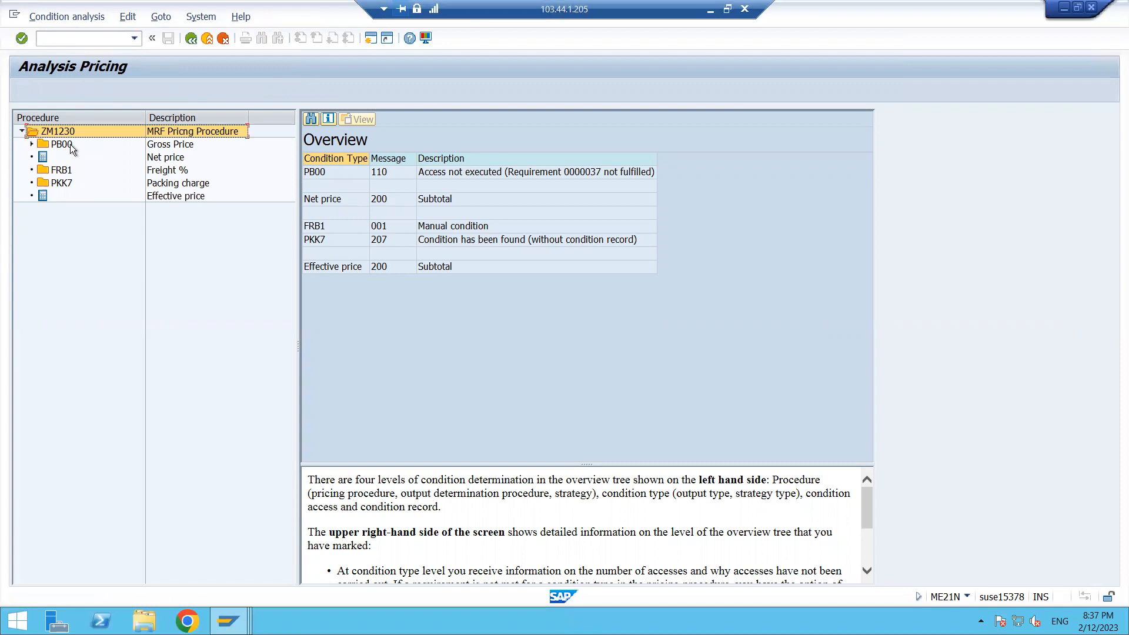
double_click(71, 146)
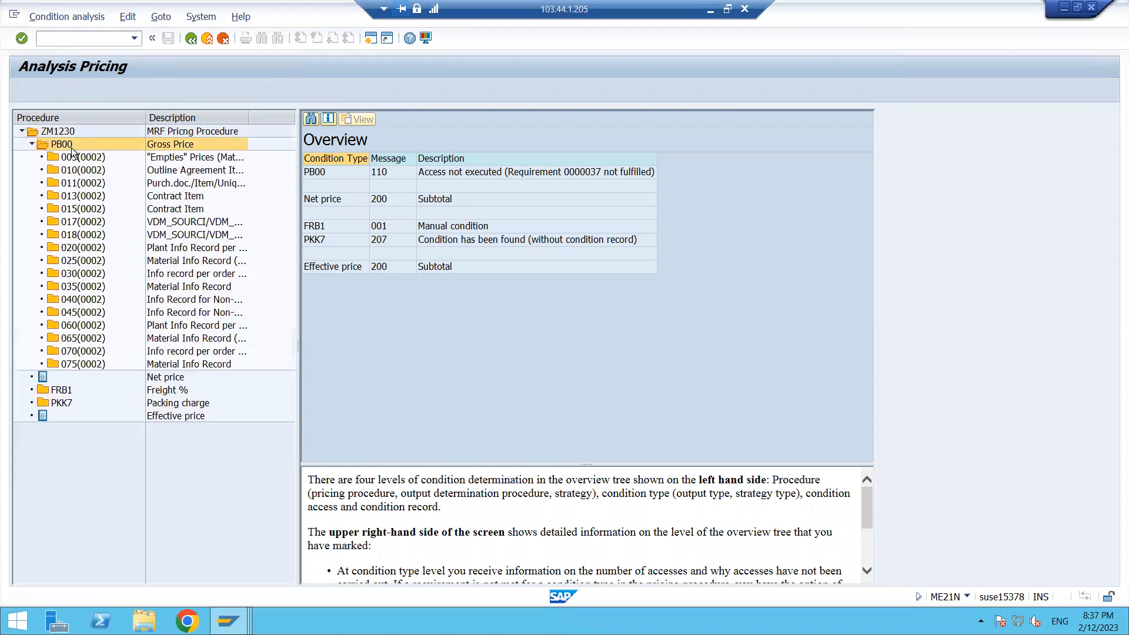
left_click(32, 144)
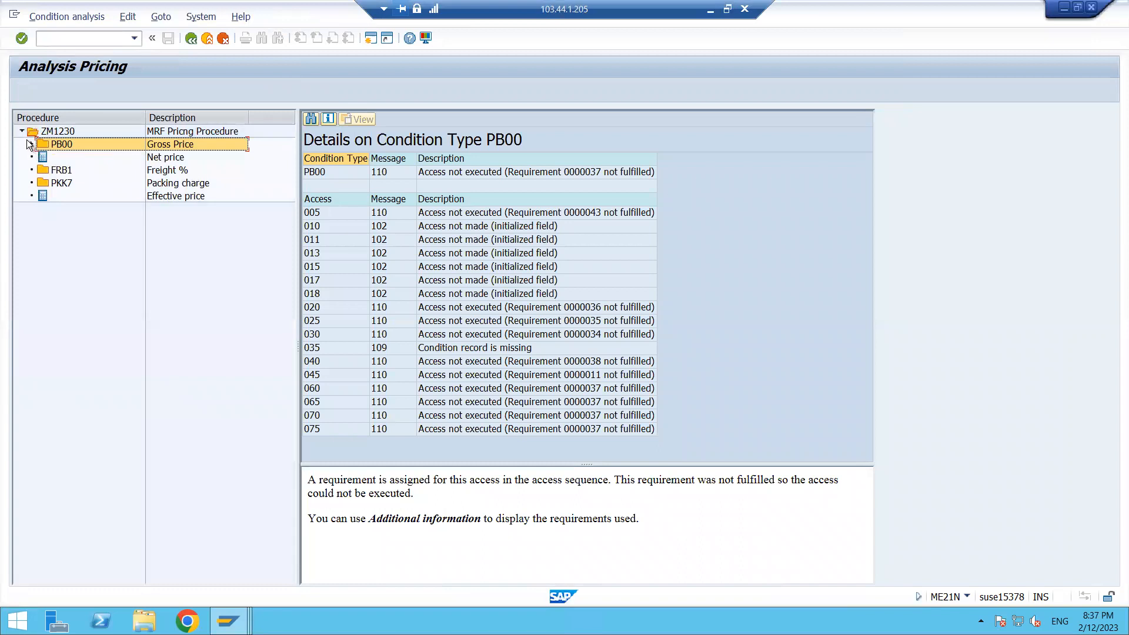
left_click(31, 132)
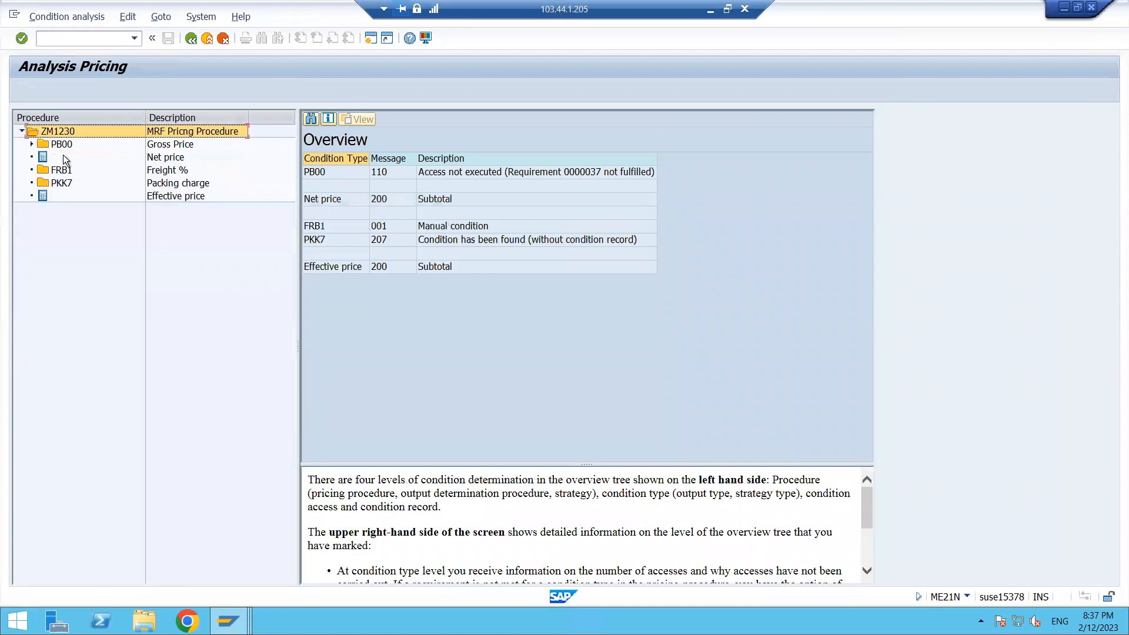
left_click(32, 144)
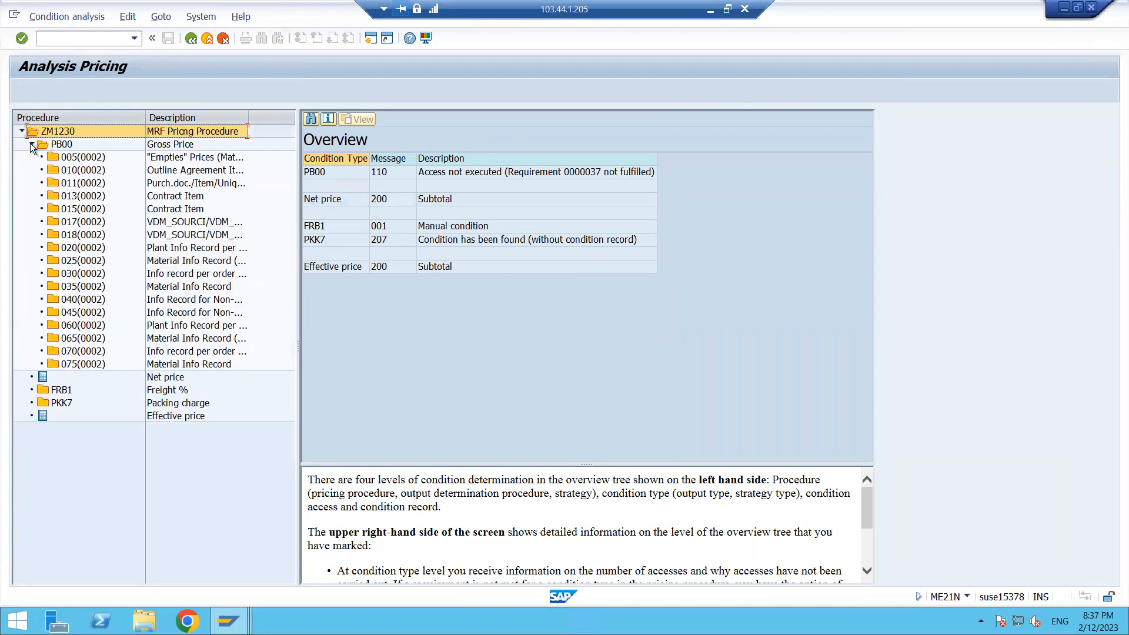
left_click(32, 144)
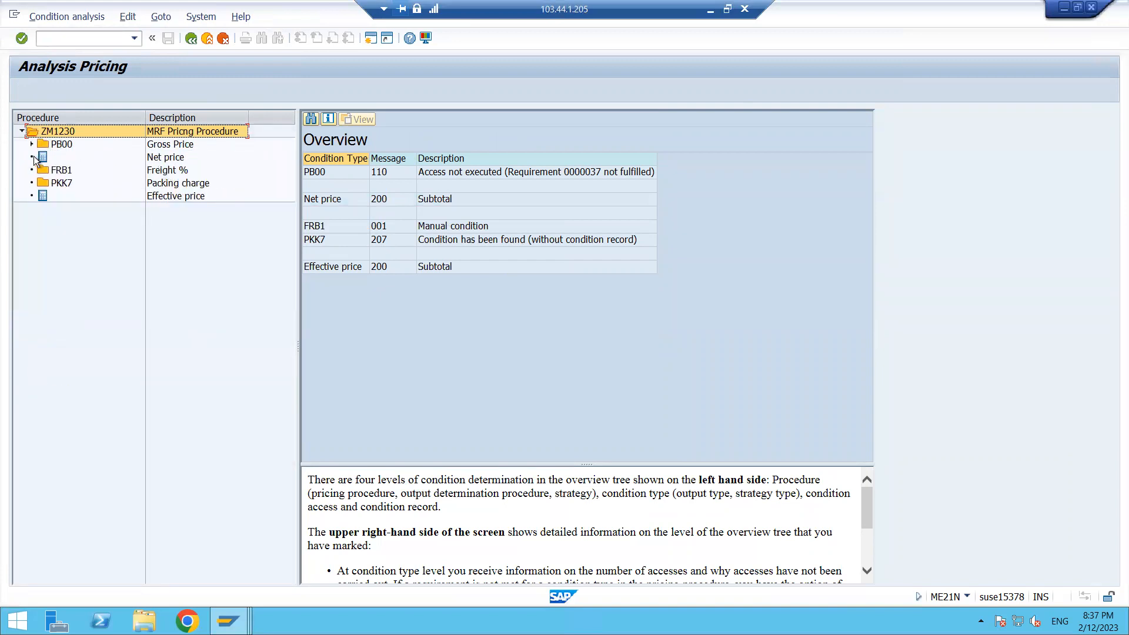
left_click(194, 40)
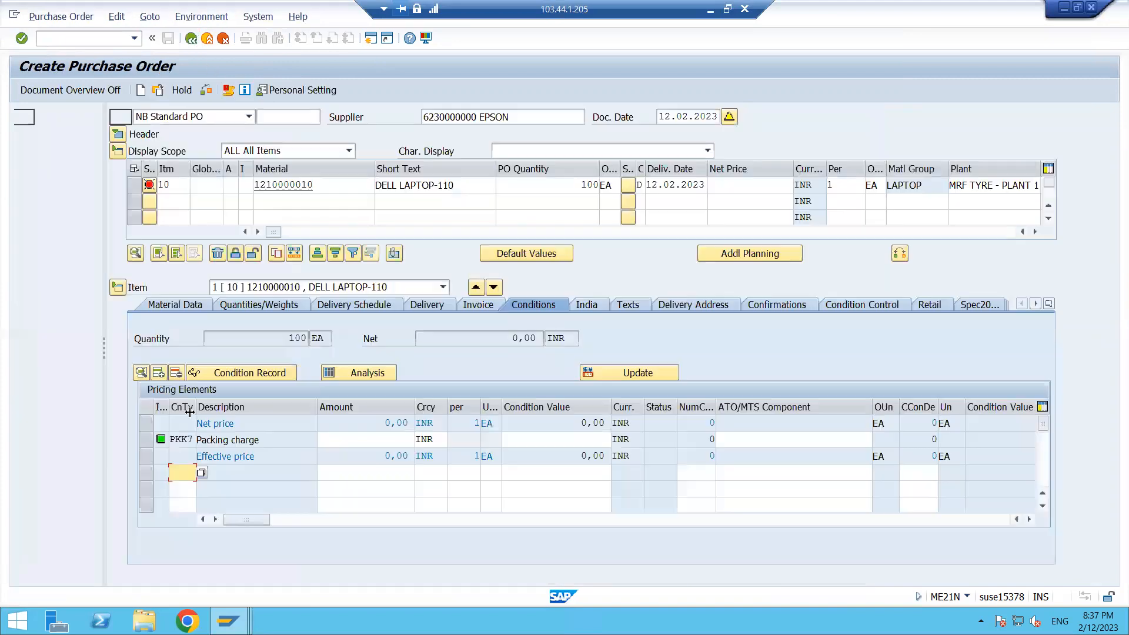
- Add condition type PB00 (Gross Price) to the item with an amount of 100
left_click(202, 474)
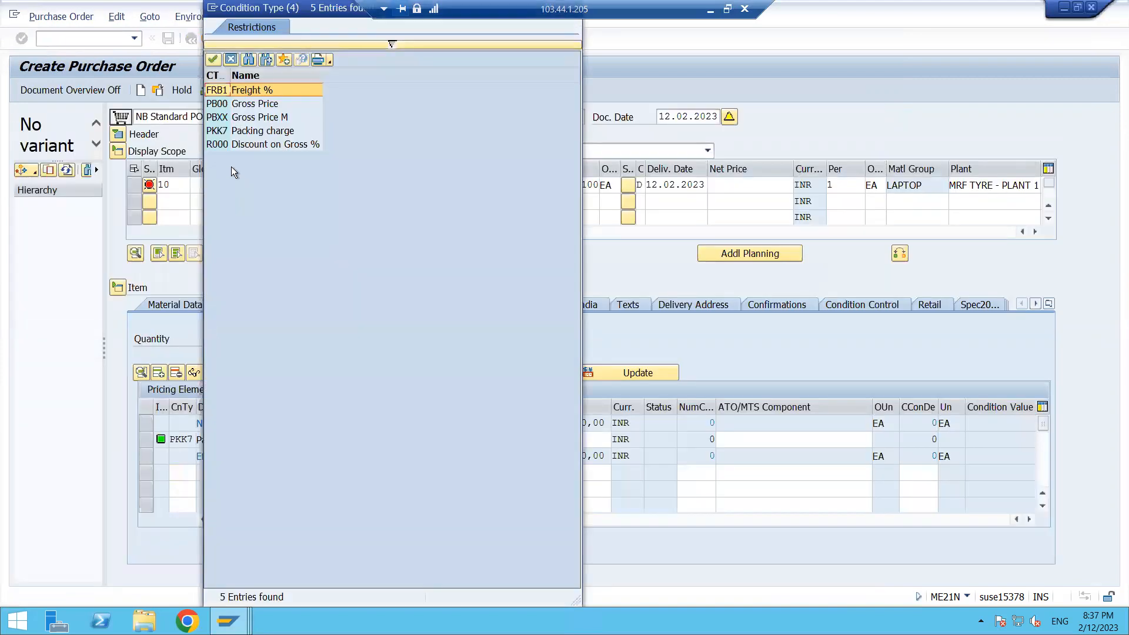
left_click(245, 108)
left_click(245, 109)
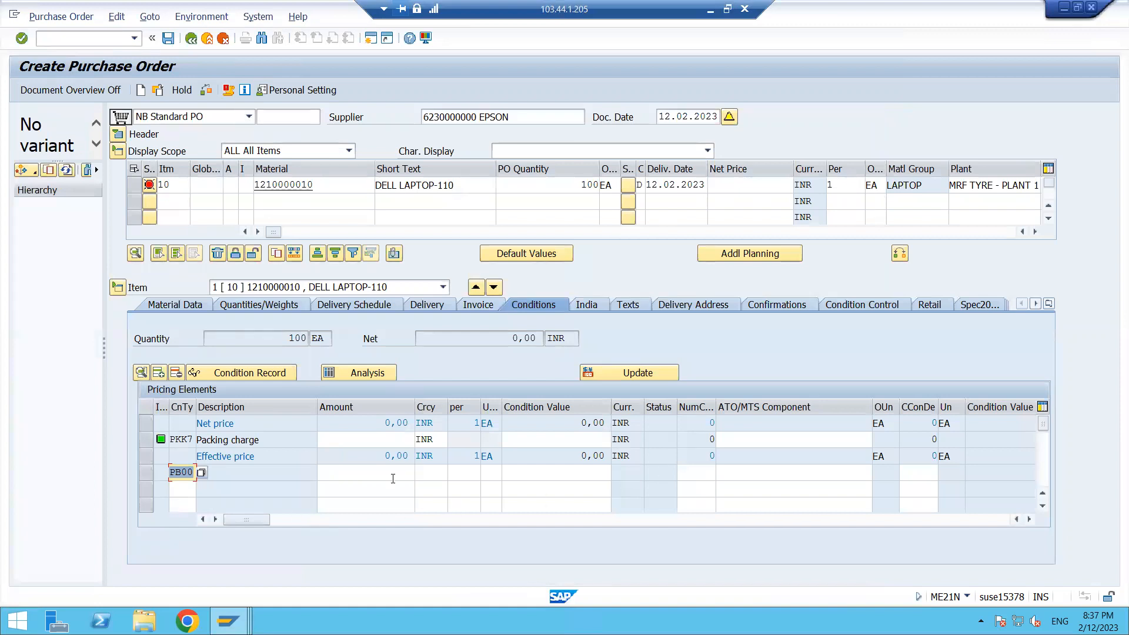
left_click(392, 478)
type("100")
key("Return")
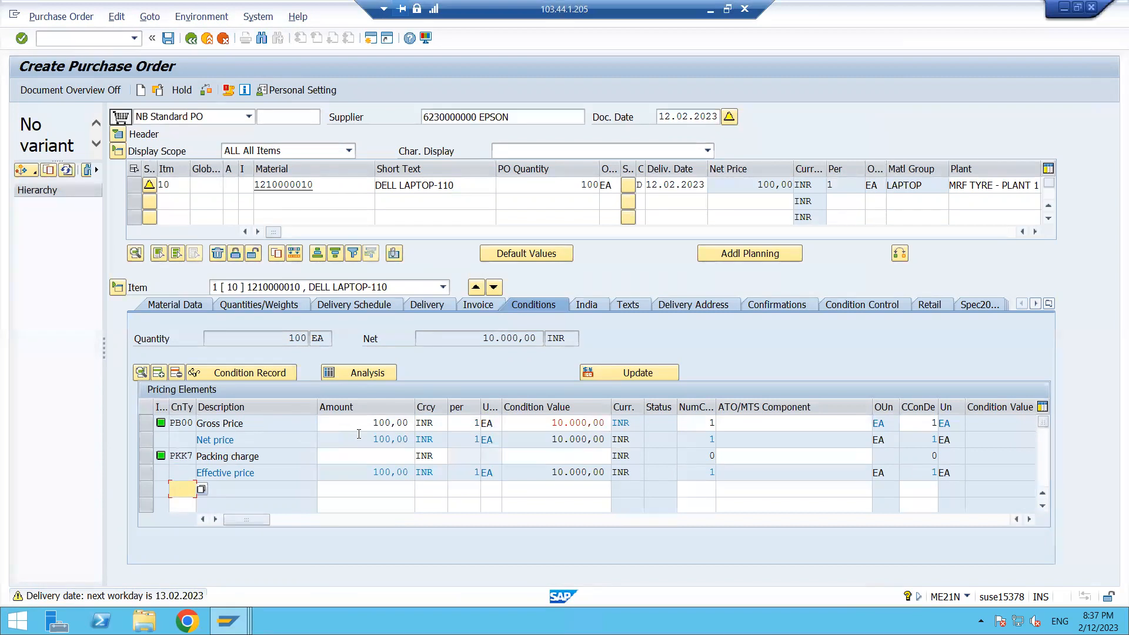
- Add condition type R000 (Discount on Gross %) to the item with a 2% discount
left_click(201, 490)
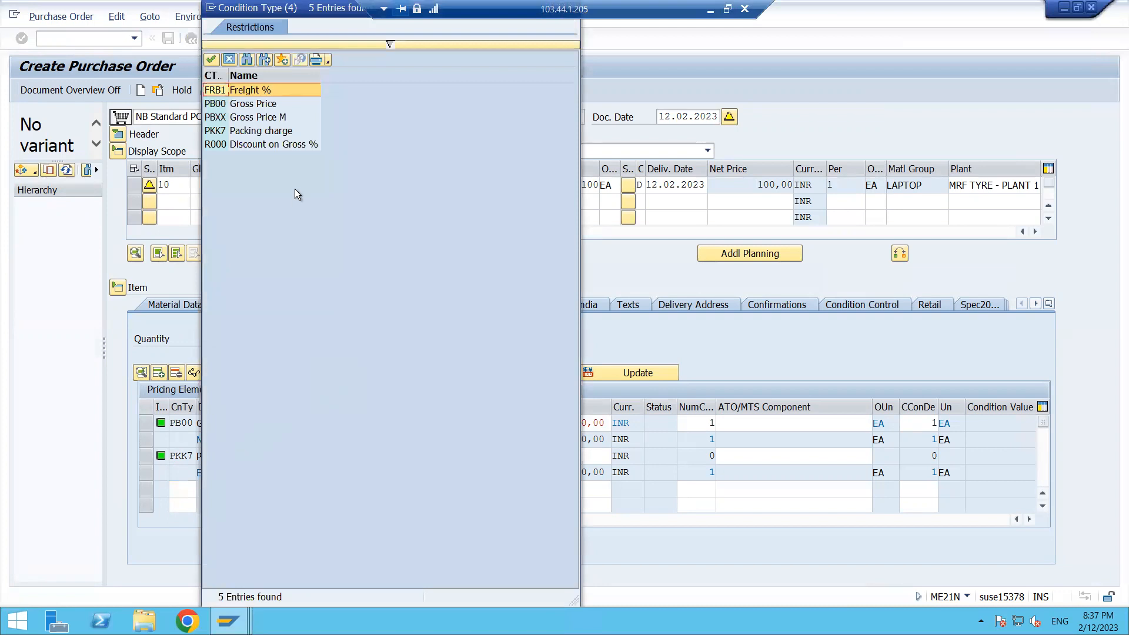
double_click(266, 145)
left_click(394, 485)
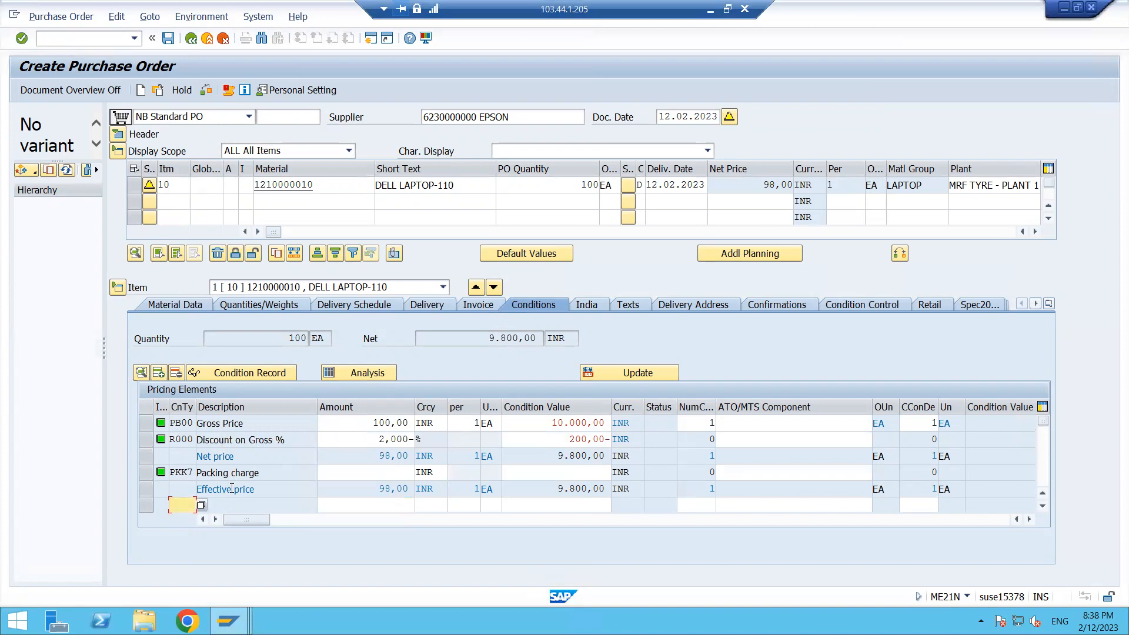
- Add condition type FRB1 (Freight %) to the item with an amount of 2%
left_click(201, 505)
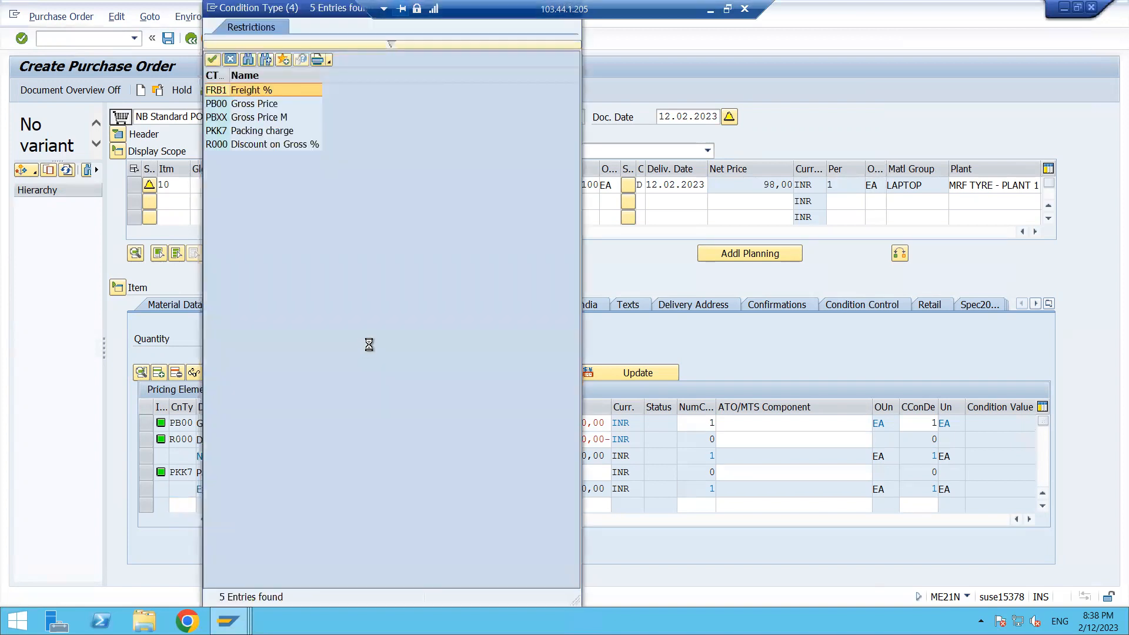
left_click(269, 132)
double_click(266, 91)
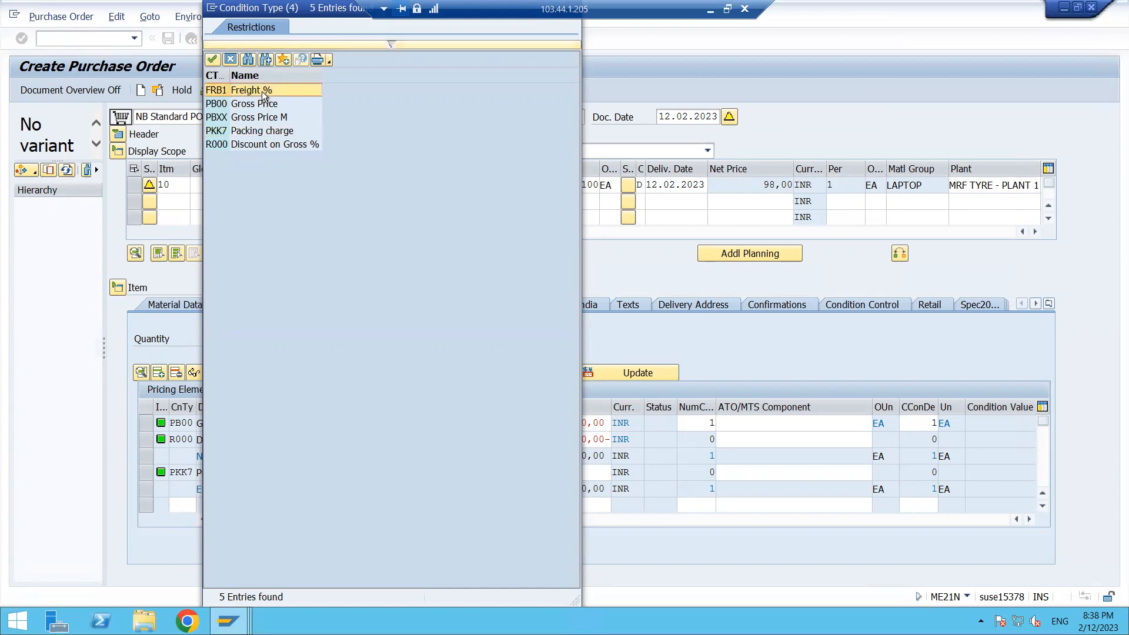
left_click(390, 506)
type("2")
key("Return")
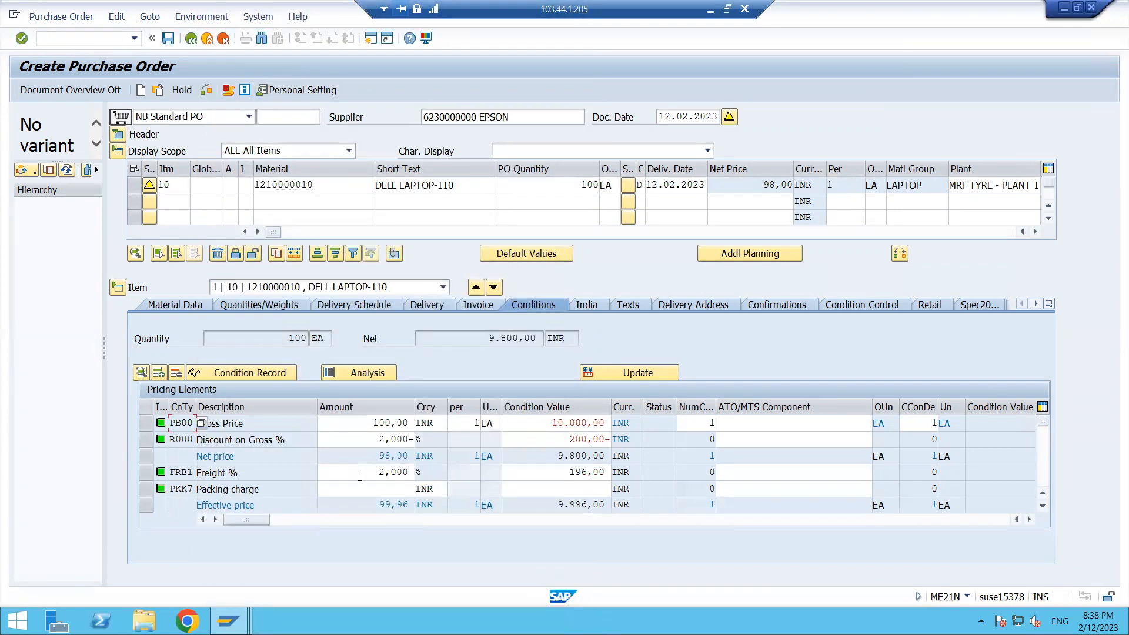
- Point out the percentage units of the discount and freight, and set the PKK7 packing charge to 3 INR
double_click(419, 439)
double_click(419, 473)
left_click(374, 486)
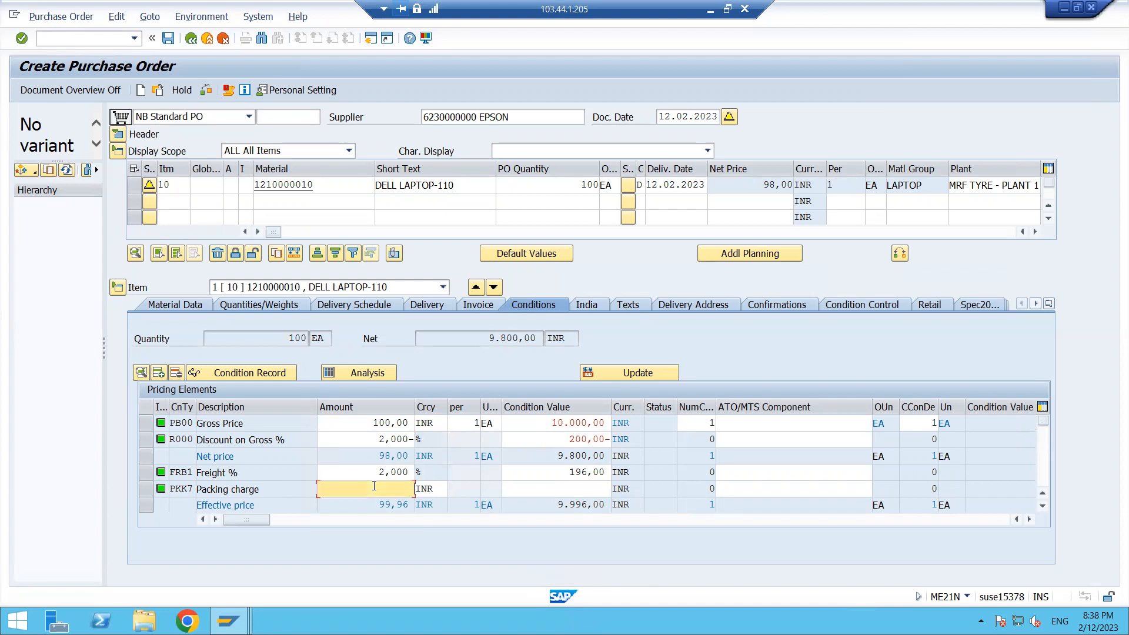
key("Return")
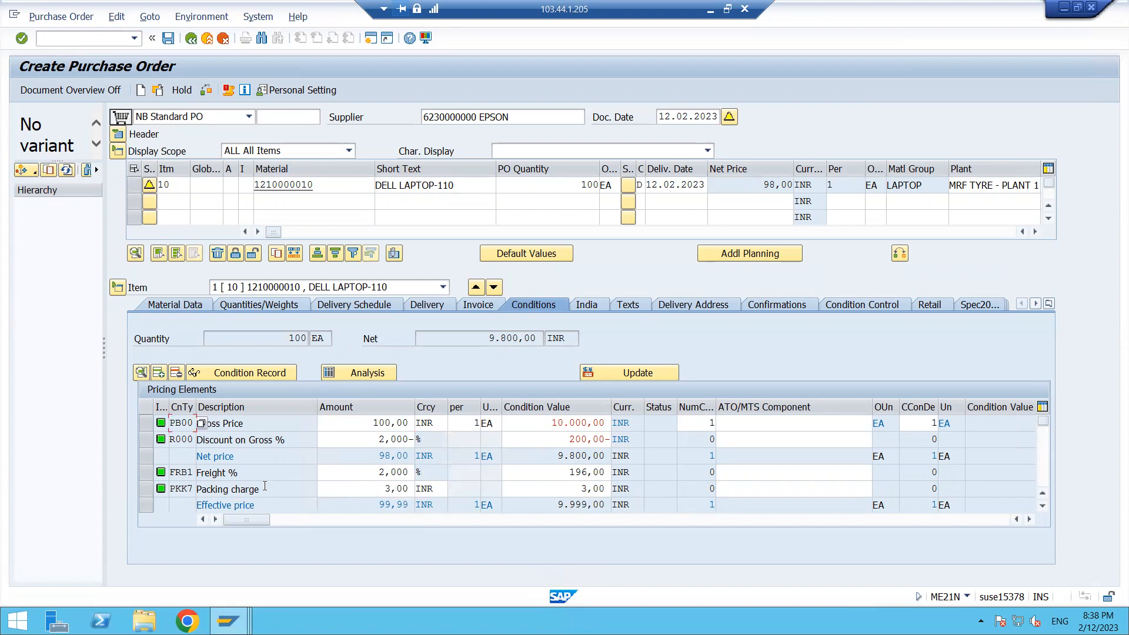
- Change the PKK7 packing charge amount to 100 INR
left_click(410, 489)
double_click(411, 489)
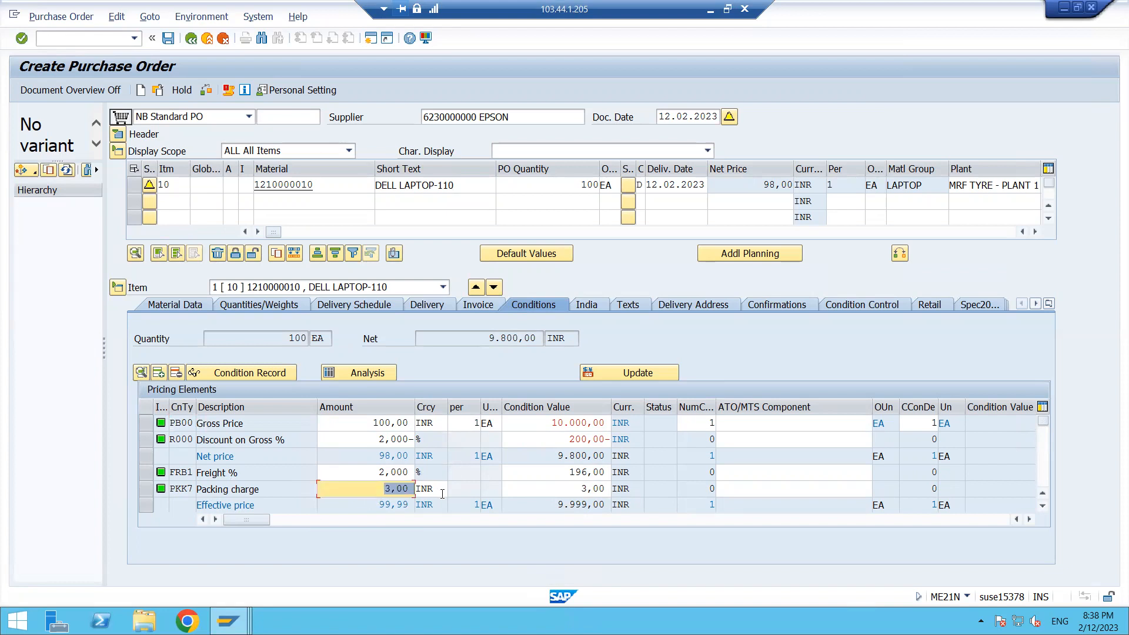
type("100")
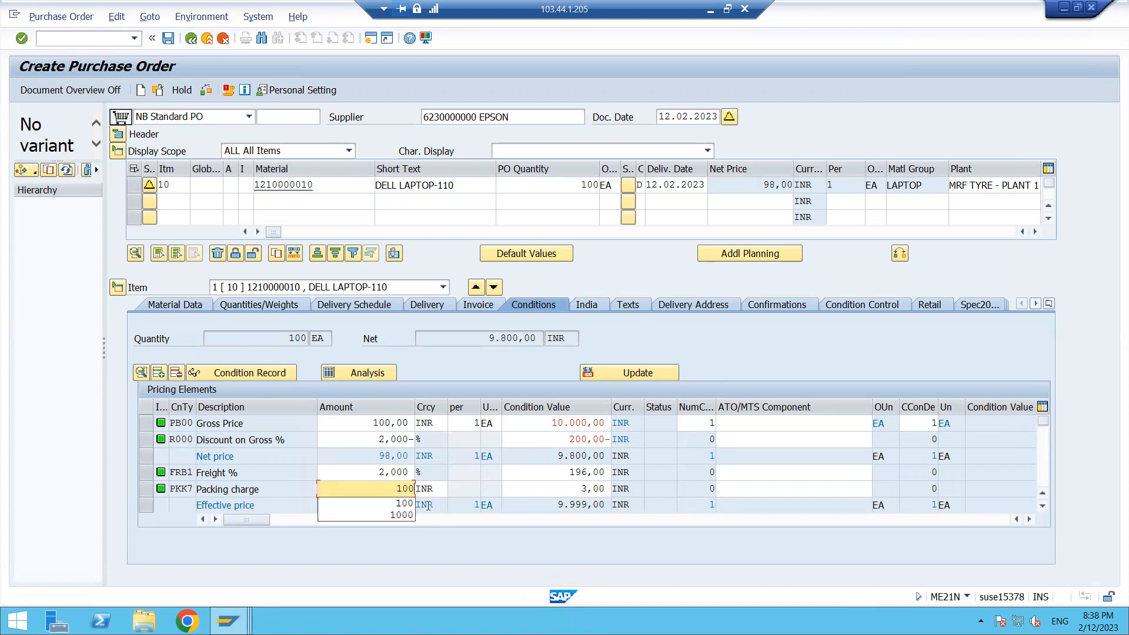
key("Return")
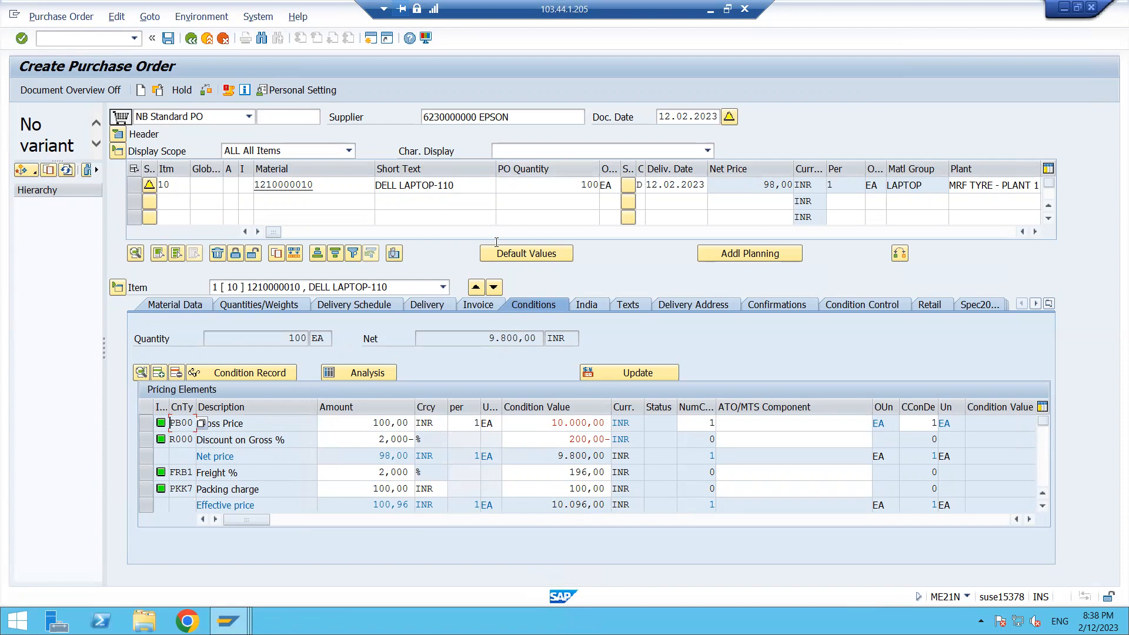
- Review the discount, freight and packing charge lines of the item, and switch from the remote SAP session to the Excel pricing sheet
left_click(333, 470)
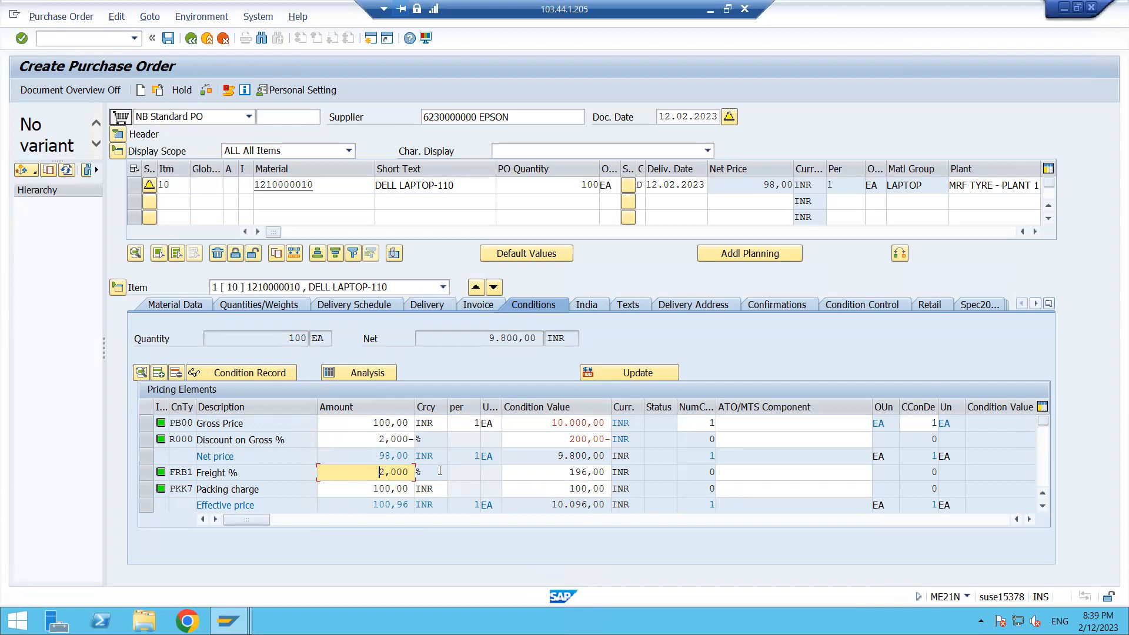
left_click_drag(370, 438, 414, 440)
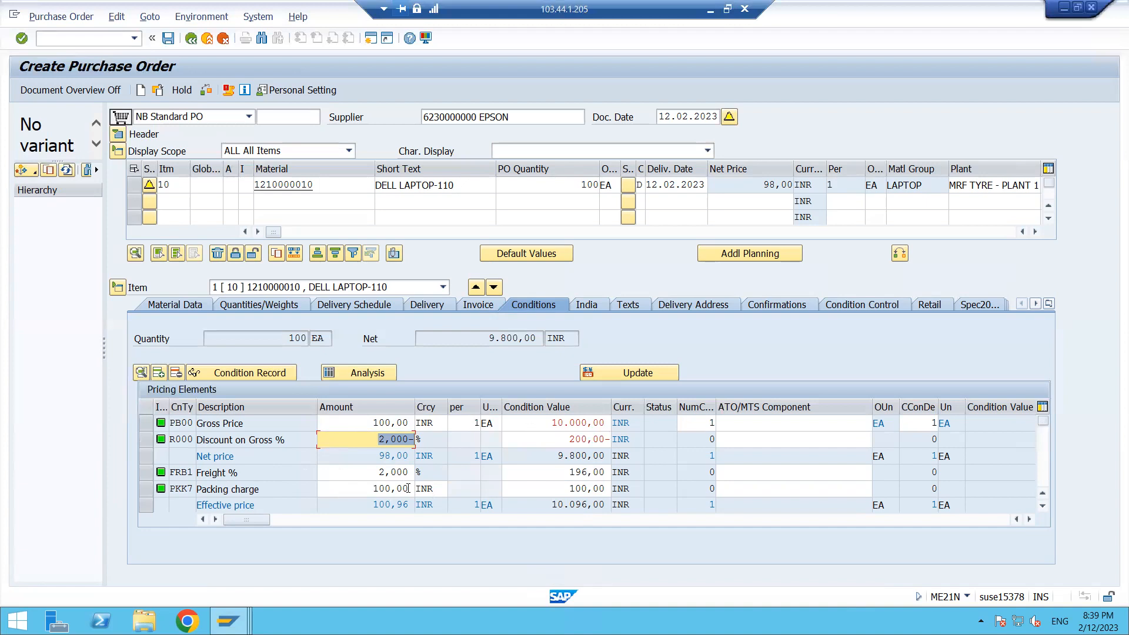
left_click(283, 474)
left_click(300, 488)
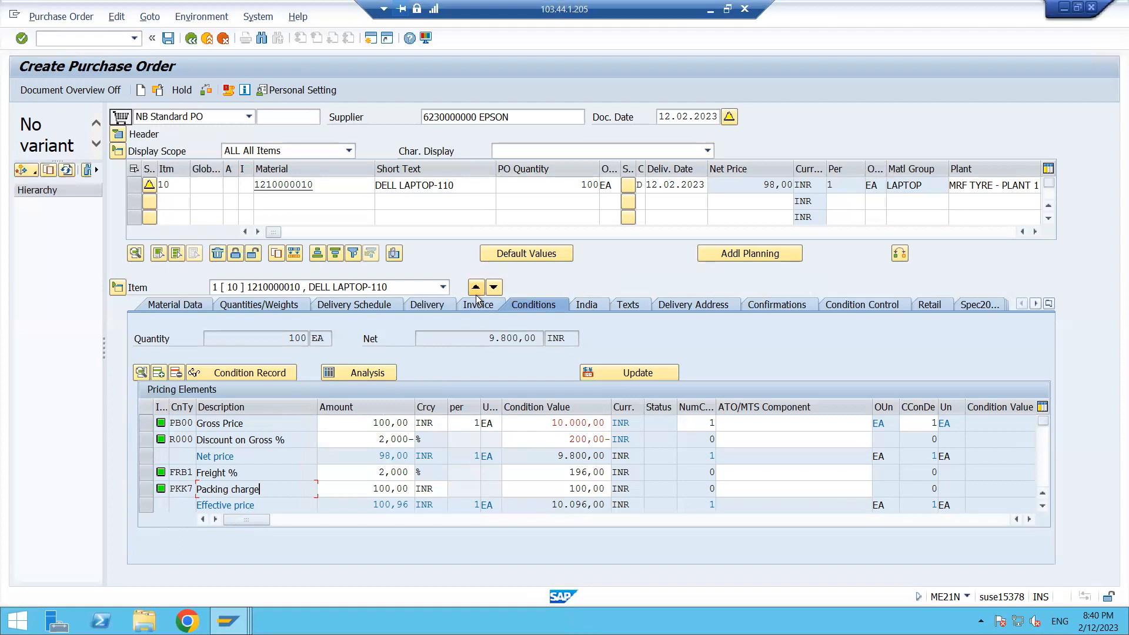
left_click(711, 16)
mouse_move(594, 620)
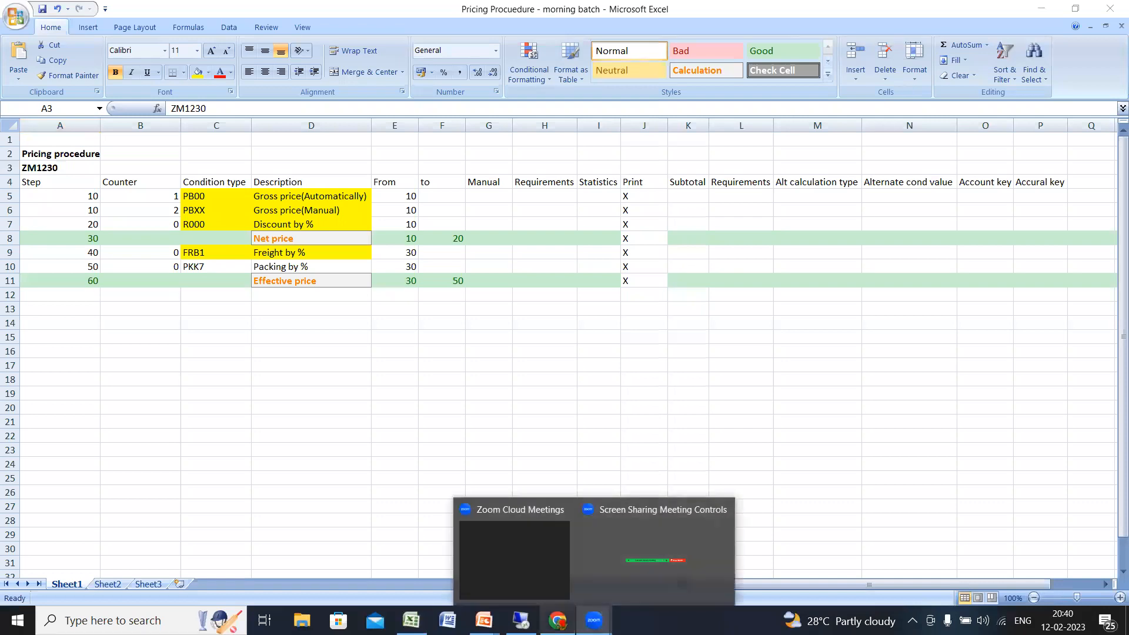